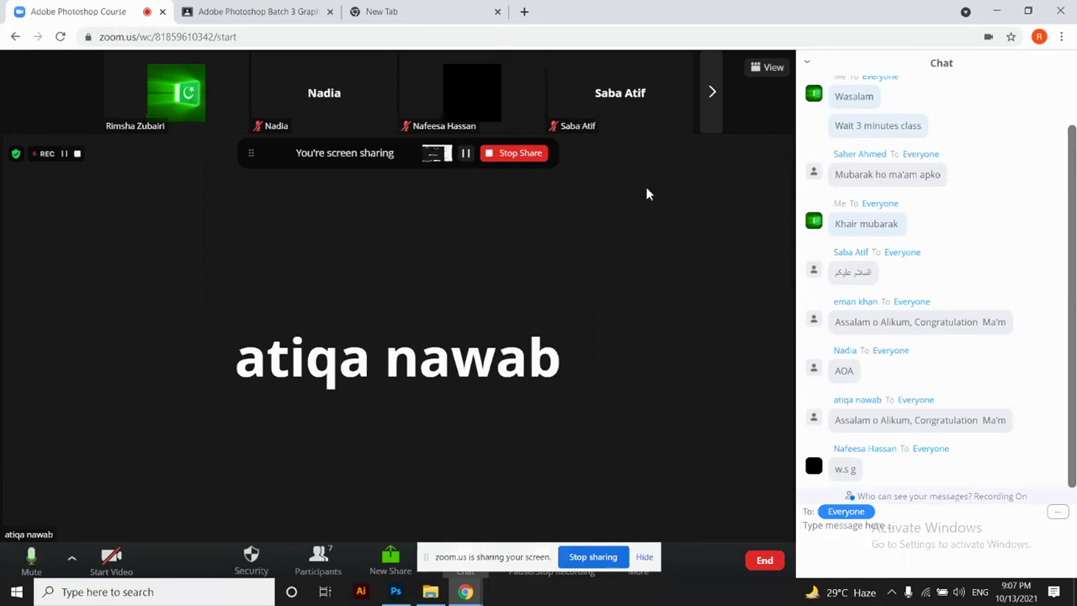
Move the screen-sharing notice aside and minimize the browser, Photoshop and File Explorer windows to reveal the desktop
left_click(468, 559)
left_click_drag(468, 559, 629, 562)
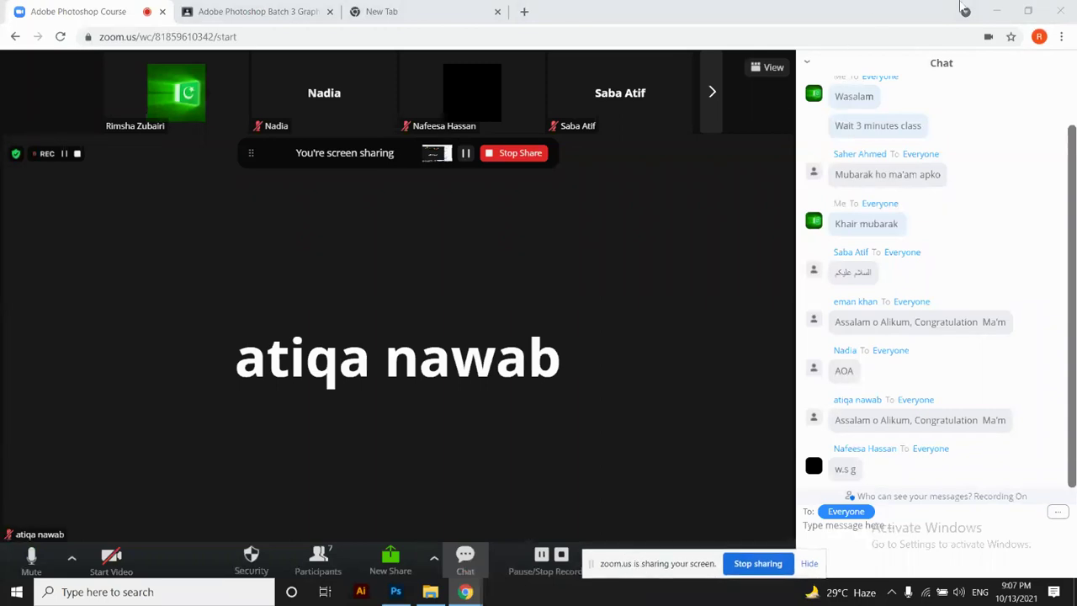
left_click(998, 9)
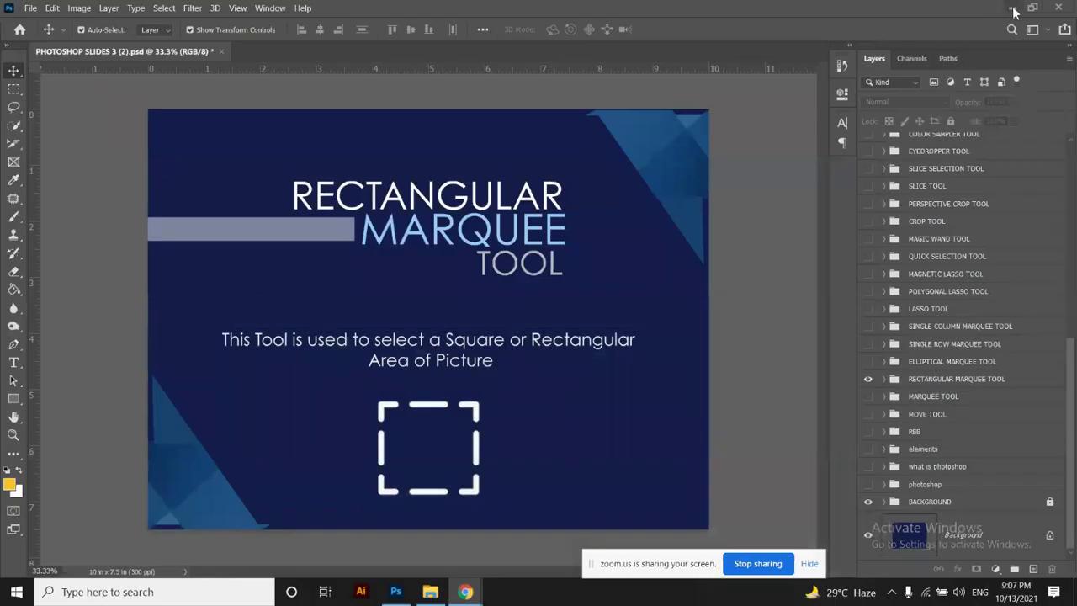
left_click(1013, 8)
left_click(1032, 7)
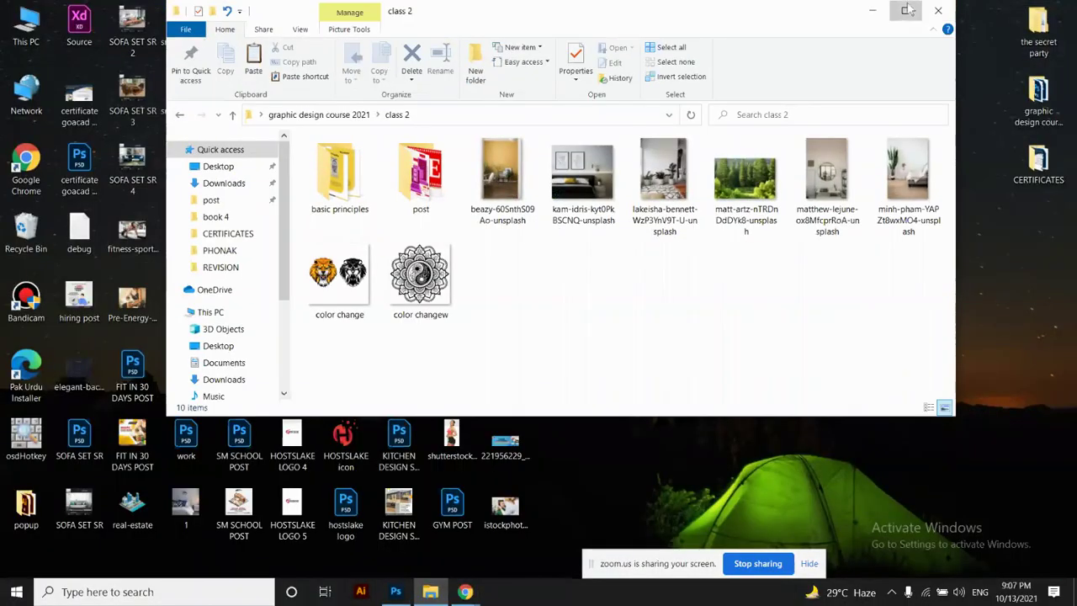
left_click(904, 10)
left_click(994, 8)
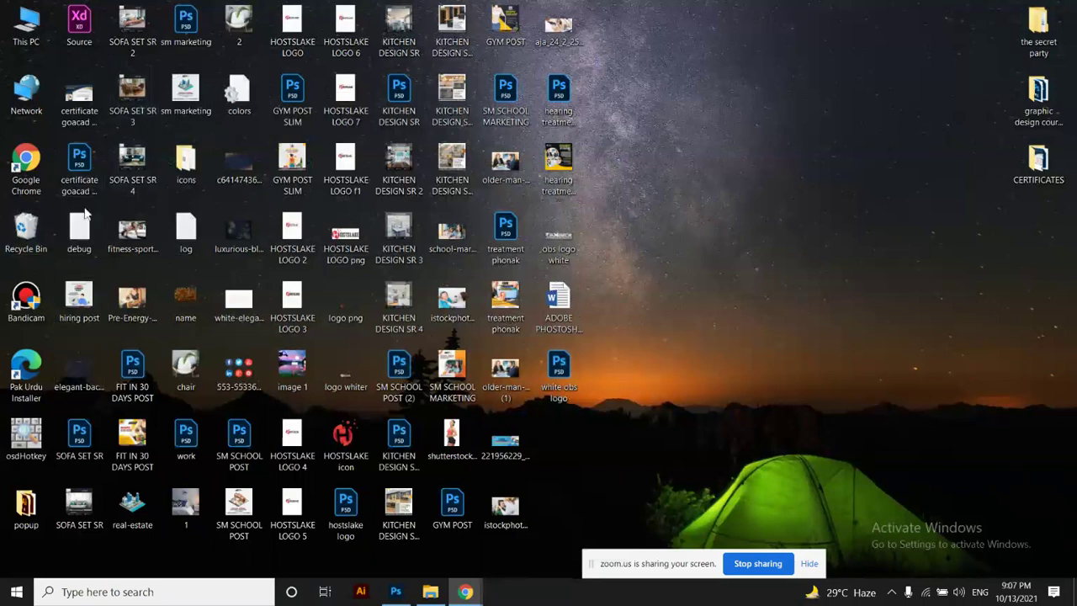
Launch osdHotkey from the desktop, switch back to Photoshop and move the hotkey display clear of the slide
double_click(29, 433)
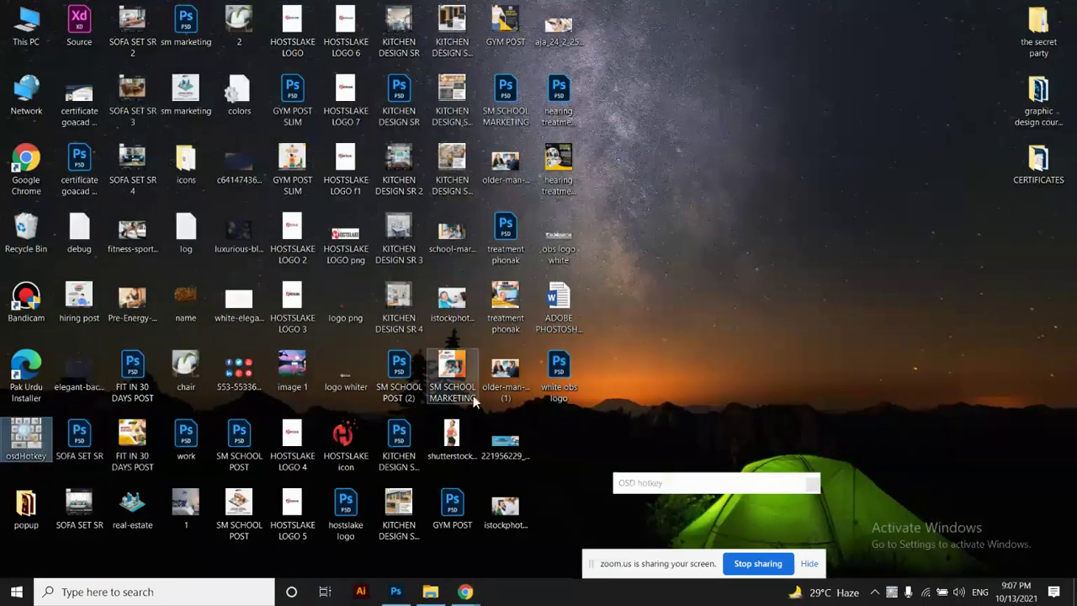
left_click(396, 593)
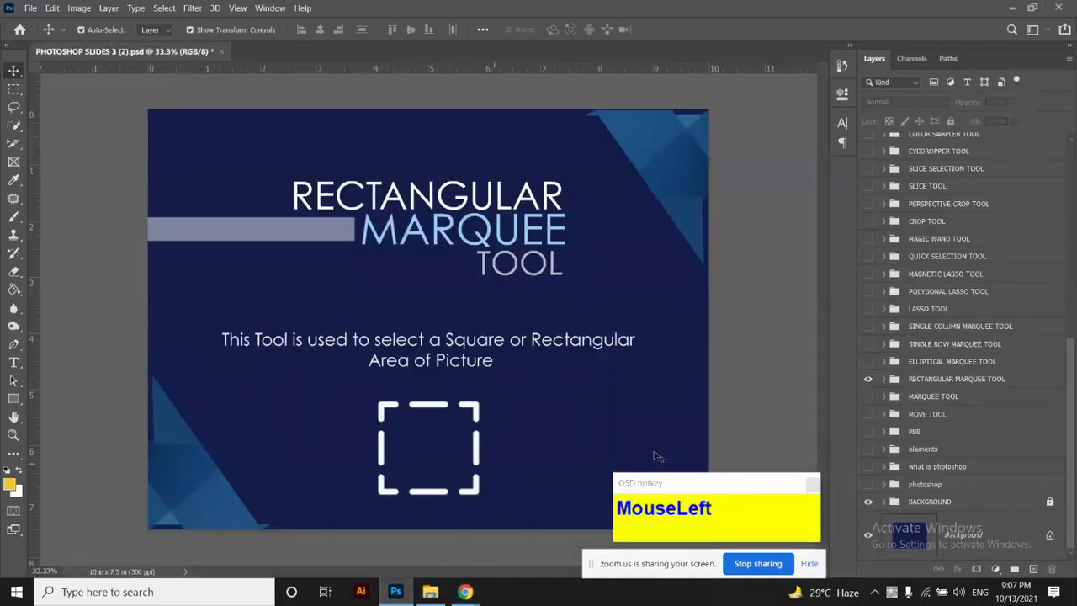
left_click_drag(697, 490, 735, 510)
mouse_move(444, 594)
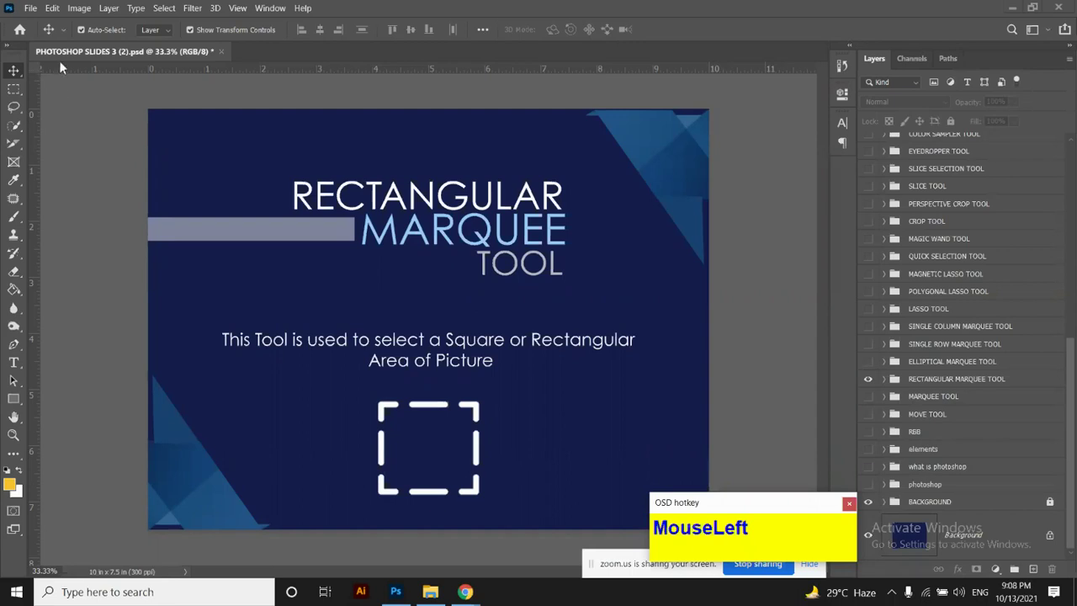
Create a new document from the recent custom preset of 1080 x 1080 px at 300 ppi
left_click(31, 11)
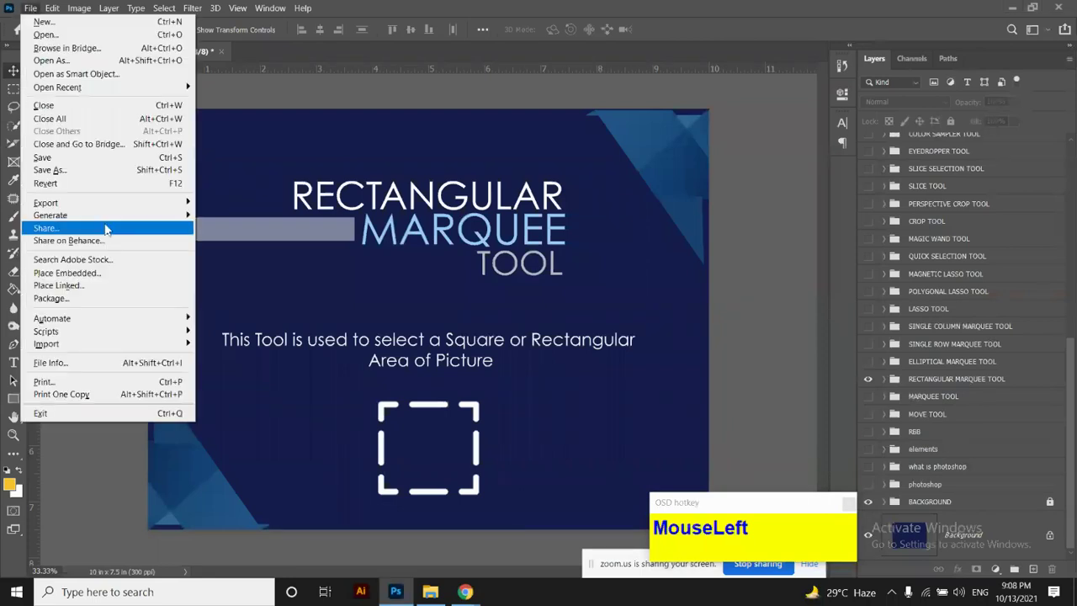
left_click(378, 91)
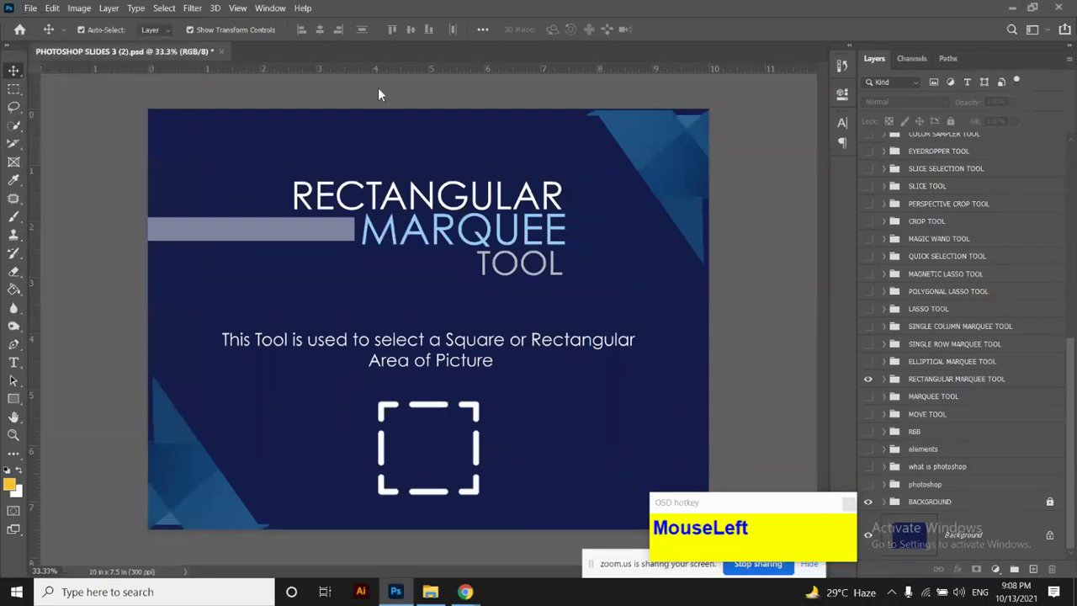
left_click(31, 8)
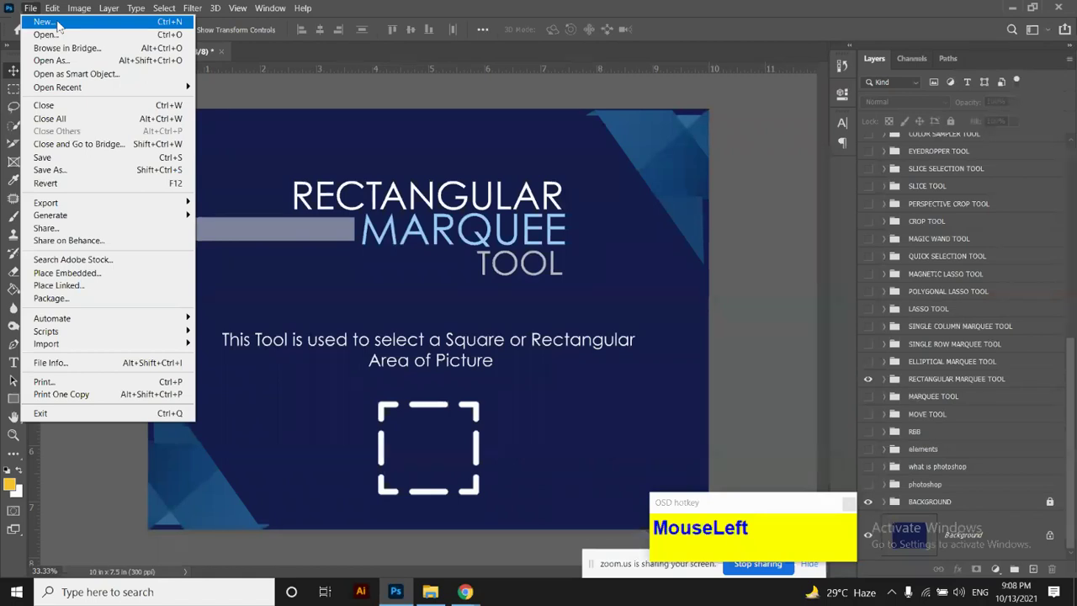
left_click(44, 22)
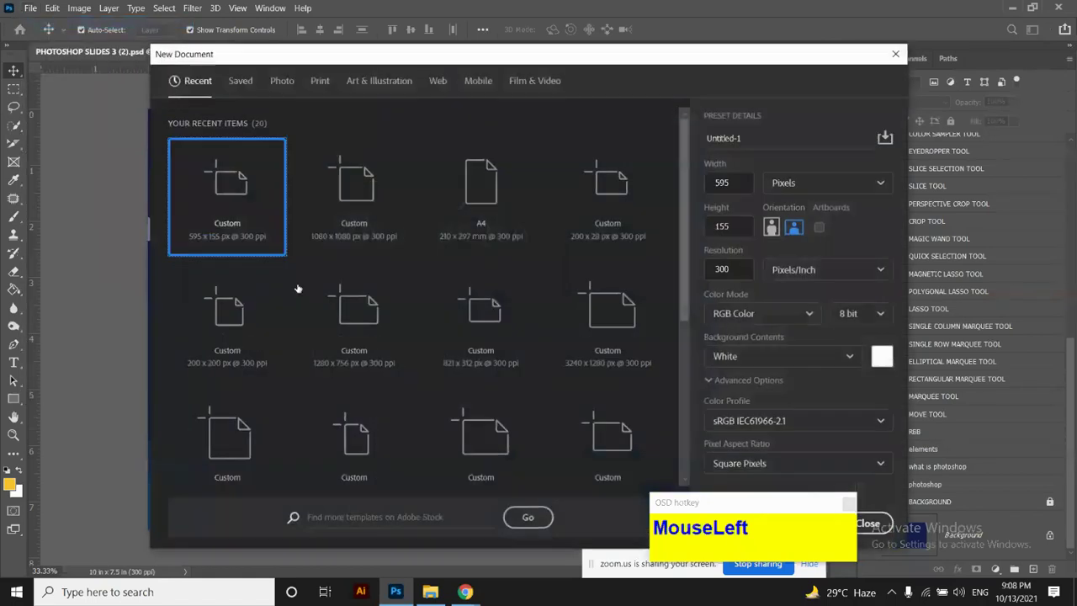
double_click(348, 192)
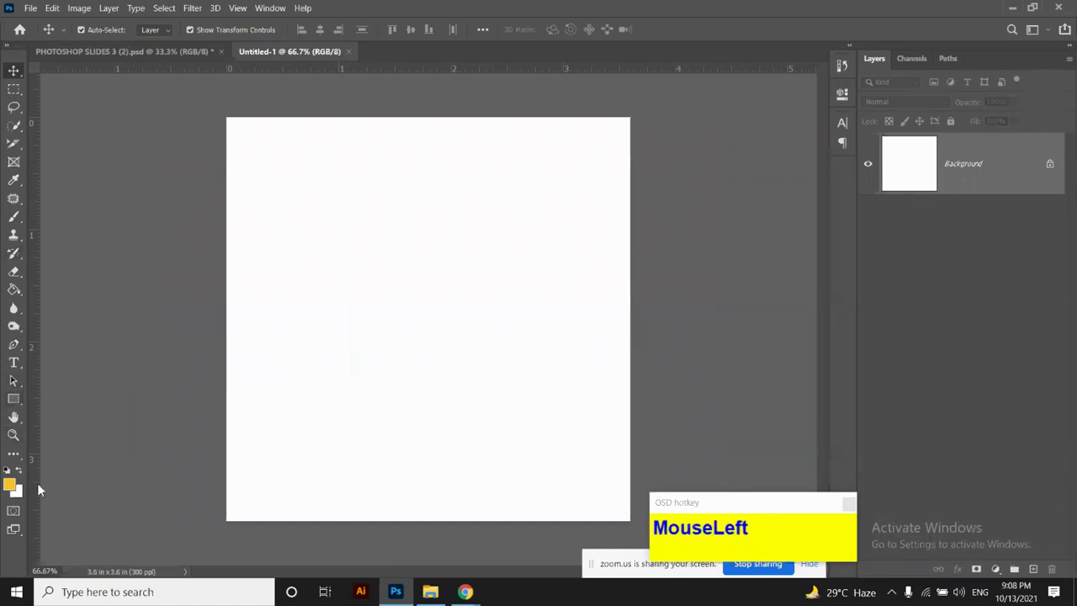
Draw a 3.6 x 3.6 in artboard covering the whole white canvas with the Artboard tool and collapse its properties
right_click(17, 74)
left_click(64, 79)
key("c")
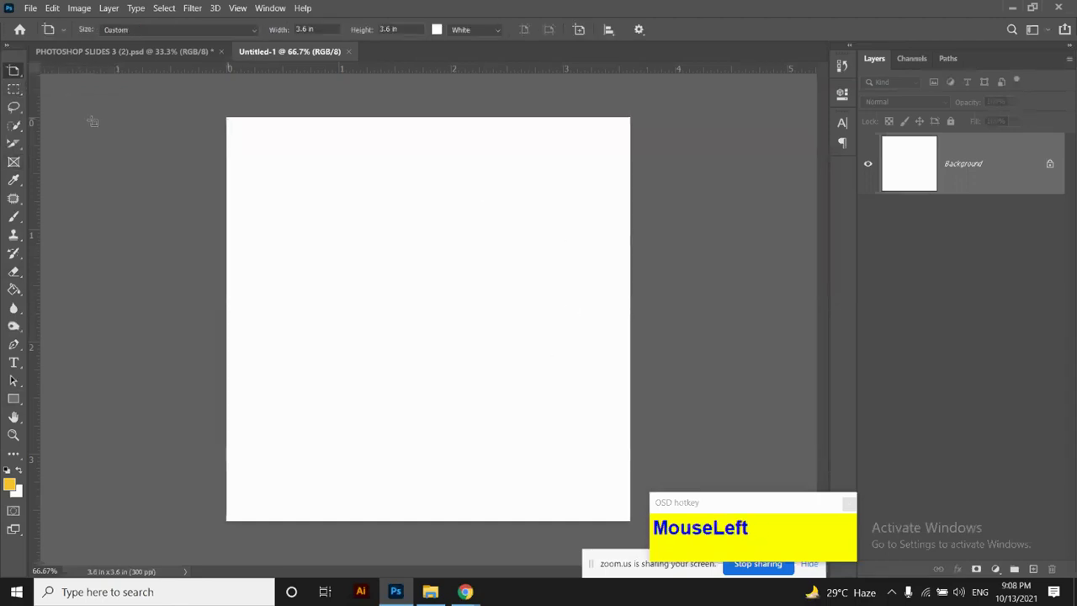
left_click_drag(228, 118, 629, 522)
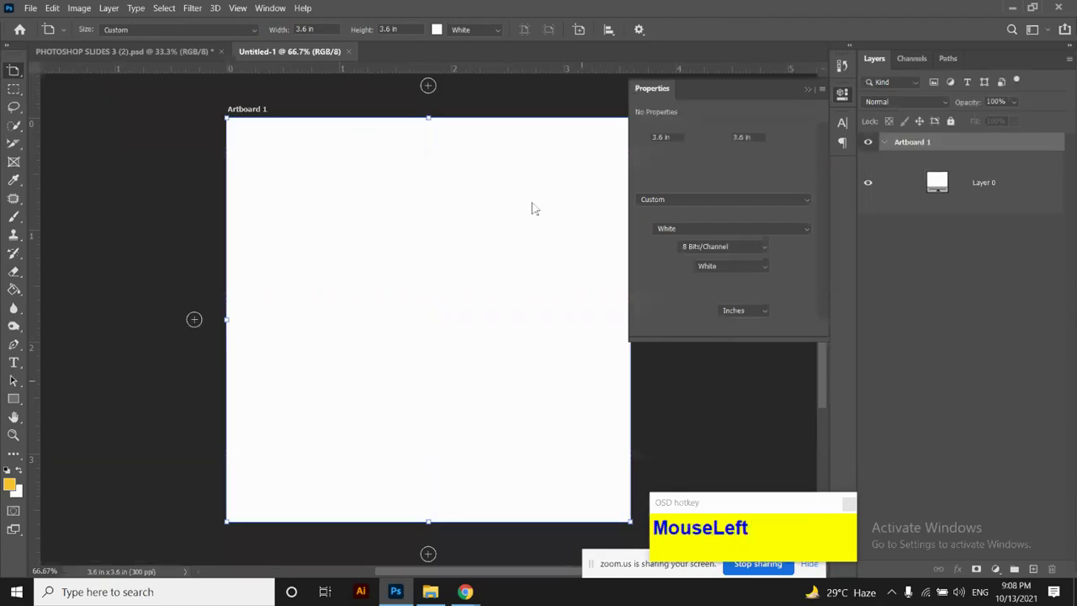
left_click(807, 90)
Add two more artboards of the same size in a row to the right of the first one
left_click(661, 321)
left_click(663, 320)
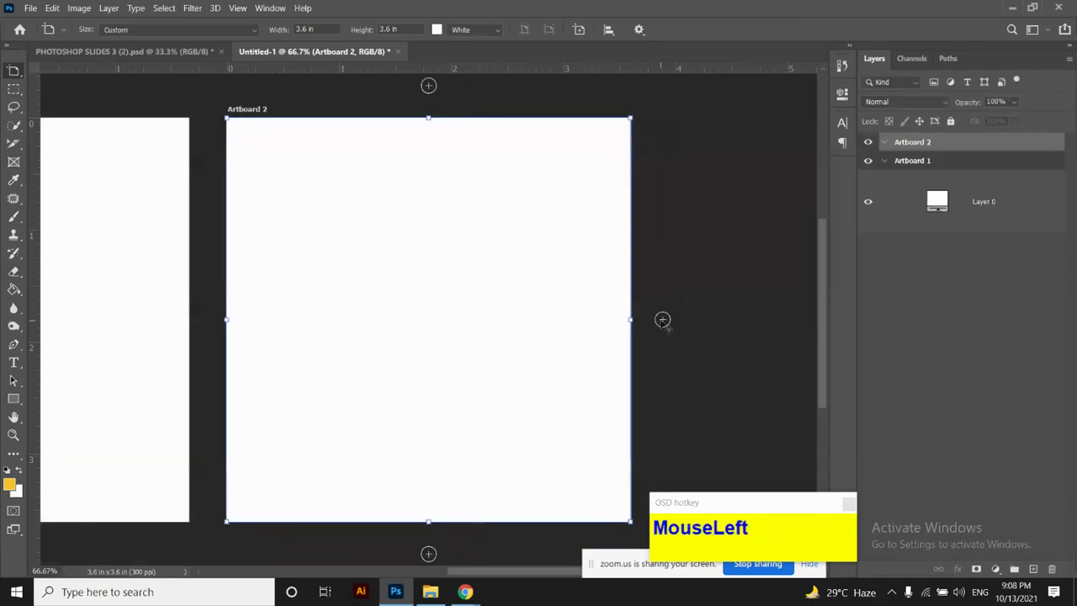
key("ctrl+minus")
key("ctrl+minus")
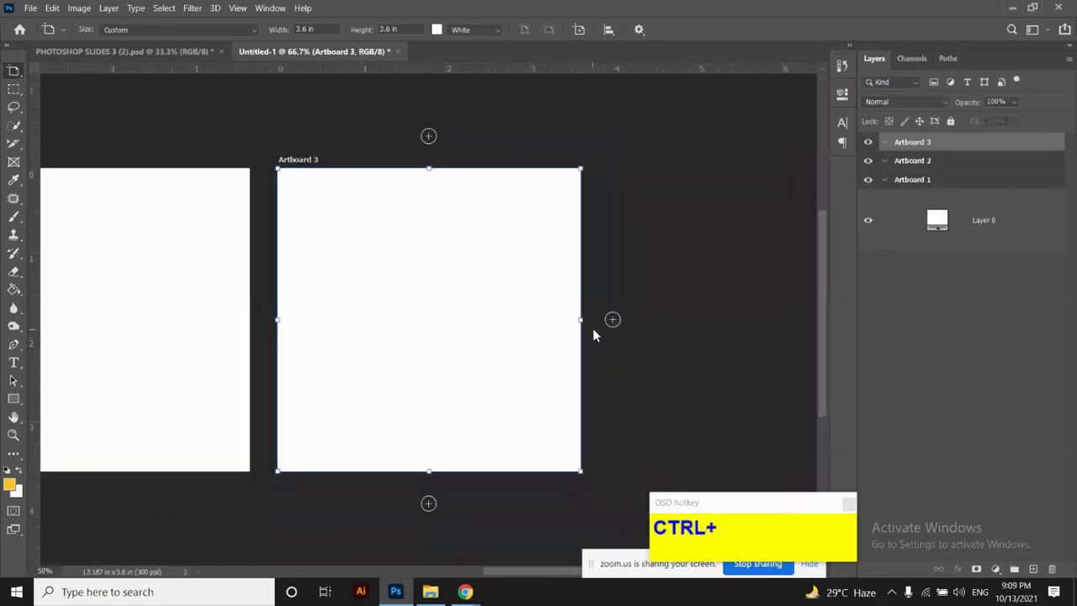
left_click_drag(489, 571, 5, 105)
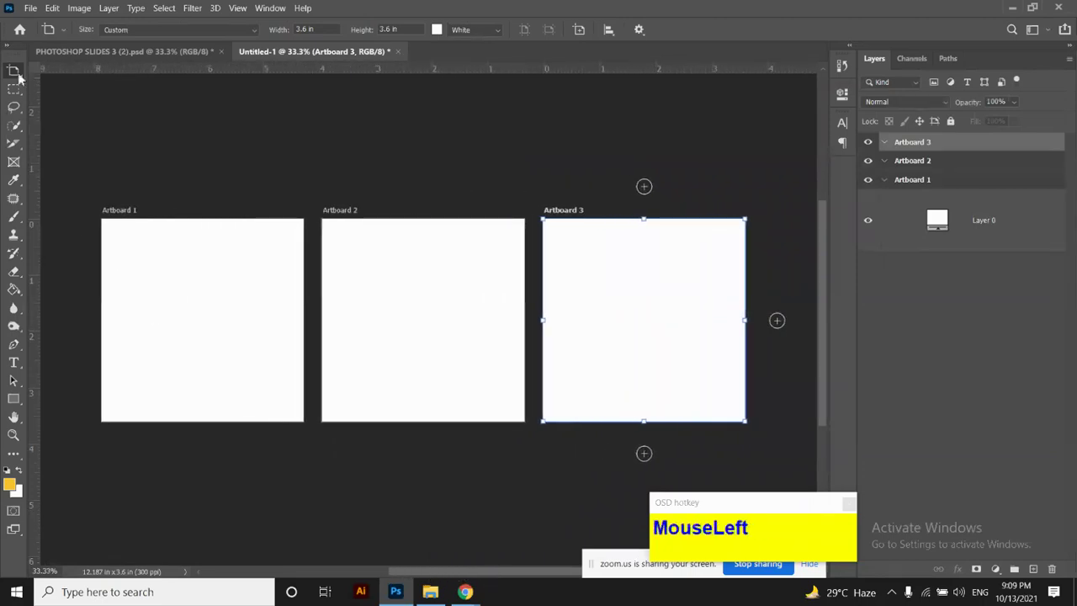
Switch to the Move tool and place the yellow-walled room photo from the class 2 folder in Artboard 3
right_click(16, 74)
left_click(55, 77)
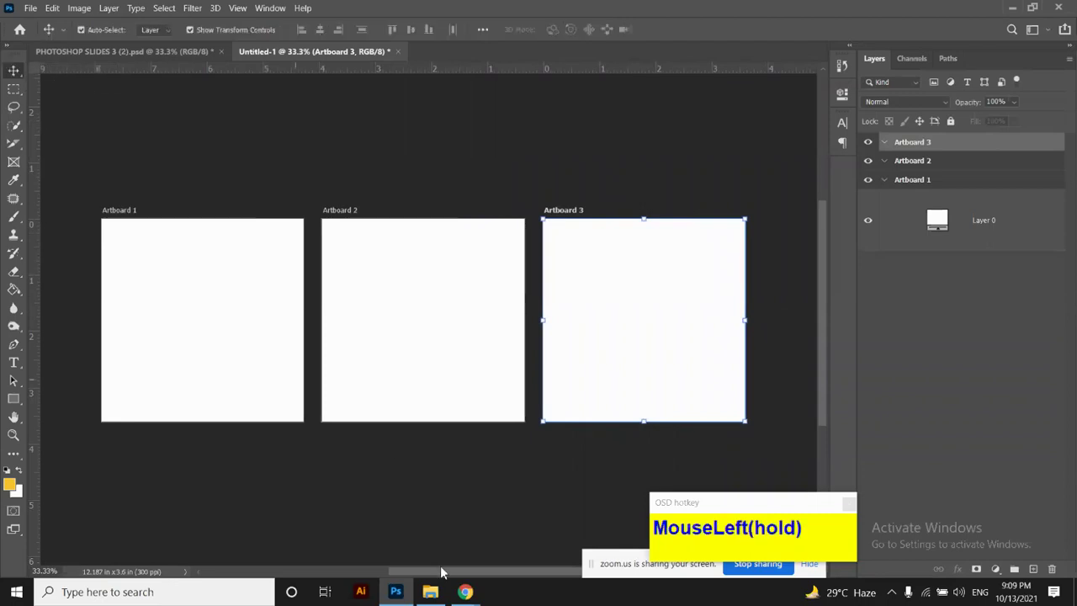
left_click(431, 592)
left_click_drag(328, 169, 213, 301)
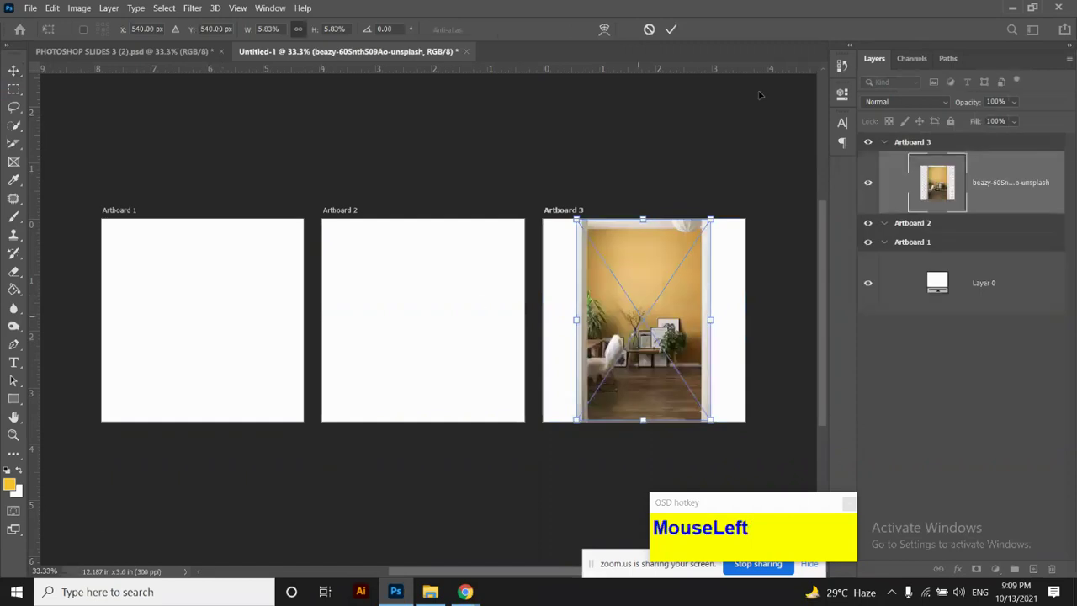
left_click(671, 28)
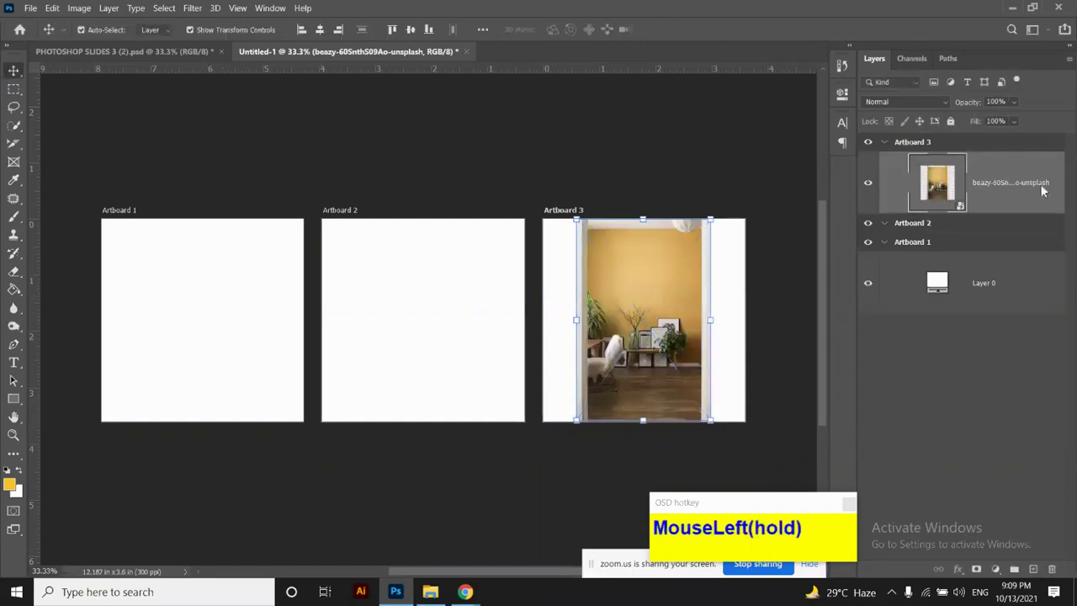
Move the yellow-walled room photo layer from Artboard 3 into Artboard 1, above Layer 0
left_click(885, 245)
left_click(885, 244)
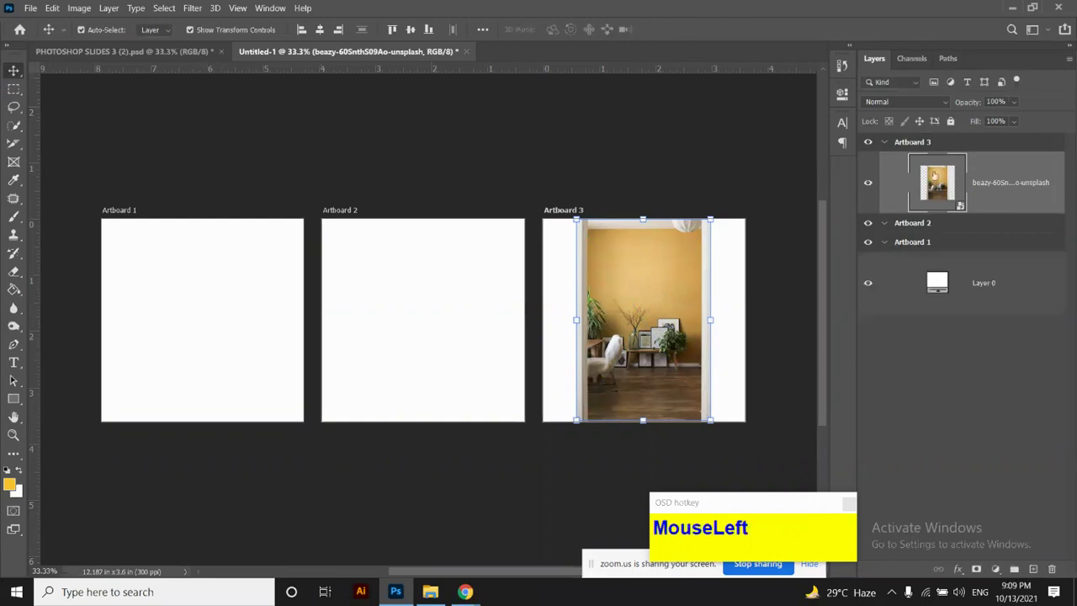
left_click_drag(990, 182, 985, 254)
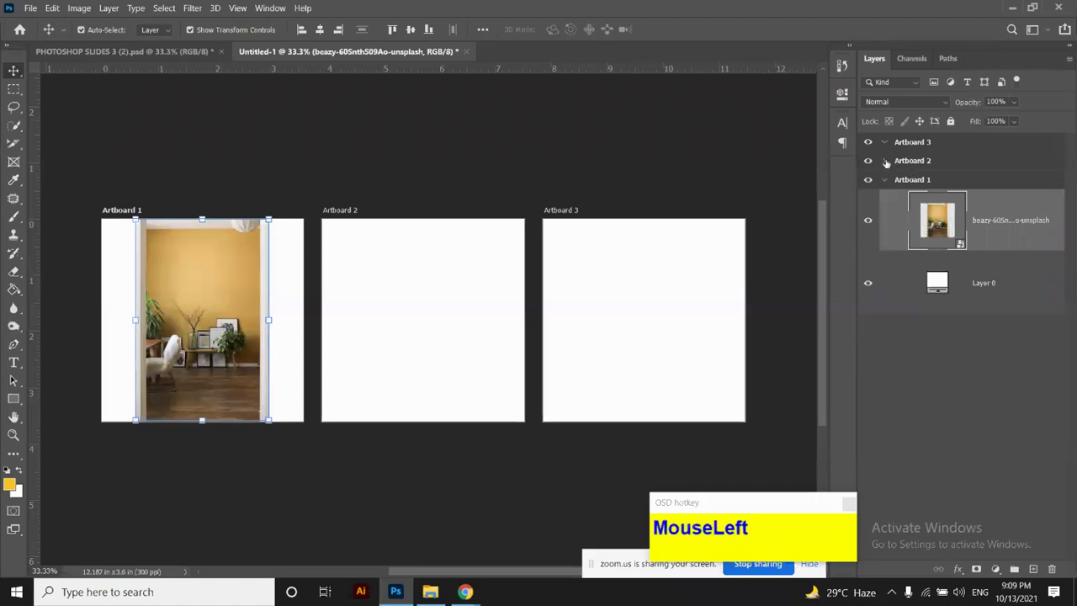
Place the bedroom photo with two framed drawings from the class 2 folder in Artboard 2
left_click(913, 161)
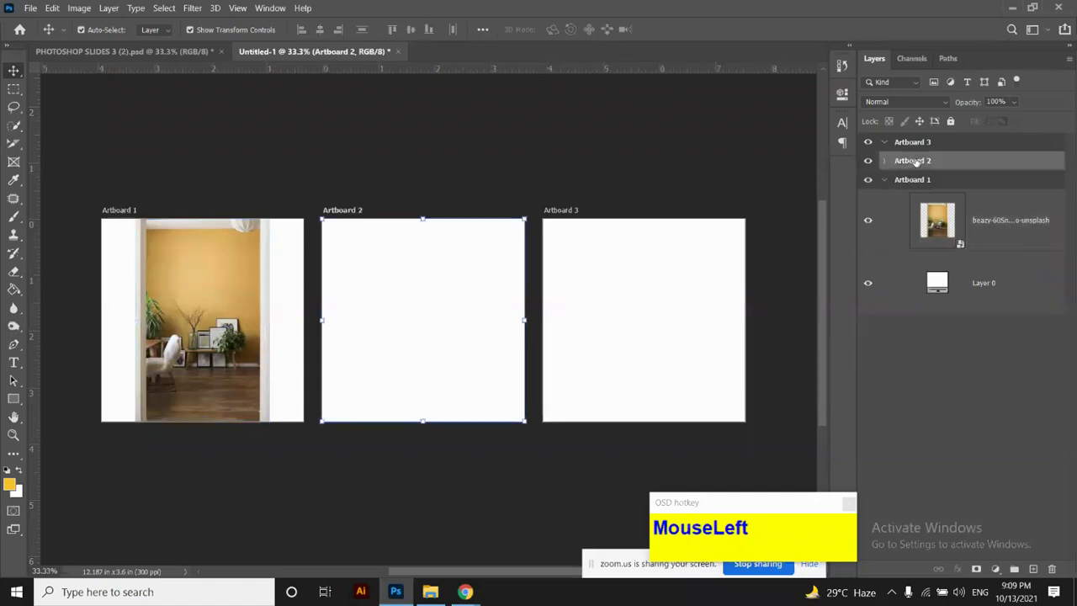
left_click(430, 593)
left_click(404, 159)
left_click_drag(404, 160, 439, 271)
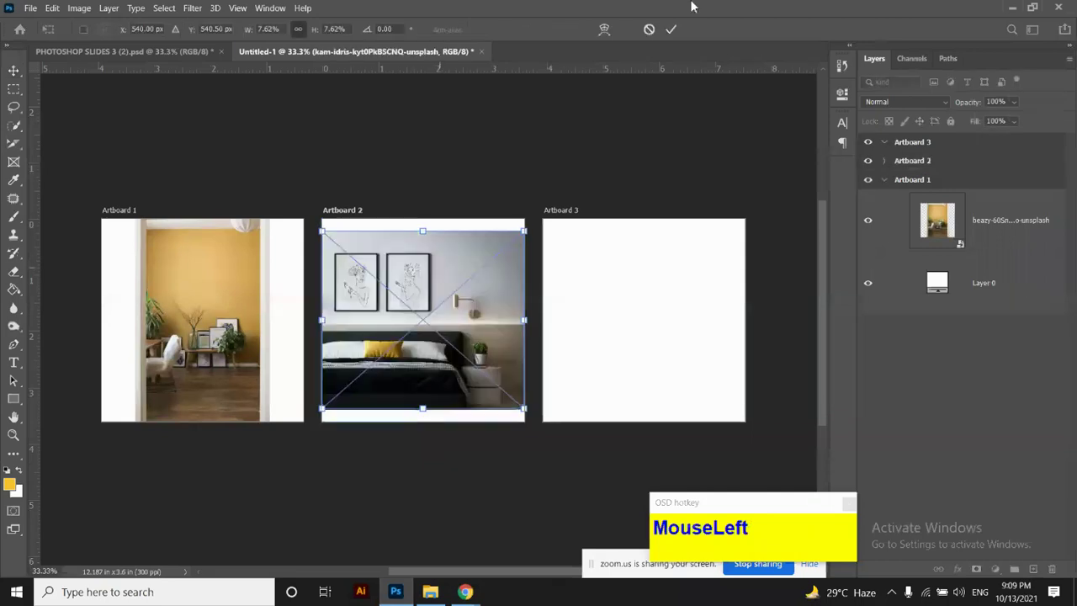
left_click(671, 29)
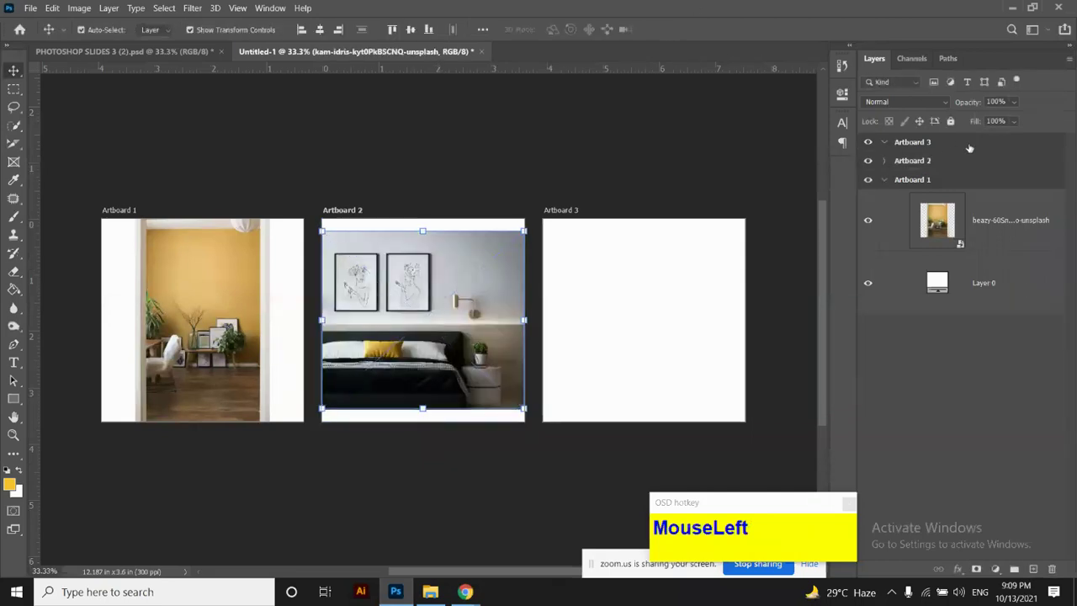
Place the white room photo with three potted plants in Artboard 3, leaving nothing selected
left_click(938, 144)
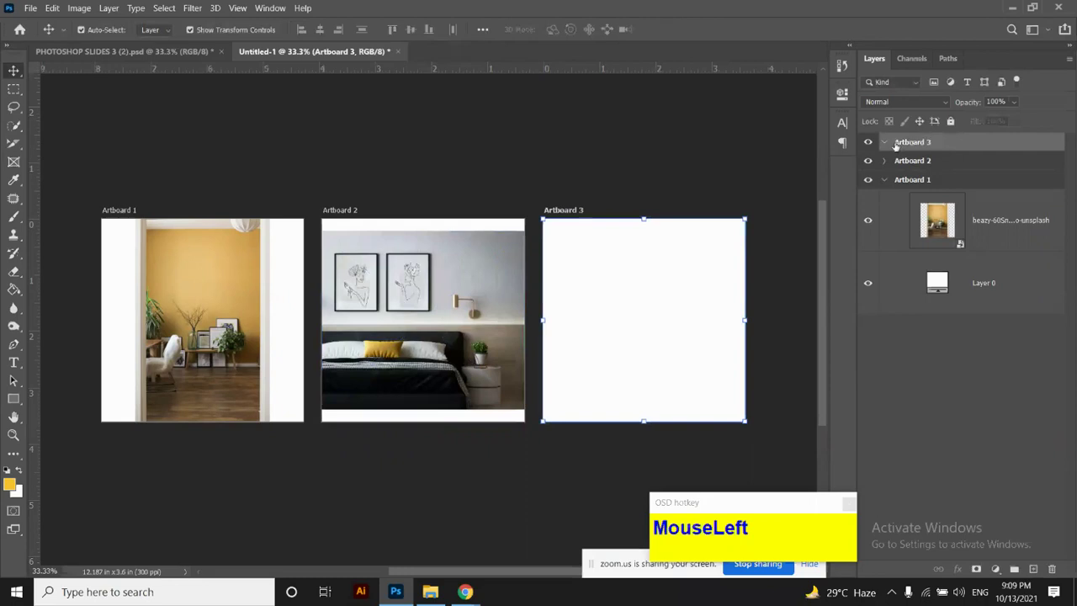
left_click(430, 592)
left_click_drag(484, 178, 595, 288)
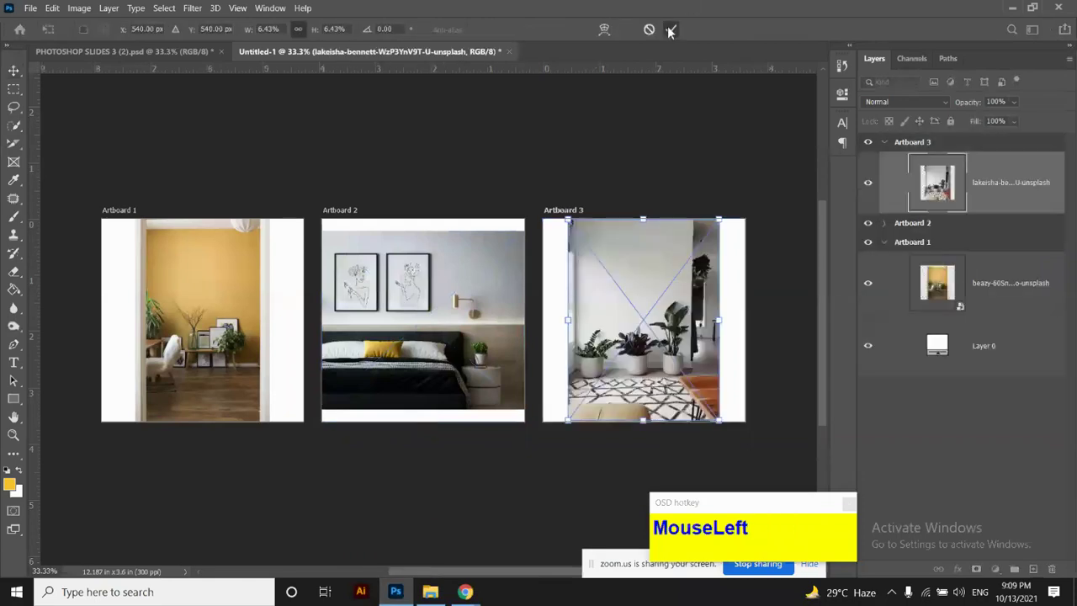
left_click(569, 114)
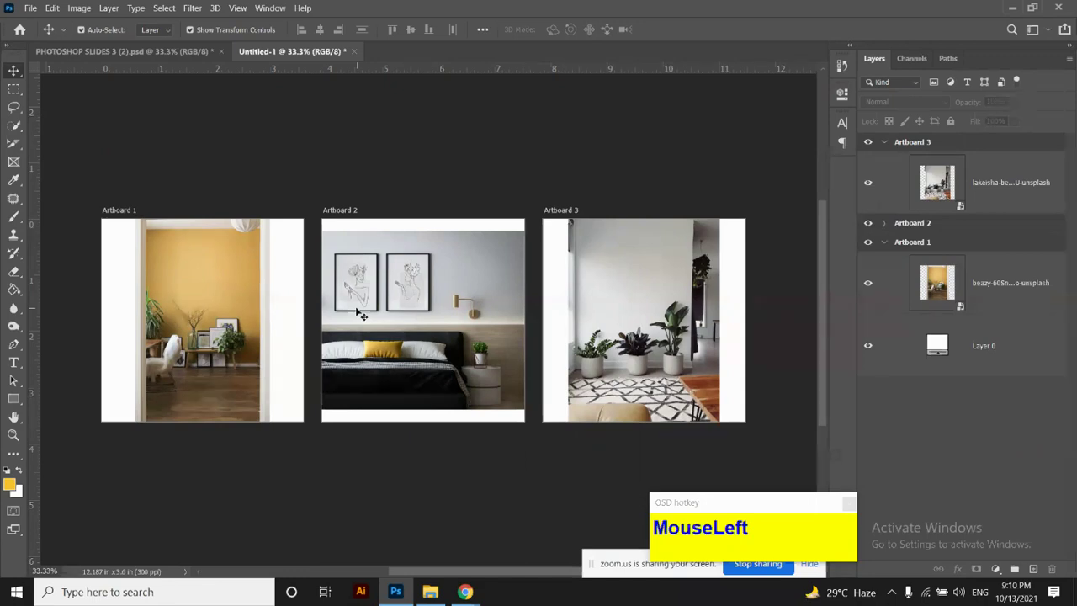
Open the Export As settings for all three artboards and move the hotkey display clear of the dialog
left_click(25, 8)
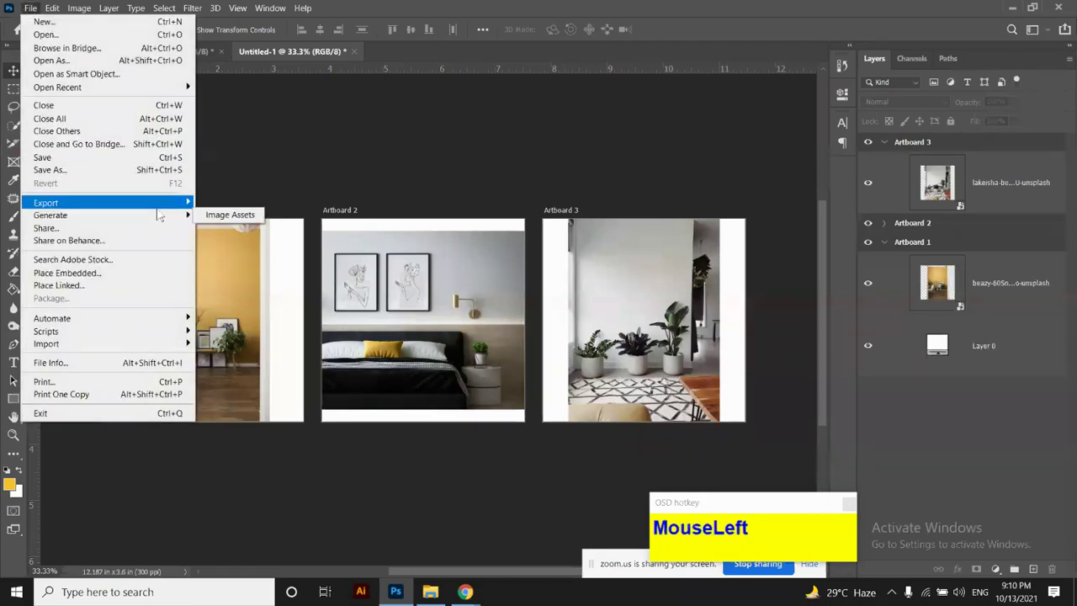
mouse_move(185, 206)
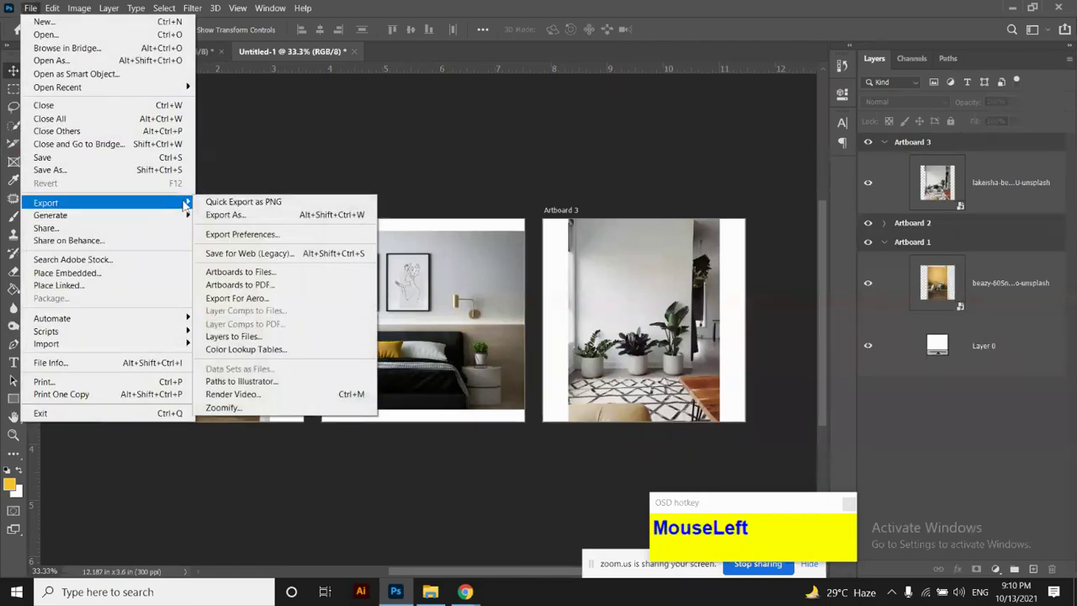
left_click(308, 215)
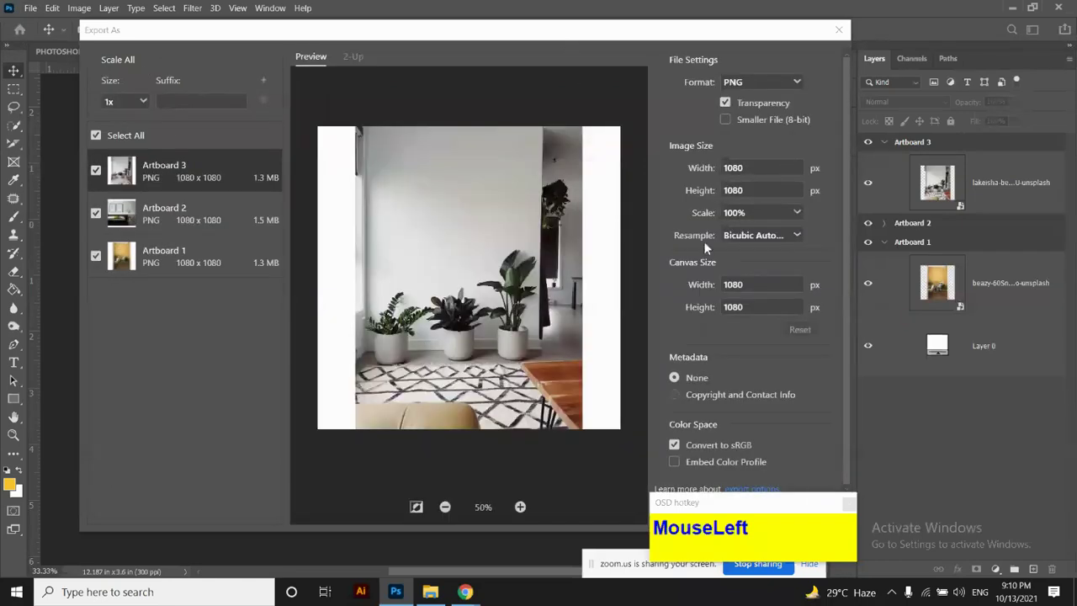
left_click_drag(746, 503, 992, 510)
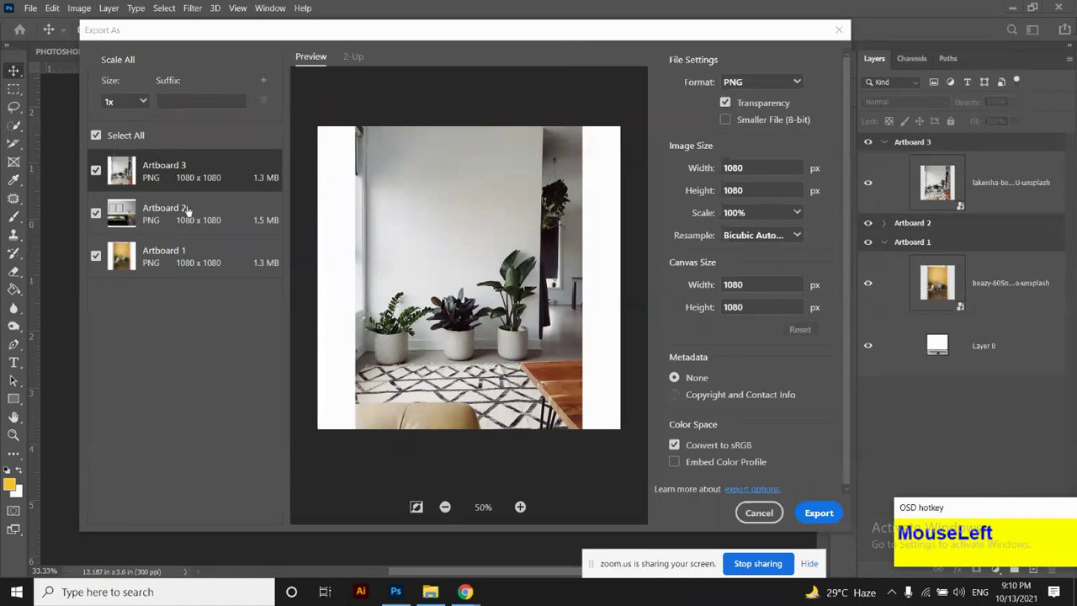
Compare the Artboard 3 export in the 2-Up preview, zooming the preview out to 15% and in to 50%
left_click(353, 58)
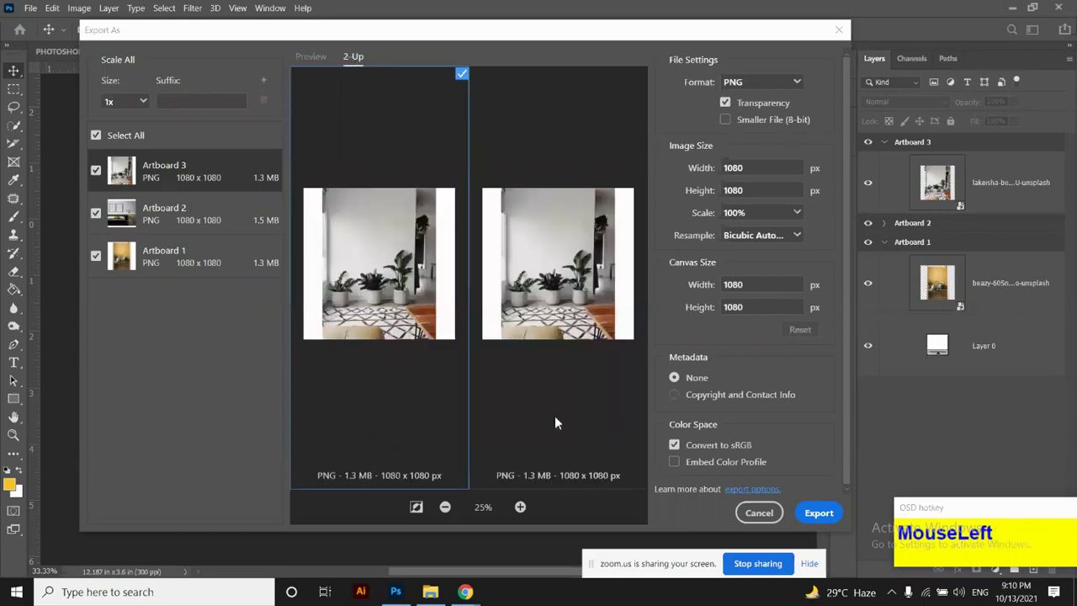
left_click(446, 508)
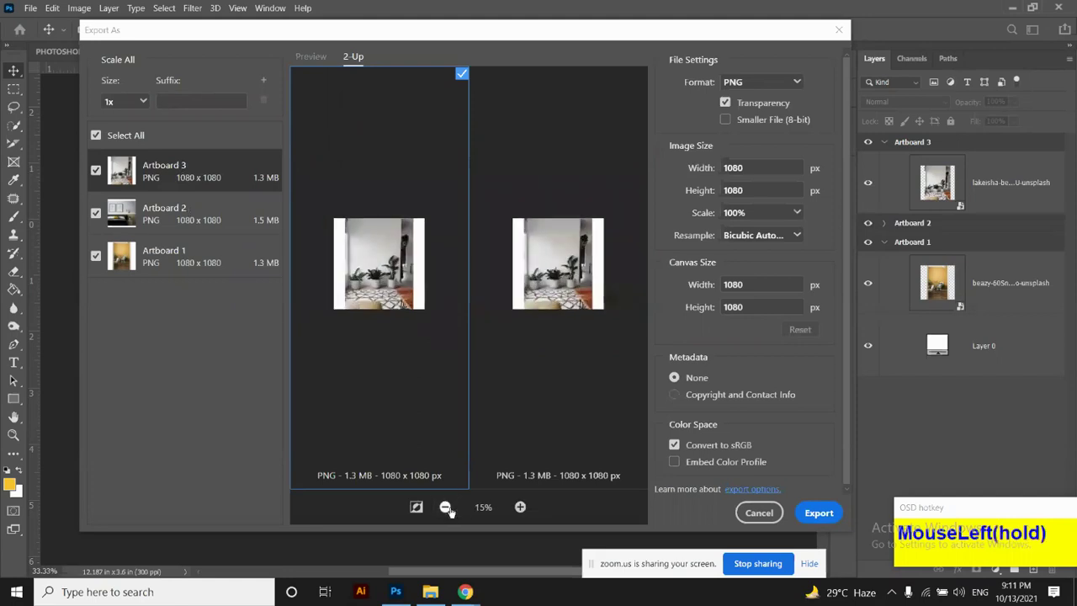
left_click(521, 508)
left_click(521, 507)
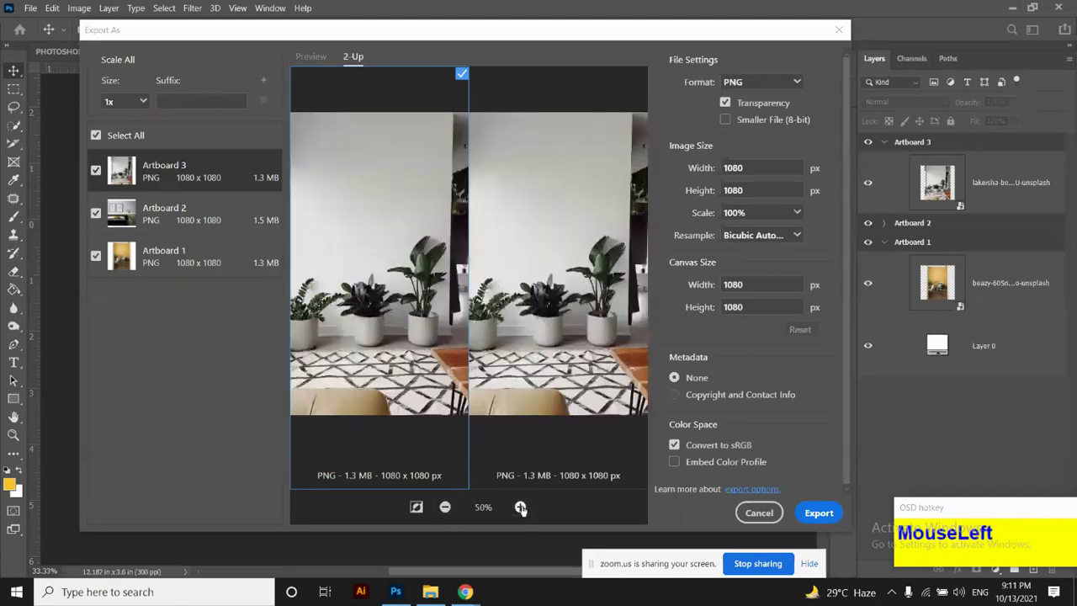
Zoom the export preview out to 33.33% and set Artboard 3's export format to JPG
left_click(446, 507)
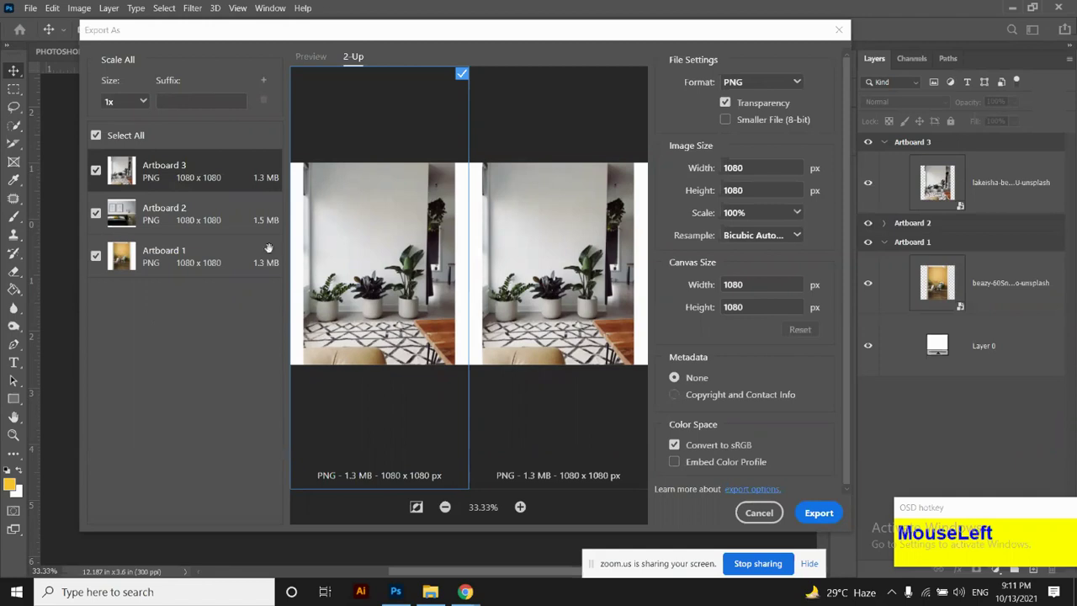
left_click(787, 84)
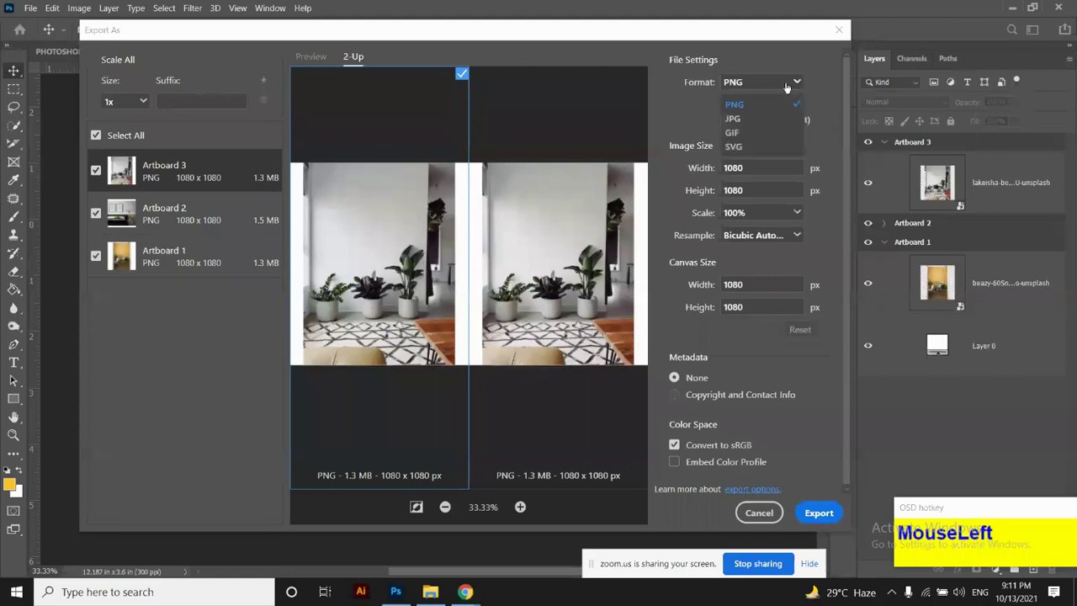
left_click(762, 122)
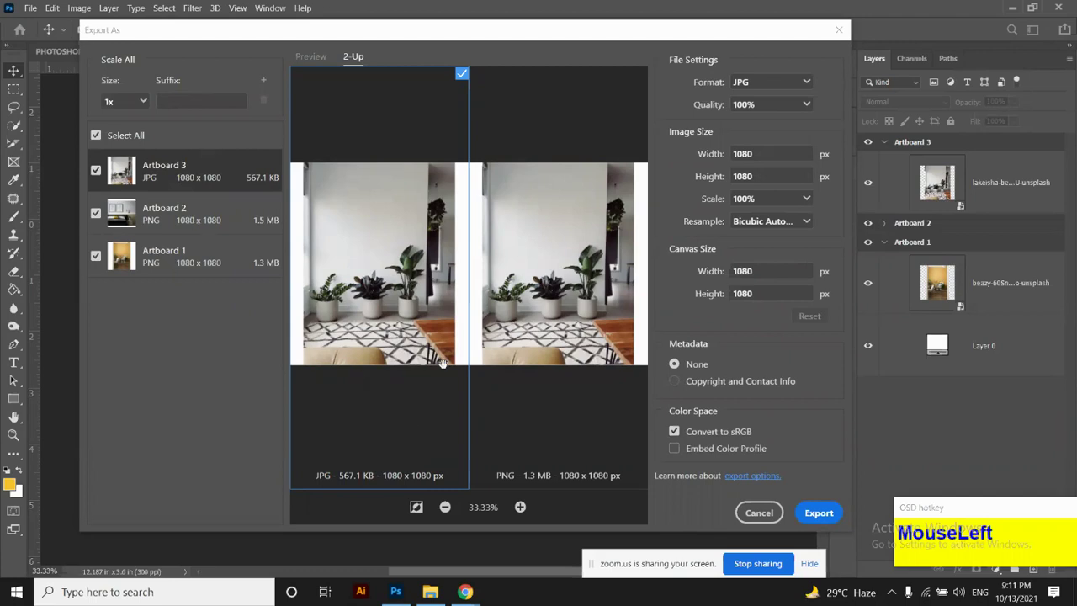
Export all three artboards to the class 2 folder inside graphic design course 2021 on the Desktop
left_click(817, 512)
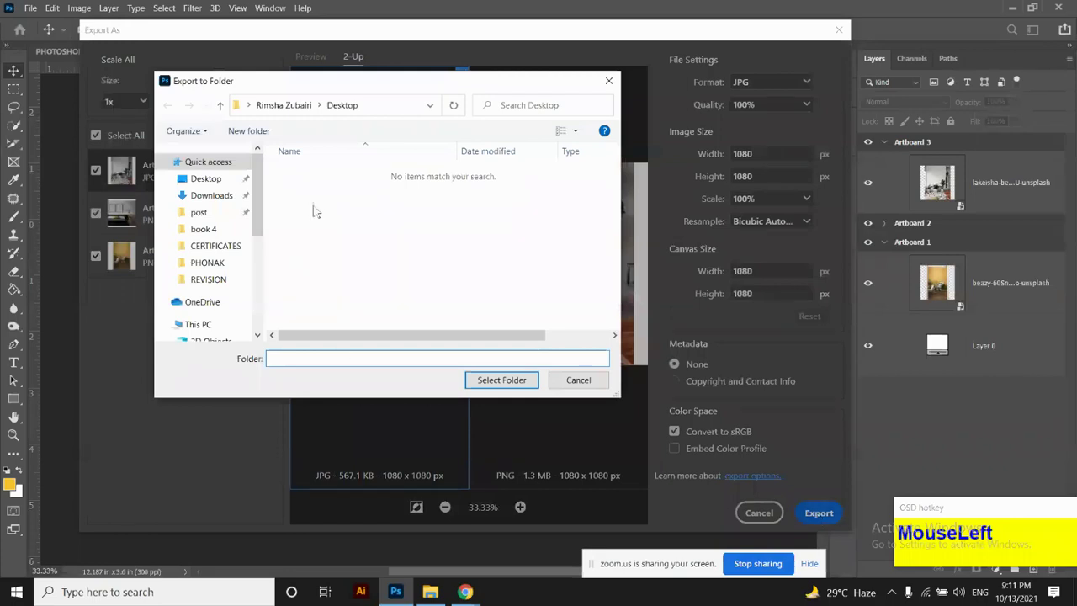
left_click(212, 180)
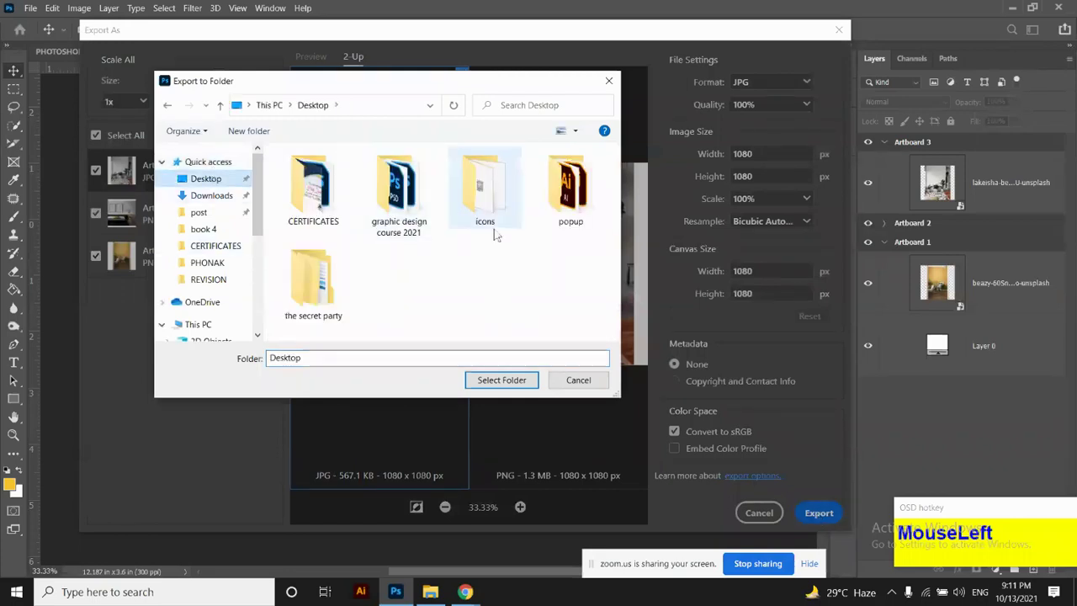
double_click(399, 207)
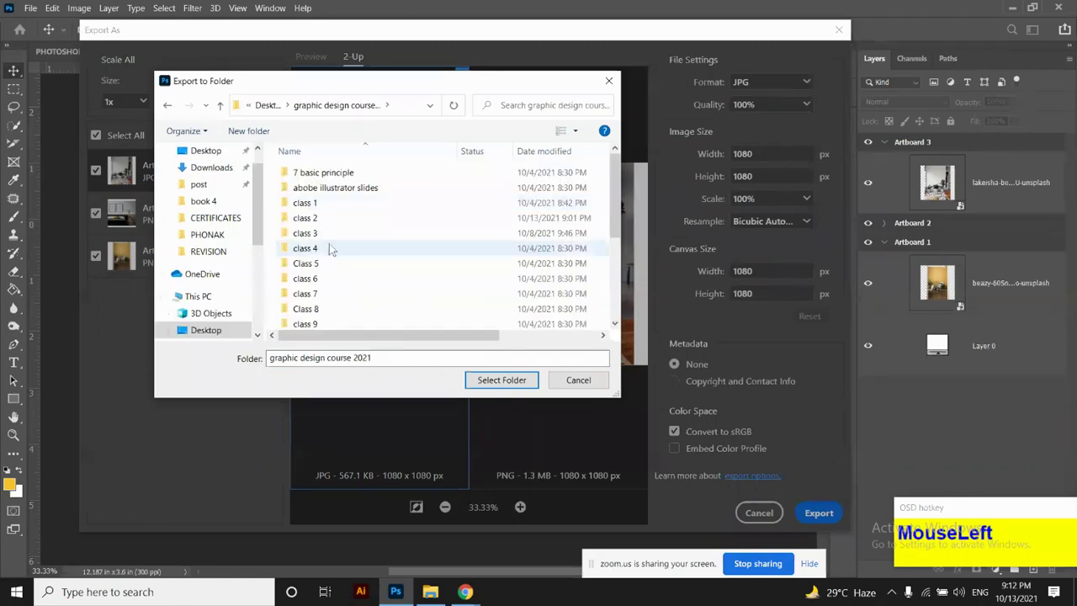
double_click(332, 218)
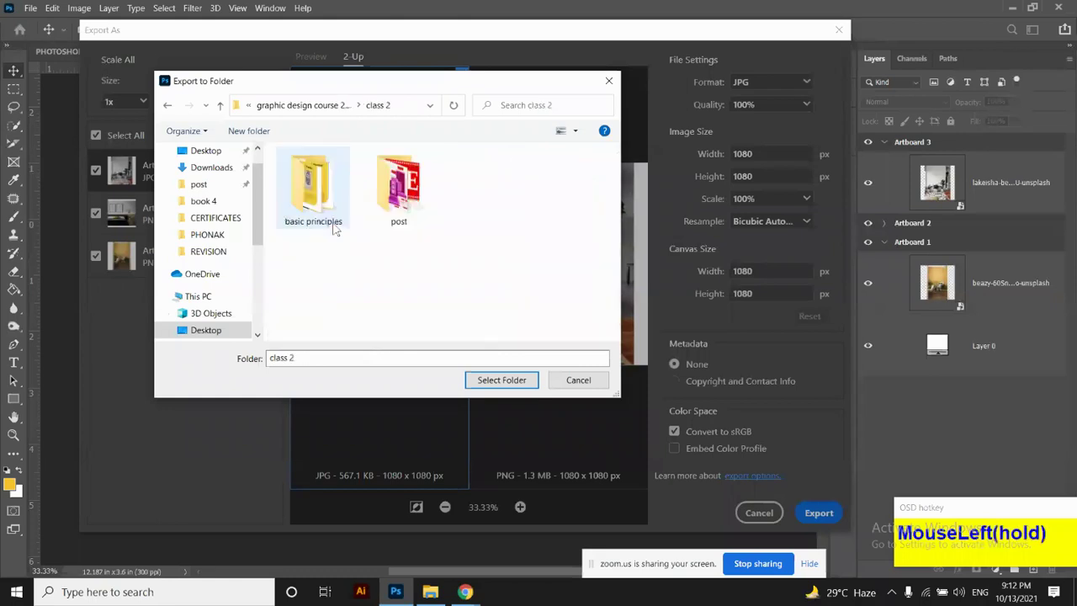
left_click(495, 383)
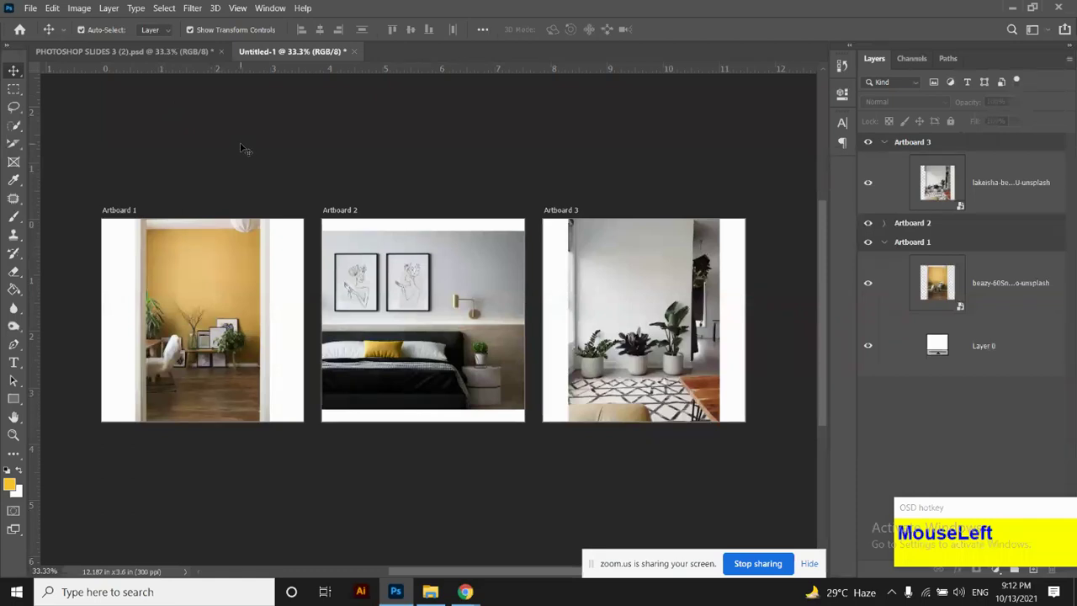
left_click(30, 9)
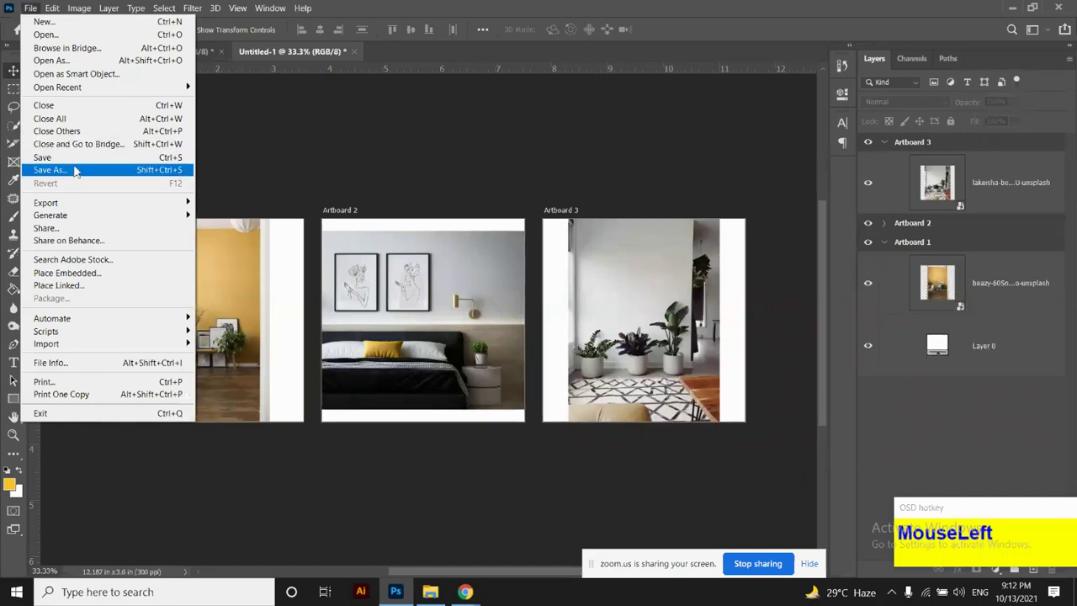
left_click(236, 183)
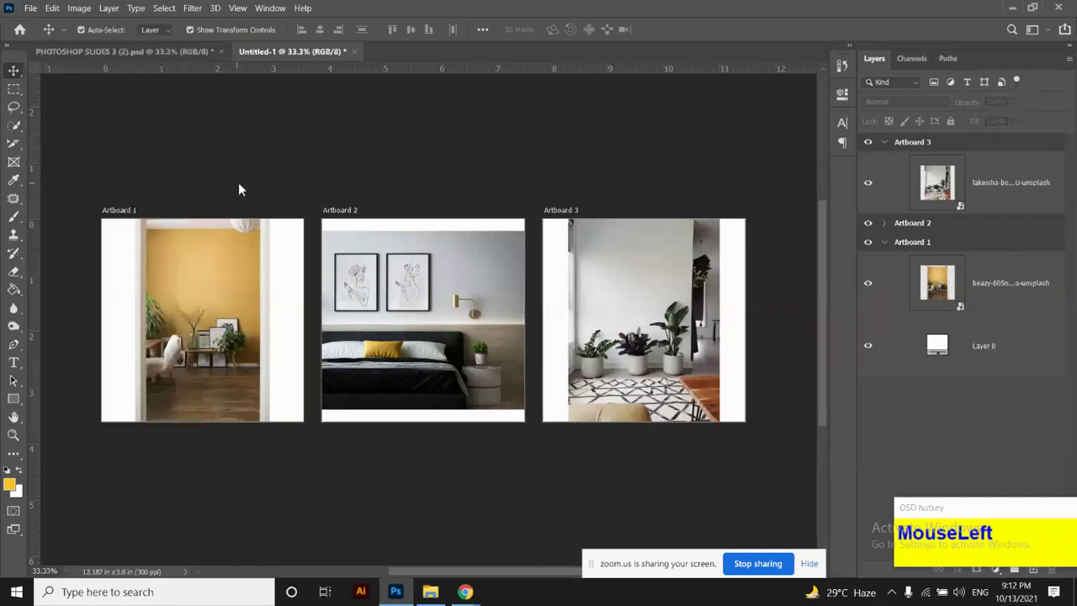
right_click(14, 72)
left_click(61, 85)
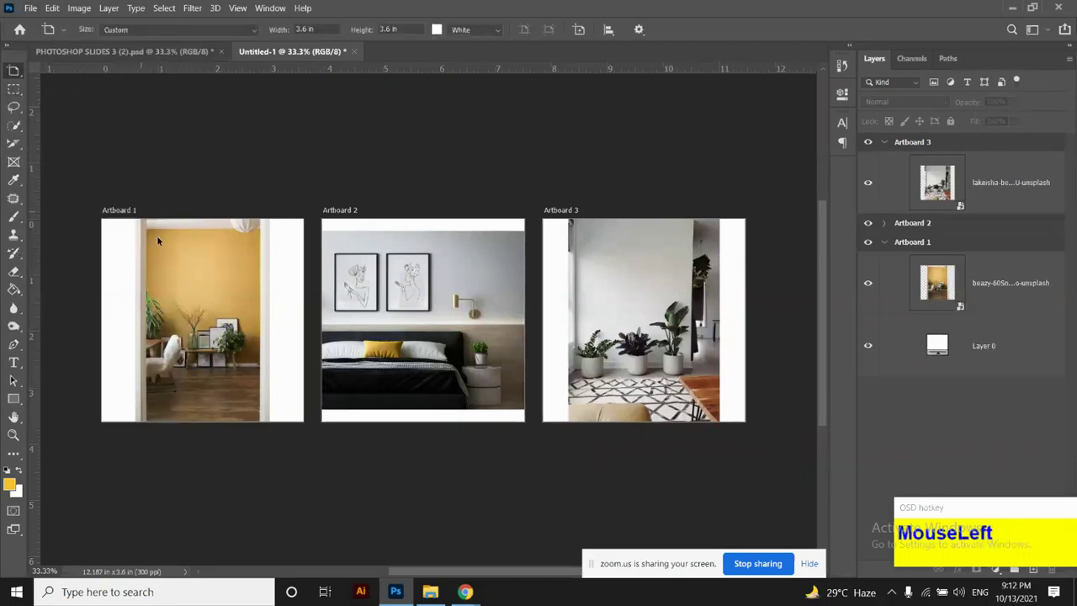
key("v")
left_click(205, 261)
key("ctrl+t")
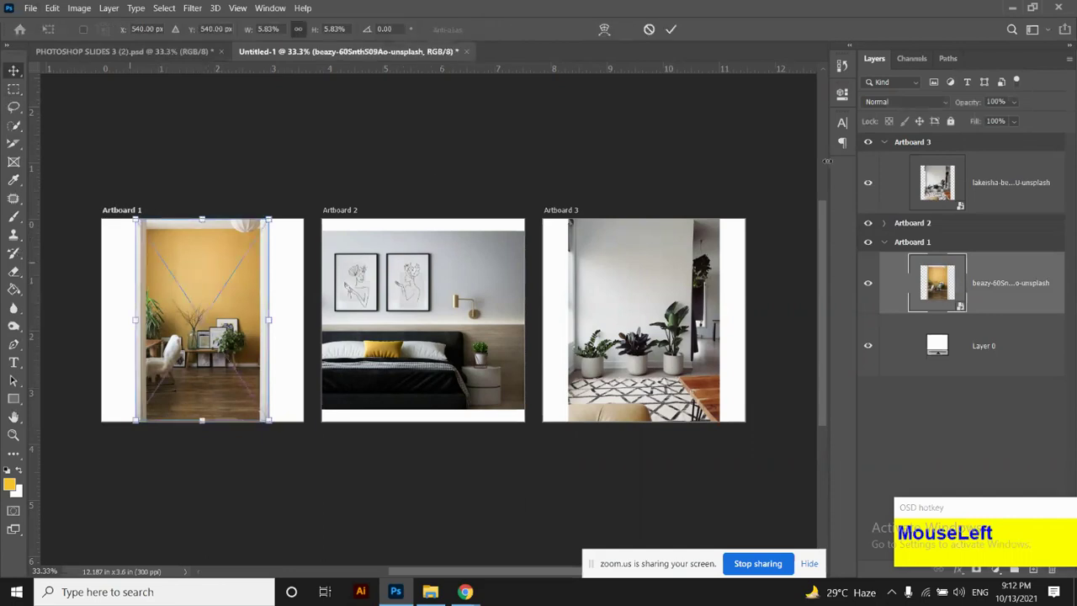
Enlarge Artboard 3 from its upper-left corner to about 3.93 x 3.8 in, and shift it slightly down and right
left_click(915, 145)
left_click(915, 145)
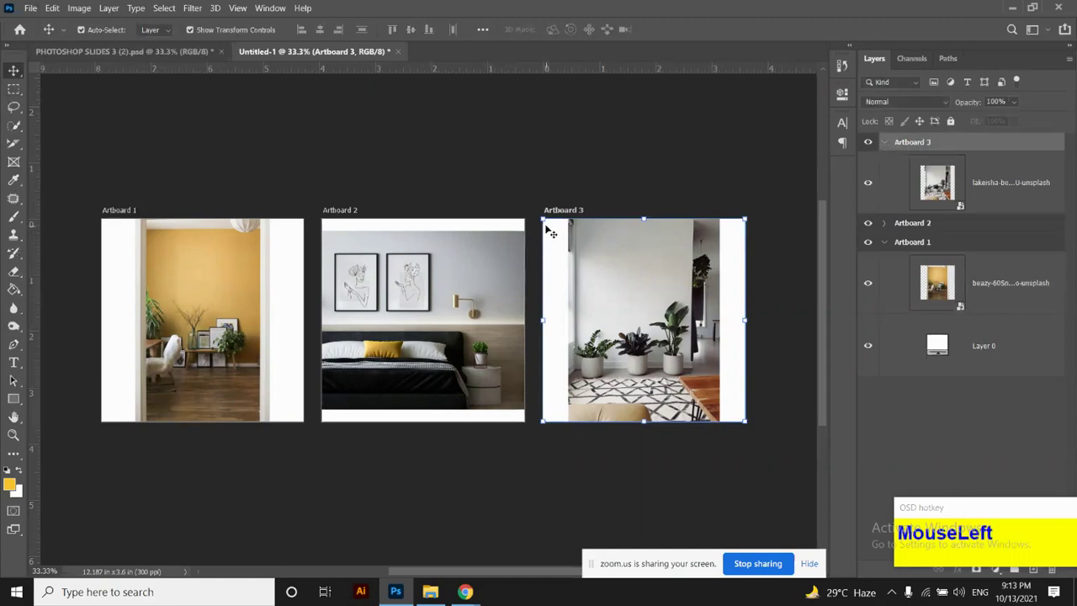
left_click_drag(541, 215, 522, 203)
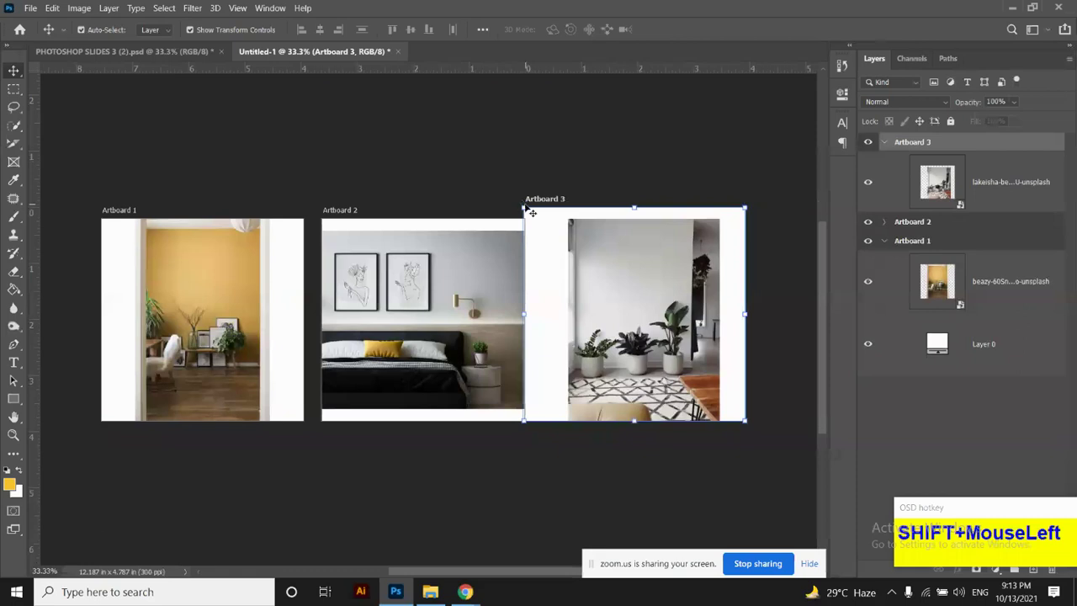
key("shift+v")
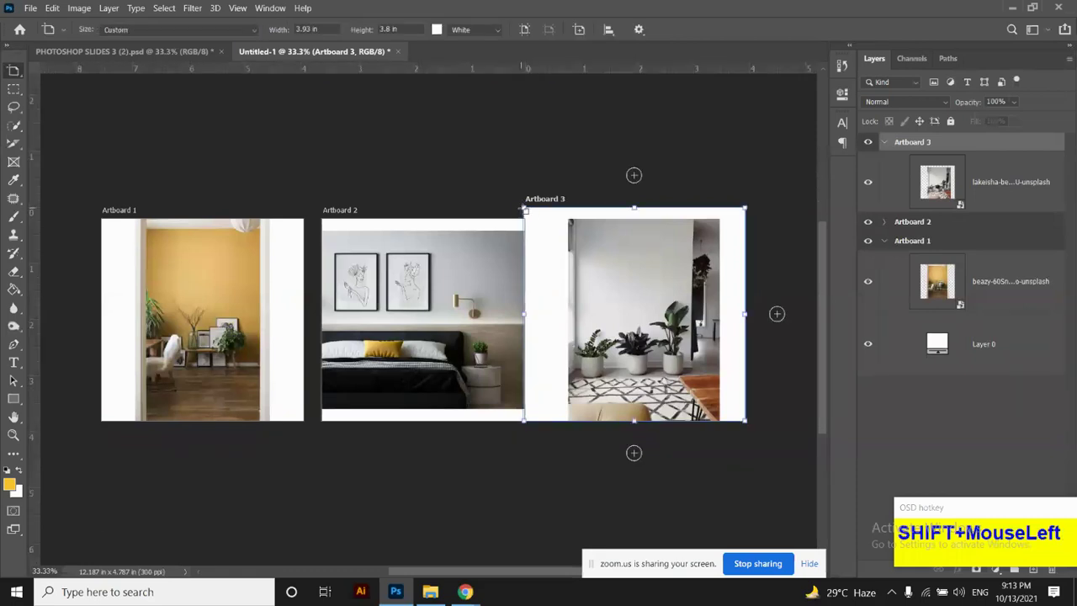
left_click_drag(536, 217, 549, 239)
left_click(542, 223)
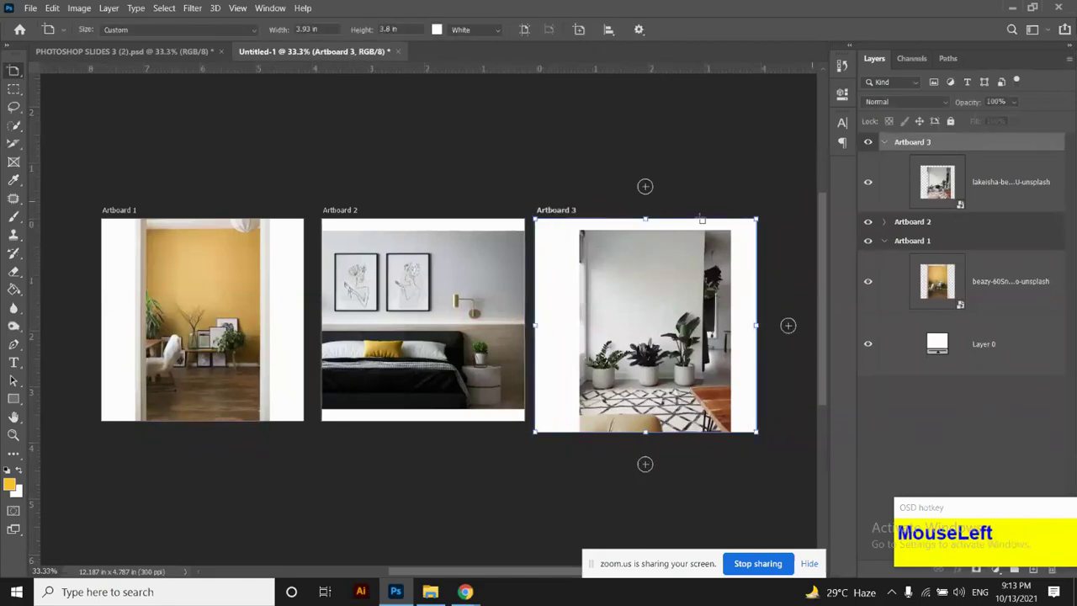
Enlarge Artboard 3 further from its upper-left corner to about 4.13 x 3.96 in
key("v")
left_click_drag(553, 264, 548, 237)
left_click(546, 232)
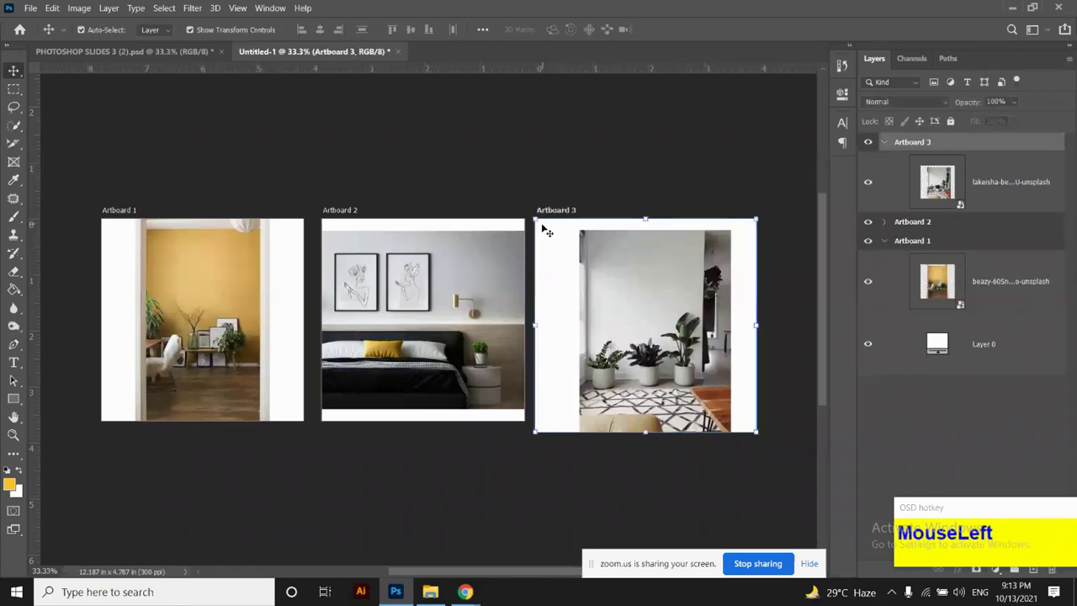
left_click_drag(533, 218, 523, 206)
Nudge Artboard 3 right until it clears Artboard 2, then slightly back left and up
key("KP_0")
key("Right")
key("Right")
key("Right")
key("Right")
key("Right")
key("Right")
key("Right")
key("Right")
key("Right")
key("Right")
key("Right")
key("Right")
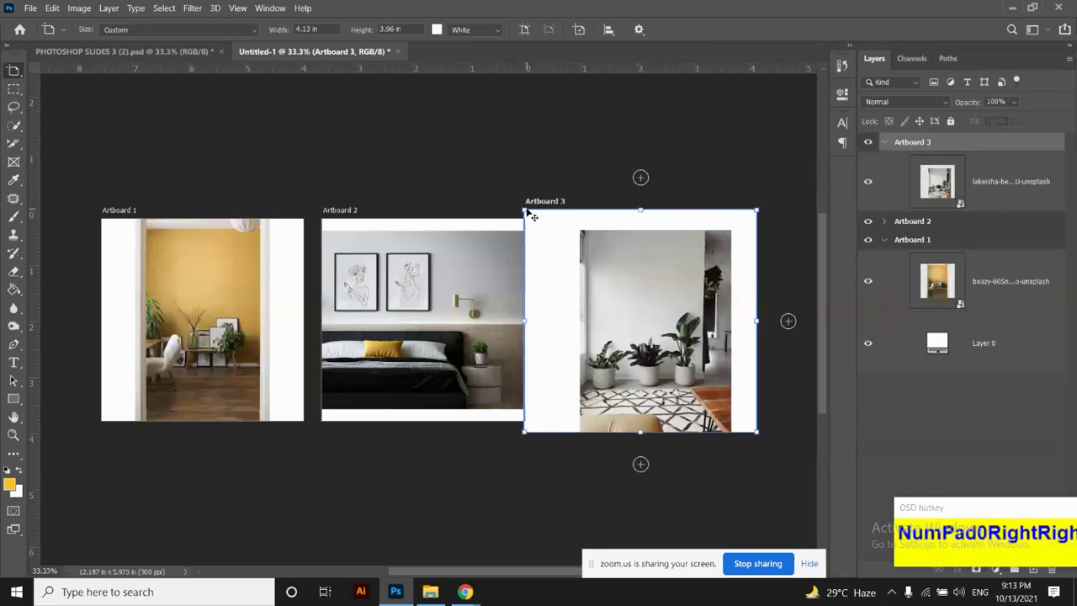
key("Right")
key("Right")
key("Right")
key("Right")
key("Right")
key("Right")
key("Right")
key("Right")
key("Right")
key("Right")
key("Right")
key("Right")
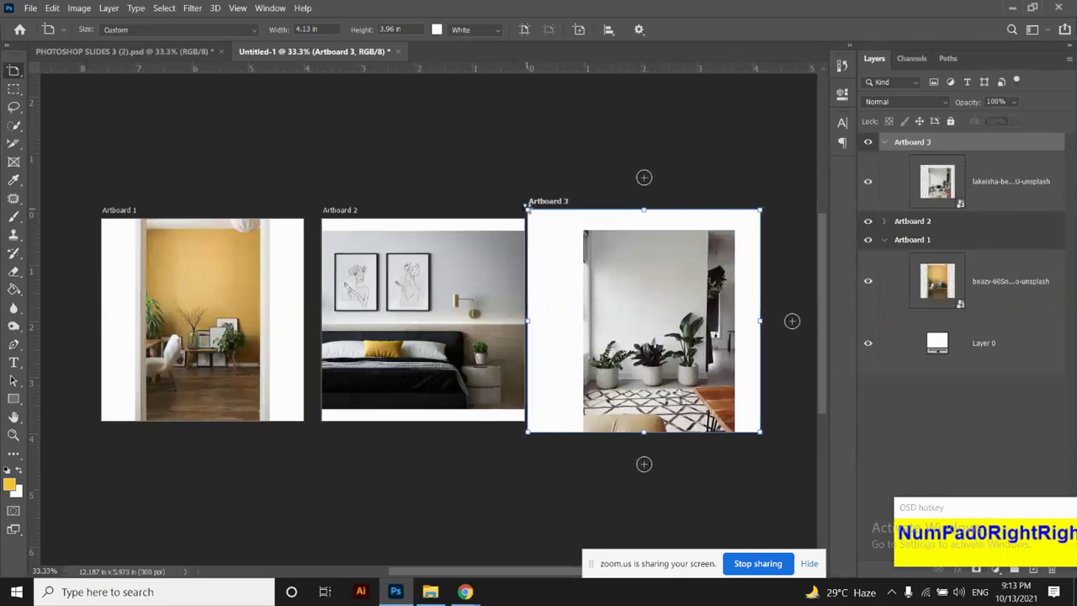
key("Right")
key("Right")
key("Right")
key("Right")
key("Right")
key("Right")
key("Right")
key("Right")
key("Right")
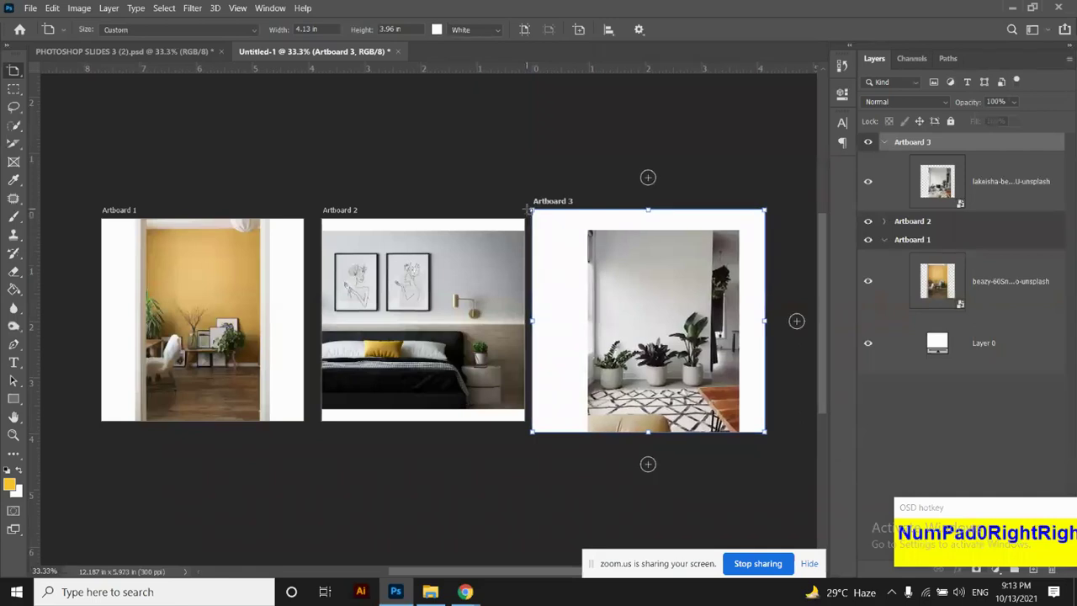
key("Left")
key("Left")
key("Left")
key("Left")
key("Left")
key("Left")
key("Up")
key("Up")
key("Up")
key("Up")
key("Up")
key("Up")
key("Up")
key("Up")
key("Up")
key("Up")
key("Up")
key("Up")
key("Up")
key("Up")
key("Up")
key("Up")
key("Up")
key("Up")
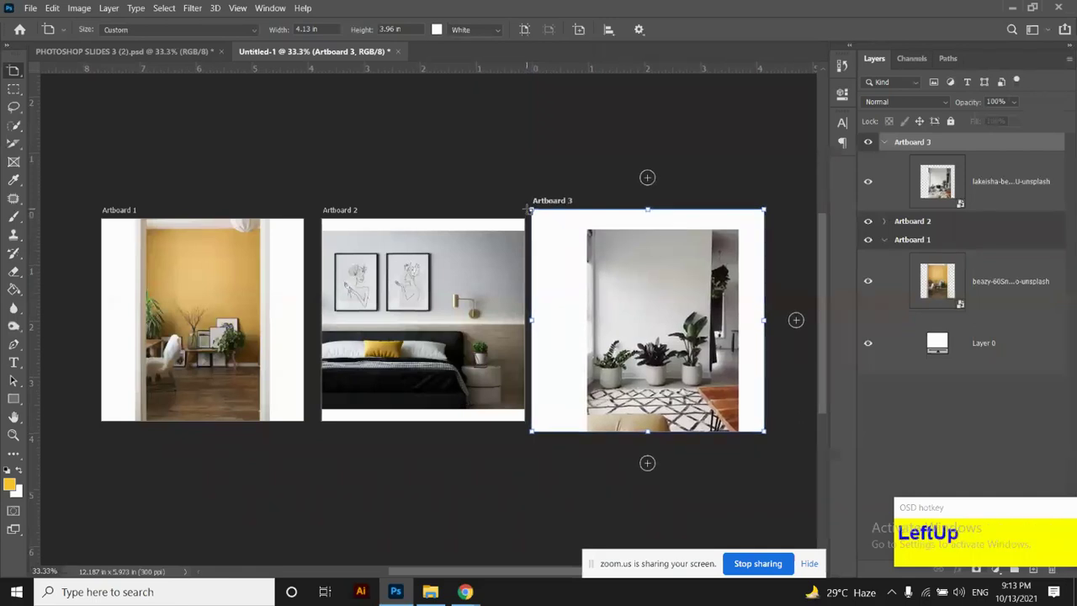
key("Left")
key("Left")
key("Left")
key("Left")
key("Left")
key("Left")
key("Left")
key("Left")
key("Left")
key("Left")
key("Left")
key("Left")
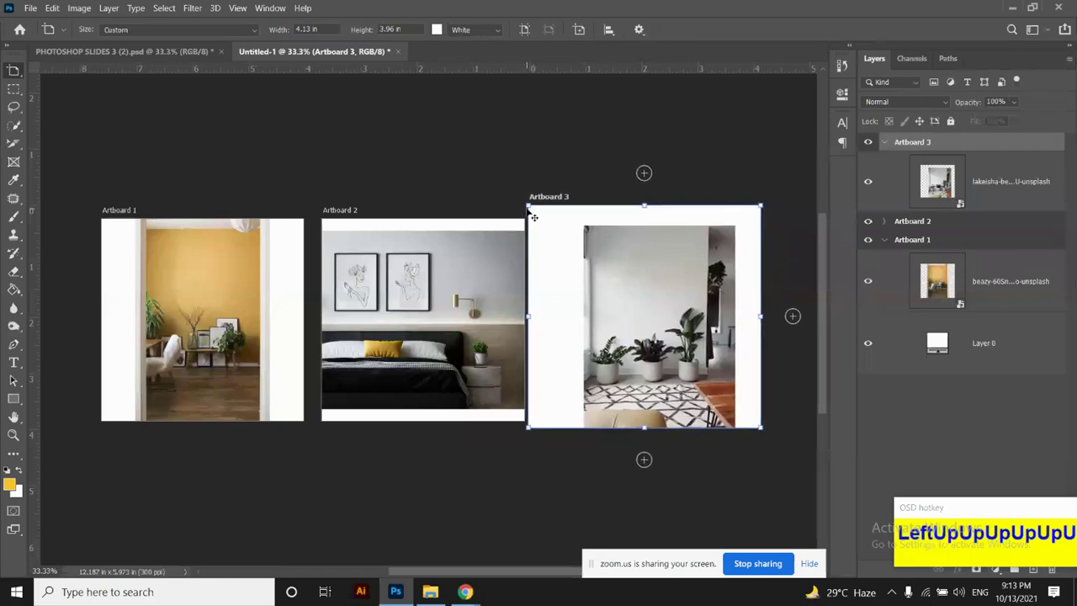
left_click(202, 291)
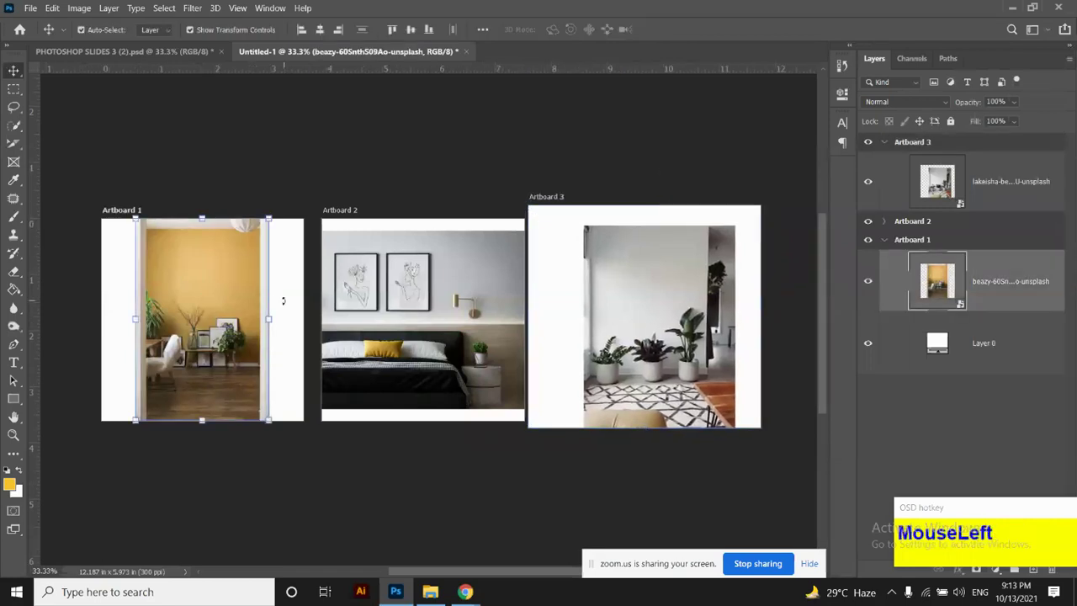
key("ctrl+t")
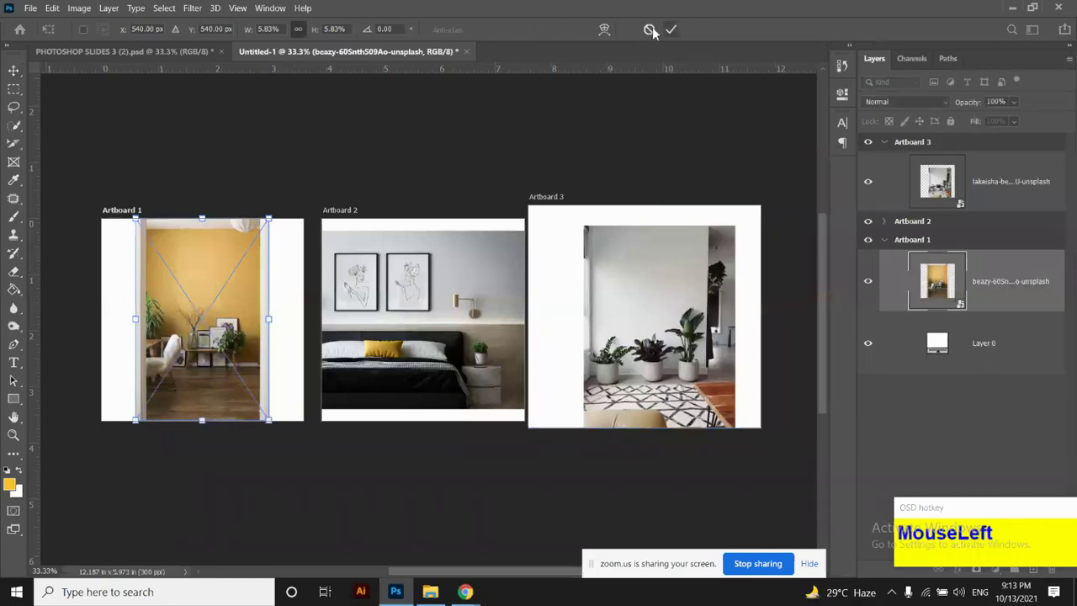
left_click(651, 31)
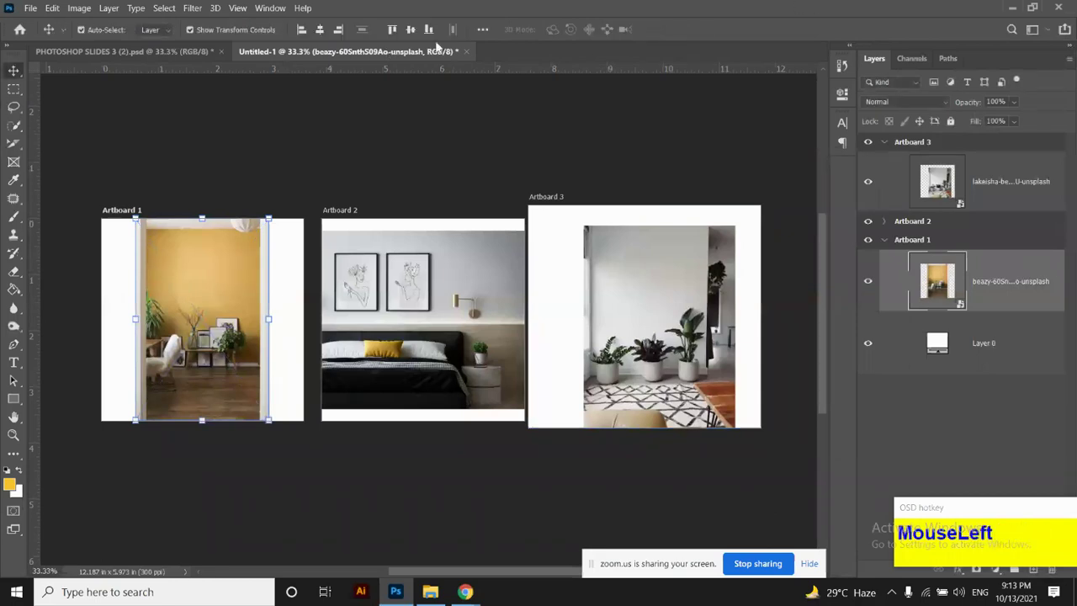
Close the Untitled-1 artboard document without saving its changes
left_click(467, 51)
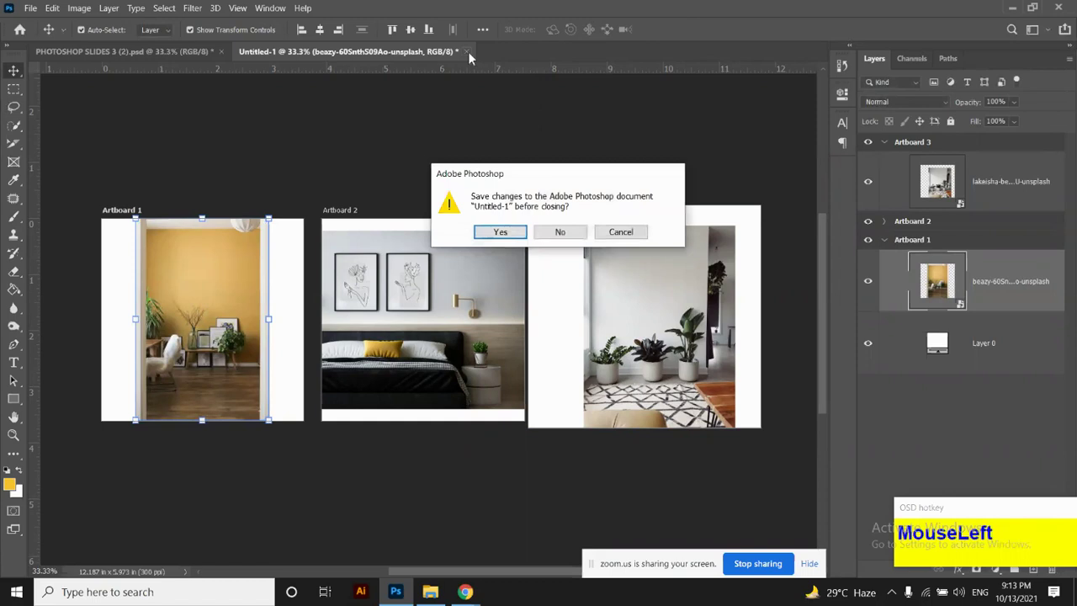
left_click(560, 232)
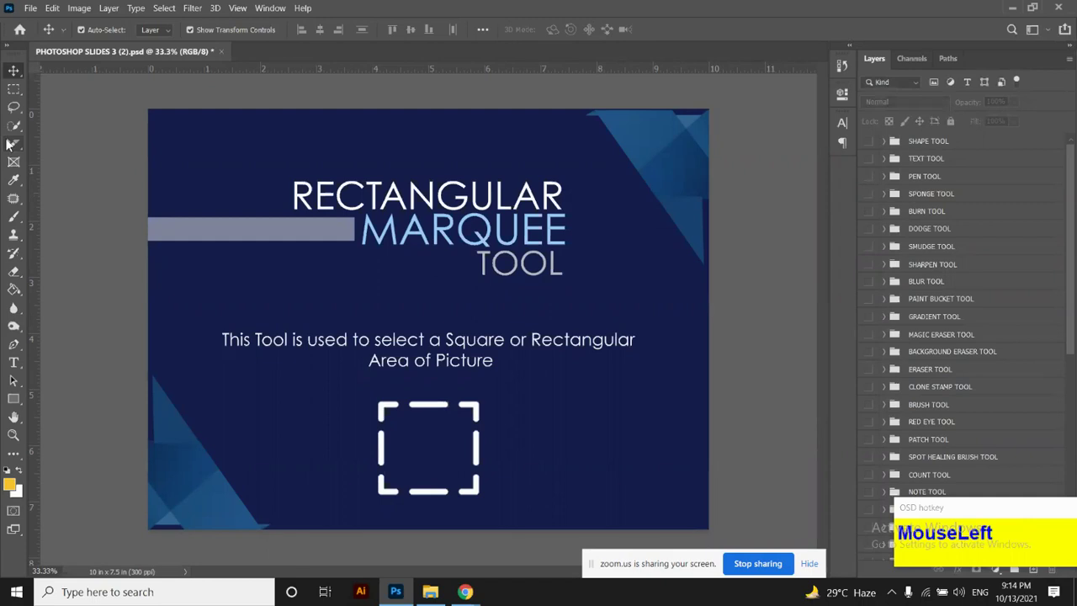
Open the Export As settings for the PHOTOSHOP SLIDES 3 (2) document, toggle its export selection off and on, and leave without exporting
left_click(32, 9)
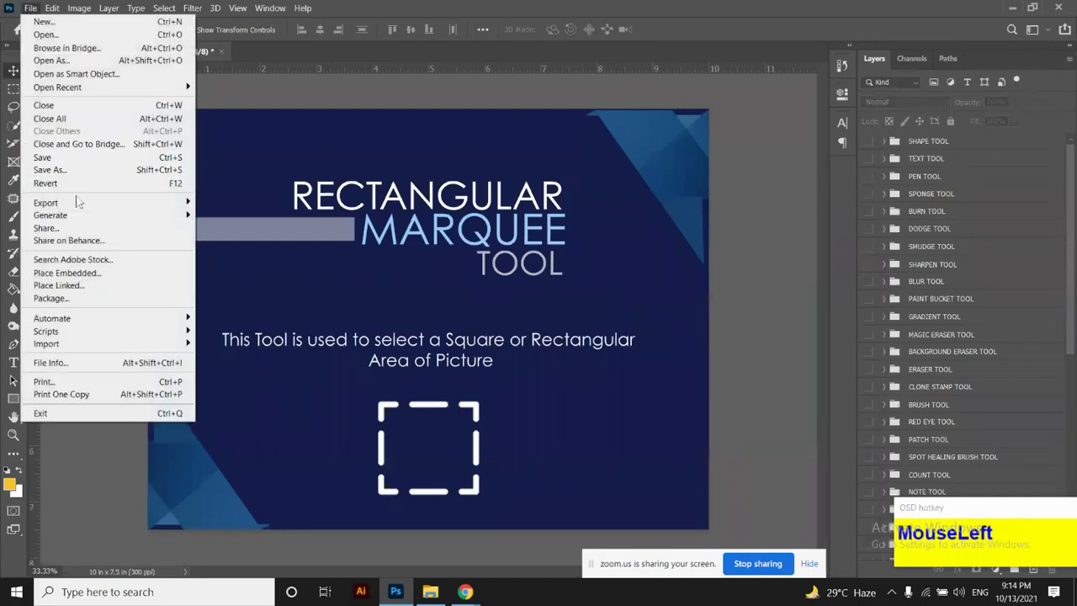
mouse_move(78, 207)
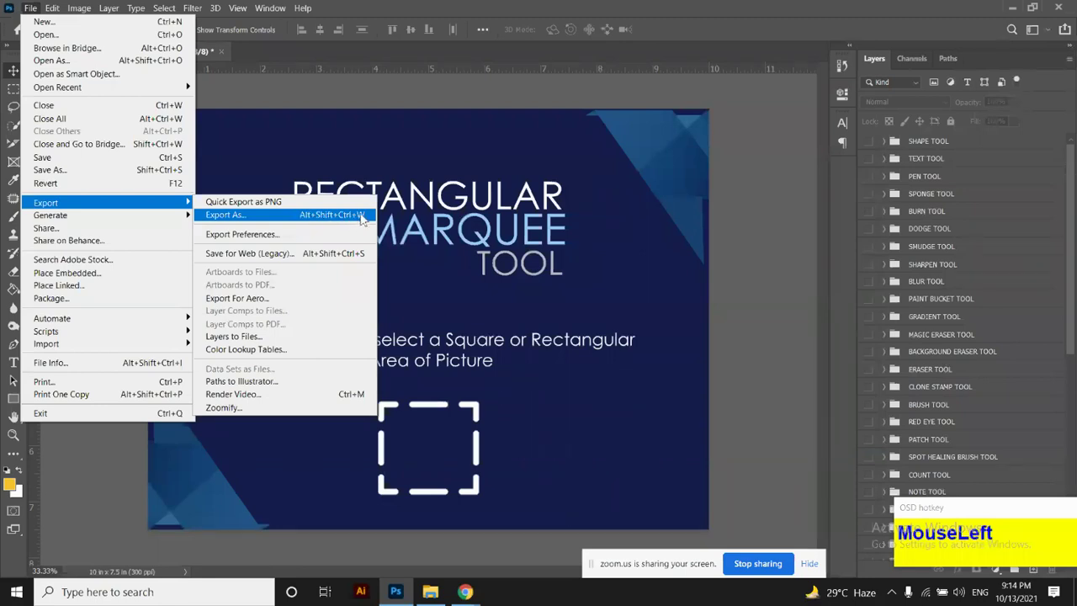
left_click(262, 215)
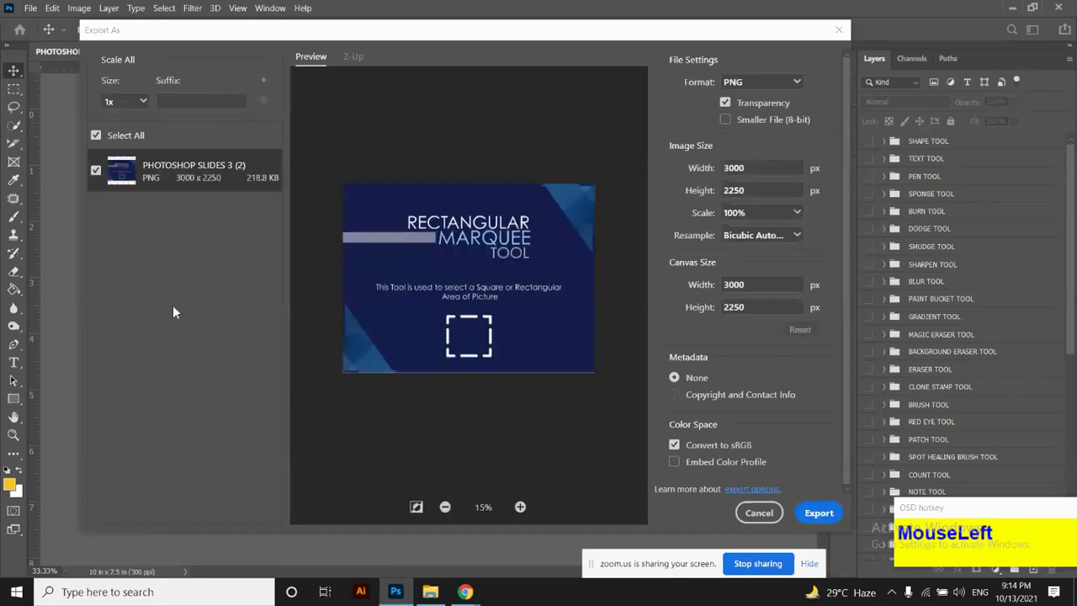
left_click(96, 170)
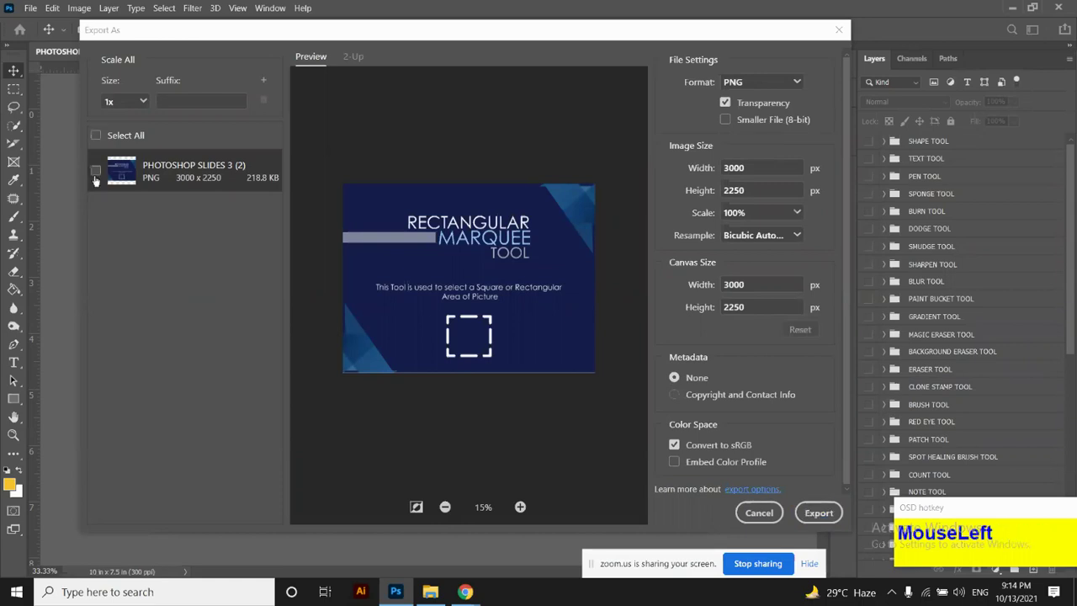
left_click(96, 136)
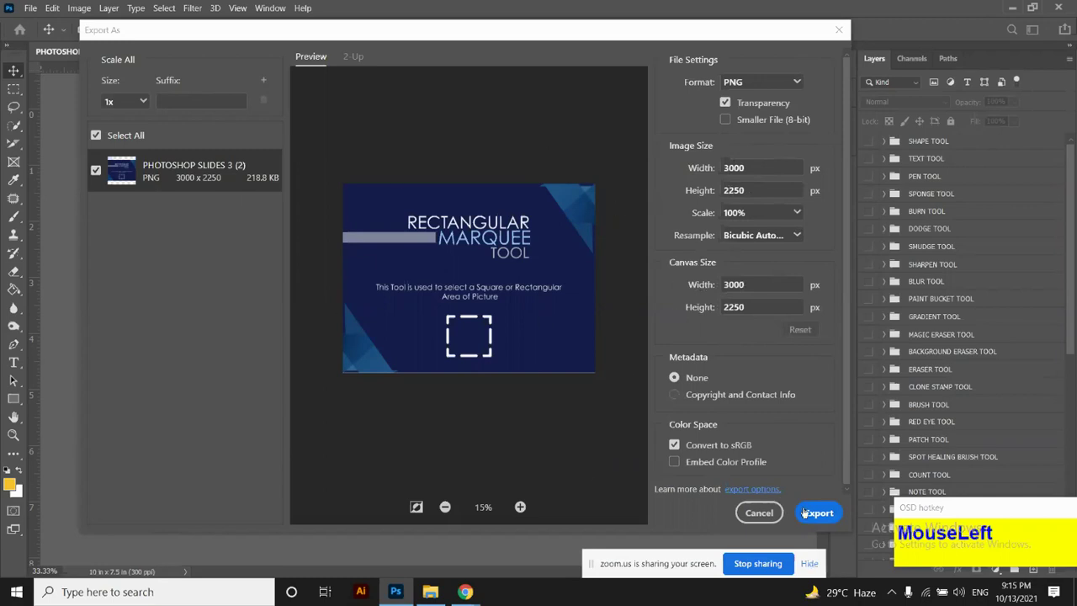
left_click(757, 512)
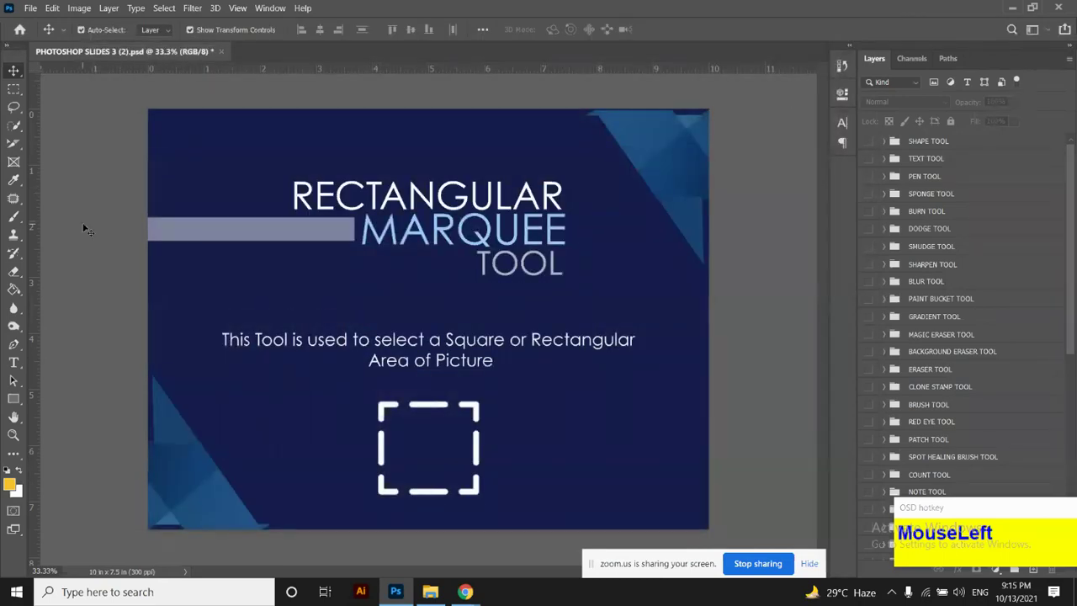
Open the Export As settings for the slide document, view the save dialog for the PNG export, and dismiss it without saving
left_click_drag(29, 8, 88, 202)
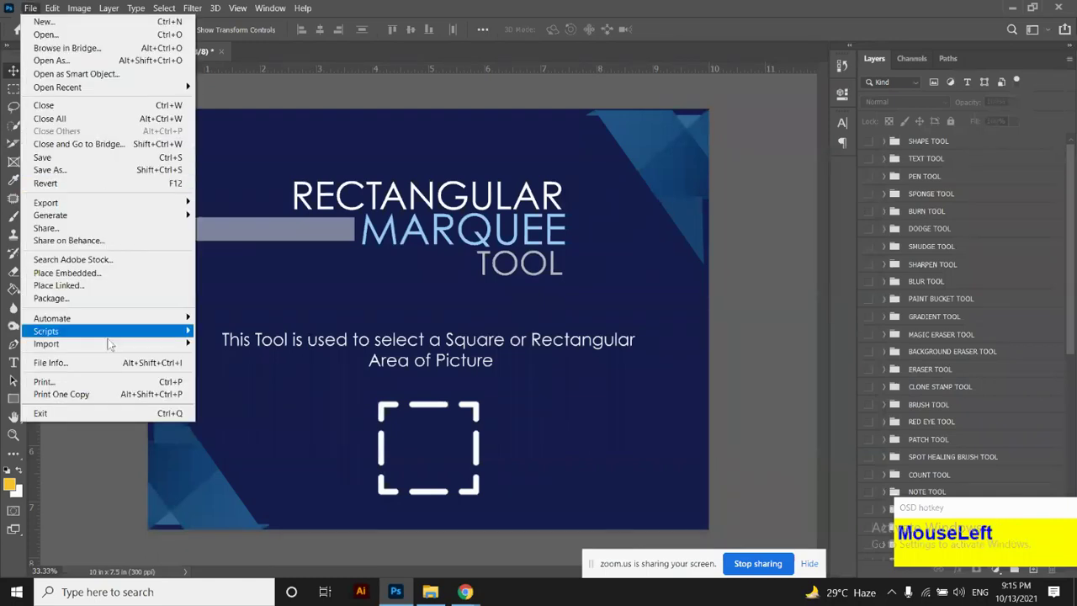
mouse_move(181, 202)
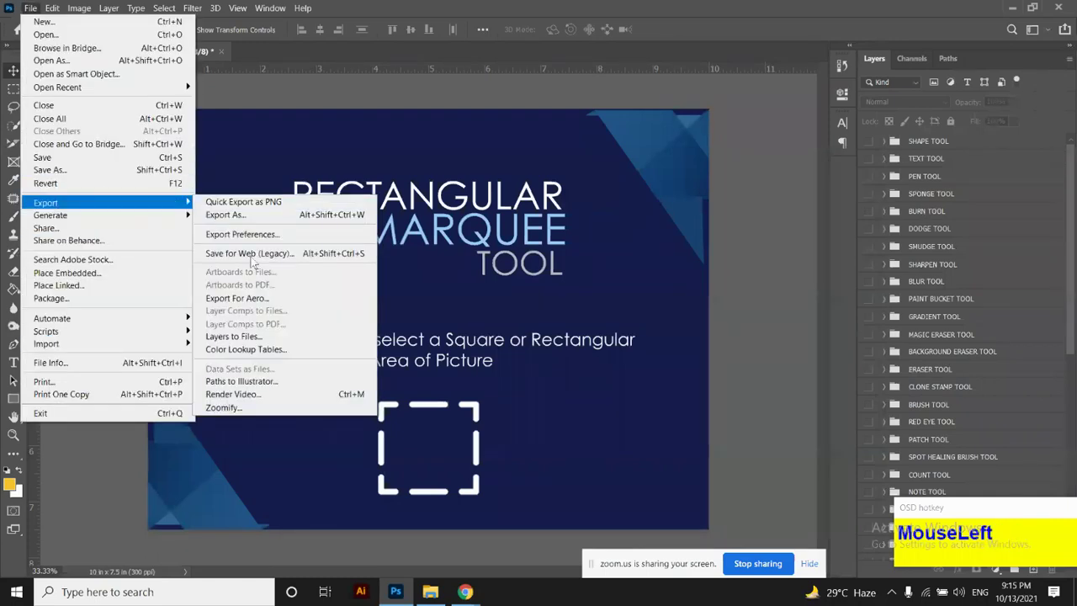
left_click(256, 216)
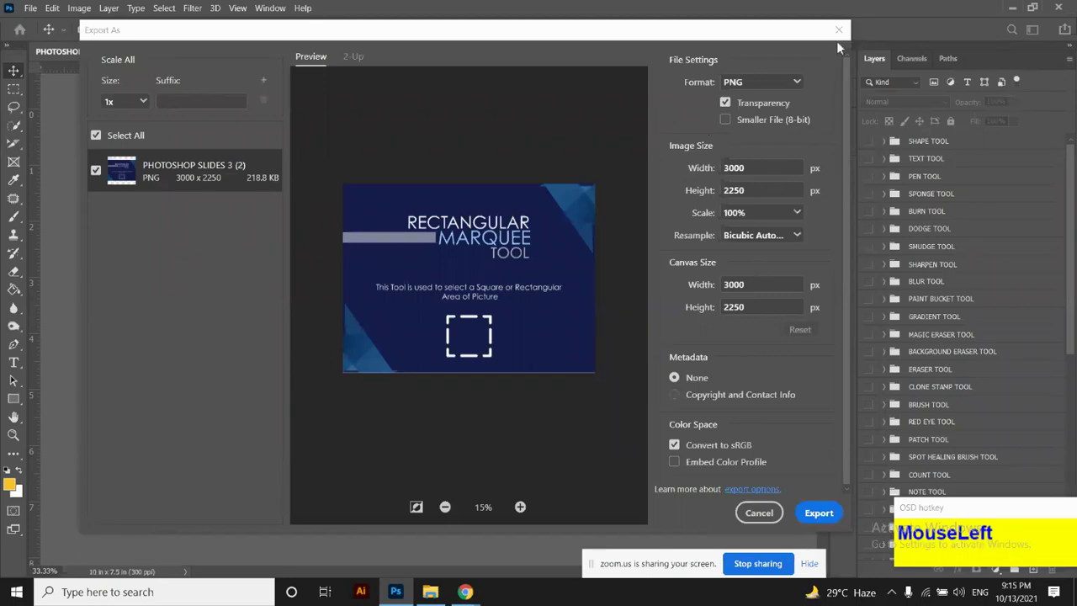
left_click(809, 516)
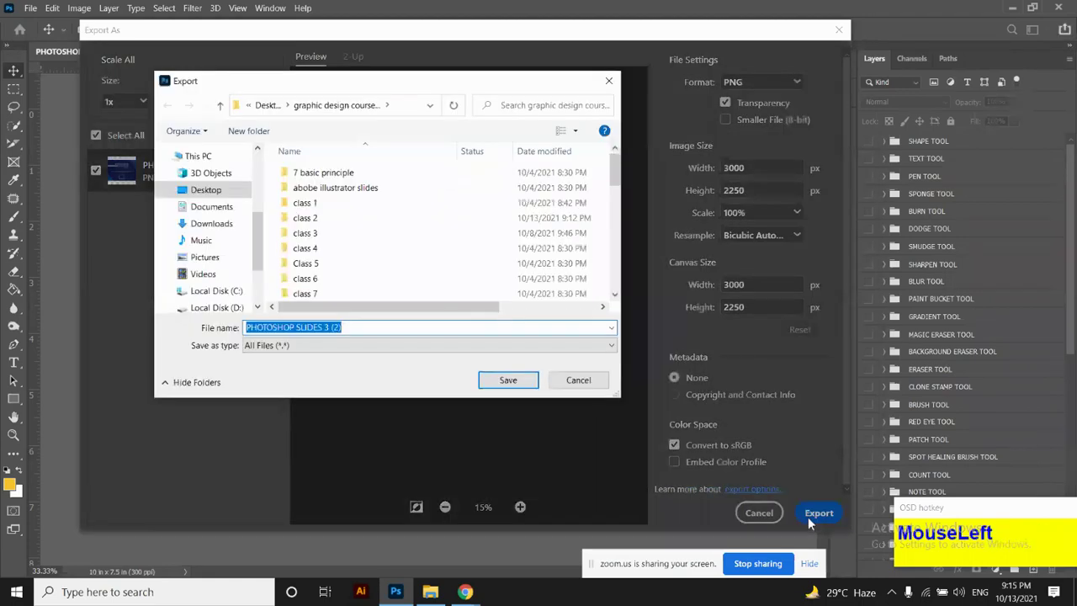
left_click(609, 81)
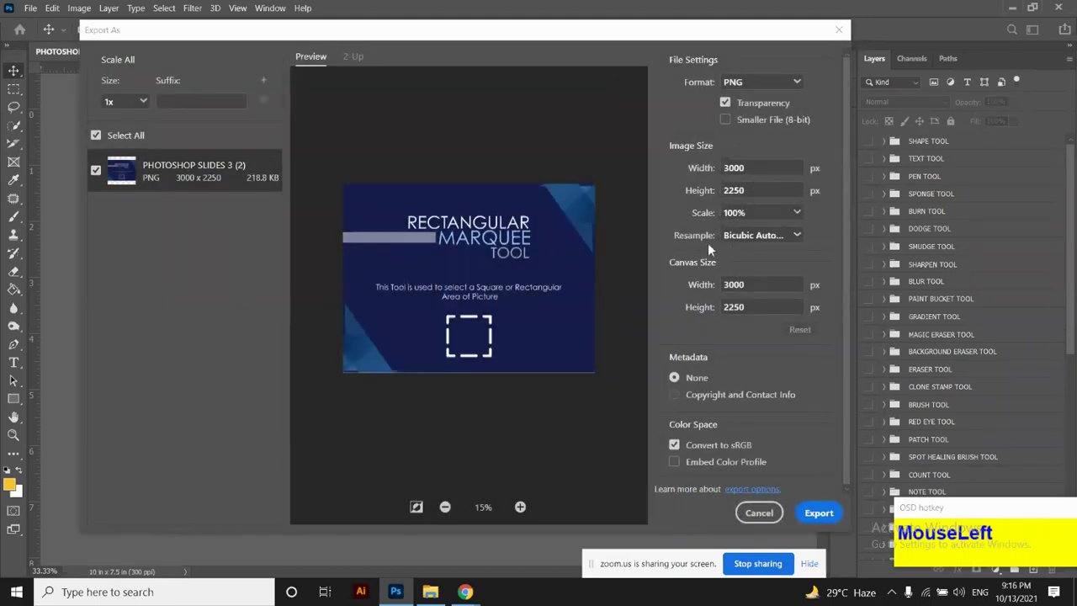
Try the Bicubic resample method in the Export As settings and leave without exporting
left_click(796, 237)
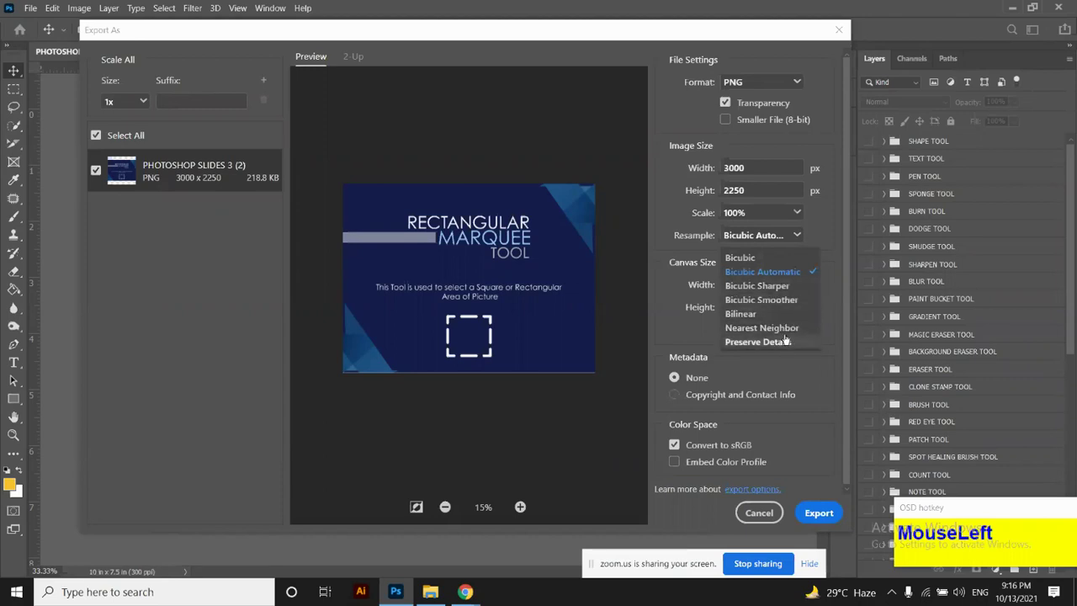
left_click(780, 258)
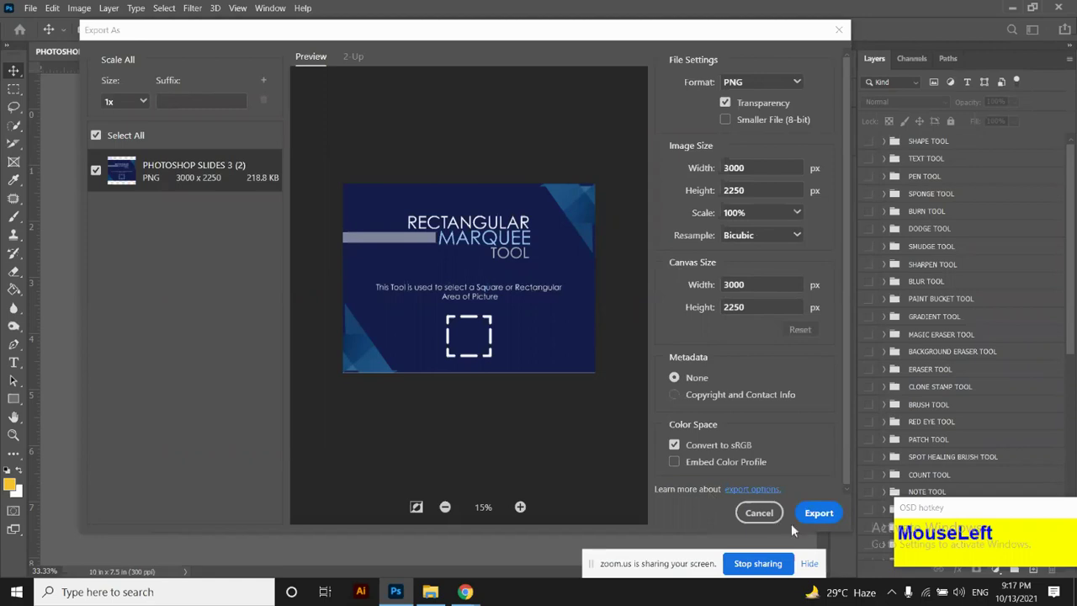
left_click(759, 513)
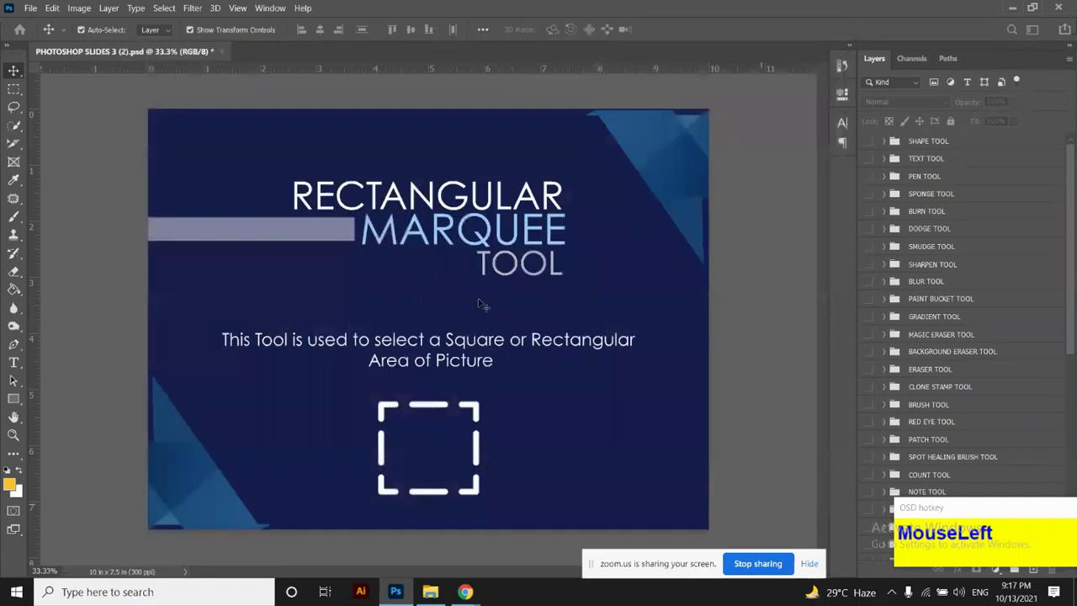
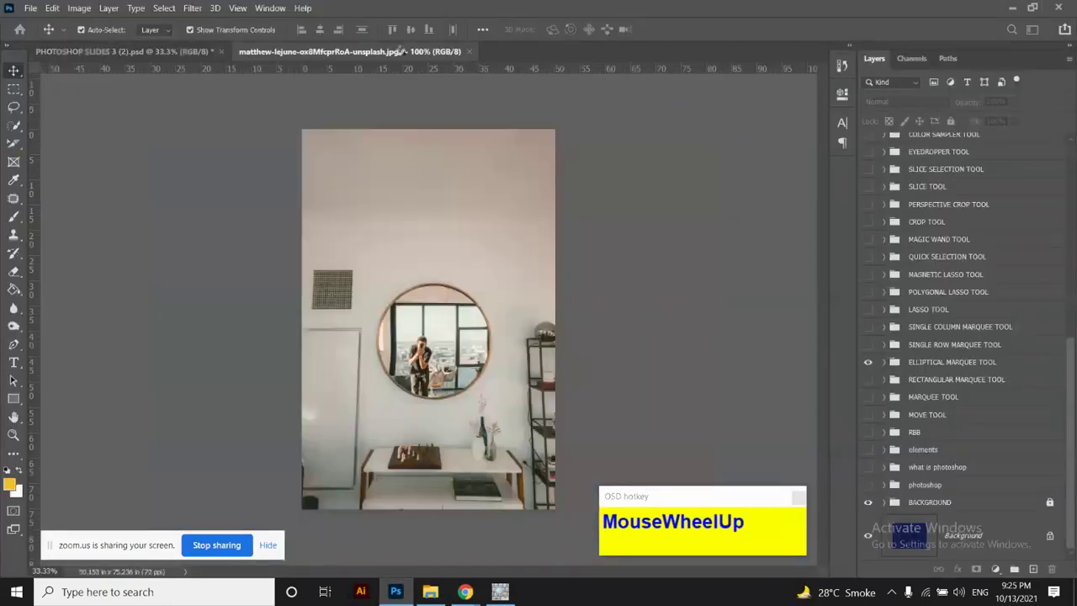
key("ctrl")
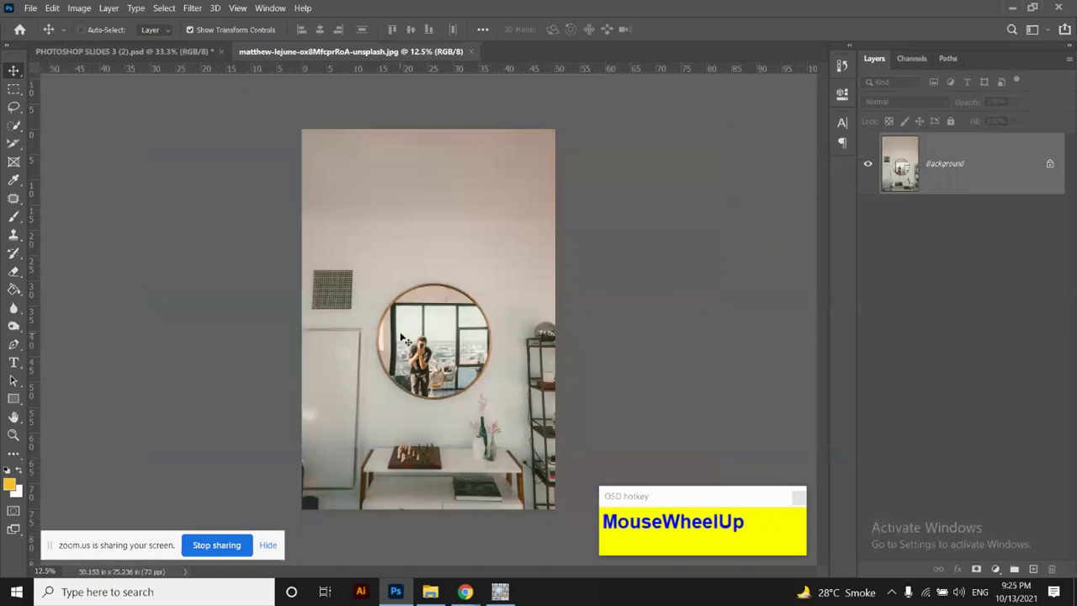
scroll(403, 338, "up", 1)
scroll(403, 338, "down", 2)
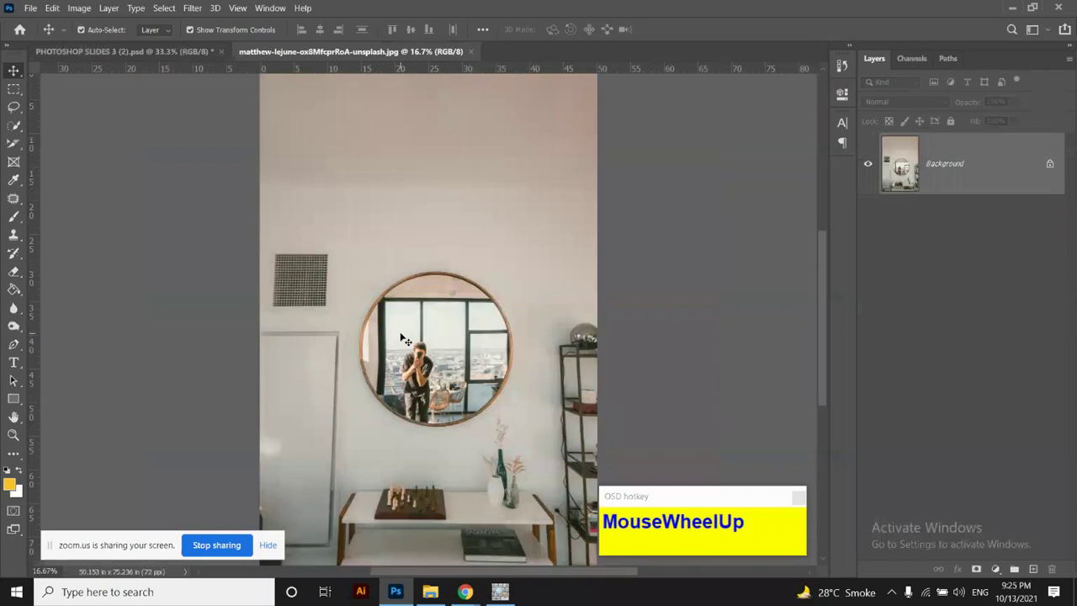
scroll(407, 340, "up", 3)
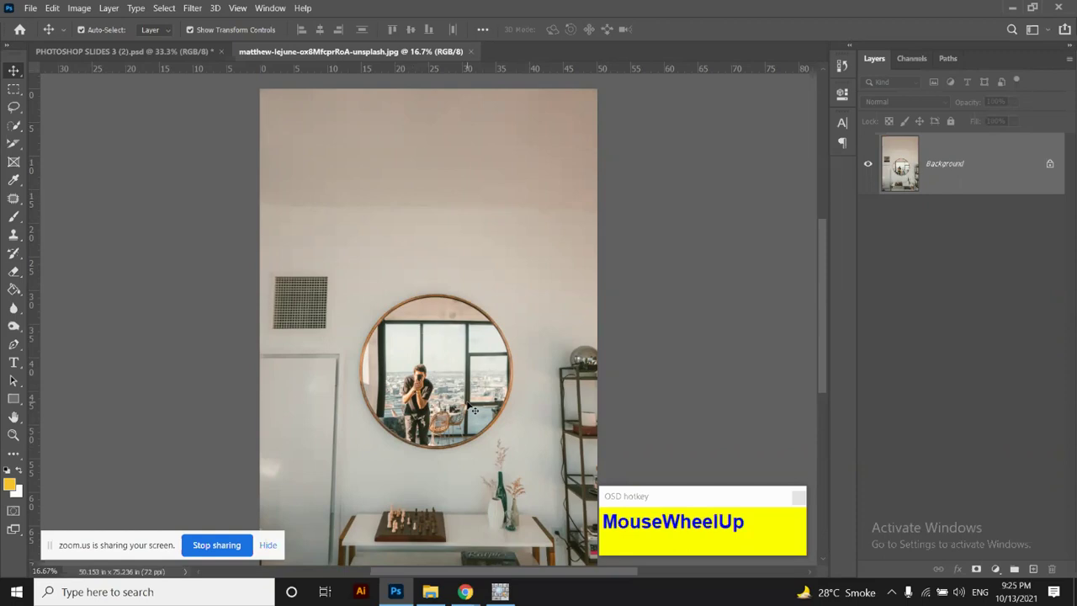
Open the plant and sofa photo from the class 2 folder in File Explorer as a separate Photoshop document
left_click(431, 593)
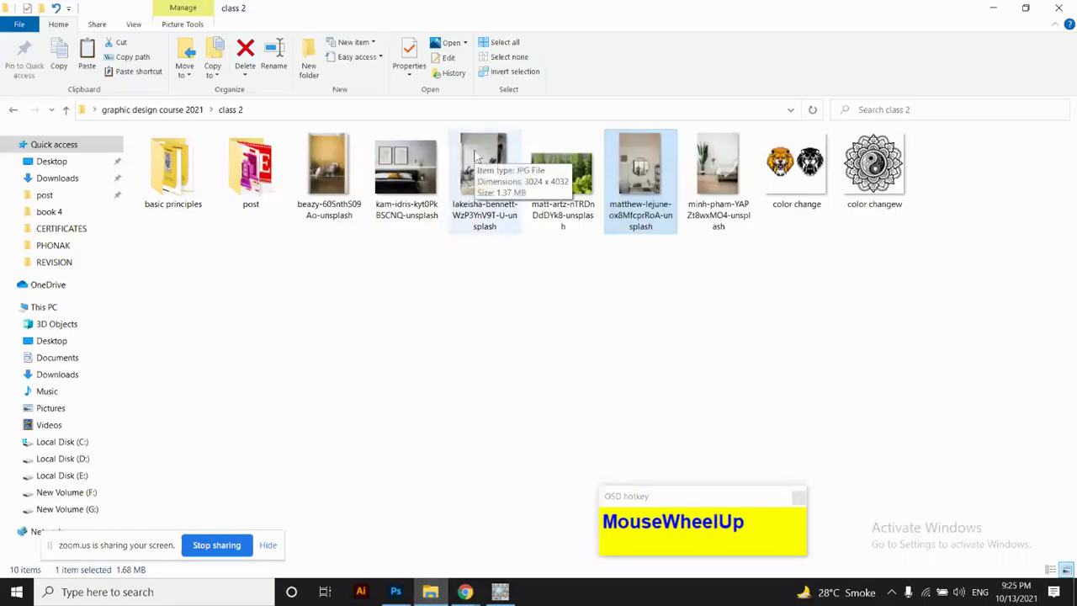
left_click(328, 162)
left_click_drag(337, 210, 566, 46)
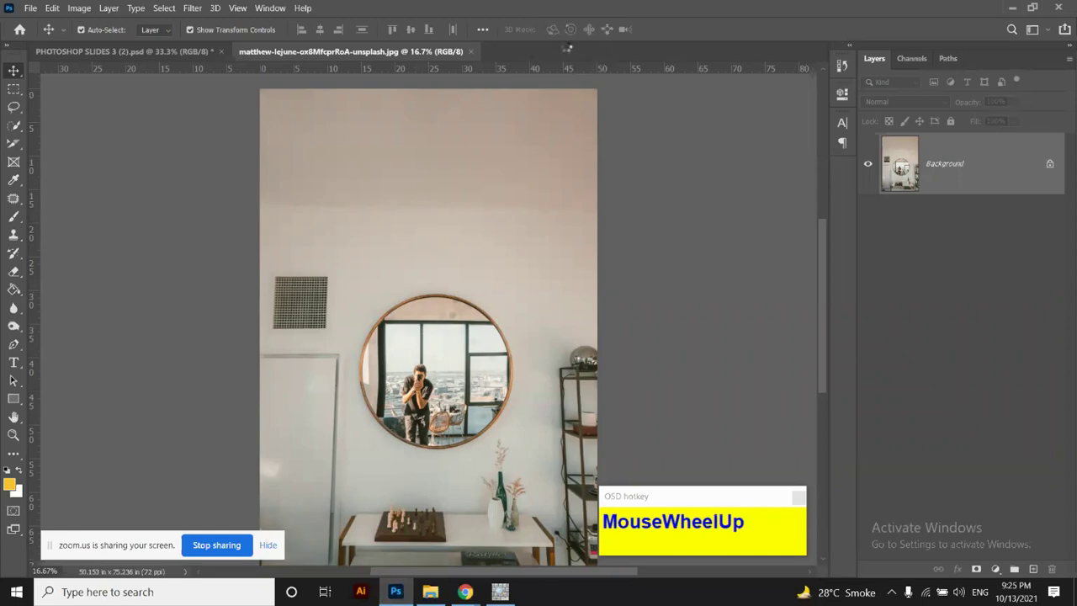
Compare the round mirror photo with the plant and sofa photo by switching between the two documents, ending on the mirror photo
left_click(388, 48)
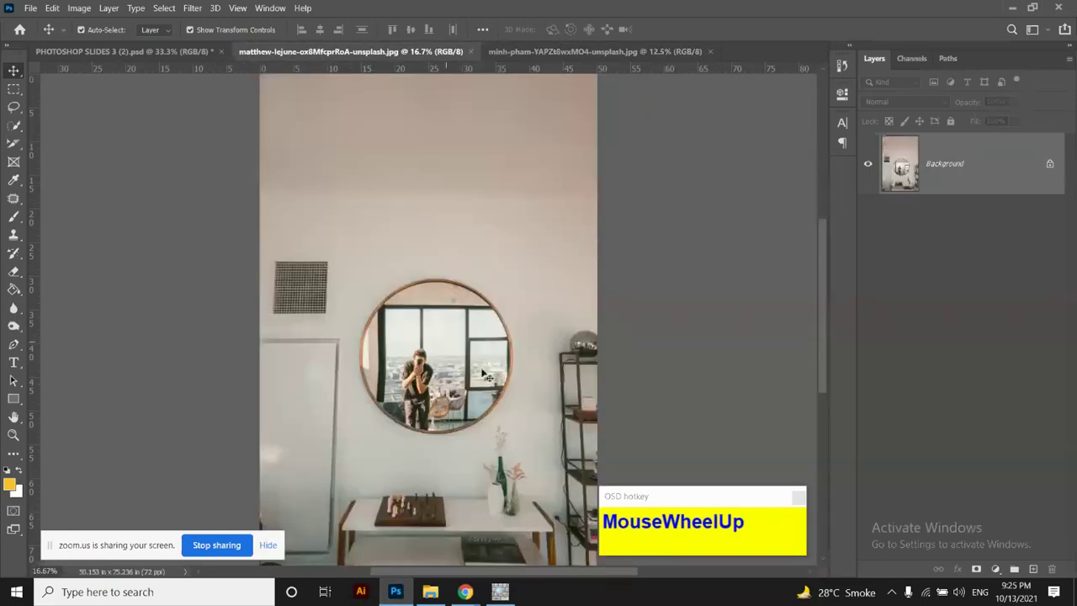
left_click(564, 51)
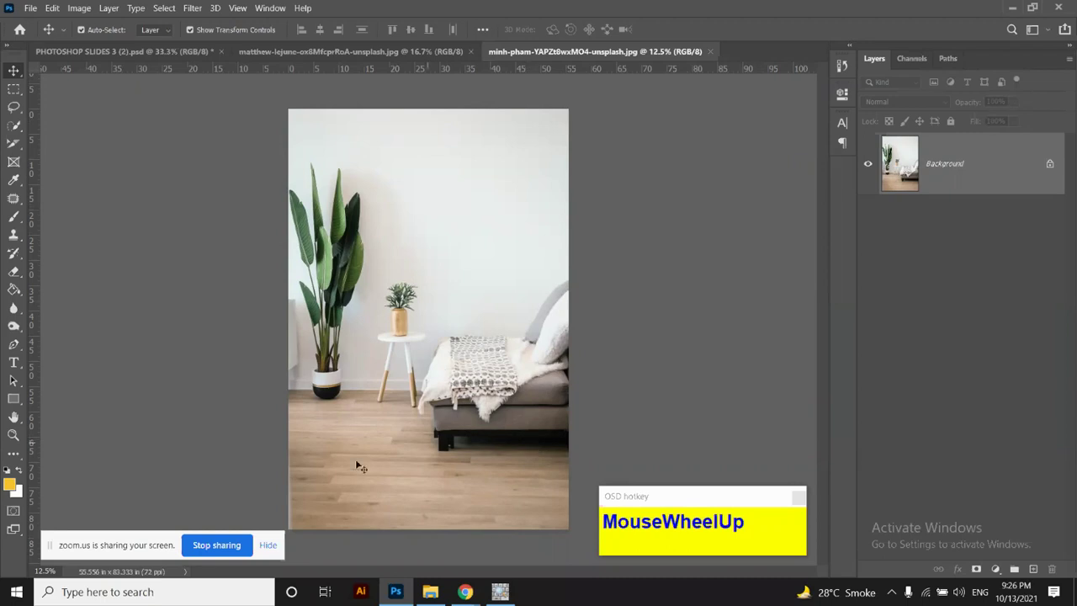
mouse_move(448, 592)
left_click(340, 51)
scroll(331, 376, "down", 3)
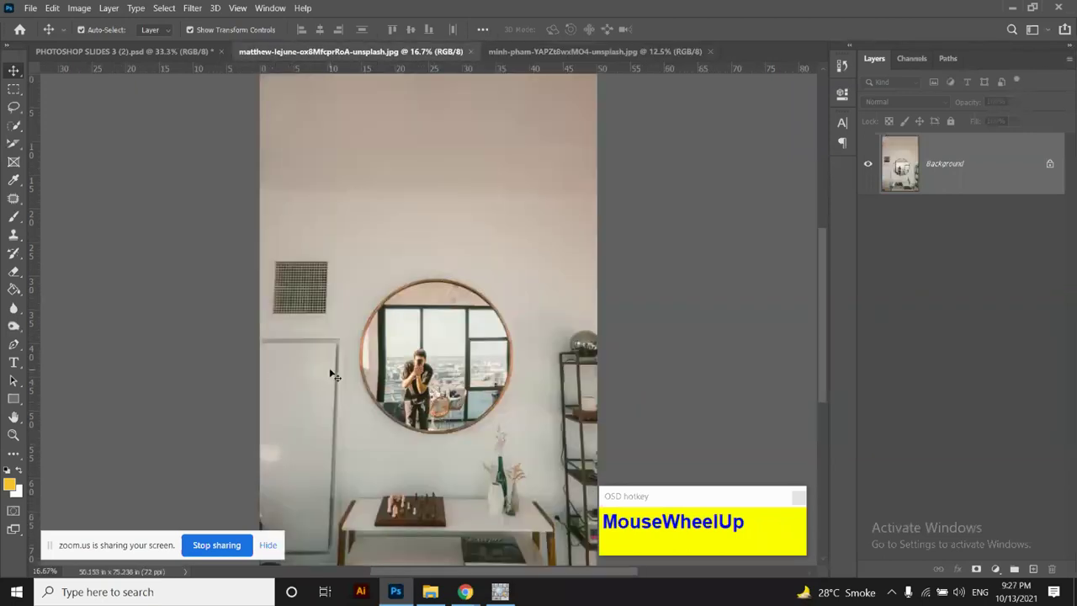
scroll(391, 269, "up", 3)
left_click(587, 46)
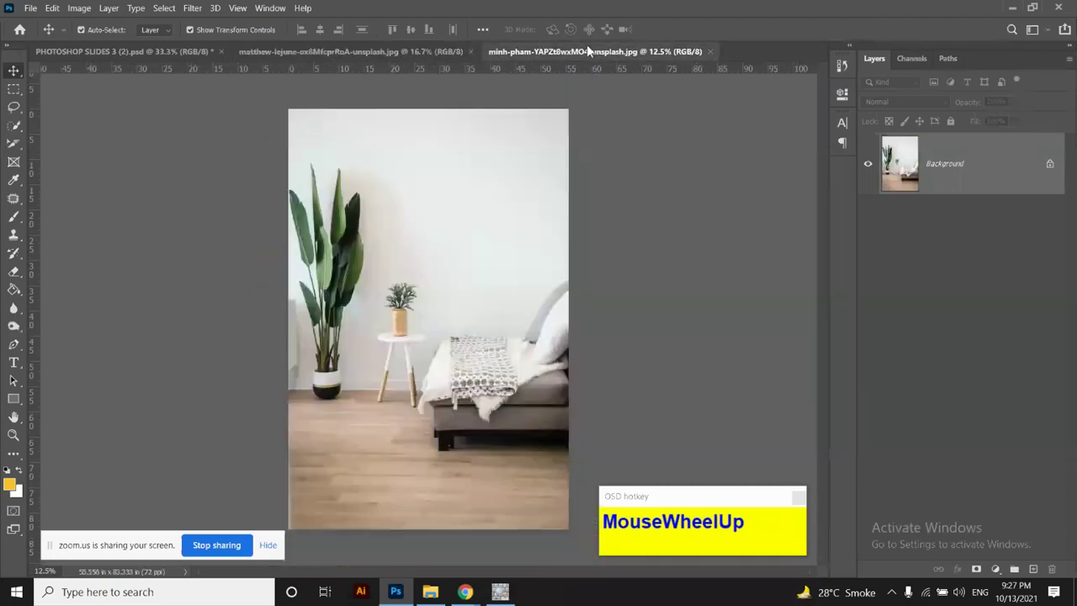
left_click(386, 60)
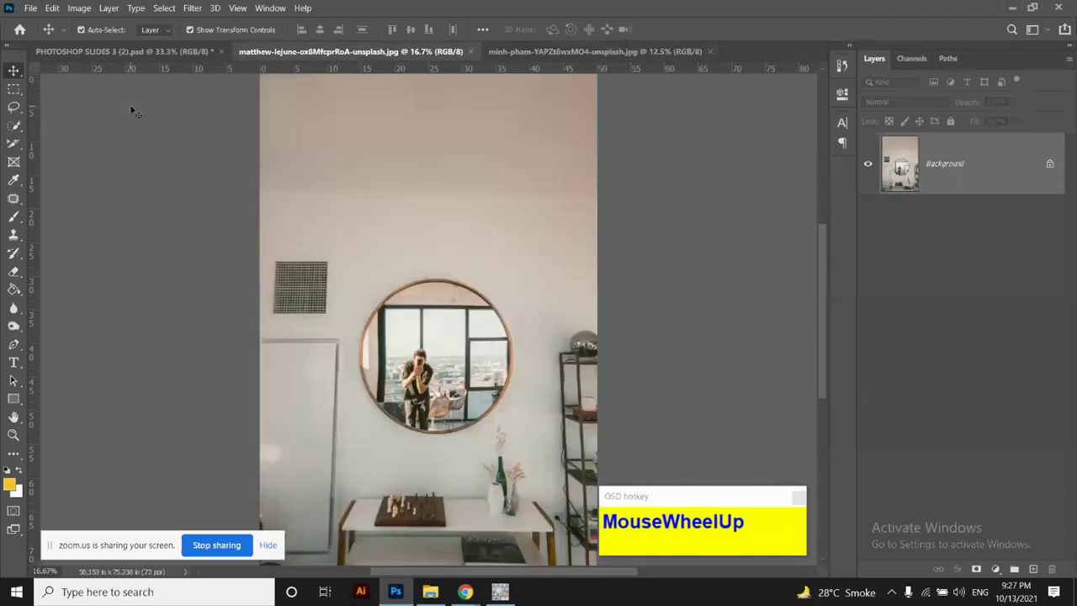
Switch between the Elliptical and Rectangular Marquee tools, ending with the Elliptical Marquee tool active
left_click(11, 91)
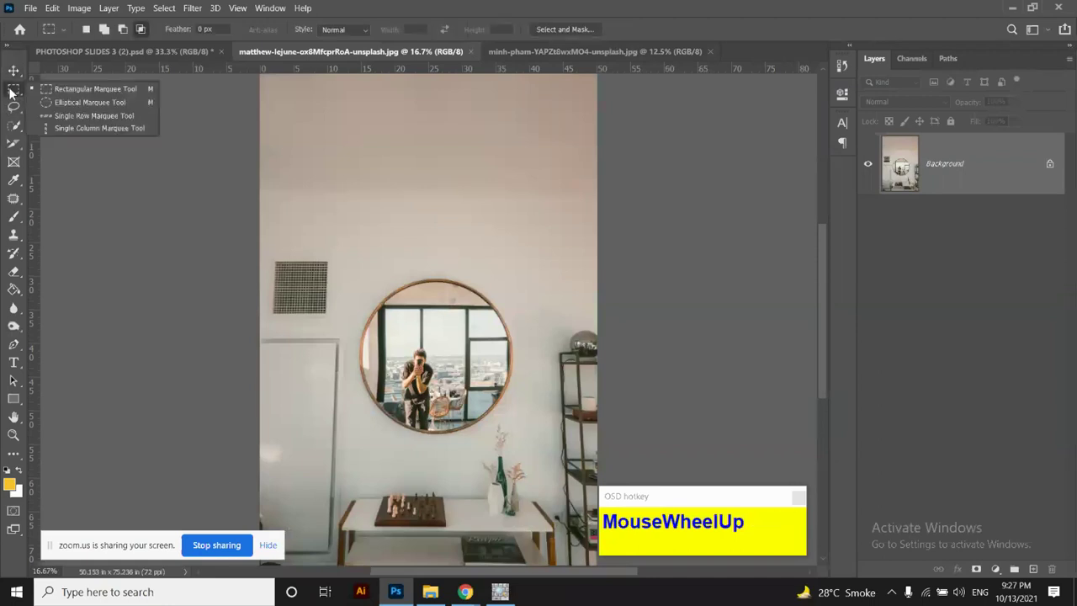
left_click(92, 102)
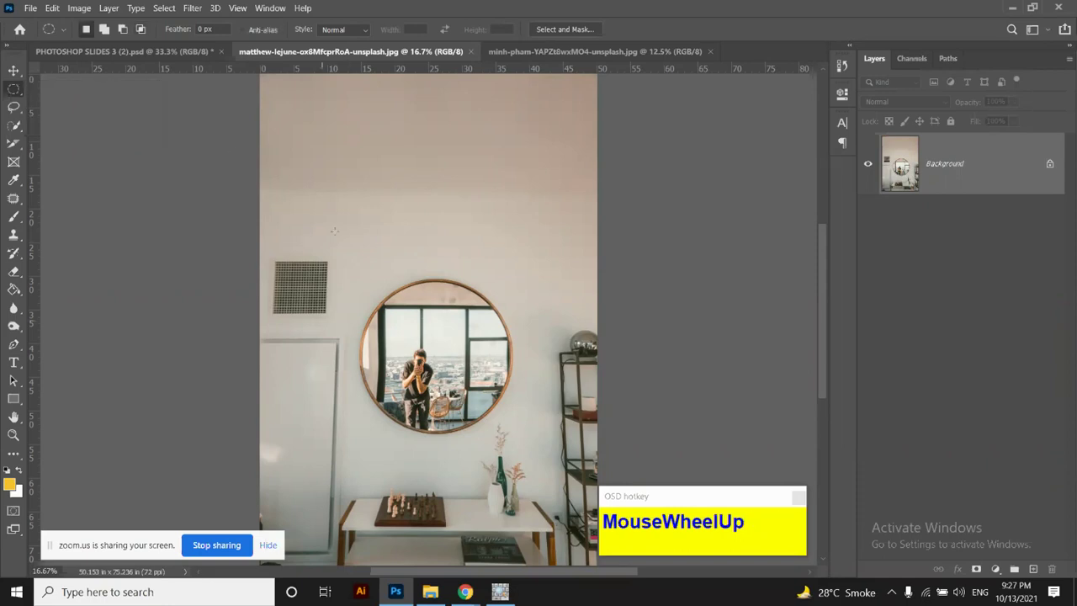
right_click(5, 87)
left_click(50, 85)
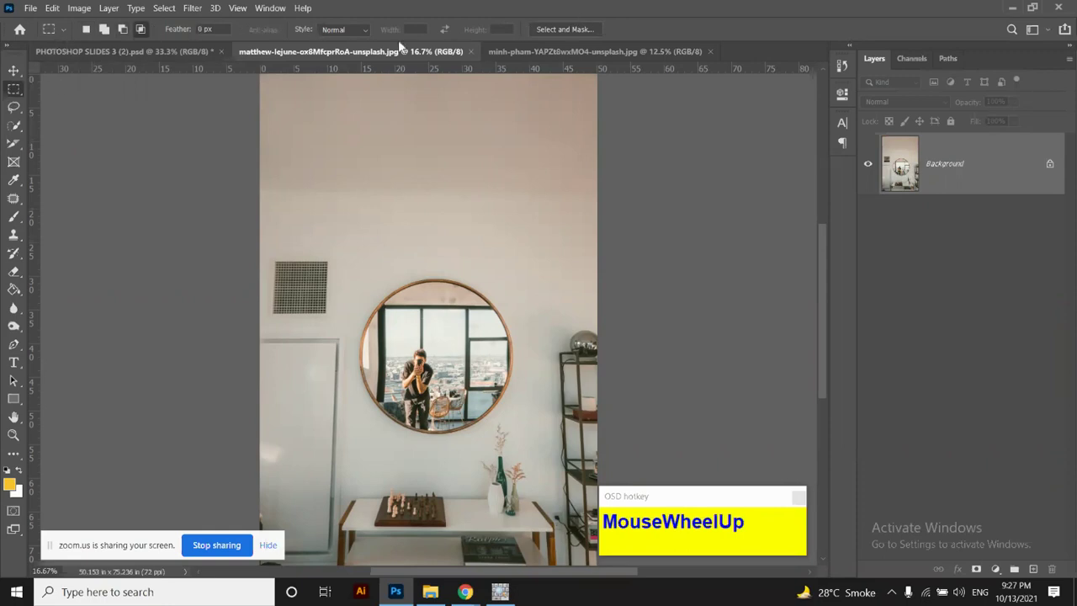
right_click(15, 89)
left_click(52, 95)
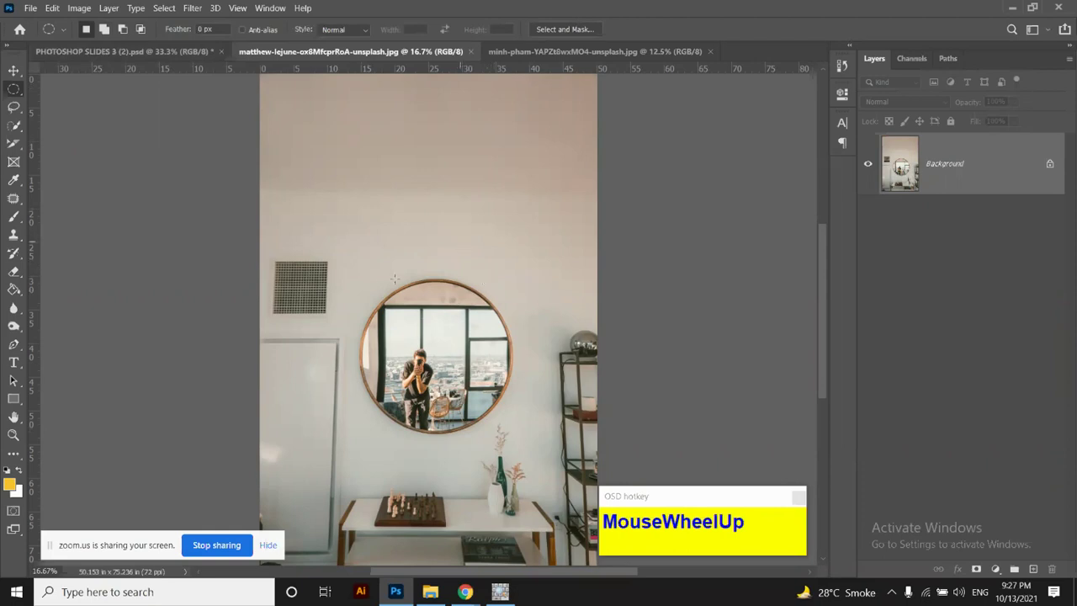
Draw a circular selection the size of the round mirror and move it down to align with the mirror's frame
left_click_drag(362, 268, 599, 386)
key("shift")
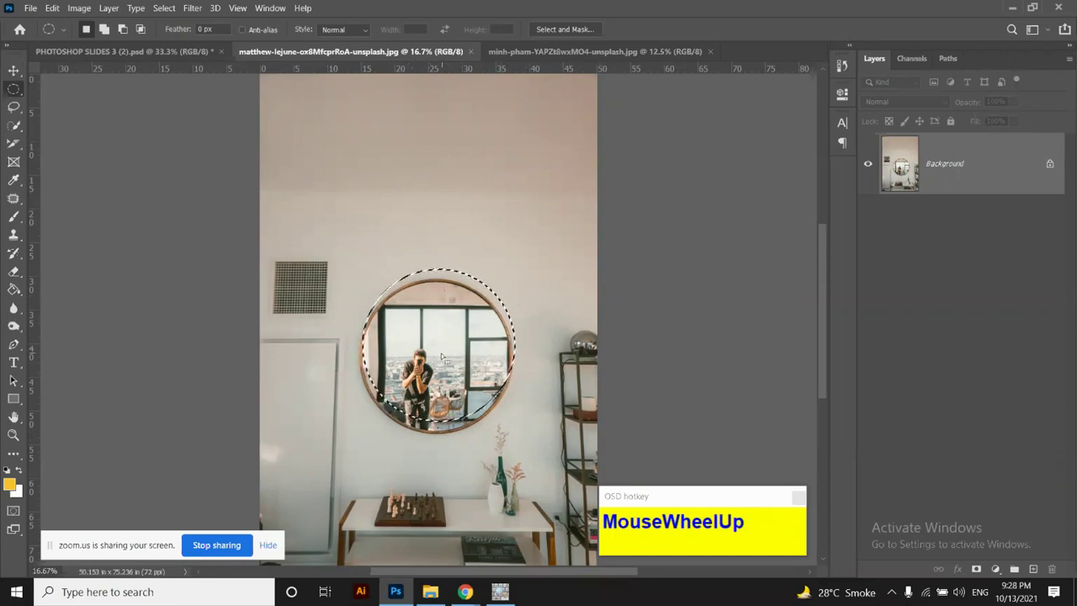
mouse_move(441, 358)
left_mouse_down()
mouse_move(424, 379)
mouse_move(440, 368)
left_mouse_up()
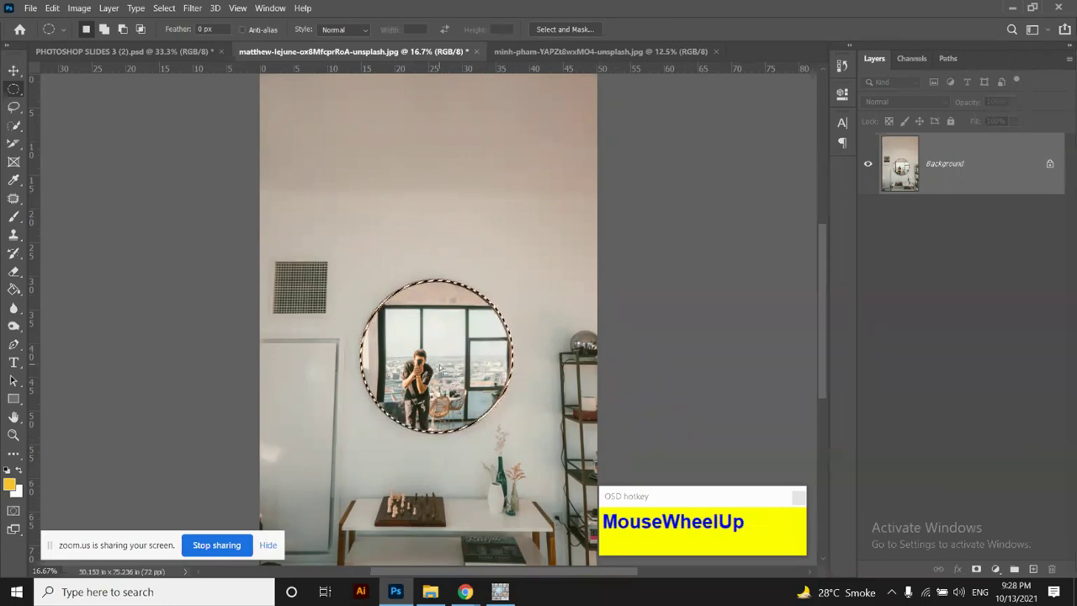
Try shrinking and enlarging the mirror selection from its upper-right corner with Transform Selection, and cancel the transform
right_click(440, 368)
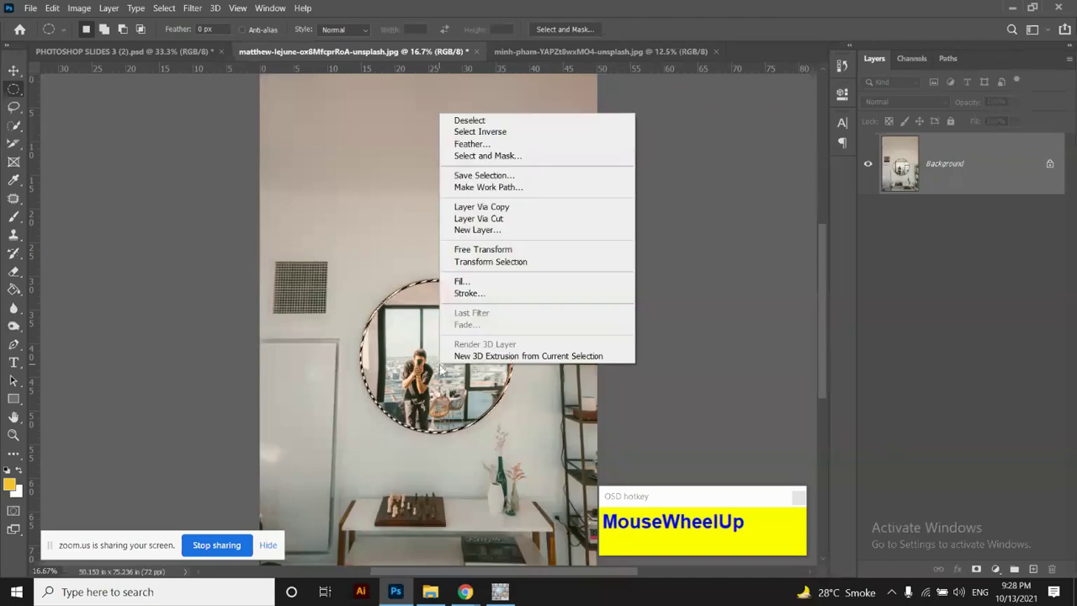
left_click(512, 250)
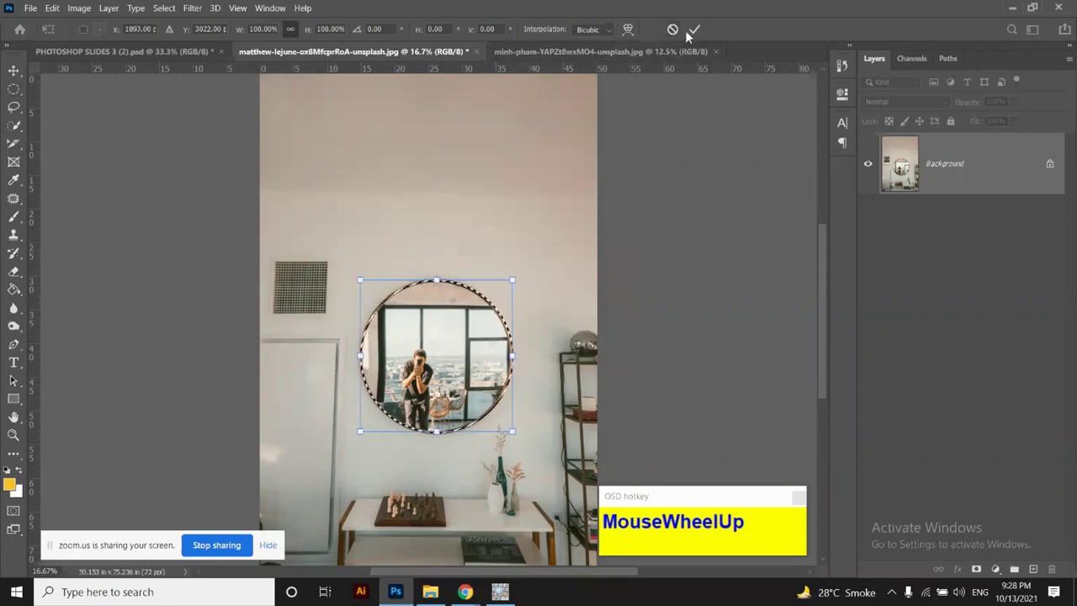
left_click_drag(513, 280, 481, 309)
left_click_drag(476, 315, 522, 283)
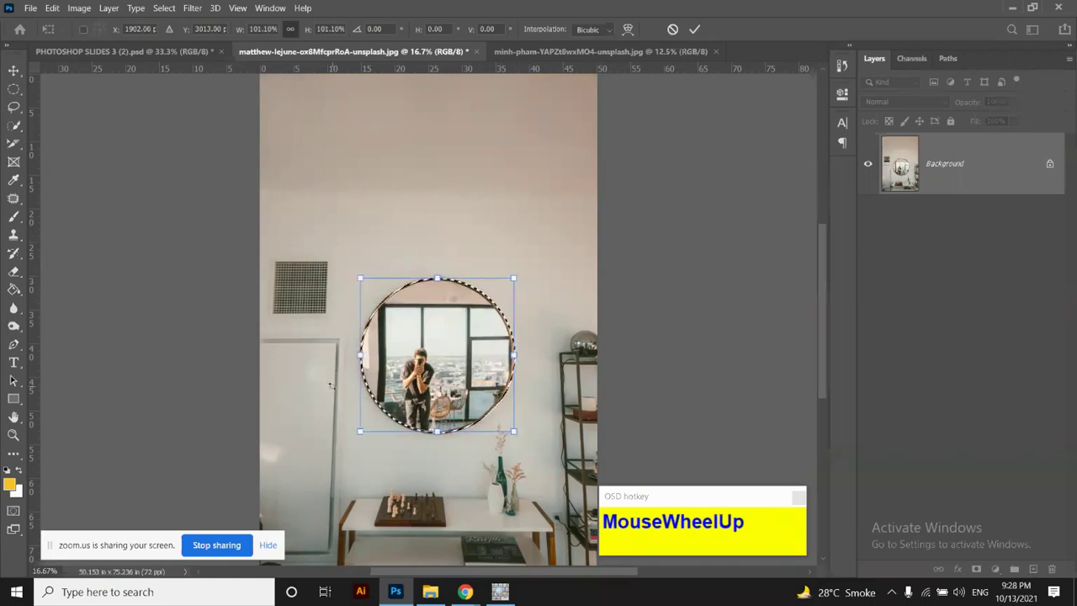
left_click(673, 28)
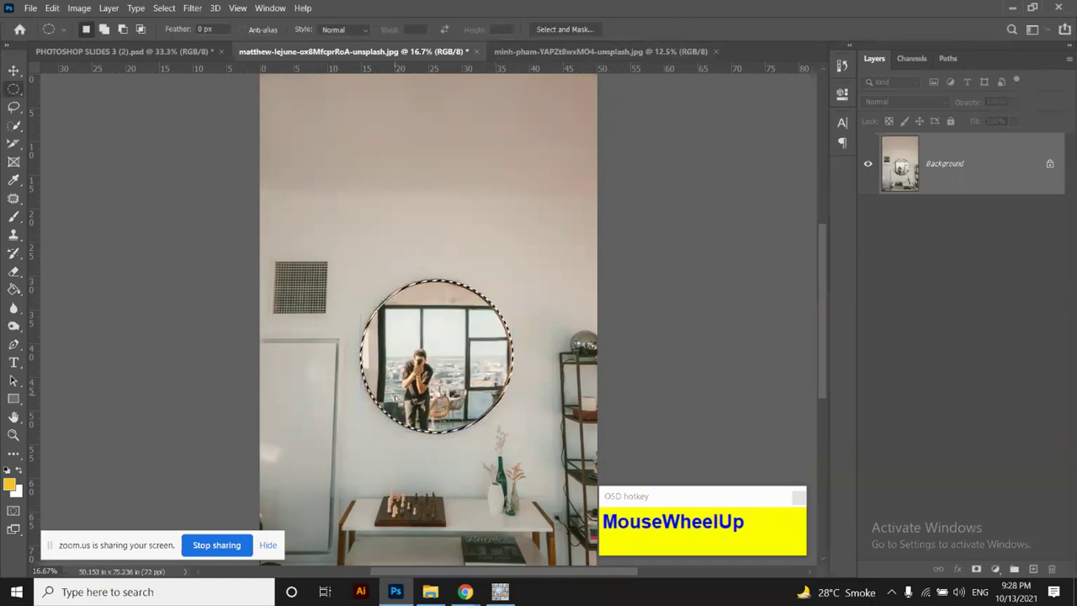
Enlarge the mirror selection to about 120% with Transform Selection, fit it back to the mirror's frame, apply it and deselect
right_click(412, 352)
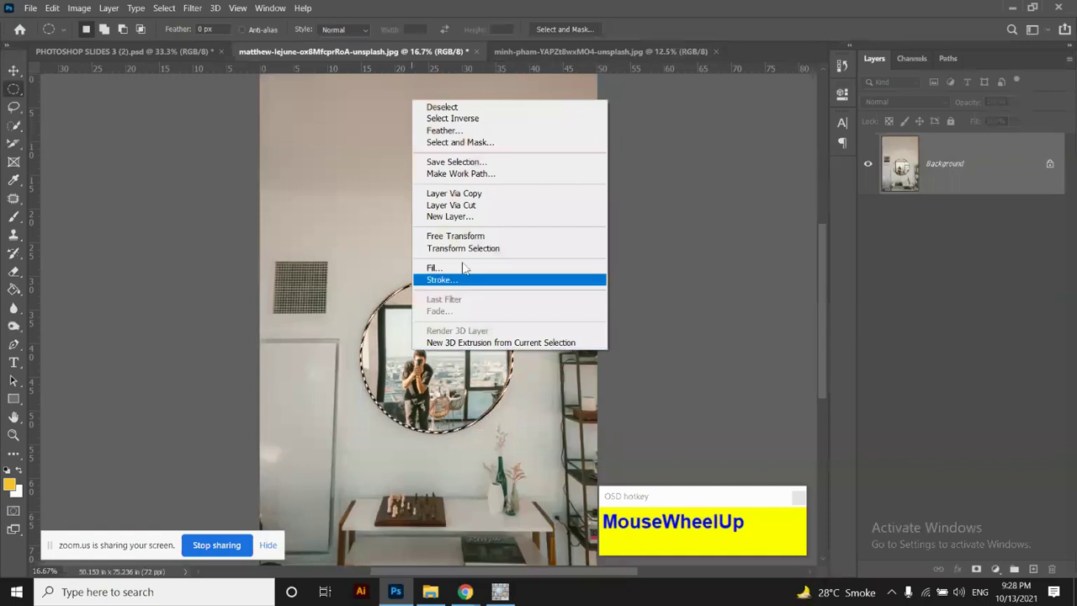
left_click(505, 249)
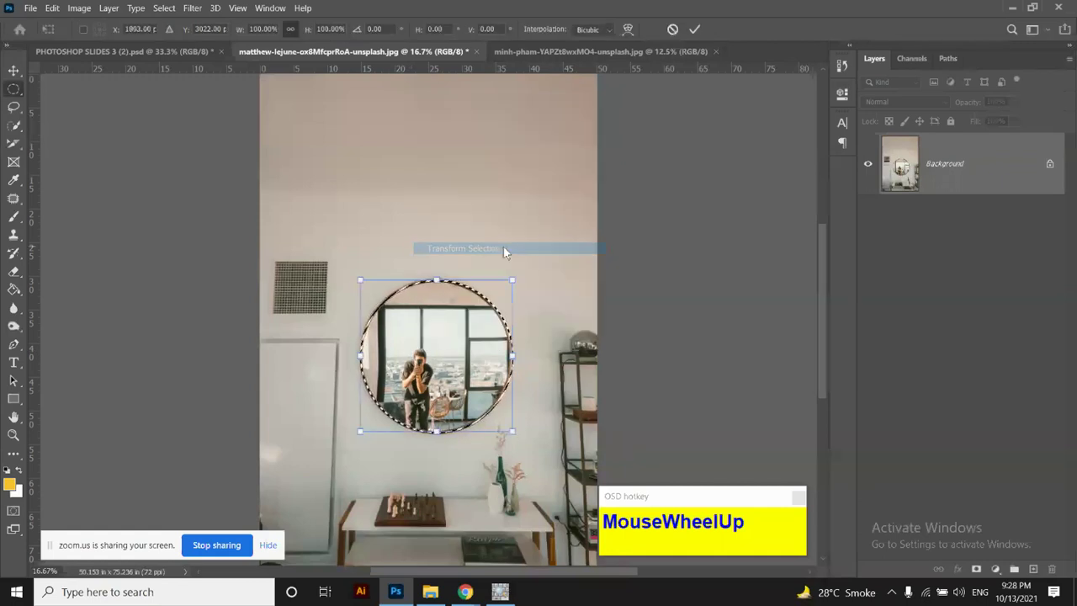
left_click_drag(513, 278, 542, 249)
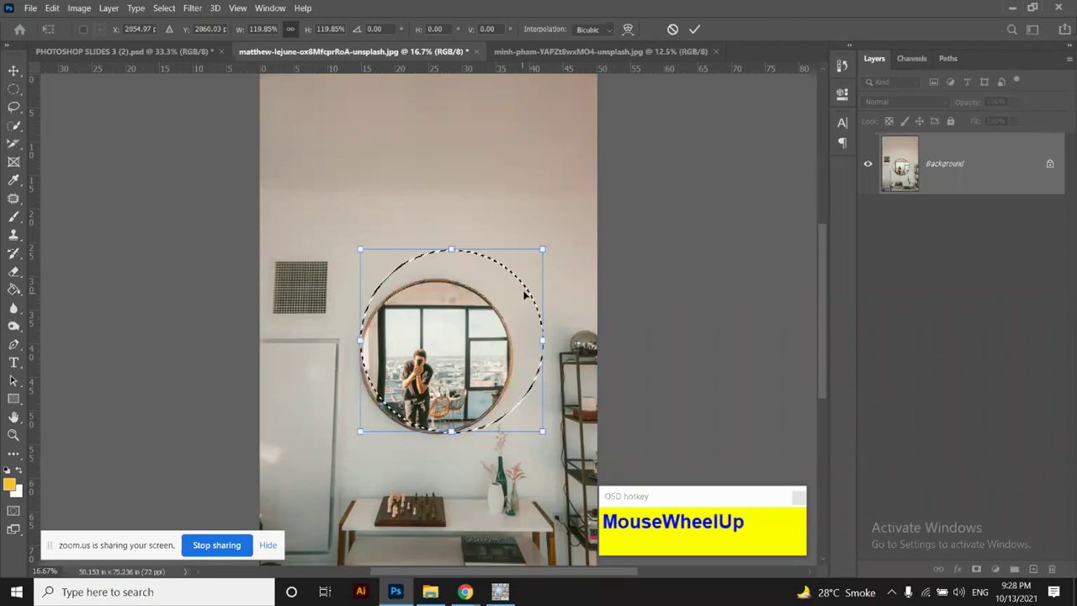
left_click_drag(542, 249, 513, 278)
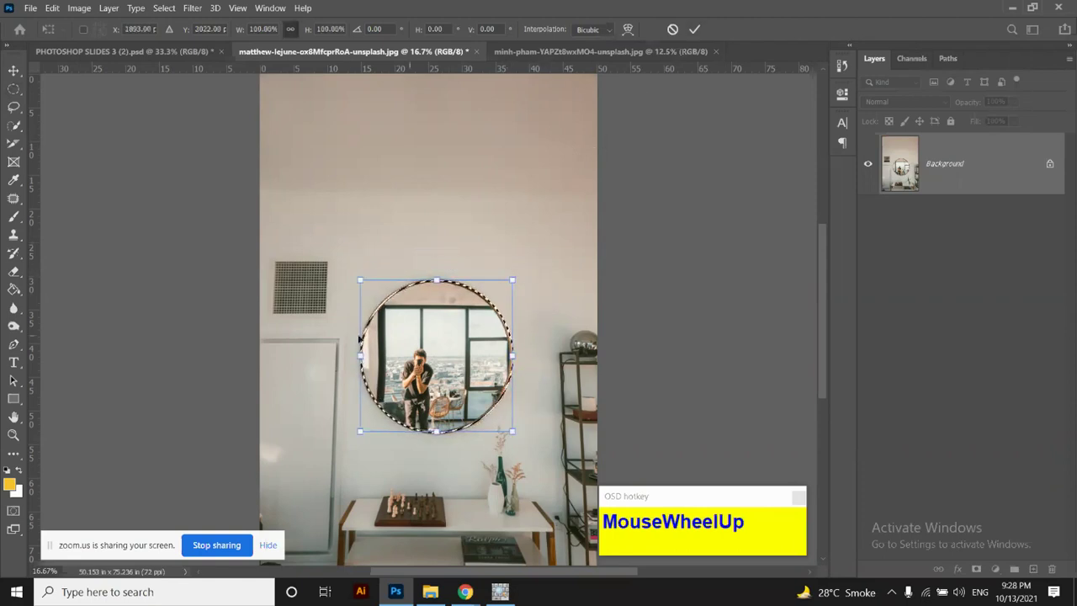
left_click(695, 30)
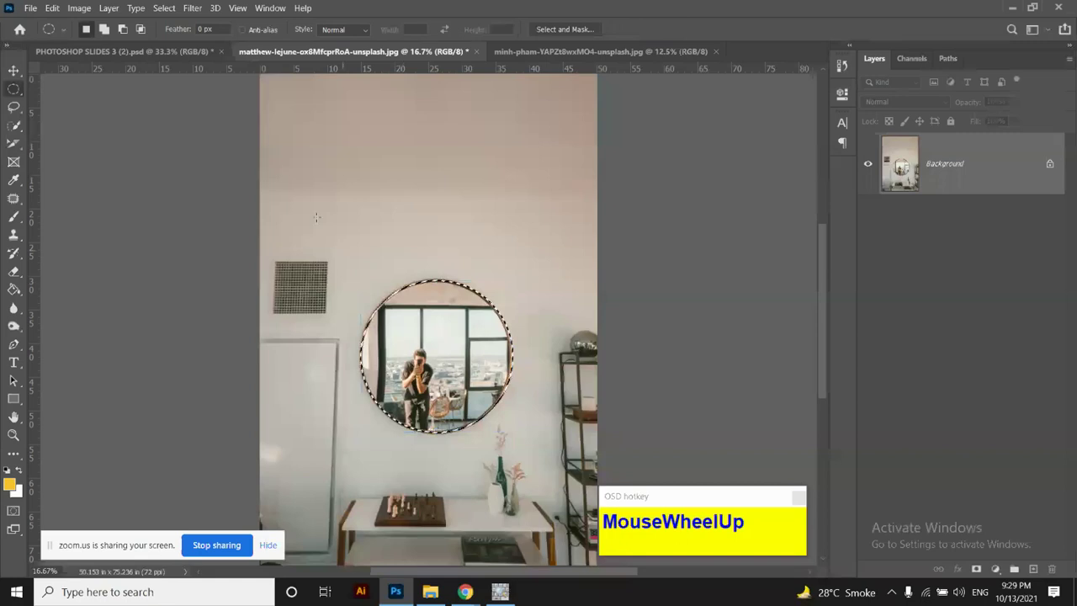
left_click(415, 313)
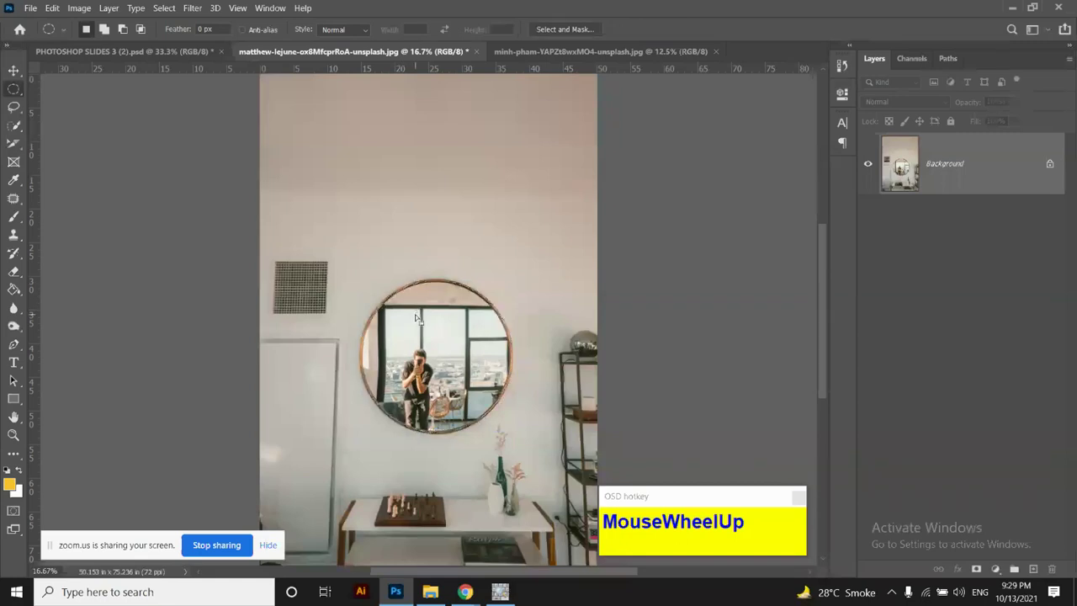
Restore the last circular selection around the mirror with Reselect
right_click(416, 318)
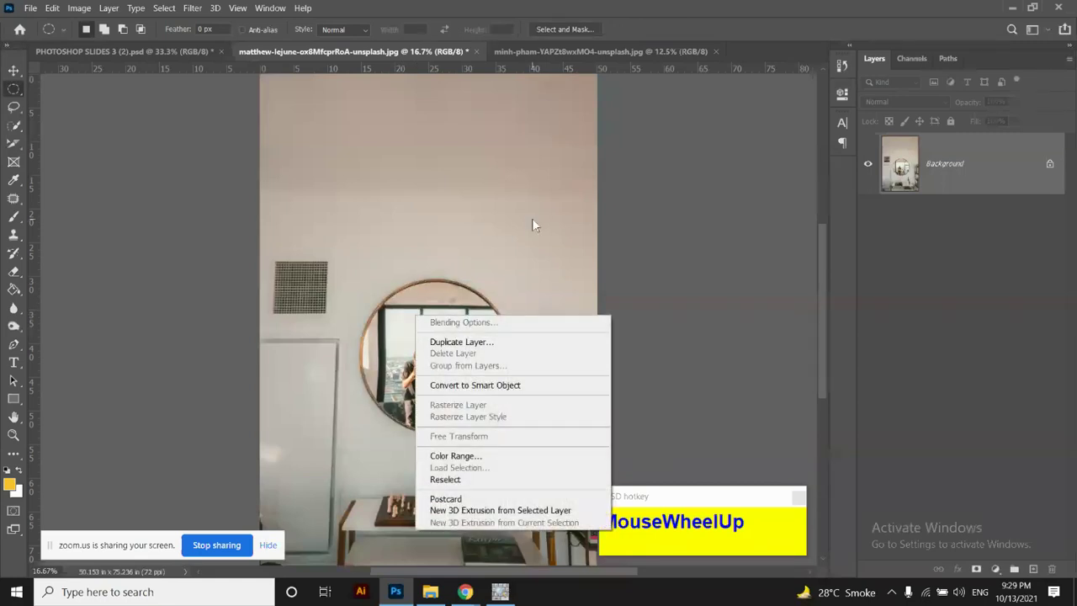
key("Escape")
key("ctrl+shift+d")
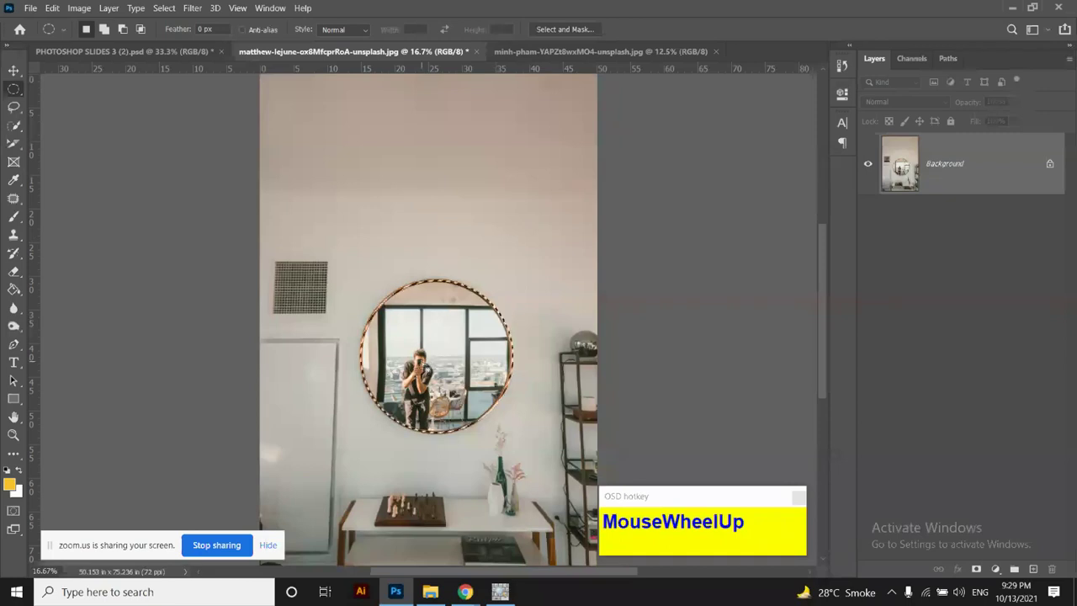
Try enlarging the selected mirror image to about 181% with Free Transform, undo both scalings and close the transform
right_click(416, 341)
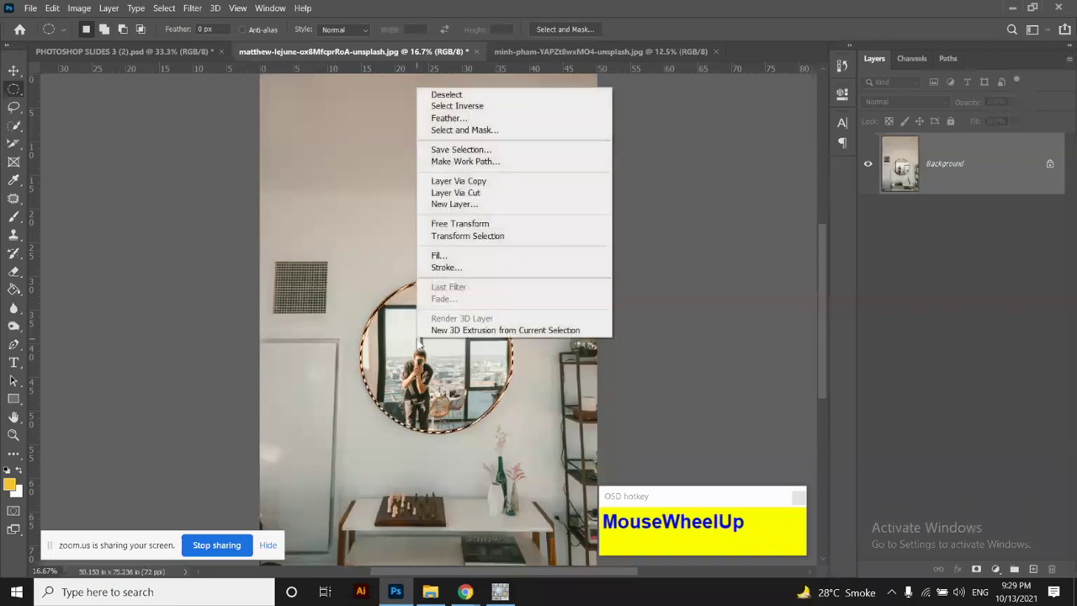
left_click(493, 224)
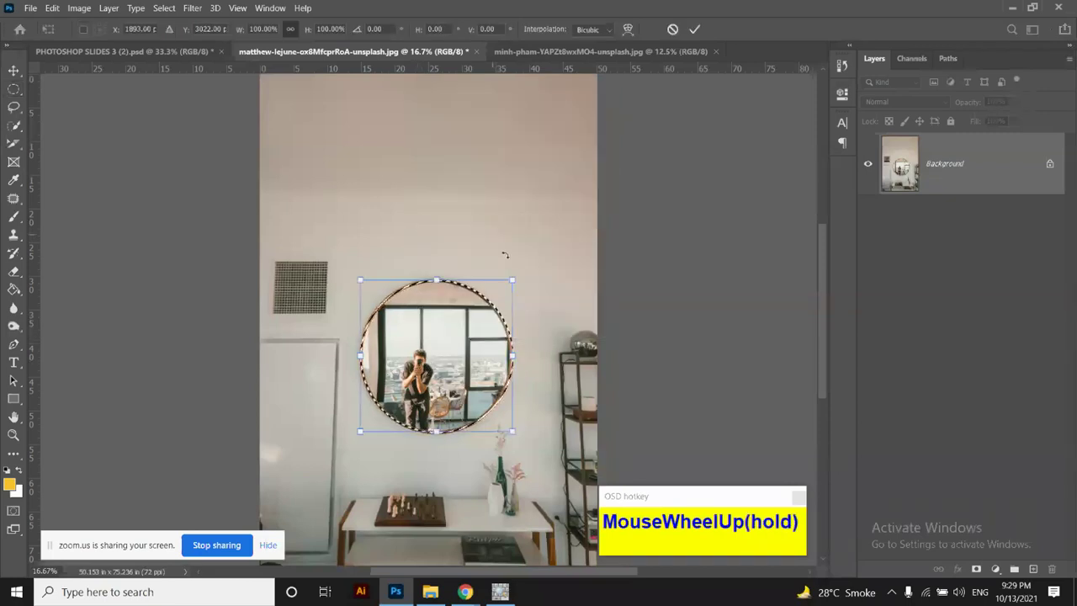
left_click_drag(516, 279, 569, 224)
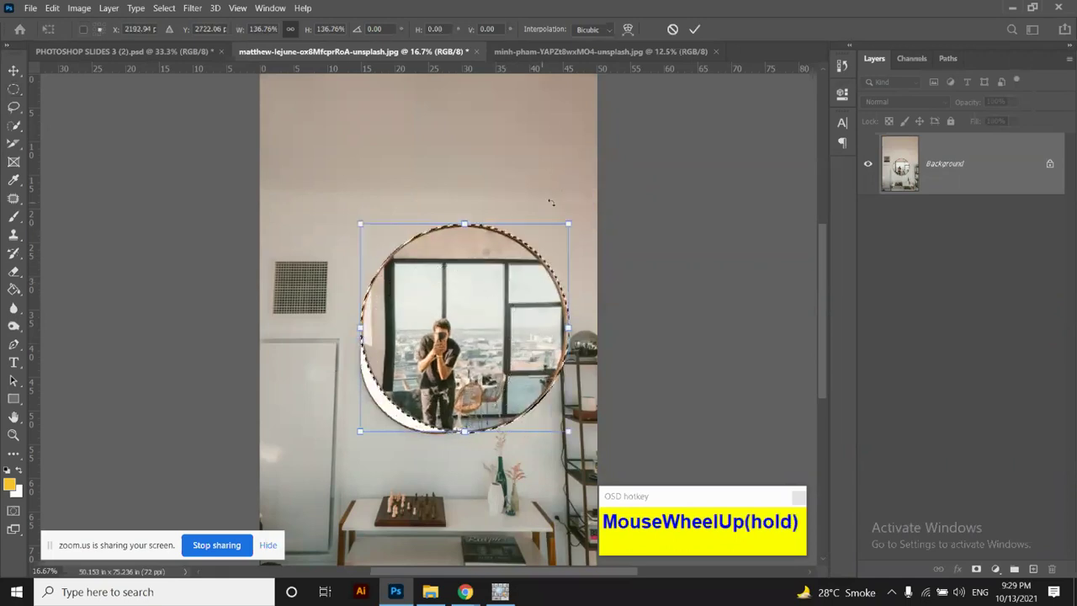
left_click_drag(361, 433, 292, 500)
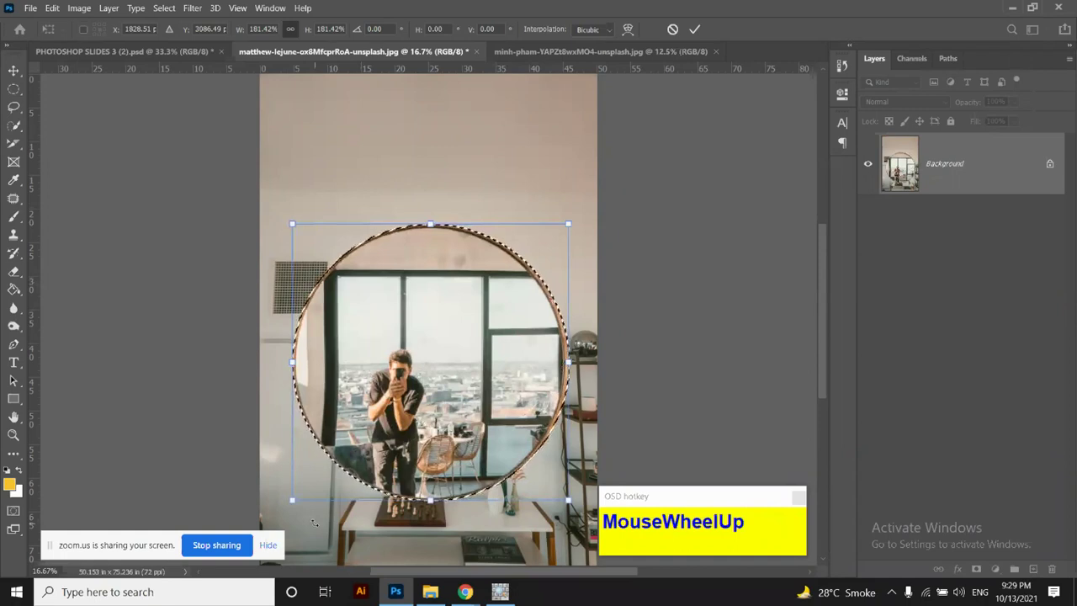
key("ctrl+z")
key("ctrl+z")
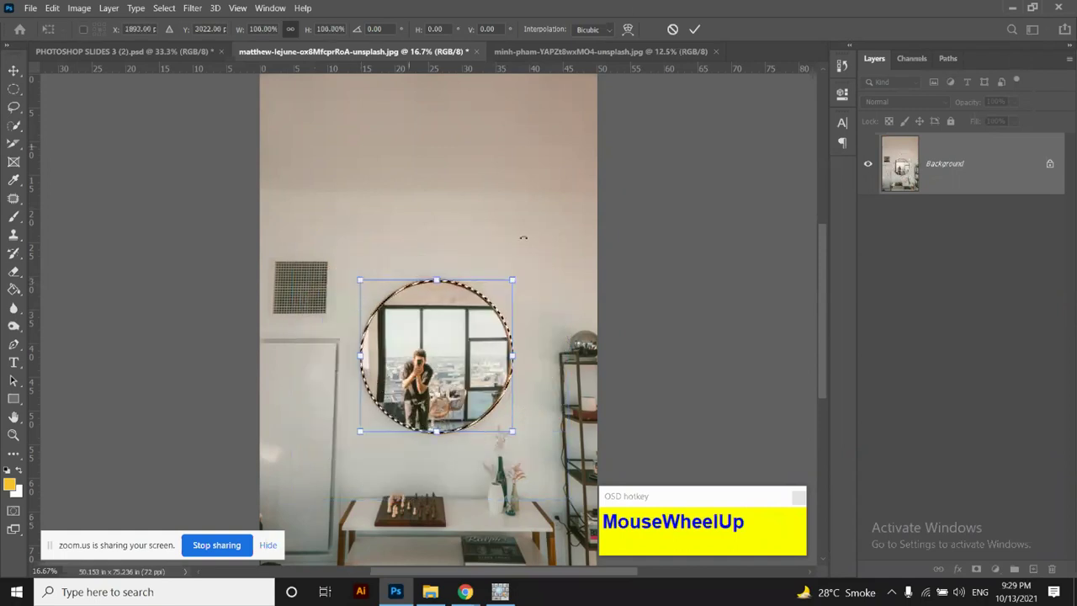
left_click(694, 30)
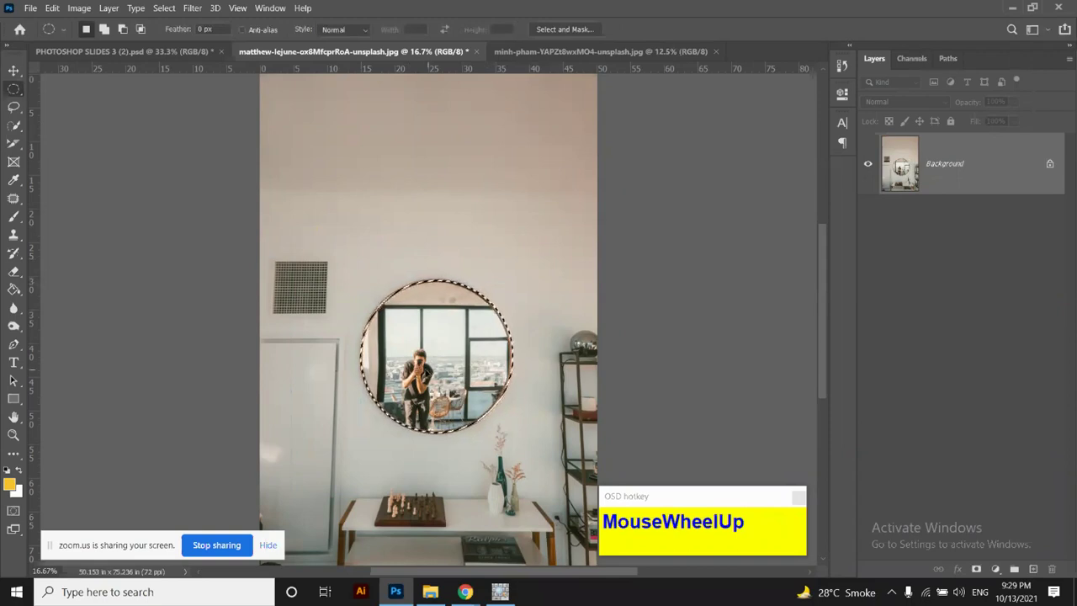
Unlock the background layer and copy the selected mirror onto a new layer
left_click_drag(435, 352, 436, 352)
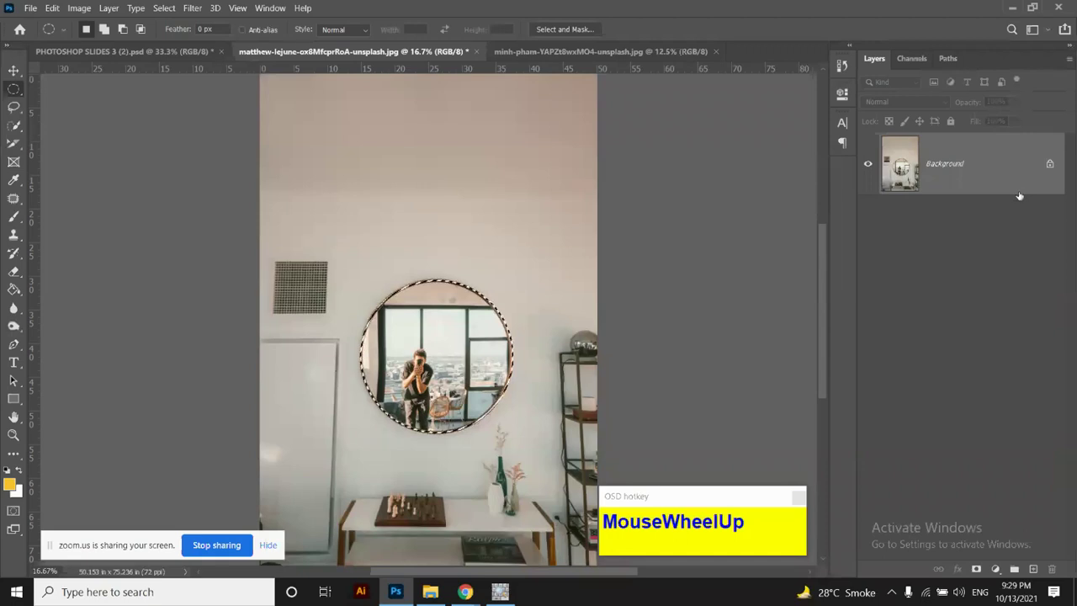
left_click(1050, 164)
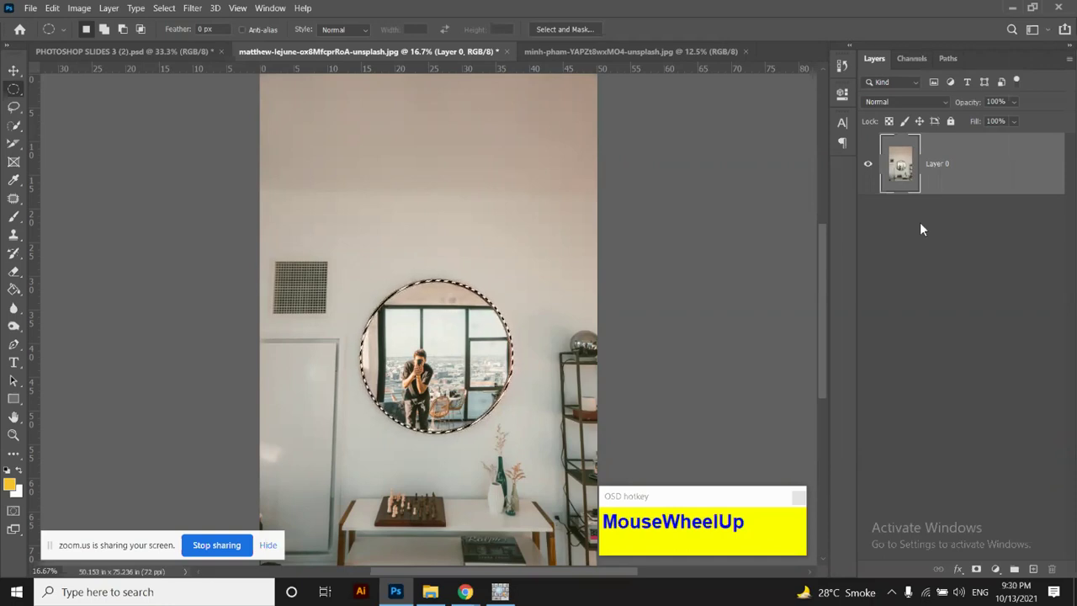
key("ctrl+j")
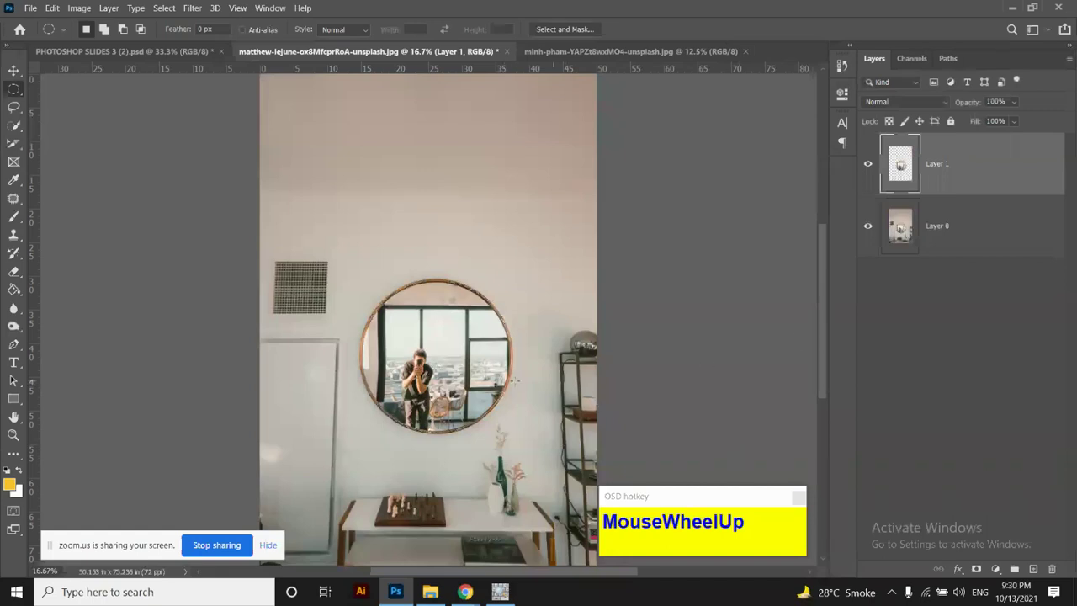
Move the mirror copy above the original with the Move tool, and transfer it into the minh-pham bedroom photo
left_click(14, 70)
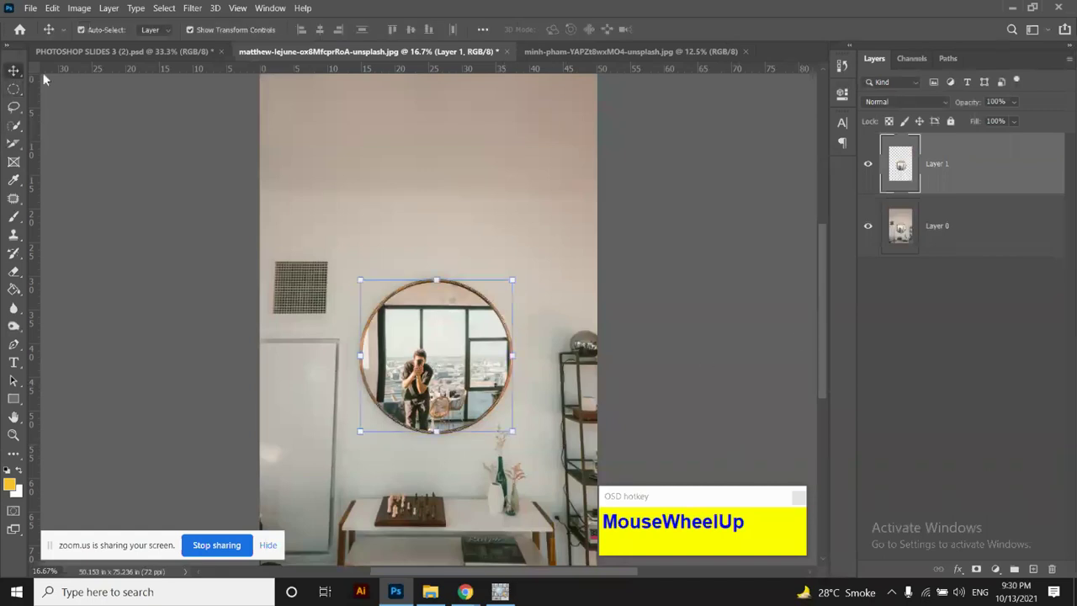
left_click_drag(437, 346, 423, 198)
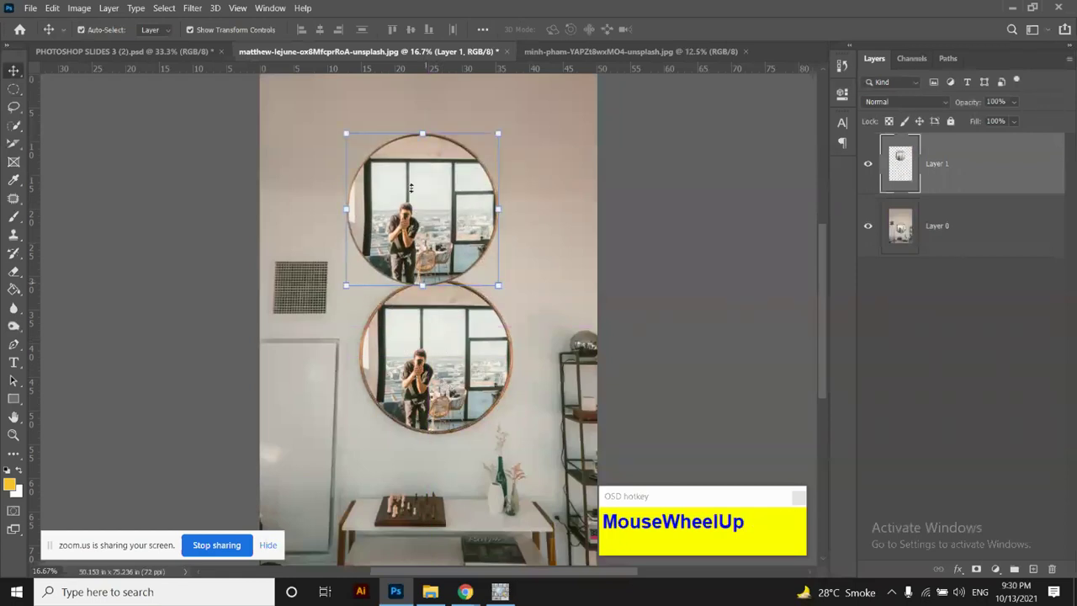
scroll(399, 188, "up", 1)
left_click_drag(399, 188, 448, 234)
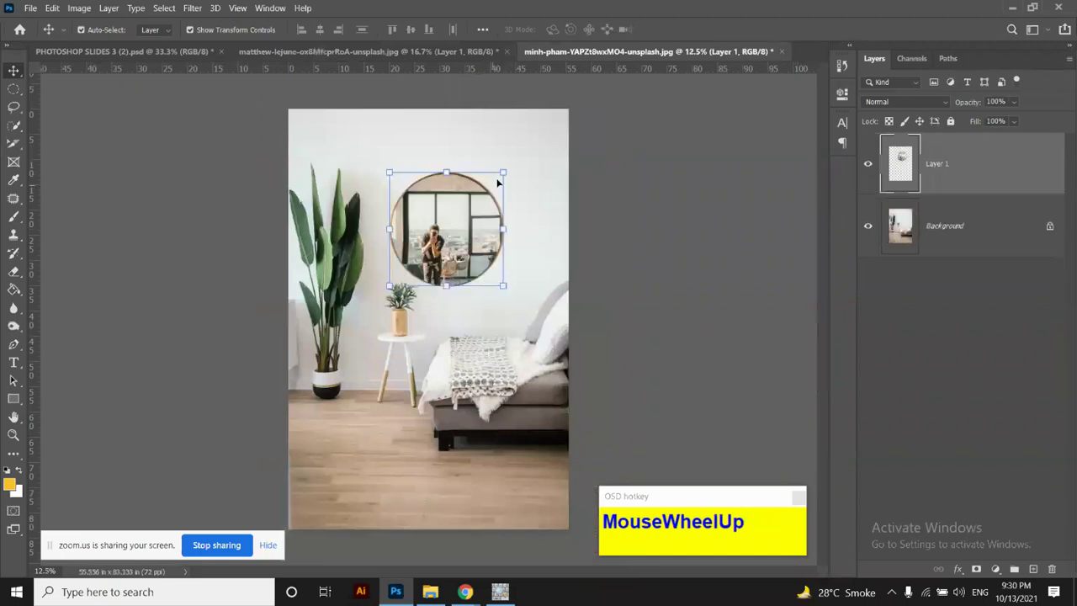
Enlarge the mirror to about 128%, position it on the wall above the bed, and apply the transform
left_click_drag(502, 170, 538, 128)
left_click_drag(467, 258, 469, 261)
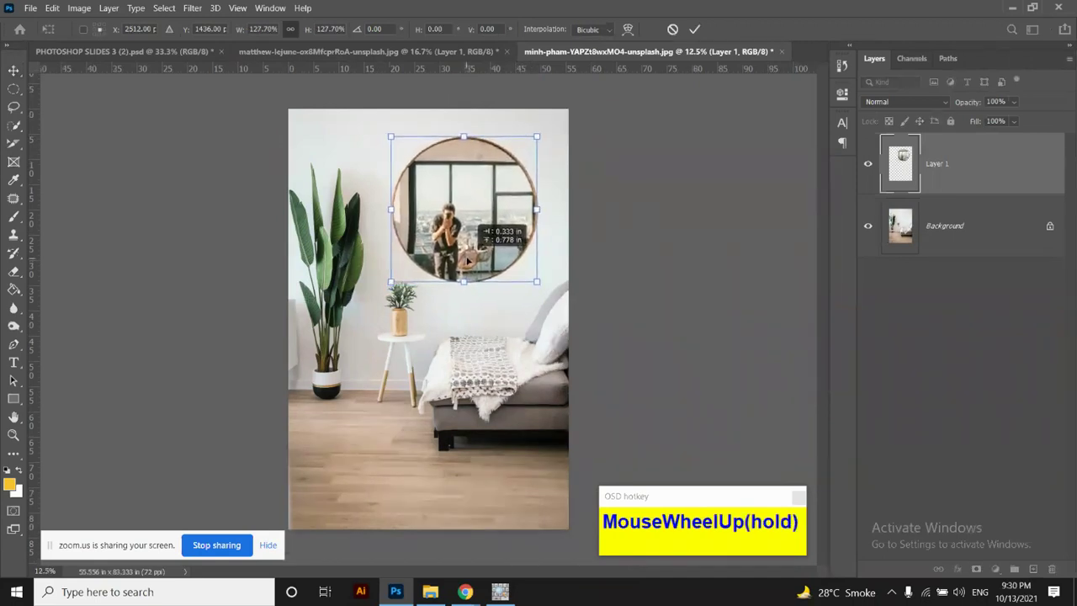
double_click(468, 261)
left_click(670, 223)
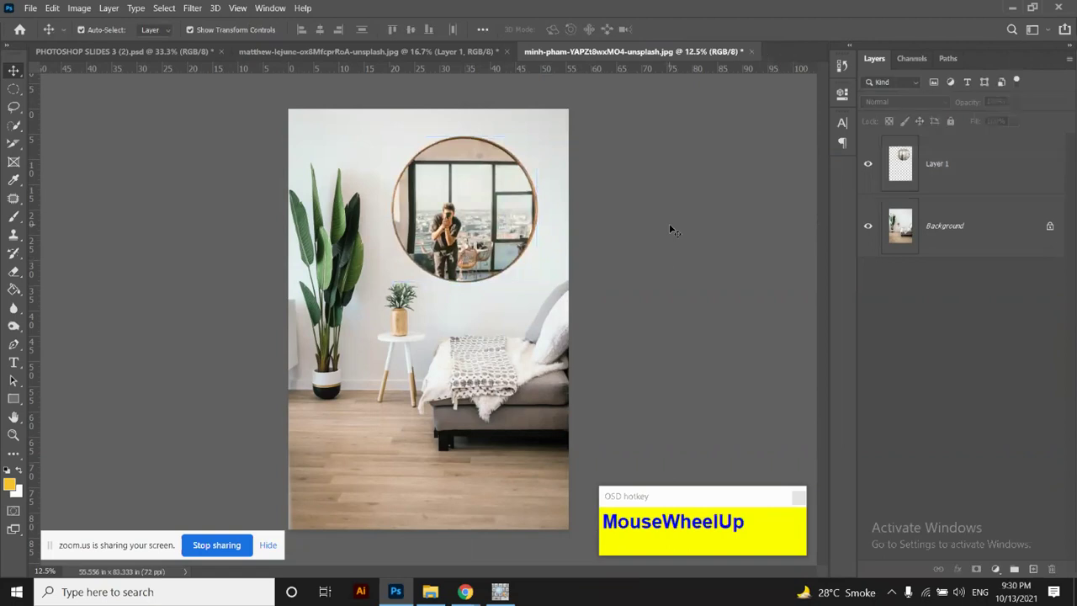
Add a Drop Shadow to the mirror layer with 29% opacity, a 155° angle and a 59 px distance
left_click(466, 243)
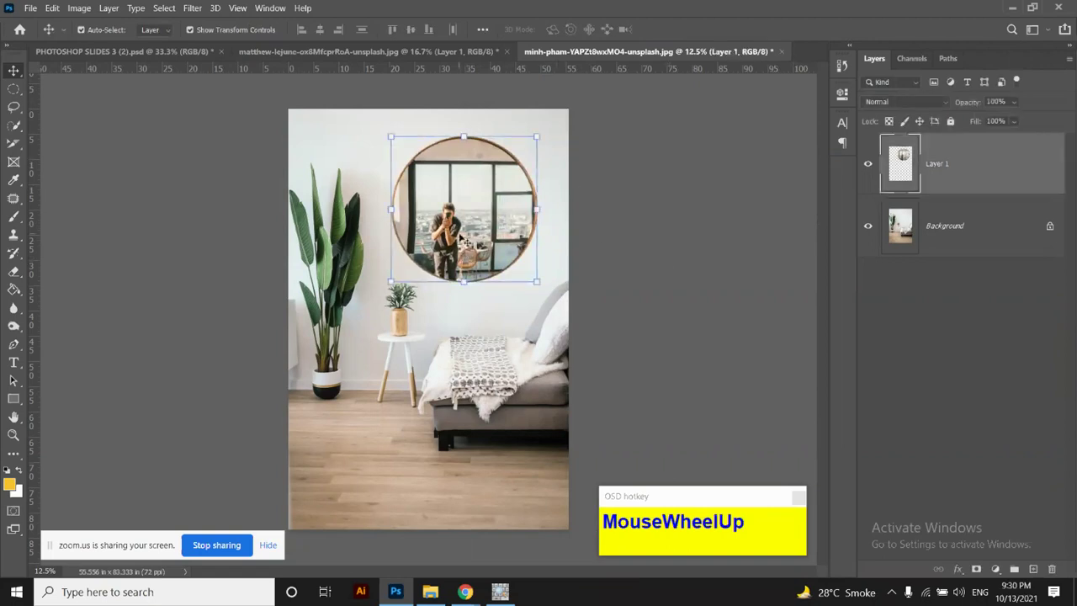
left_click(960, 573)
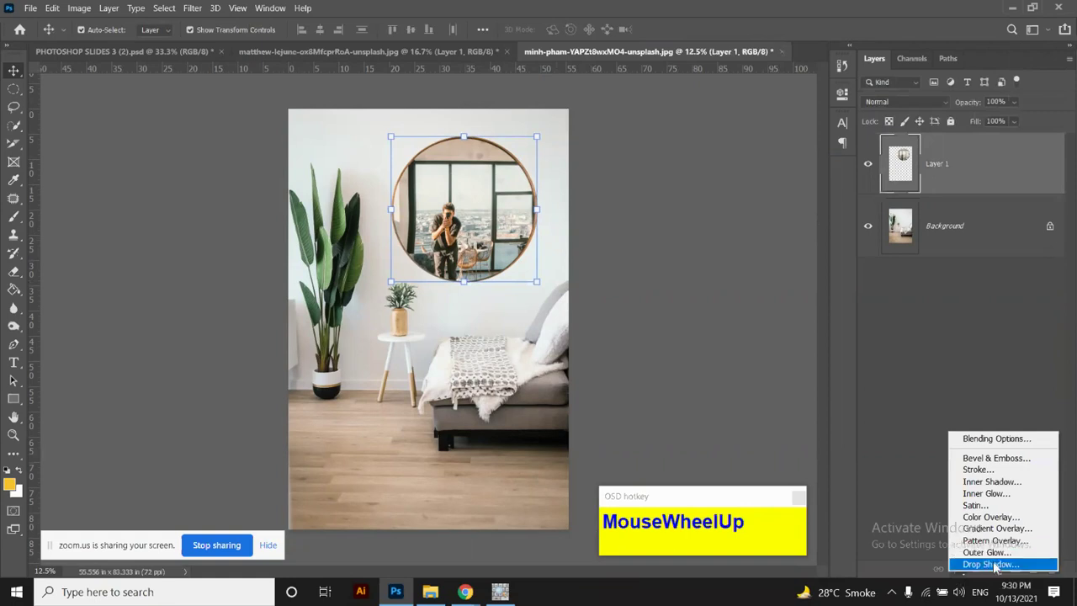
left_click(996, 564)
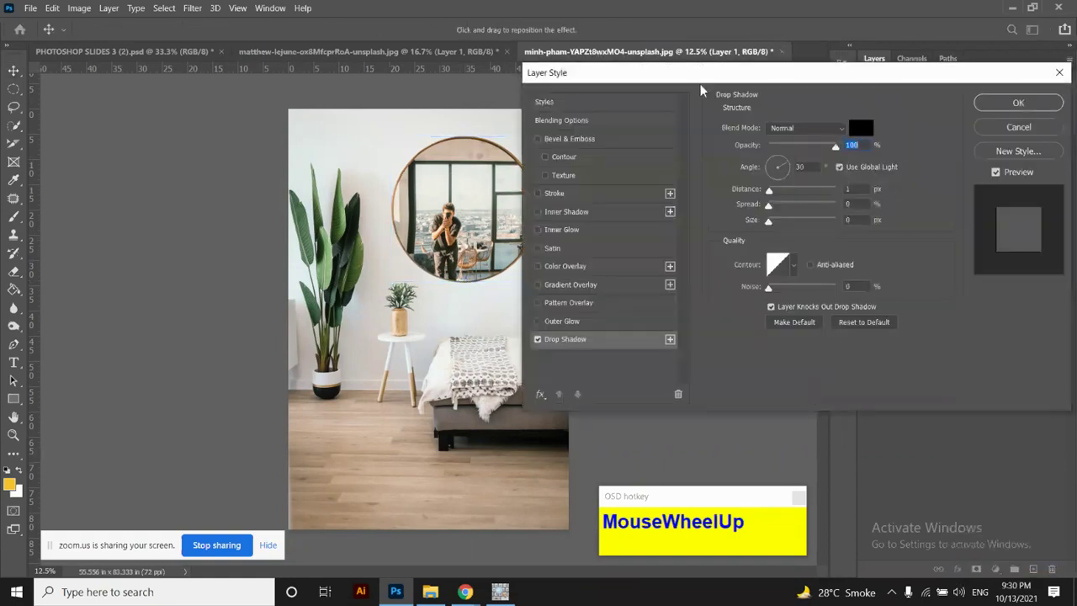
left_click_drag(682, 75, 749, 67)
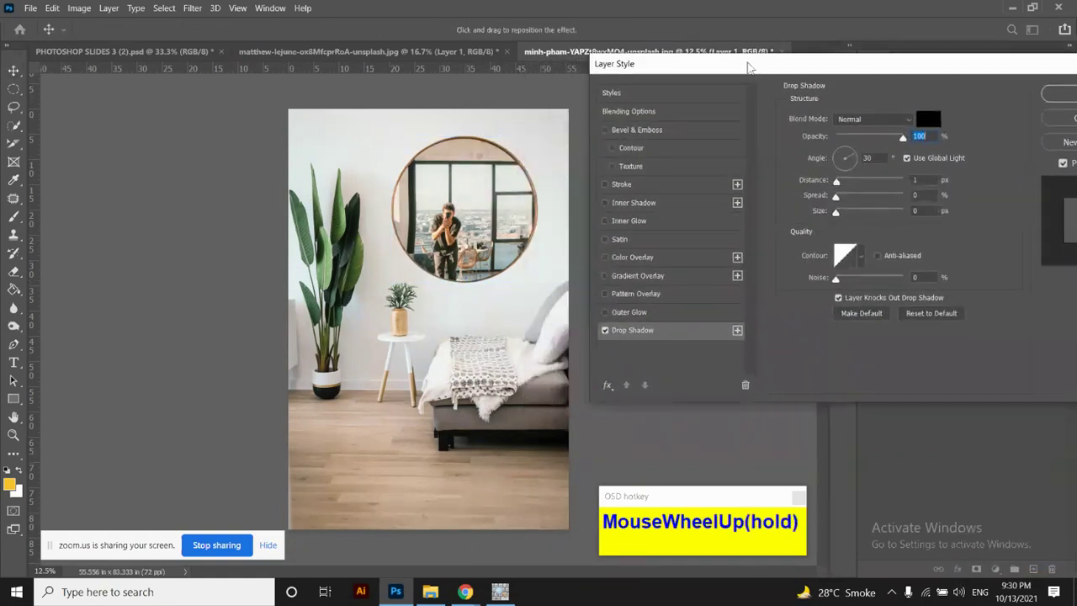
left_click_drag(523, 264, 525, 270)
left_click_drag(903, 137, 857, 146)
scroll(857, 147, "up", 1)
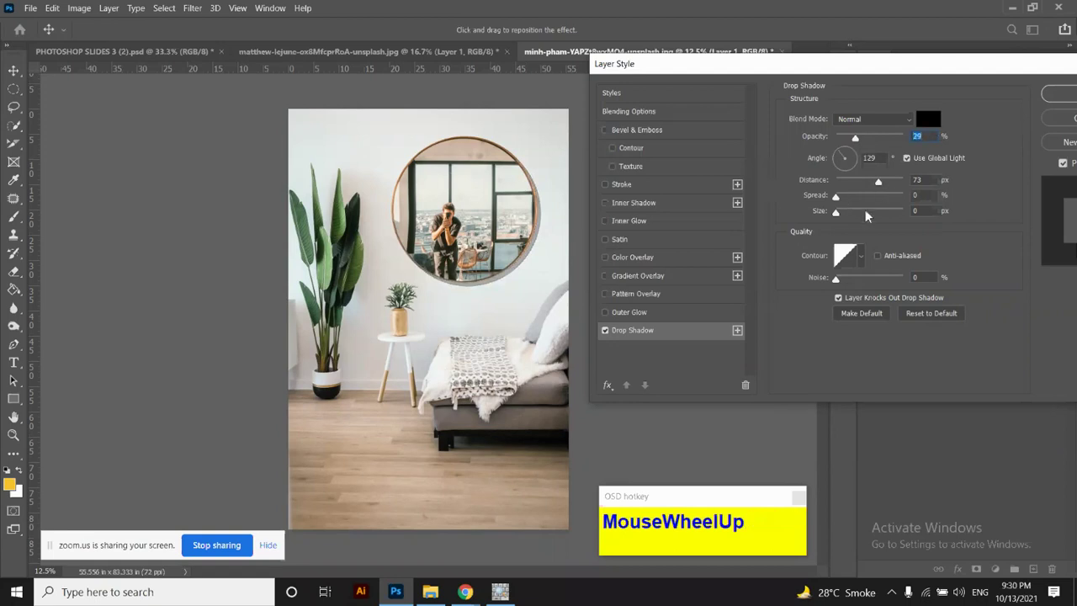
left_click_drag(517, 297, 512, 288)
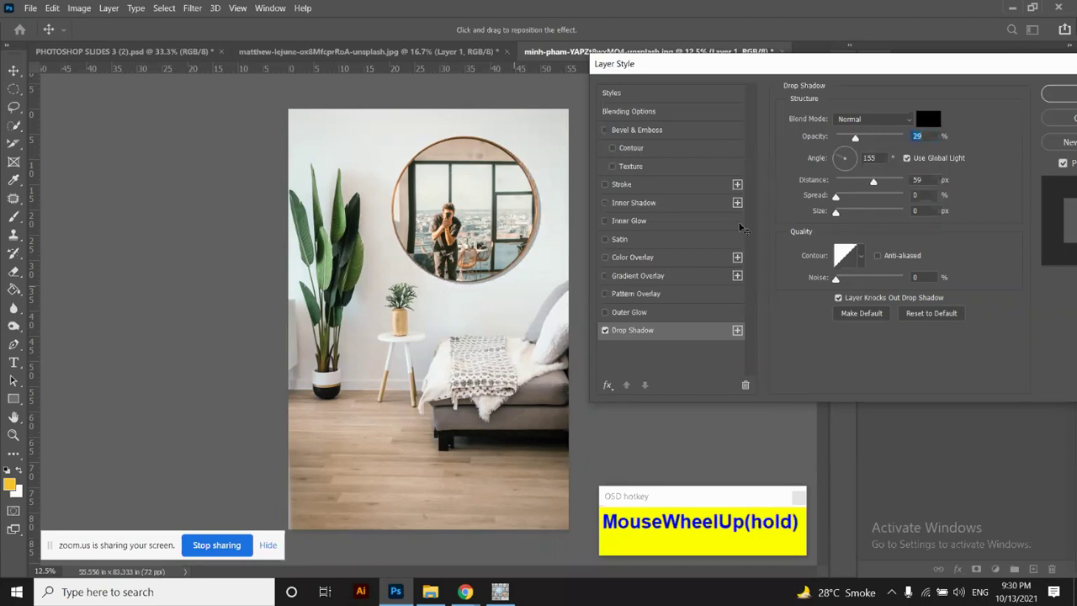
Soften the mirror's shadow with size 49 px and spread 5%, adjust it to 159° and 48 px distance, and apply the style
left_click_drag(836, 214, 851, 217)
scroll(851, 217, "up", 10)
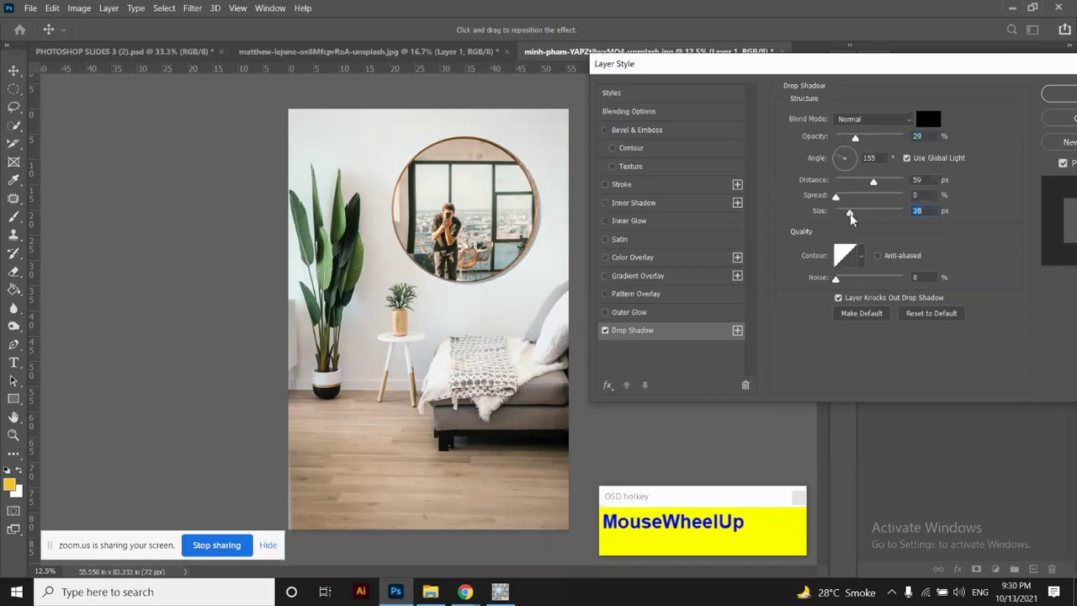
scroll(851, 218, "up", 11)
scroll(840, 198, "up", 6)
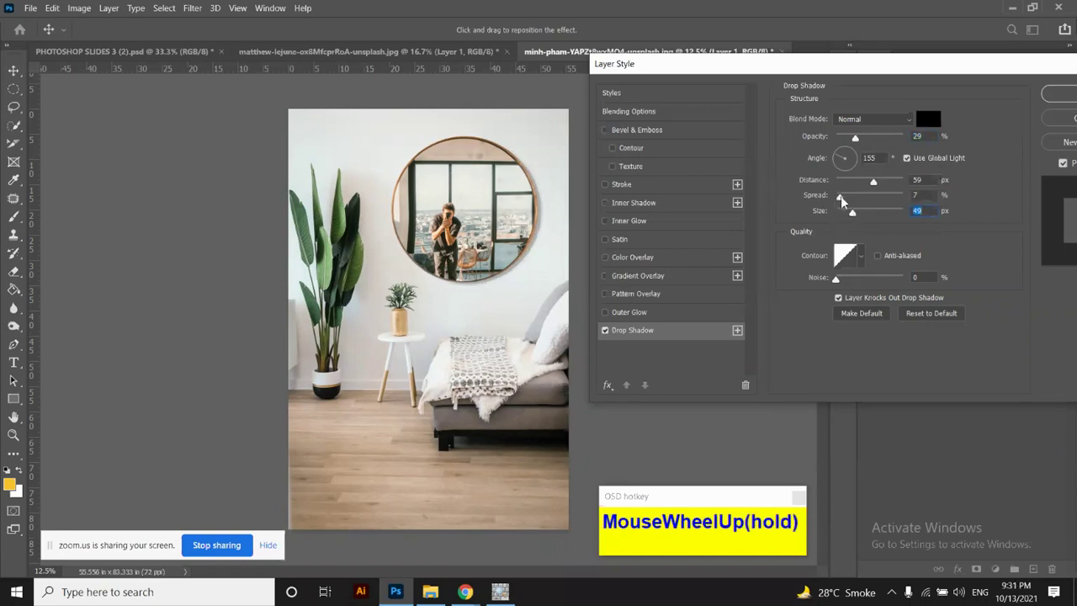
left_click_drag(841, 198, 839, 198)
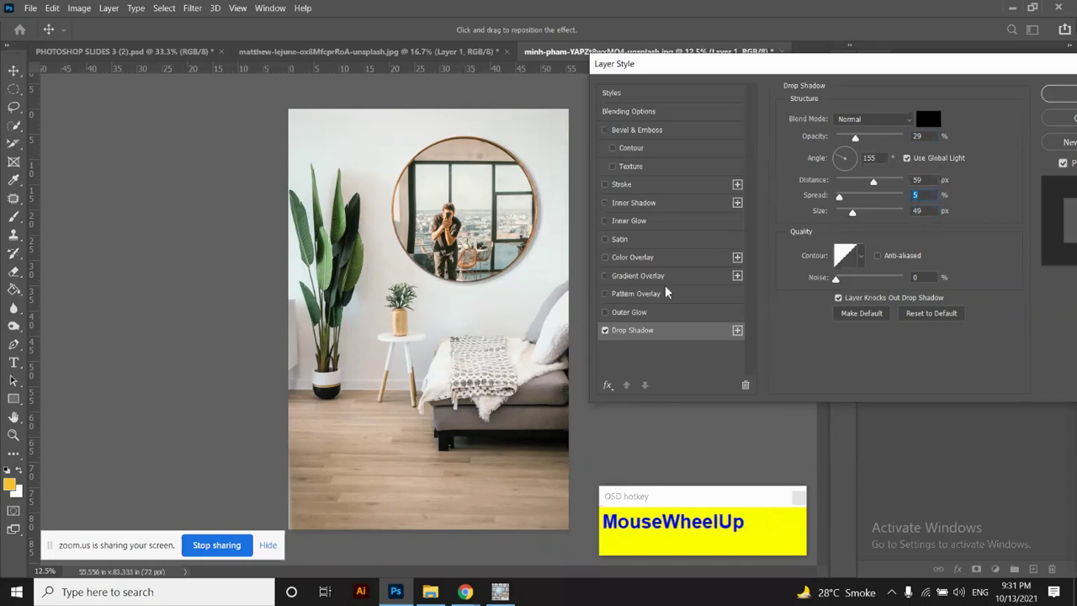
left_click_drag(521, 299, 523, 300)
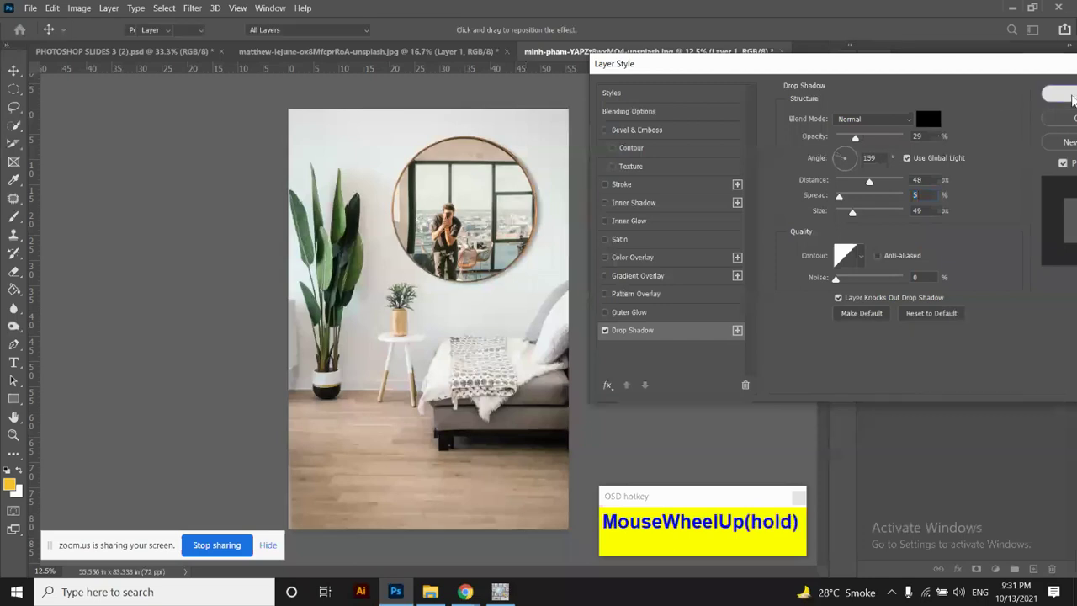
left_click(1059, 94)
left_click(653, 186)
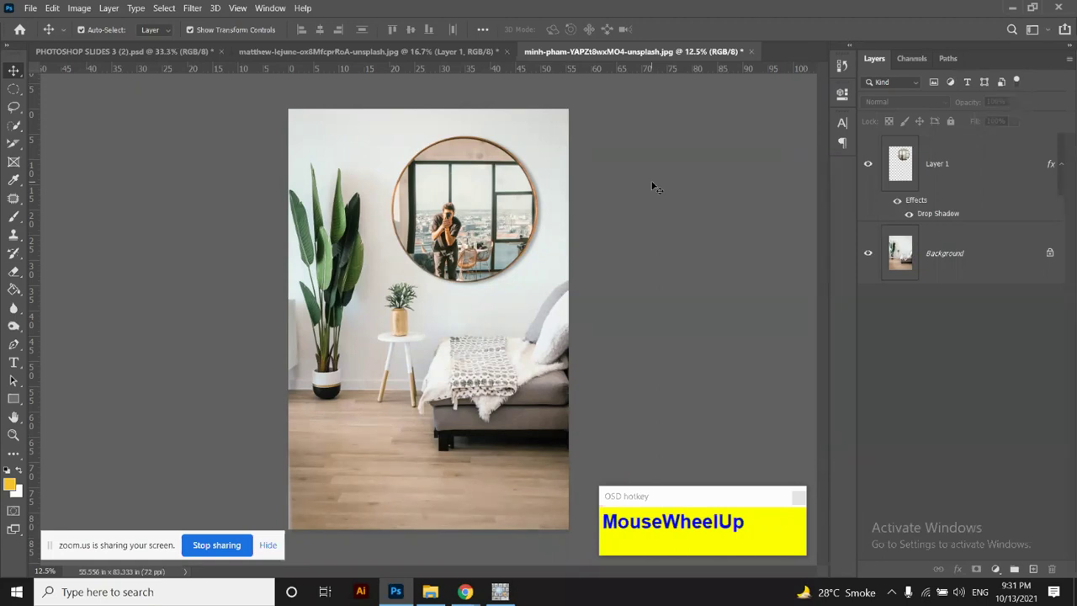
Review the list of marquee tools and the Elliptical Marquee Tool slide, and return to the bedroom photo
left_click(13, 89)
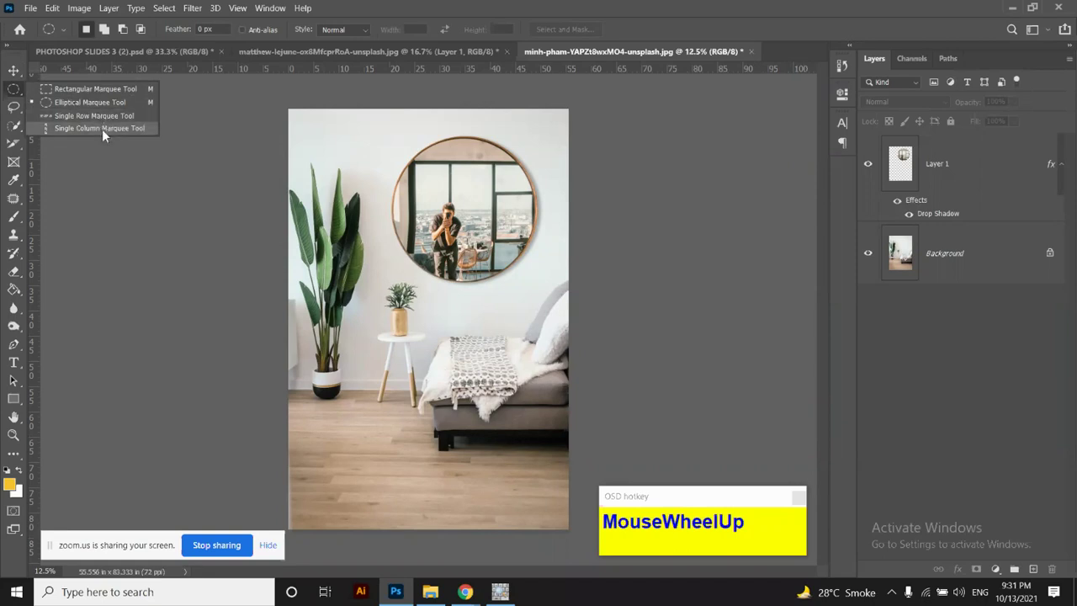
left_click(157, 51)
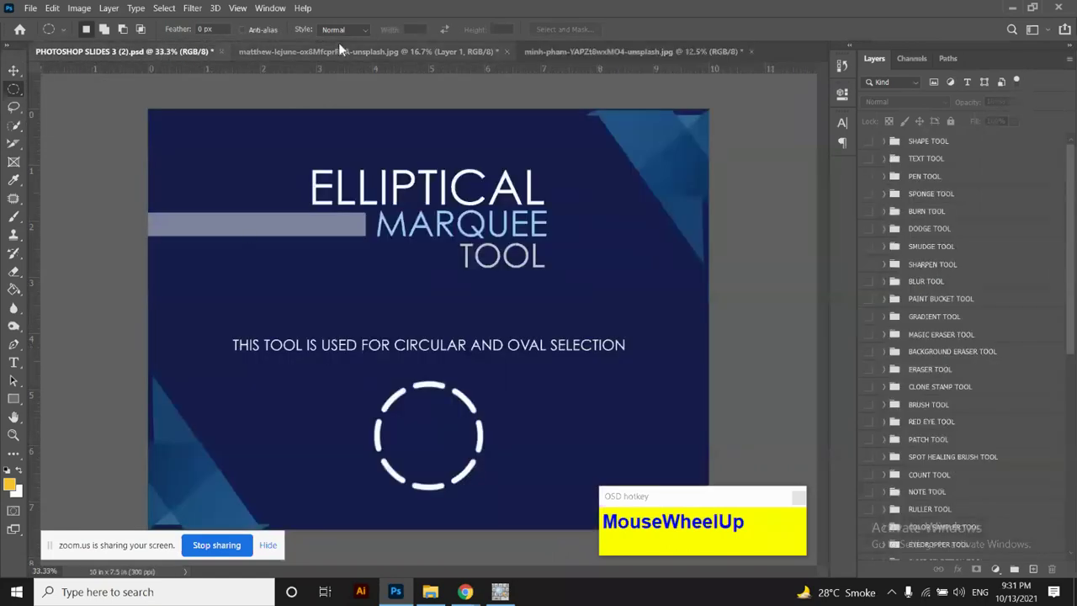
left_click(593, 50)
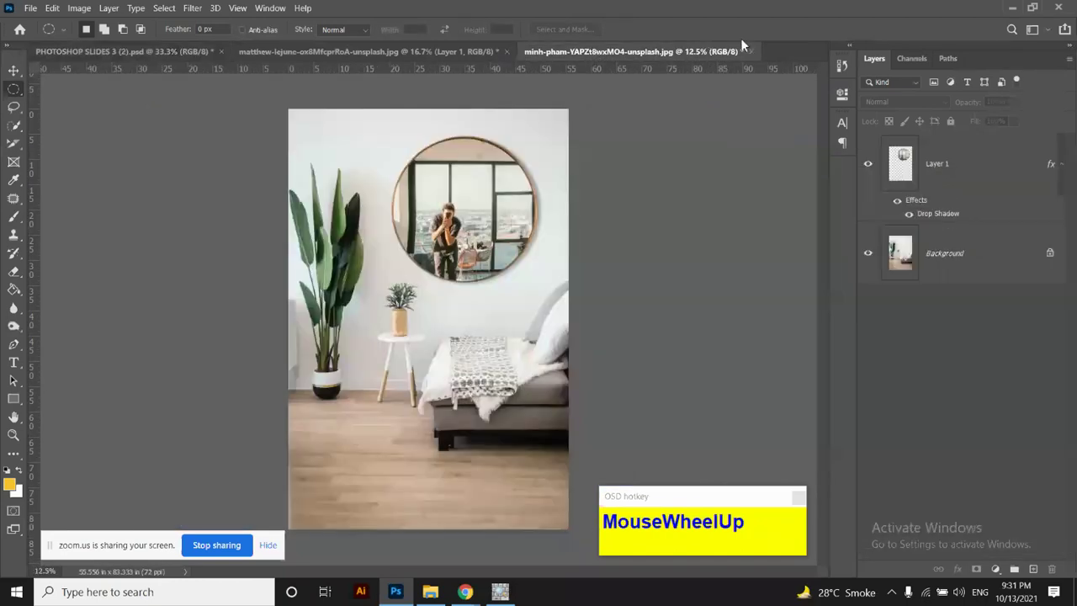
Create a new 1080 × 1080 px document at 300 ppi in RGB Color with a white background
left_click(29, 7)
left_click(45, 23)
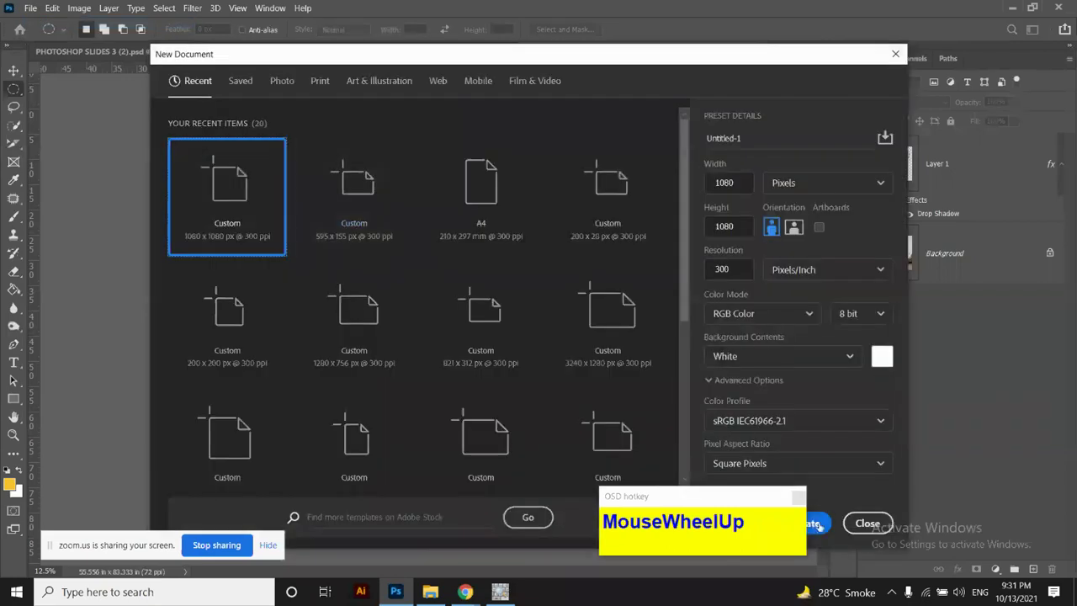
left_click(813, 522)
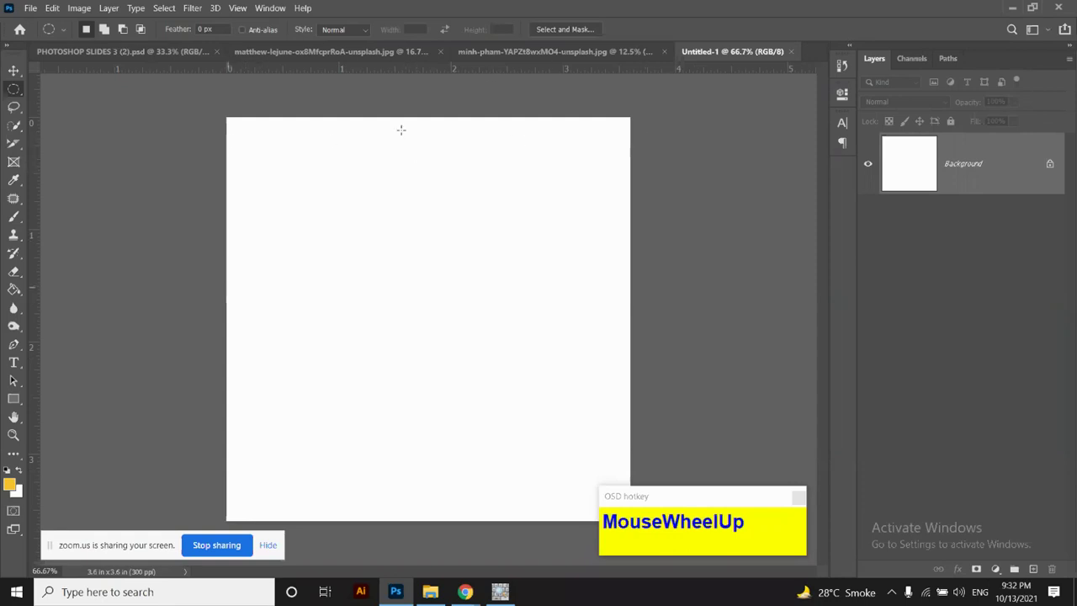
Place a horizontal guide near the canvas's upper edge, and hide and show the rulers again
left_click_drag(428, 68, 416, 147)
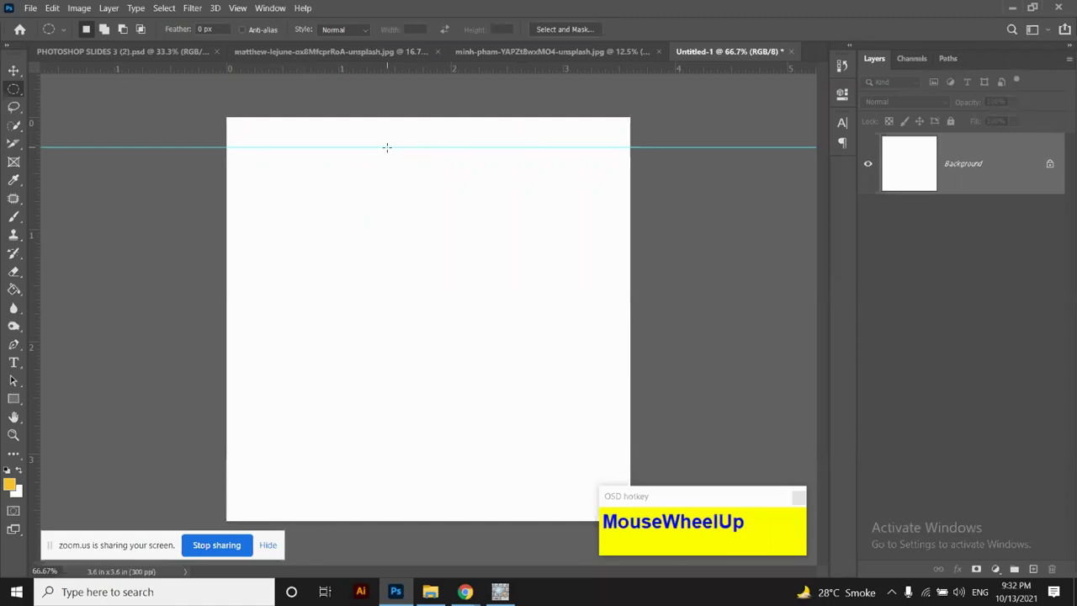
key("ctrl+r")
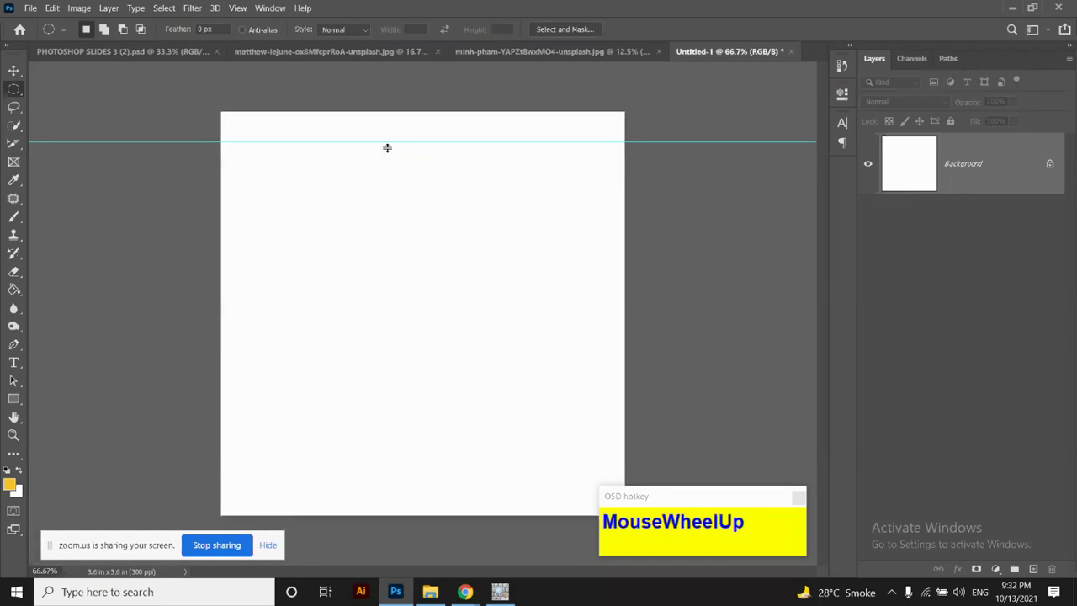
key("ctrl+r")
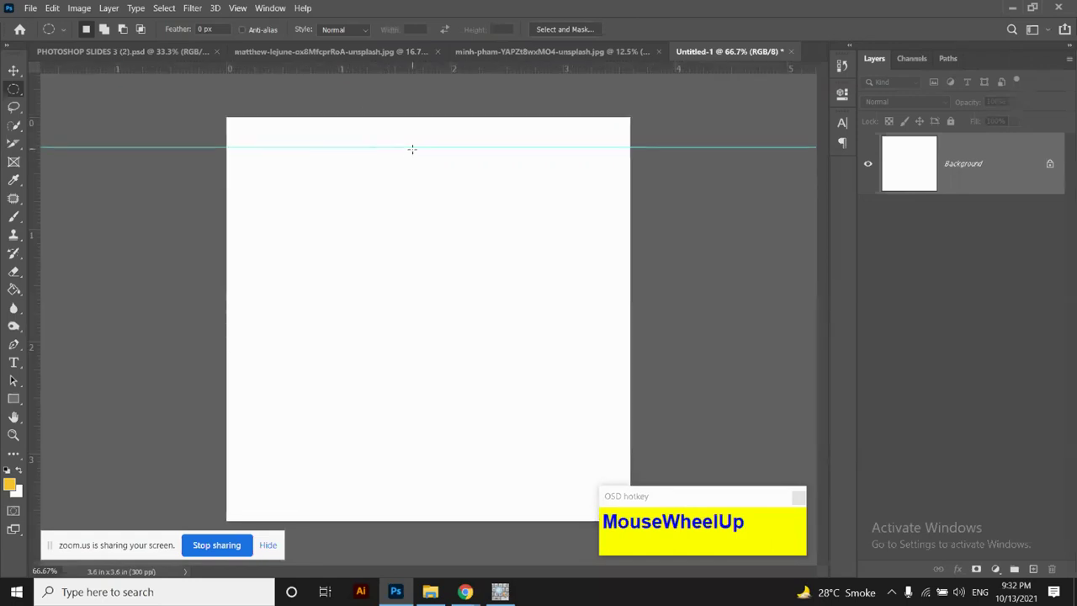
Remove the horizontal guide from the canvas and activate the Single Row Marquee Tool
left_click(15, 70)
left_click_drag(358, 147, 366, 74)
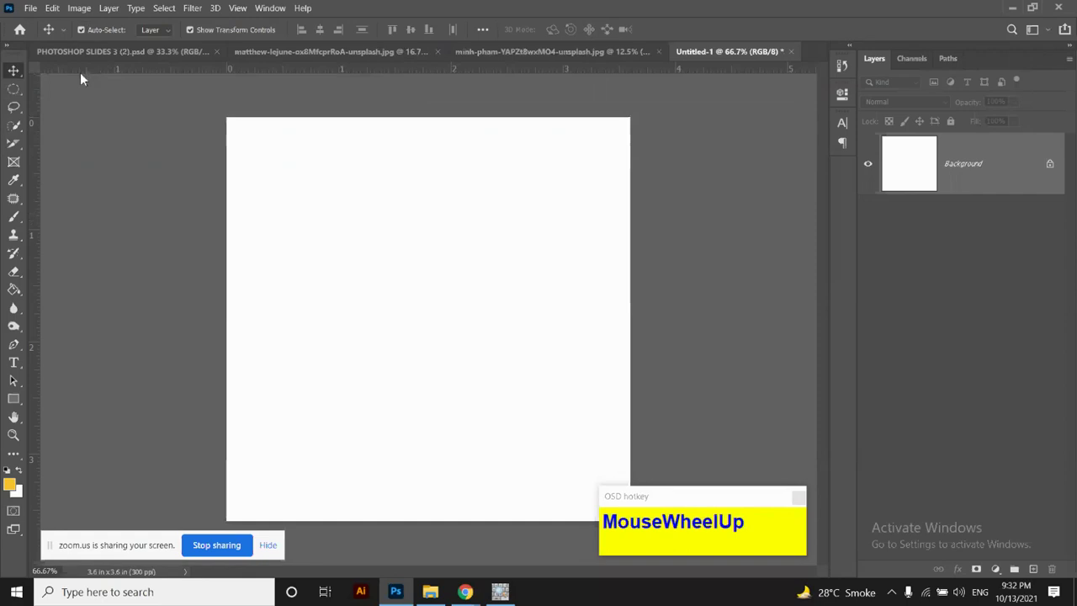
left_click(14, 89)
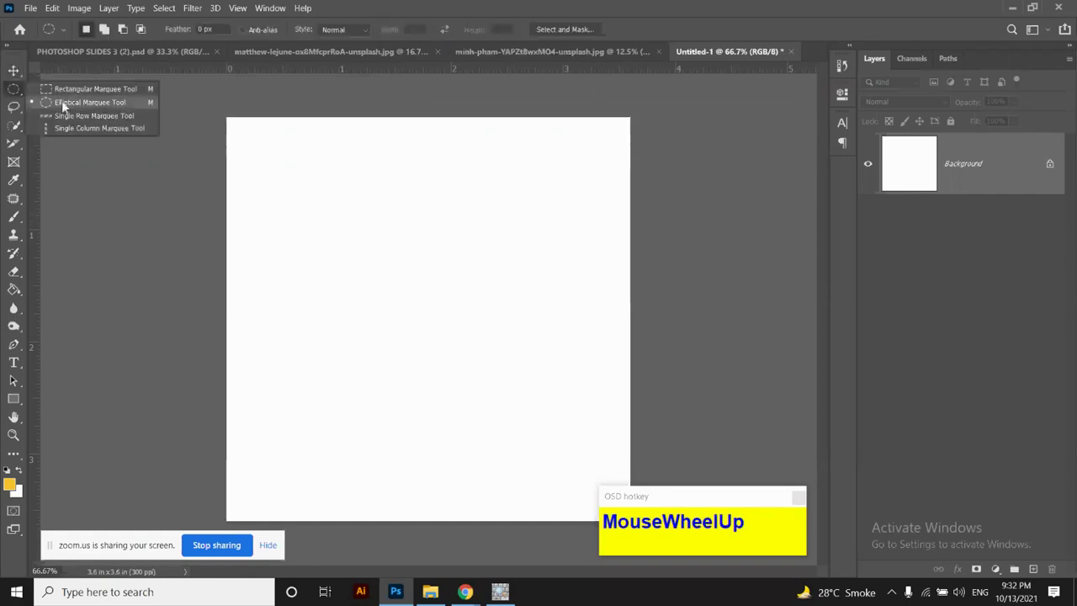
left_click(113, 116)
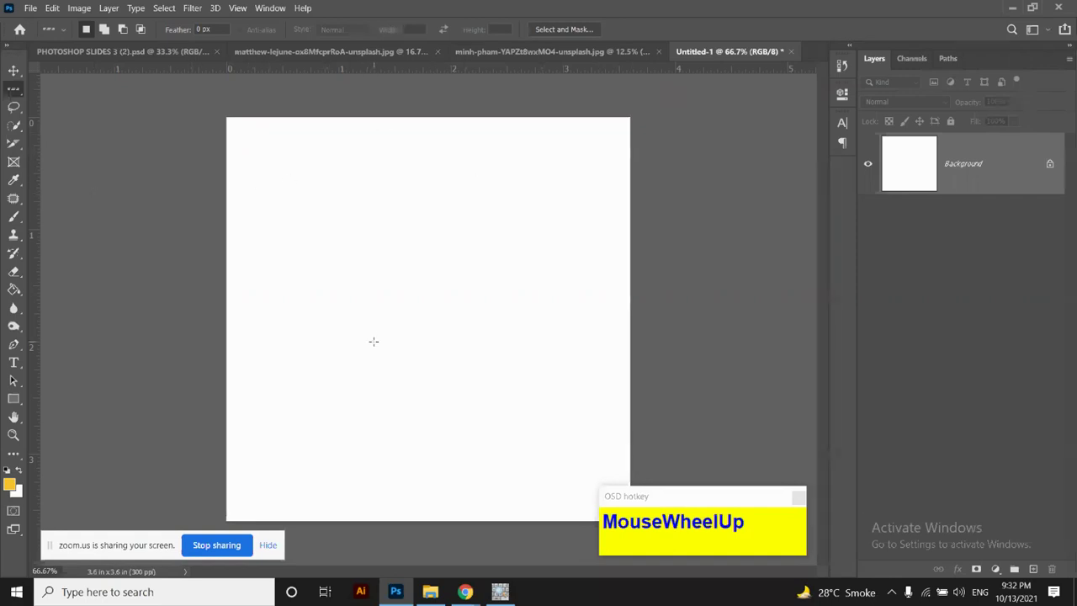
Change the ruler units to pixels and select a single row at about 100 px from the canvas's upper edge
left_click_drag(13, 89, 100, 119)
right_click(206, 67)
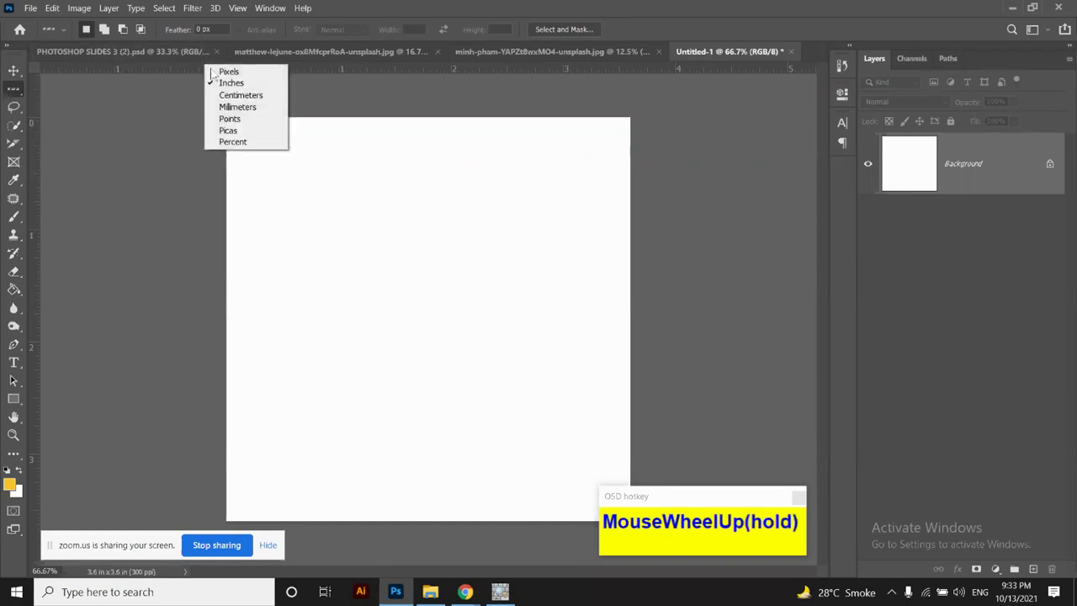
left_click(239, 72)
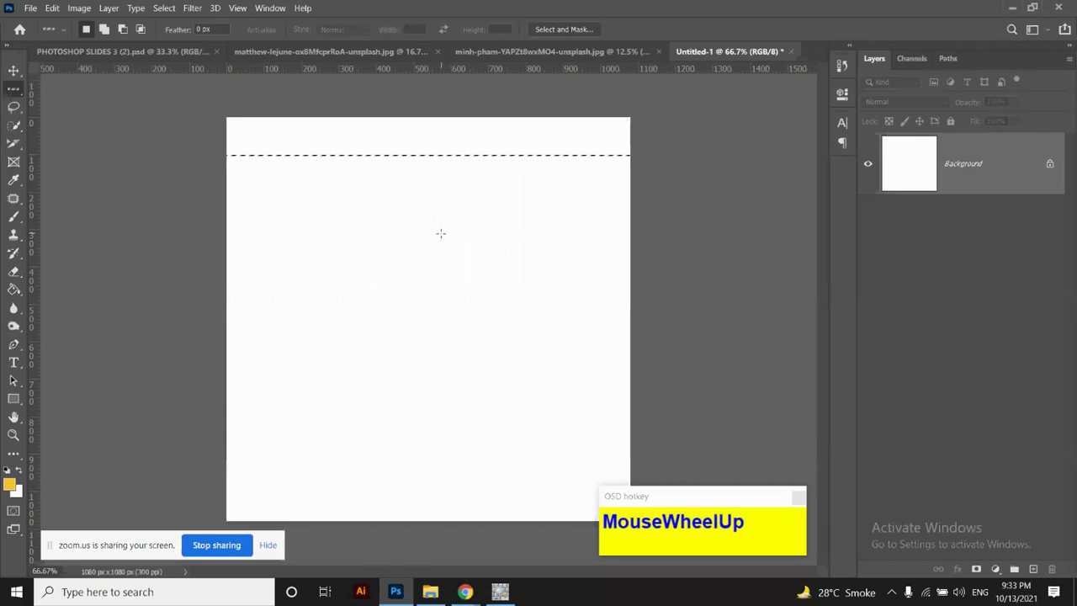
Set the foreground color to purple #4d049f
left_click(12, 486)
left_click(831, 176)
left_click_drag(837, 174, 848, 184)
scroll(839, 165, "up", 5)
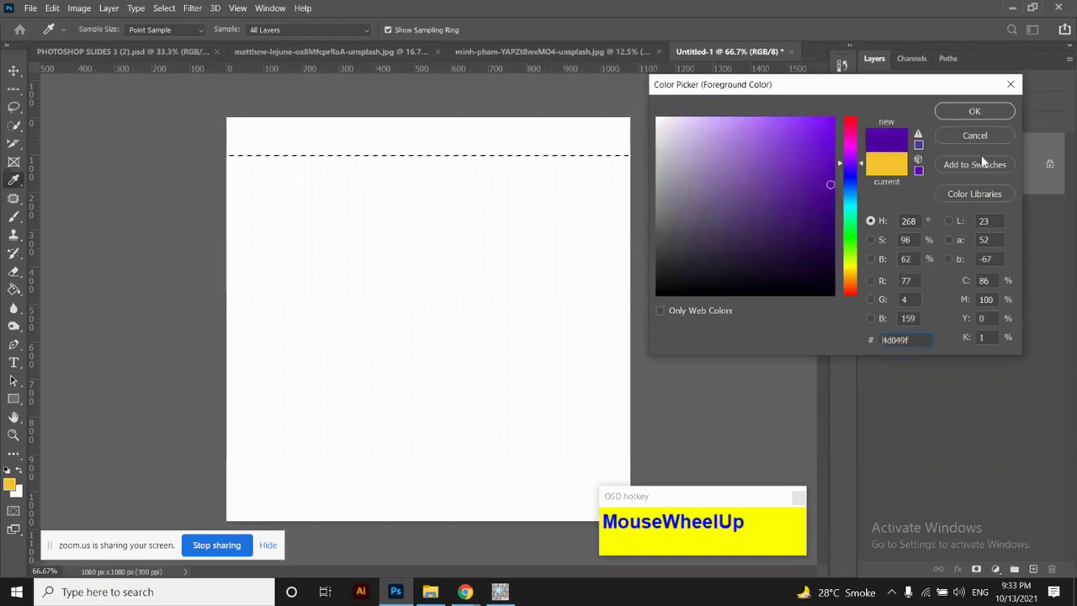
left_click(968, 113)
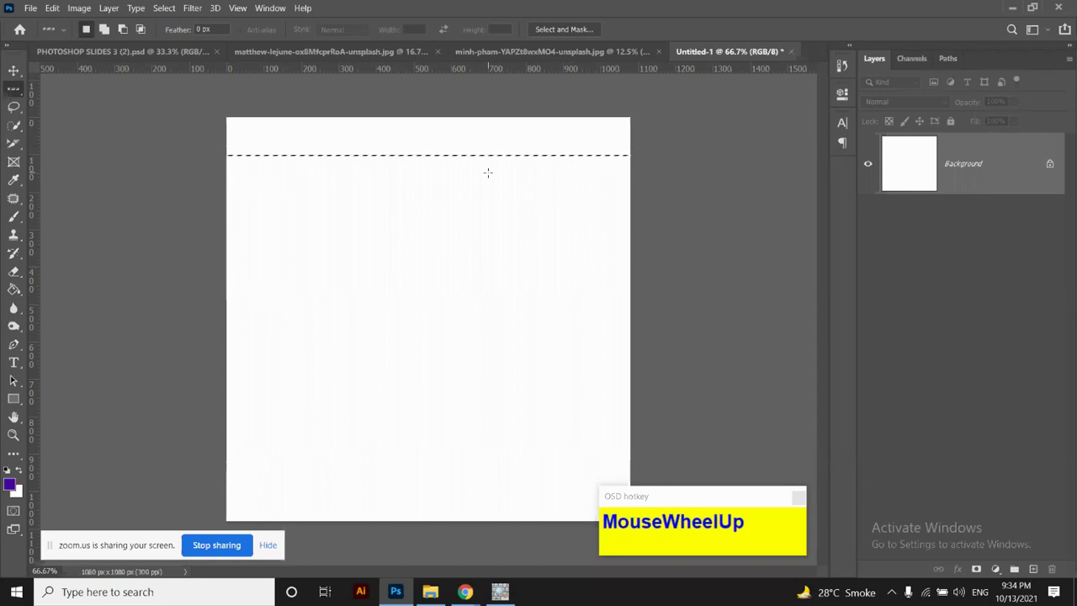
Fill the selected row with the foreground purple, deselect it, and close the OSD hotkey window to inspect the line
key("ctrl+d")
double_click(729, 496)
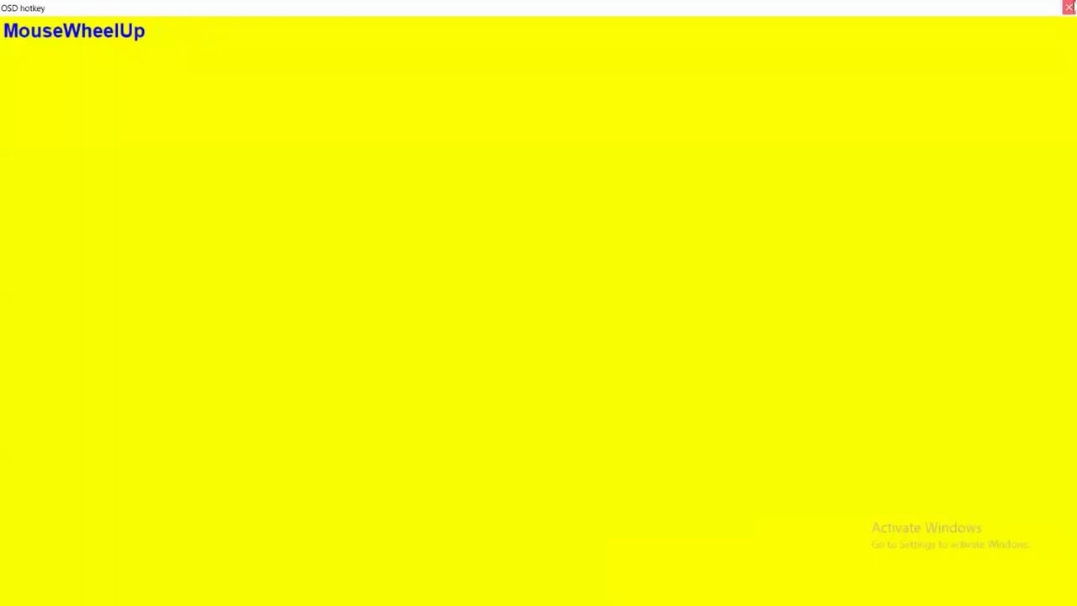
left_click(1073, 6)
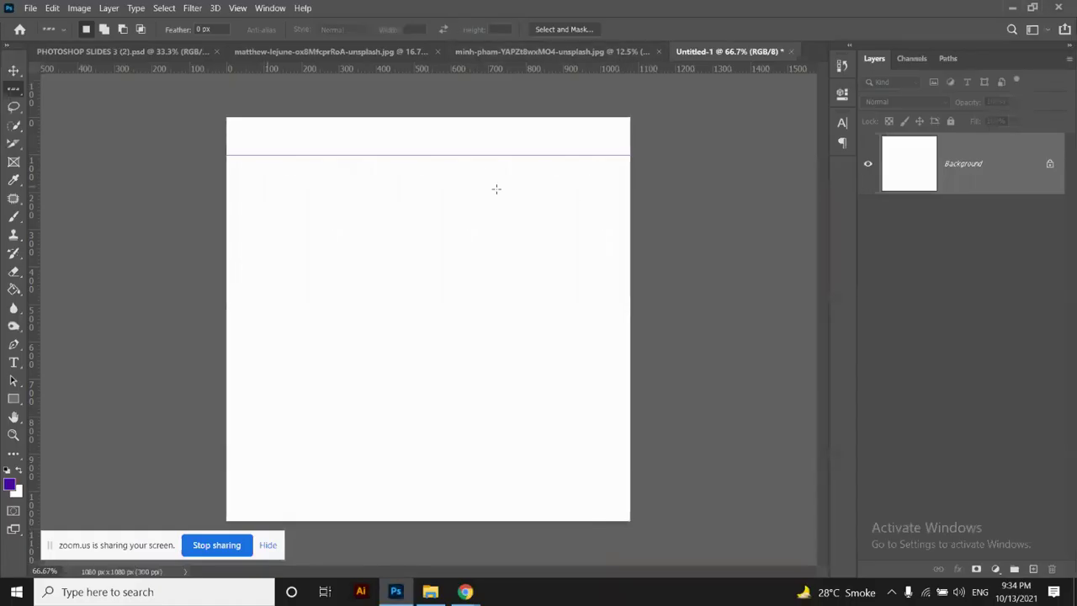
key("ctrl+plus")
key("ctrl+plus")
scroll(496, 196, "up", 8)
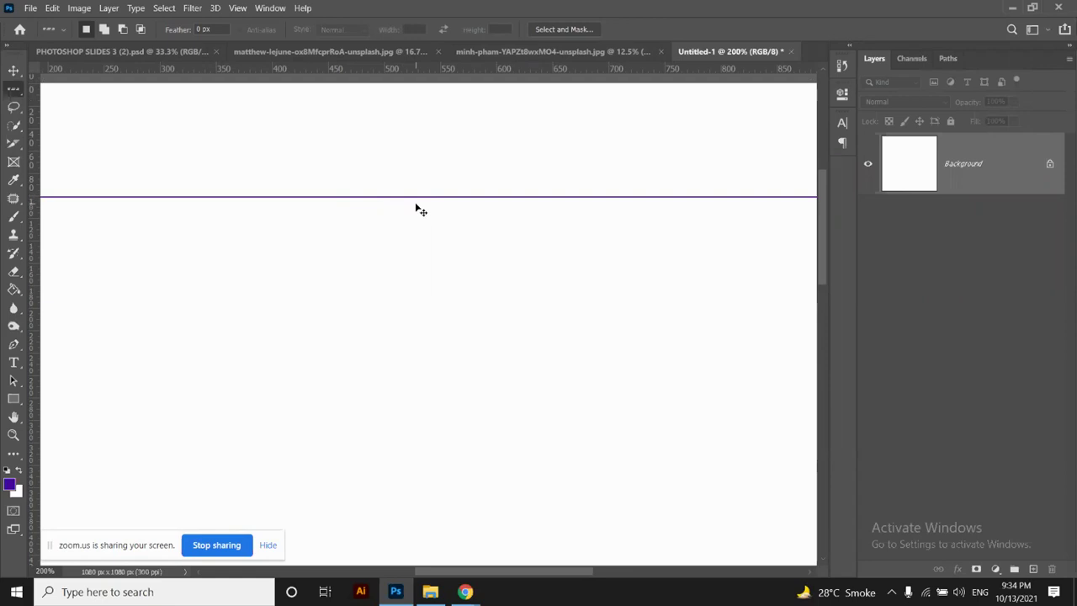
key("ctrl+0")
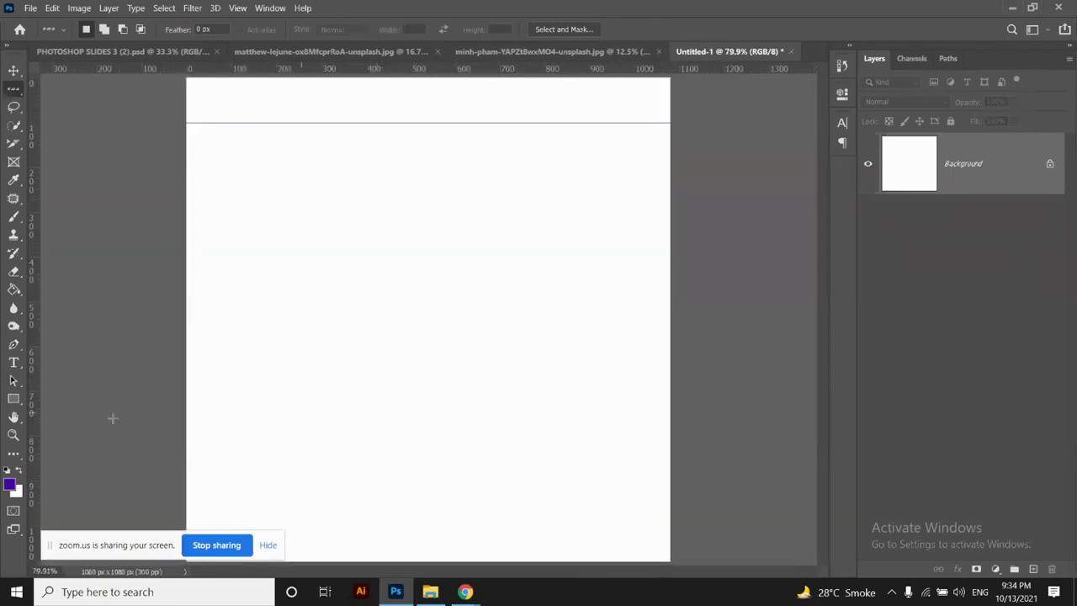
Select a second single row at about 900 px, fill it with the foreground purple, and deselect it
left_click(150, 482)
key("alt+BackSpace")
key("ctrl+d")
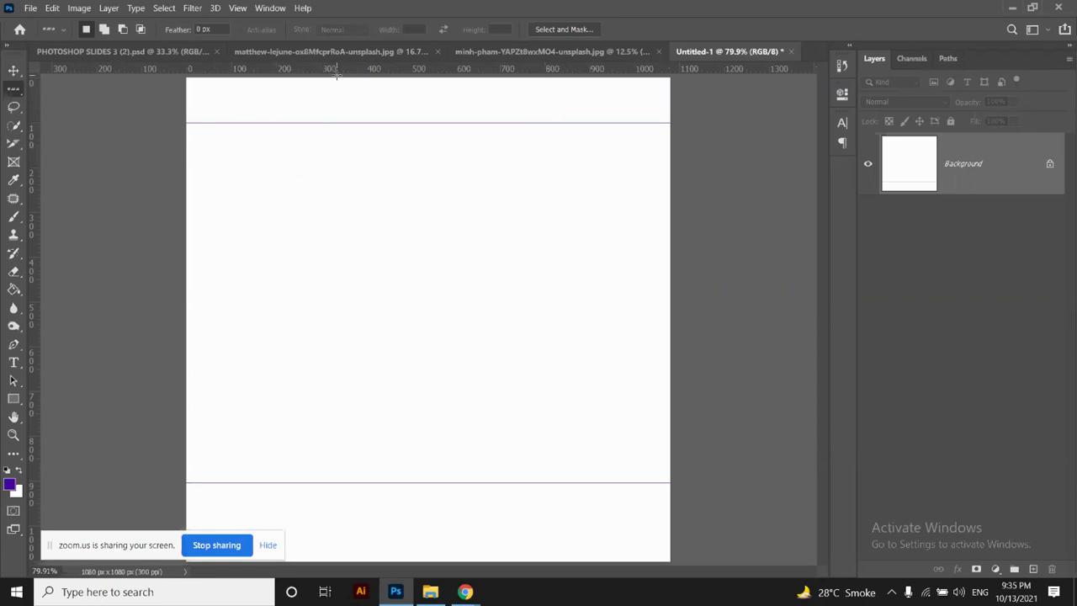
Choose the Single Column Marquee Tool, undo both purple row fills on the background, and return to the Move tool
right_click(13, 90)
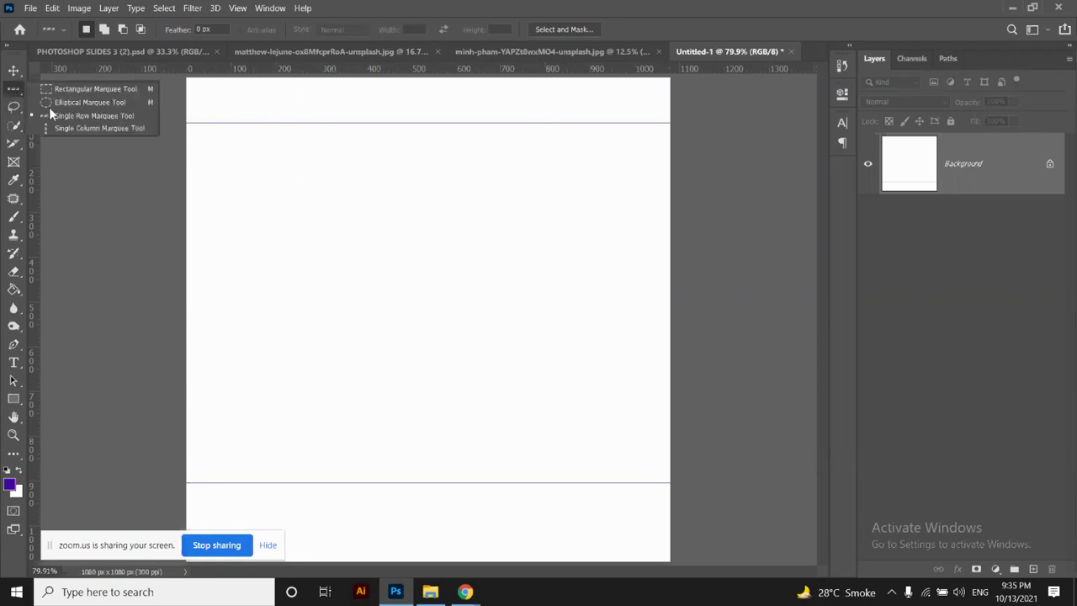
left_click(107, 130)
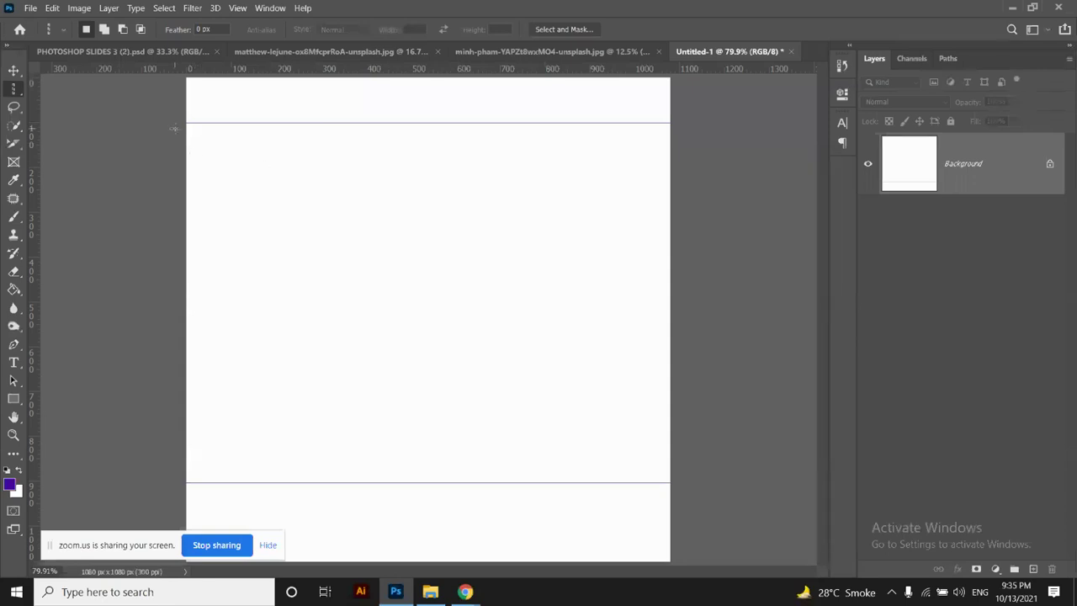
key("ctrl+z")
key("ctrl+z")
left_click(177, 133)
key("ctrl+z")
key("ctrl+z")
left_click(14, 69)
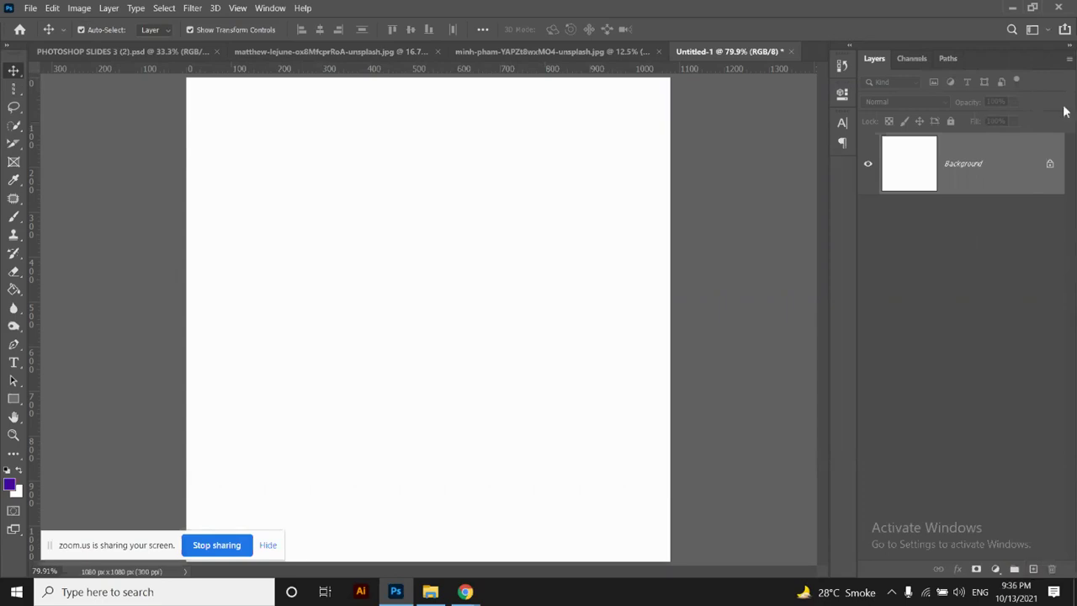
Minimize the open windows to reach the desktop and launch osdHotkey
left_click(1015, 8)
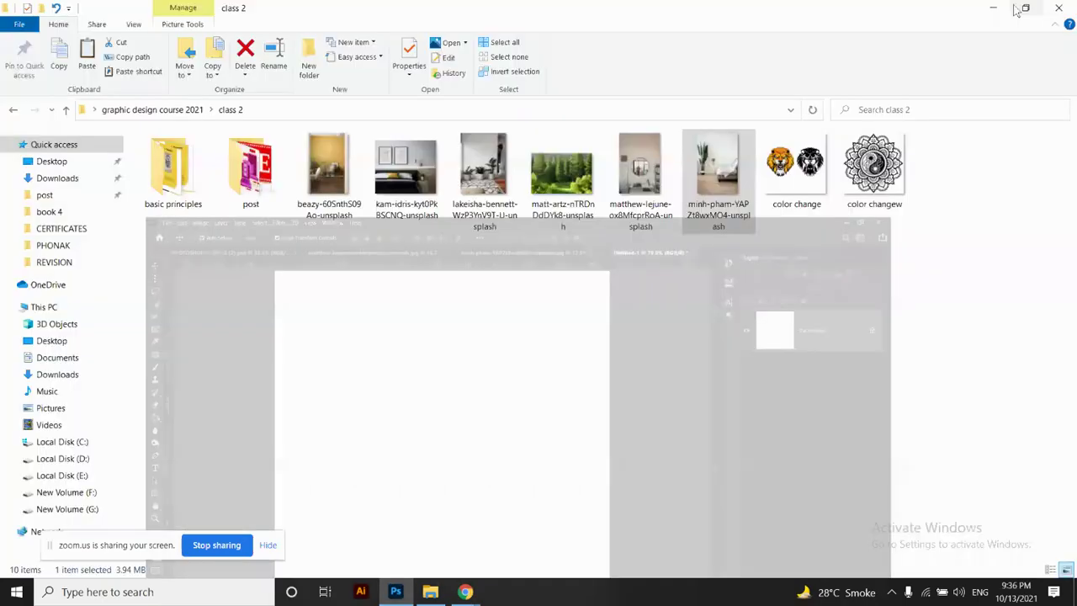
left_click(994, 9)
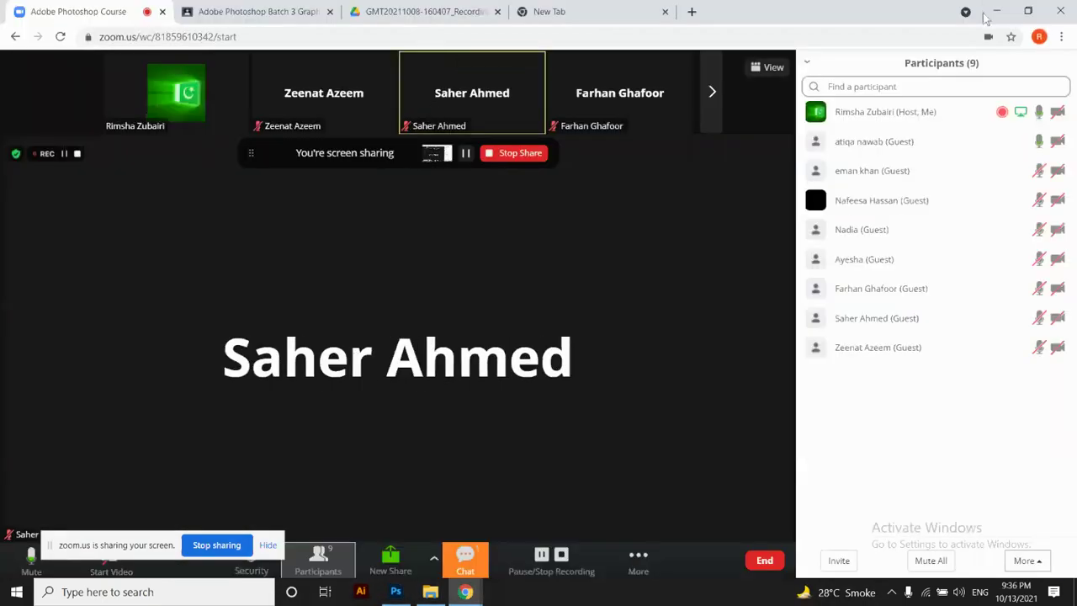
left_click(997, 10)
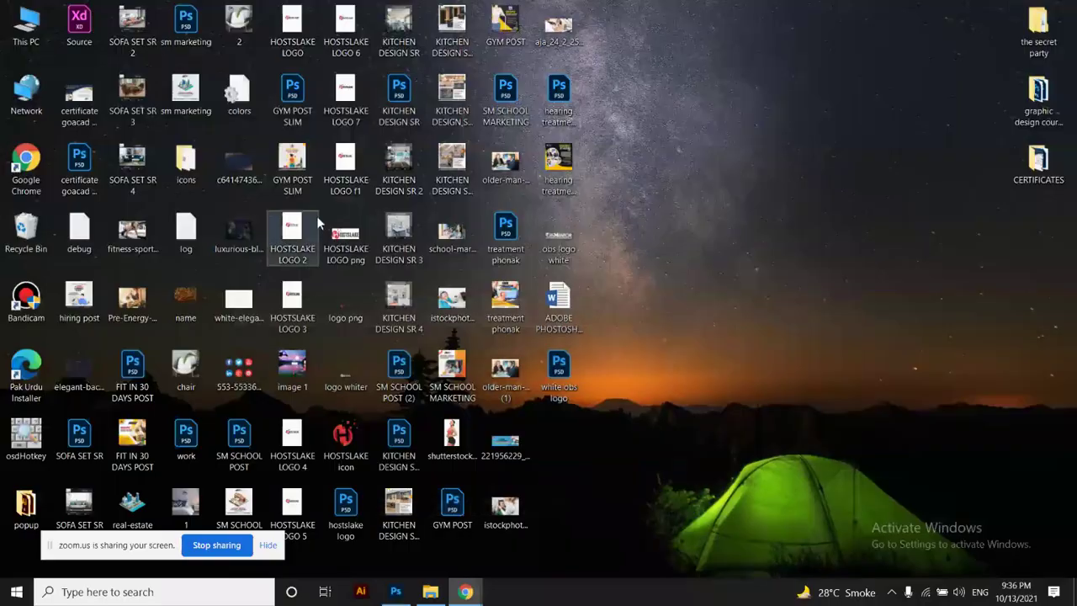
double_click(25, 433)
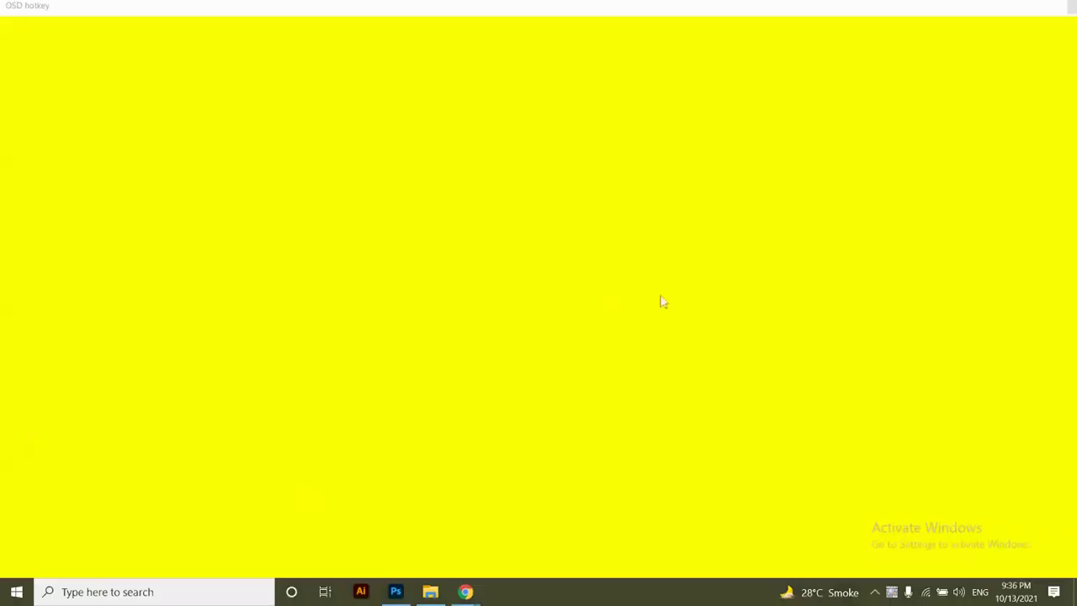
Shrink the OSD hotkey window to a small strip, switch back to Photoshop, and place it over the canvas's lower edge
left_click(1038, 5)
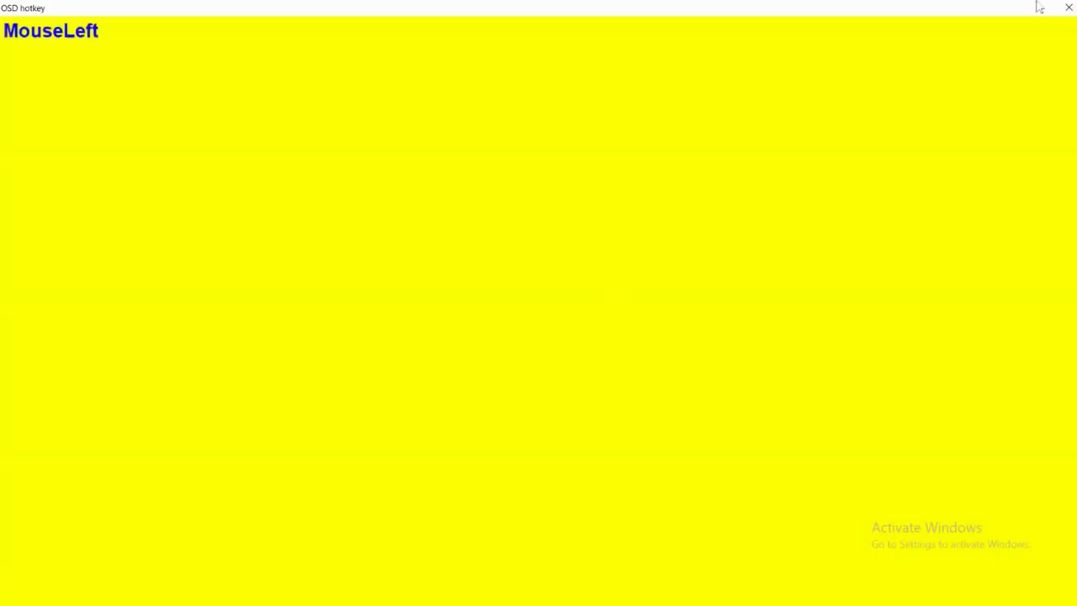
mouse_move(916, 150)
left_mouse_down()
mouse_move(911, 14)
mouse_move(852, 8)
left_mouse_up()
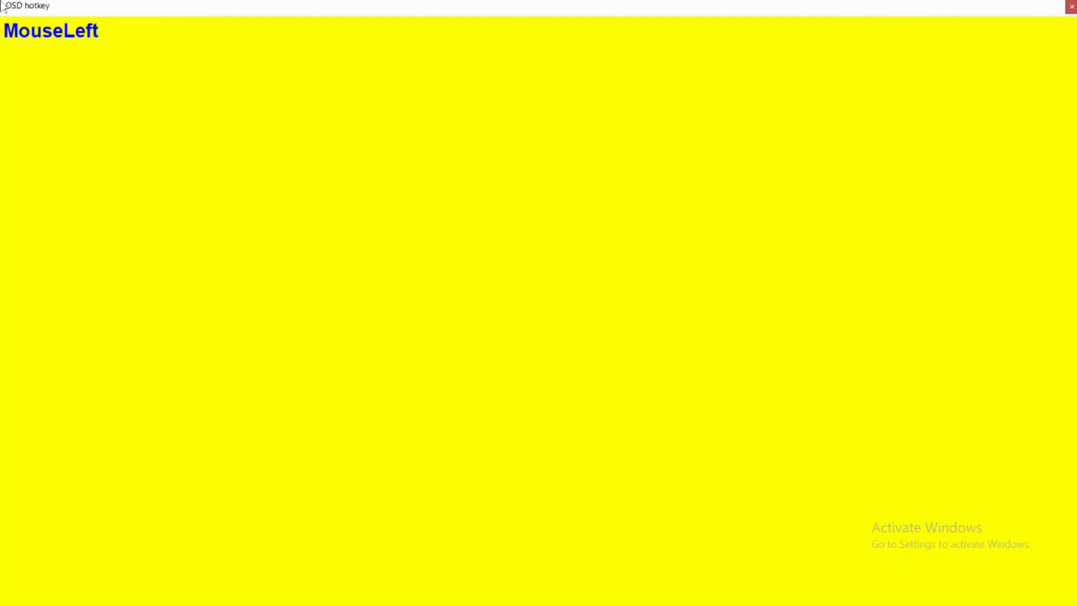
left_click_drag(4, 7, 312, 154)
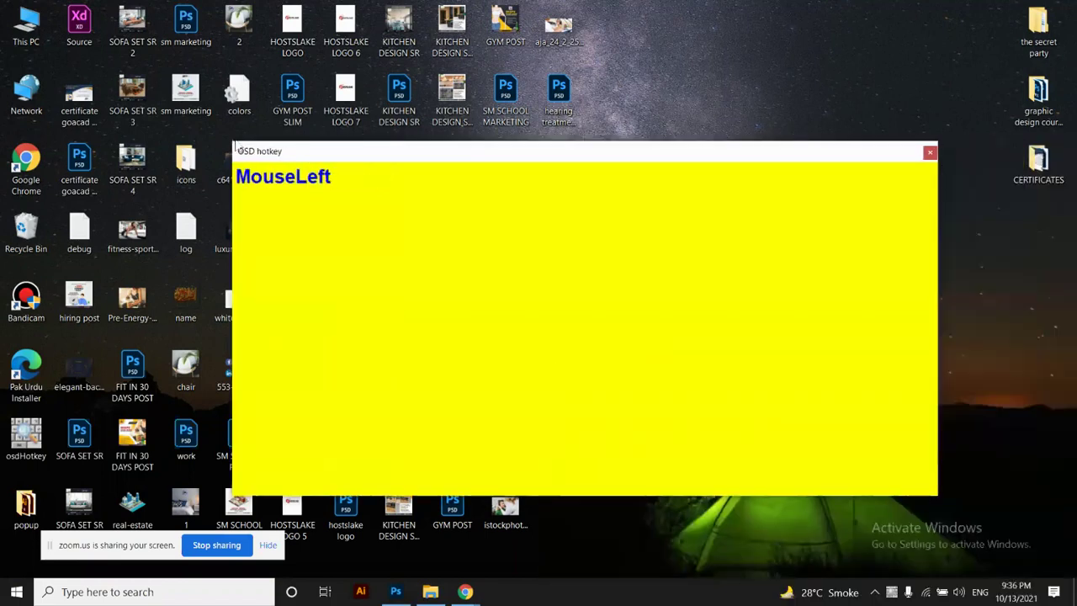
left_click_drag(234, 145, 725, 444)
left_click(396, 592)
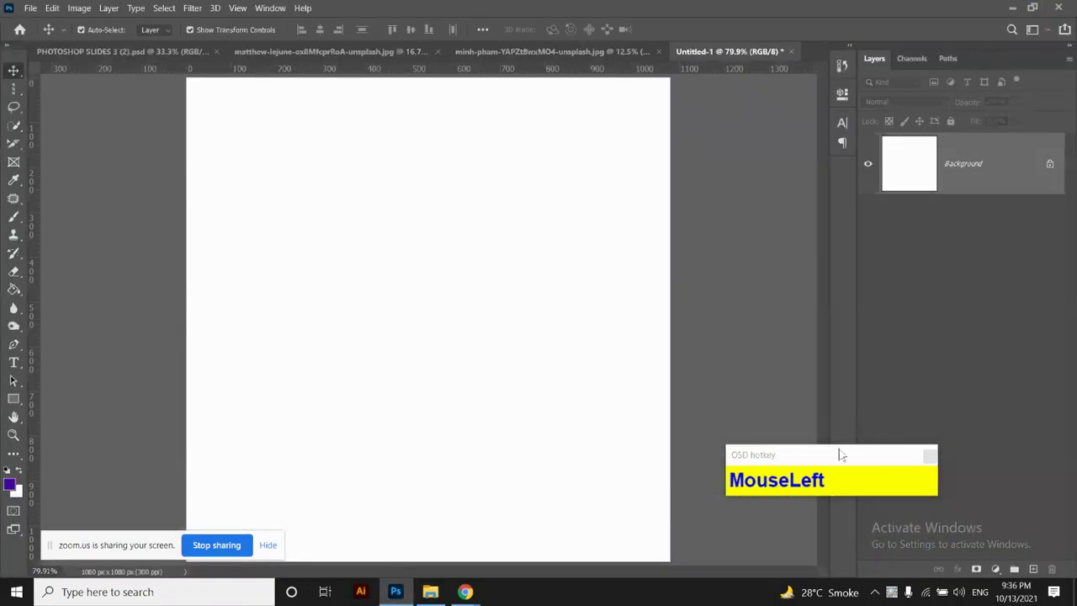
left_click_drag(839, 450, 683, 518)
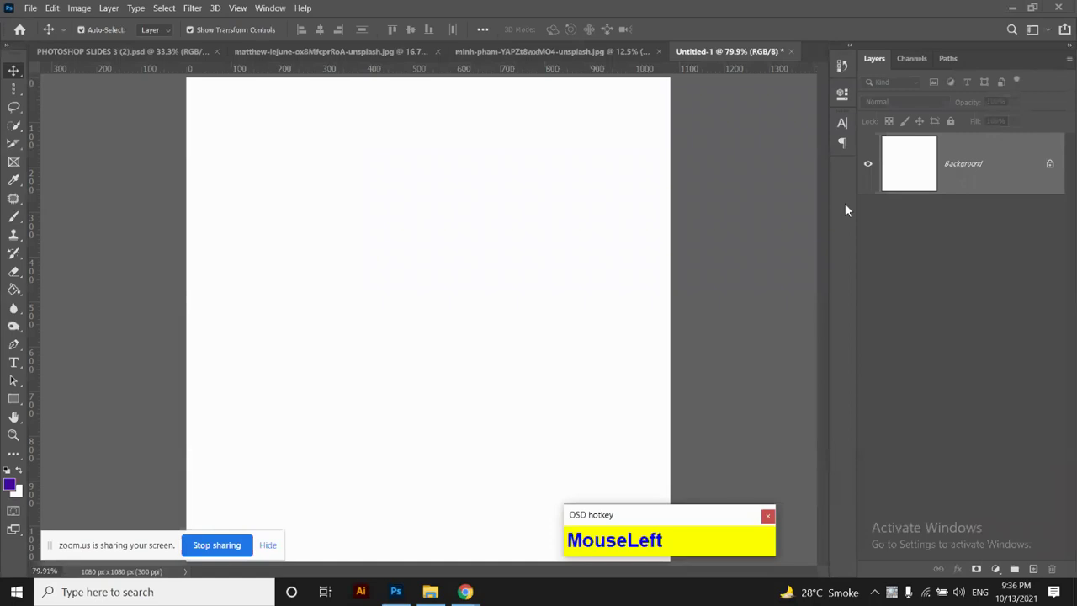
Create a new layer above the Background in Normal mode at 100% opacity
key("shift")
key("ctrl")
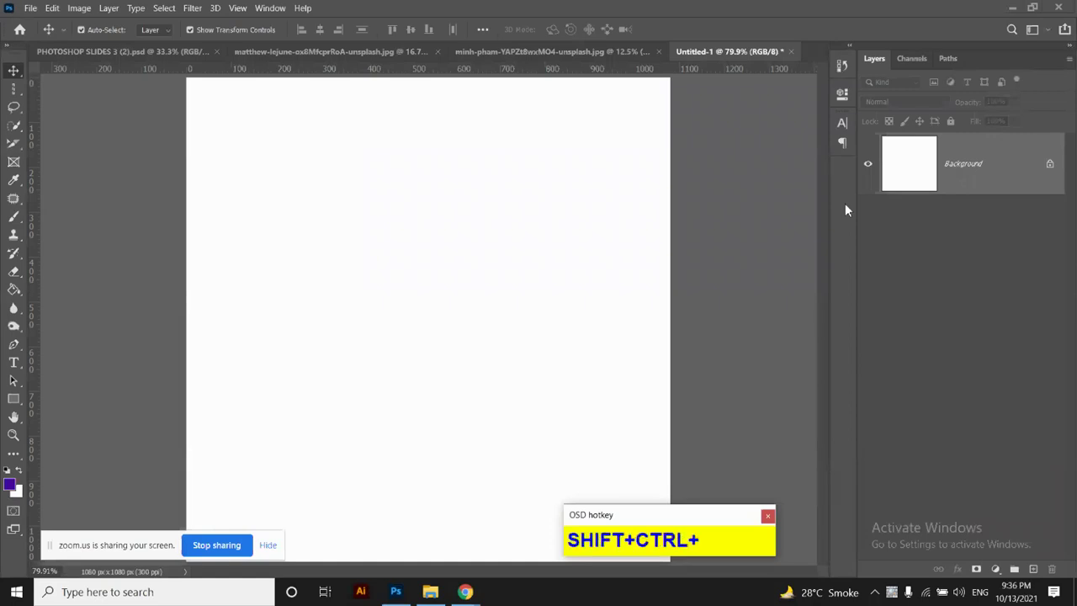
key("ctrl+shift+n")
left_click(974, 159)
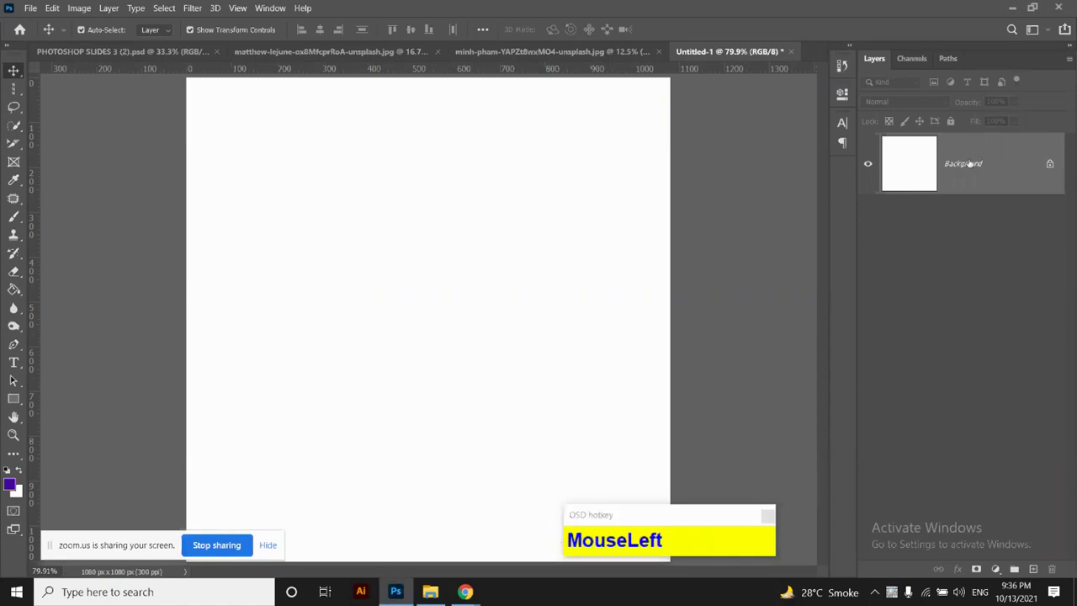
key("shift")
key("ctrl")
key("ctrl+shift+n")
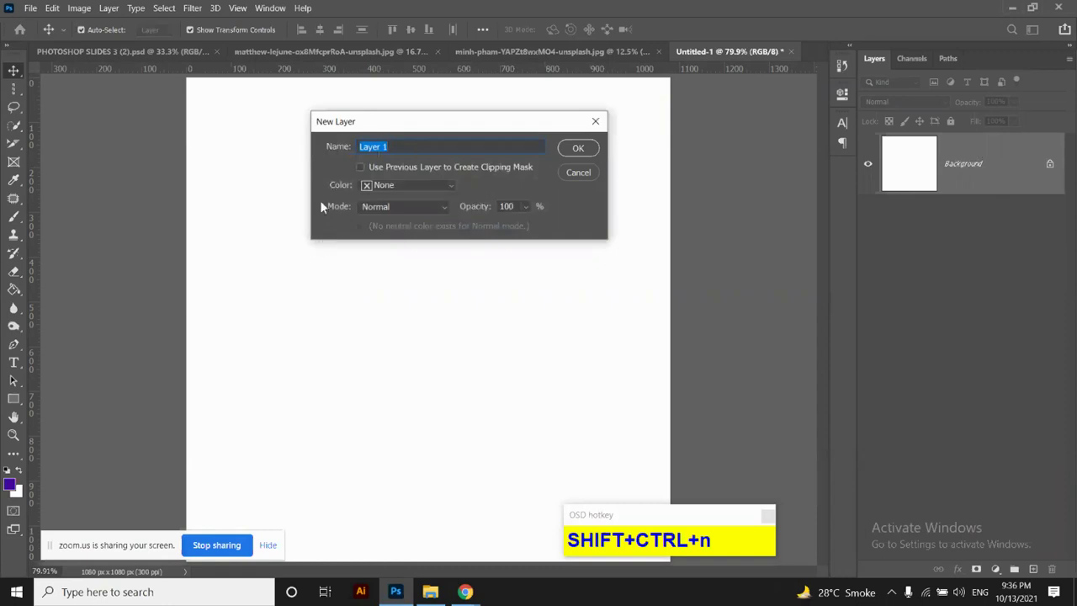
left_click(578, 150)
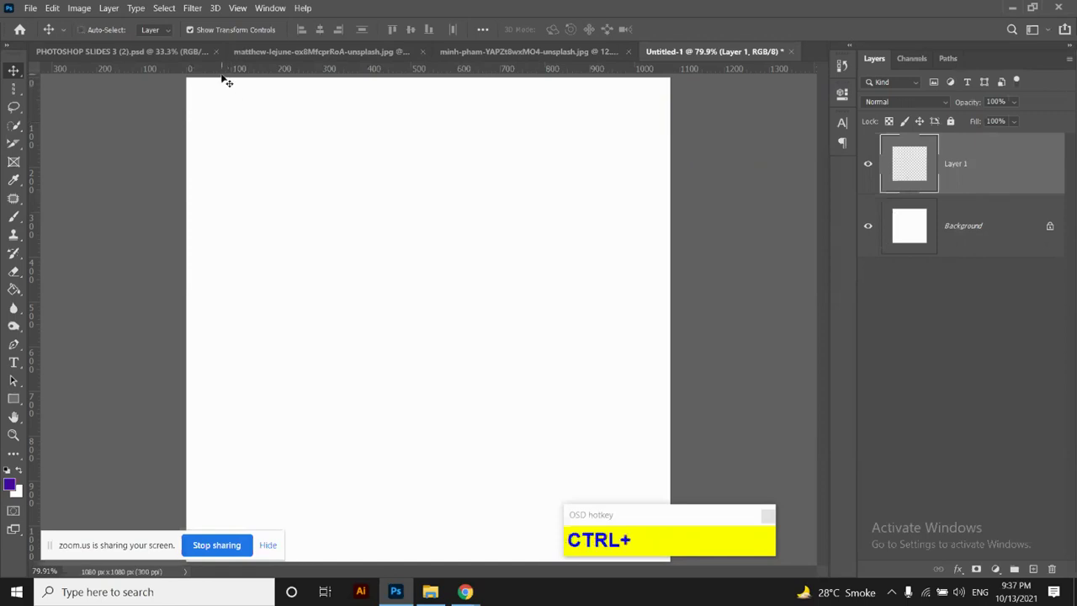
Hide and show the rulers again, and choose Pixels as the ruler unit
key("ctrl+r")
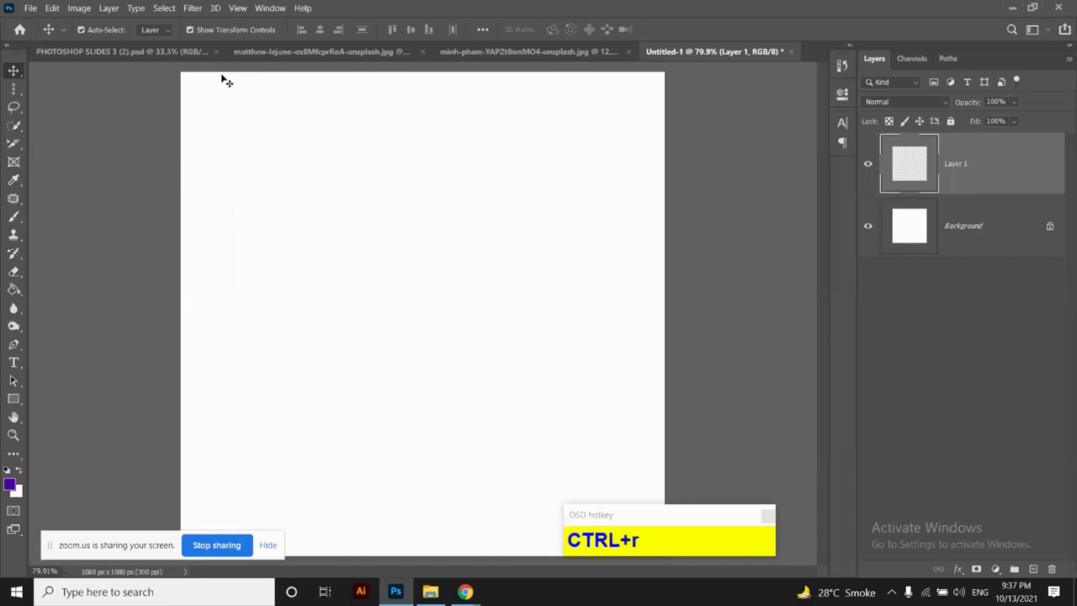
key("ctrl+r")
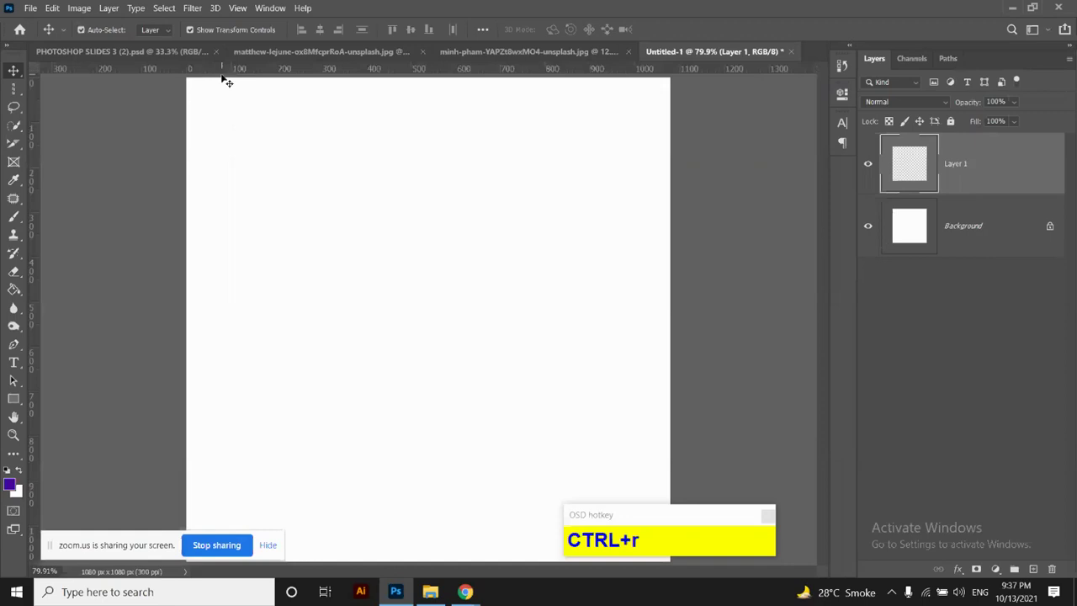
right_click(446, 72)
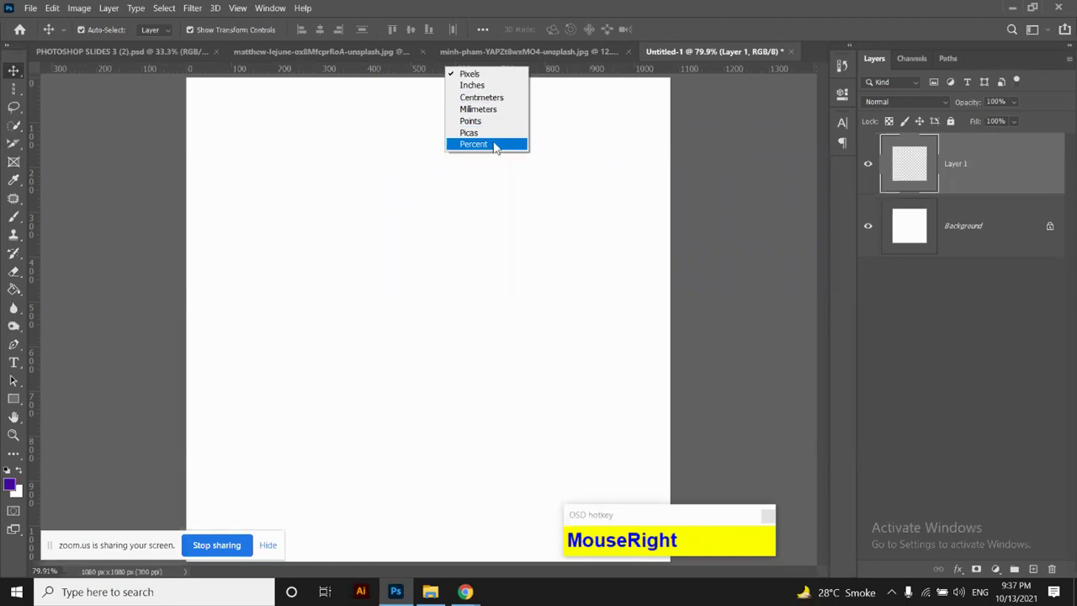
left_click(497, 77)
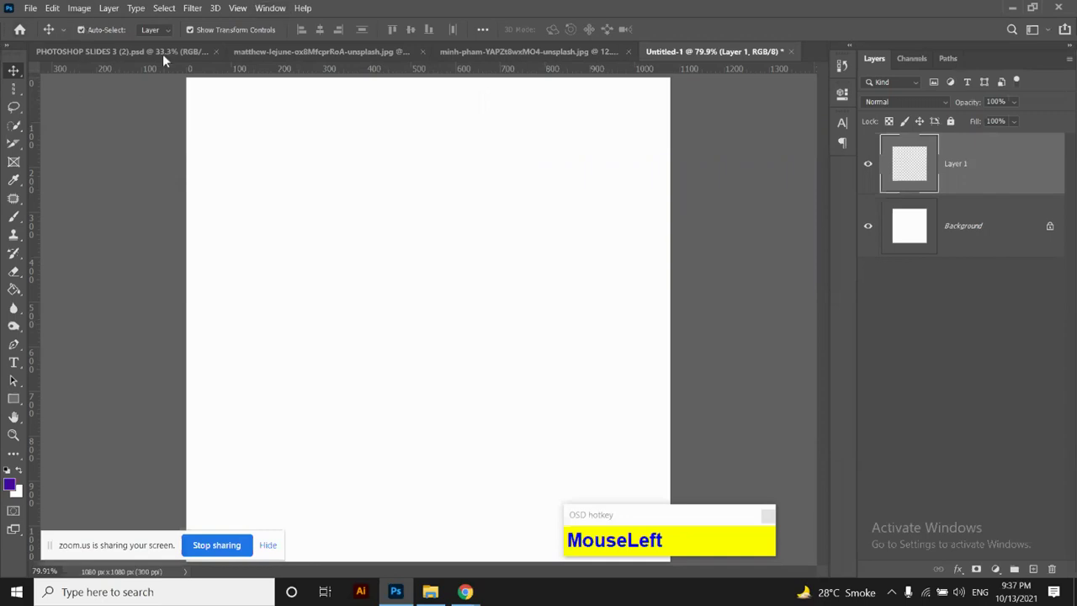
Select a single row at about 100 px on the new layer with the Single Row Marquee Tool
left_click(14, 87)
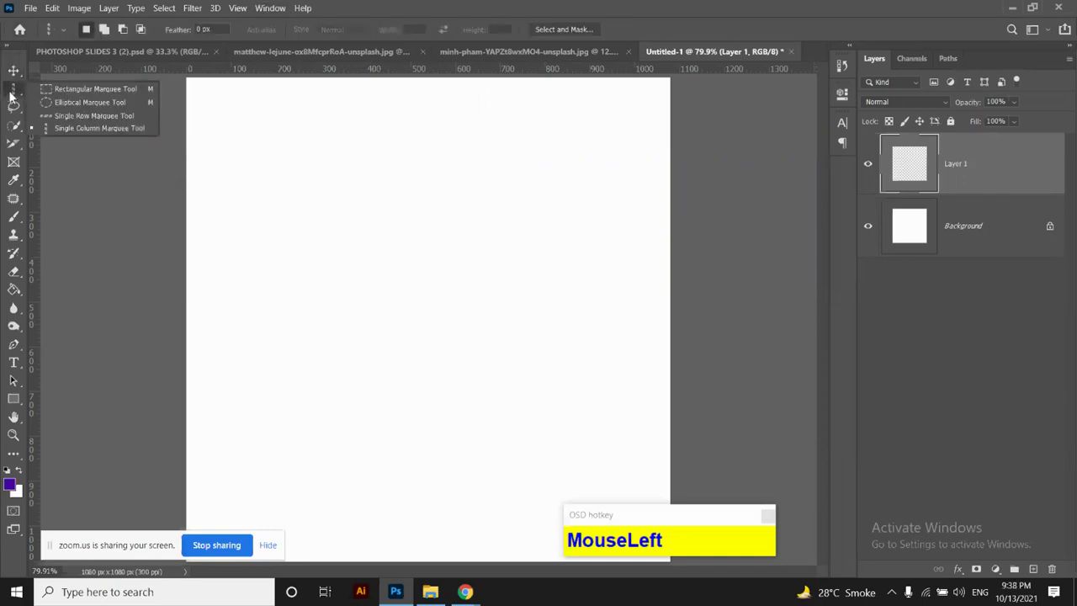
left_click(121, 117)
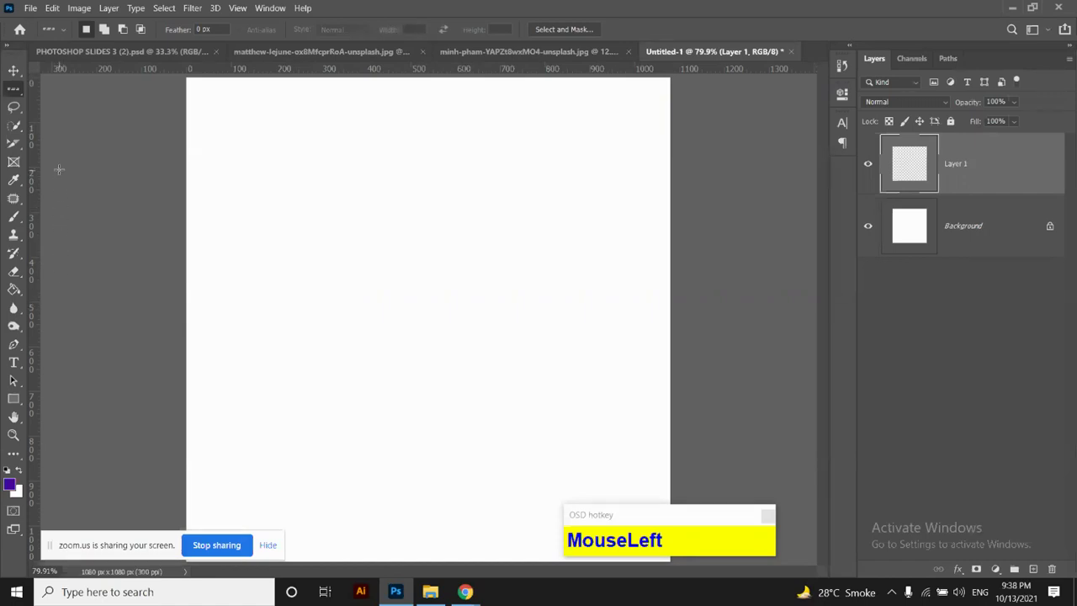
left_click(62, 123)
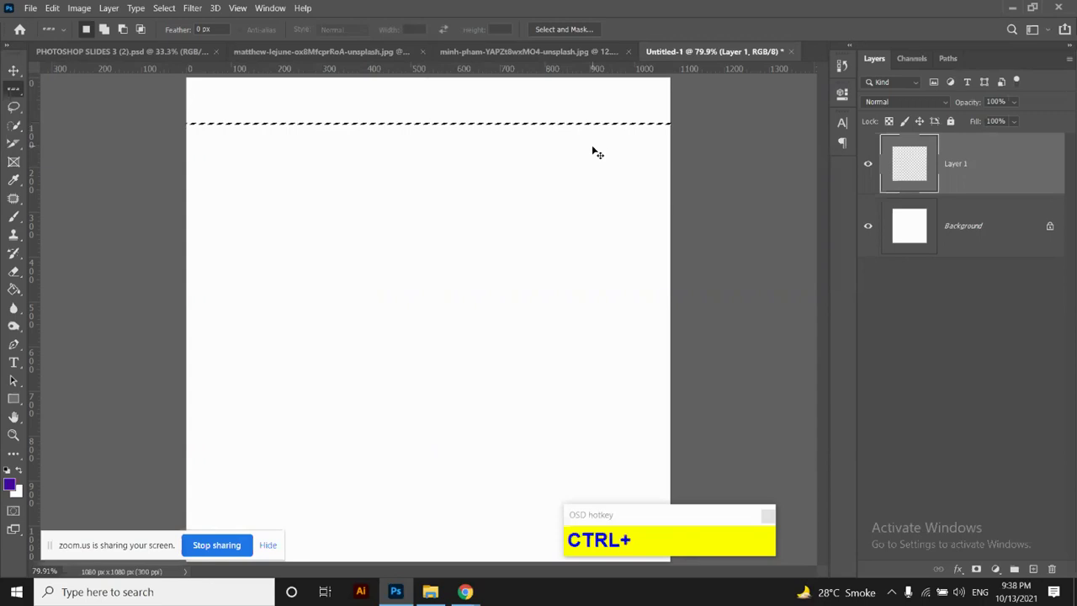
Set the Single Row Marquee Tool to Add to selection and select two rows at about 185 px and 355 px
key("ctrl+plus")
key("ctrl+plus")
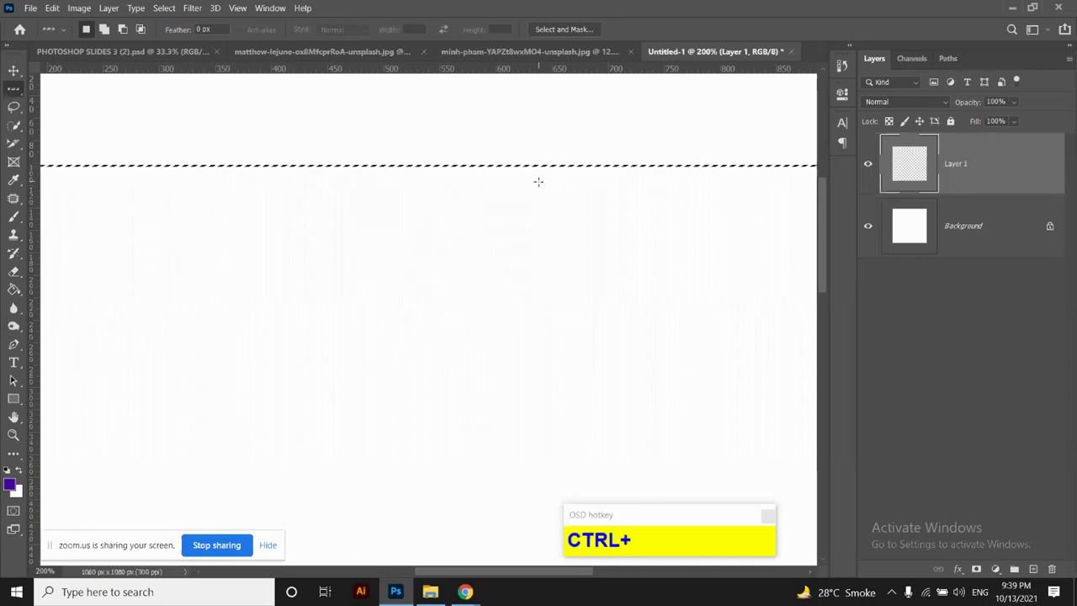
key("ctrl+0")
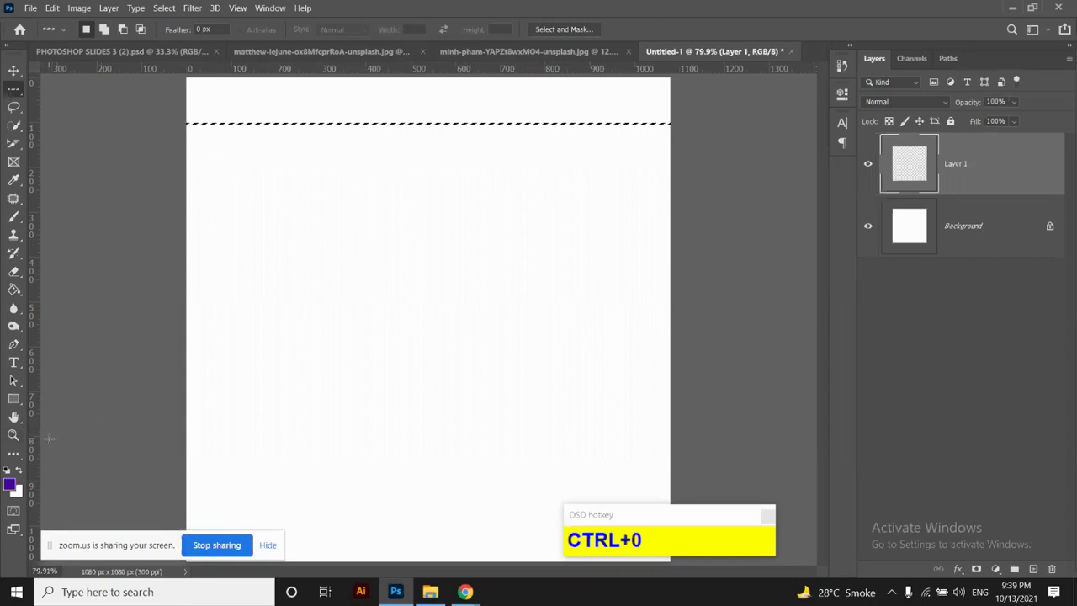
left_click(104, 31)
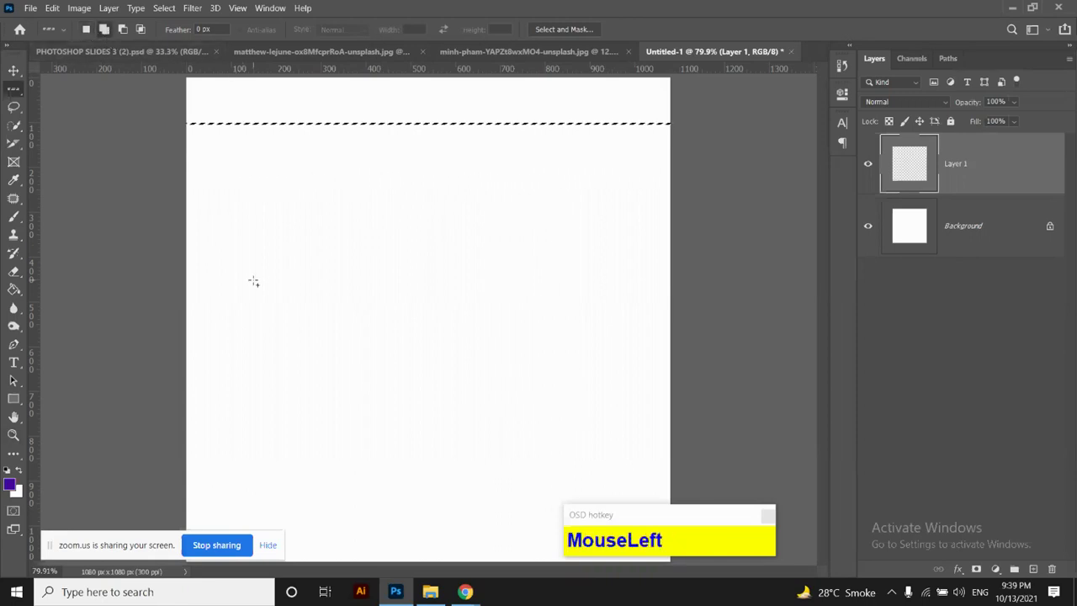
left_click(243, 215)
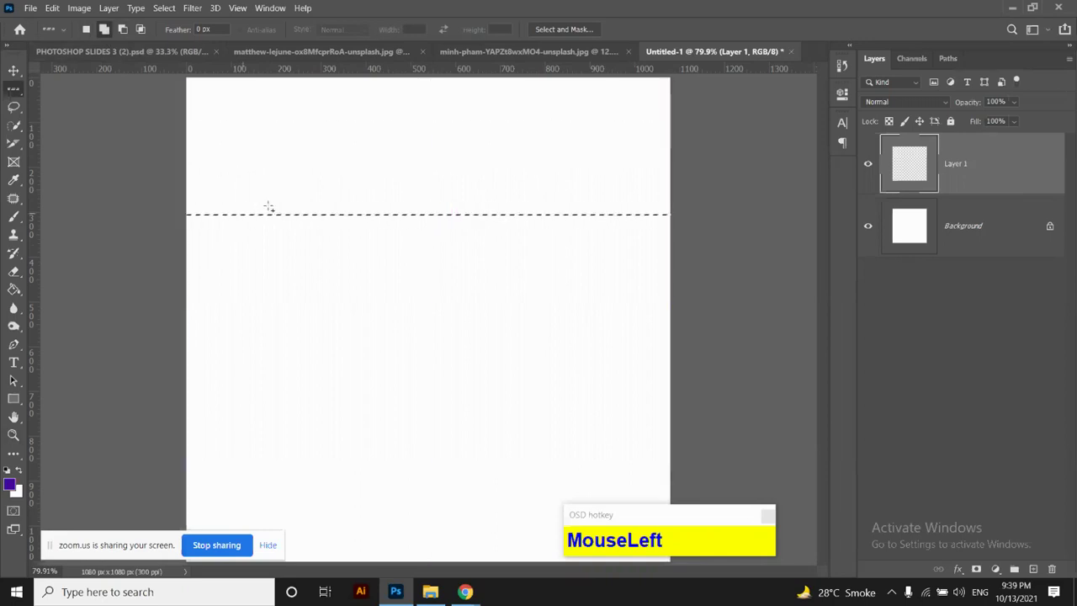
key("ctrl+z")
left_click(270, 211, "shift")
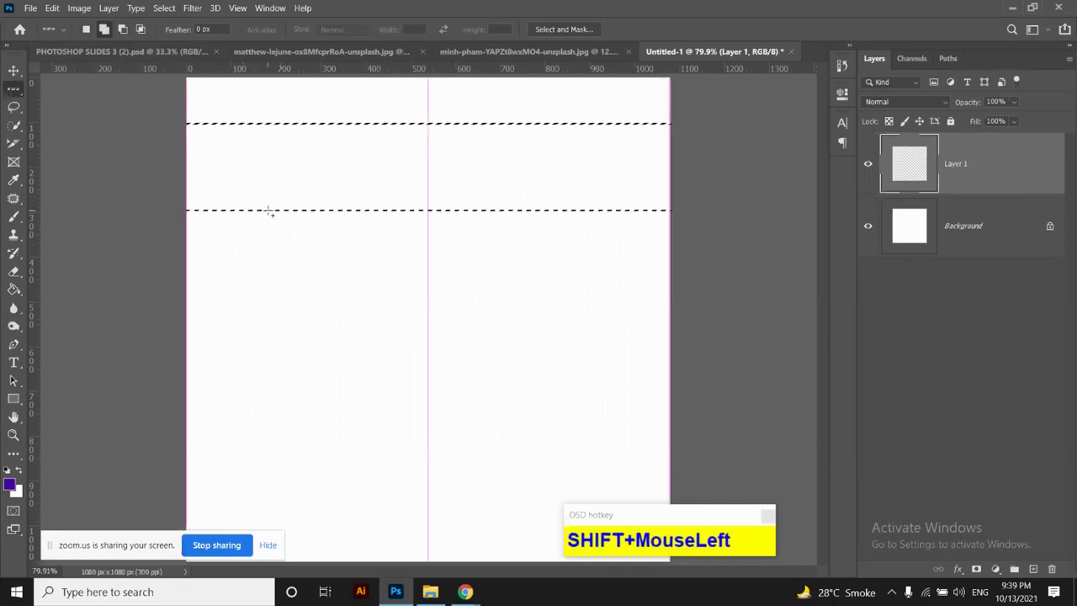
left_click(269, 160)
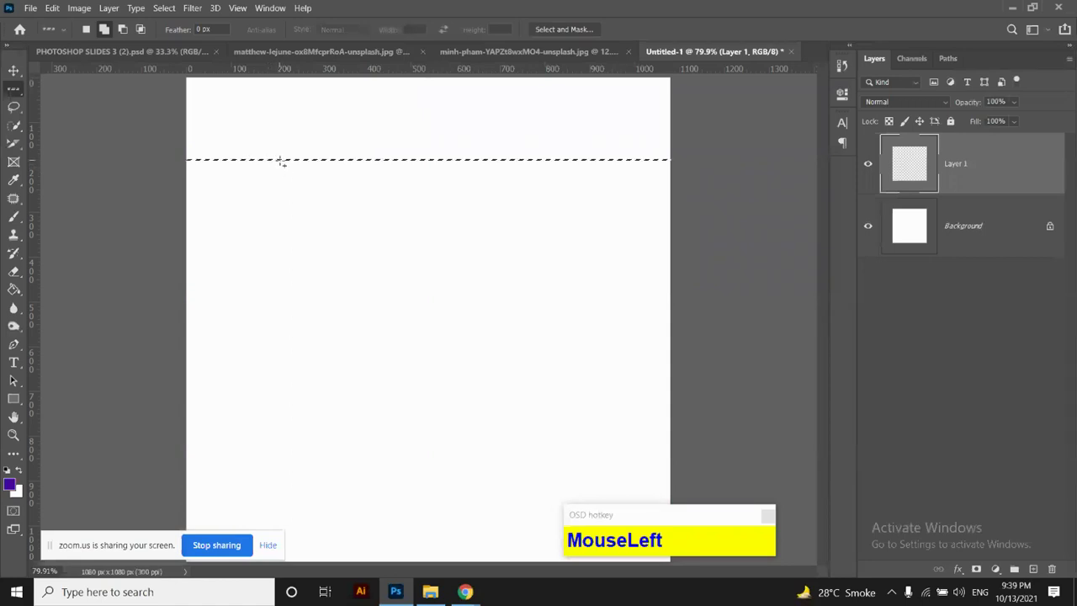
left_click_drag(229, 195, 343, 238, "shift")
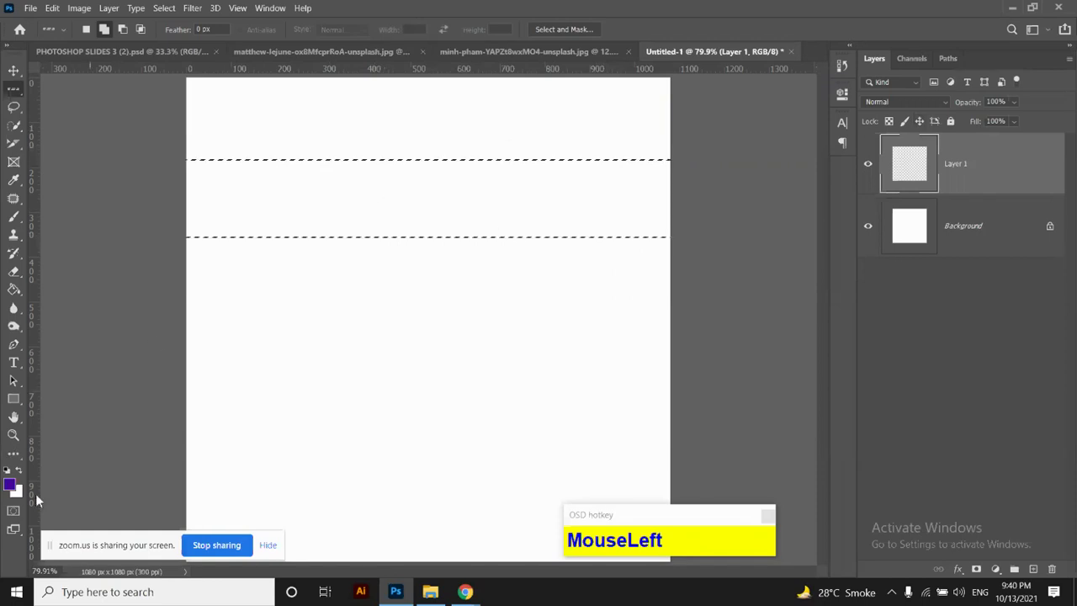
Choose a slightly brighter purple as the foreground color
left_click(11, 487)
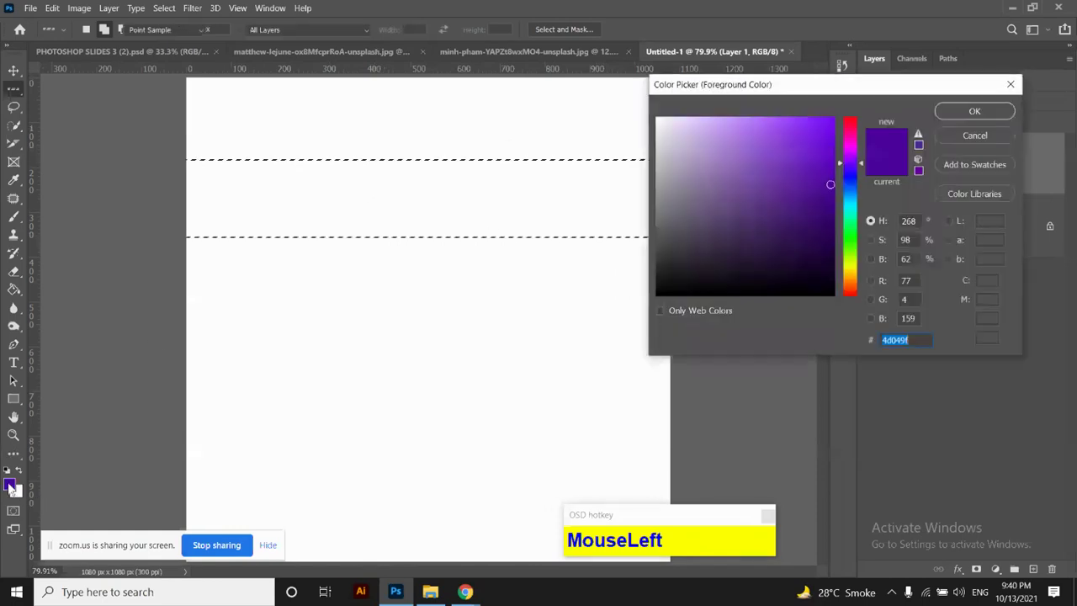
mouse_move(821, 201)
left_mouse_down()
mouse_move(803, 176)
mouse_move(819, 162)
left_mouse_up()
left_click(976, 113)
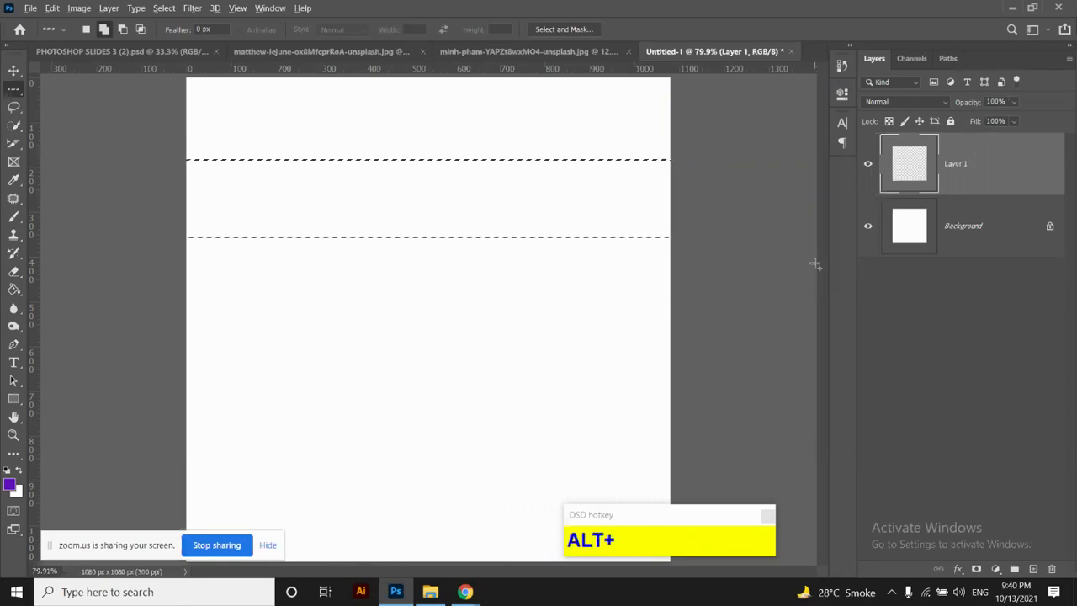
Try to fill the two selected rows with the foreground purple
key("alt+BackSpace")
key("ctrl+z")
key("ctrl+z")
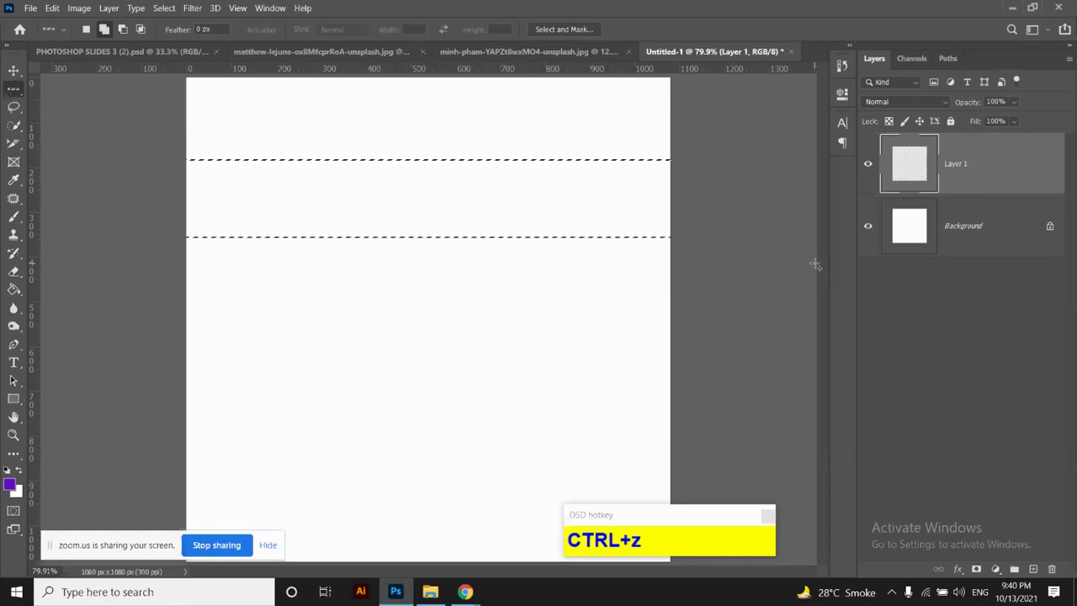
key("ctrl+z")
Try to select single rows at about 135 px and 275 px and fill them with the foreground color
left_click(409, 140)
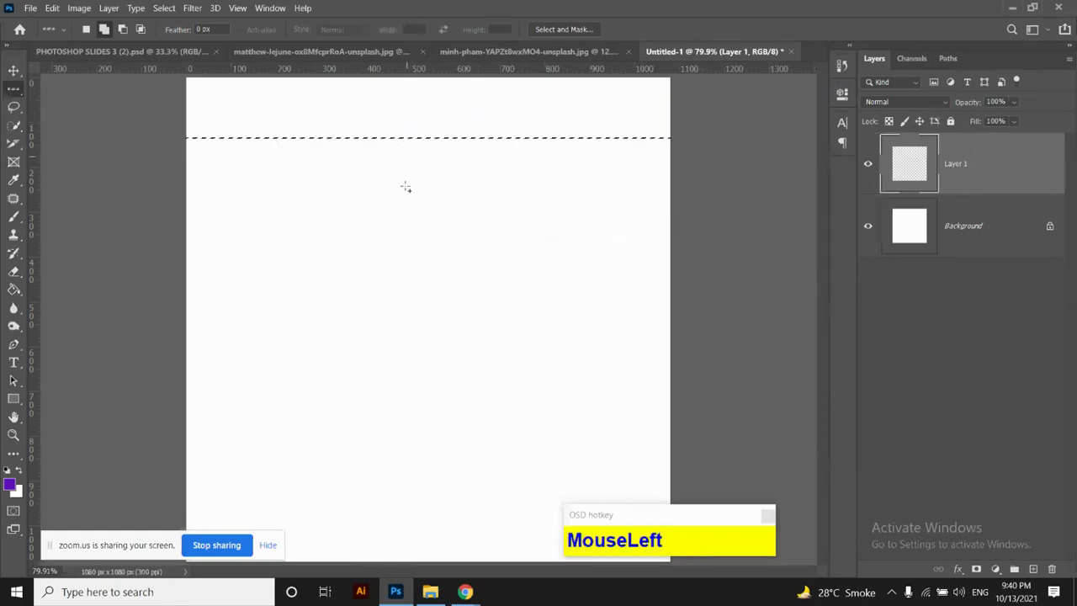
left_click_drag(405, 202, 646, 203)
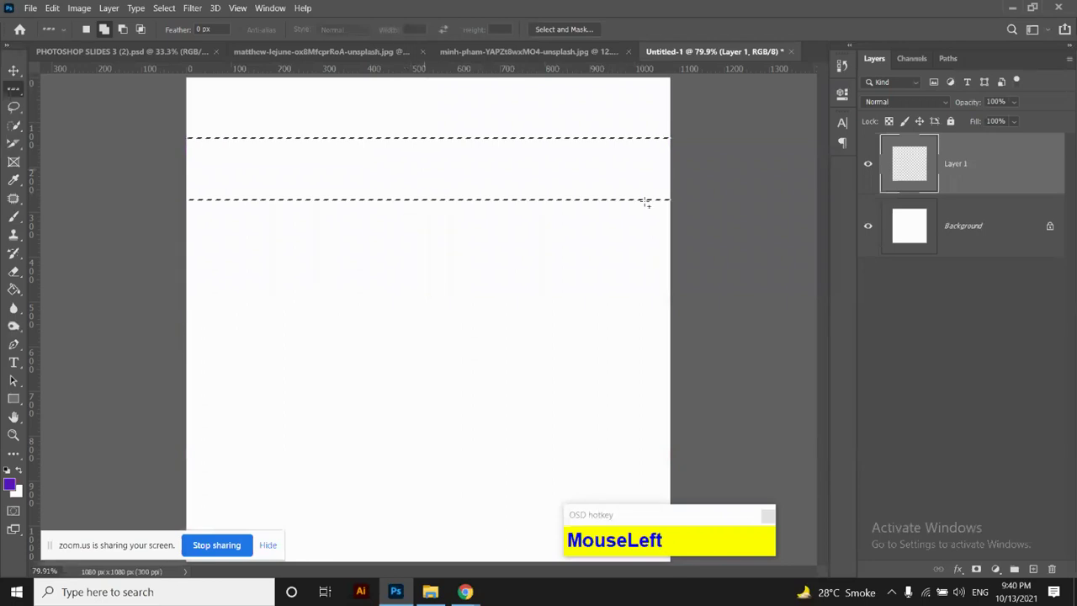
key("BackSpace")
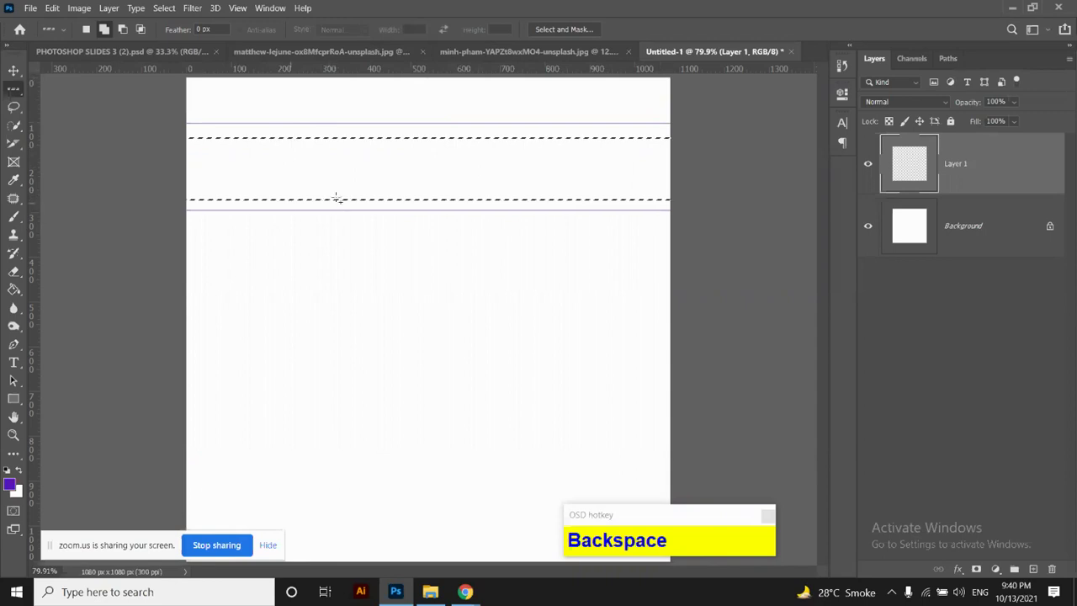
key("ctrl+z")
key("ctrl+z")
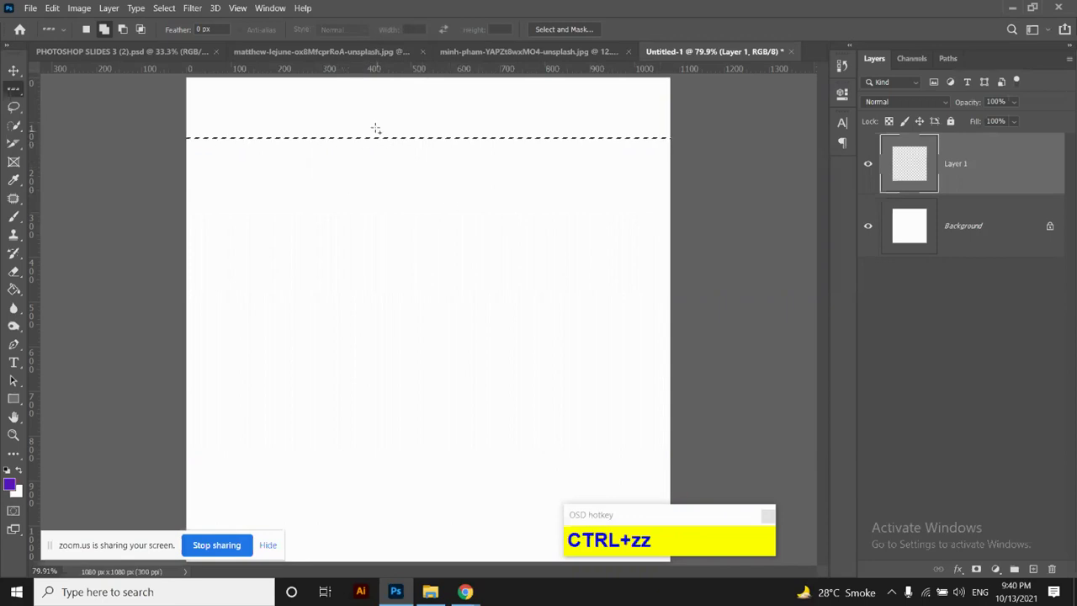
Undo the previous row selections and try to fill a single row at about 105 px with the foreground color
left_click_drag(378, 139, 378, 166)
key("ctrl+z")
key("ctrl+z")
left_click(56, 126)
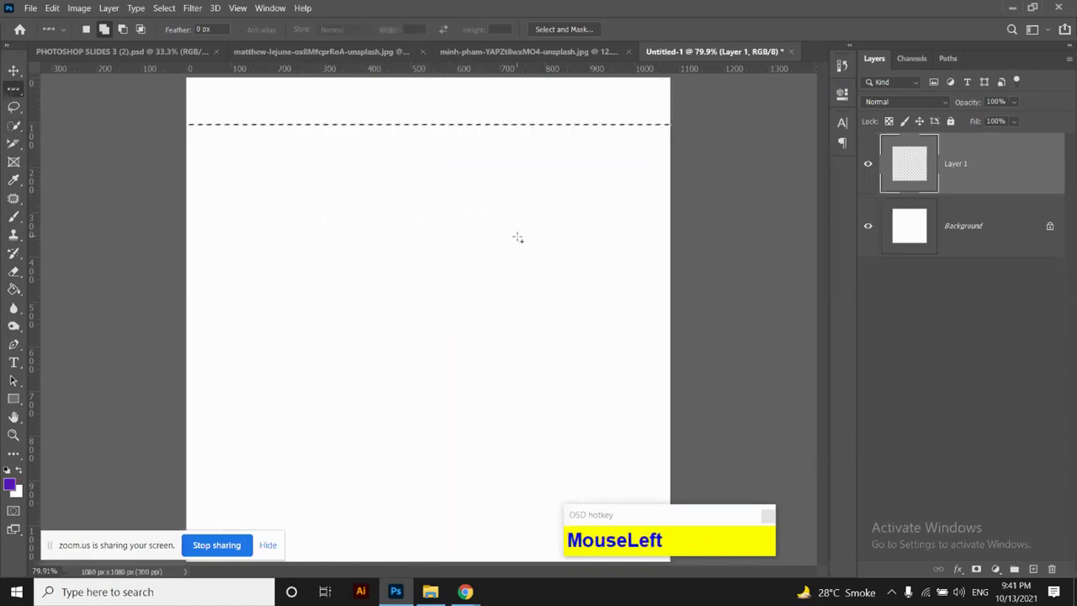
key("BackSpace")
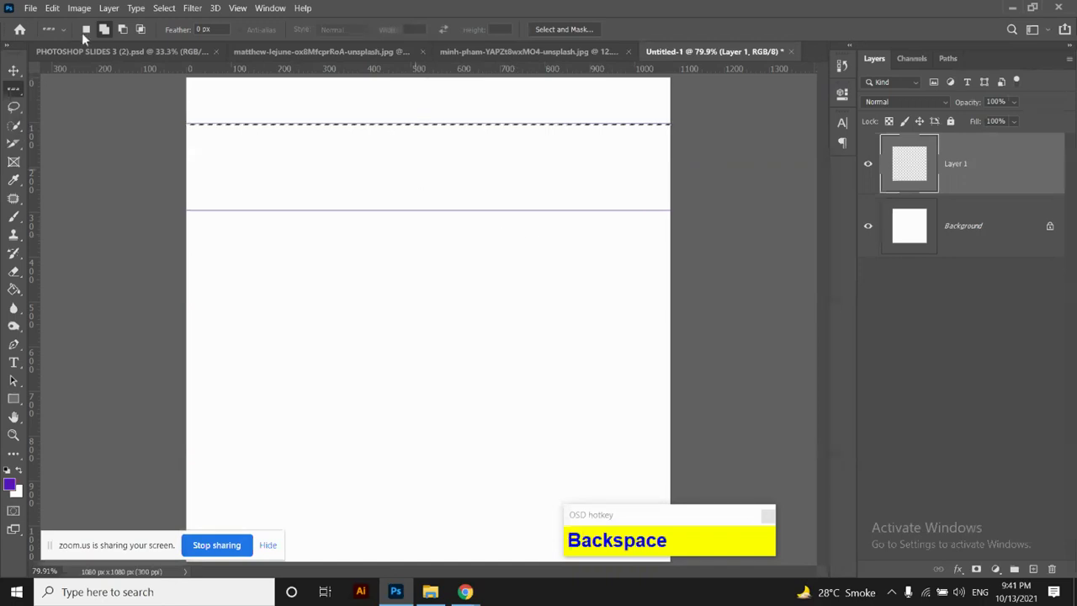
Close the untitled document without saving and create a new one from the recent 1080 x 1080 px, 300 ppi preset
left_click(793, 52)
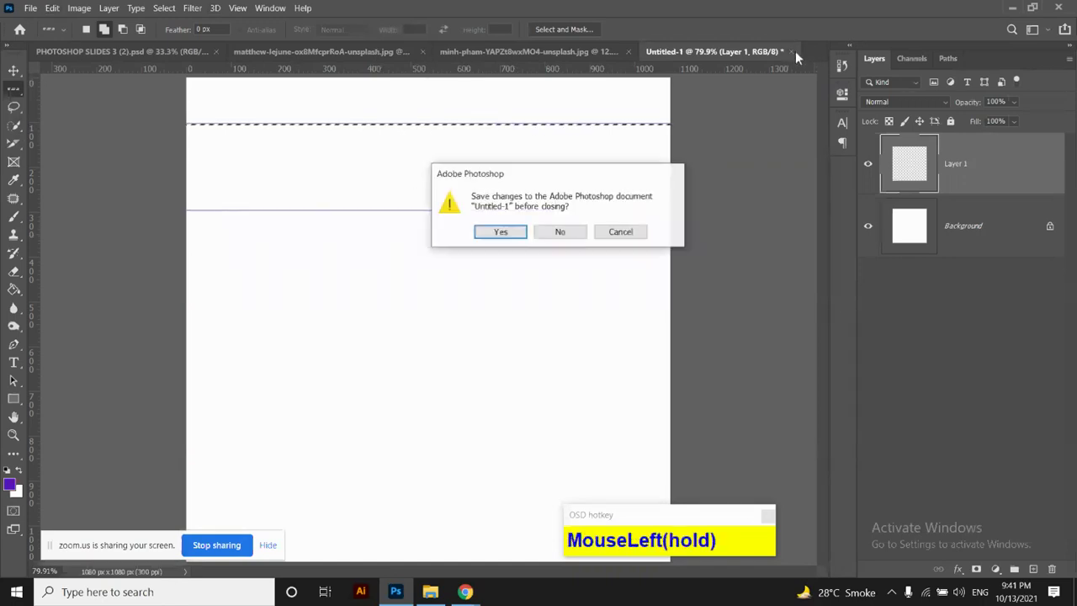
left_click(560, 231)
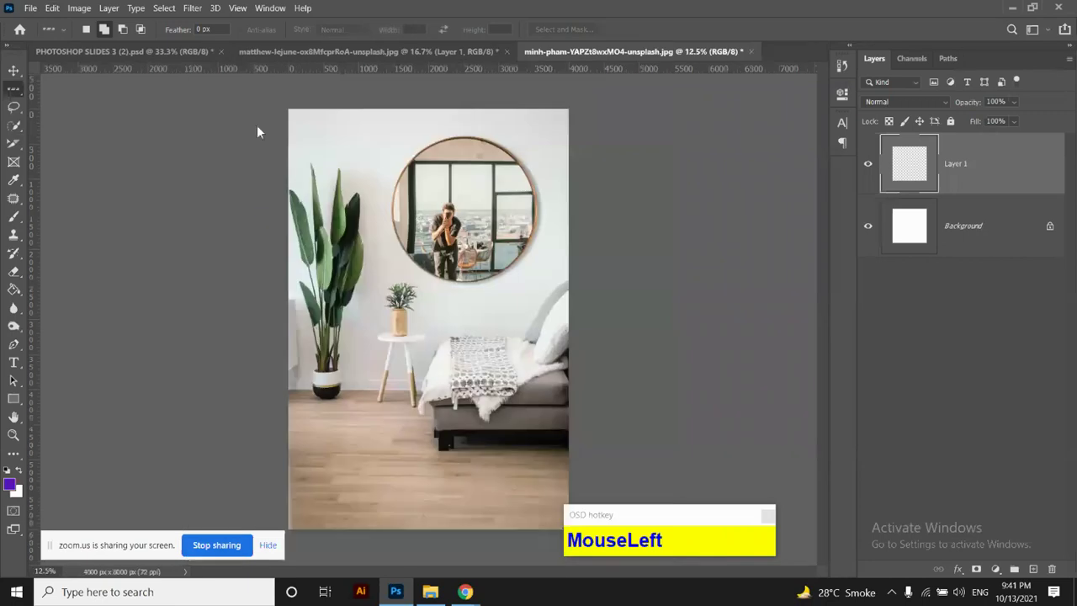
left_click(29, 7)
left_click(38, 23)
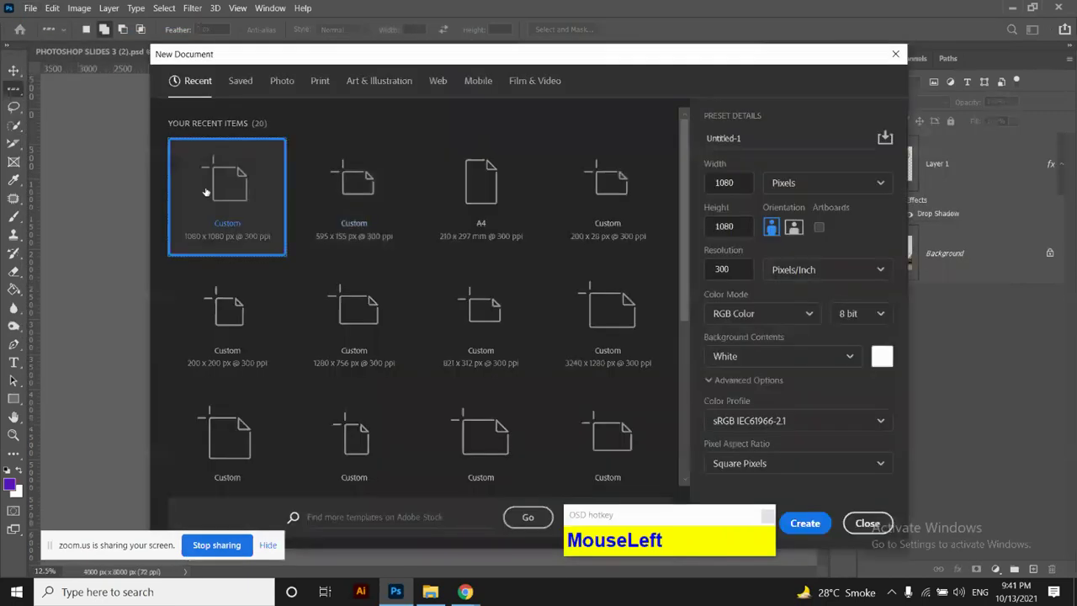
double_click(206, 194)
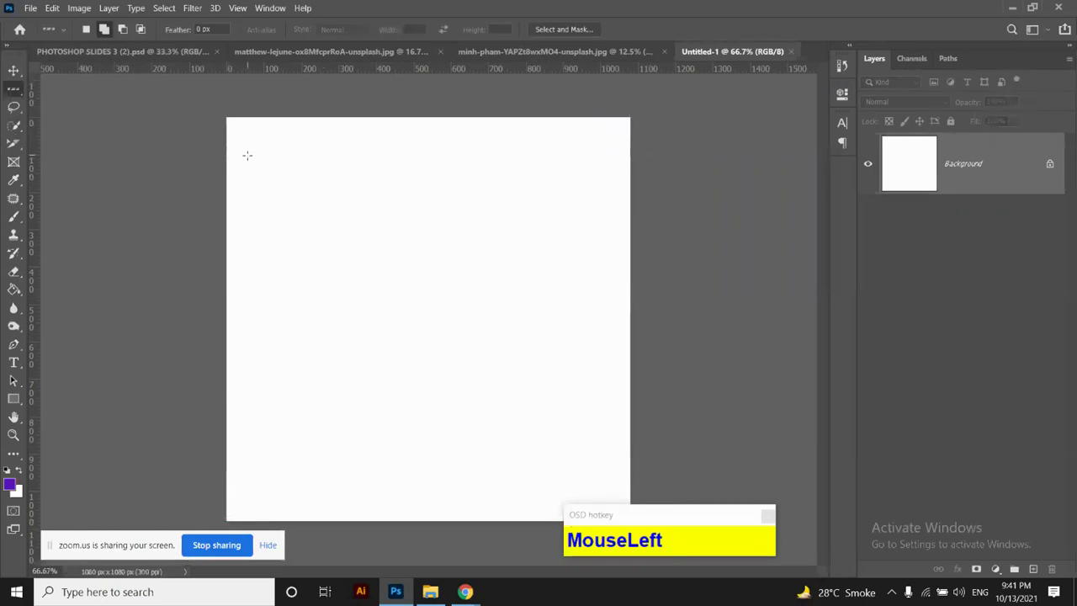
Set the Single Row Marquee Tool to New selection and select a row at about 115 px
right_click(11, 91)
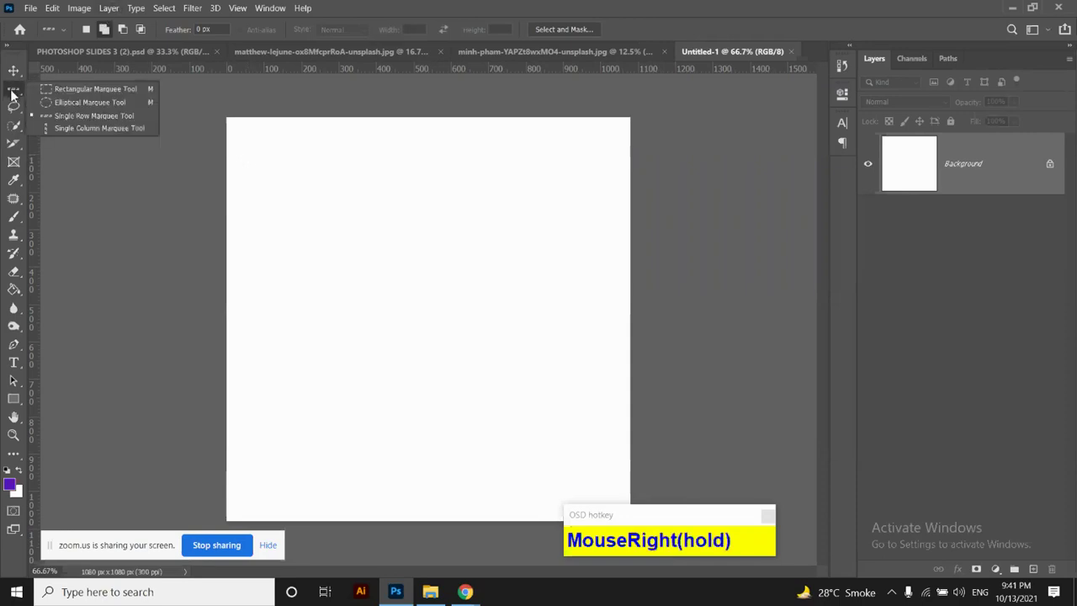
left_click(95, 120)
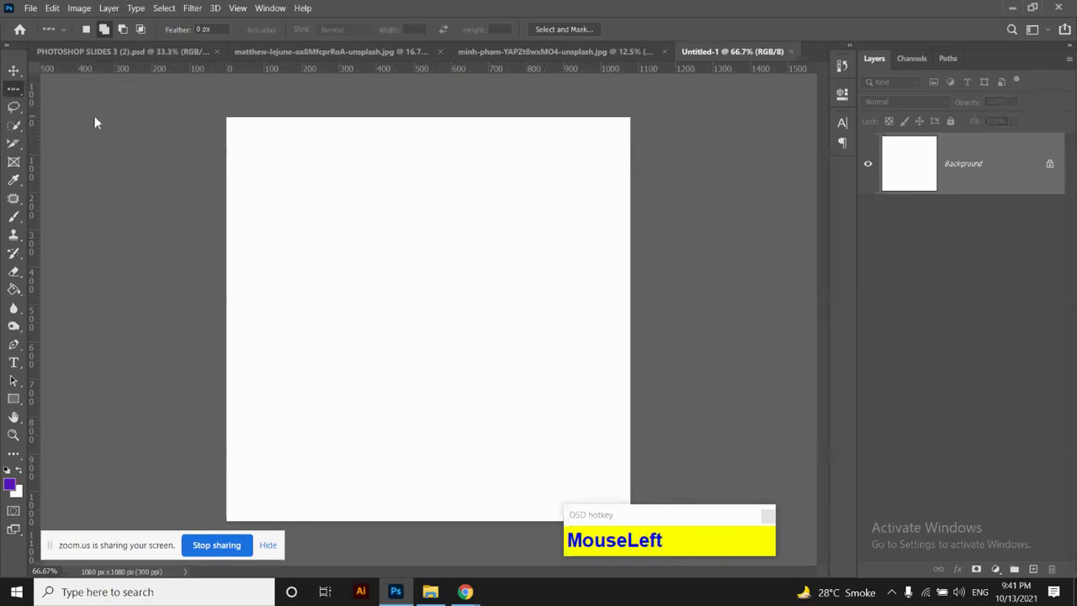
left_click(88, 30)
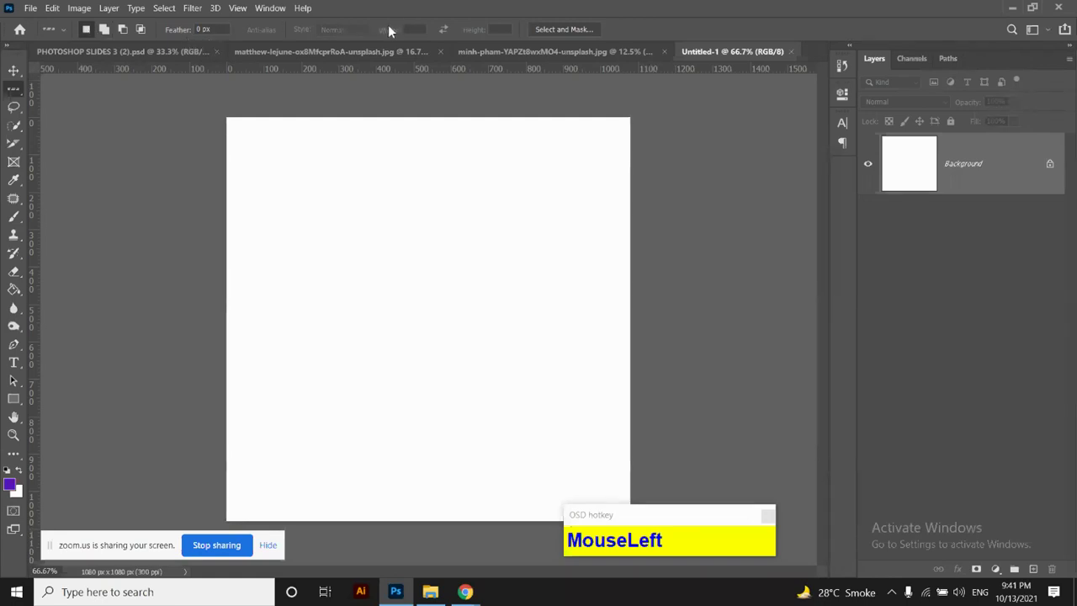
left_click(294, 160)
Fill the selected row with the foreground purple on a new layer instead of the Background, and deselect it
key("alt+BackSpace")
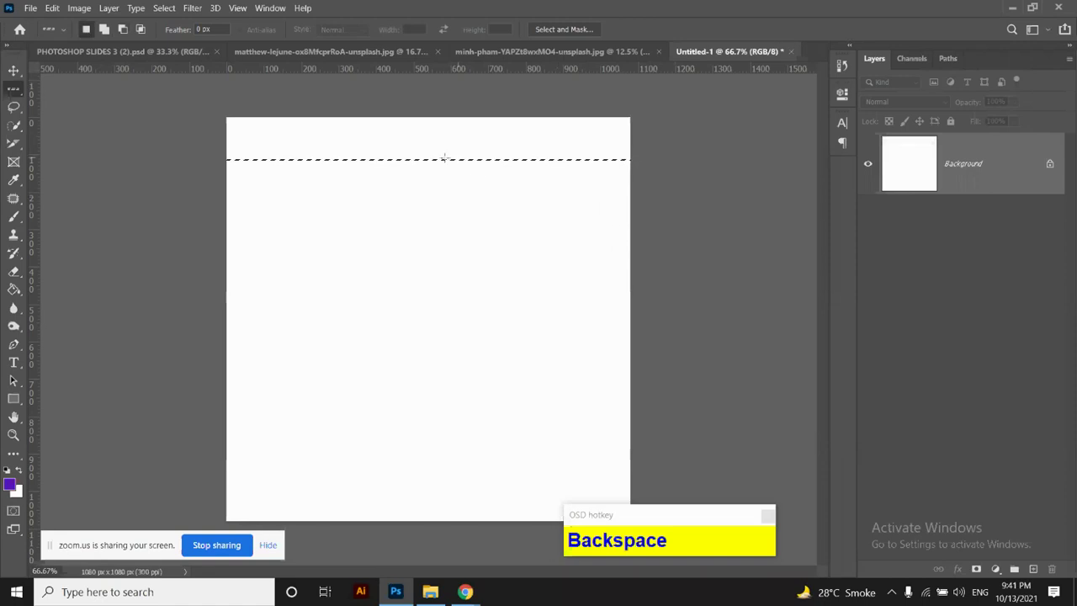
key("ctrl+z")
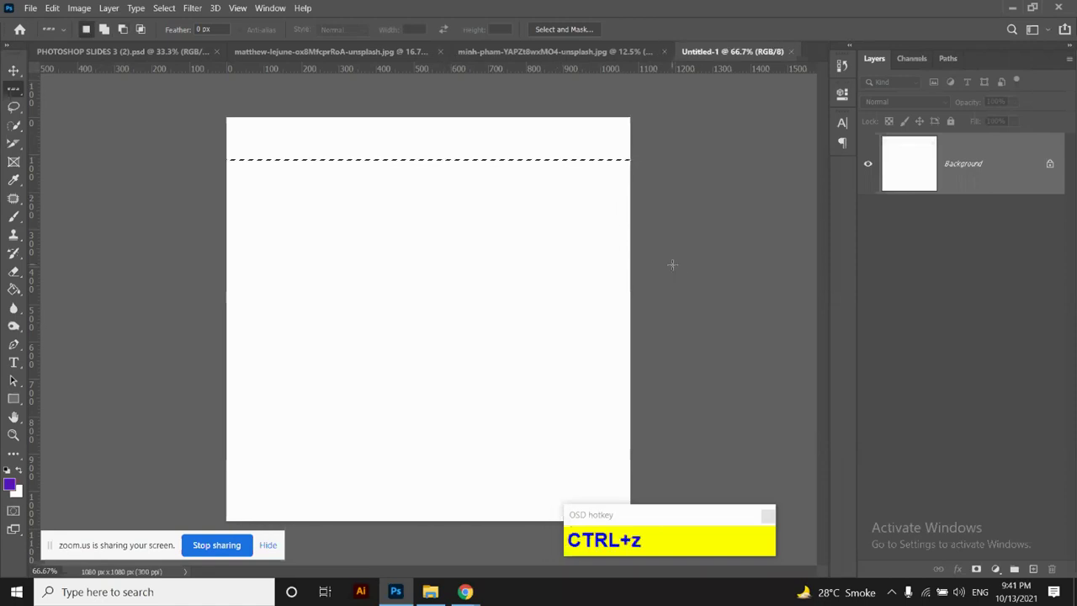
left_click(1033, 569)
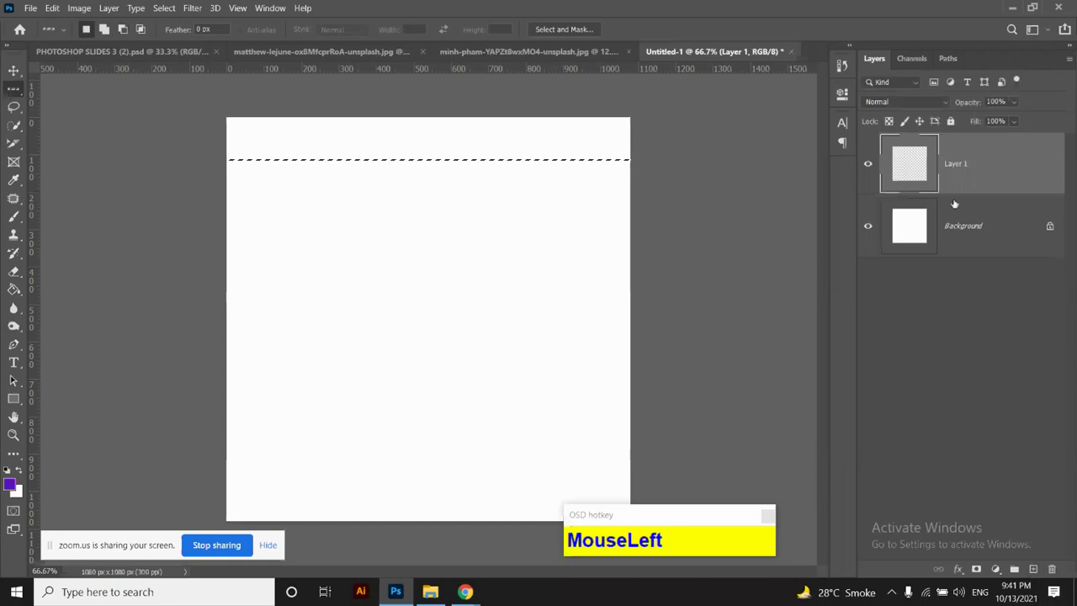
key("alt+BackSpace")
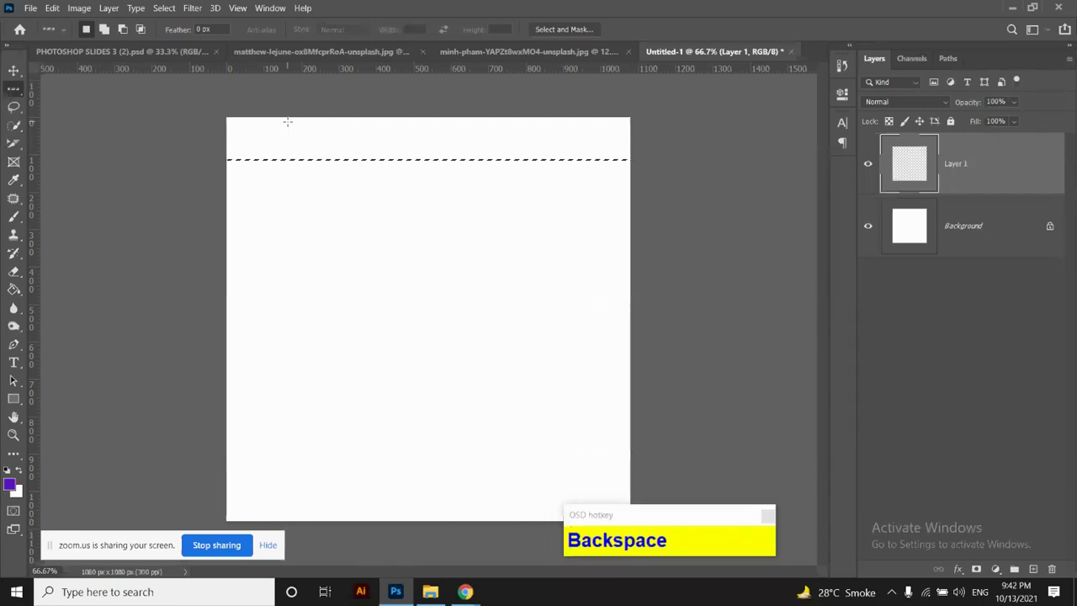
key("ctrl+d")
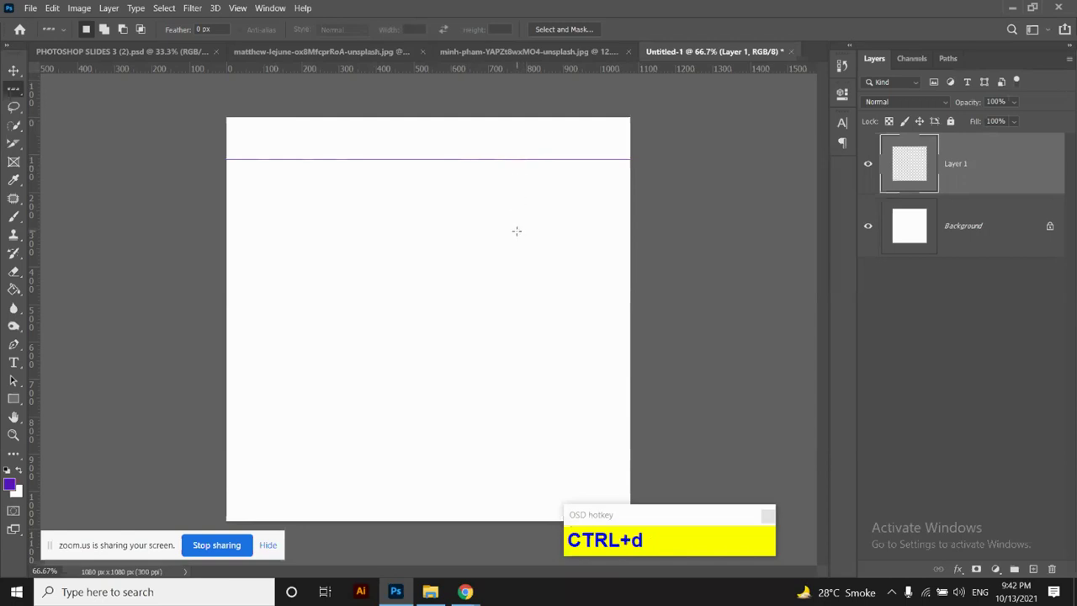
Draw two more purple single-row lines on the new layer at about 305 px and 510 px, deselecting after each fill
left_click(517, 231)
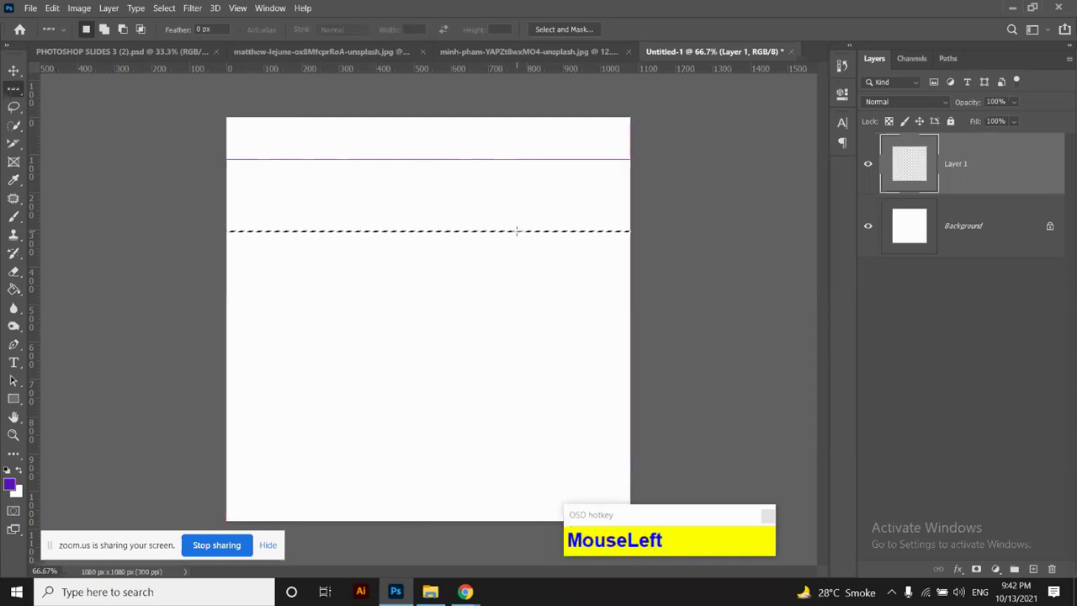
key("alt+BackSpace")
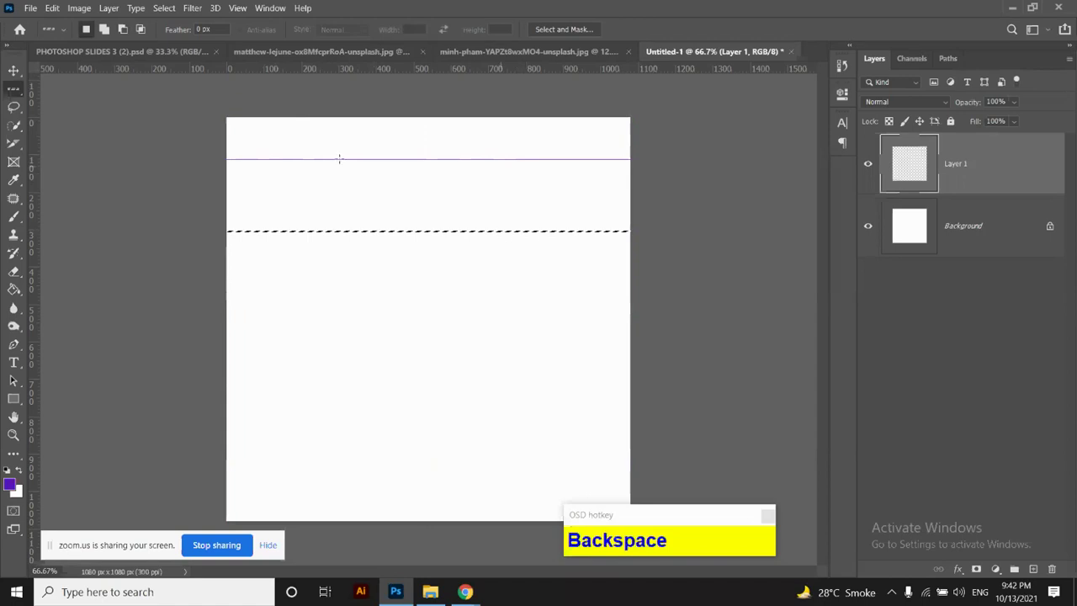
key("ctrl+d")
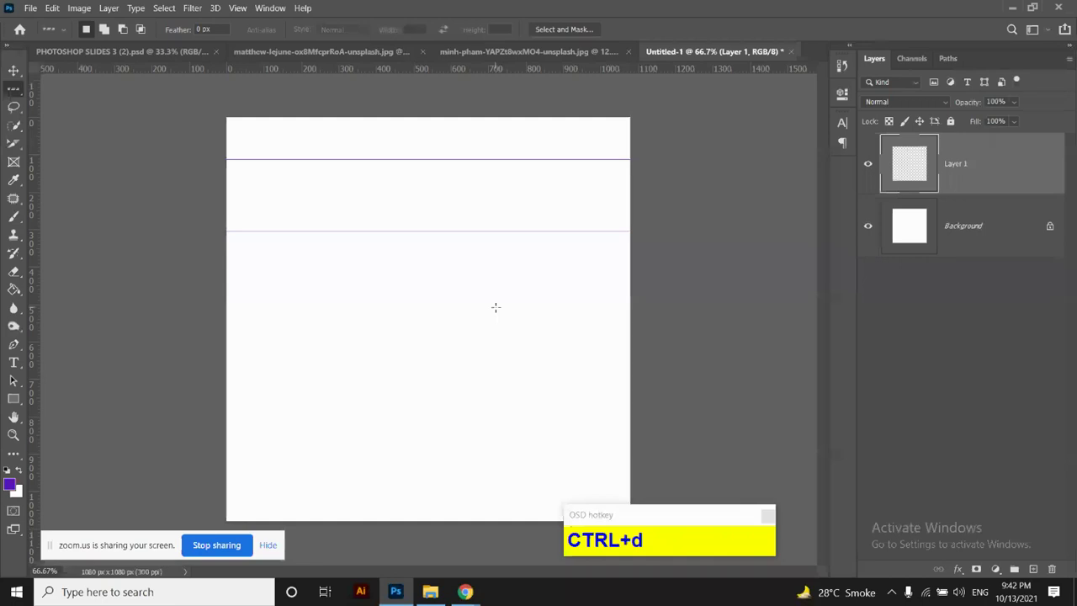
left_click(496, 307)
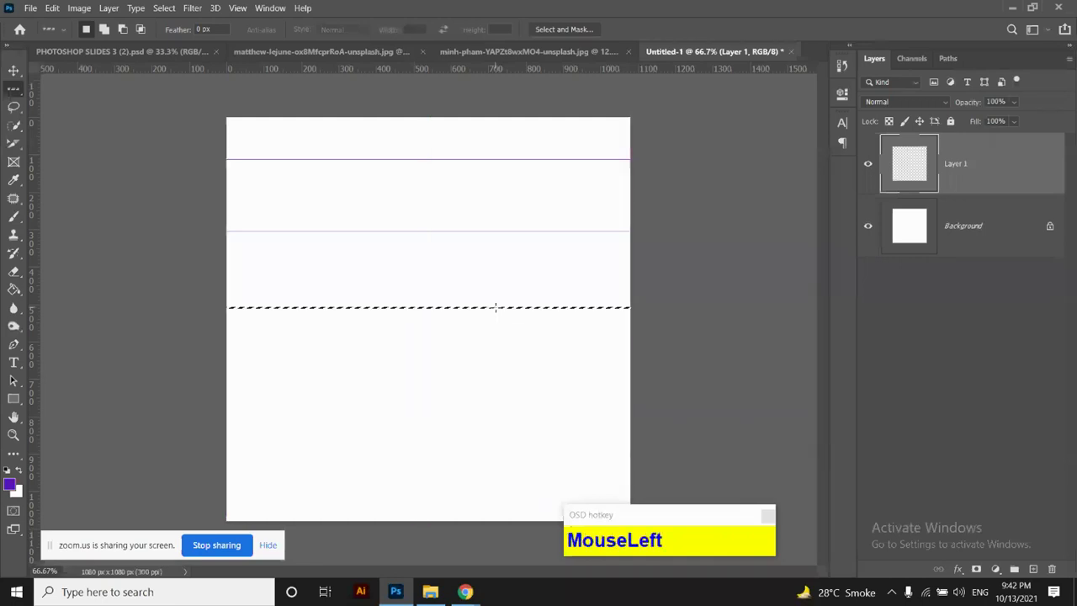
key("alt+BackSpace")
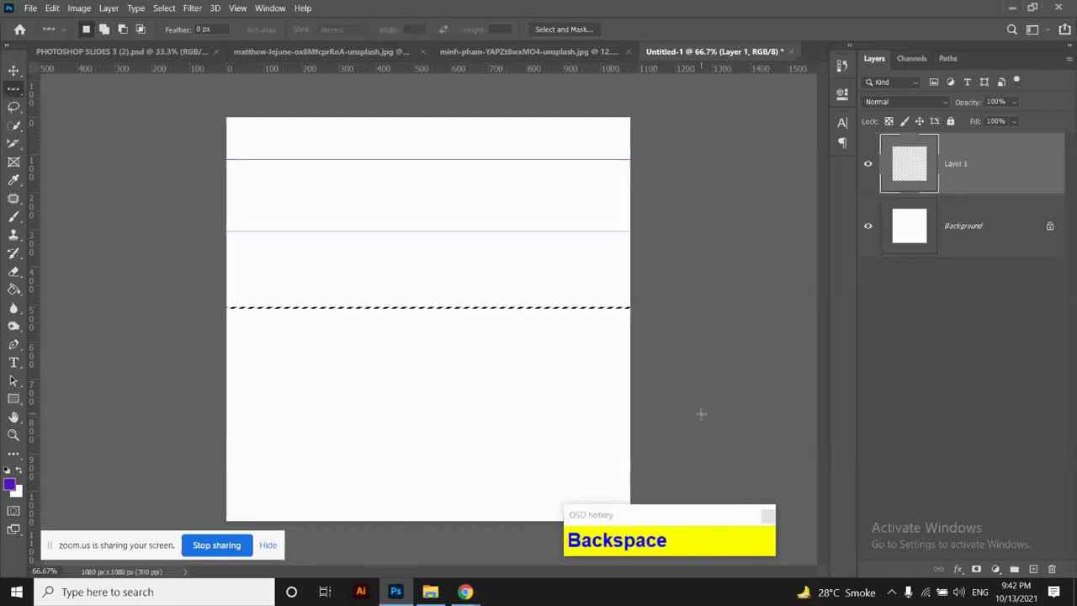
key("ctrl+d")
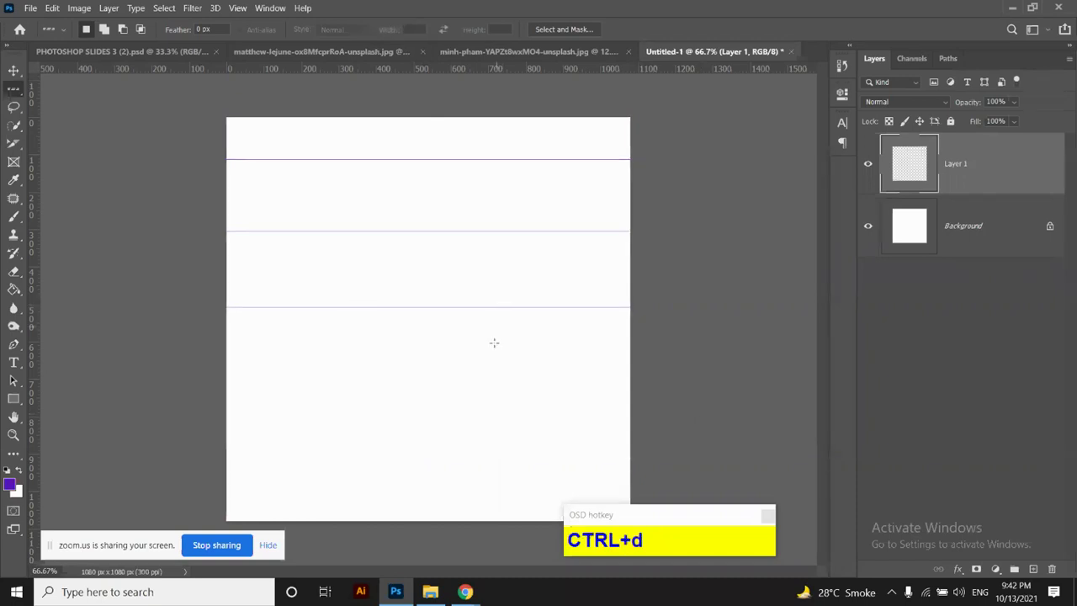
Draw two more purple single-row lines on Layer 1 at about 705 px and 890 px, deselecting after each fill
left_click(494, 381)
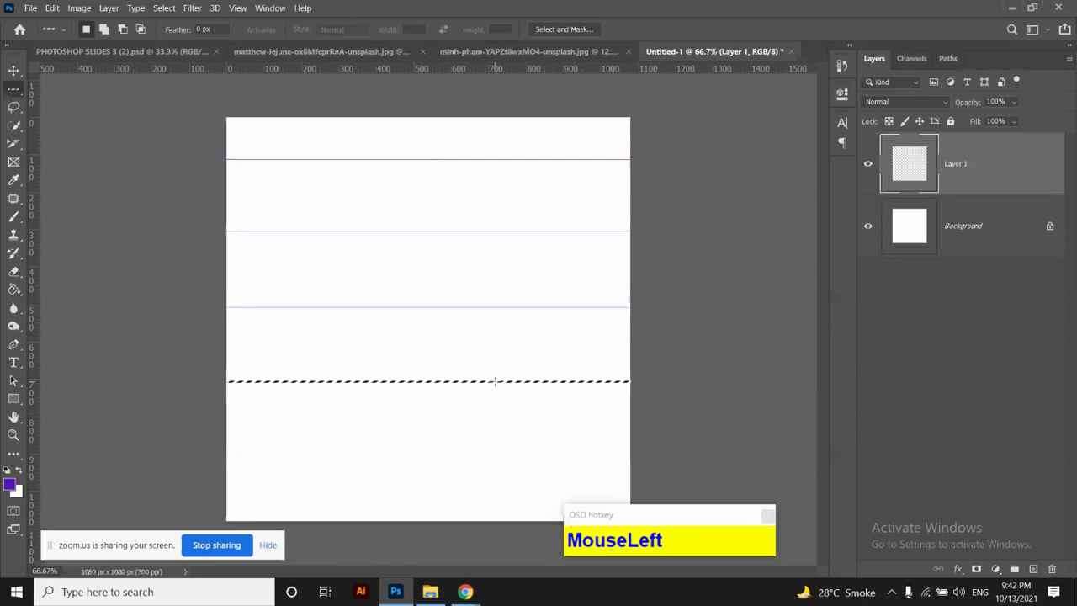
key("BackSpace")
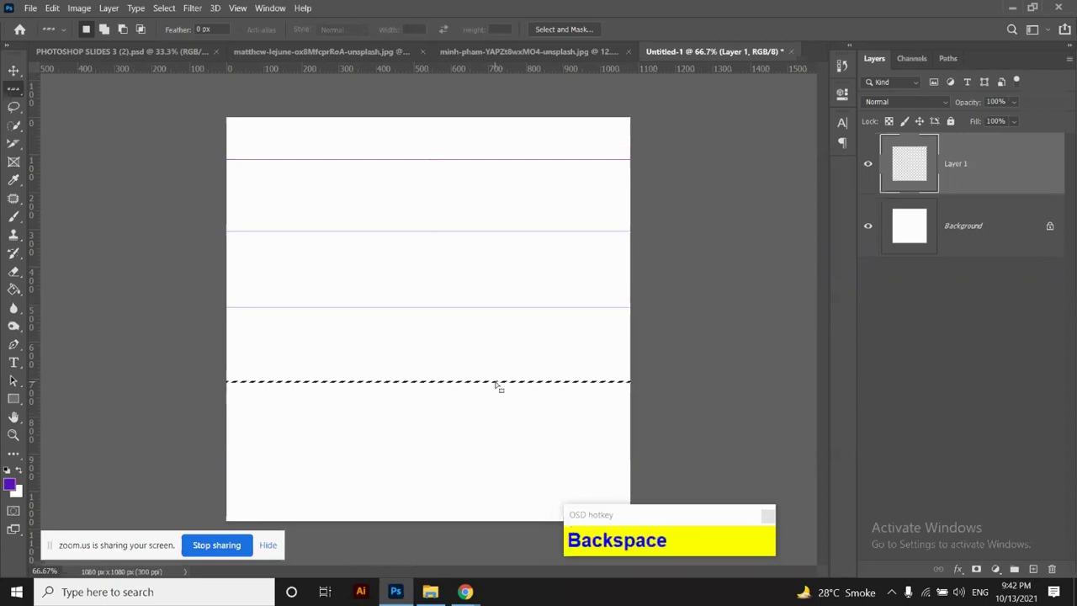
key("ctrl+d")
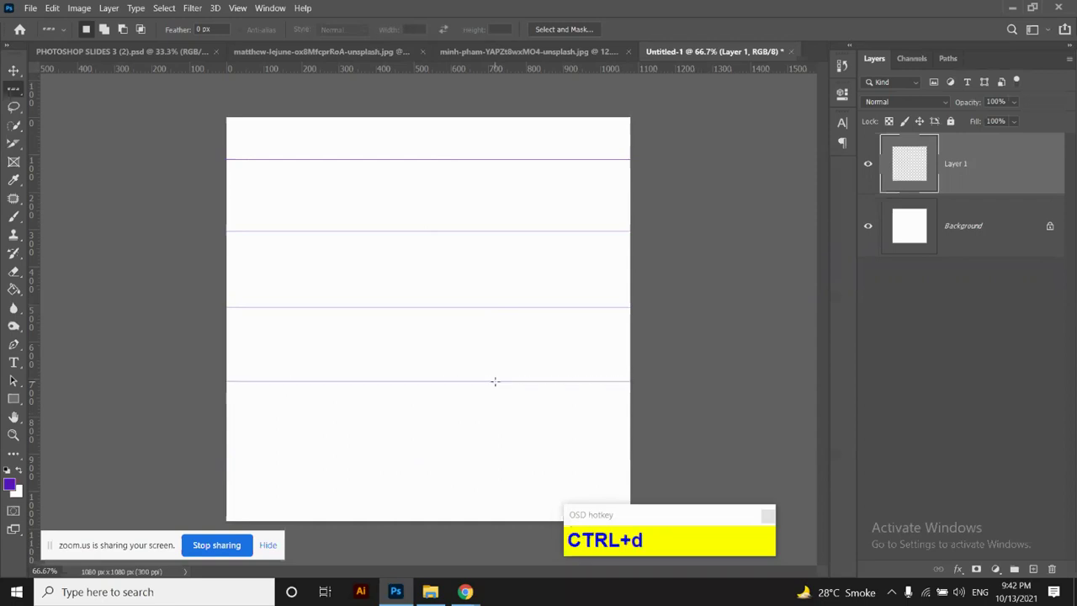
left_click(475, 450)
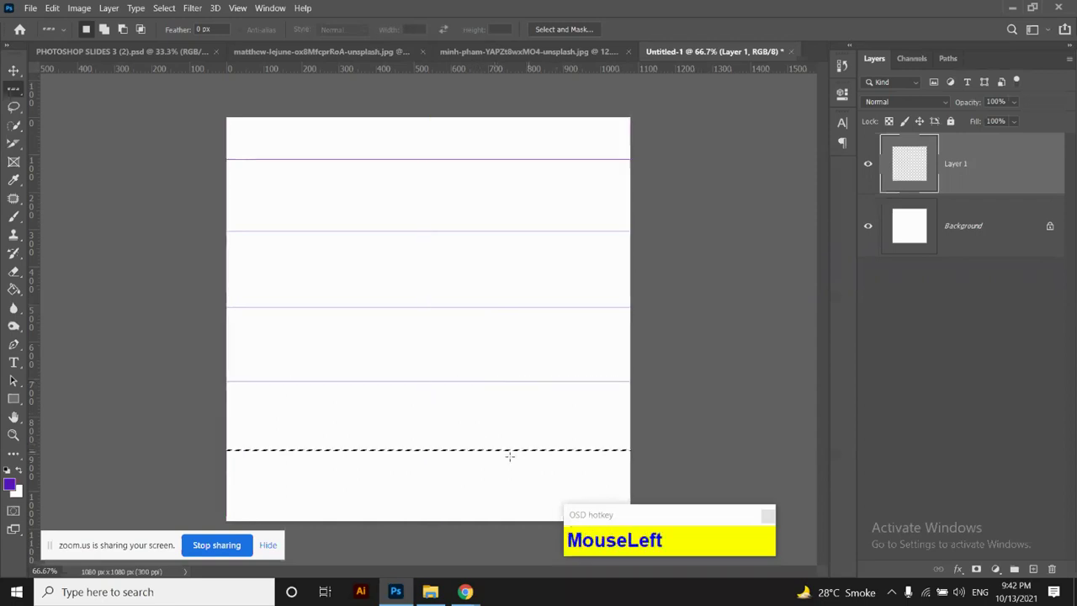
key("BackSpace")
key("ctrl+d")
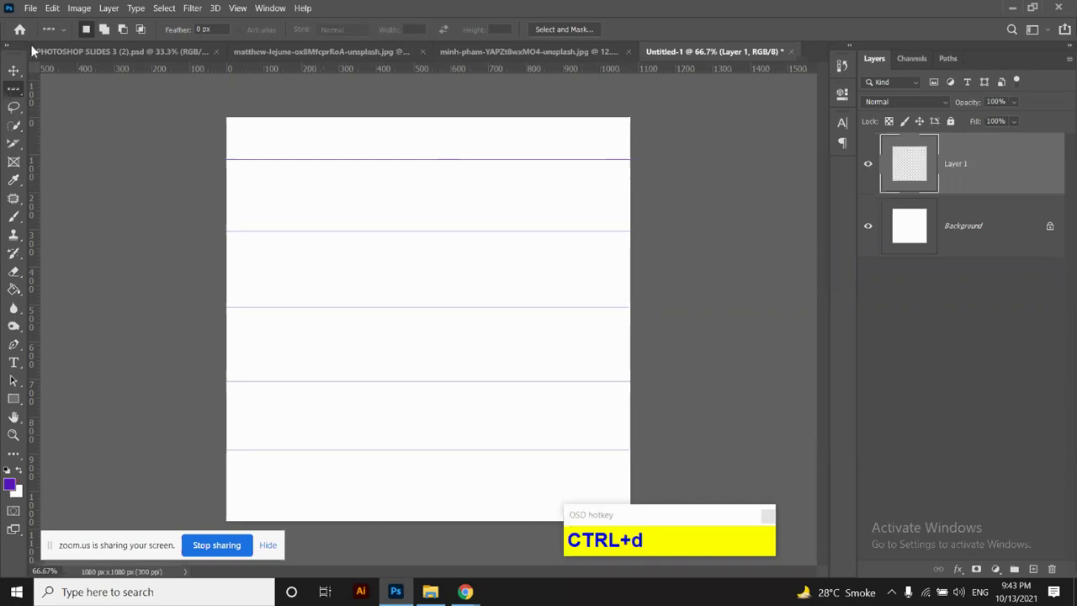
Set the Single Row Marquee Tool to Add to selection and select rows at about 205, 395 and 570 px together
left_click(102, 30)
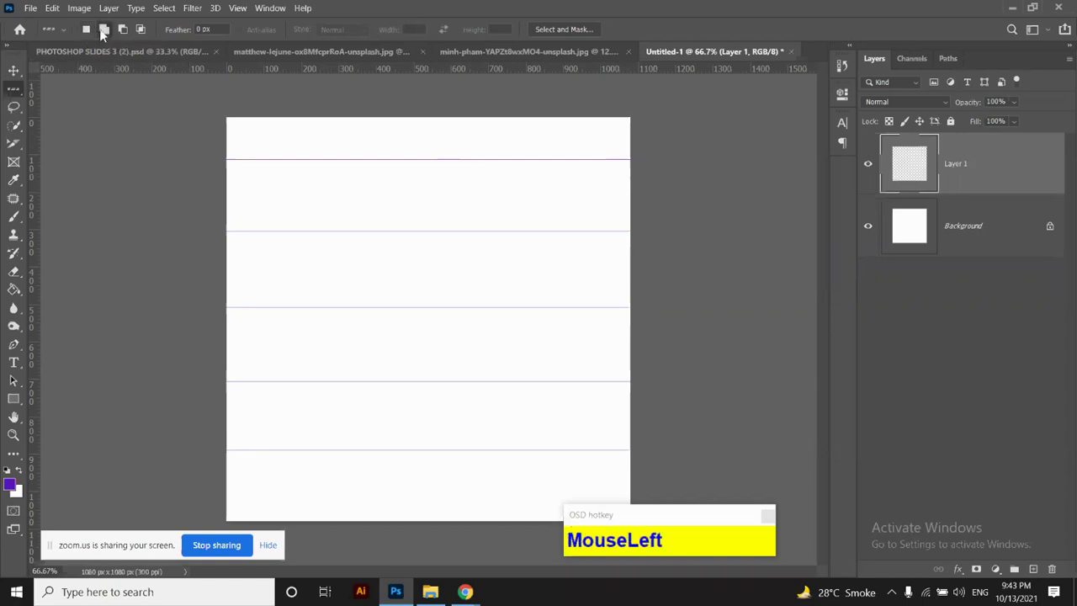
left_click(387, 192)
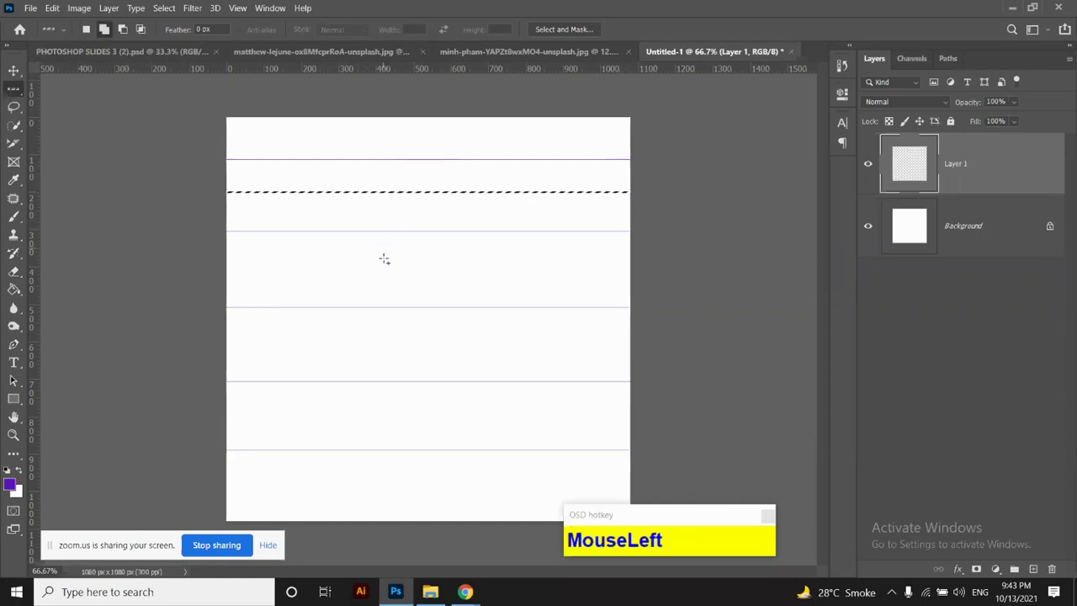
left_click(385, 266)
left_click(403, 194)
left_click(393, 276, "shift")
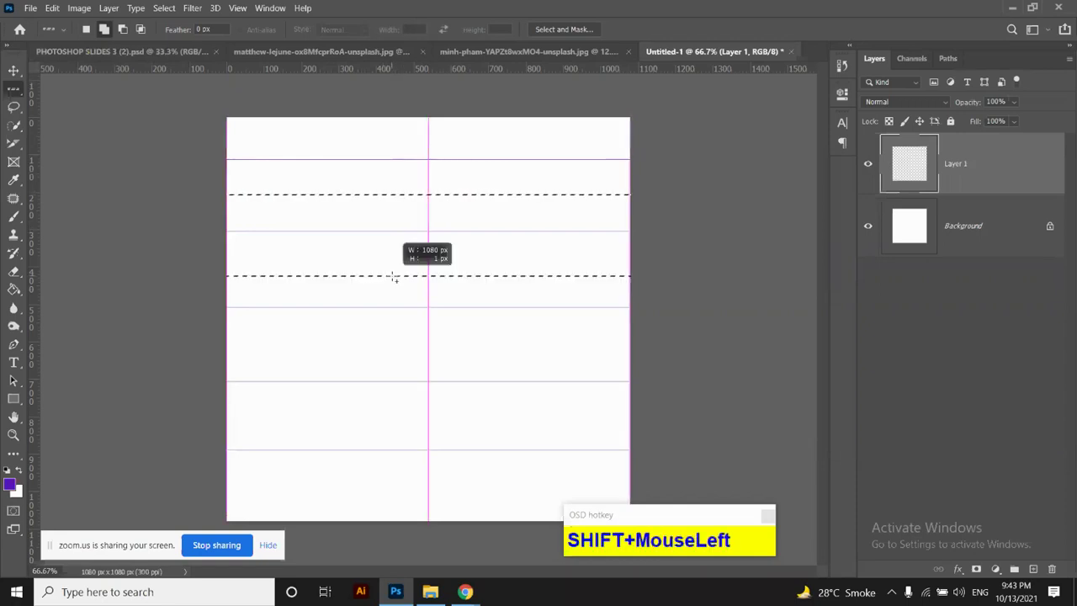
left_click(384, 264)
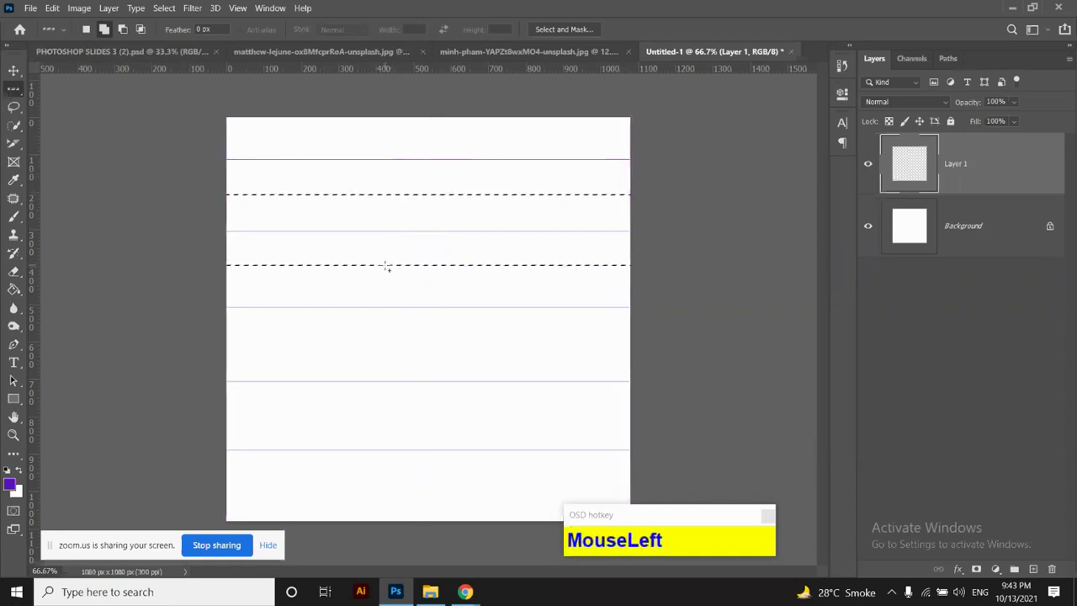
left_click(414, 334)
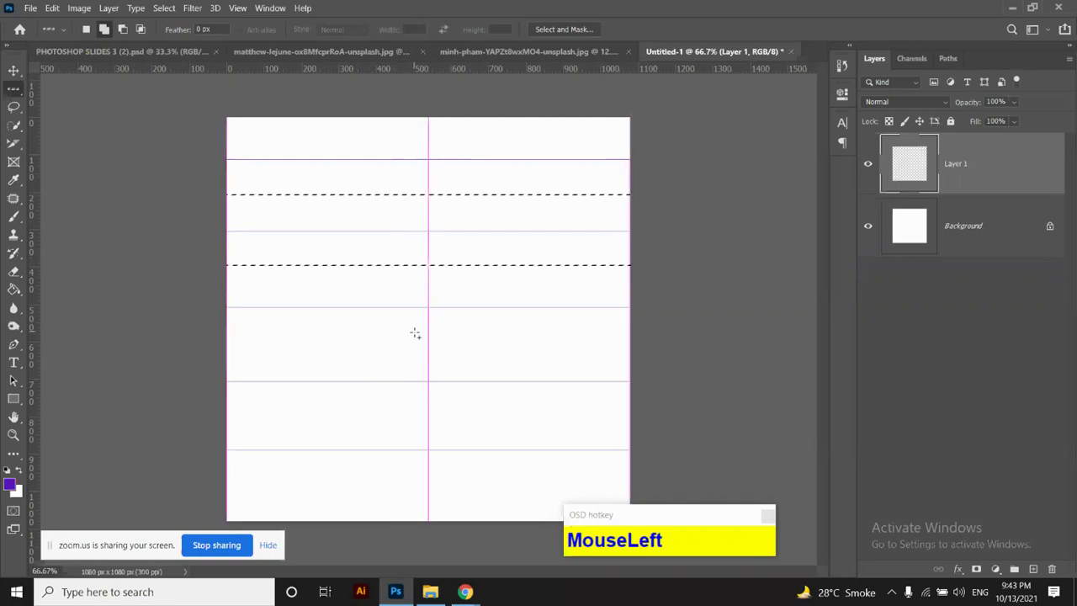
left_click(415, 334)
left_click_drag(415, 334, 413, 332)
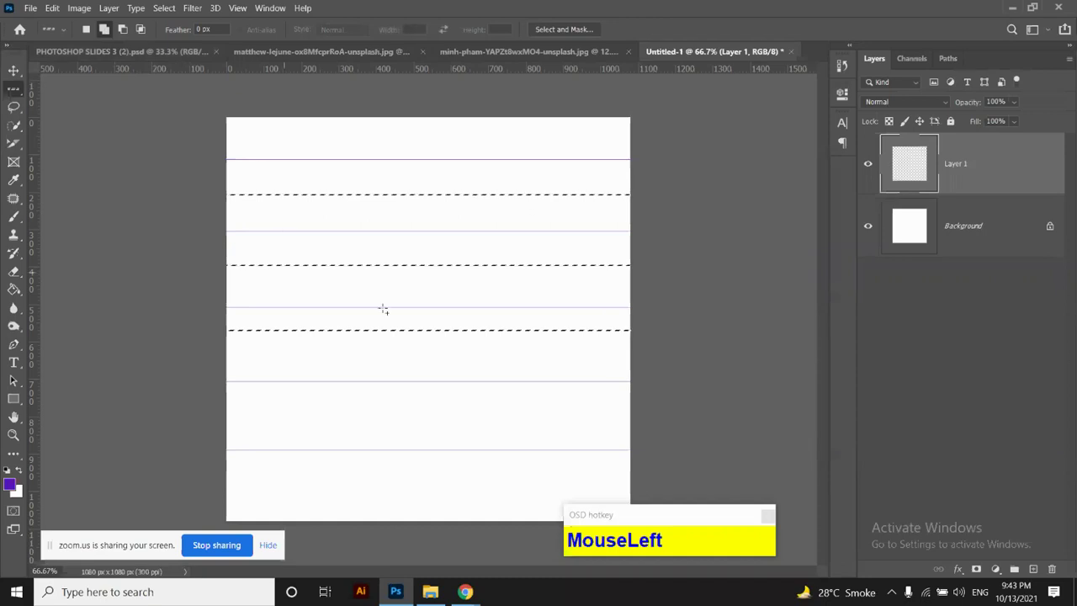
Add another row at about 870 px to the selection and fill all selected rows with the foreground purple
left_click_drag(423, 416, 428, 443)
left_click(424, 413)
key("BackSpace")
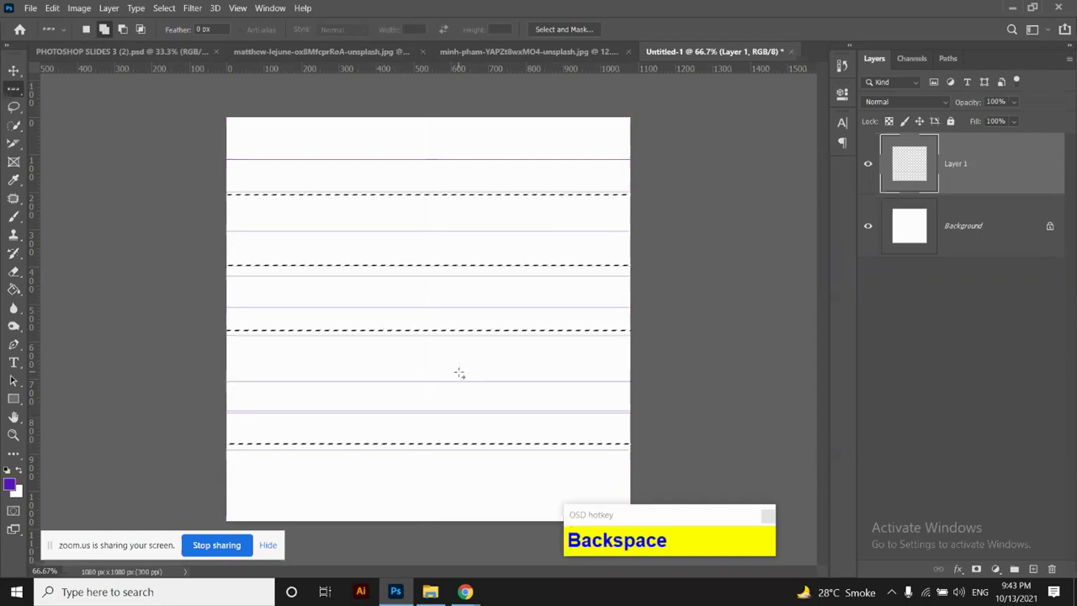
Undo the multi-row fill and all the added row selections, keeping only the five original lines
key("ctrl+z")
key("ctrl+z")
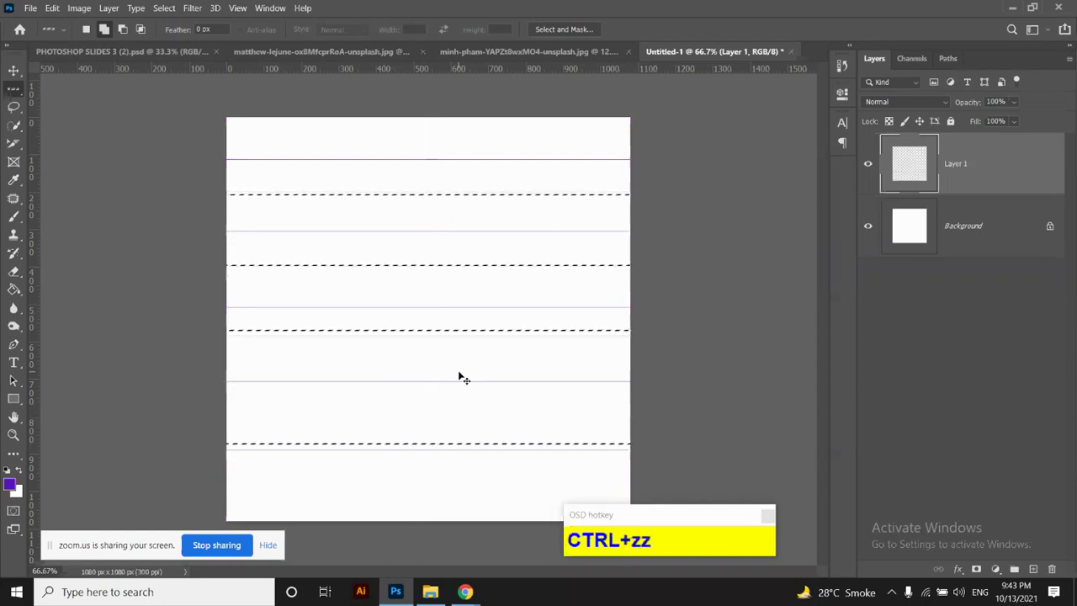
key("ctrl+z")
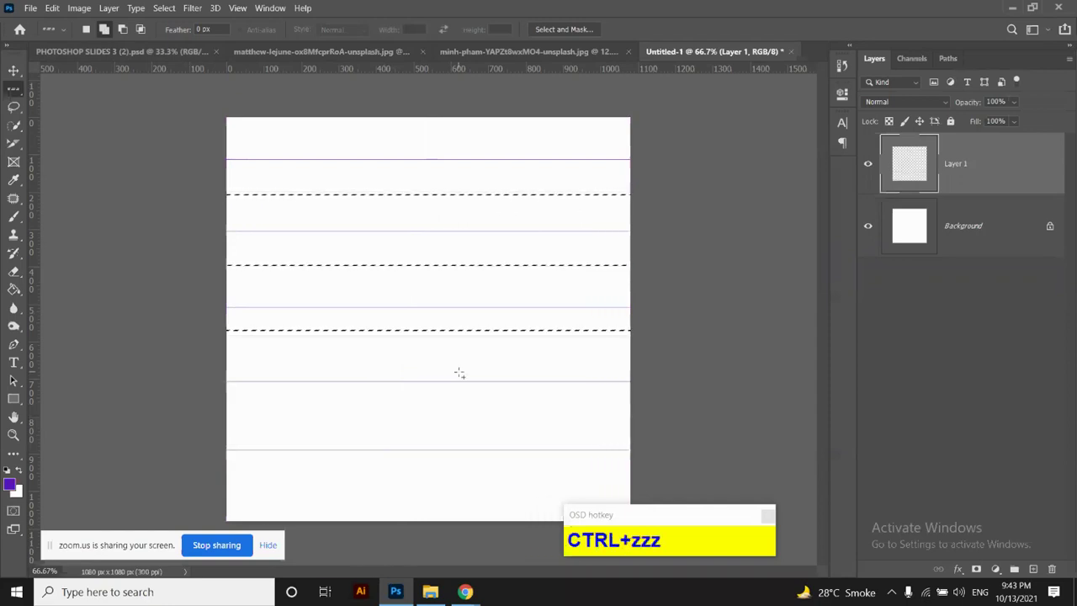
key("ctrl+shift+z")
key("ctrl+z")
key("ctrl+z")
key("ctrl+z")
key("ctrl+z")
key("ctrl+z")
key("ctrl+z")
key("ctrl+z")
Draw a purple vertical line at about 180 px with the Single Column Marquee Tool and deselect it
right_click(14, 89)
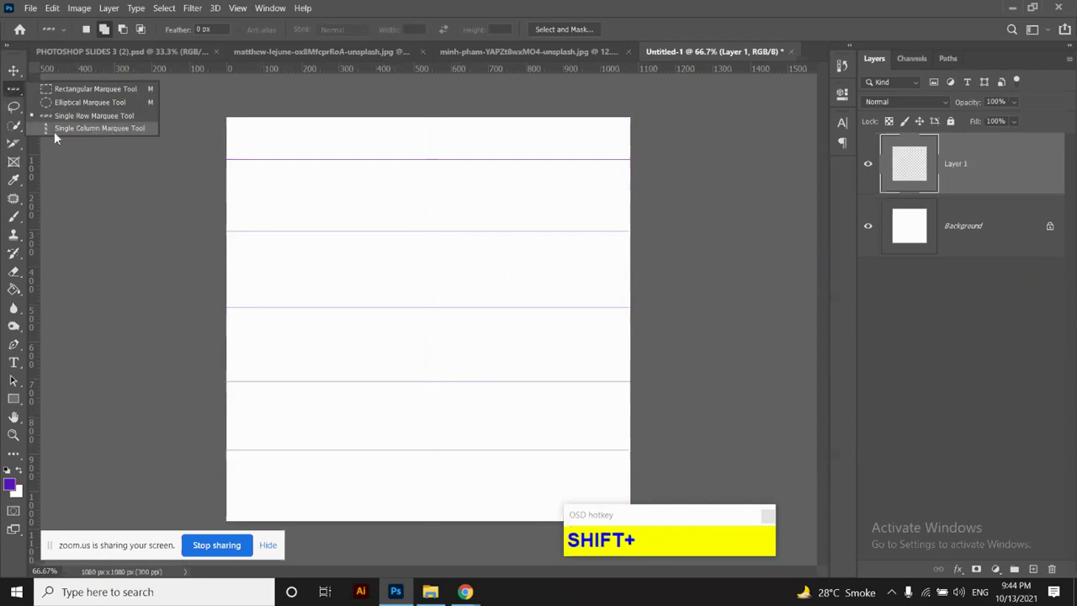
left_click(99, 128)
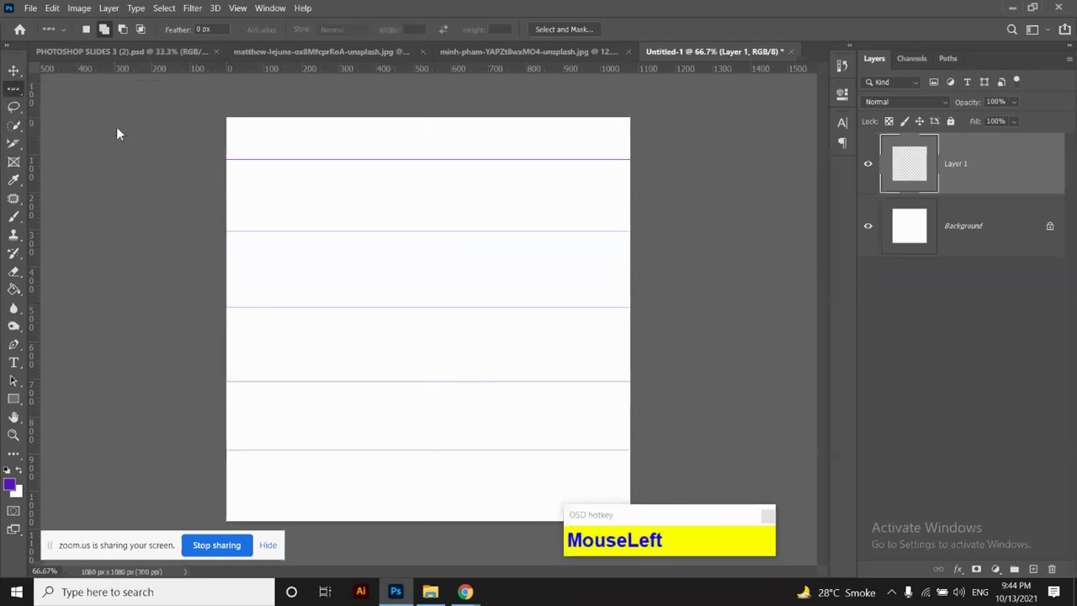
left_click(295, 122)
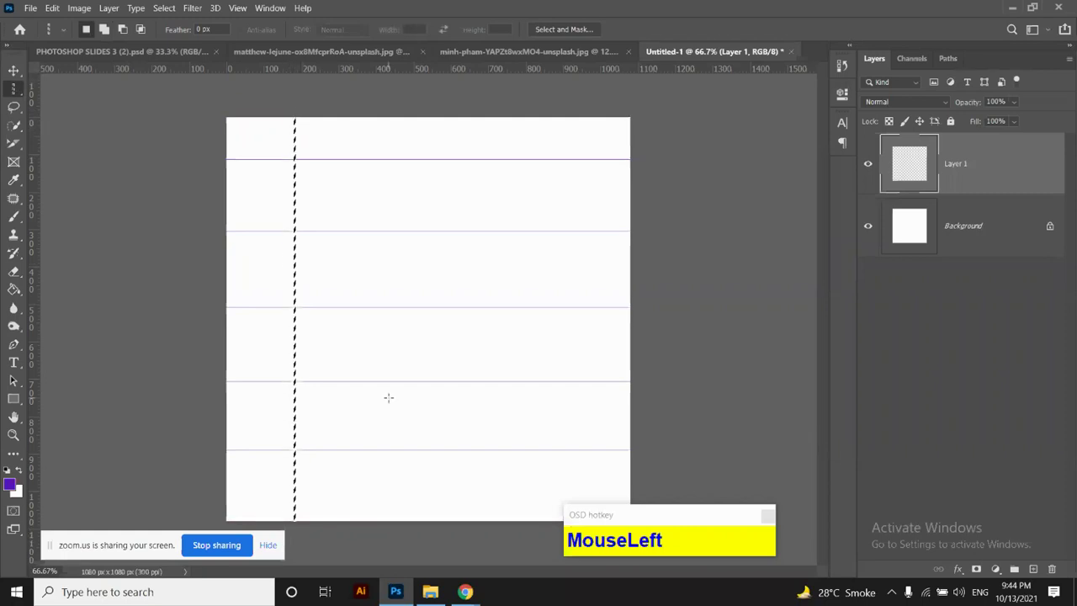
key("BackSpace")
key("ctrl")
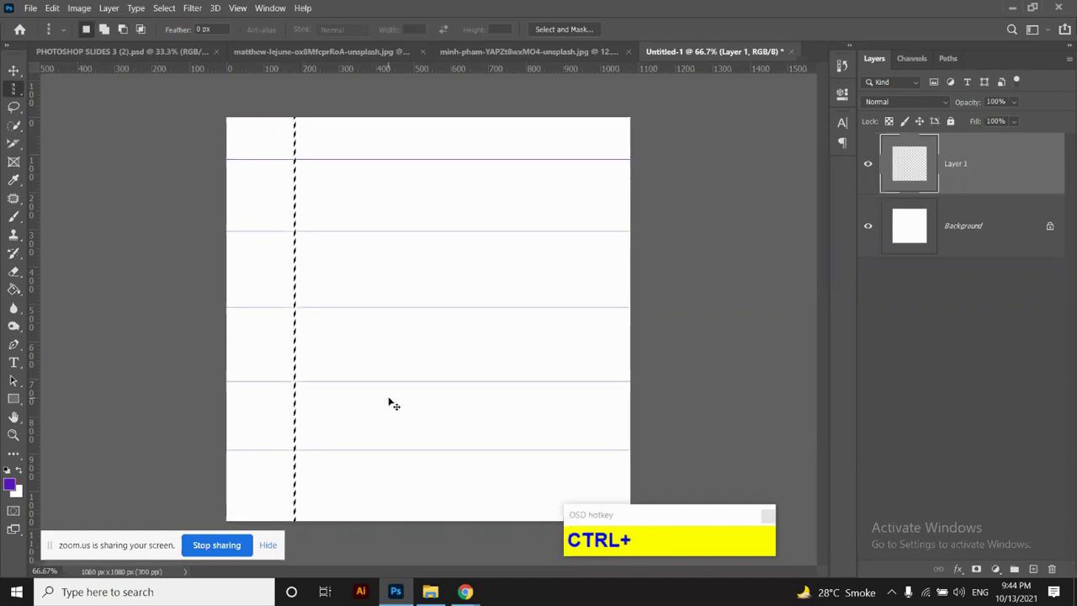
key("ctrl+d")
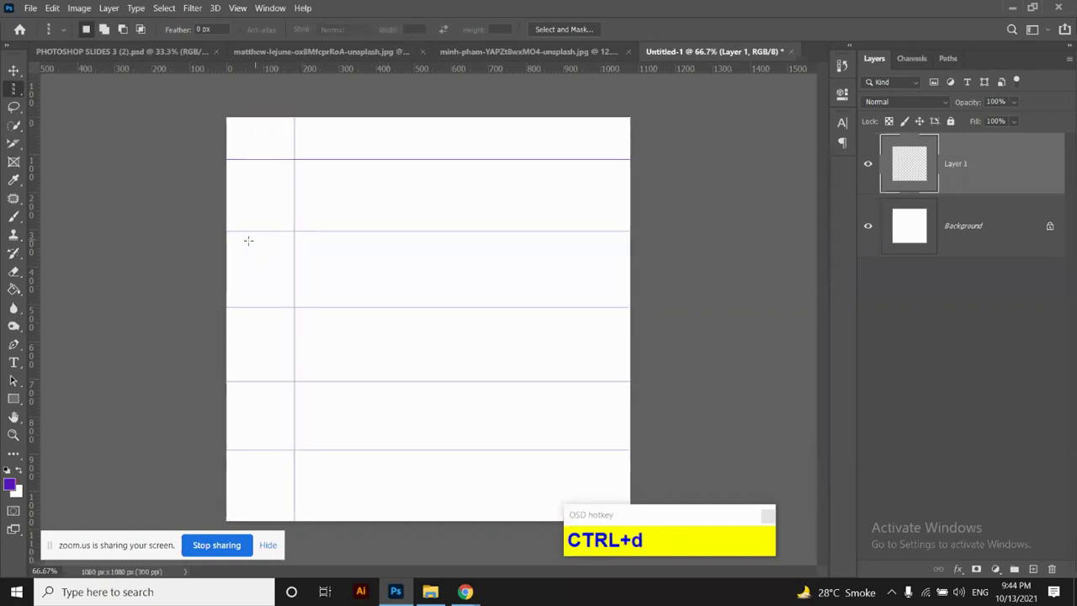
Draw a second purple single-column line at about 400 px and deselect it
left_click(377, 149)
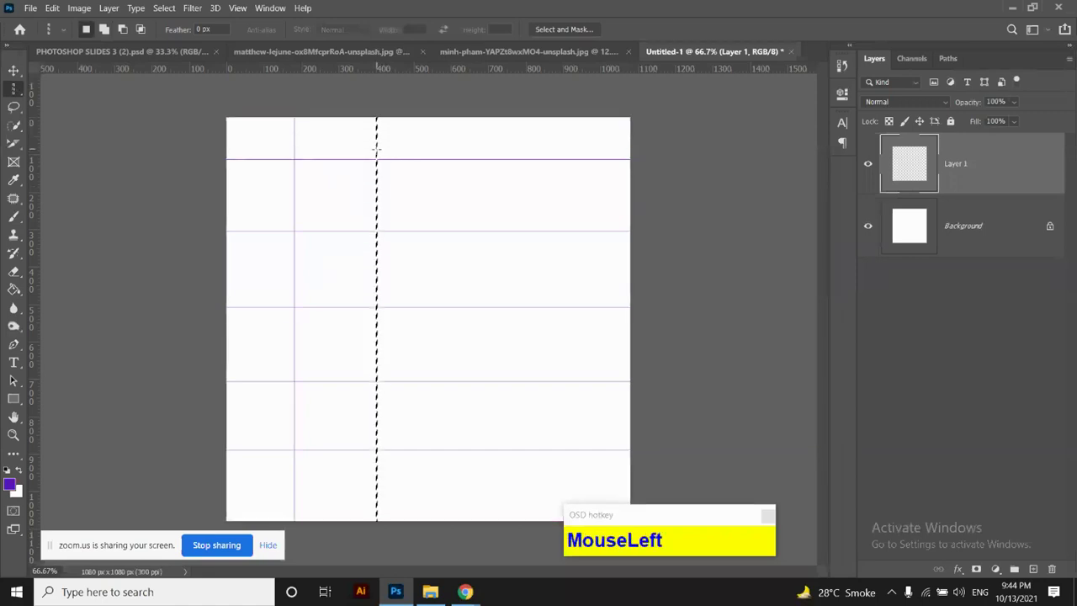
key("BackSpace")
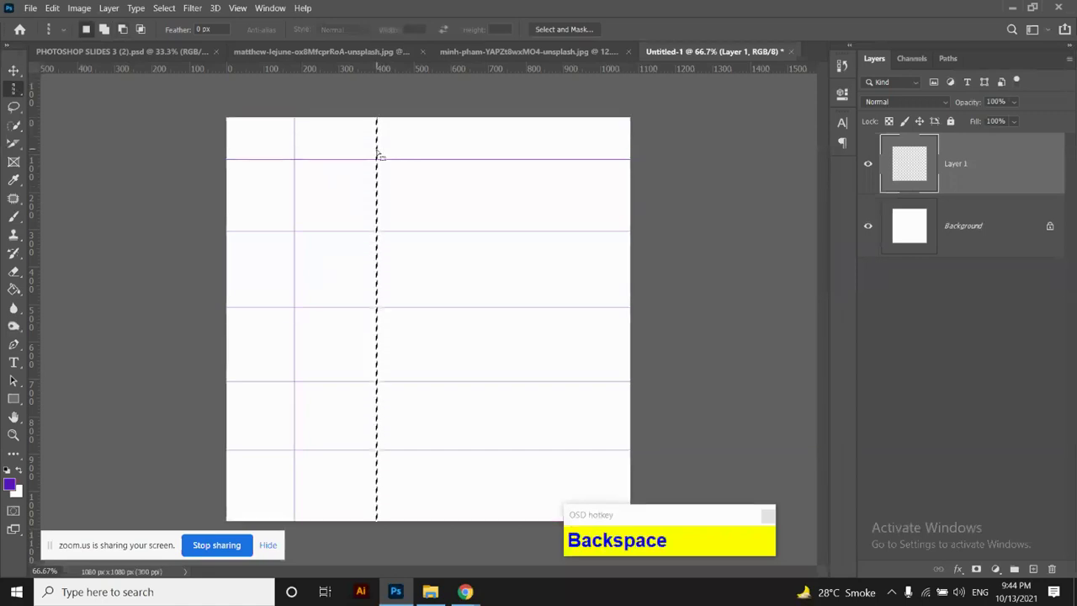
key("ctrl")
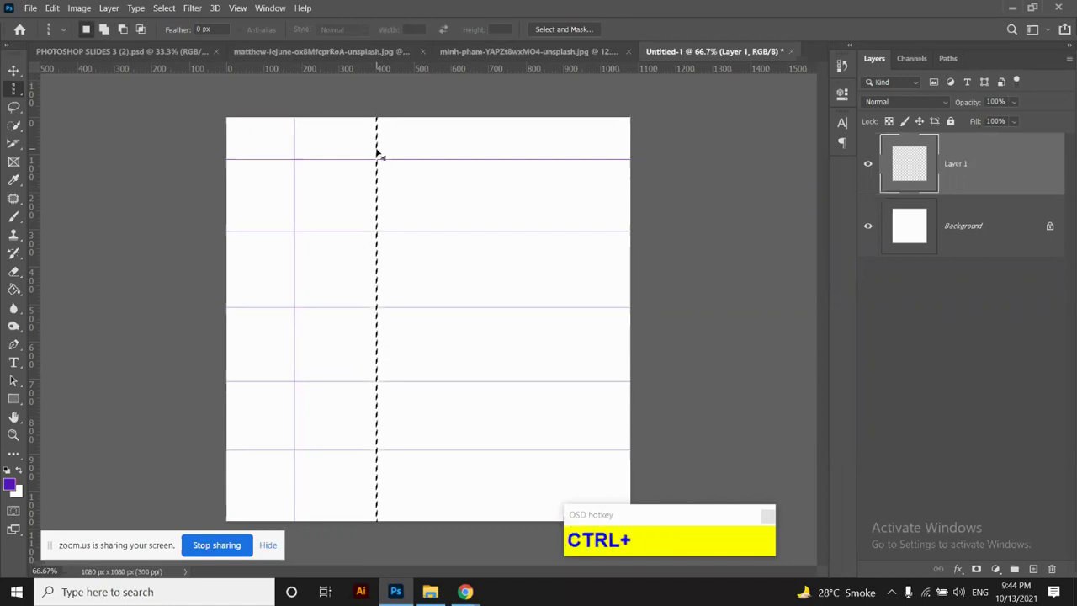
key("ctrl+d")
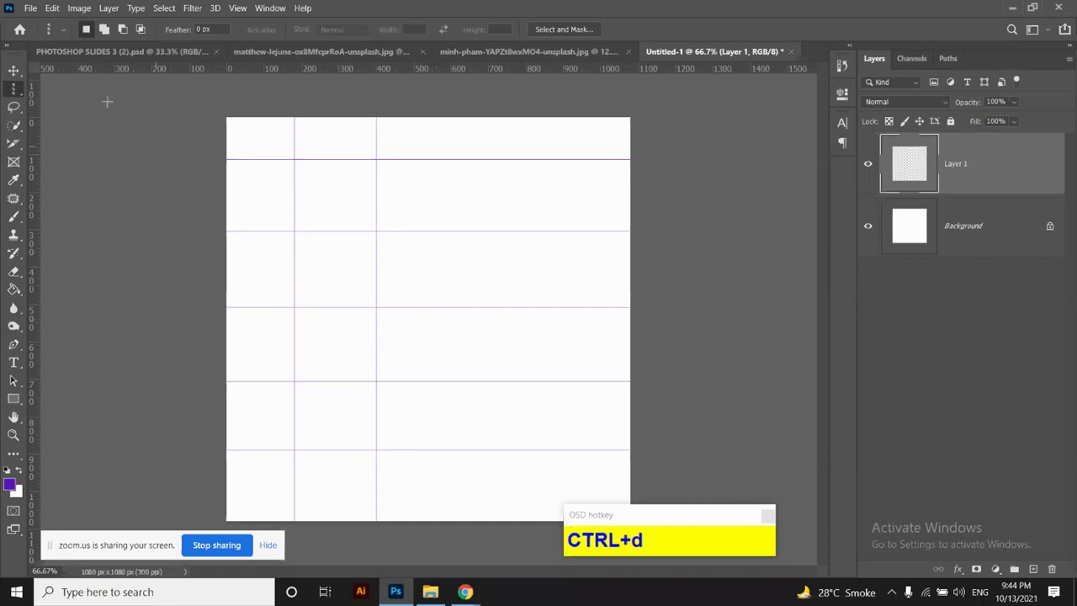
Draw five purple rectangles inside the grid cells, two across the top row and three further down the second column
left_click(14, 71)
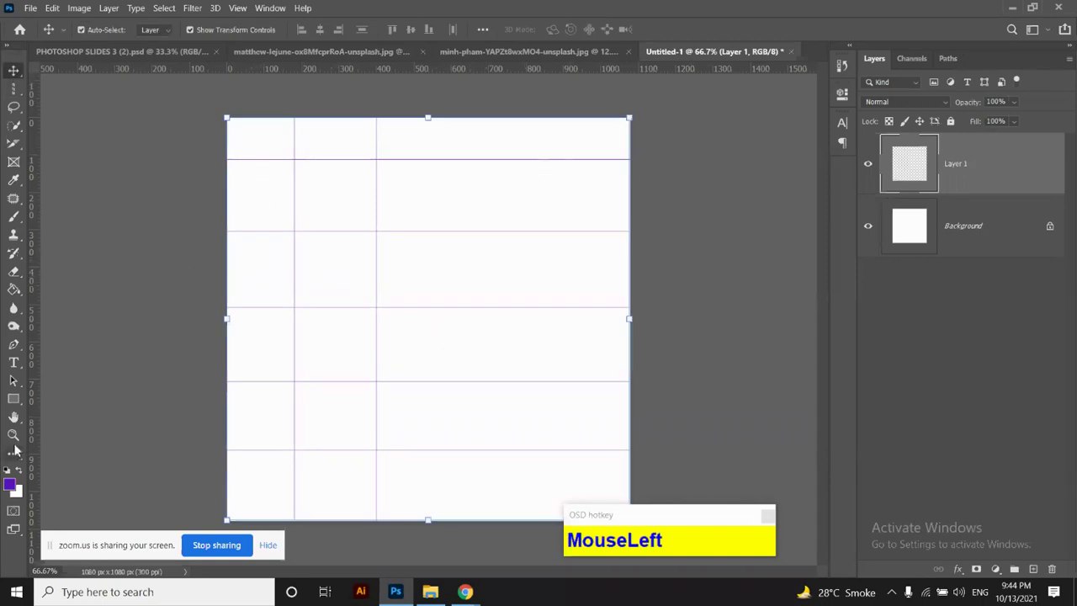
left_click(15, 399)
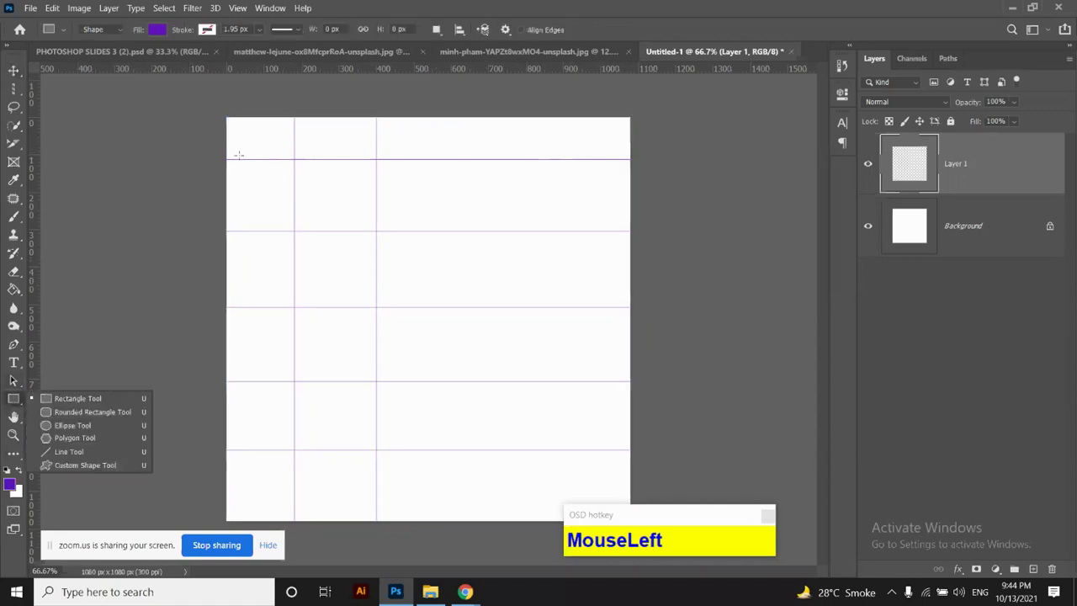
left_click(79, 400)
left_click_drag(241, 126, 287, 157)
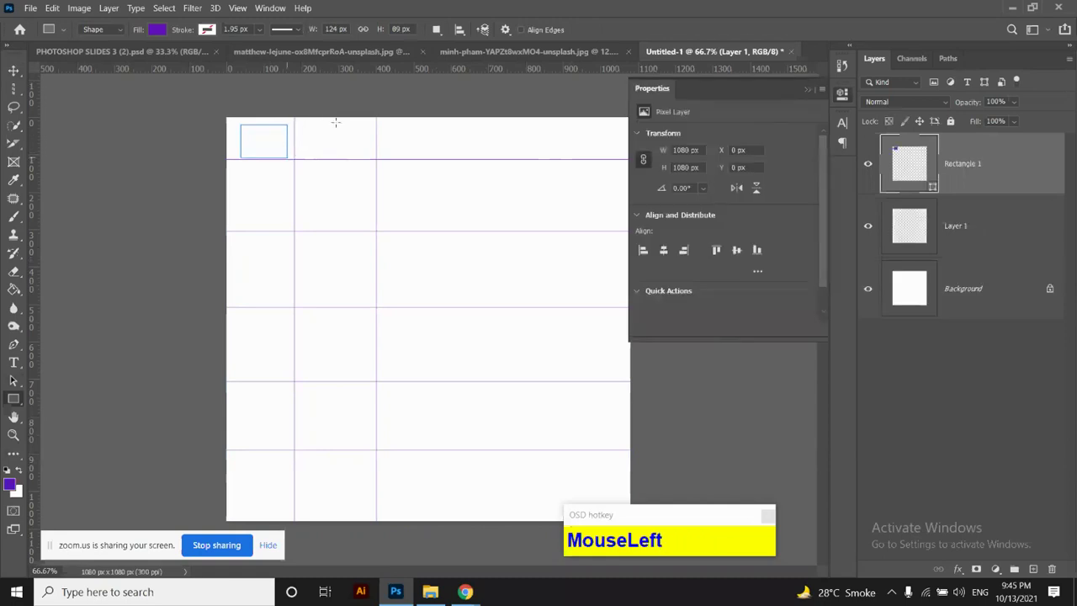
left_click_drag(312, 123, 365, 160)
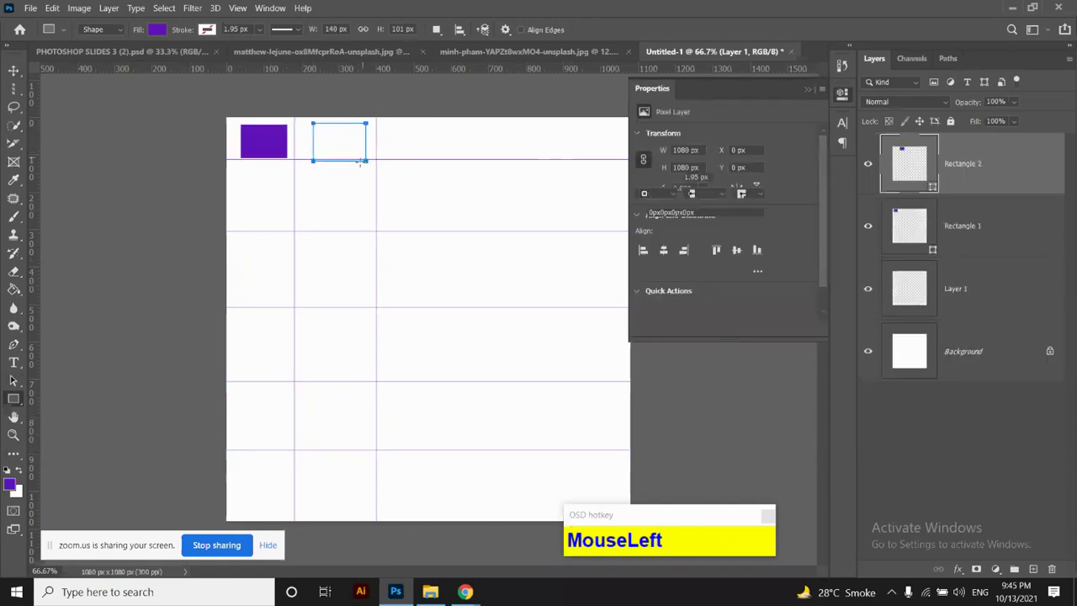
left_click_drag(305, 175, 366, 382)
Delete Layer 1 containing the row and column lines, and collapse the open layer properties
left_click(13, 70)
scroll(926, 268, "down", 1)
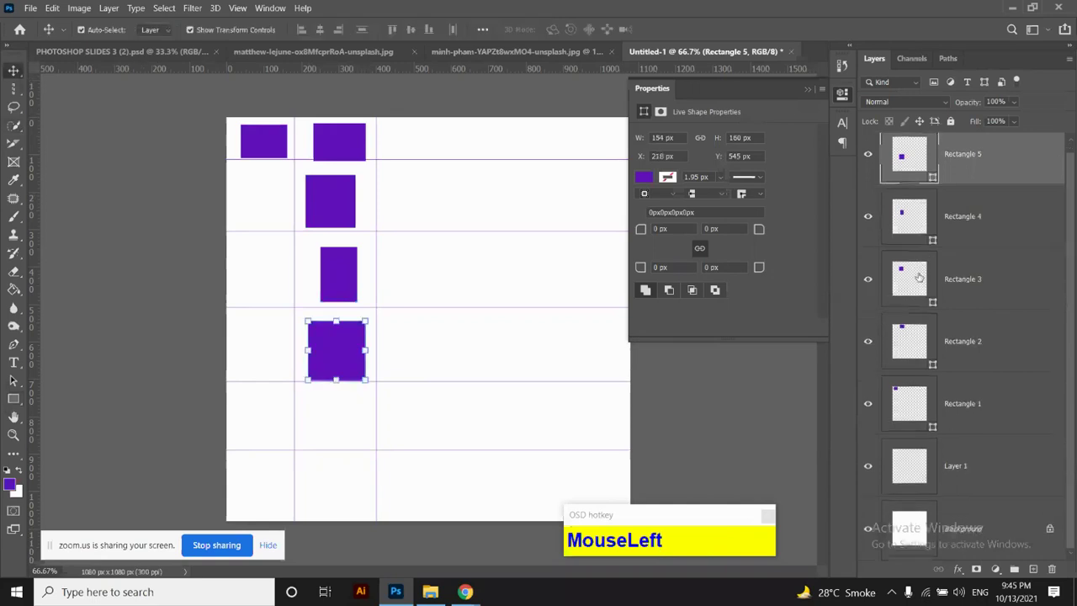
left_click(992, 468)
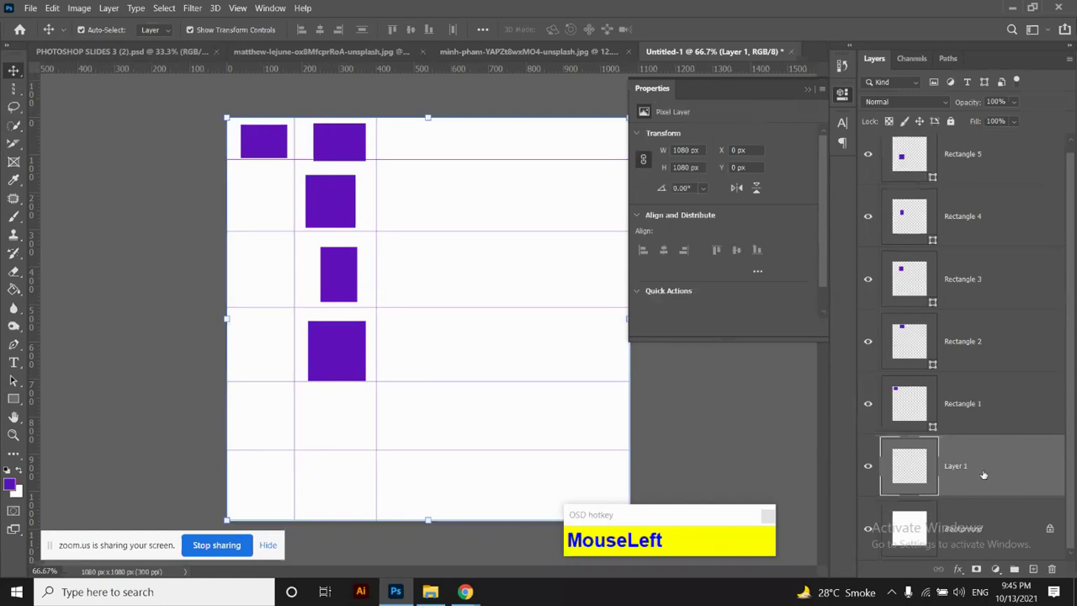
key("Delete")
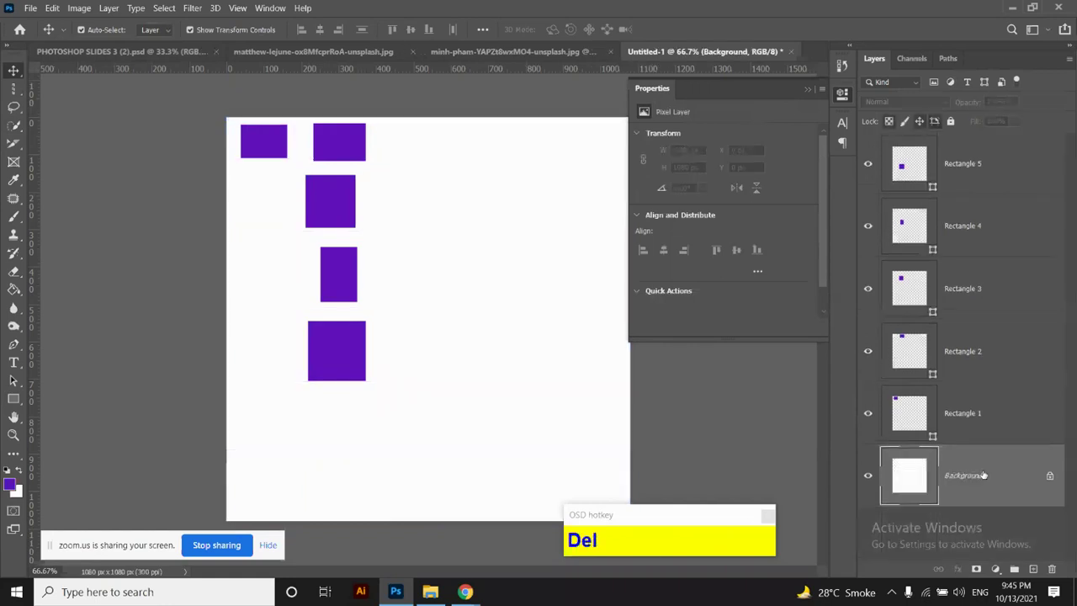
left_click(804, 85)
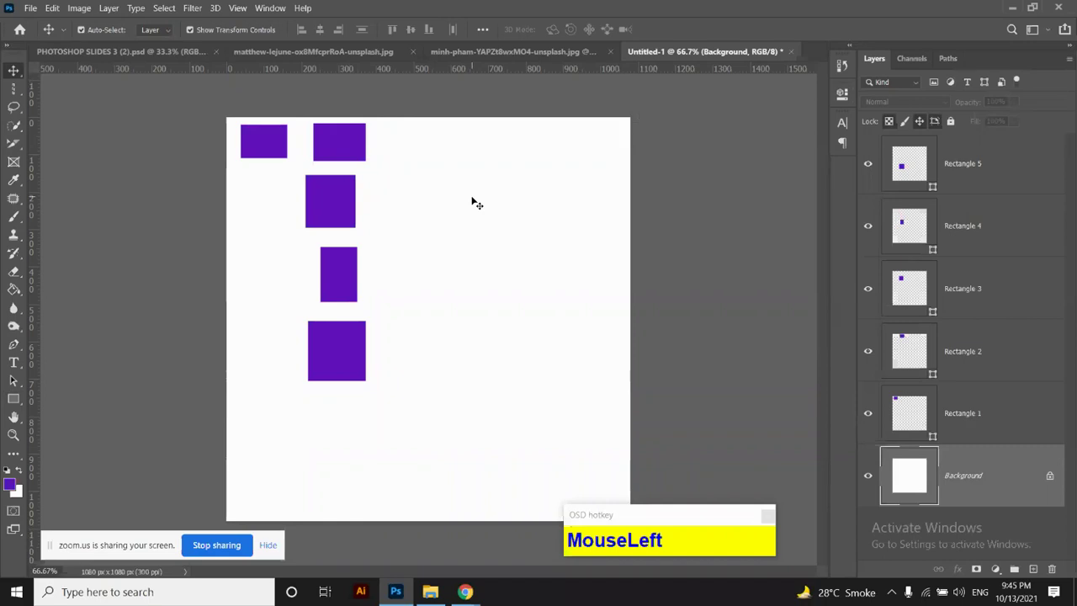
Leave the rectangles deselected and place four horizontal ruler guides at about 140, 325, 515 and 815 px
left_click_drag(192, 99, 414, 385)
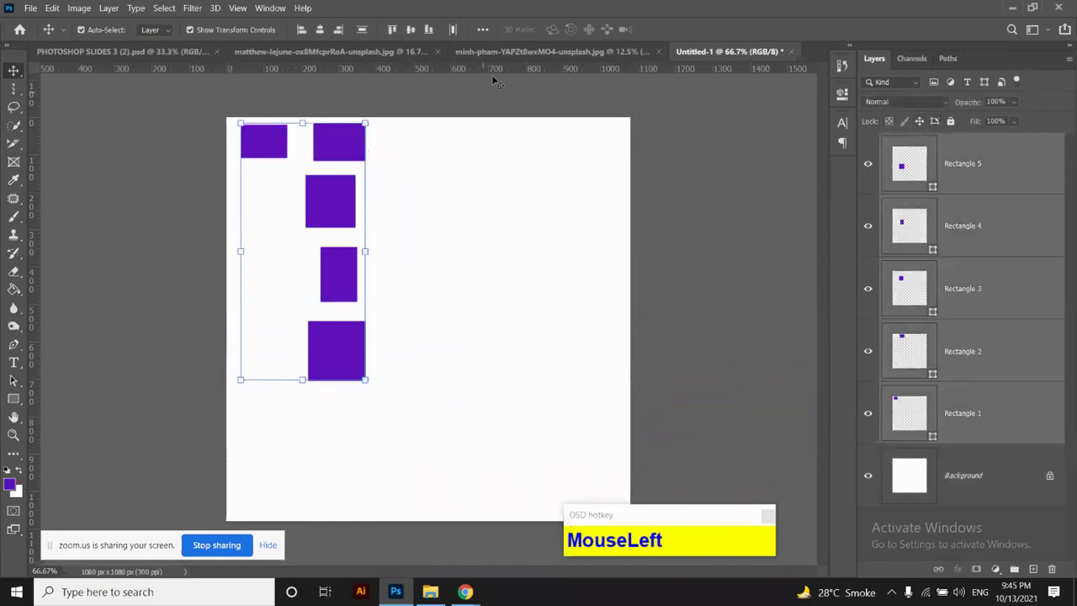
left_click(569, 127)
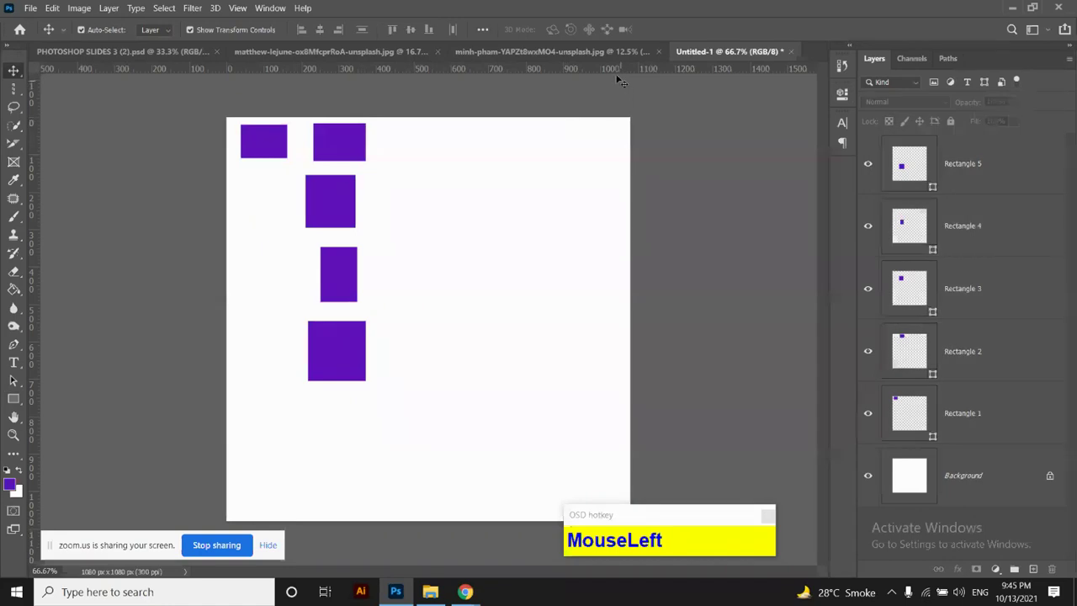
left_click_drag(602, 67, 601, 169)
left_click_drag(549, 67, 541, 238)
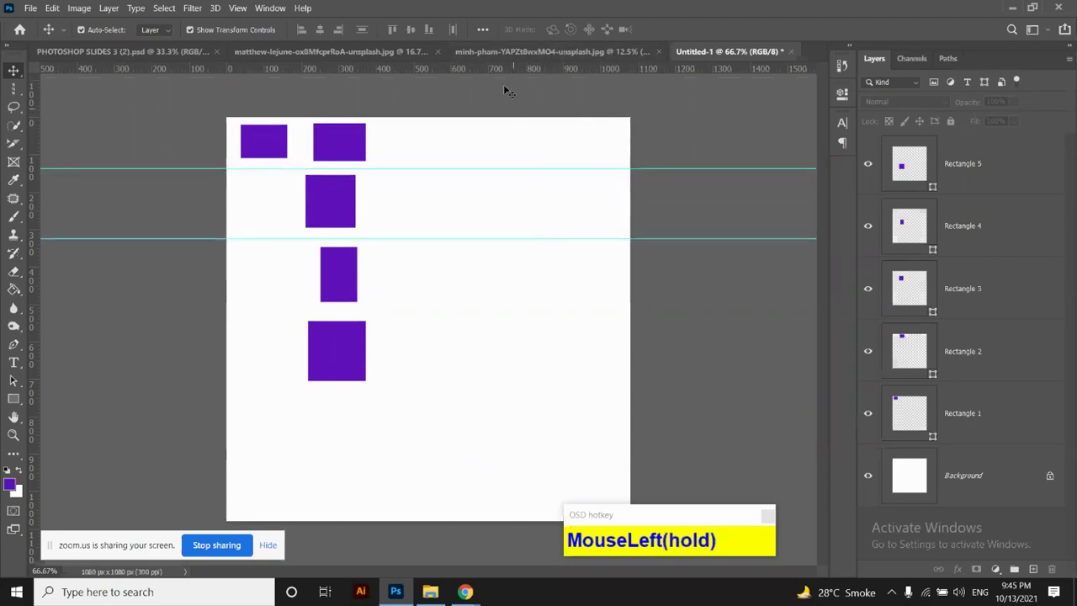
left_click_drag(496, 67, 472, 310)
left_click_drag(489, 65, 481, 421)
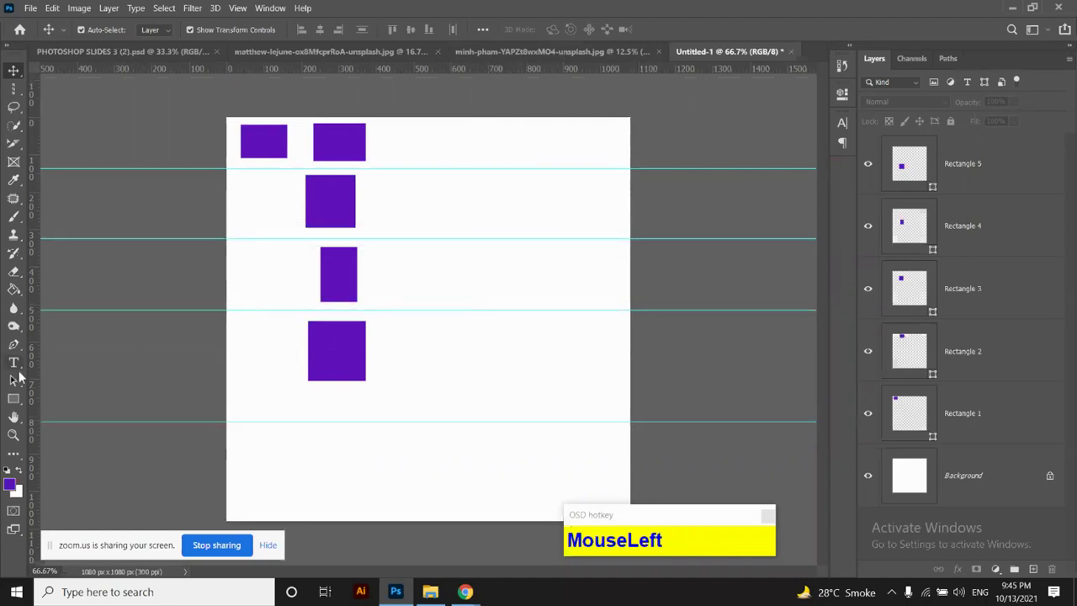
Place three vertical ruler guides on the canvas at about 190, 455 and 720 px
left_click_drag(33, 370, 298, 373)
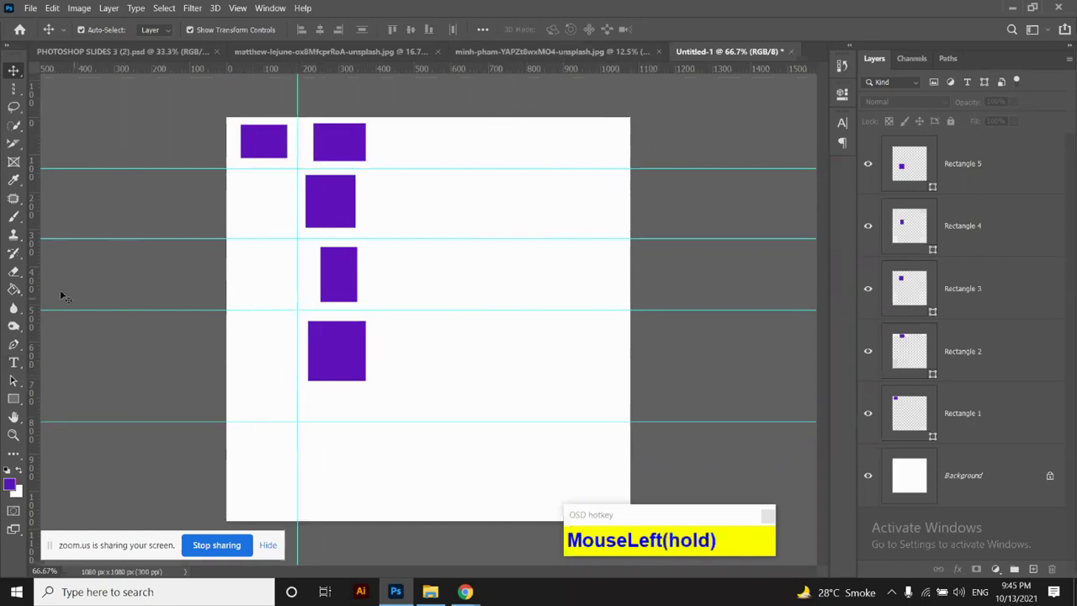
left_click_drag(36, 289, 397, 276)
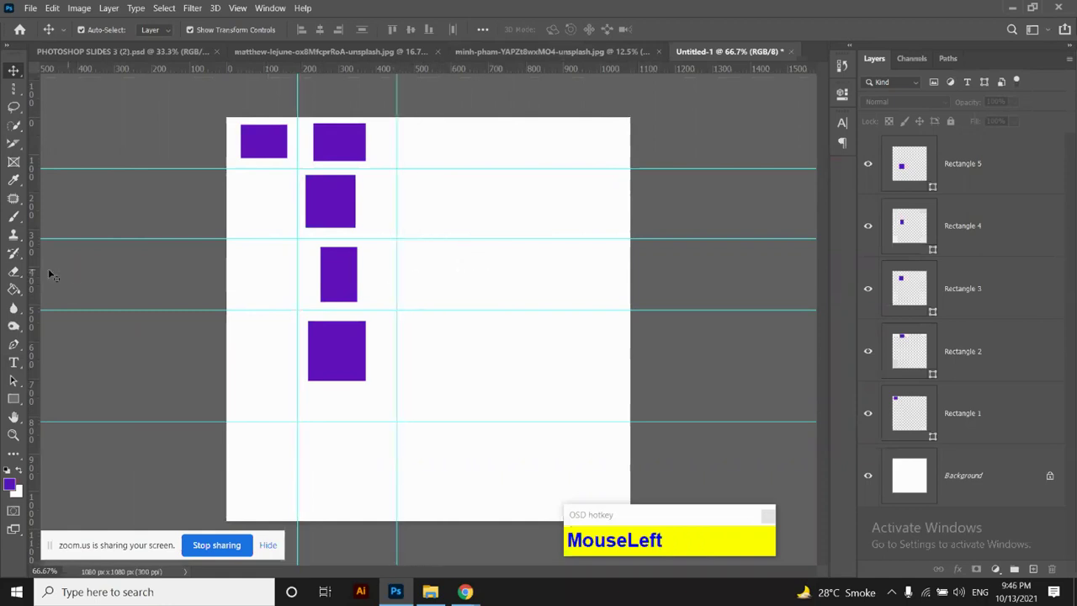
left_click_drag(36, 273, 495, 277)
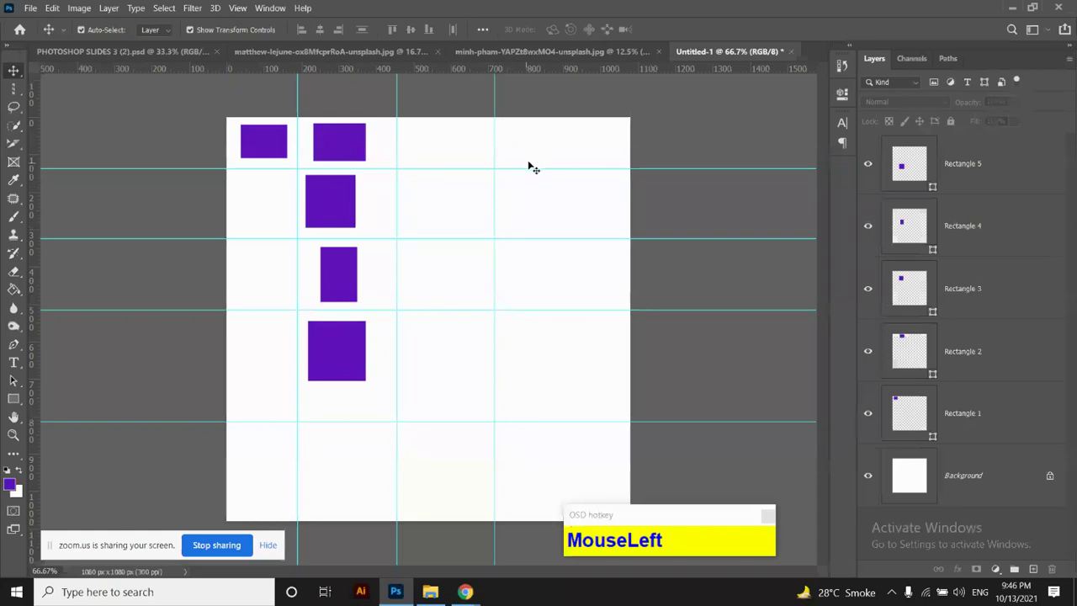
Remove the four horizontal guides from the canvas and add a new empty layer above Rectangle 5
left_click_drag(528, 169, 532, 62)
left_click_drag(592, 238, 592, 62)
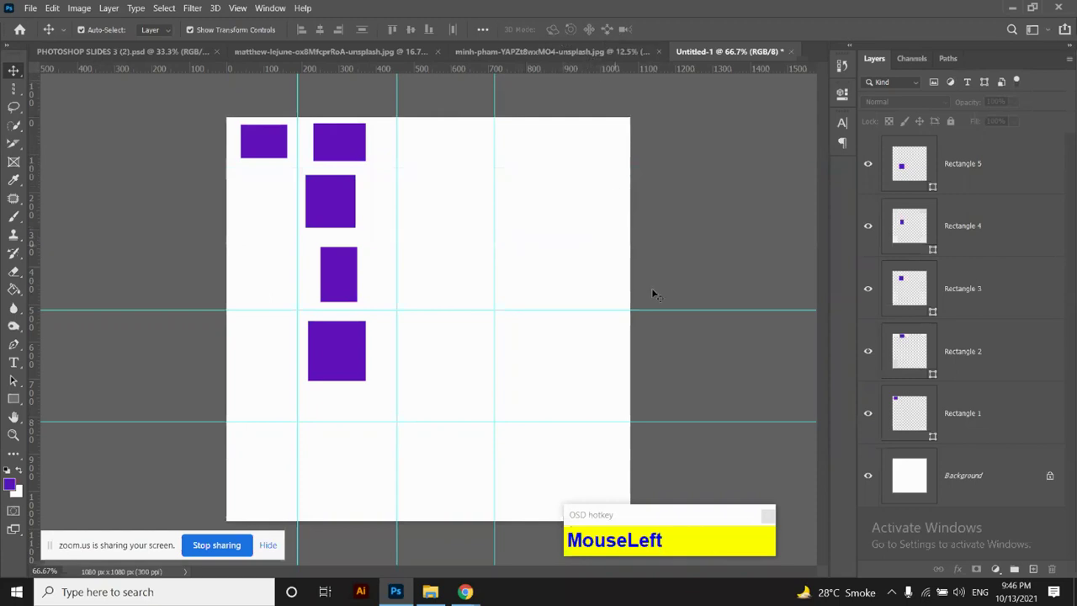
left_click_drag(659, 310, 627, 55)
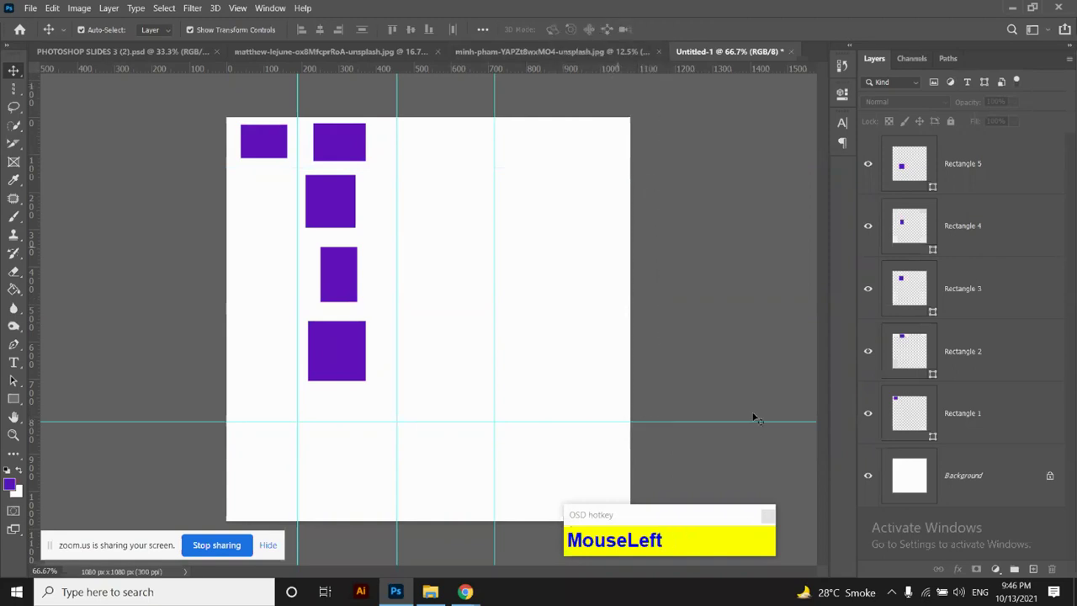
left_click_drag(714, 422, 692, 65)
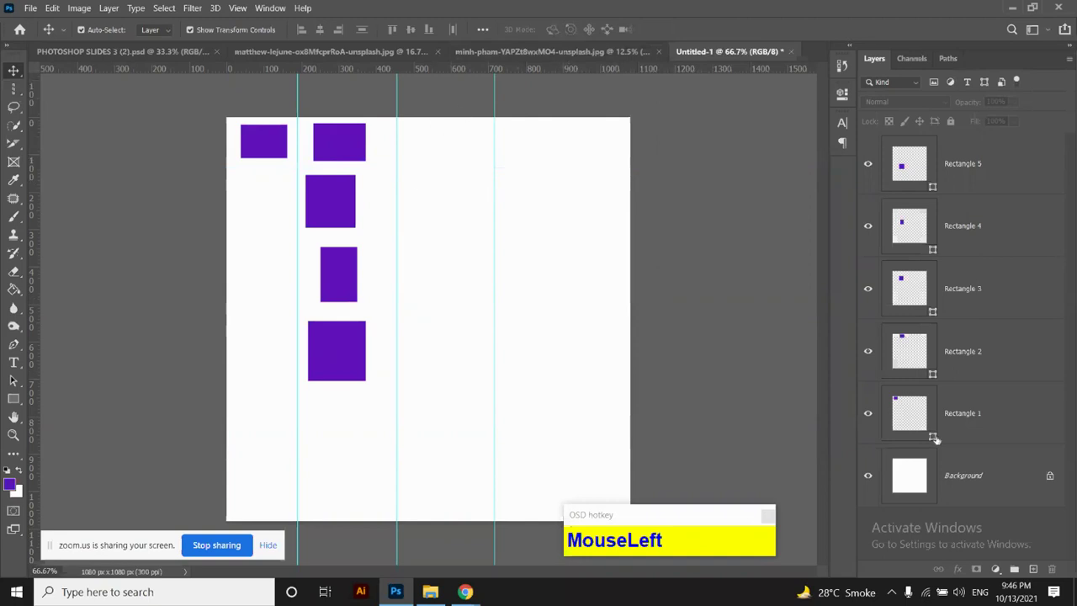
left_click(1034, 569)
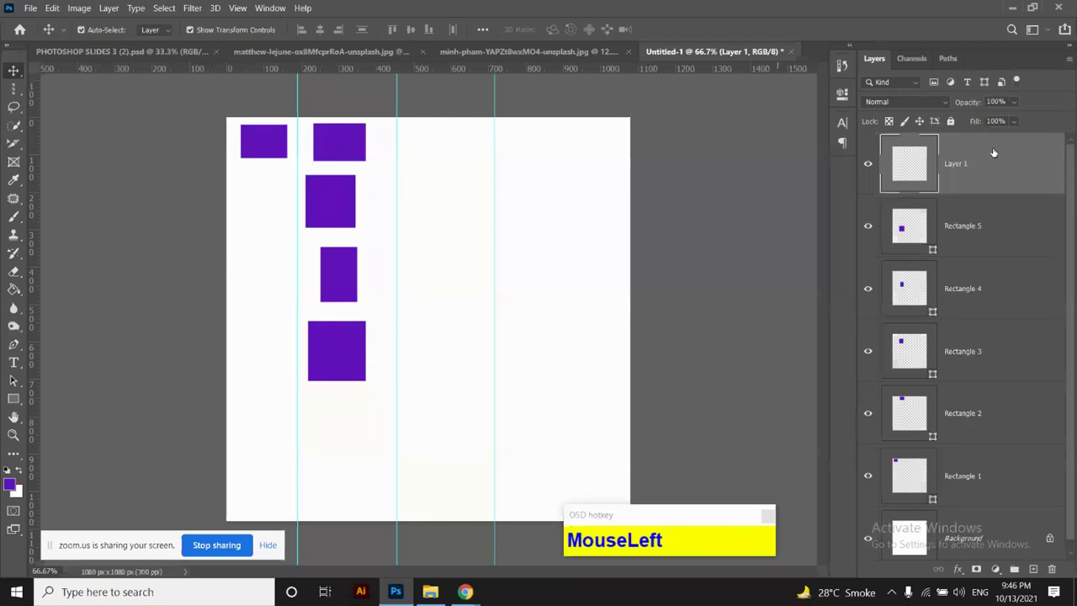
Delete Layer 1 and pull the first vertical guide off the canvas, and undo both changes
key("Delete")
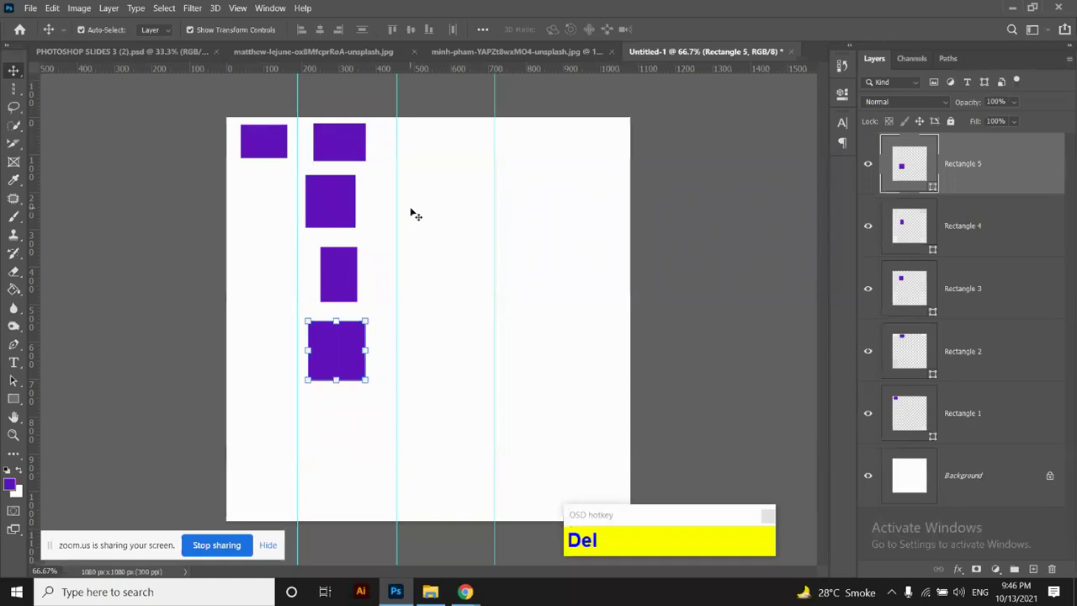
left_click_drag(296, 240, 61, 241)
key("ctrl+z")
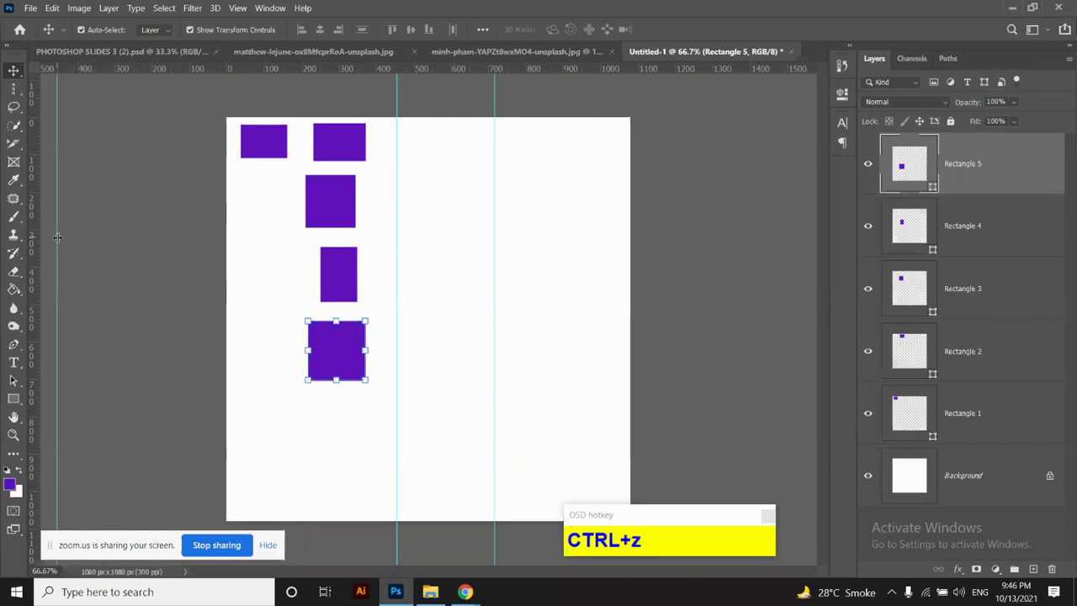
key("ctrl+shift+alt+n")
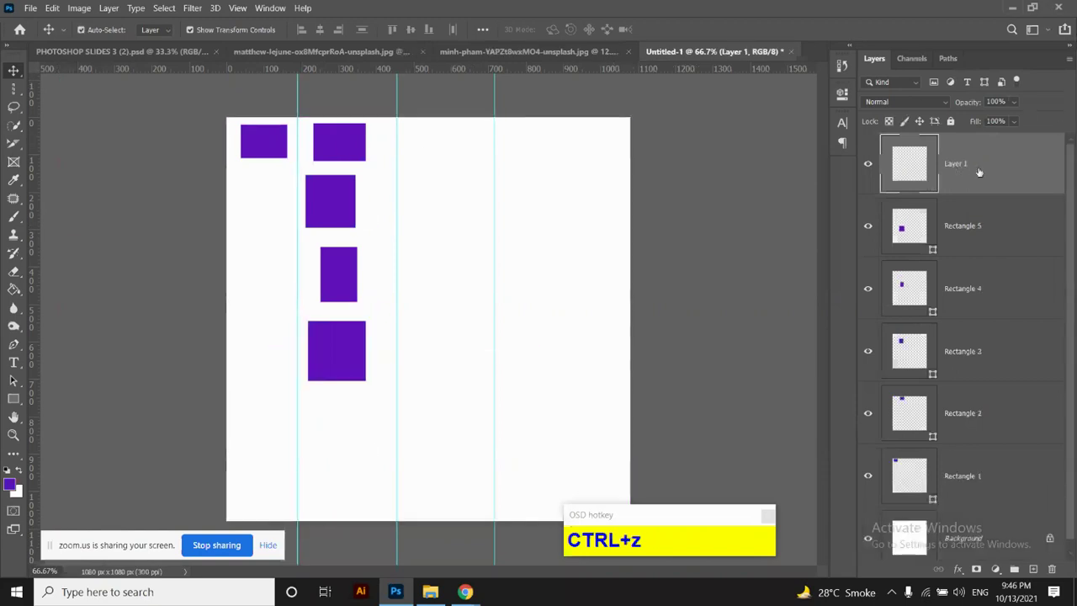
Hide Layer 1 and remove all three vertical guides from the canvas
left_click(868, 165)
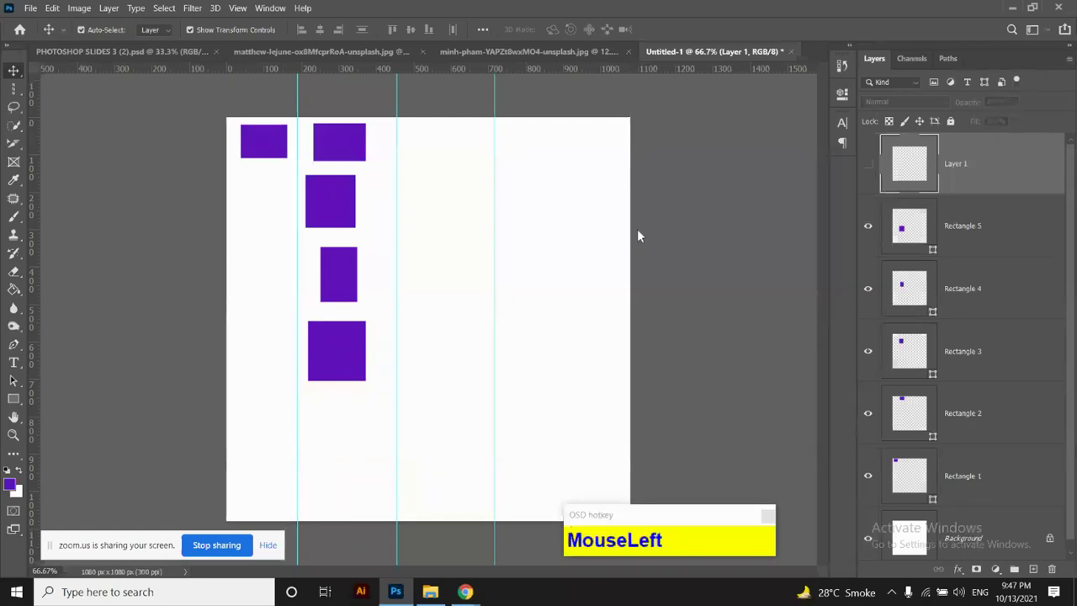
left_click_drag(297, 260, 9, 196)
left_click_drag(397, 216, 33, 177)
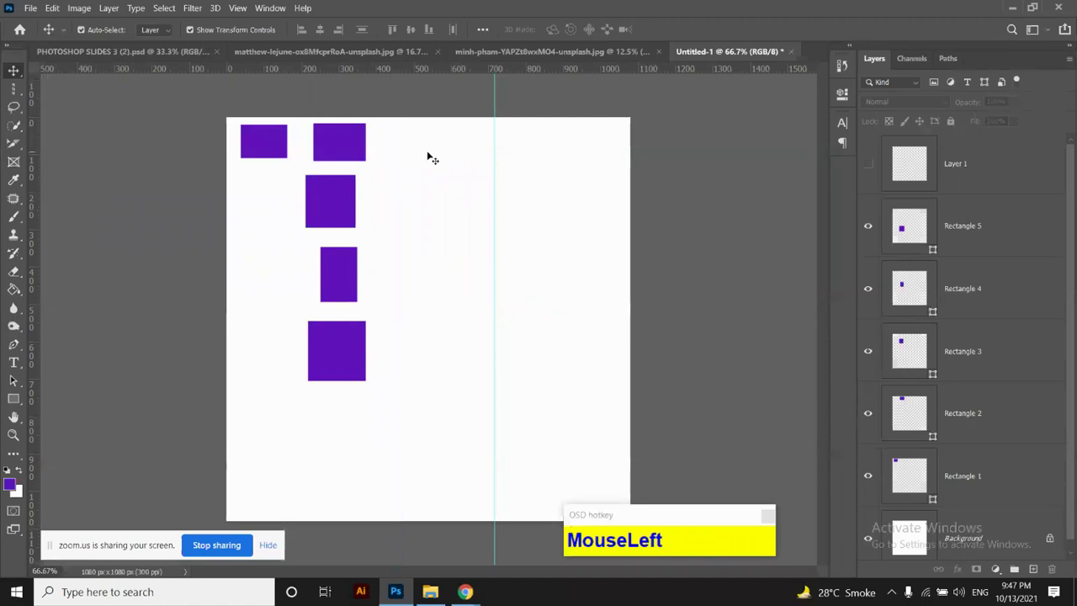
left_click_drag(493, 180, 37, 97)
Shift the second top-row rectangle left to line up with the one below, and try out a horizontal guide at about 145 px
left_click_drag(336, 159, 328, 160)
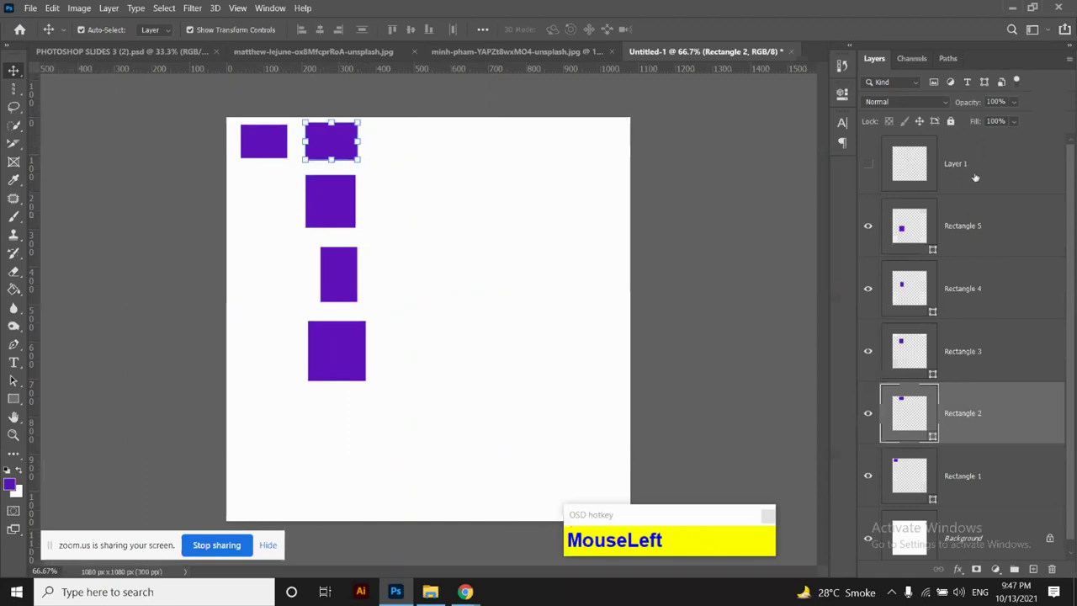
left_click_drag(871, 169, 908, 180)
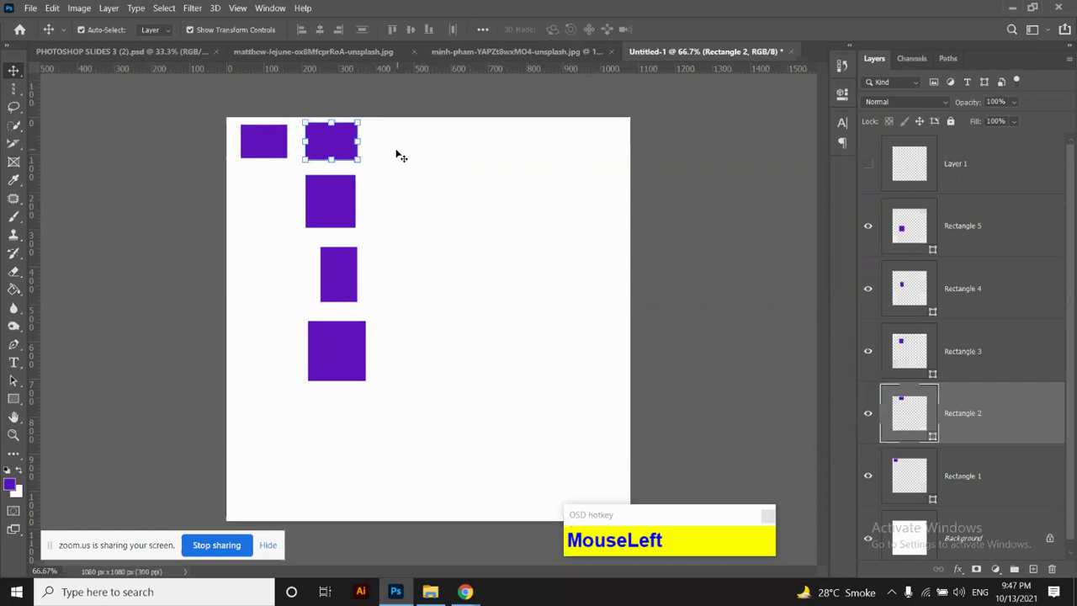
left_click_drag(412, 64, 396, 171)
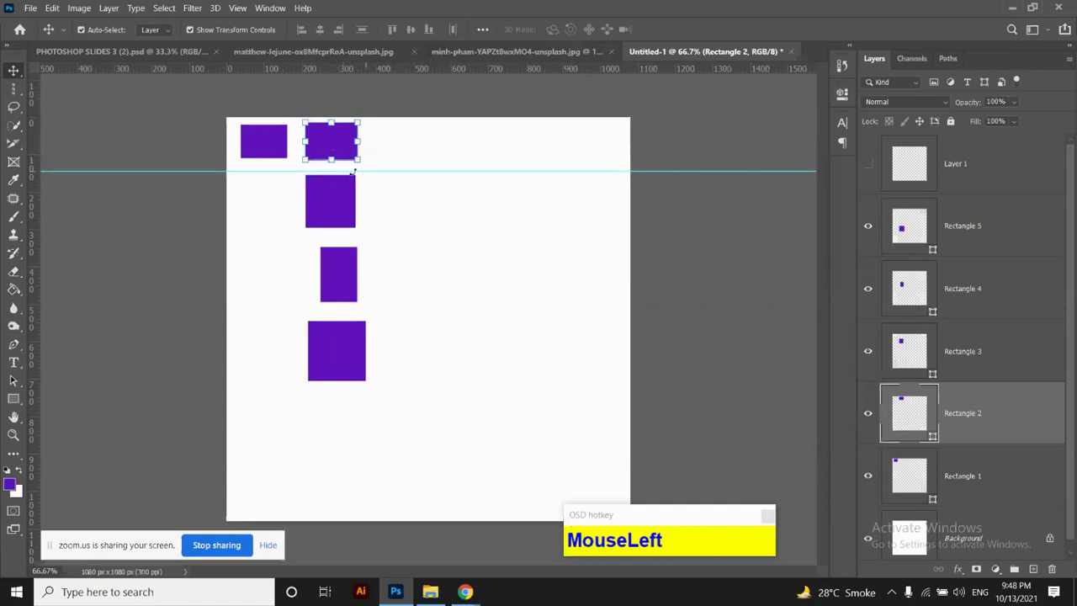
left_click_drag(415, 163, 332, 75)
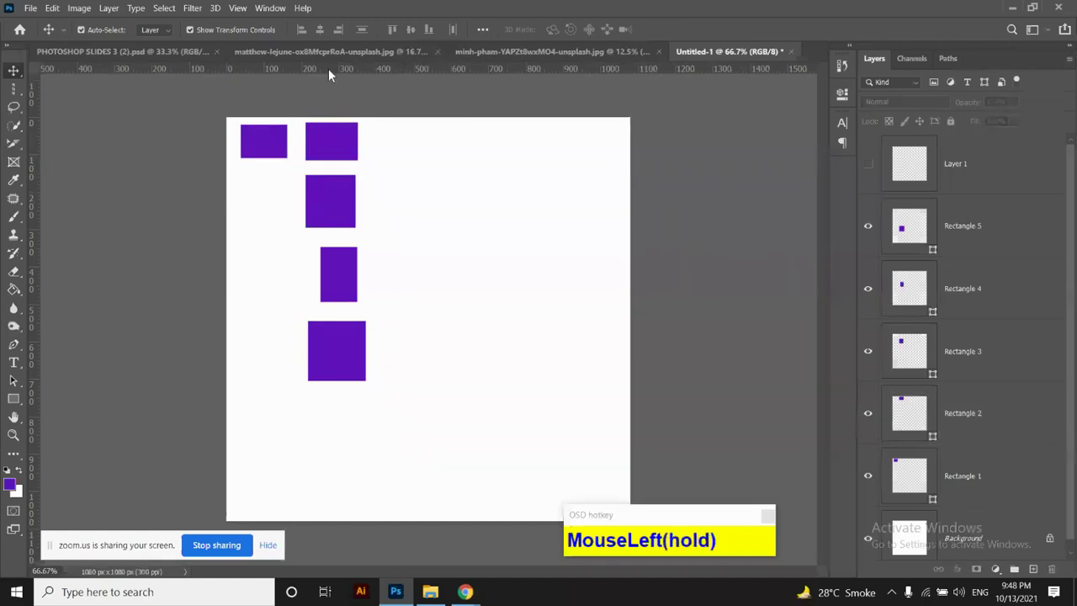
Make Layer 1 visible again, select it and lock the whole layer
right_click(14, 88)
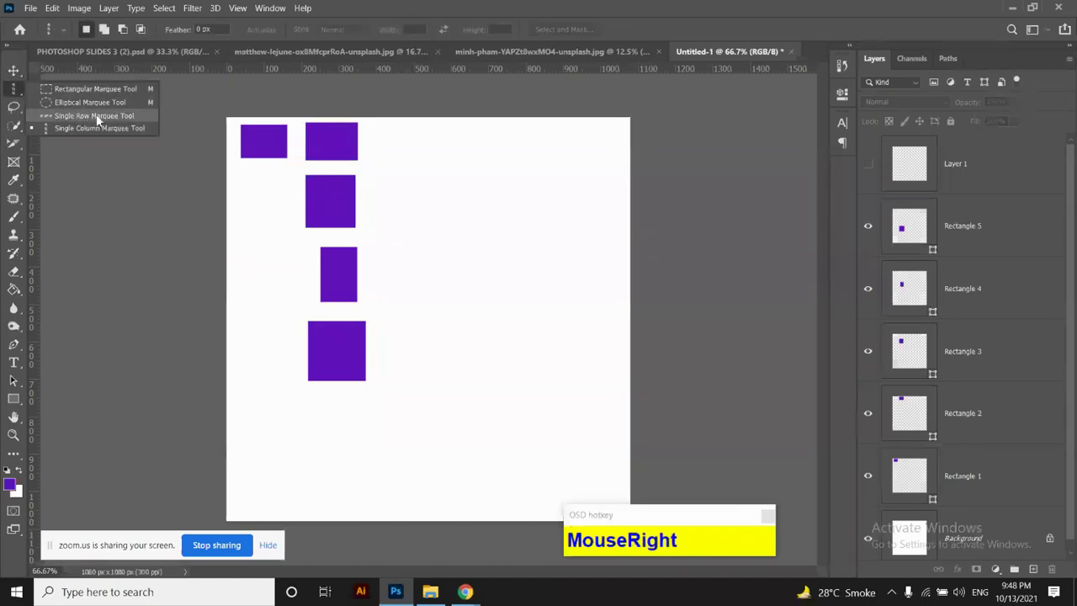
left_click(947, 164)
left_click(947, 165)
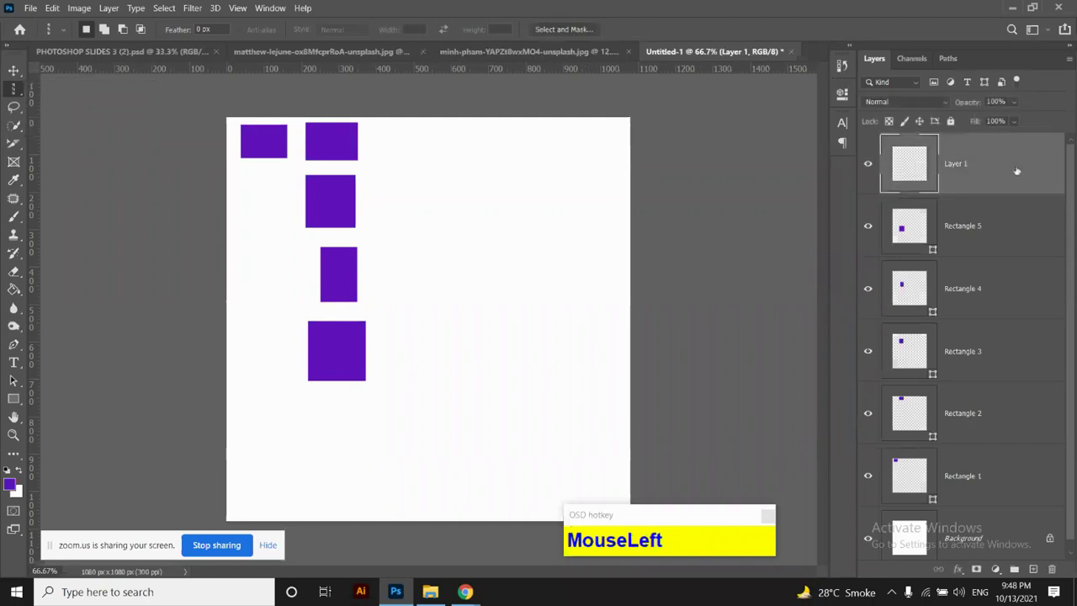
left_click(951, 123)
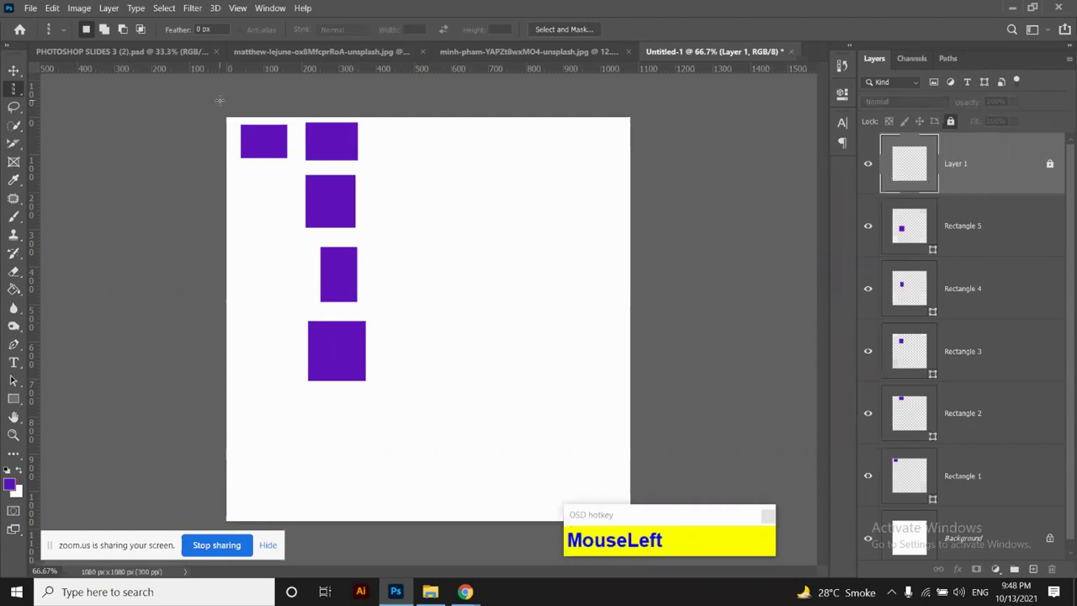
Select all five purple rectangles together with the Move tool and delete them
left_click(13, 70)
left_click_drag(209, 98, 429, 392)
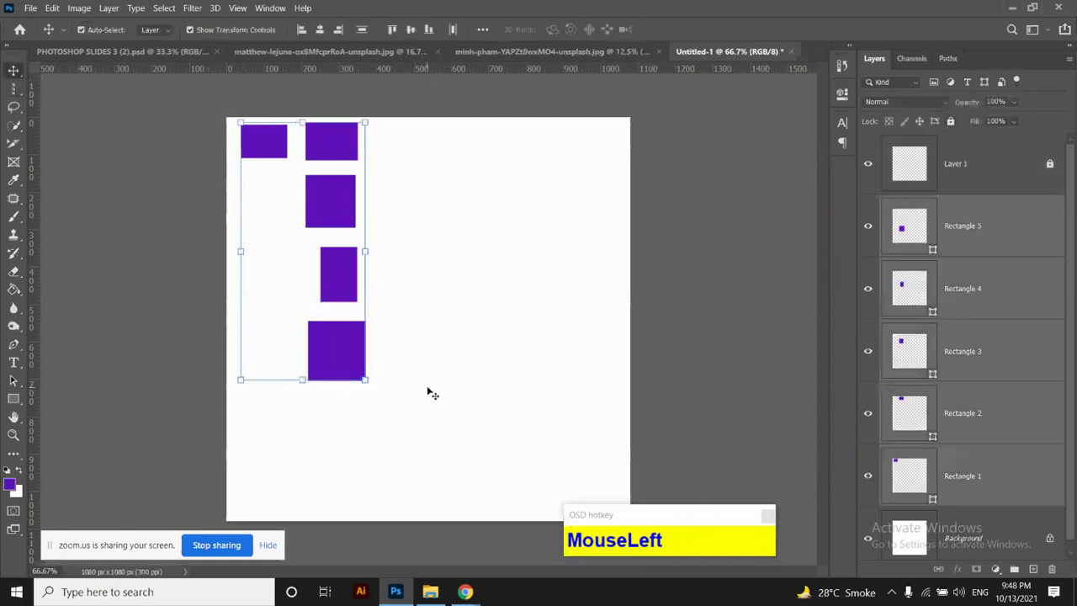
key("Delete")
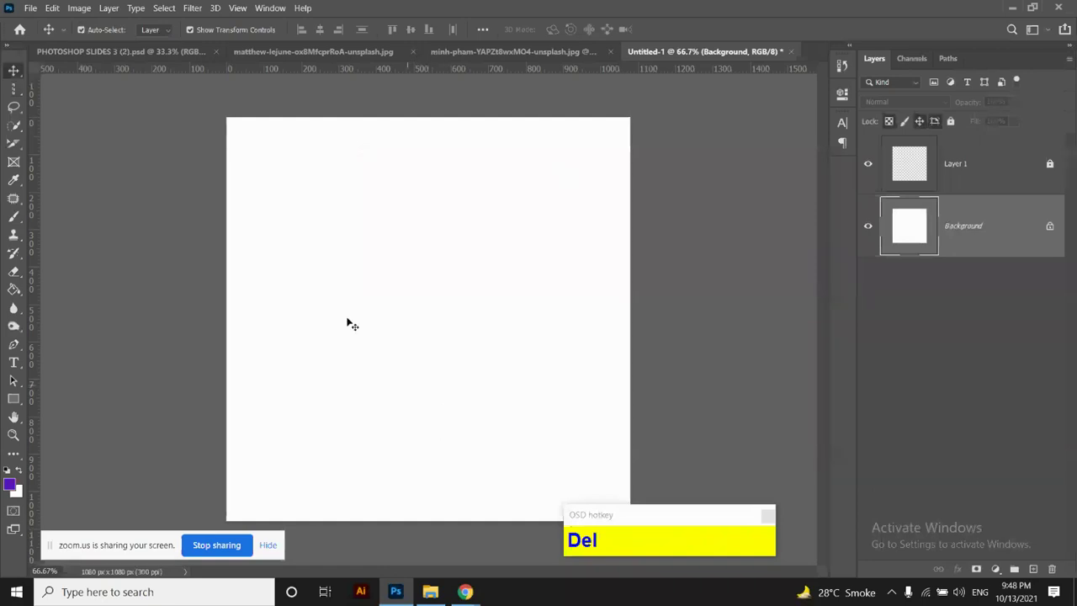
Choose the Single Row Marquee tool, and unlock Layer 1 and make it the active layer
right_click(14, 91)
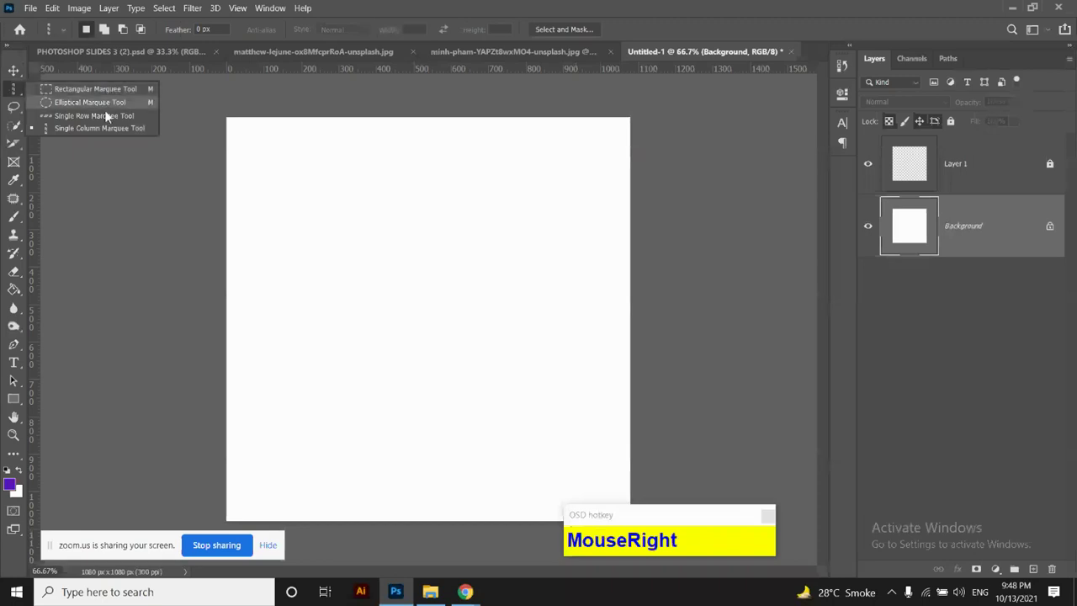
left_click(14, 71)
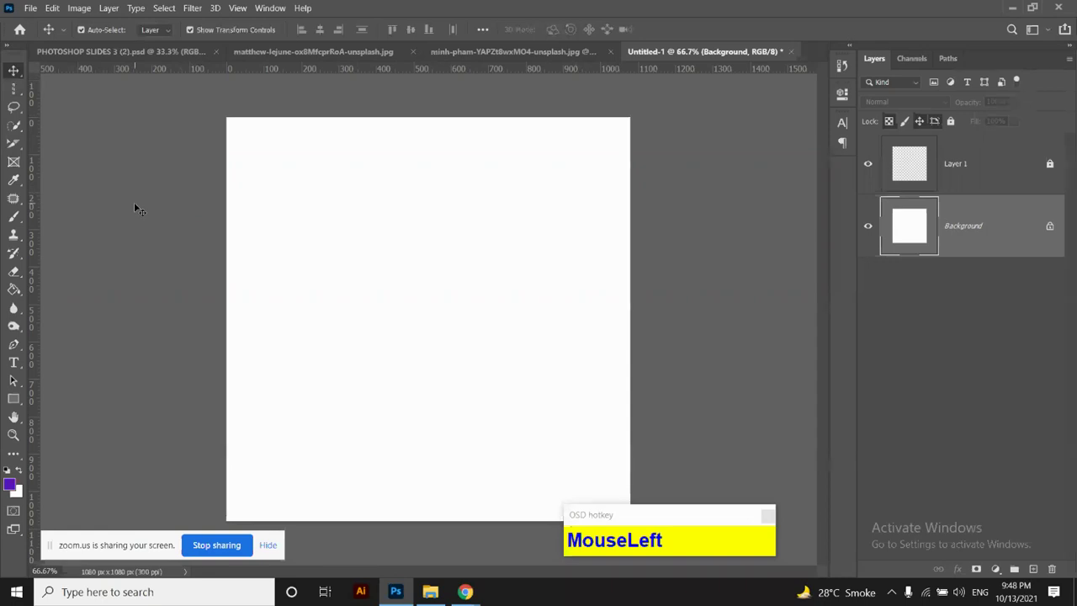
right_click(14, 91)
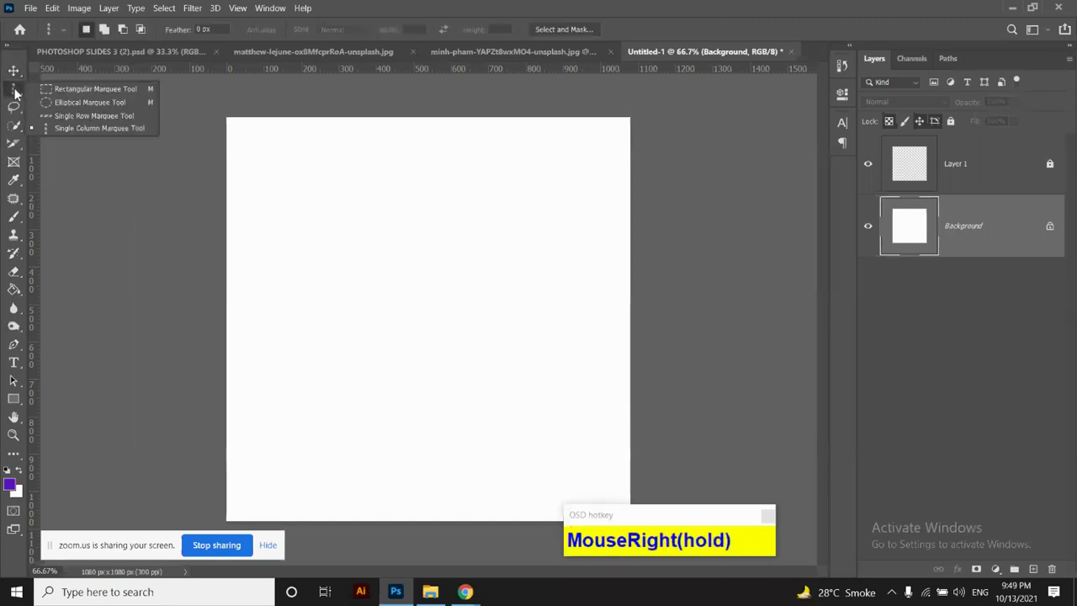
left_click(98, 115)
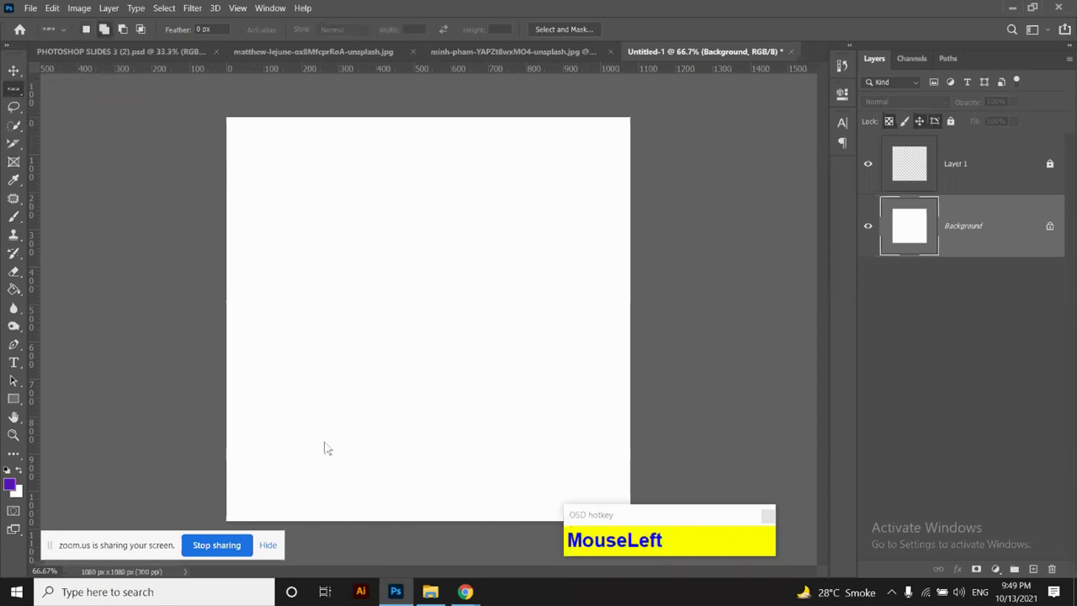
left_click(983, 175)
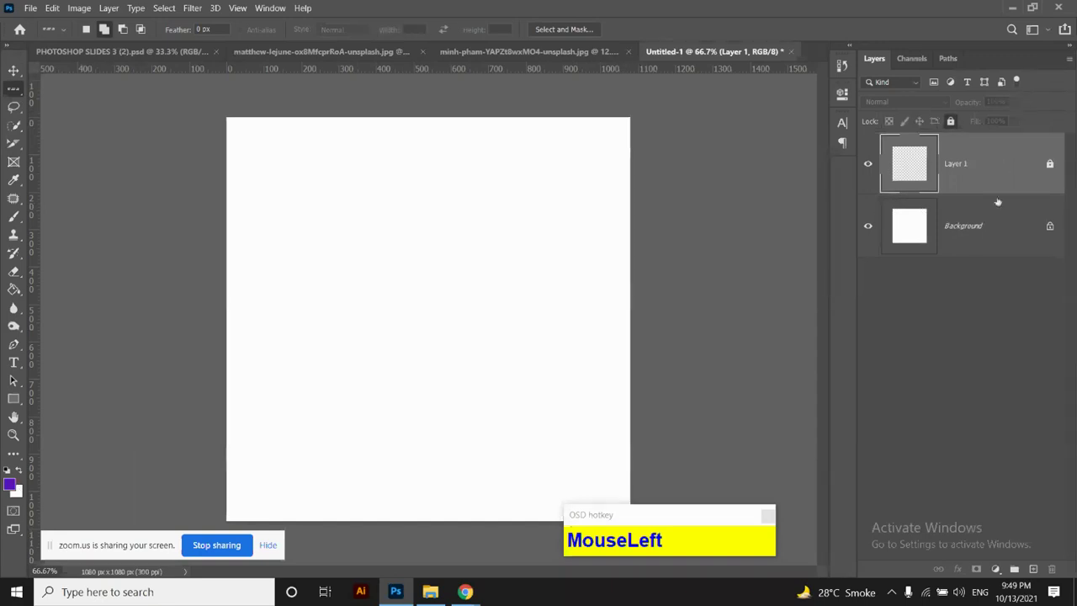
left_click(994, 227)
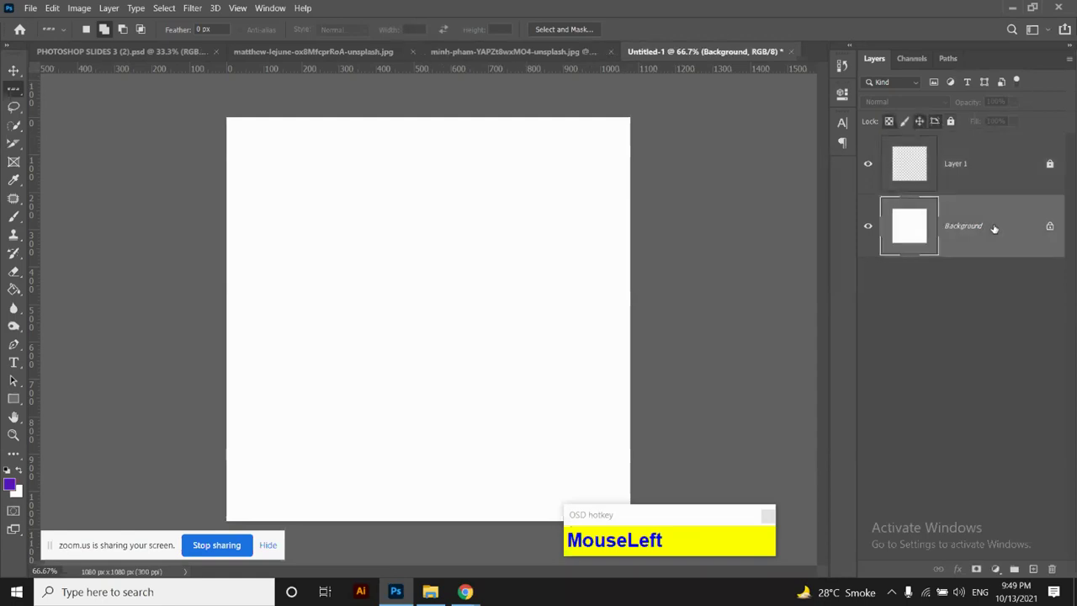
left_click(1052, 166)
left_click(970, 178)
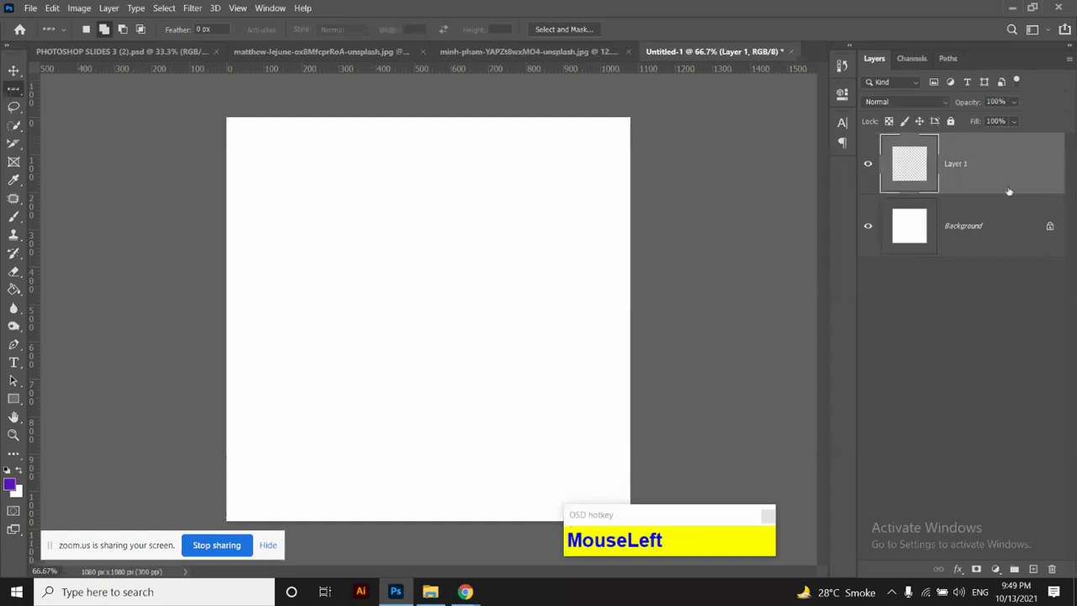
Select two single-pixel rows across the canvas at about 180 and 300 px, and switch to the Move tool
left_click(543, 184)
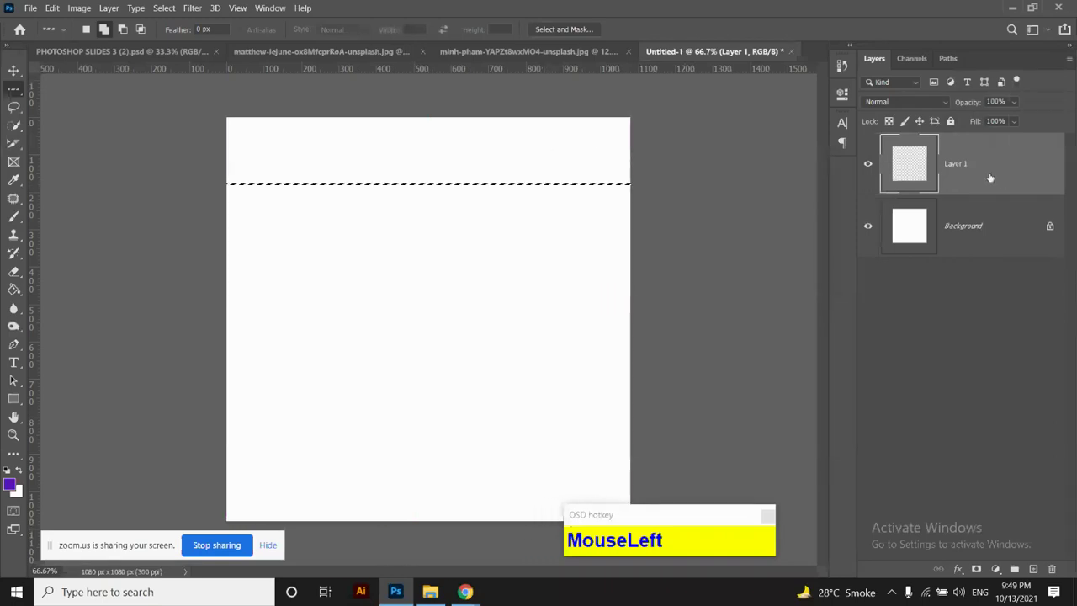
left_click(687, 229)
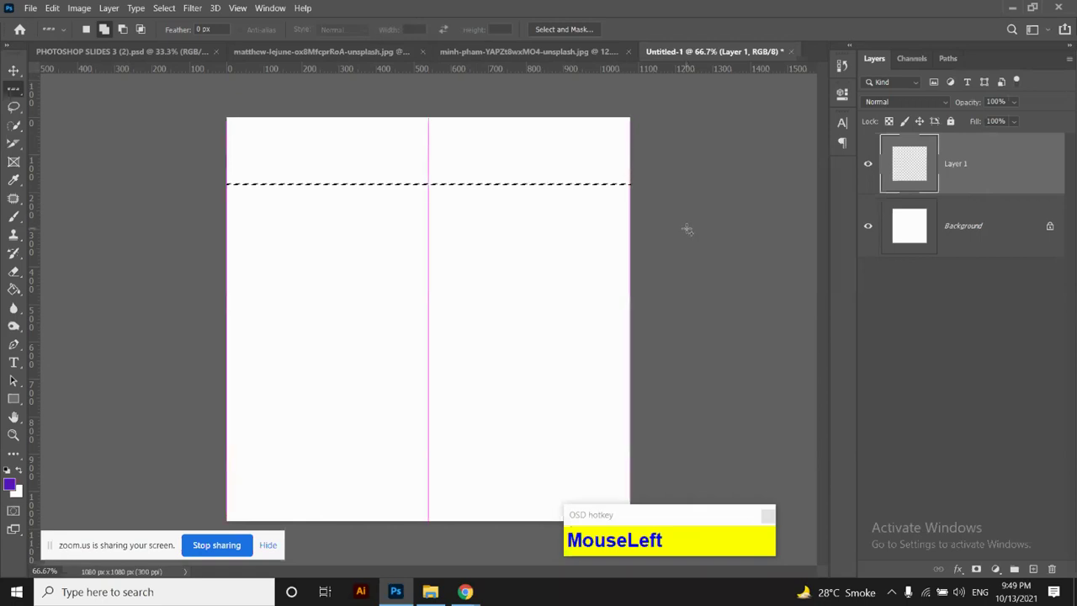
left_click(13, 69)
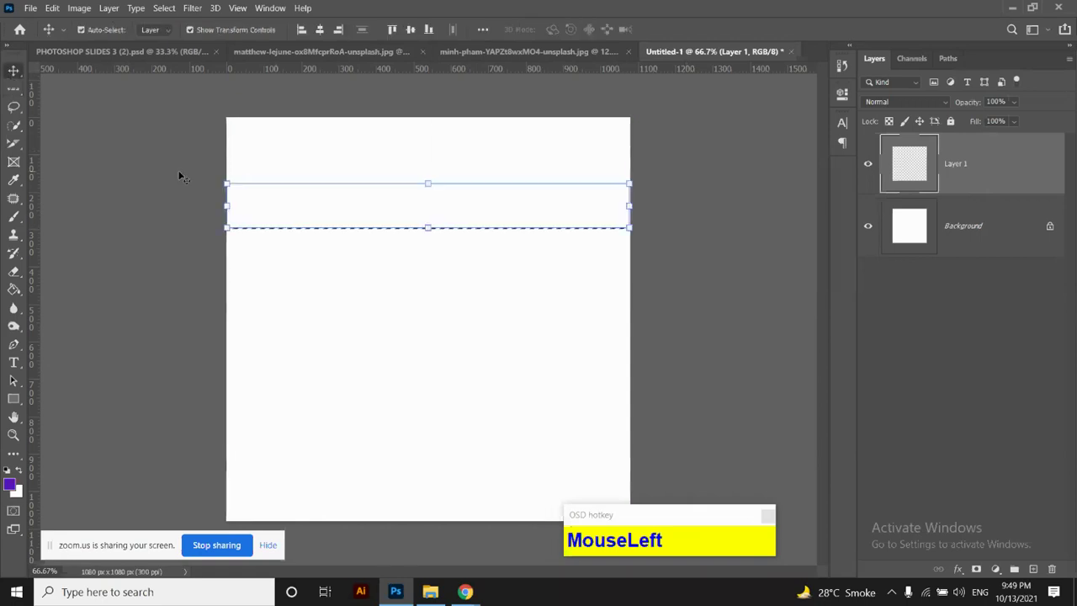
Try to fill the selected rows with the purple foreground colour with no layer active, and reselect Layer 1
left_click(181, 176)
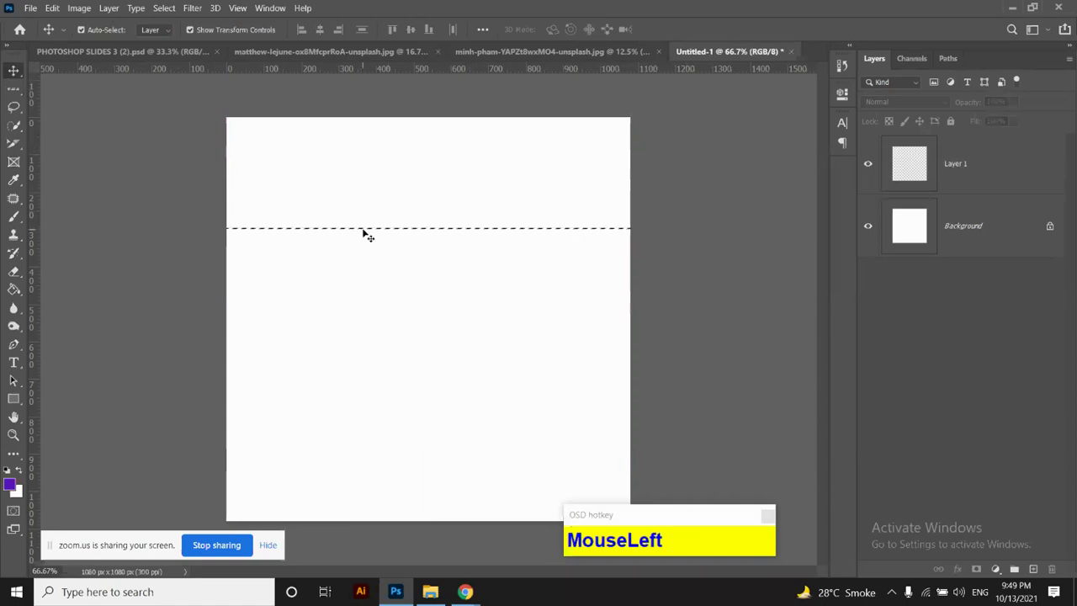
key("alt+BackSpace")
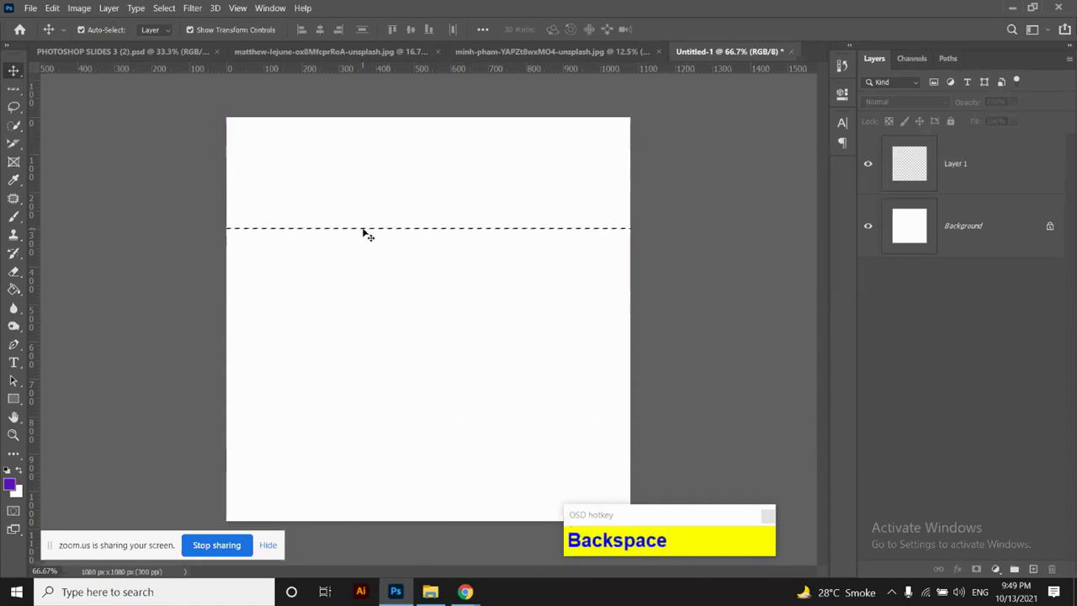
key("alt+BackSpace")
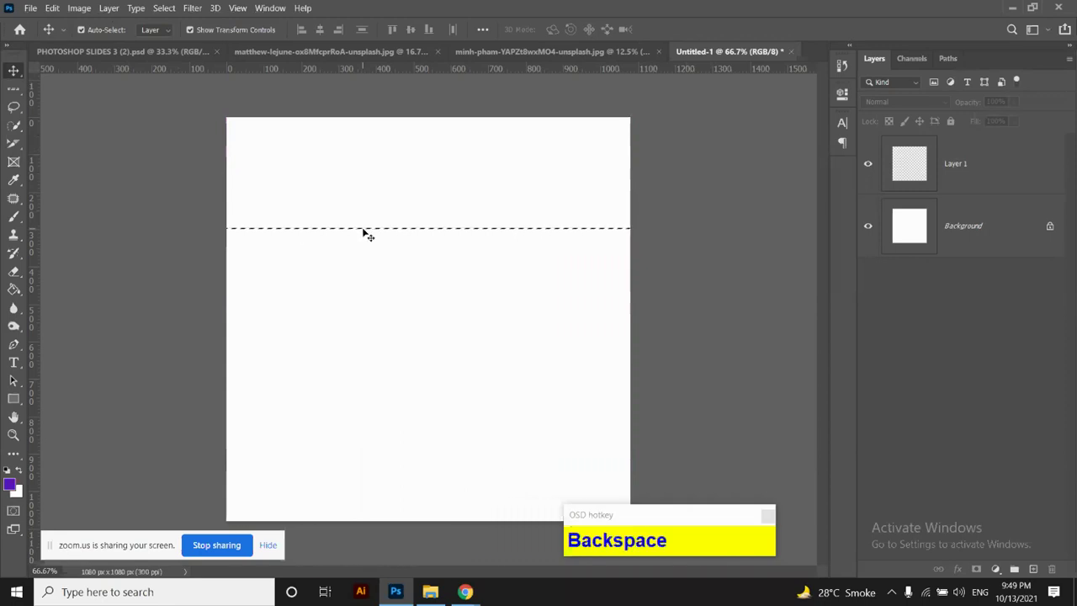
left_click(987, 167)
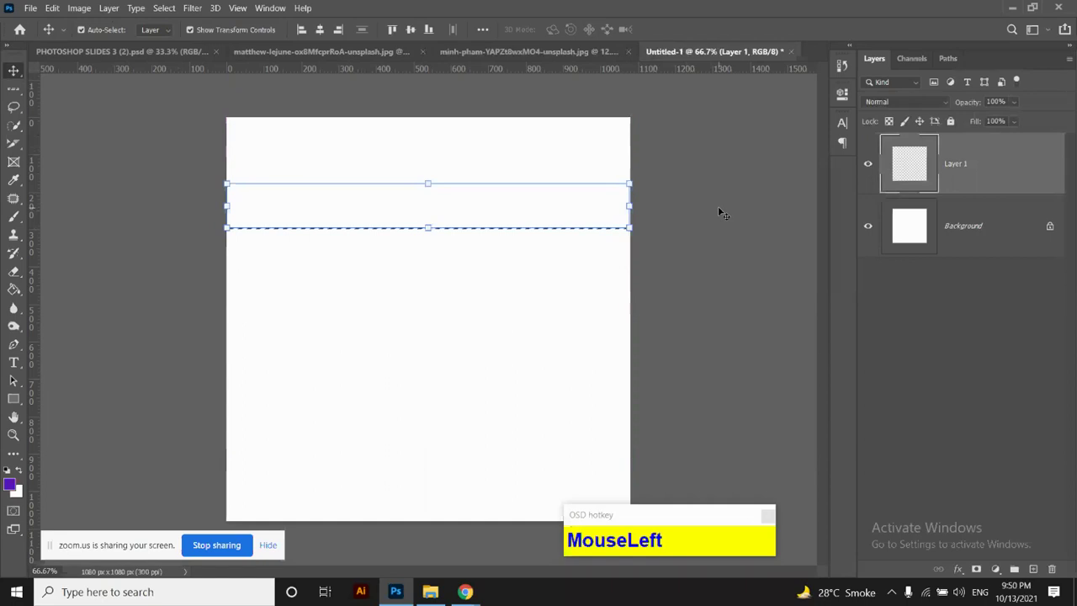
Undo the two single-row selections and keep Layer 1 as the active layer
key("ctrl+z")
key("ctrl+z")
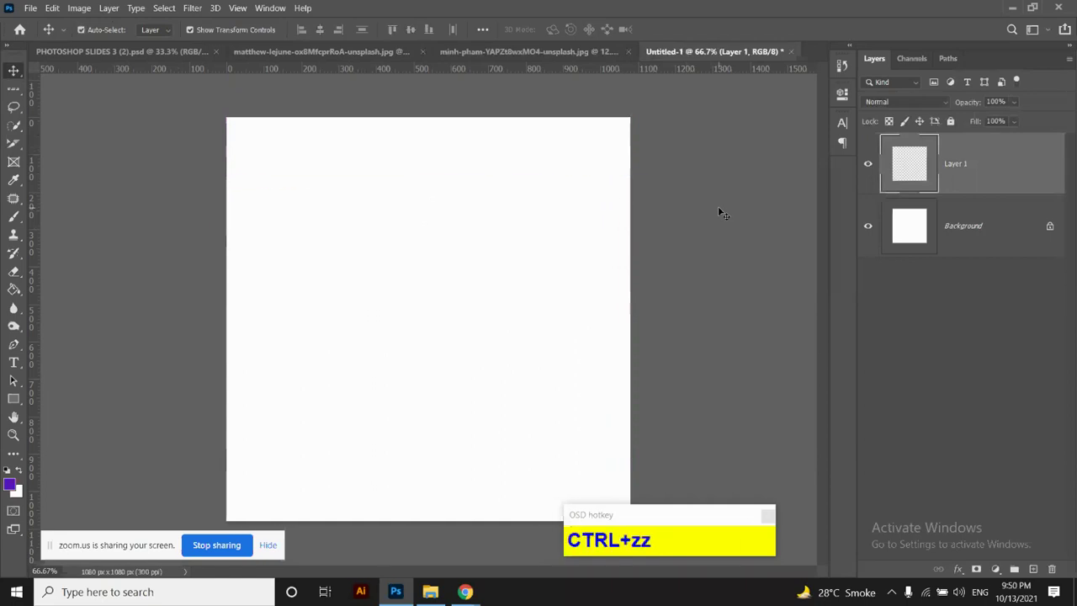
left_click(978, 167)
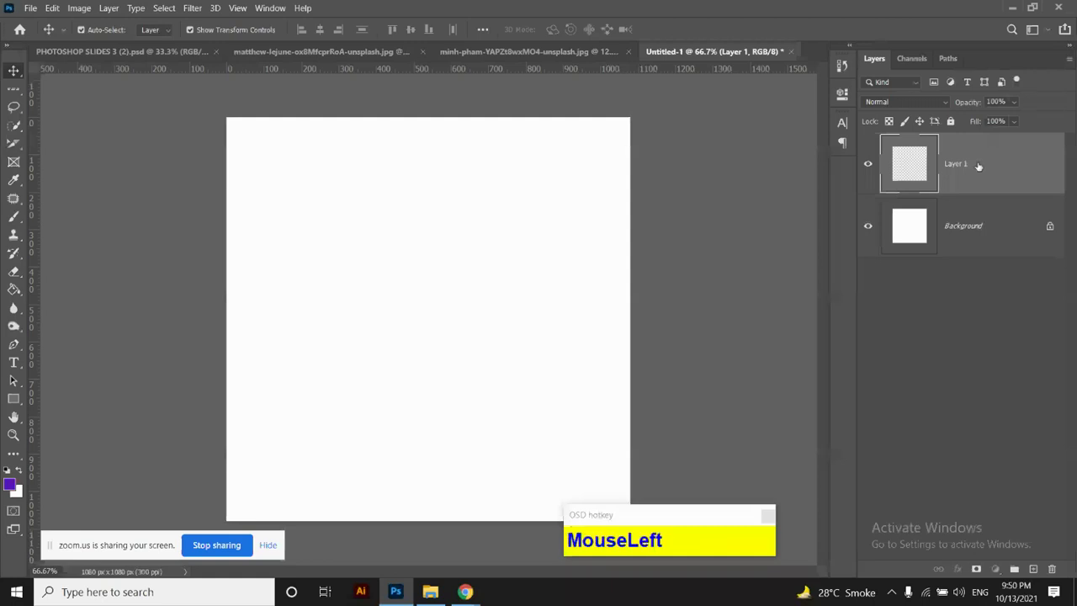
Select a single-pixel row across the canvas at about 130 px and try to fill it with the purple foreground colour
right_click(13, 88)
left_click(84, 116)
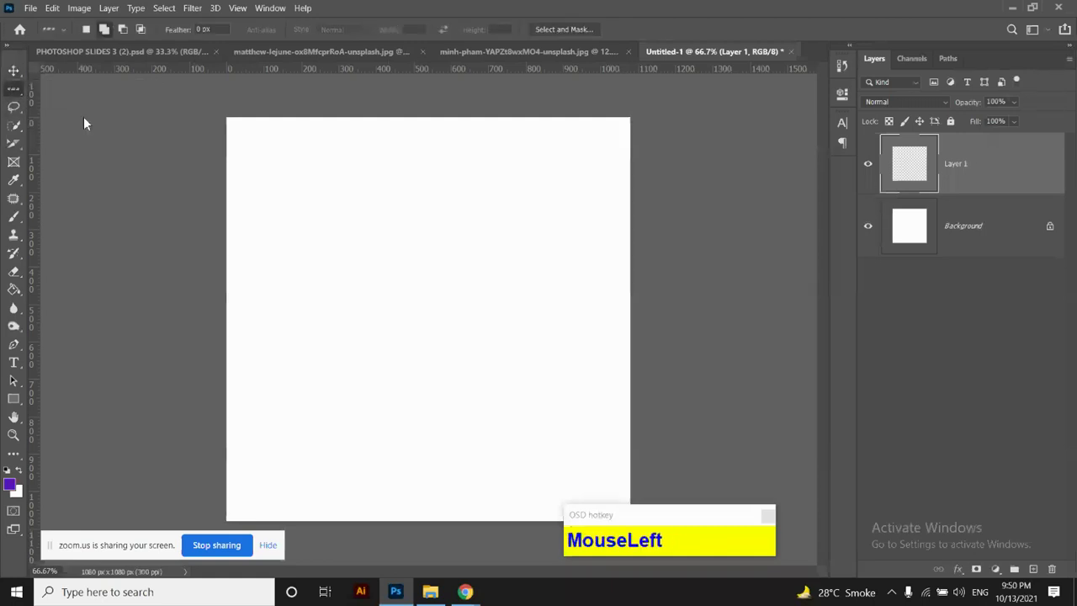
left_click(394, 166)
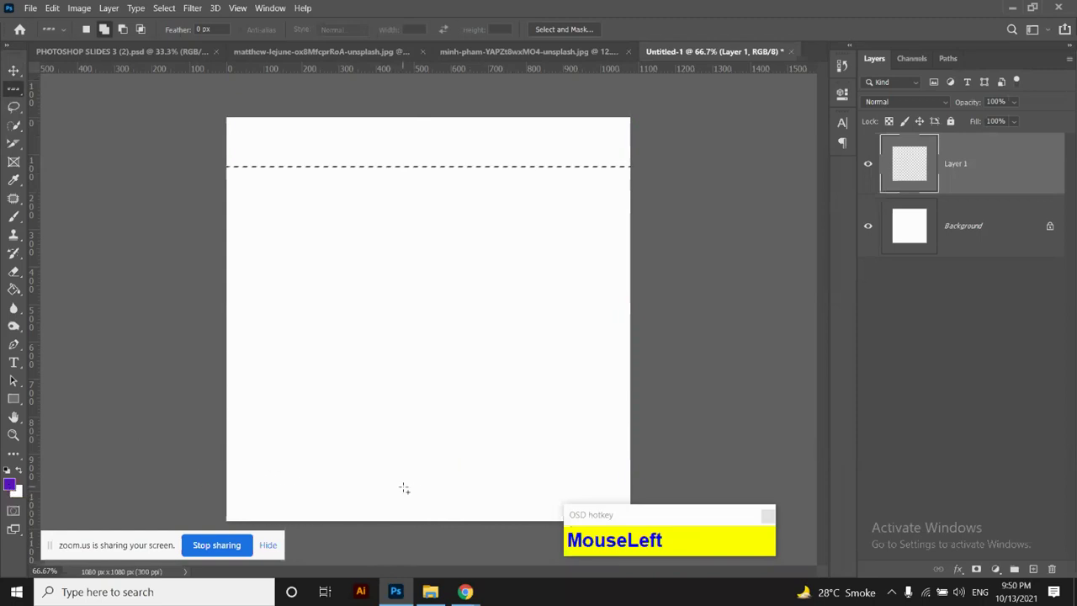
key("alt")
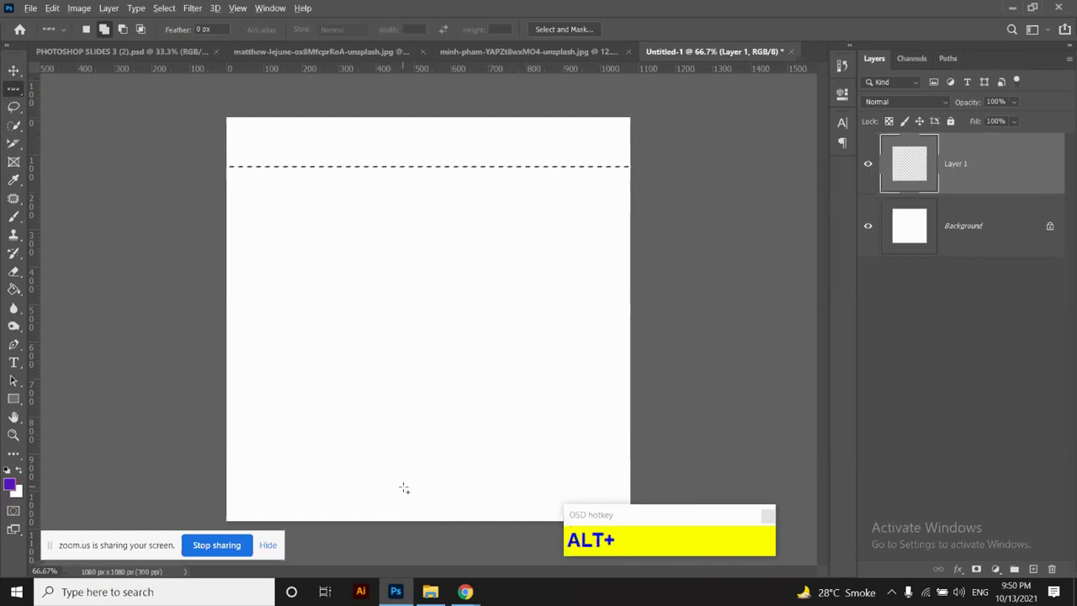
key("alt+BackSpace")
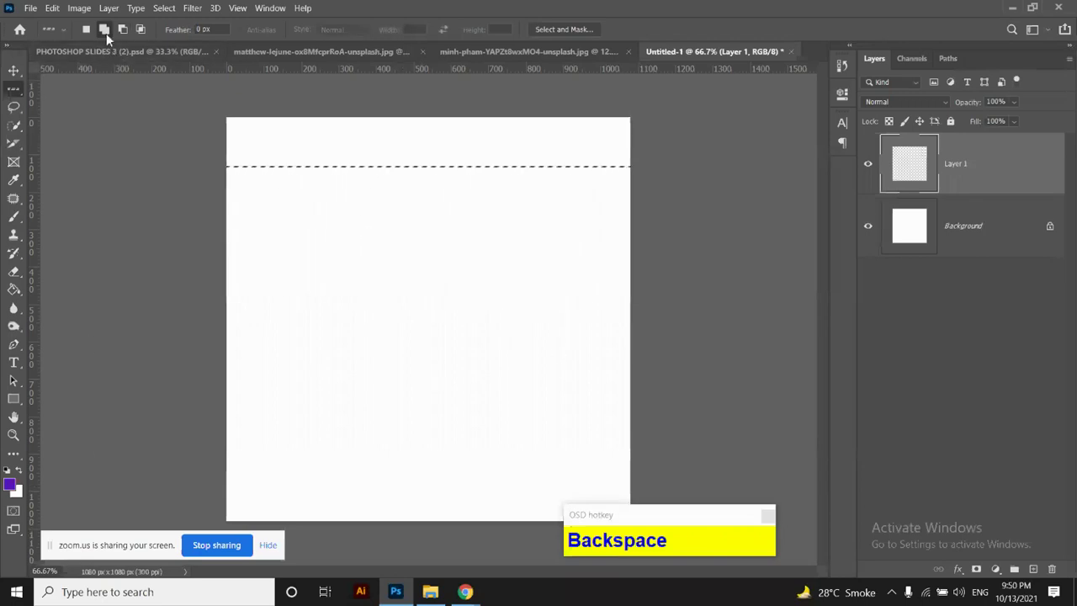
Set the Single Row Marquee tool to New selection mode and undo the row selection on the canvas
left_click(85, 31)
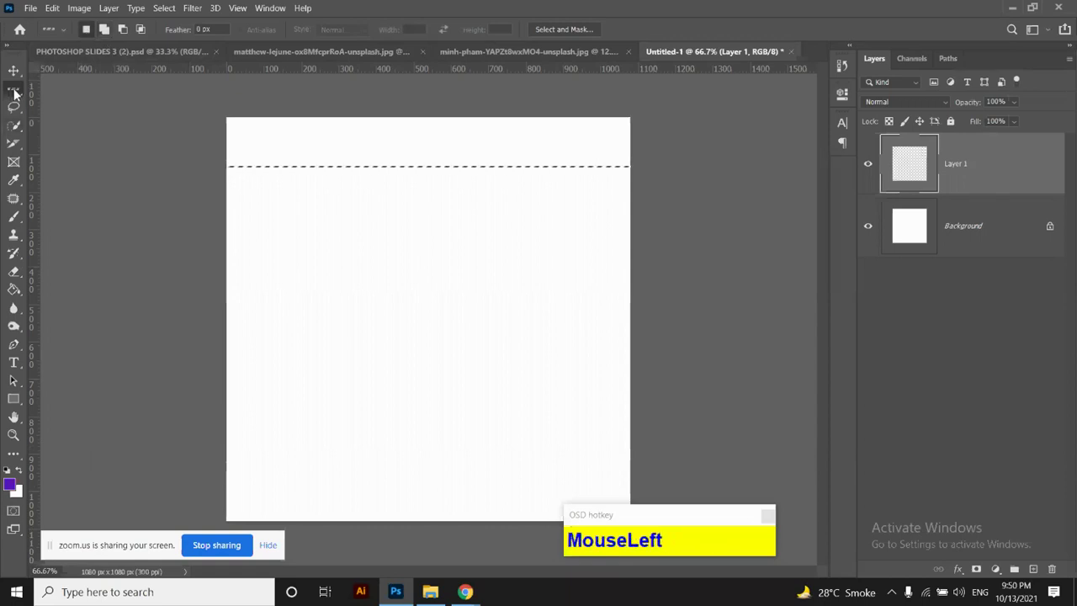
key("ctrl+z")
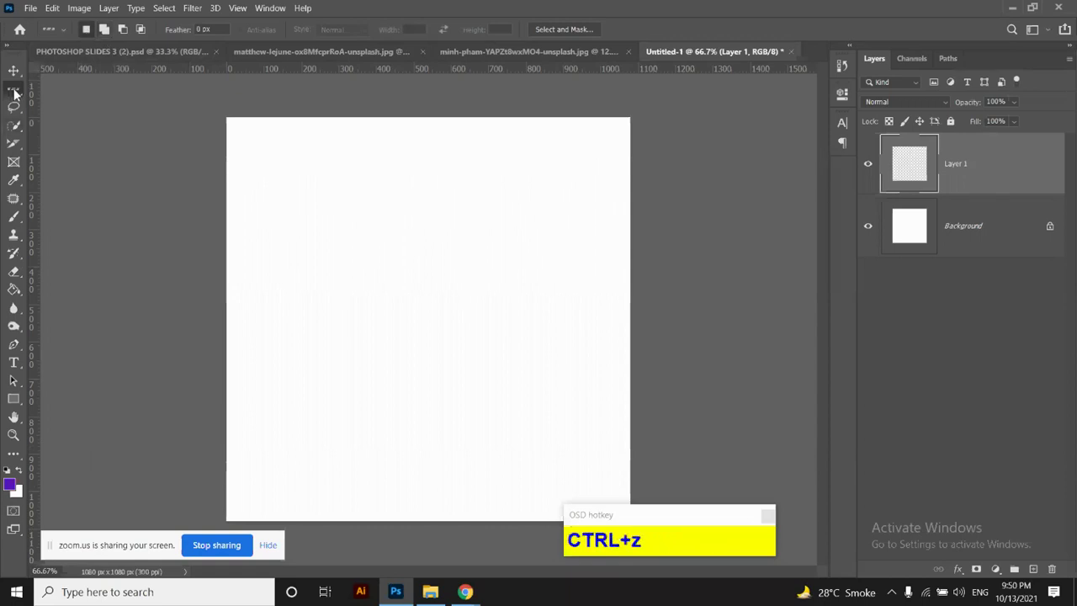
left_click(20, 95)
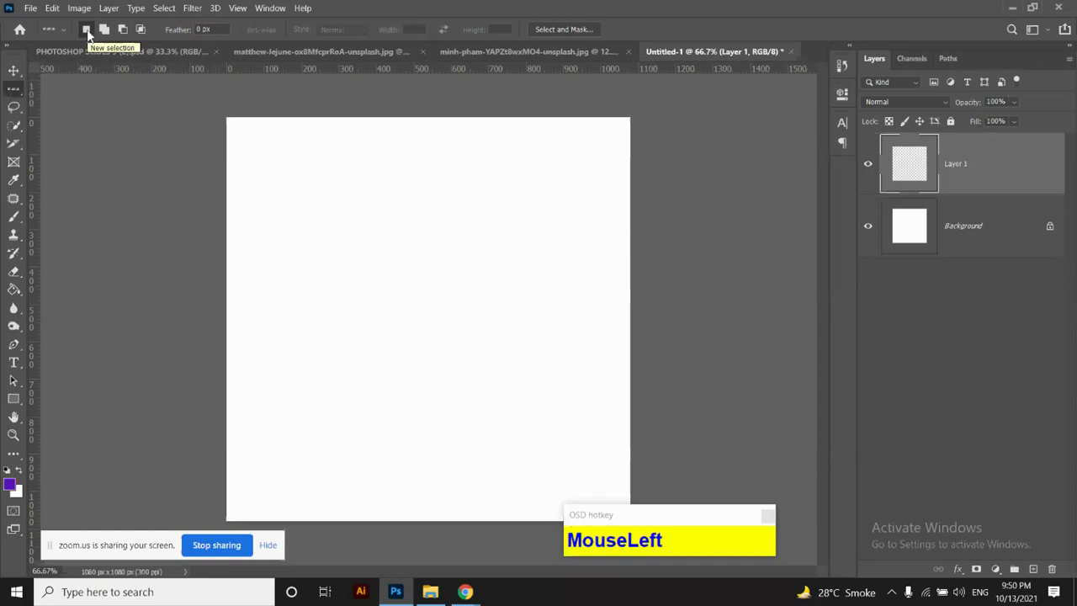
right_click(13, 90)
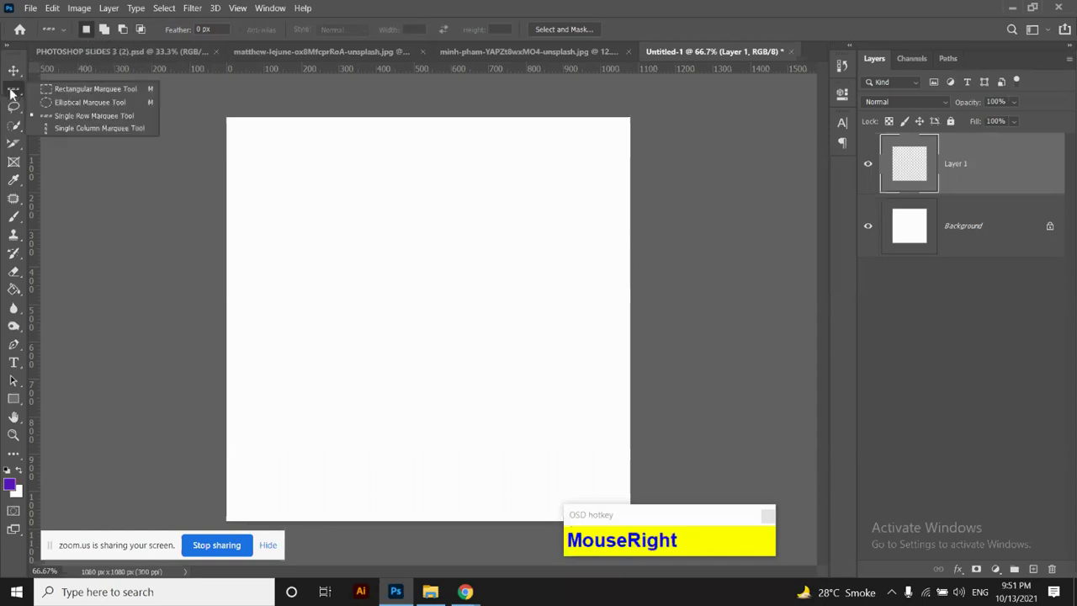
left_click(91, 115)
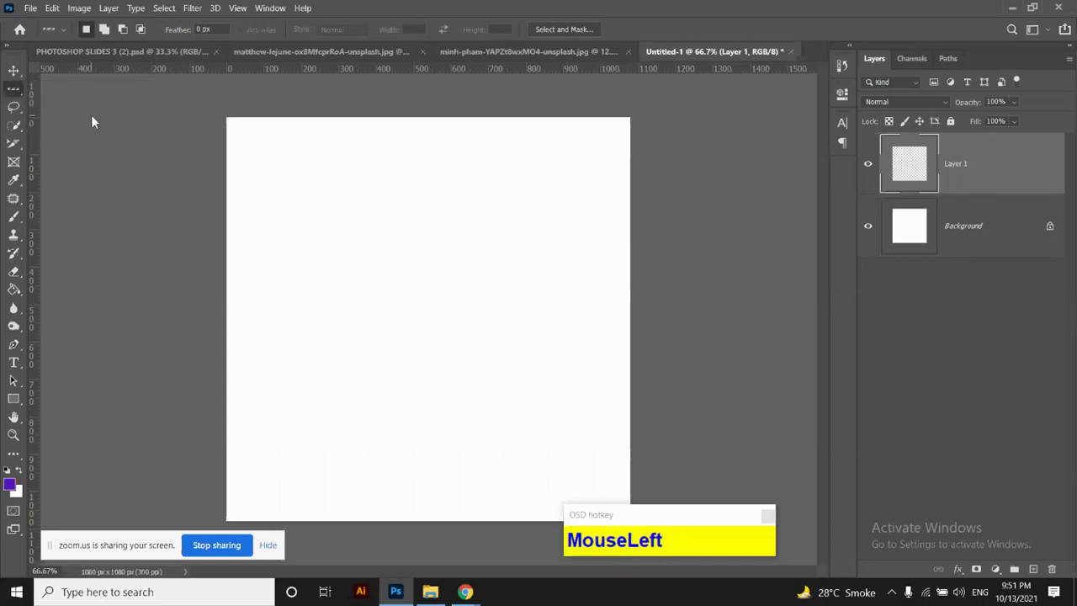
Select a single-pixel row at about 150 px on Layer 1, fill it with the purple foreground colour, and deselect it
left_click(388, 173)
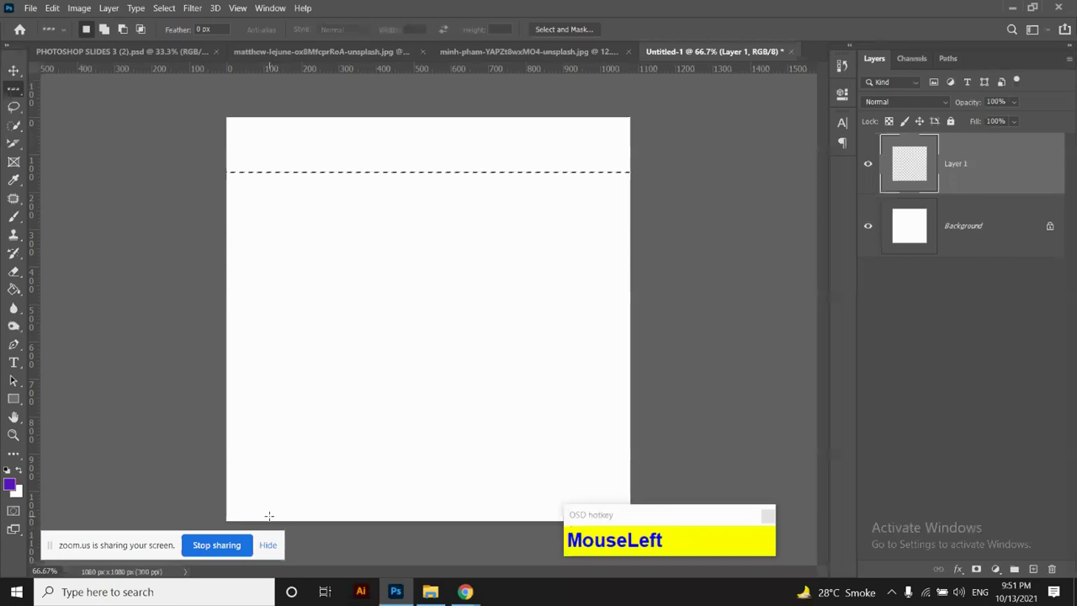
key("alt")
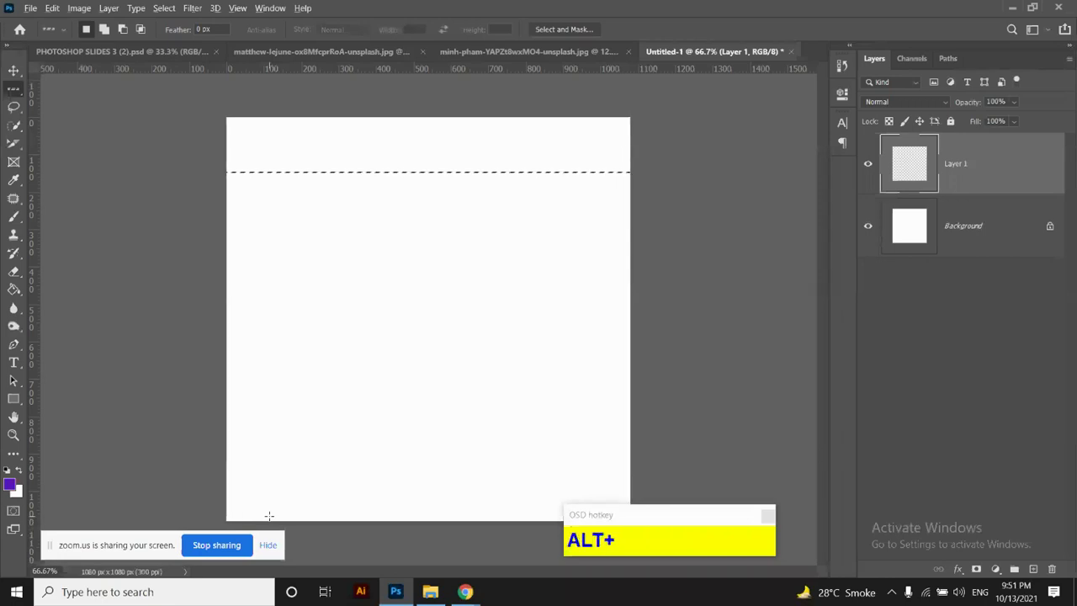
key("BackSpace")
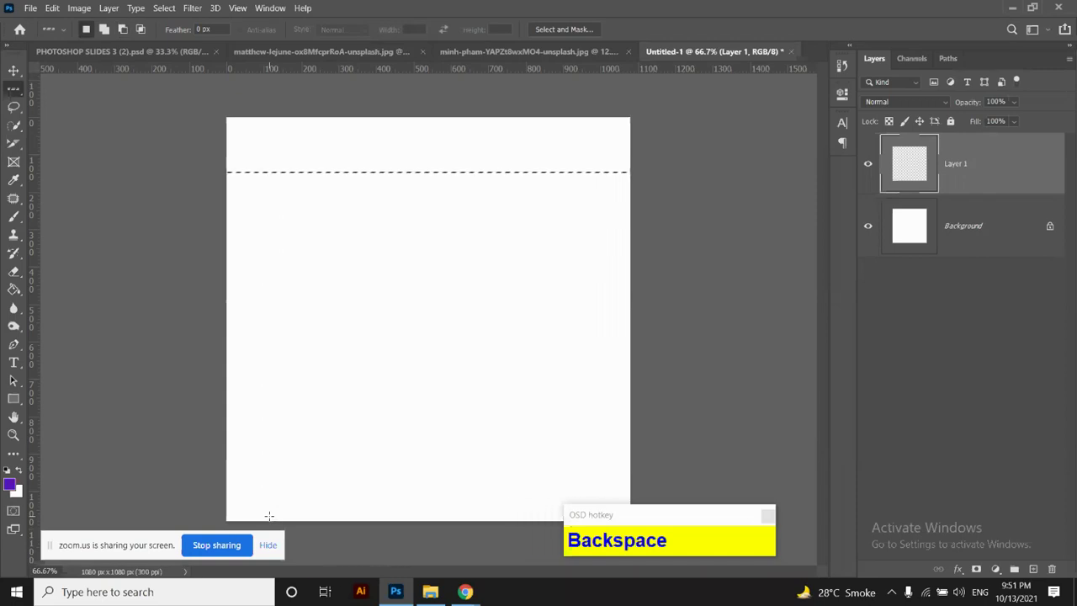
key("ctrl+d")
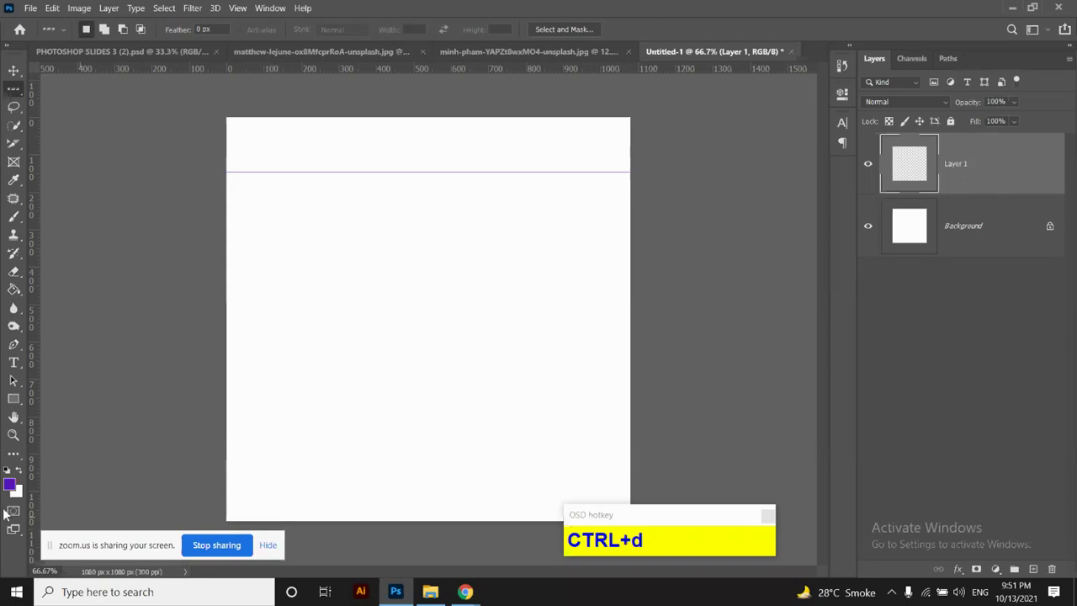
Inspect the purple line up close, and undo the line together with its row selection
key("ctrl+plus")
key("ctrl+plus")
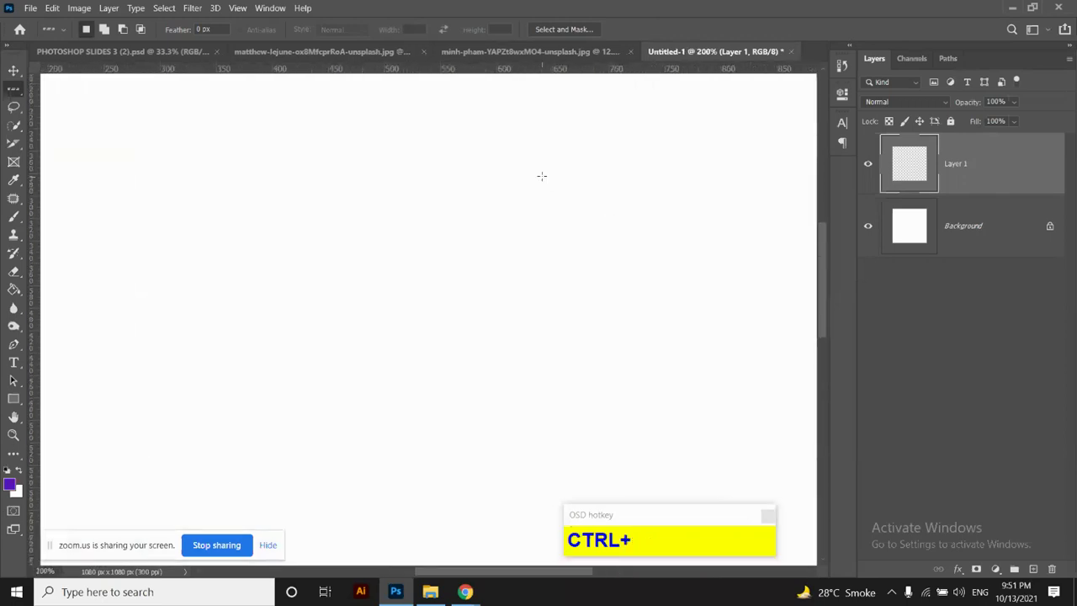
scroll(542, 175, "up", 2)
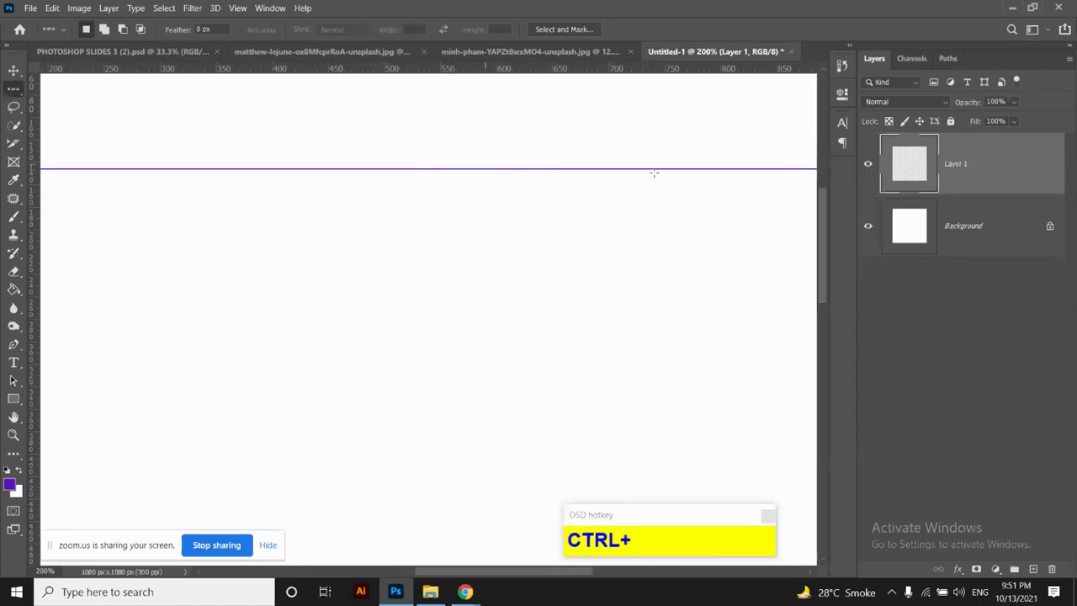
key("ctrl+0")
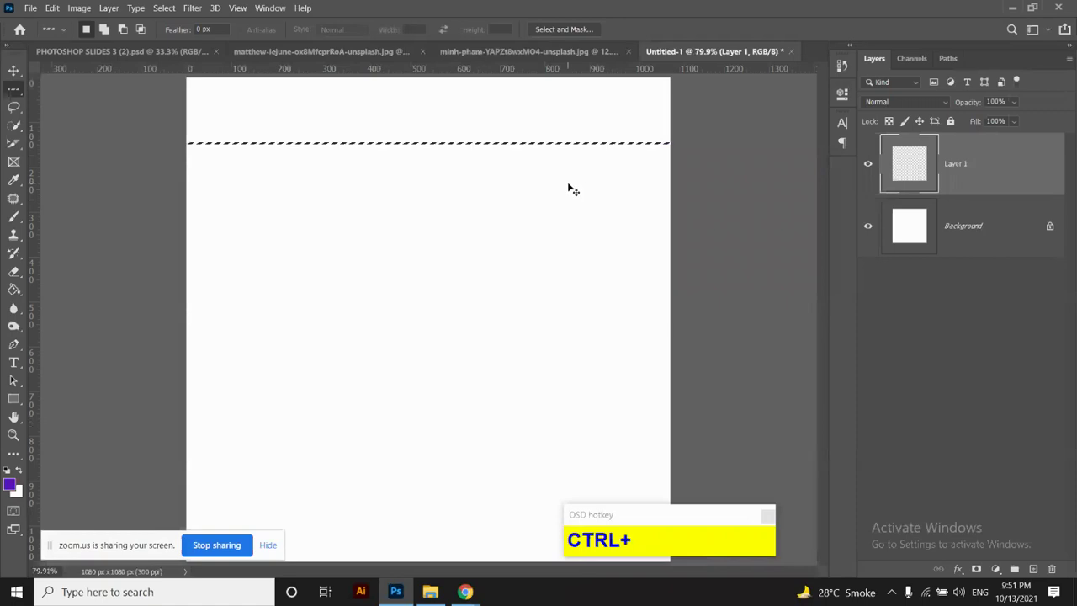
key("ctrl+z")
key("ctrl+z")
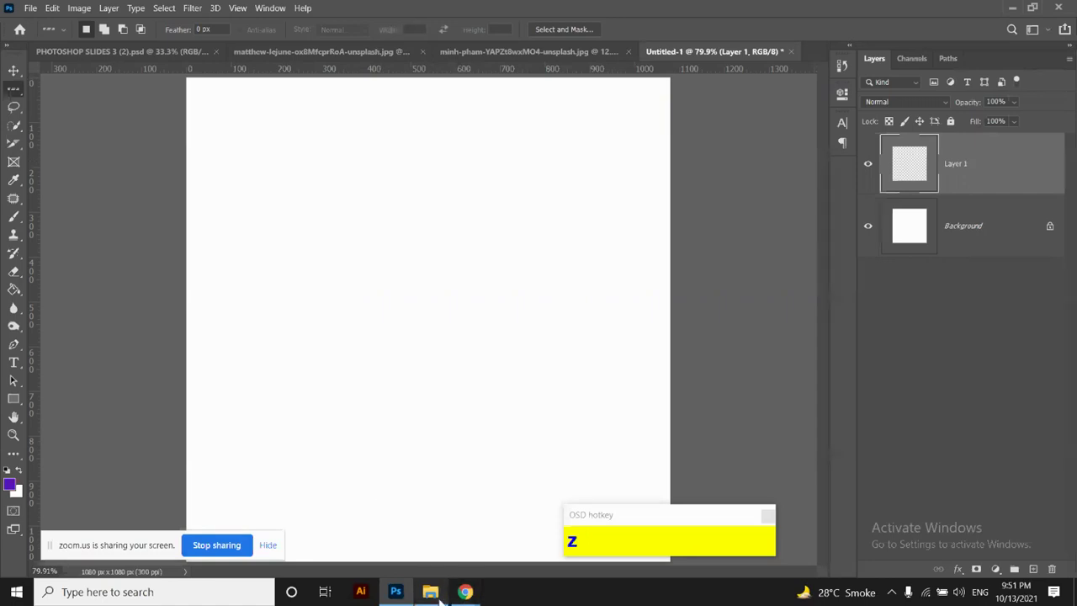
Switch to the Zoom meeting in Chrome, open the unmuted participant's options, and stop the screen share
left_click(465, 591)
left_click(391, 542)
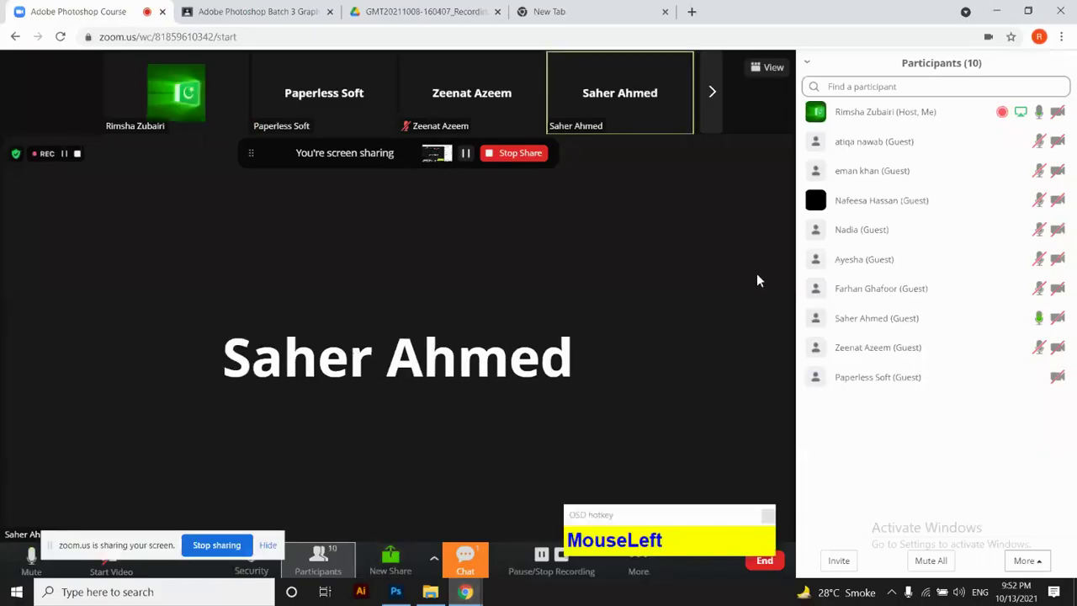
left_click(1044, 318)
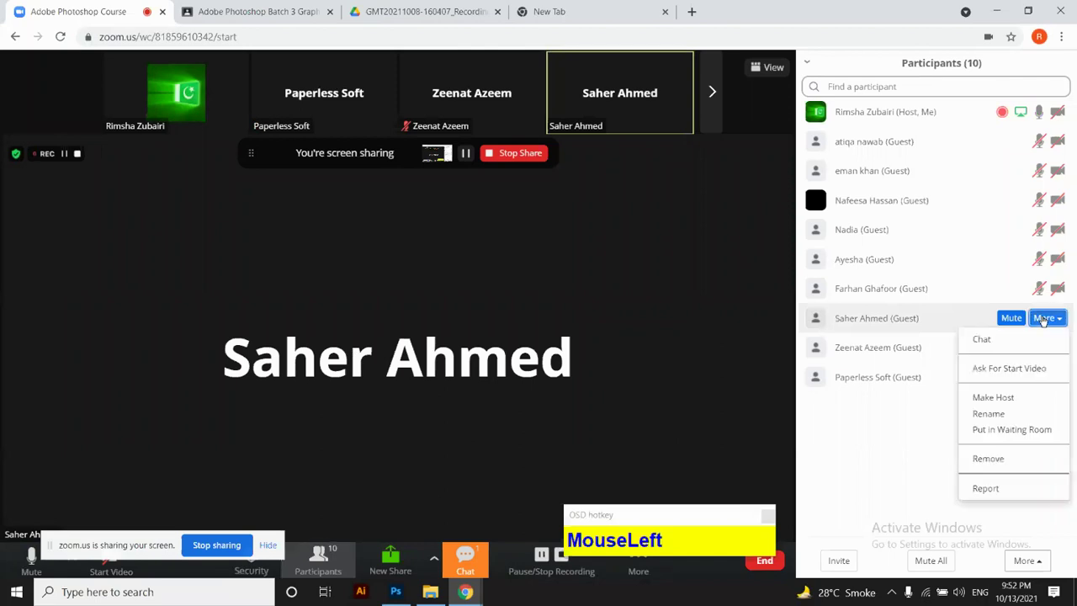
left_click_drag(650, 514, 650, 463)
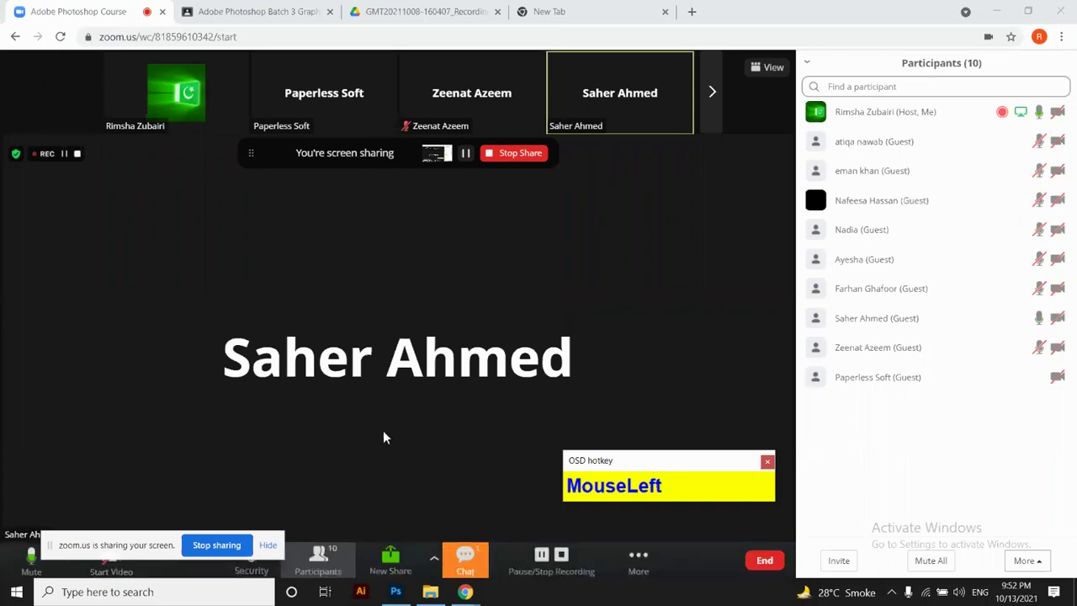
left_click(775, 342)
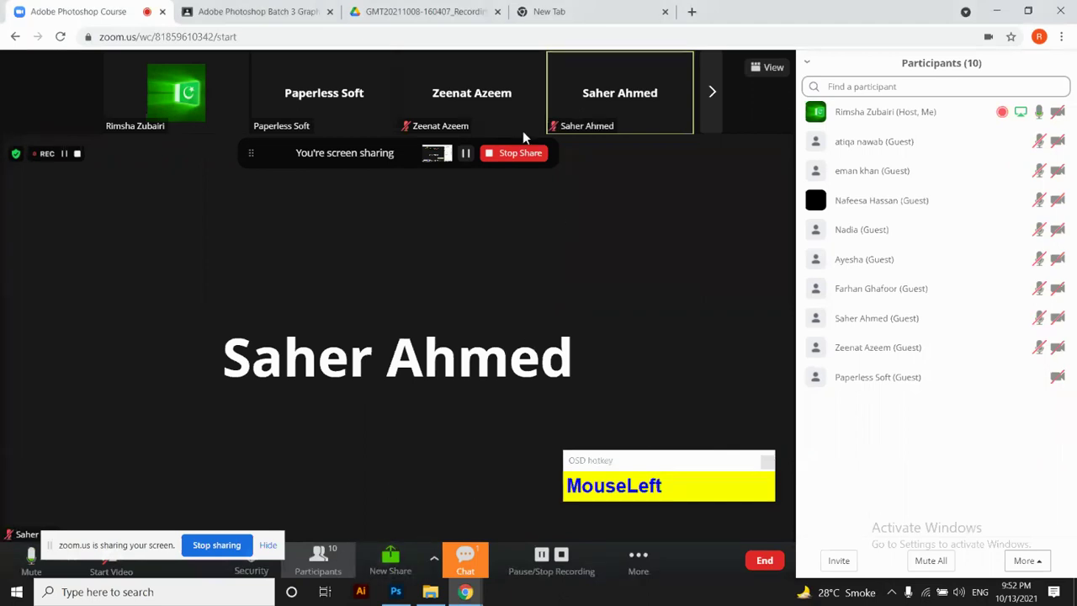
left_click(515, 154)
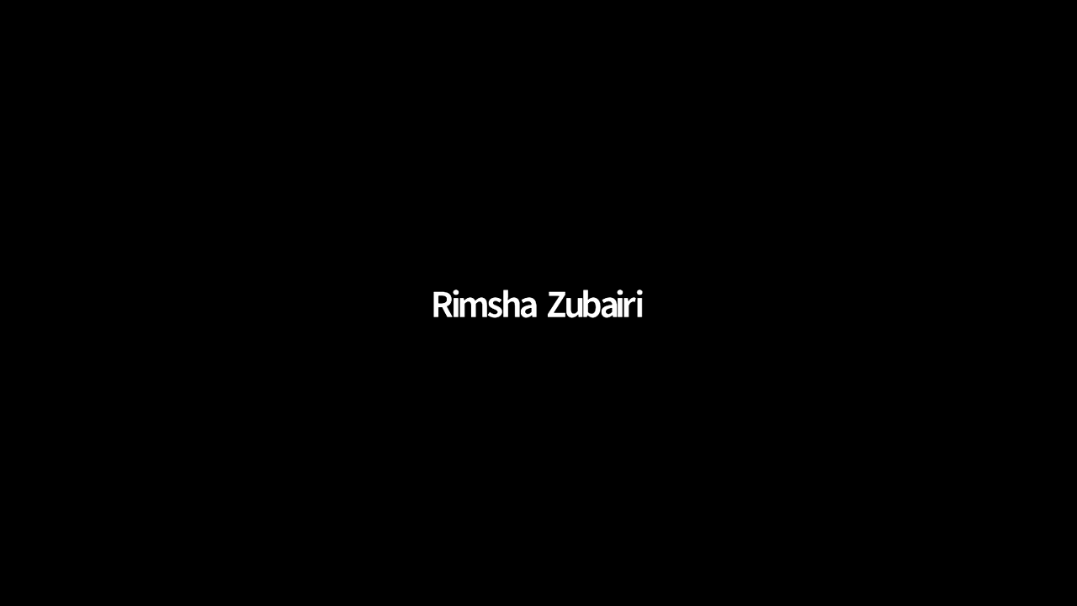
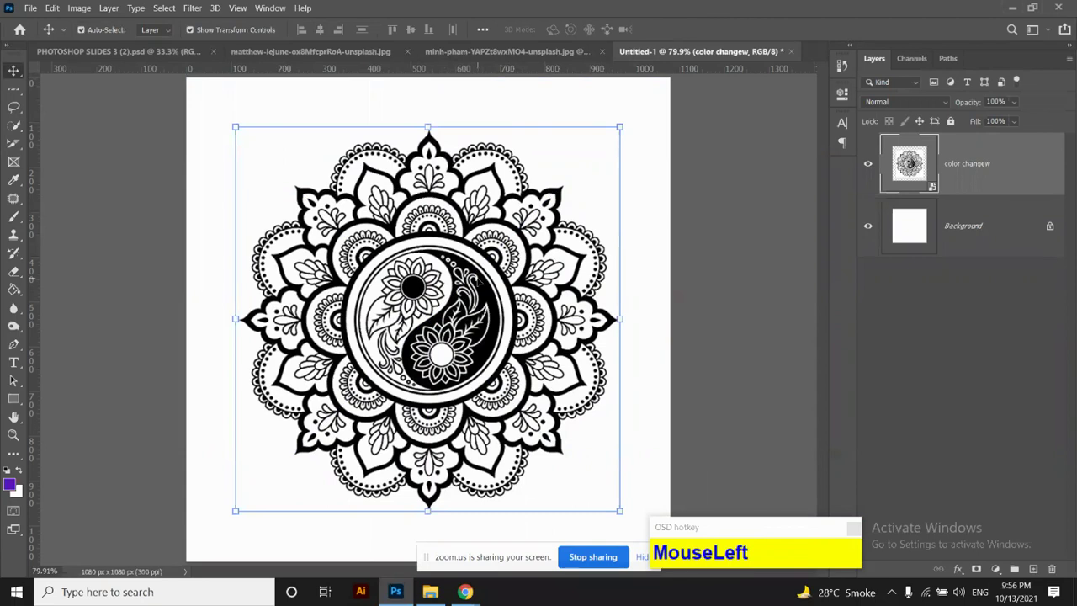
Enlarge the color changew mandala layer to fill the whole canvas, hiding the Background layer during the resize and showing it again
left_click(868, 227)
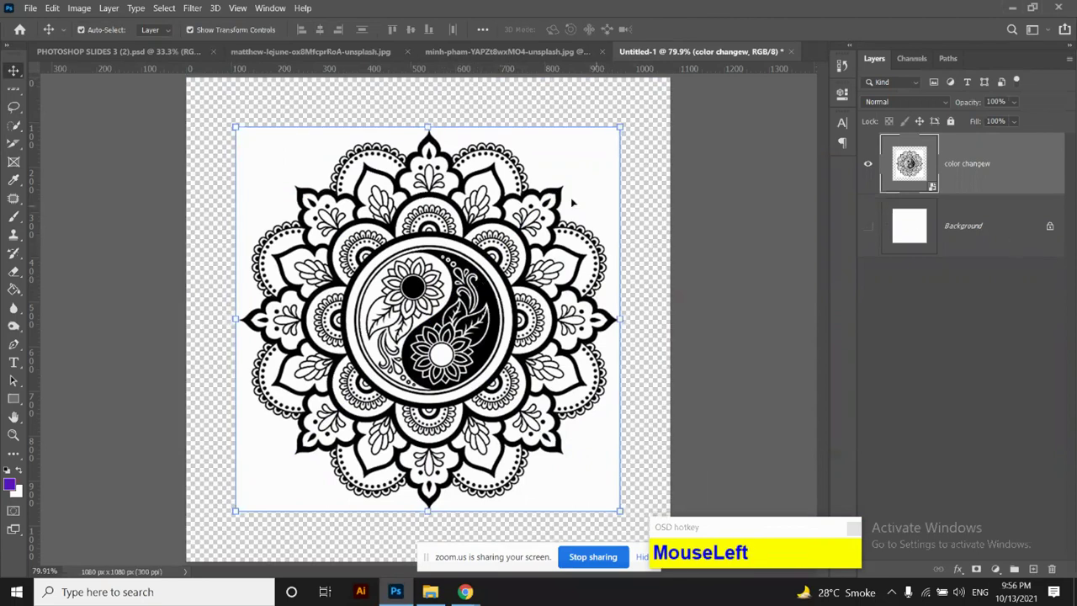
left_click(711, 195)
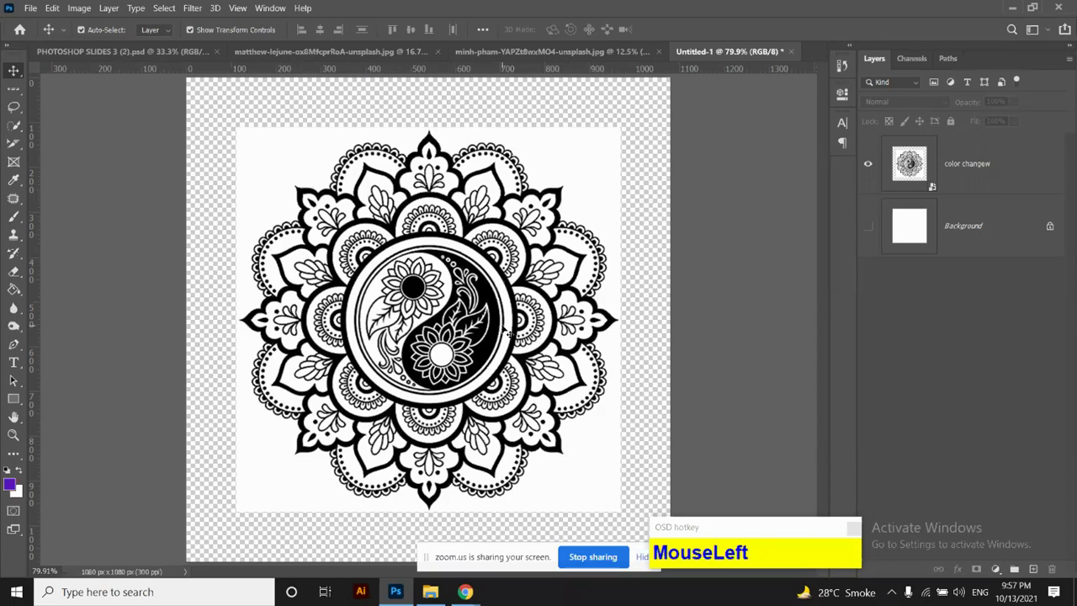
left_click(262, 148)
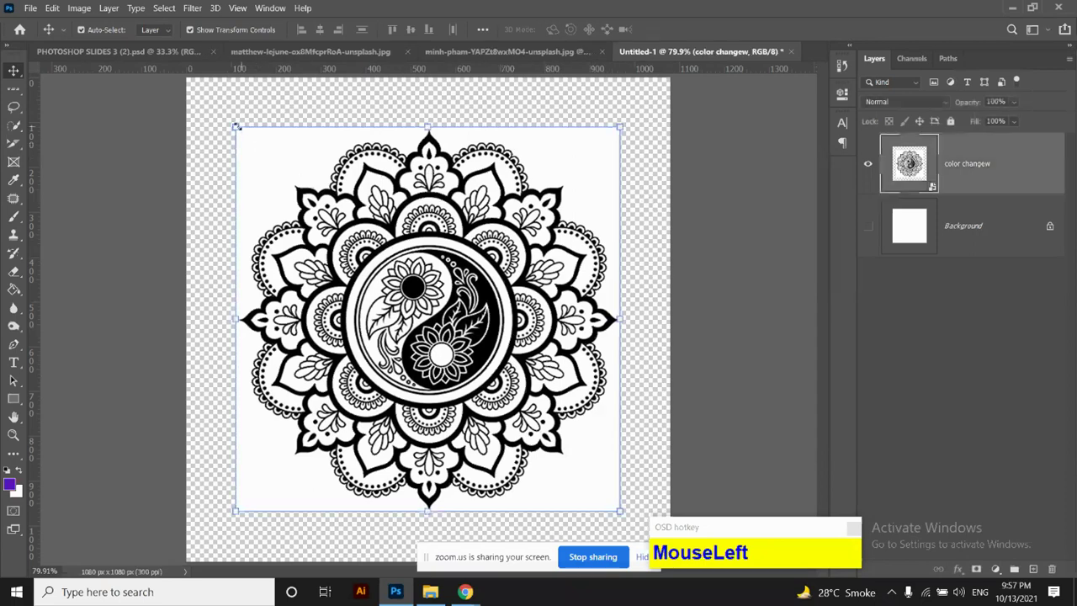
left_click_drag(235, 126, 185, 78)
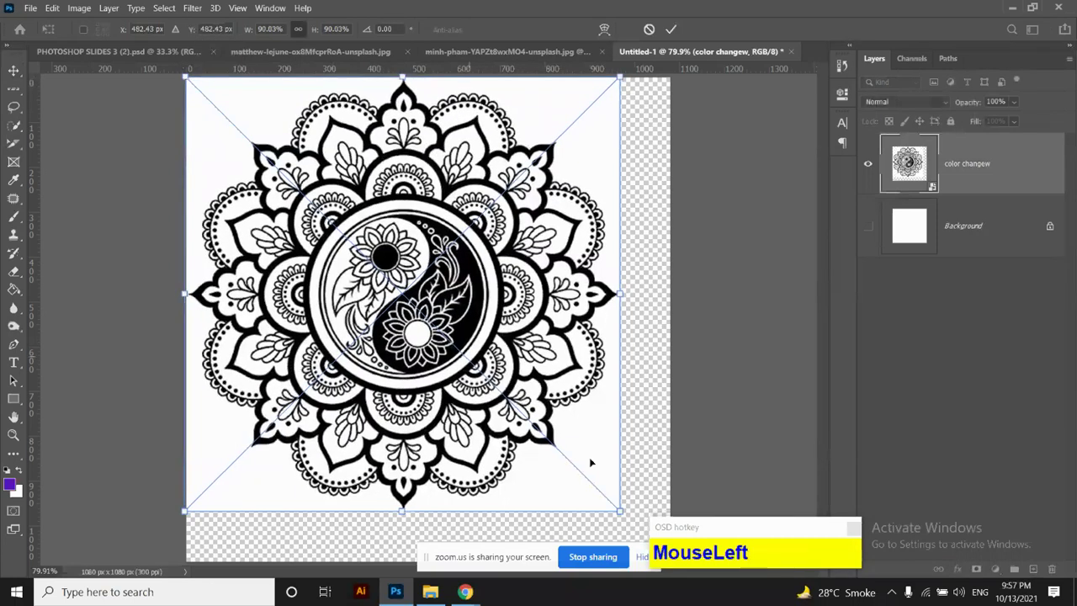
left_click_drag(622, 511, 671, 561)
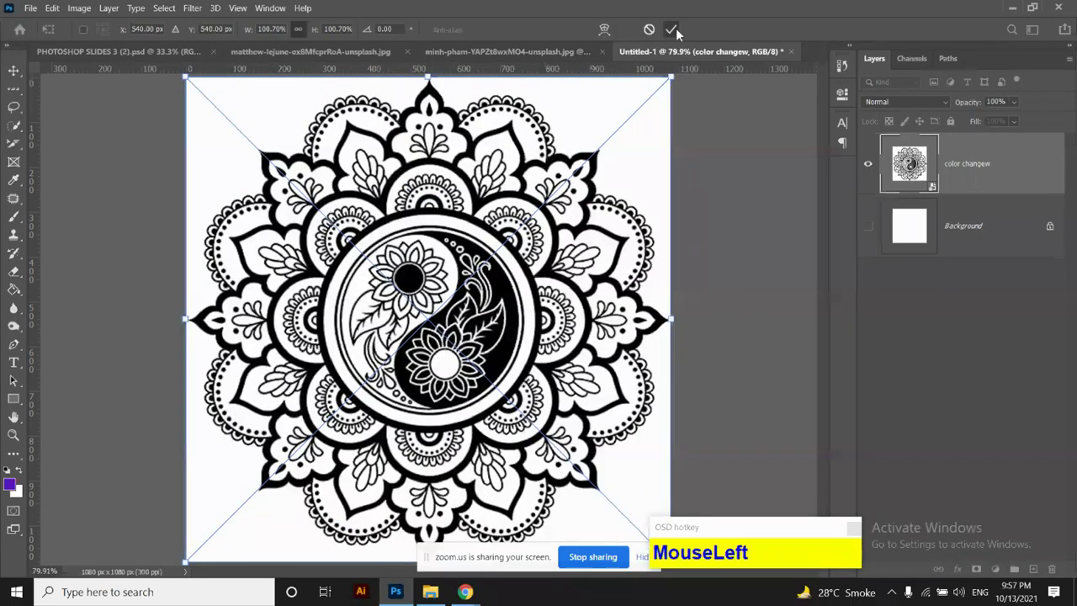
left_click(671, 29)
left_click(868, 225)
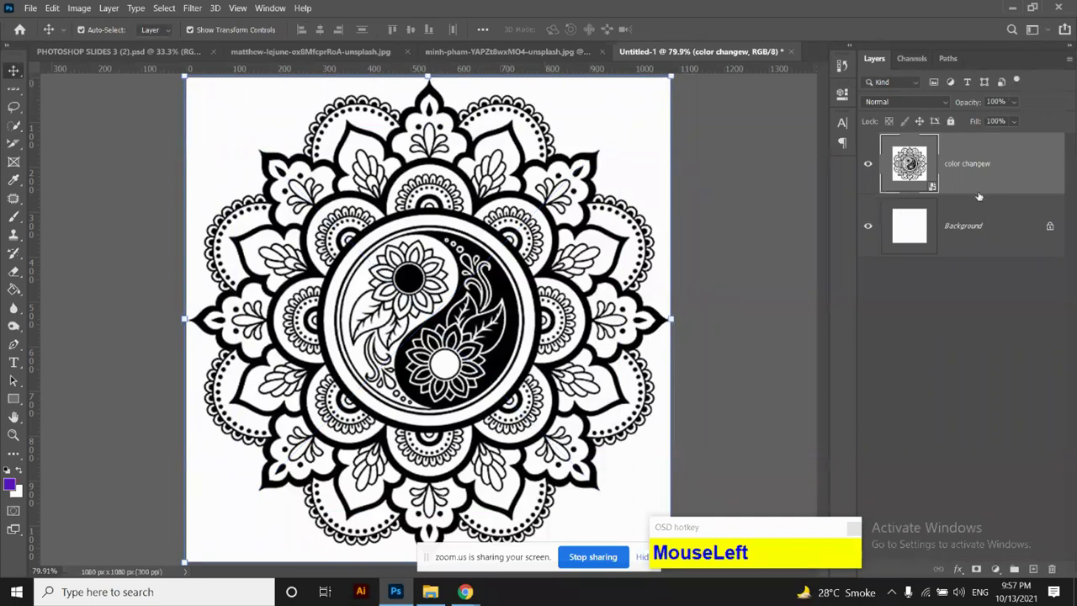
left_click_drag(778, 530, 173, 526)
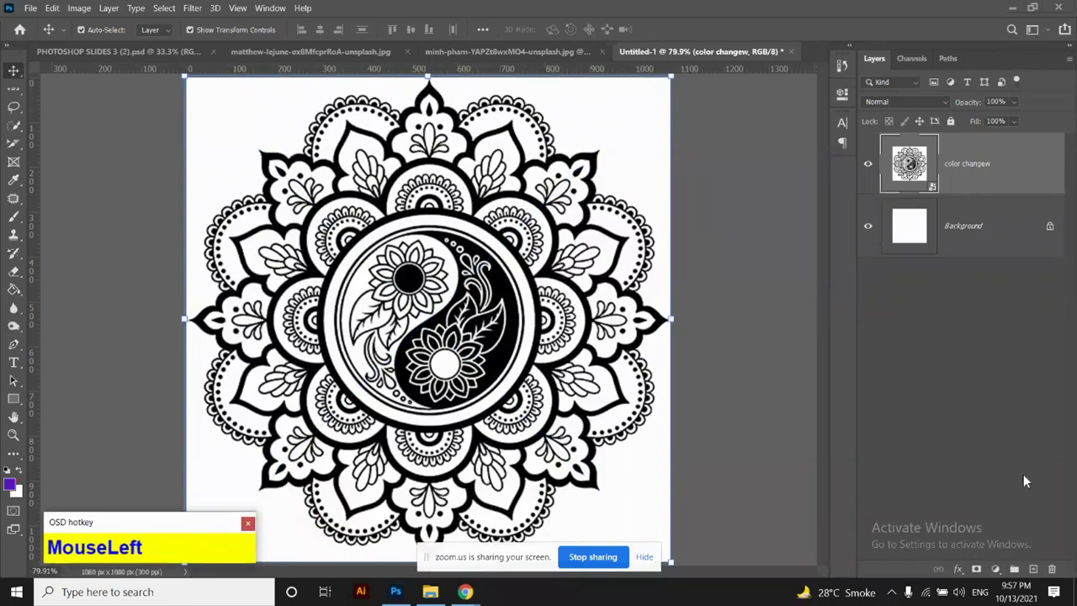
left_click(957, 571)
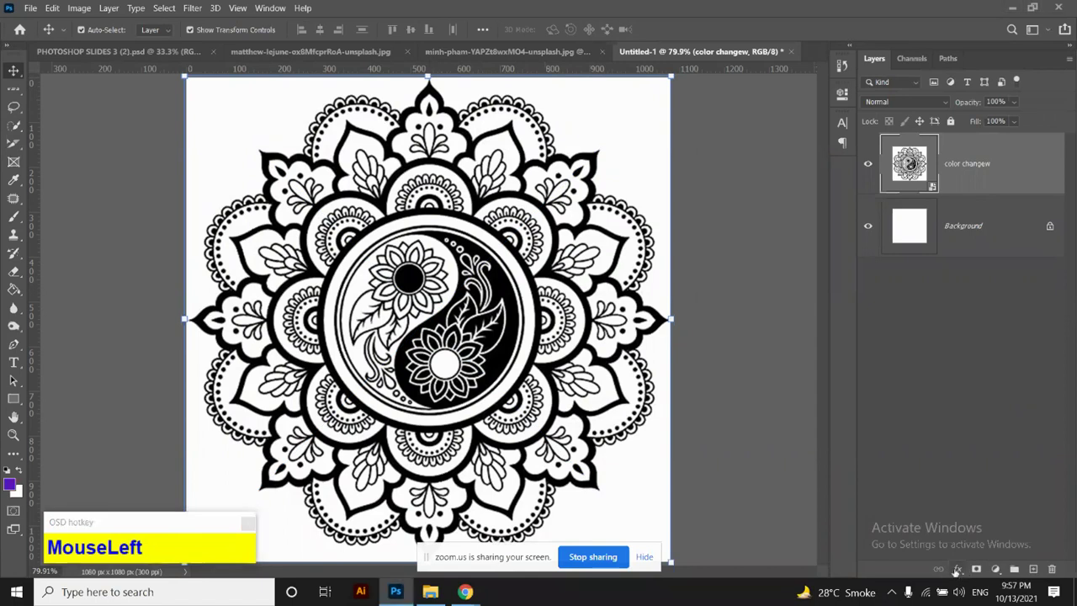
left_click(956, 571)
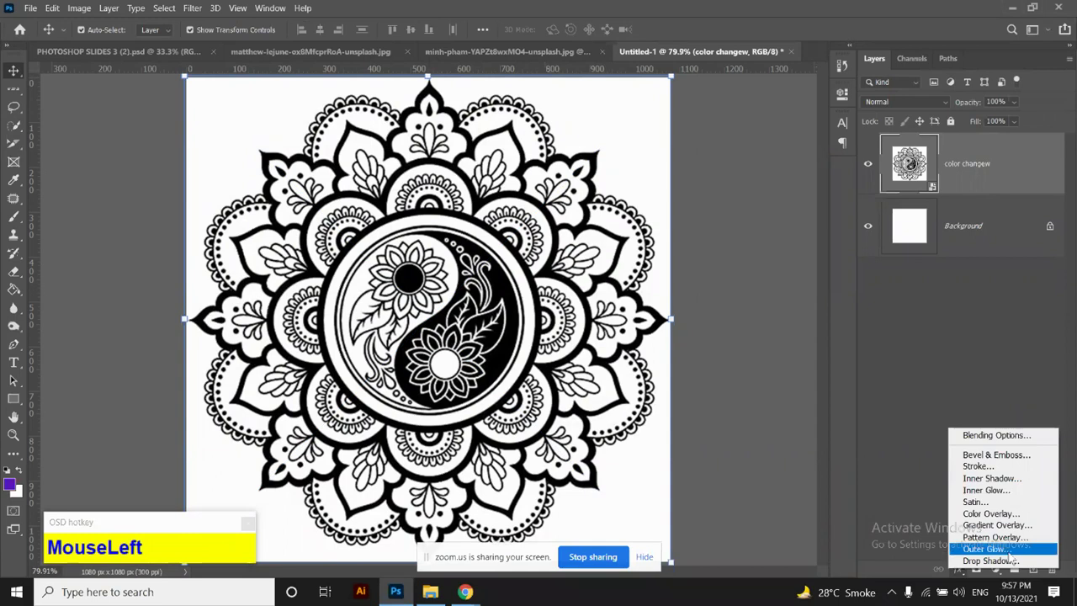
left_click(894, 519)
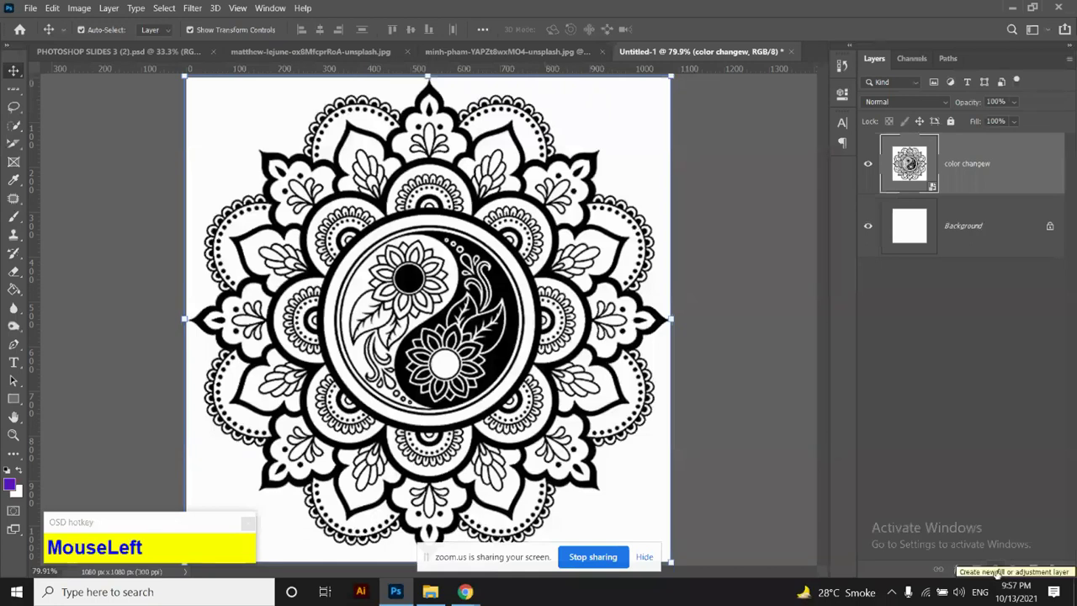
left_click(998, 572)
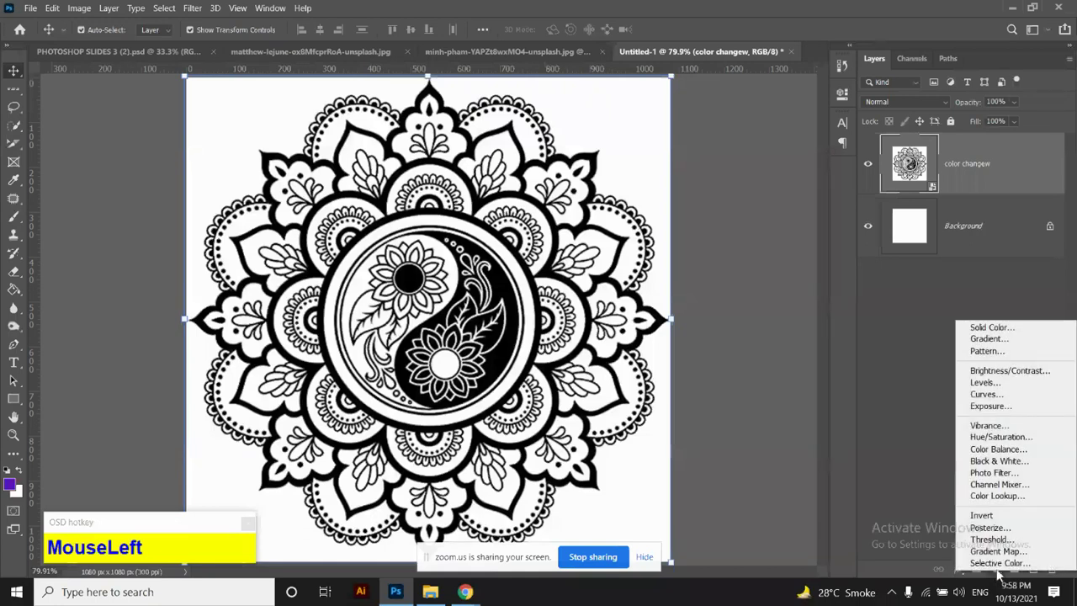
left_click(993, 329)
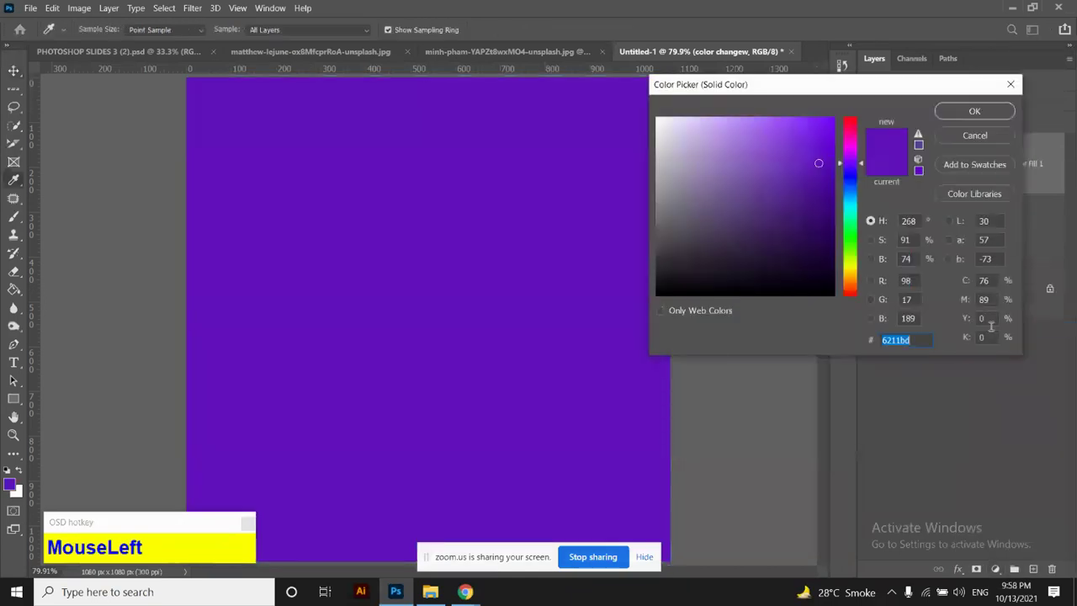
left_click(974, 137)
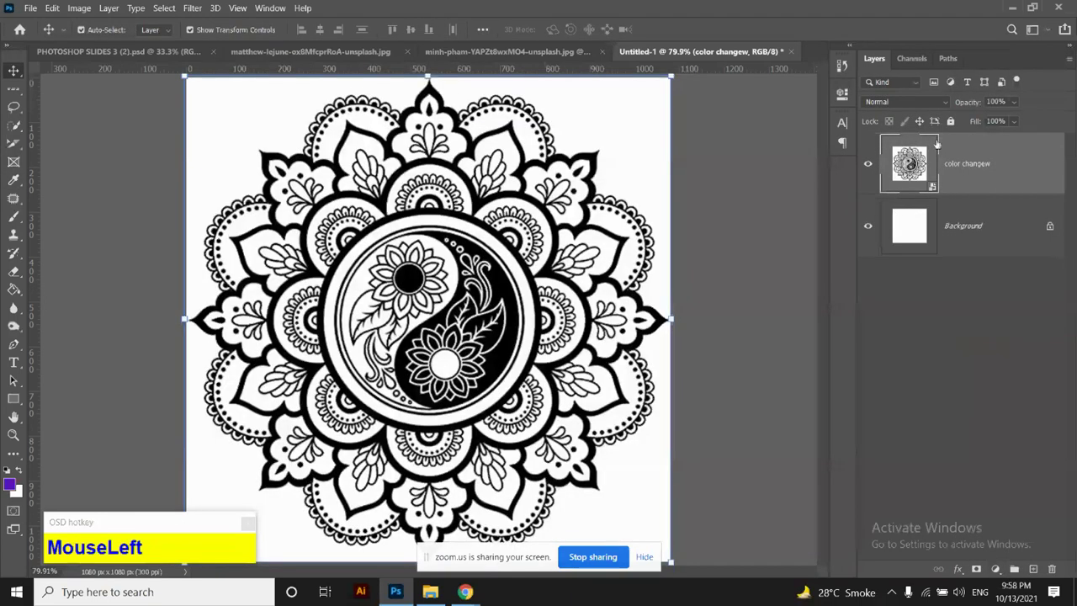
Add a blank layer directly above the Background layer and look over the available layer styles without applying one
left_click(951, 235)
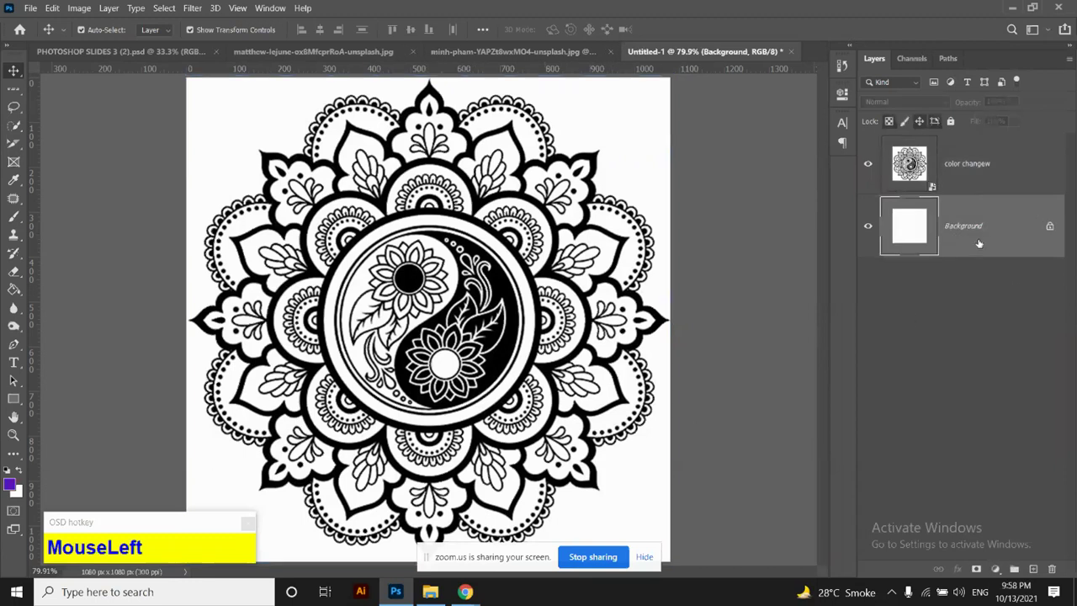
left_click(1034, 571)
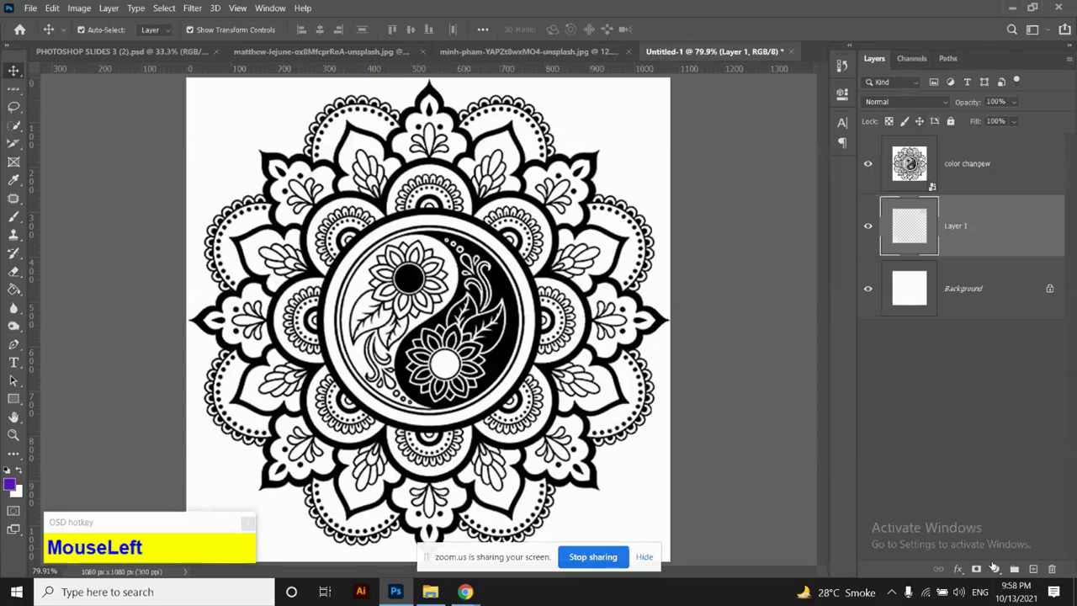
left_click(957, 572)
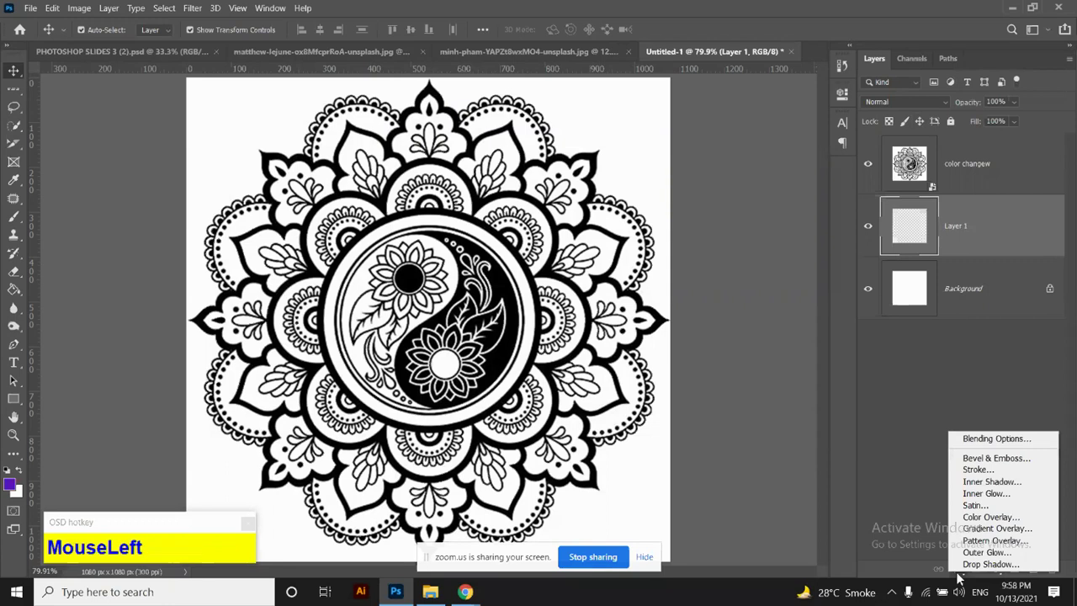
left_click(957, 572)
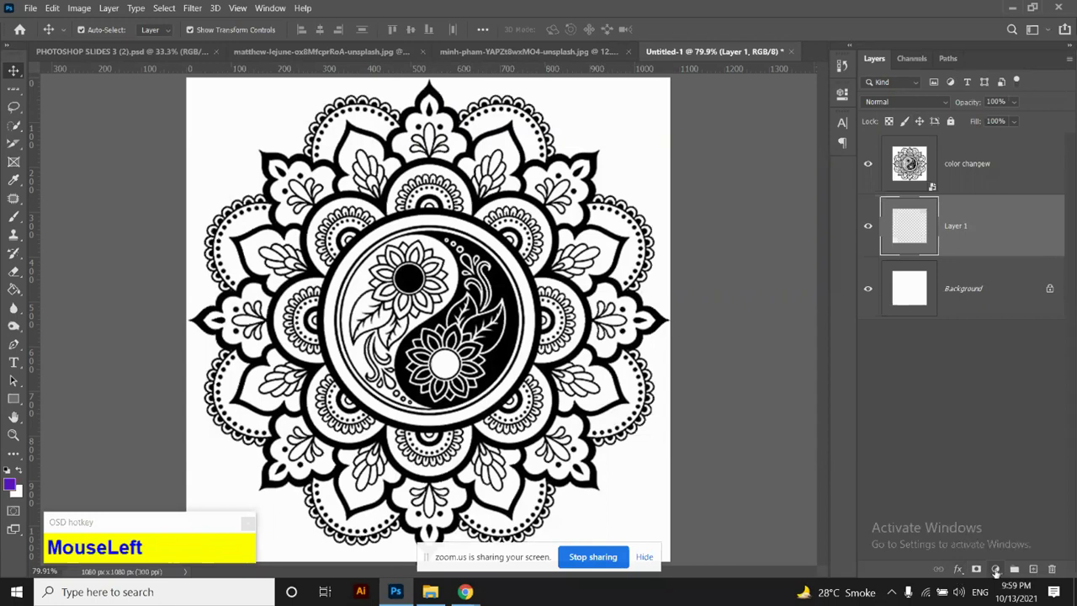
Add a Solid Color fill layer between the mandala and the Background, coloured green 12ad25
left_click(996, 571)
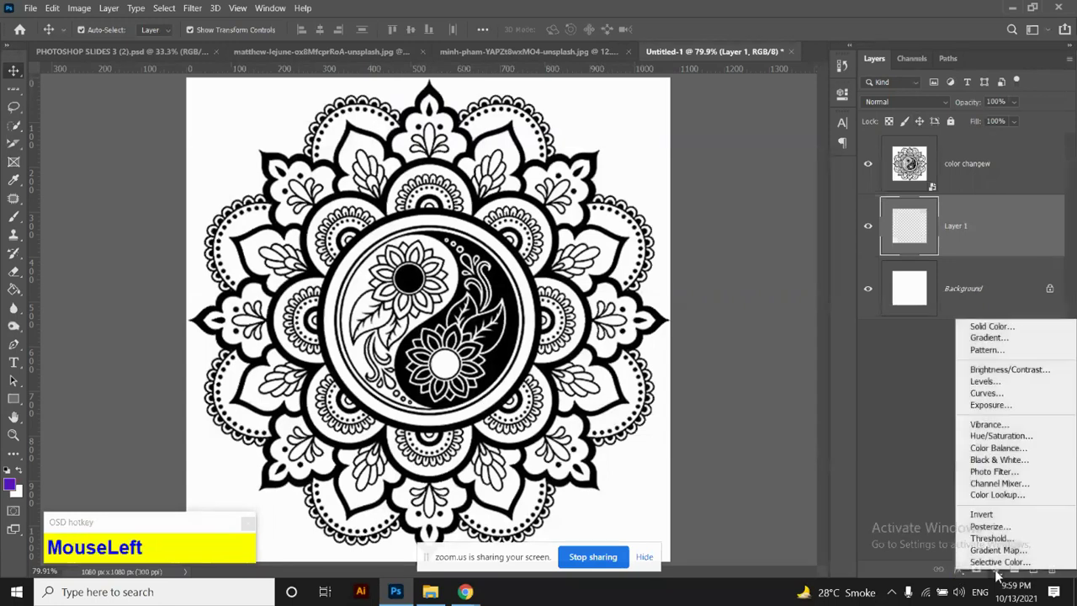
left_click(1014, 326)
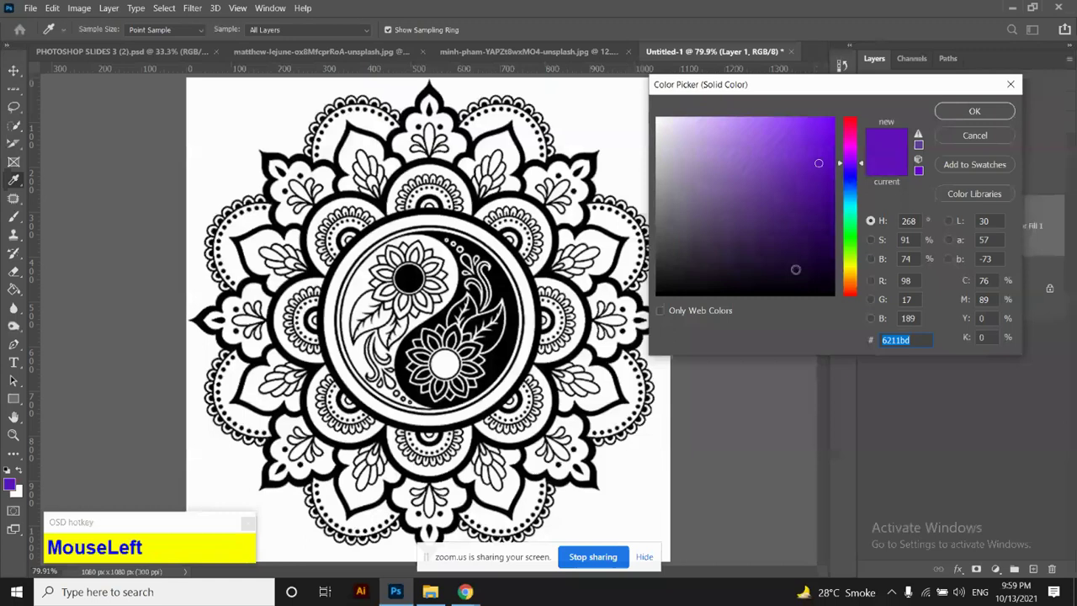
left_click_drag(844, 94, 659, 107)
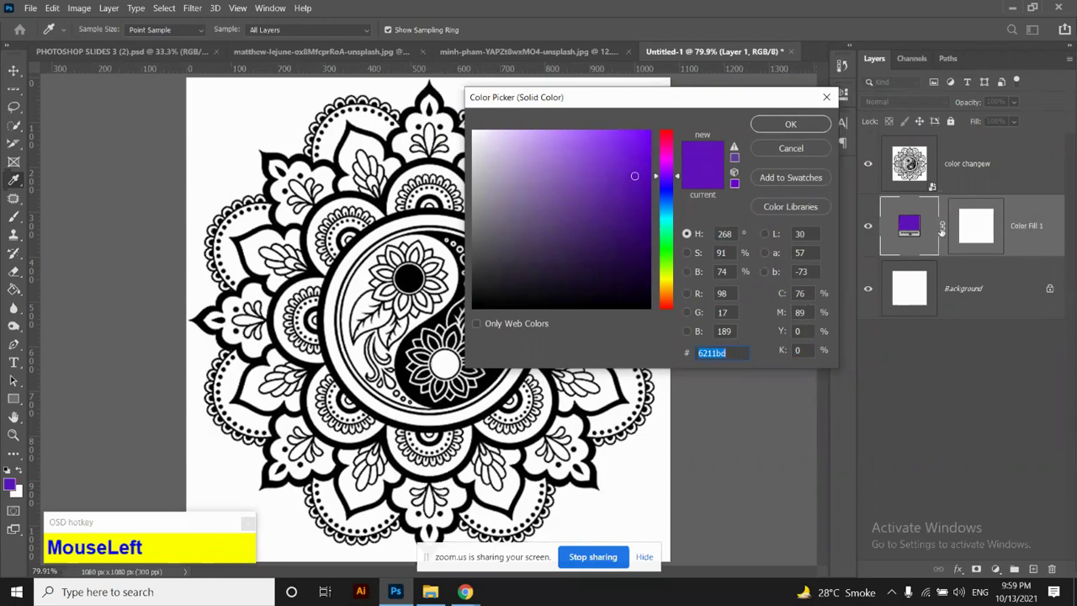
left_click(578, 220)
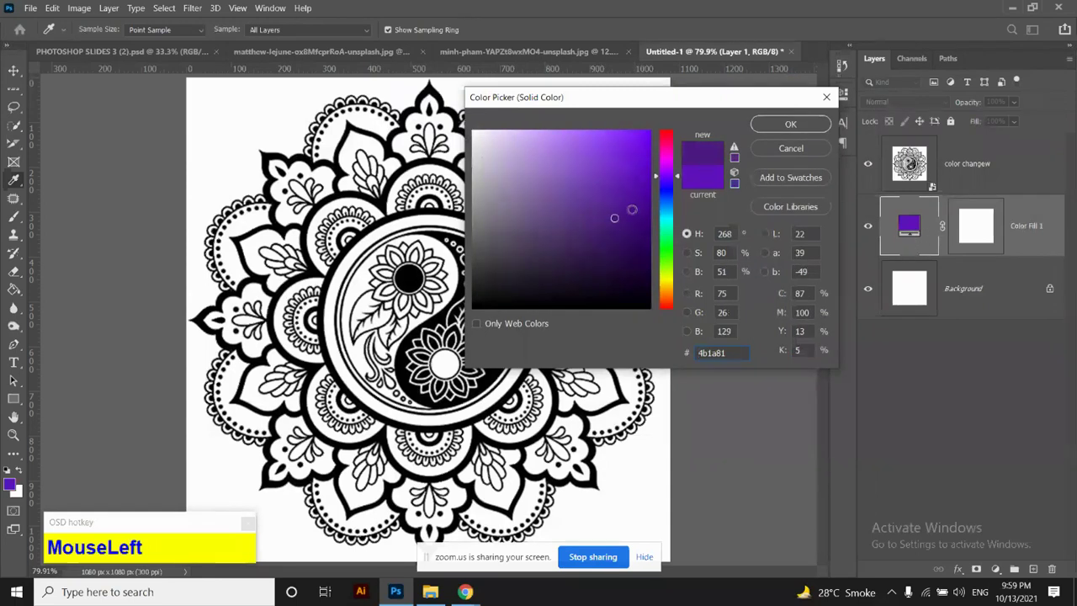
left_click(644, 189)
left_click_drag(673, 194, 668, 244)
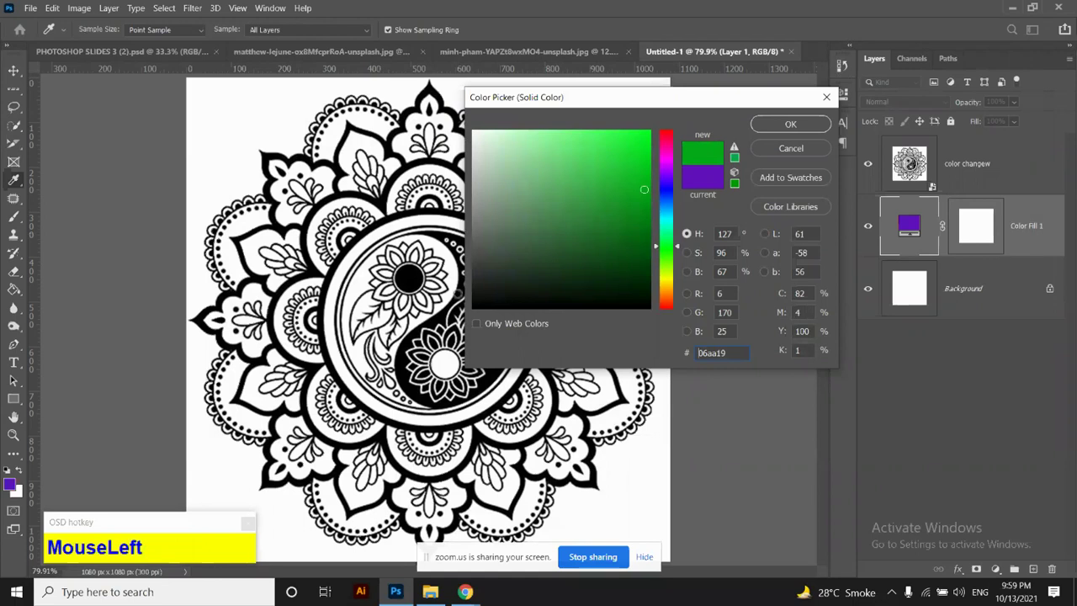
left_click(642, 205)
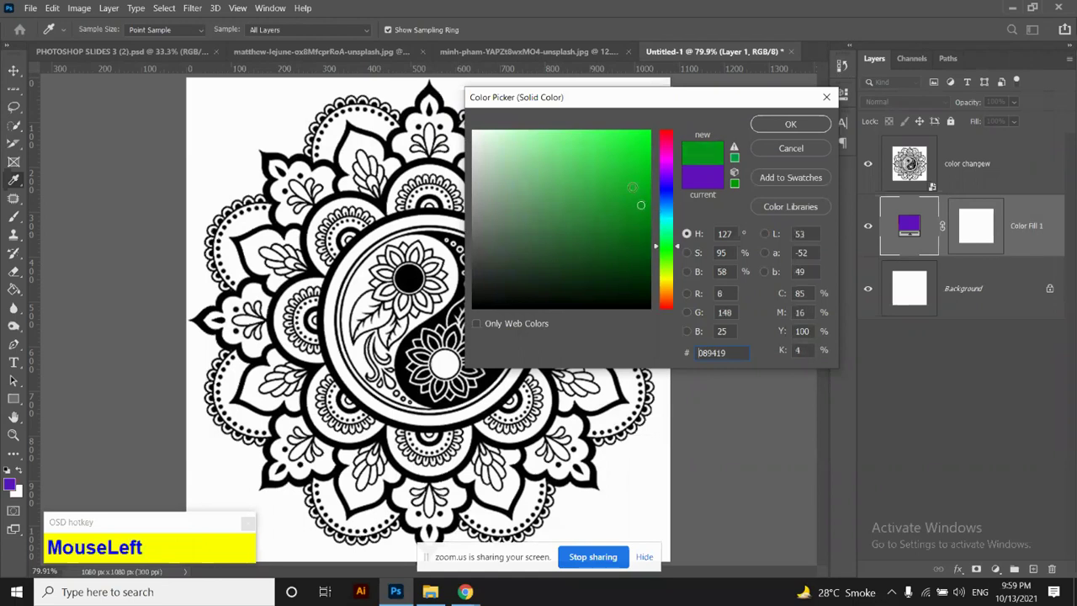
left_click(632, 187)
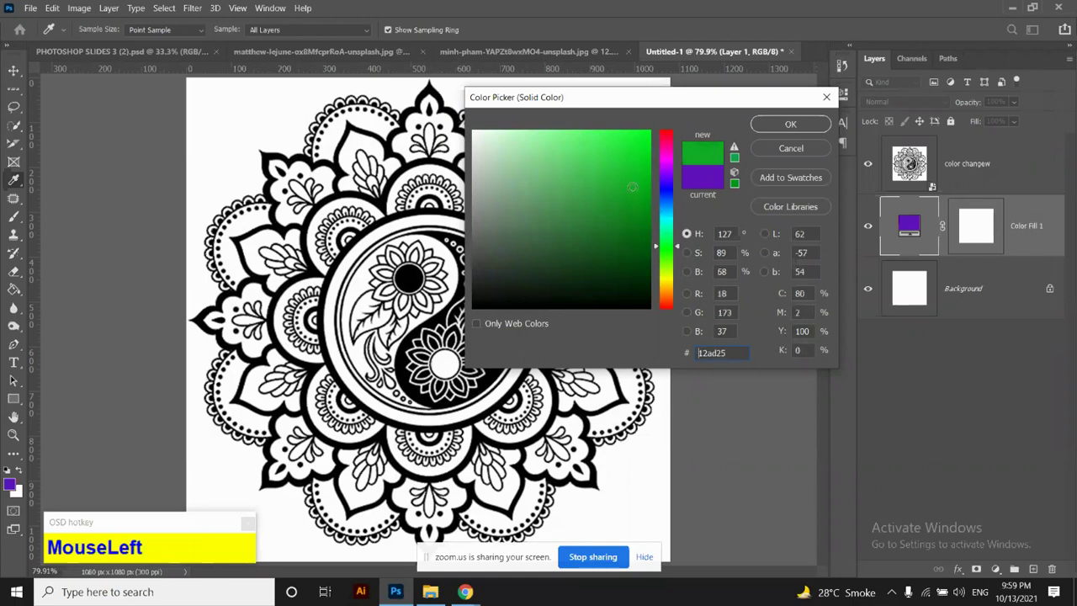
left_click(792, 123)
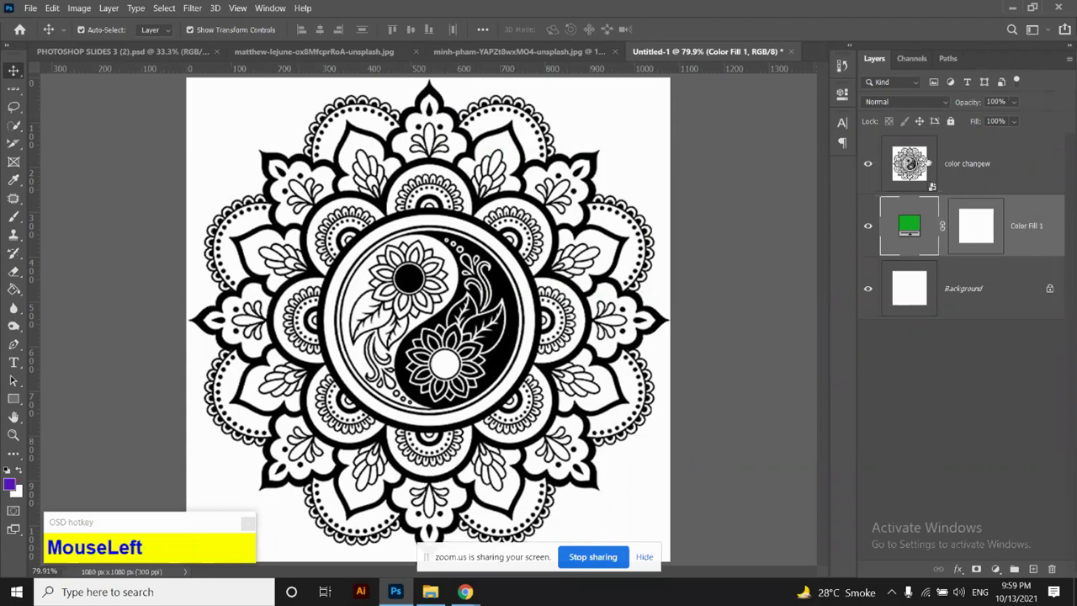
Hide the color changew layer and reopen the fill layer's colour, trying teal 52bfc0 on the canvas
left_click(871, 169)
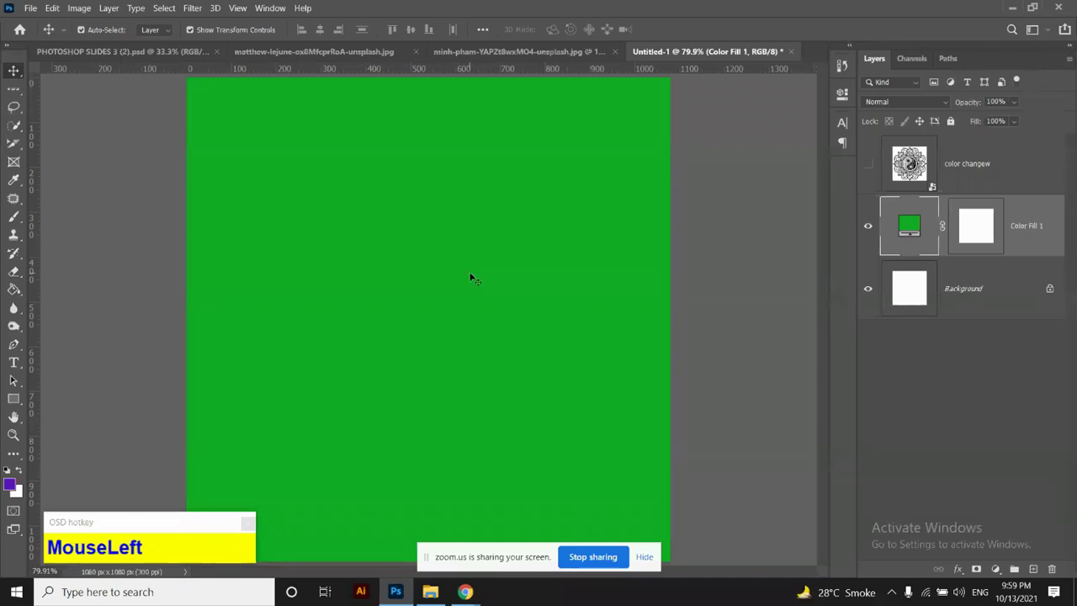
double_click(908, 227)
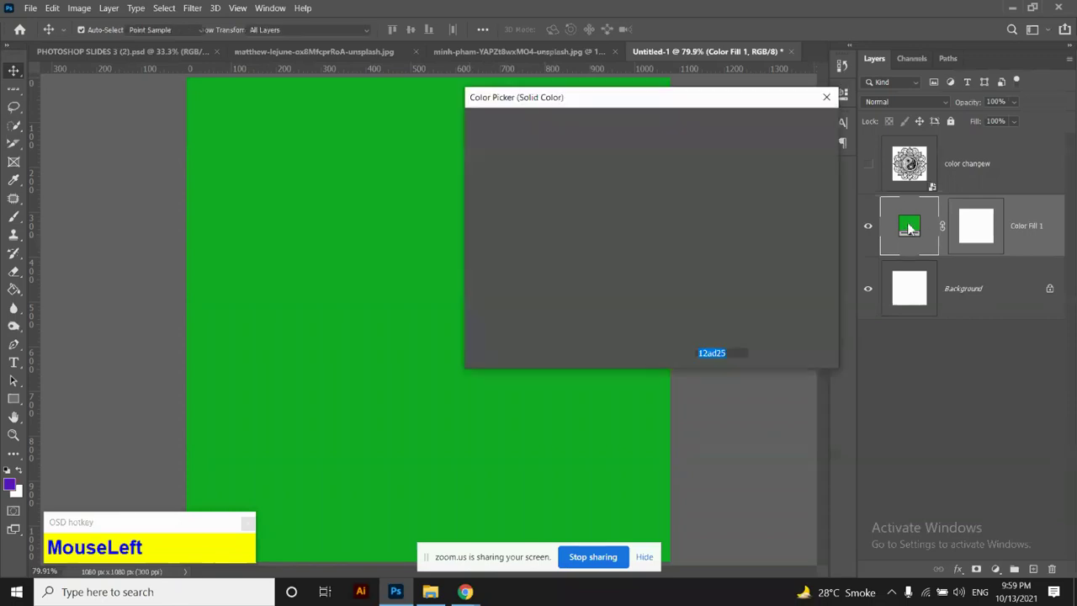
left_click(644, 212)
left_click(575, 174)
mouse_move(673, 160)
left_mouse_down()
mouse_move(672, 278)
mouse_move(664, 220)
left_mouse_up()
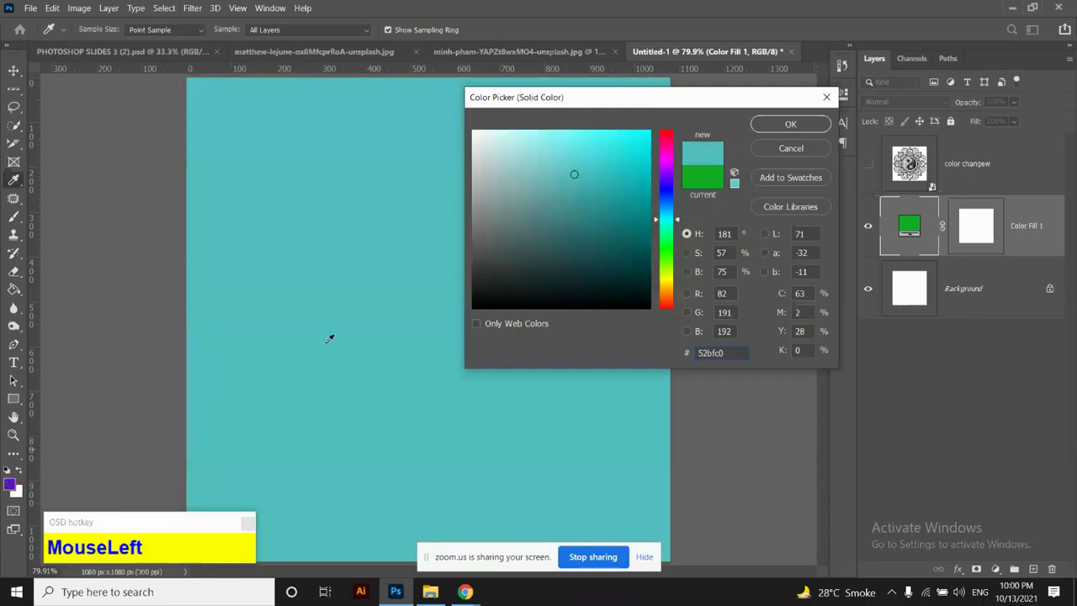
left_click_drag(652, 102, 830, 64)
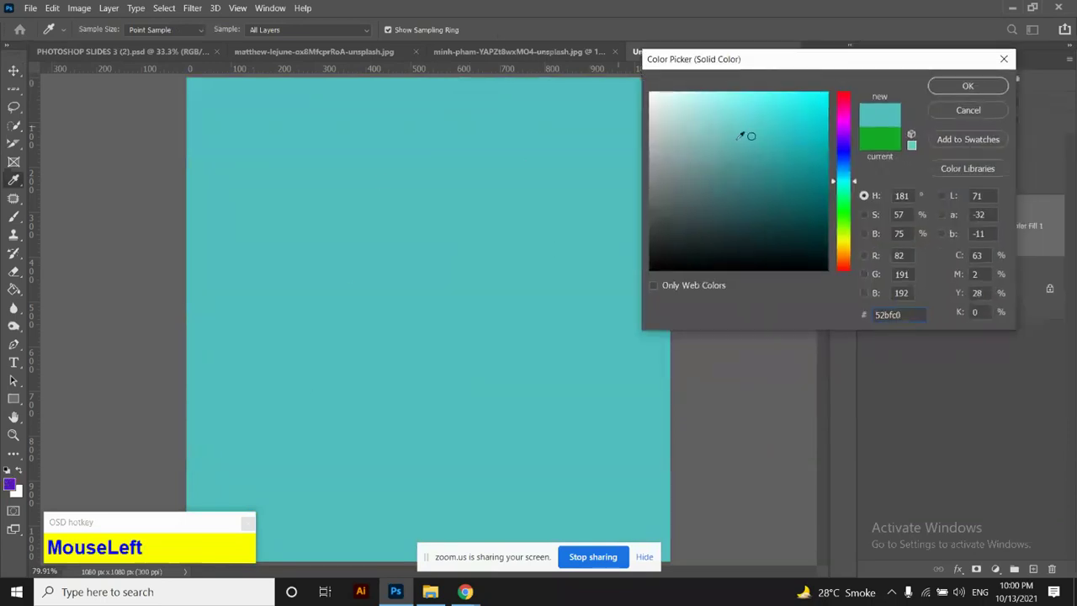
Try purple shades, set the solid fill to yellow-green, and show and select the color changew layer again
left_click(844, 149)
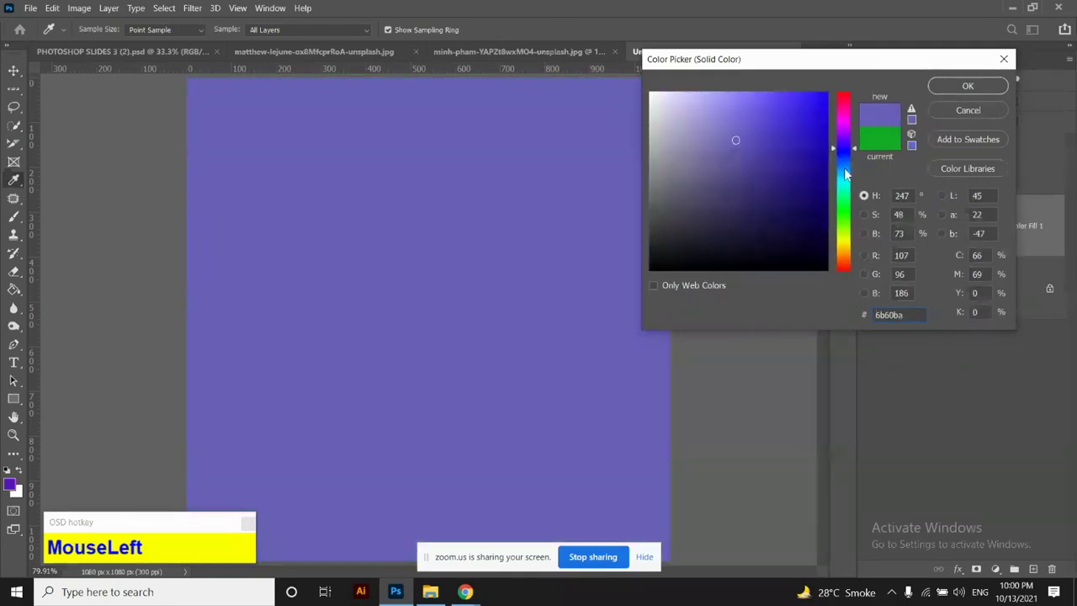
left_click(844, 168)
mouse_move(797, 158)
left_mouse_down()
mouse_move(797, 137)
mouse_move(818, 120)
mouse_move(843, 140)
mouse_move(800, 140)
mouse_move(812, 121)
mouse_move(818, 141)
left_mouse_up()
left_click(802, 156)
left_click(820, 133)
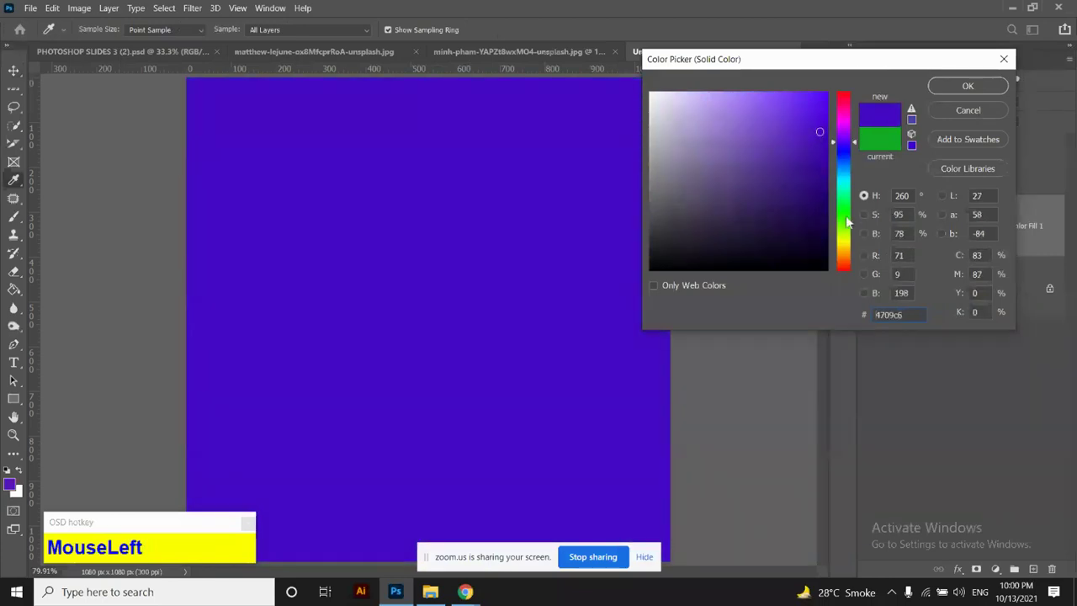
left_click_drag(848, 221, 848, 239)
left_click(968, 87)
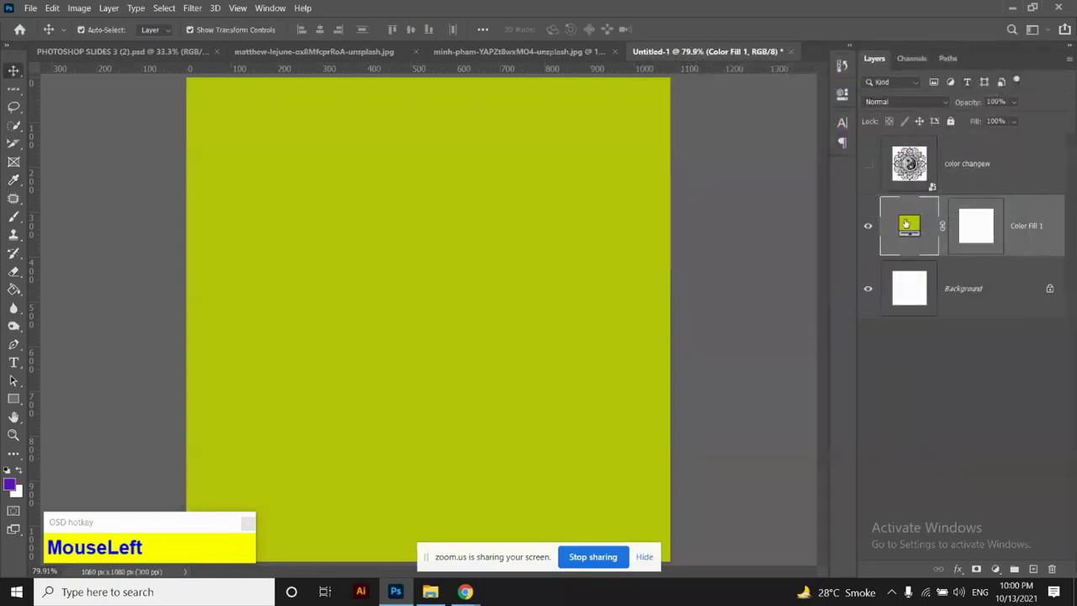
left_click(868, 165)
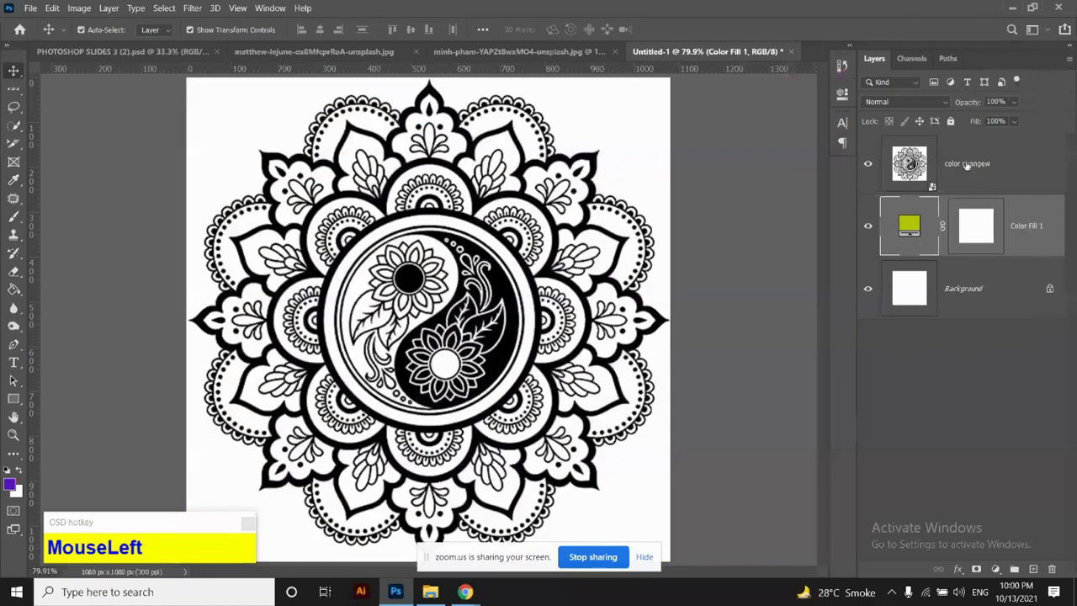
left_click(967, 165)
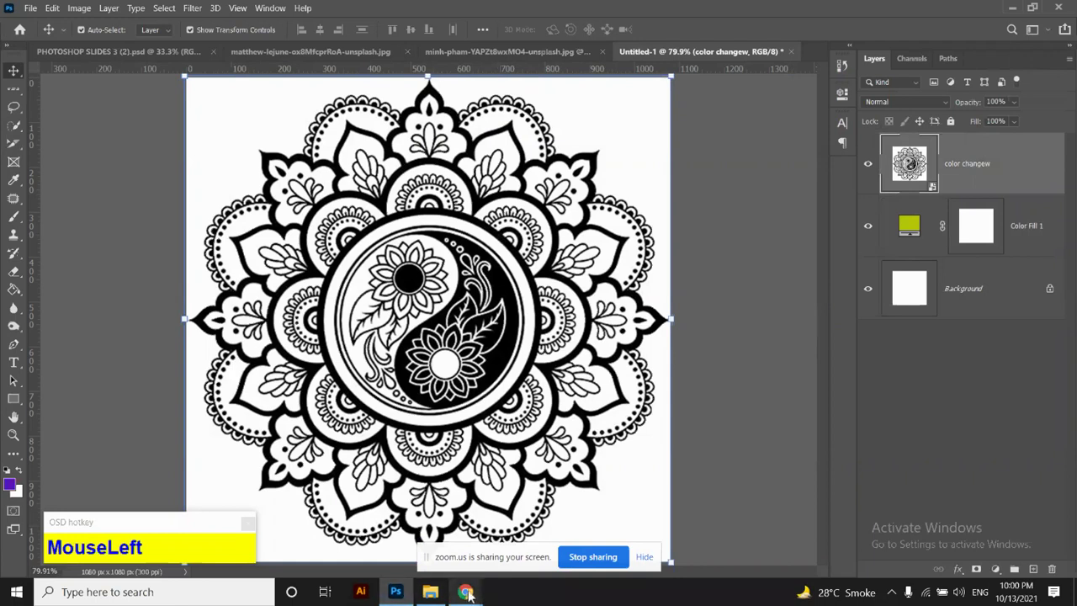
Switch to Chrome and go to the start of the Adobe Photoshop Batch 3 class stream, dismissing the osdHotkey warning
mouse_move(467, 593)
left_click(398, 550)
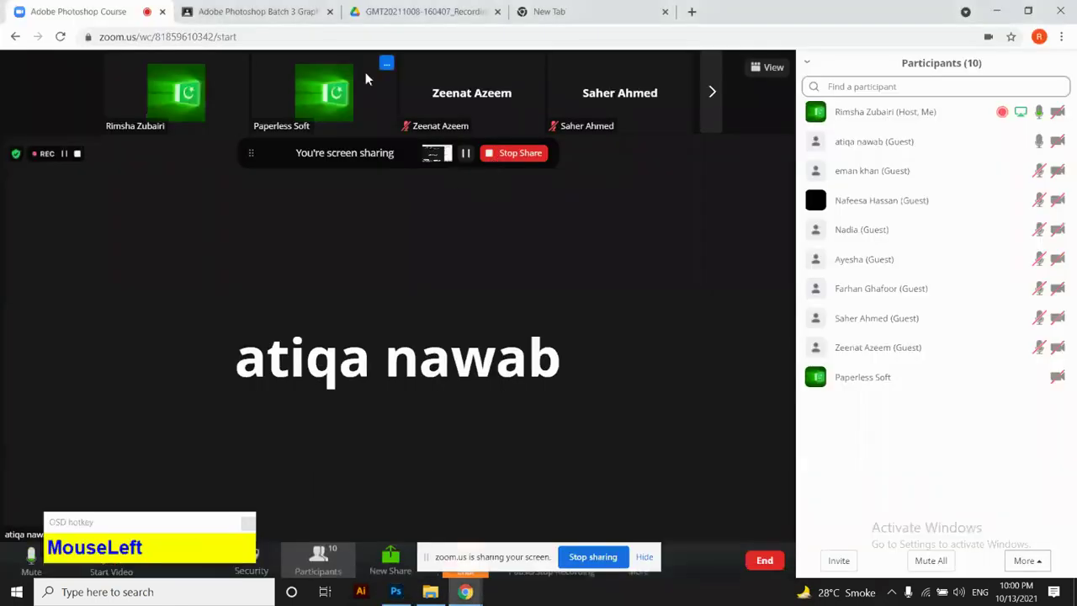
left_click(278, 13)
scroll(366, 269, "up", 5)
scroll(368, 278, "up", 20)
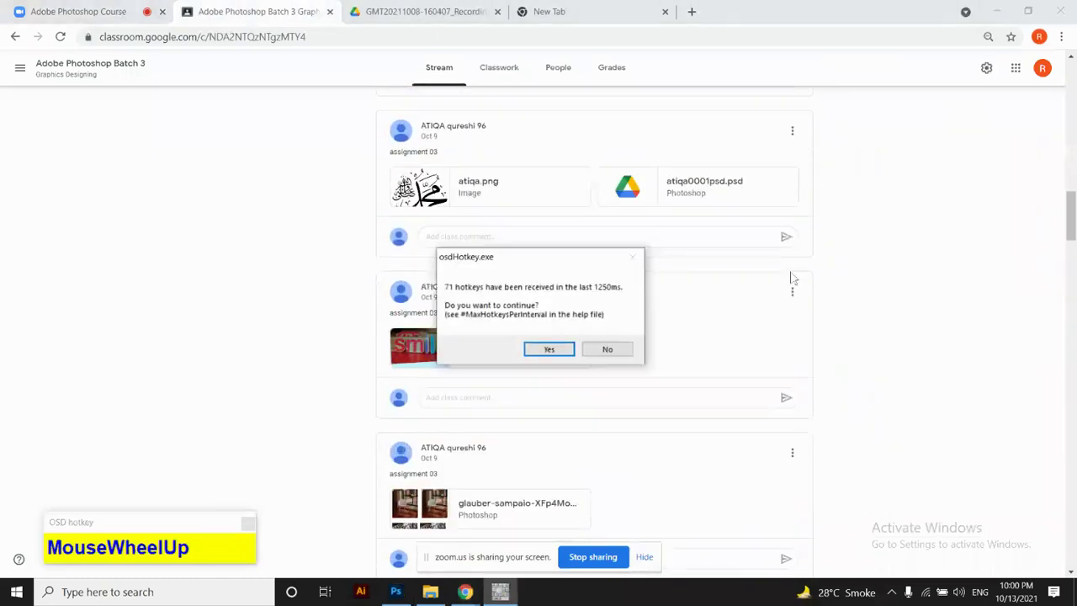
left_click(607, 349)
scroll(616, 356, "up", 15)
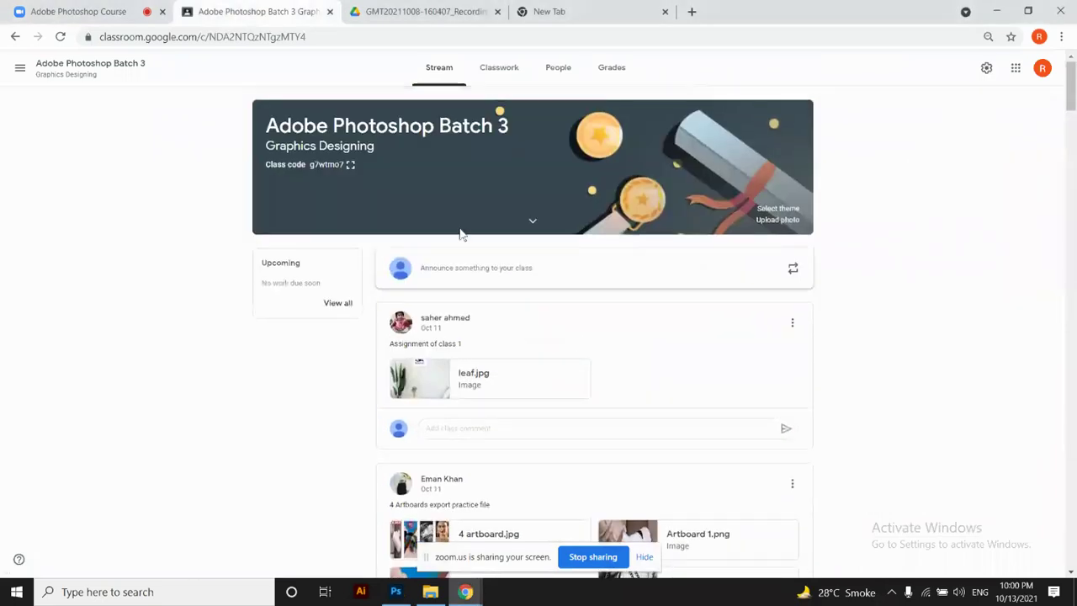
Start a new class announcement and browse the computer for a file to upload to it
left_click(481, 273)
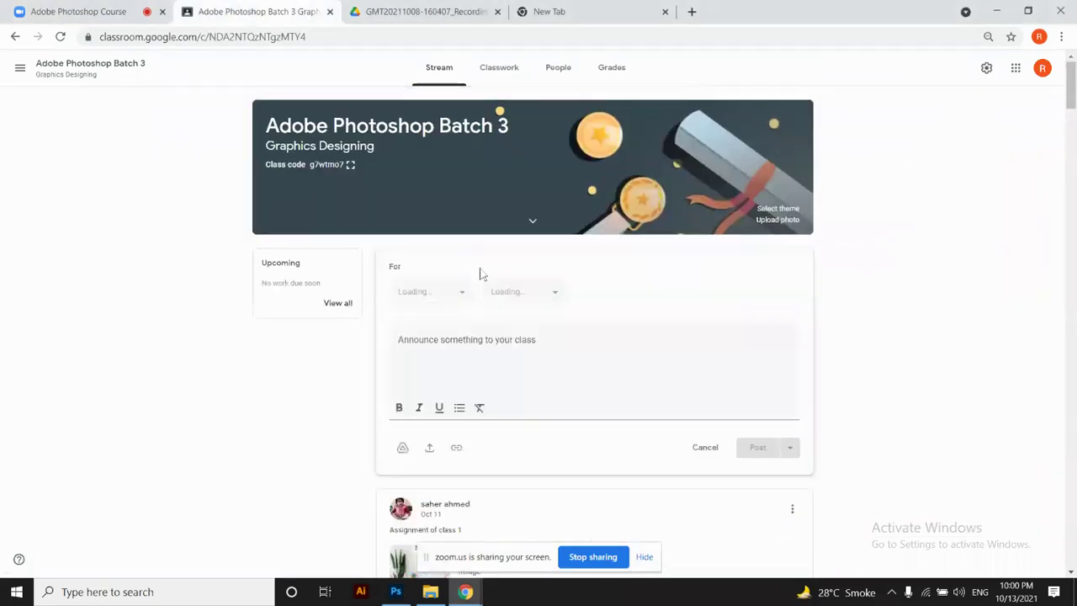
left_click(430, 448)
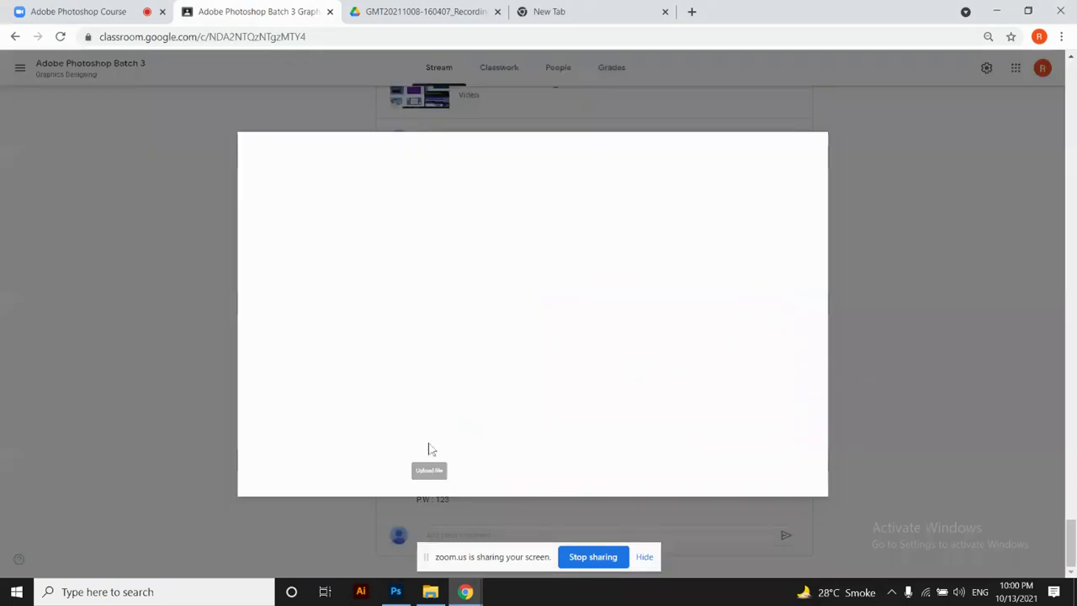
left_click(326, 187)
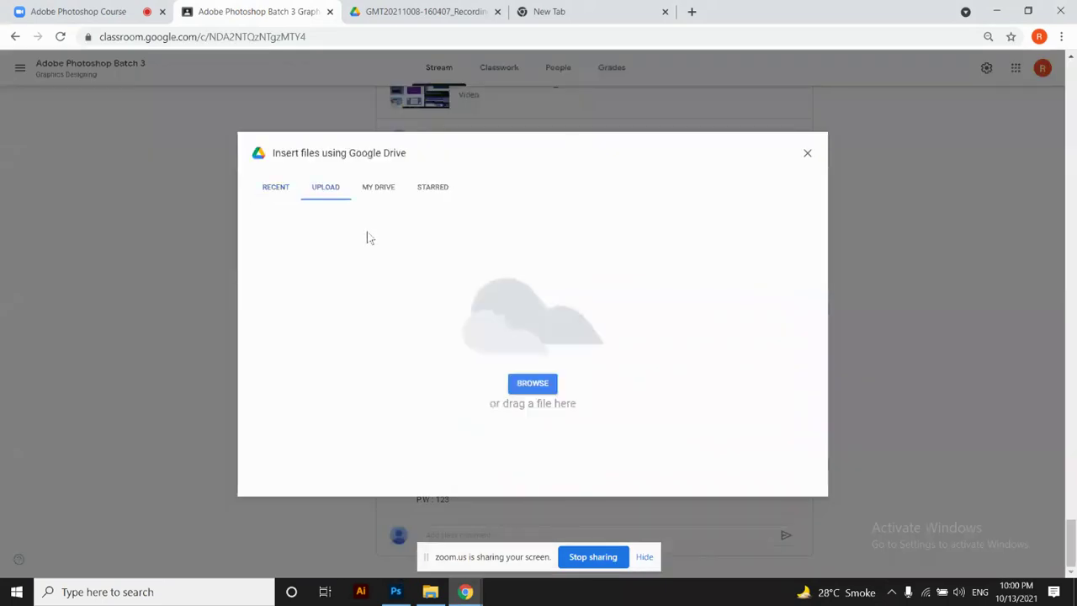
left_click(535, 383)
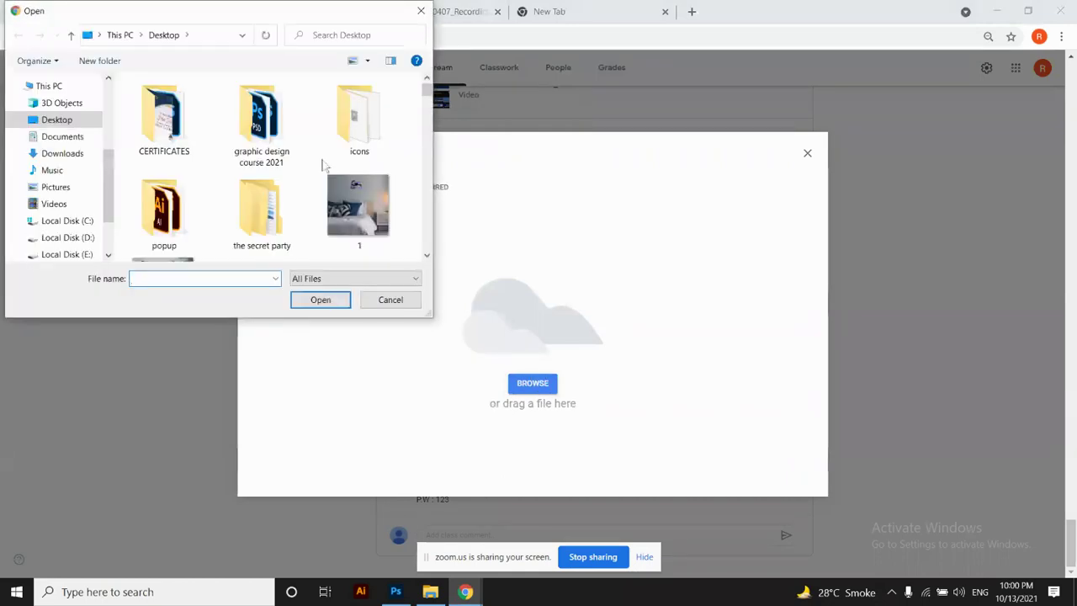
Open the class 2 folder inside graphic design course 2021 and look through its images for the file to upload
left_click(427, 256)
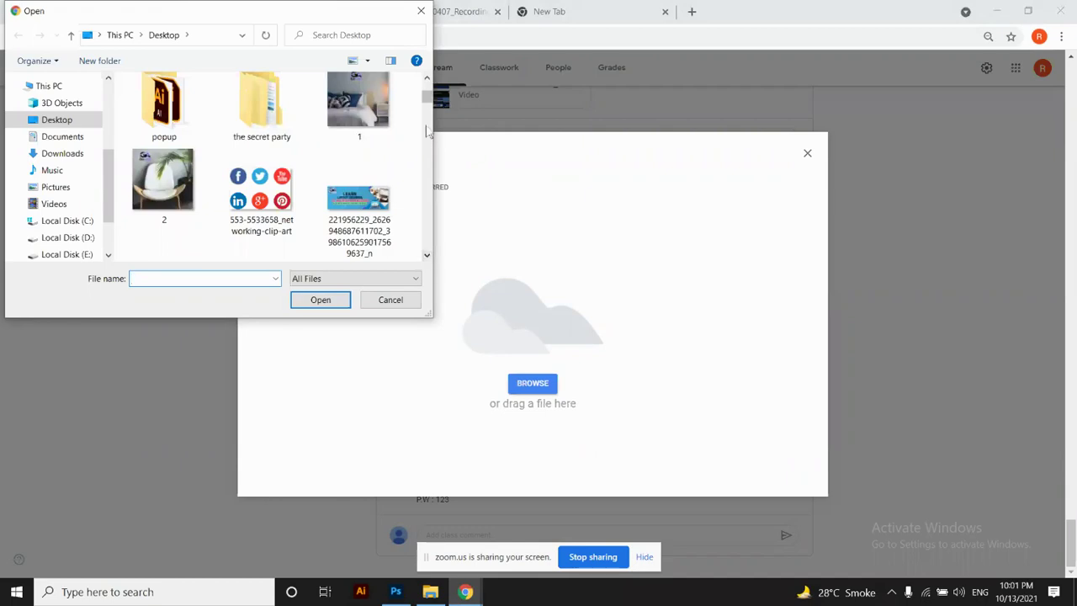
left_click(427, 79)
left_click(427, 79)
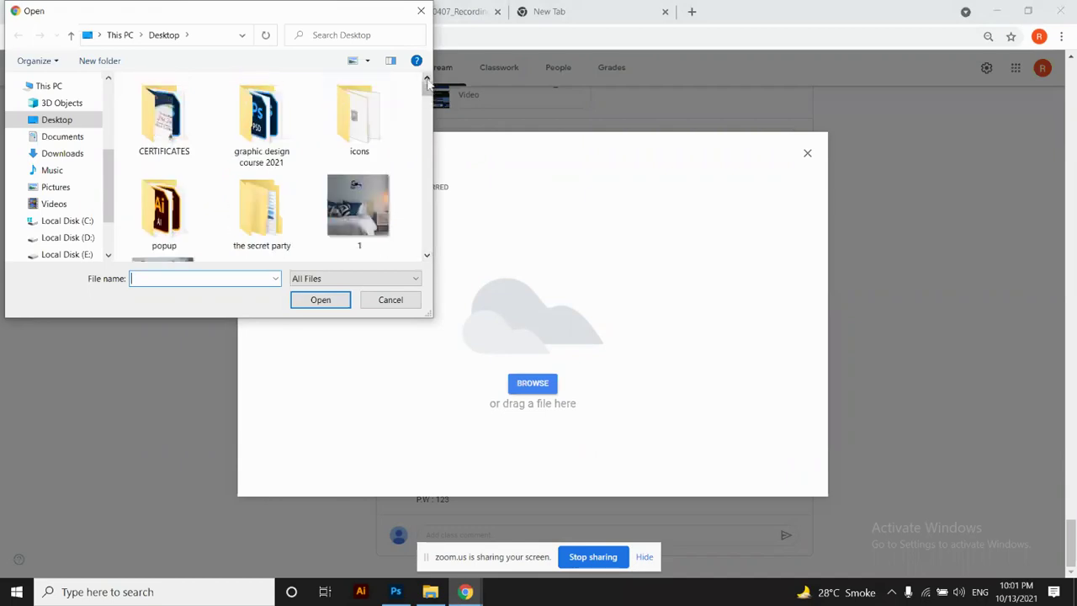
left_click(427, 256)
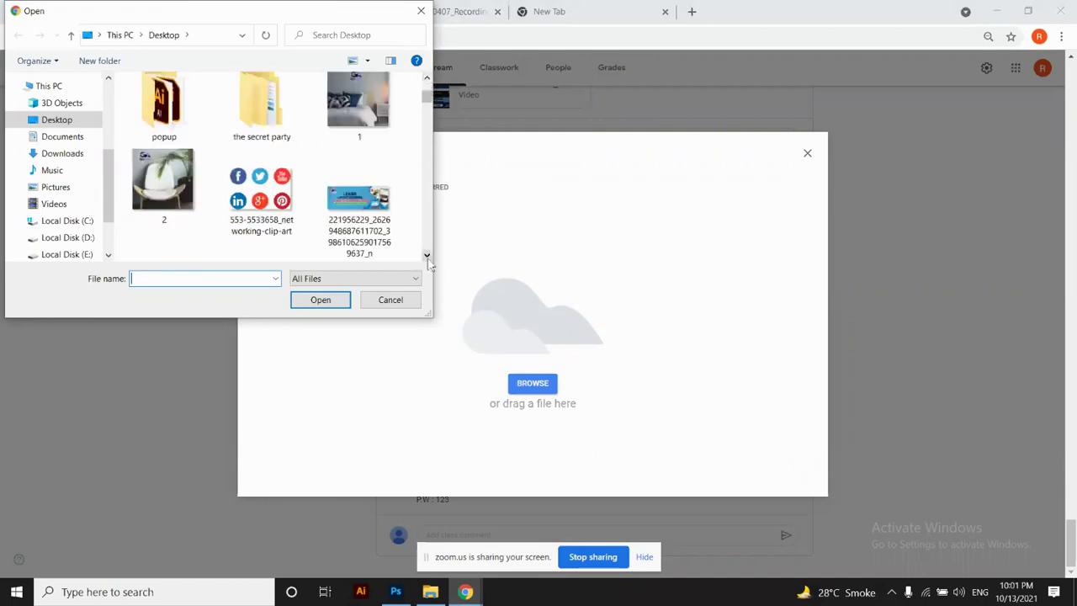
left_click(426, 79)
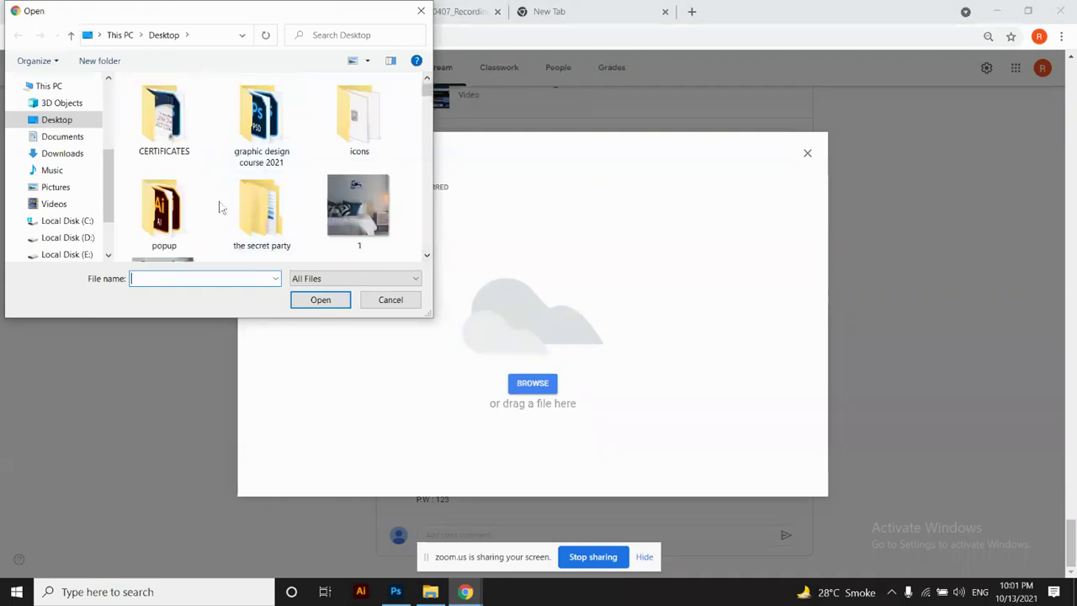
double_click(273, 105)
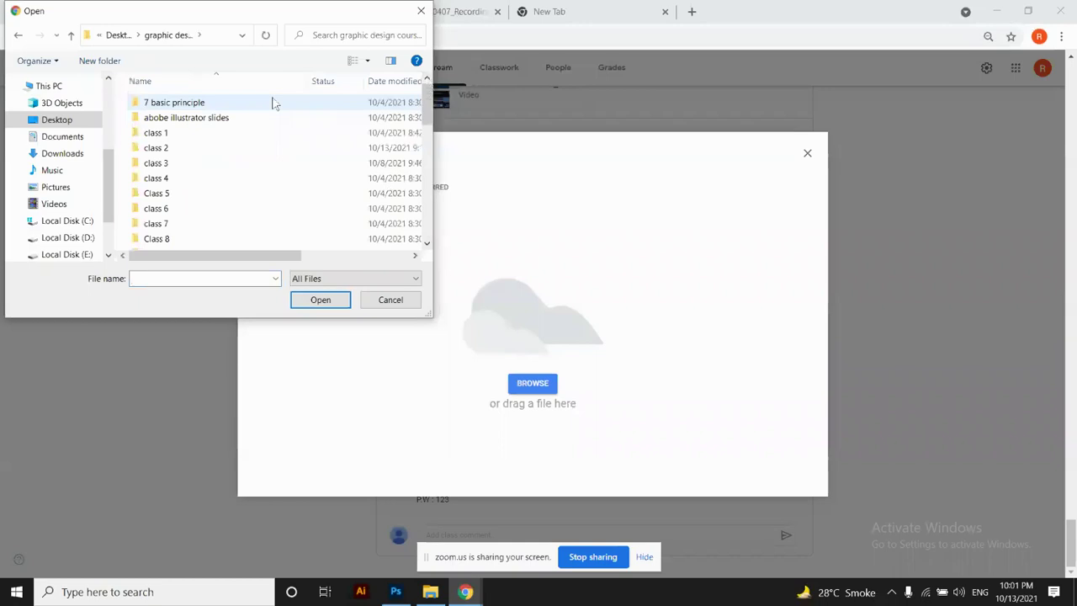
double_click(174, 148)
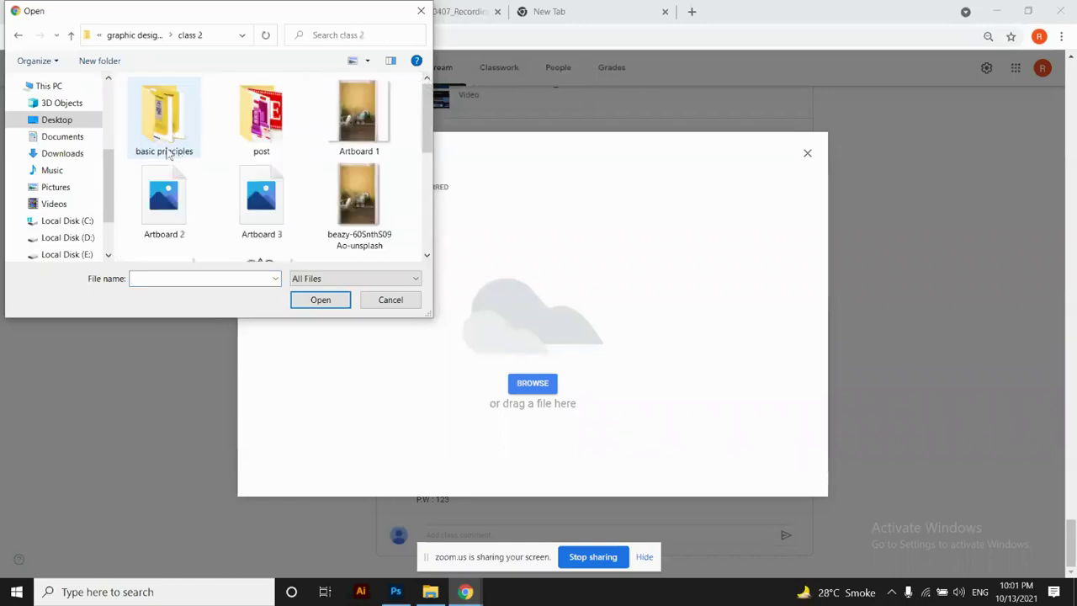
scroll(239, 172, "down", 5)
scroll(164, 193, "up", 4)
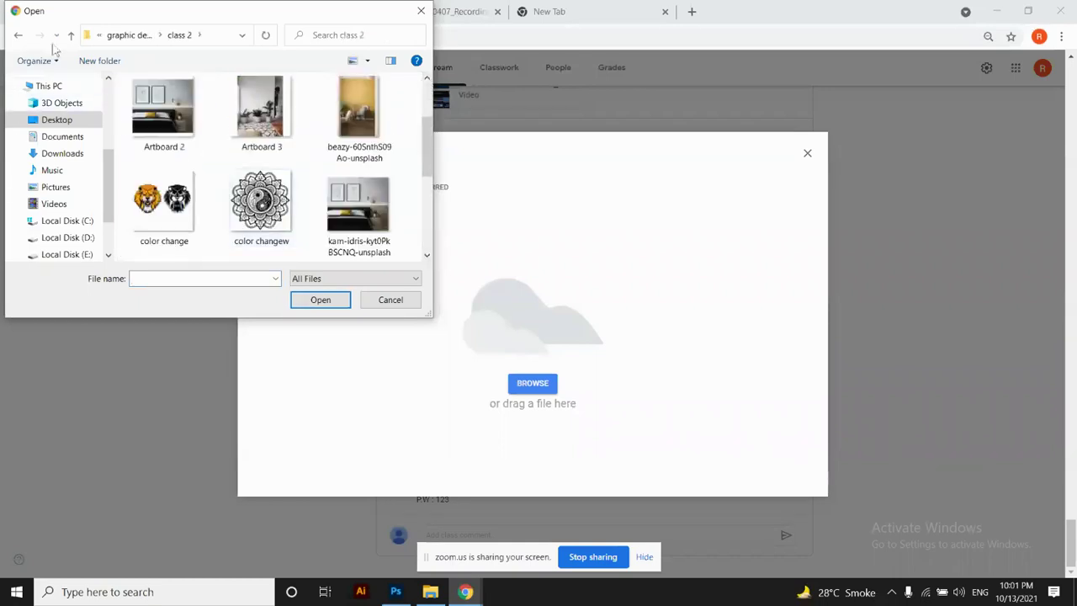
Attach the image files color change and color changew from the class 2 folder to the class announcement
left_click(147, 181)
left_click(257, 210, "ctrl")
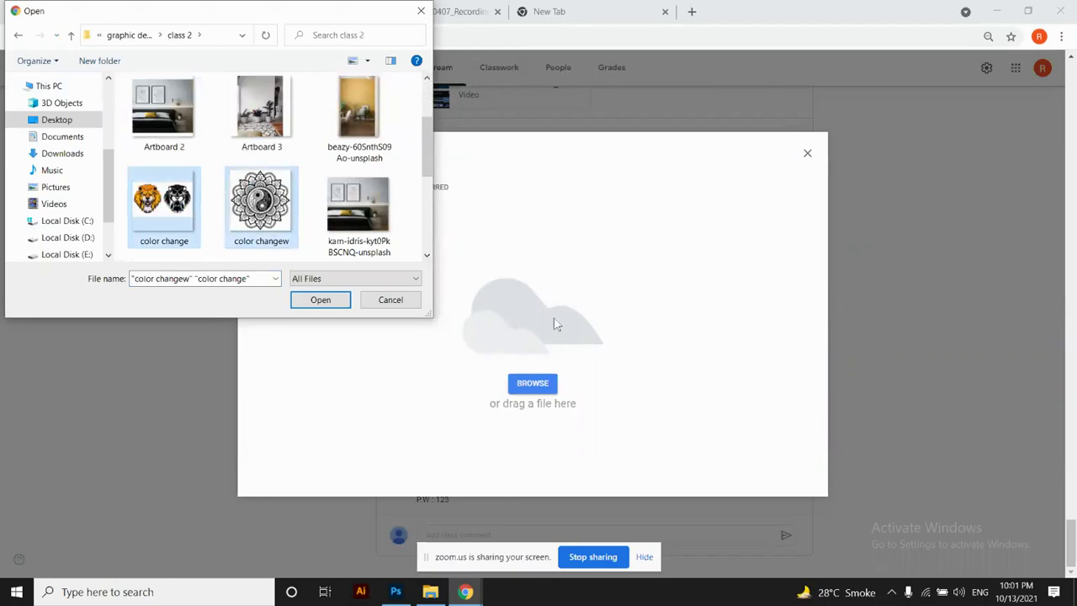
left_click(328, 301)
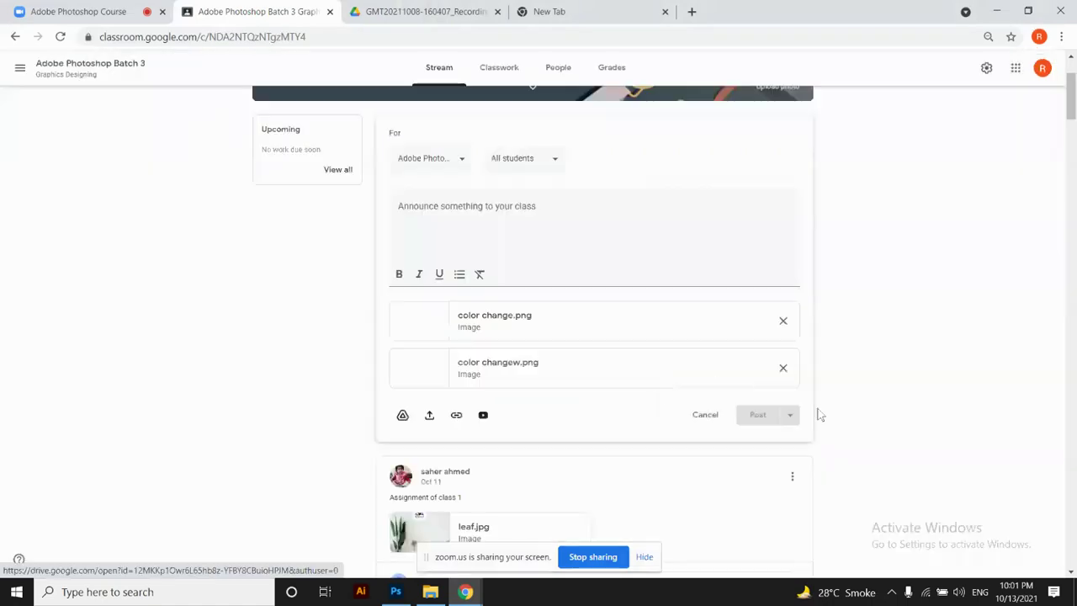
Write "class 4" as the announcement text and post it to the class stream
left_click(561, 211)
type("c")
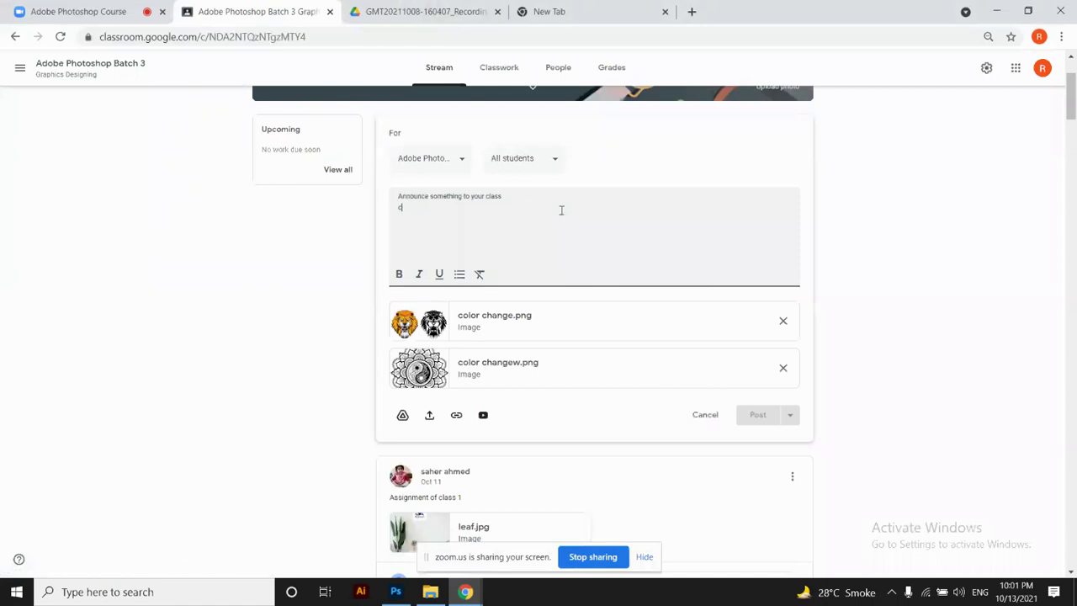
type("las")
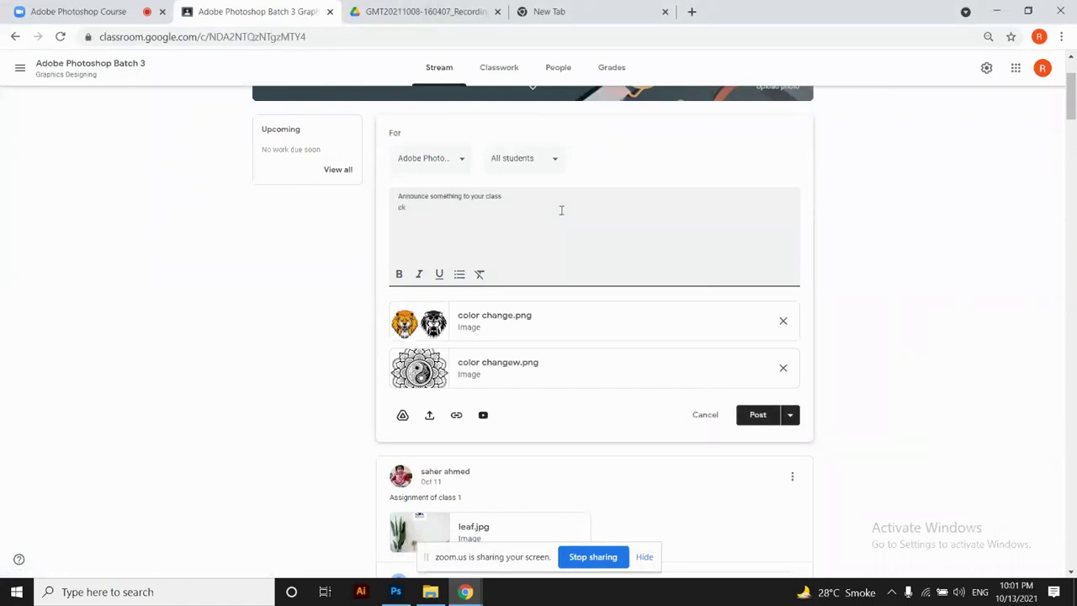
type("lass")
left_click(755, 415)
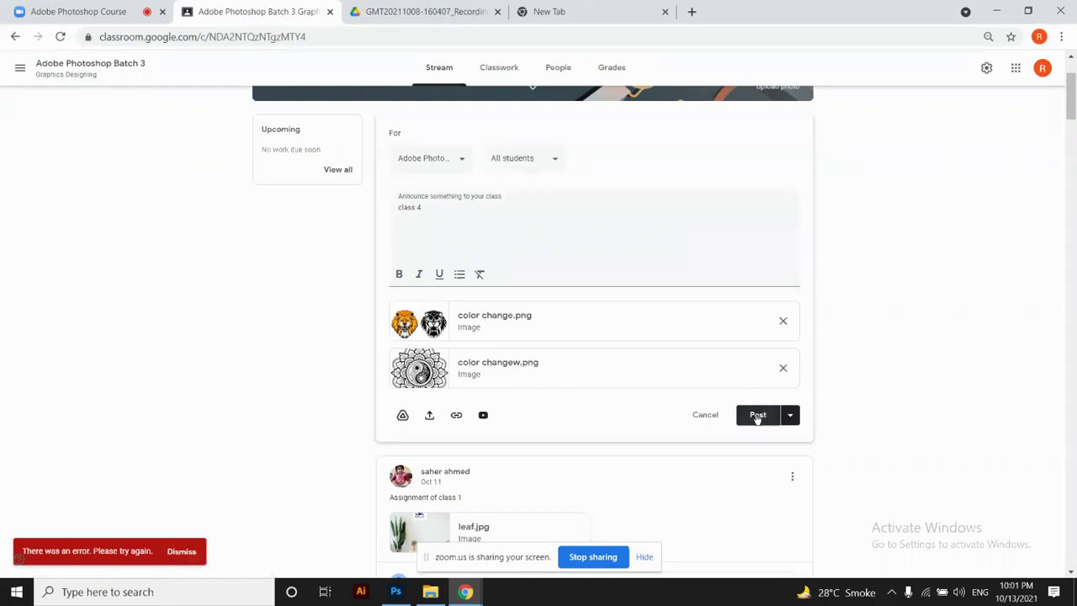
left_click(759, 415)
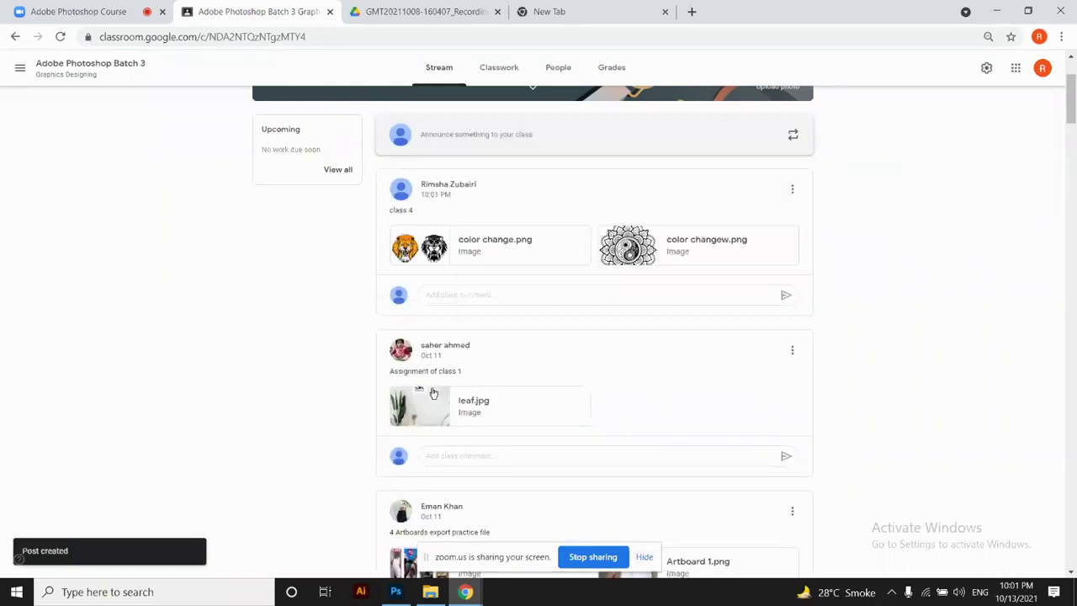
Switch to Photoshop and toggle the color changew layer's visibility to compare the mandala with the colour fill beneath it
left_click(397, 594)
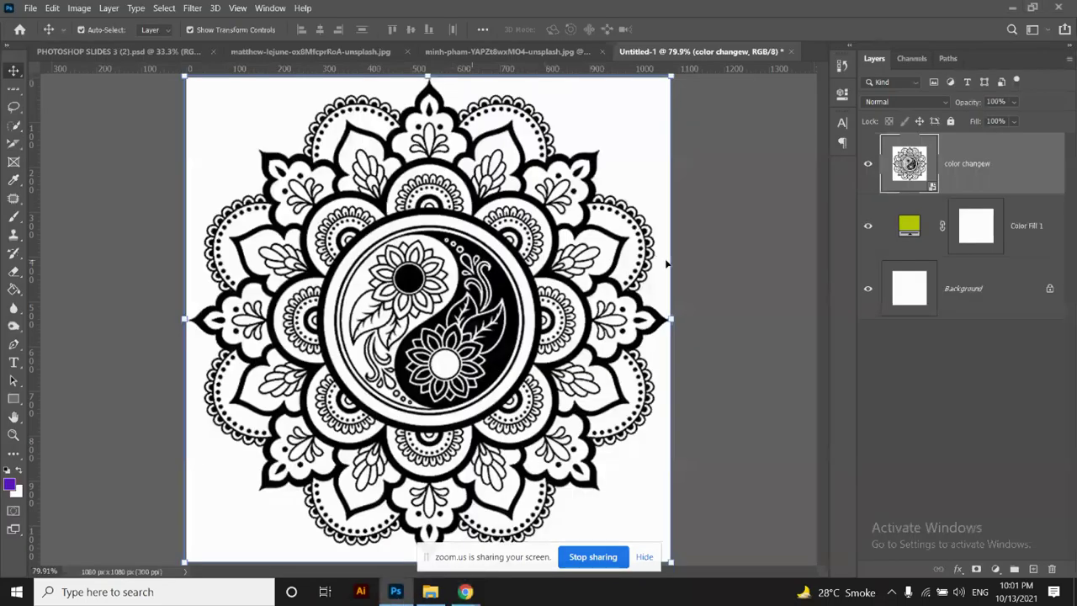
left_click(868, 163)
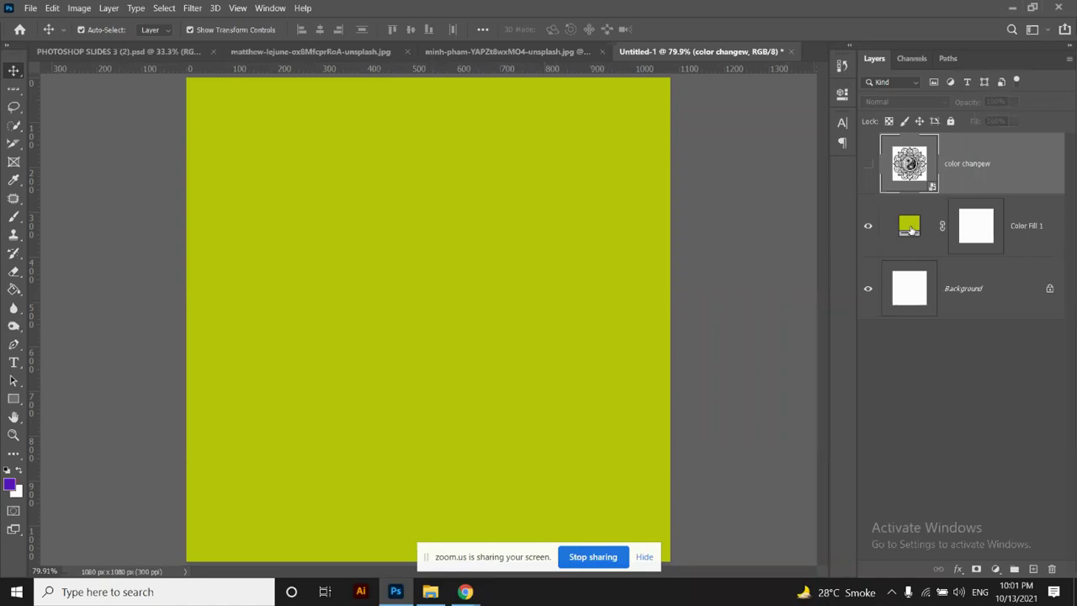
left_click(870, 163)
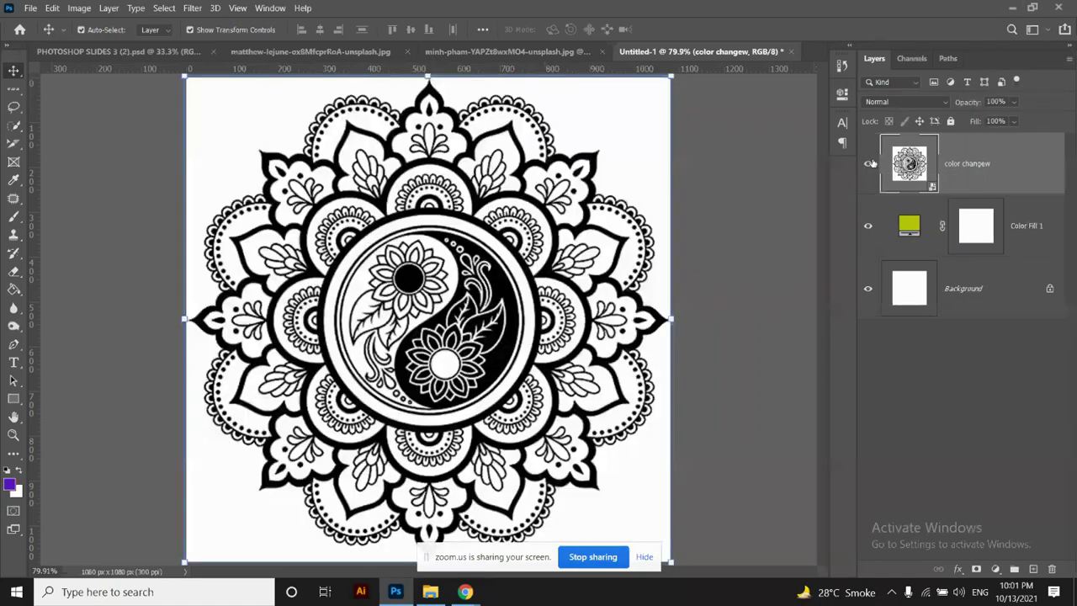
left_click(869, 164)
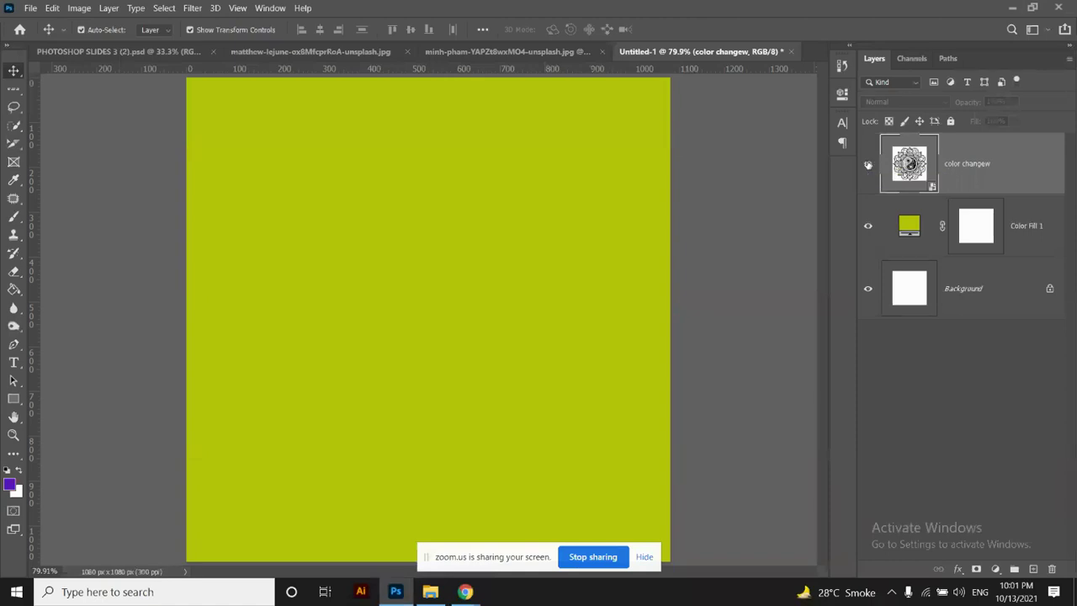
left_click(868, 164)
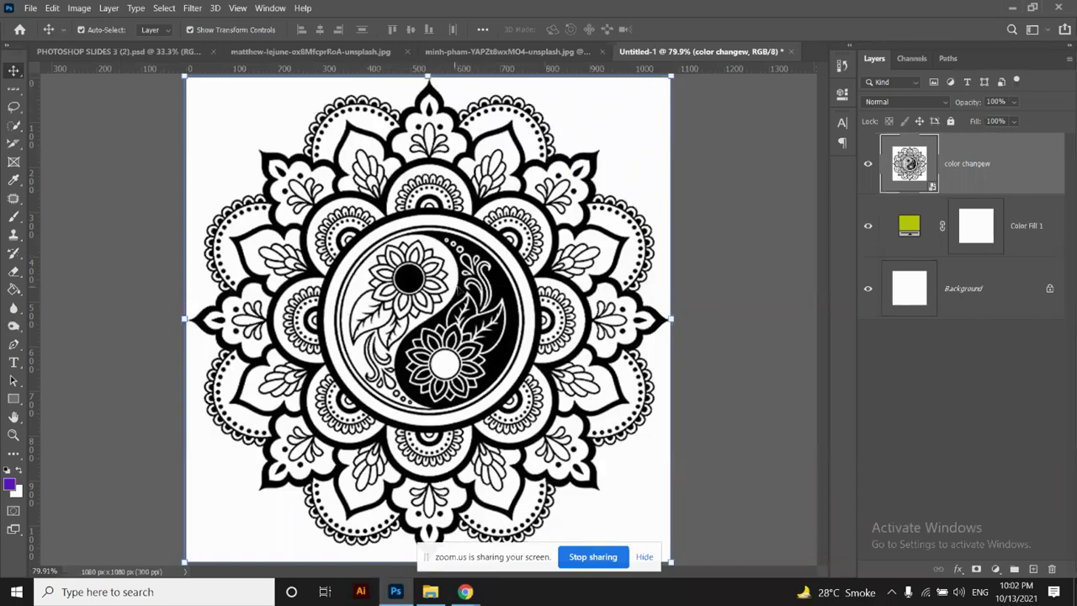
left_click(869, 164)
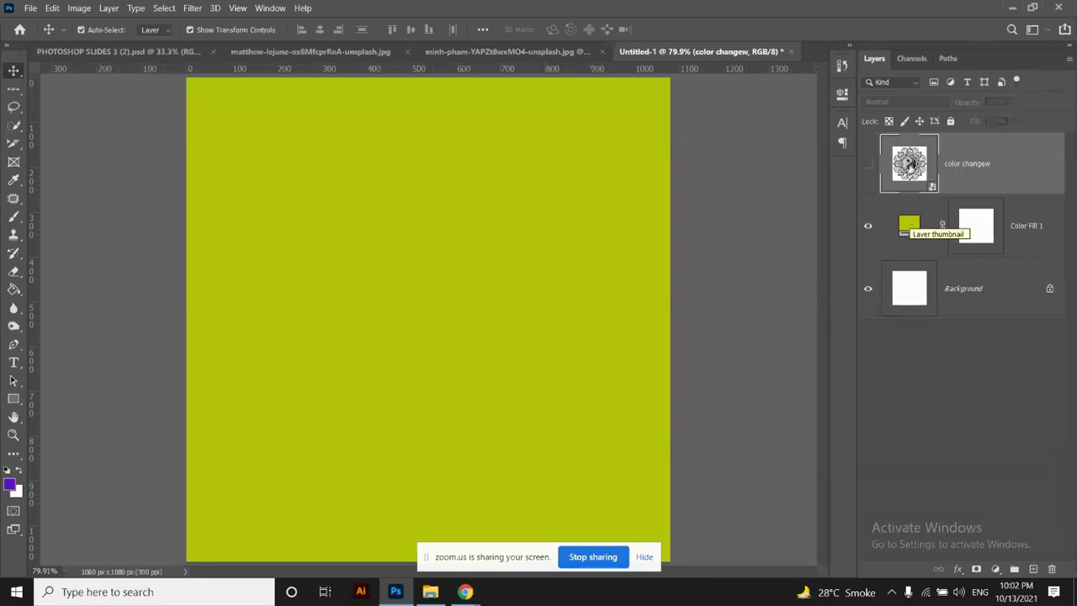
left_click(869, 166)
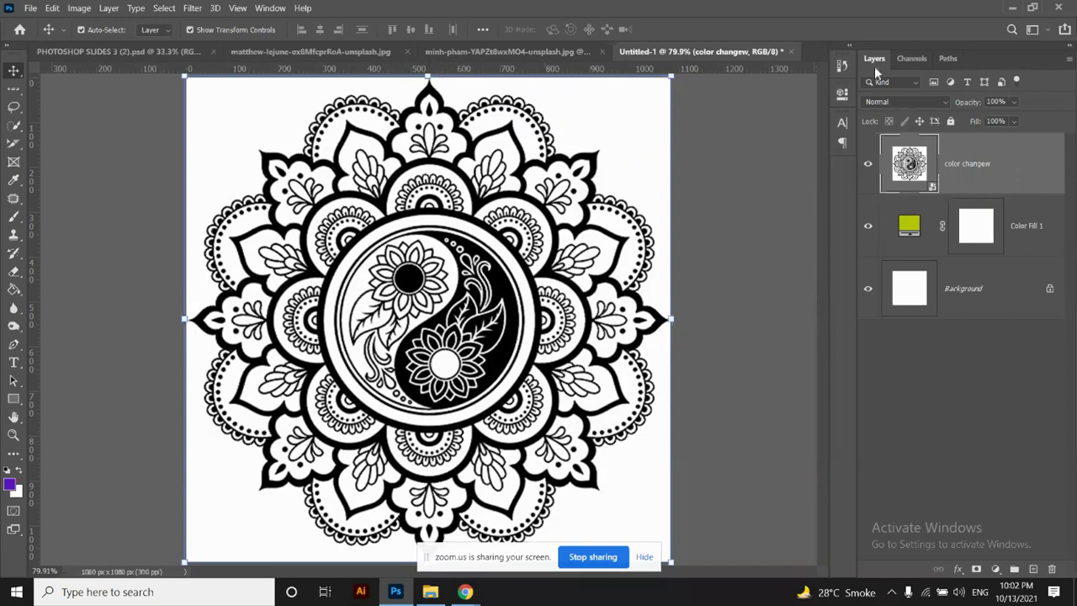
Try the Screen blend mode on the color changew layer and inspect the recoloured line art up close
left_click(915, 102)
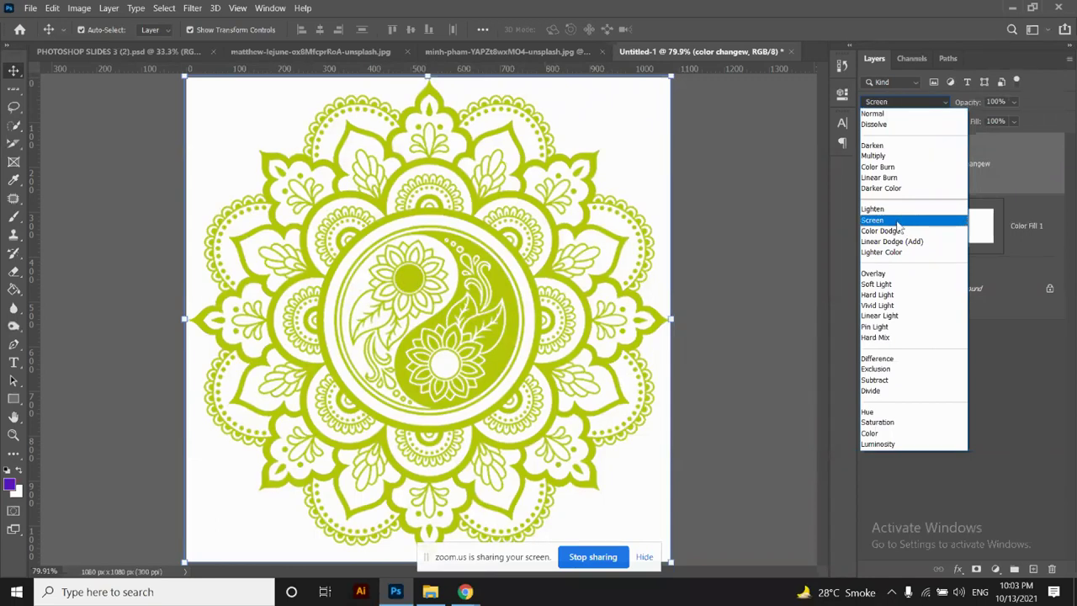
left_click(876, 220)
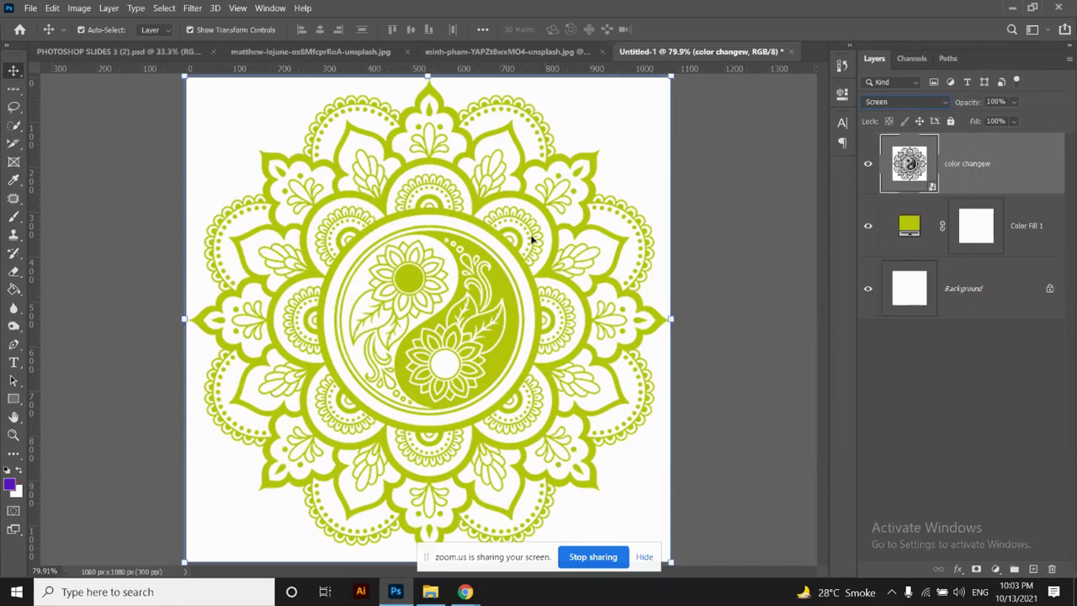
scroll(532, 241, "up", 5)
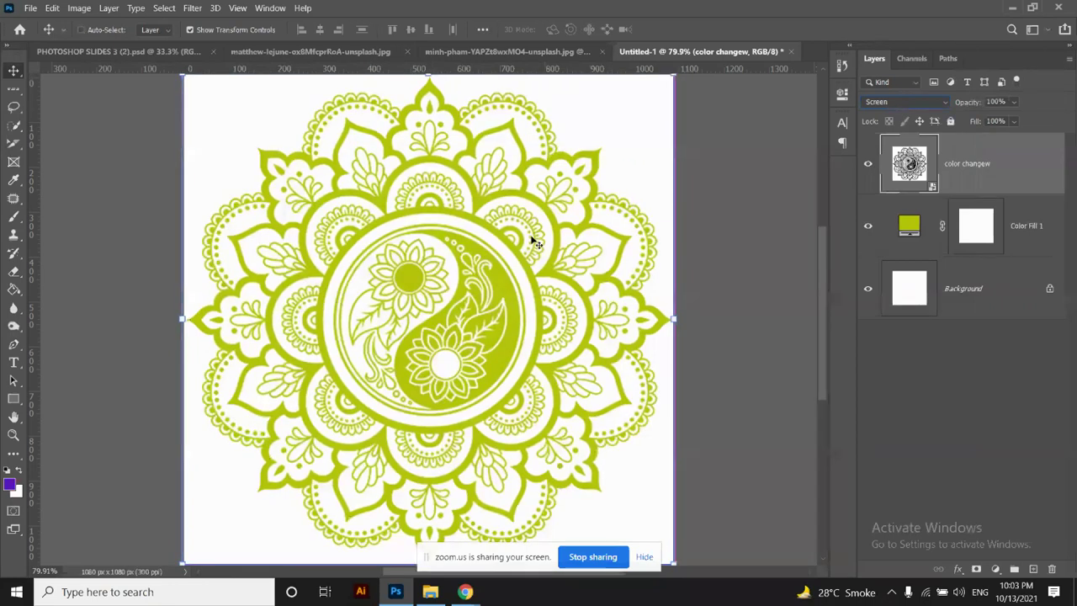
scroll(531, 241, "up", 1)
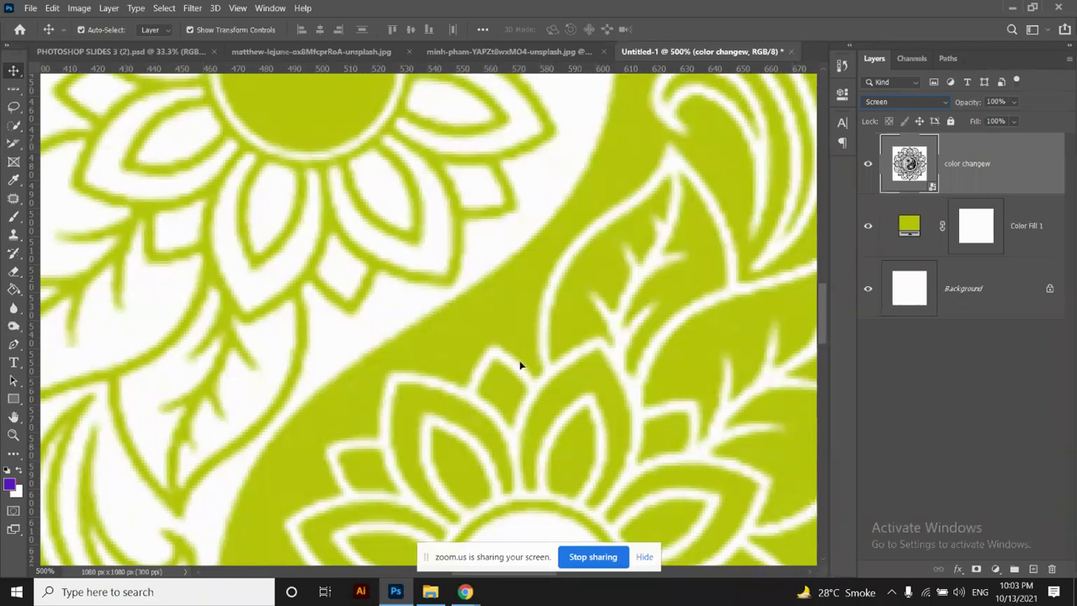
key("ctrl+0")
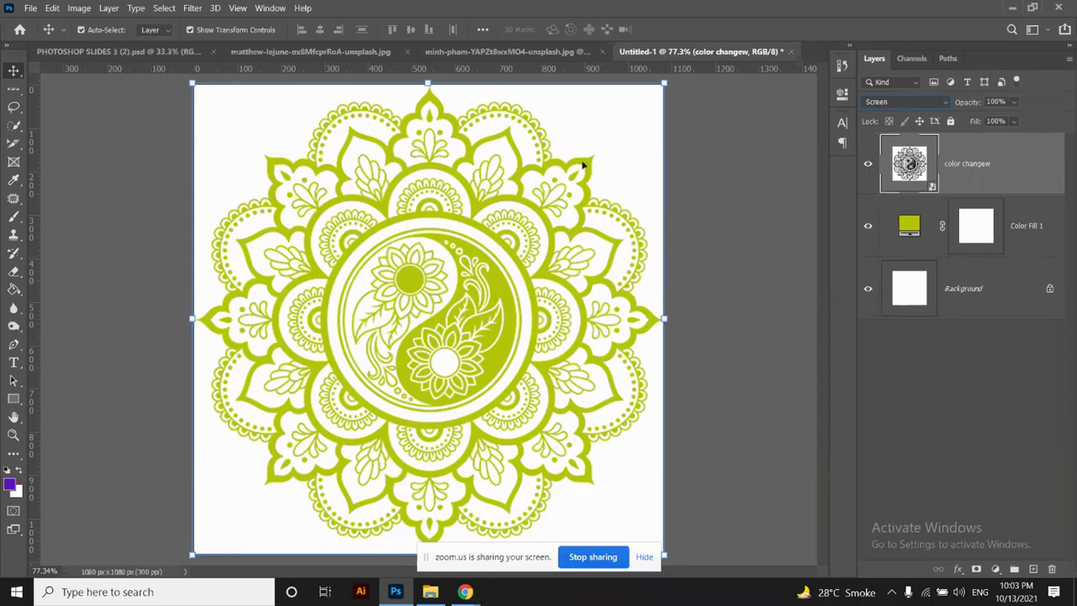
Set the color changew layer's blend mode to Multiply and deselect the layer
left_click(877, 103)
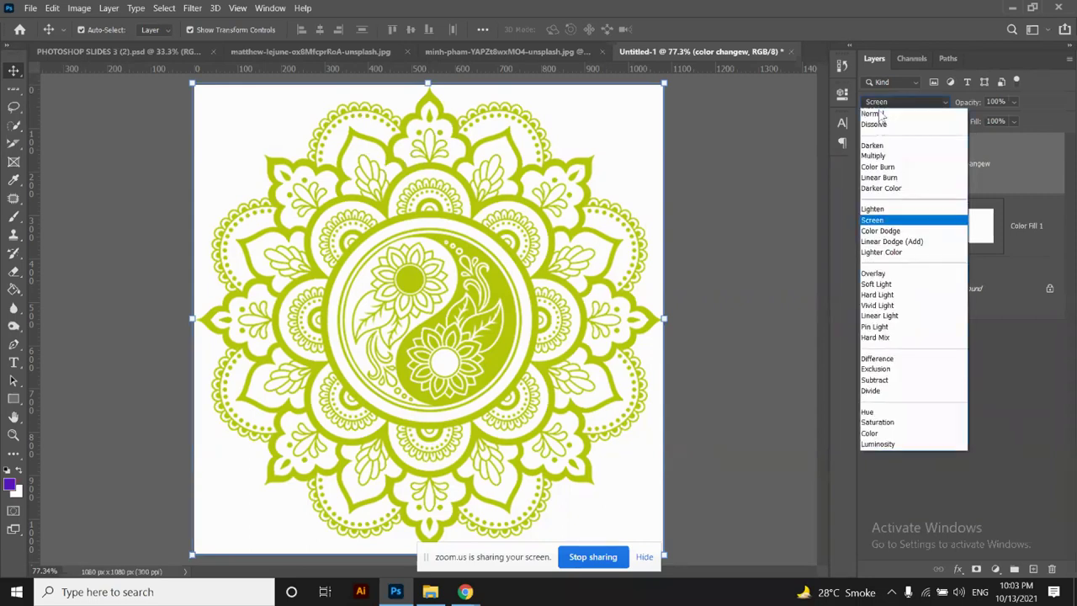
left_click(884, 158)
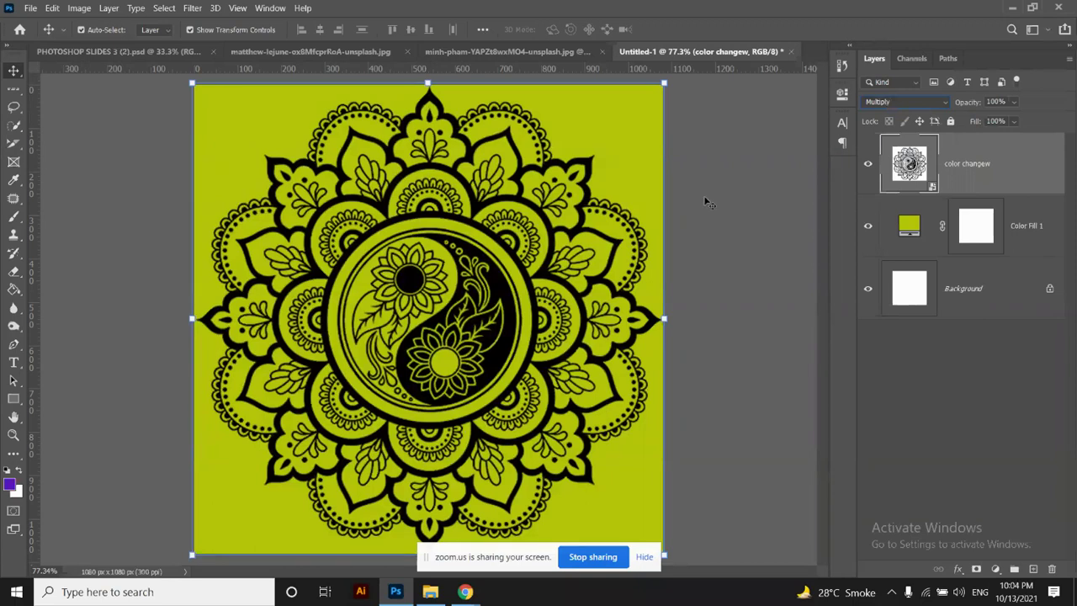
left_click(704, 195)
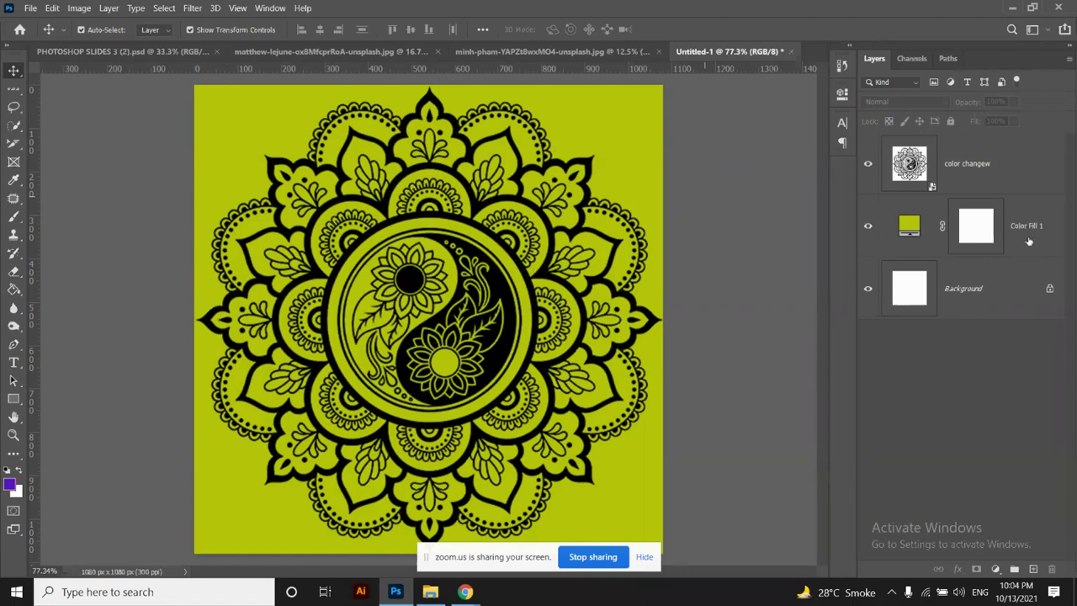
Change the Color Fill 1 layer's solid colour to a bright green
left_click(909, 229)
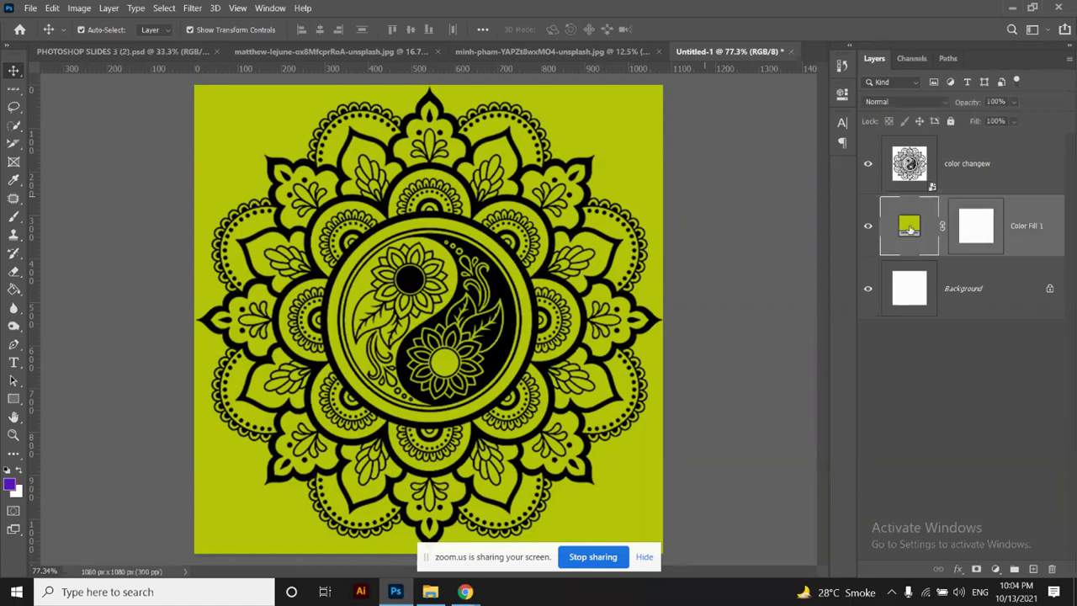
double_click(909, 225)
left_click(813, 165)
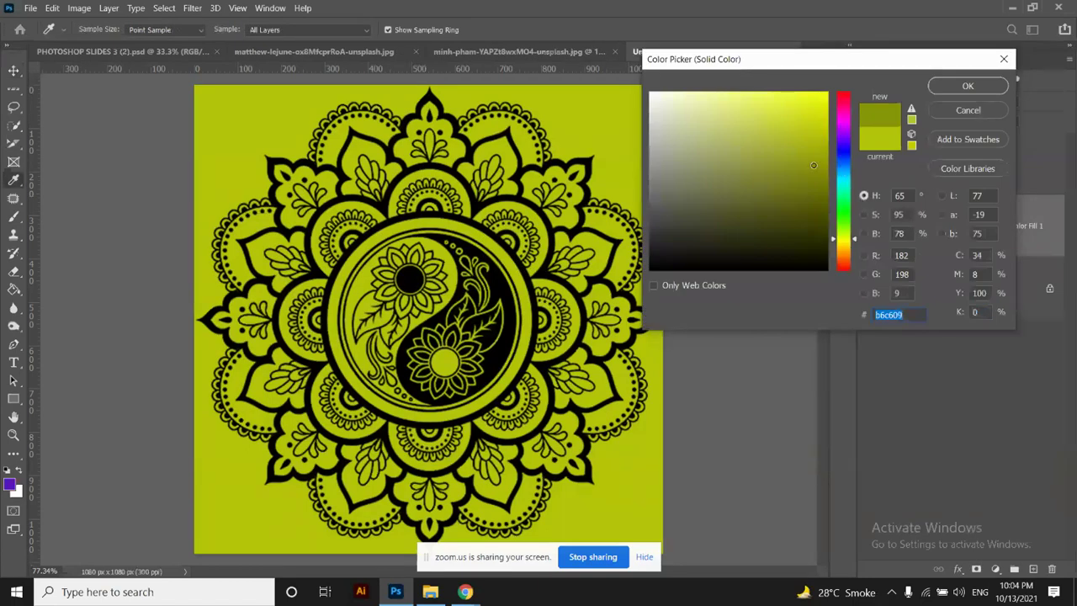
left_click(812, 113)
left_click_drag(845, 128, 845, 195)
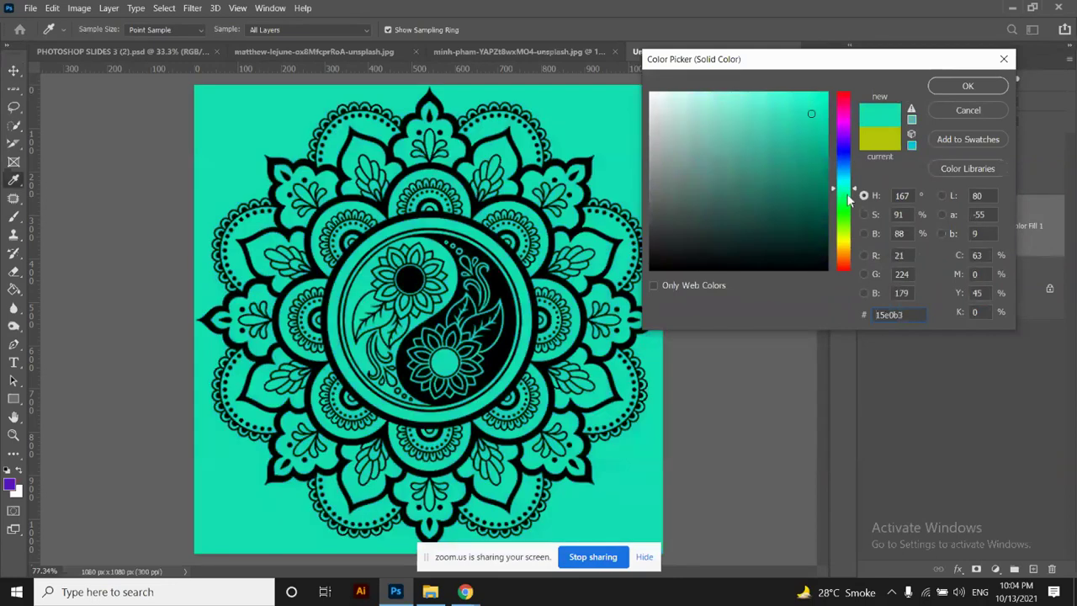
left_click(968, 85)
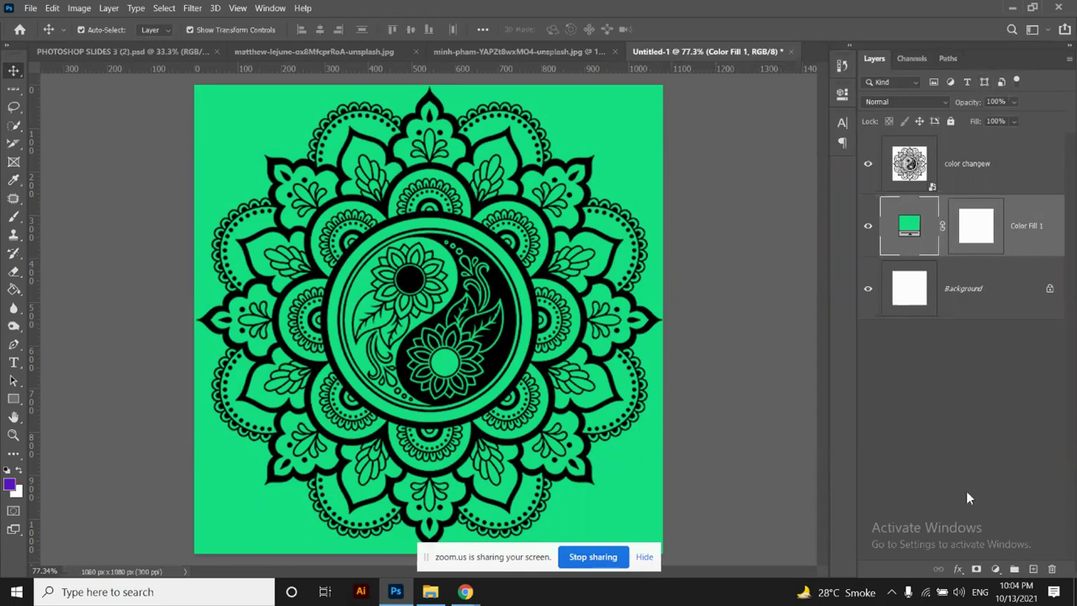
left_click(997, 571)
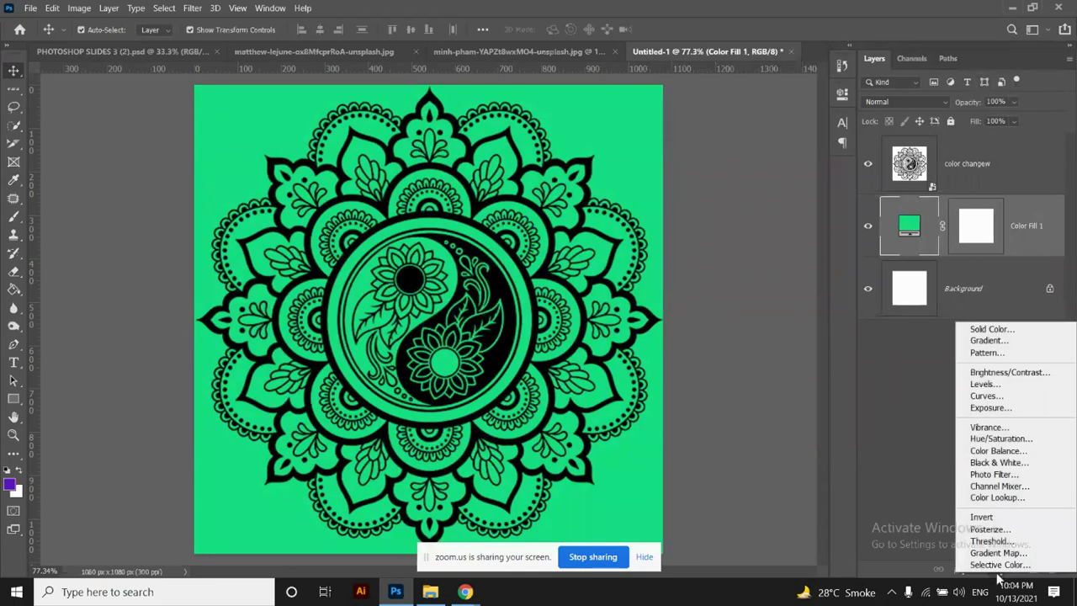
left_click(998, 575)
left_click(958, 570)
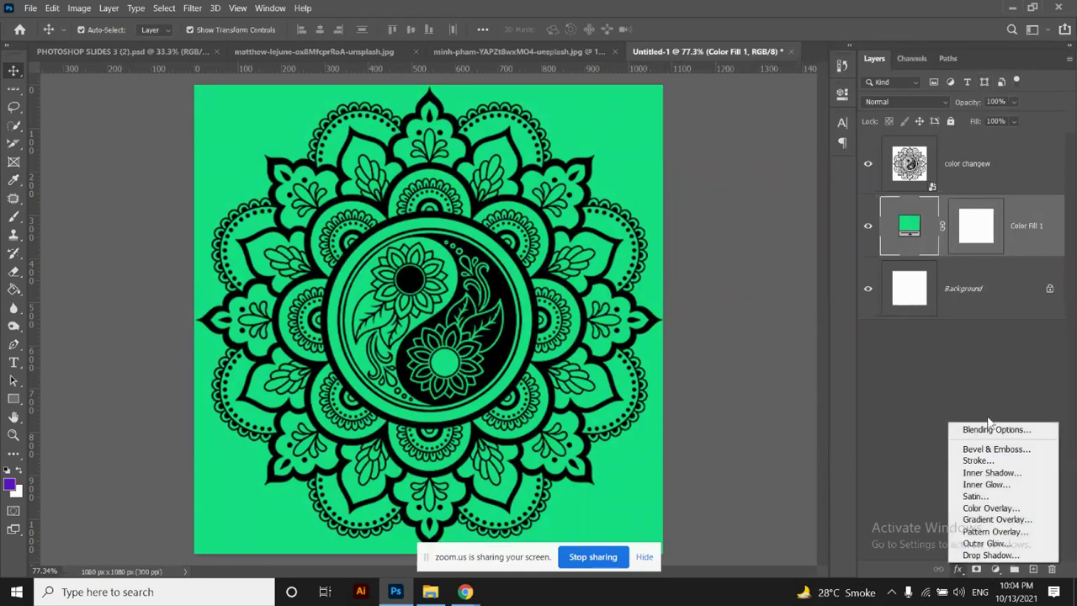
left_click(990, 430)
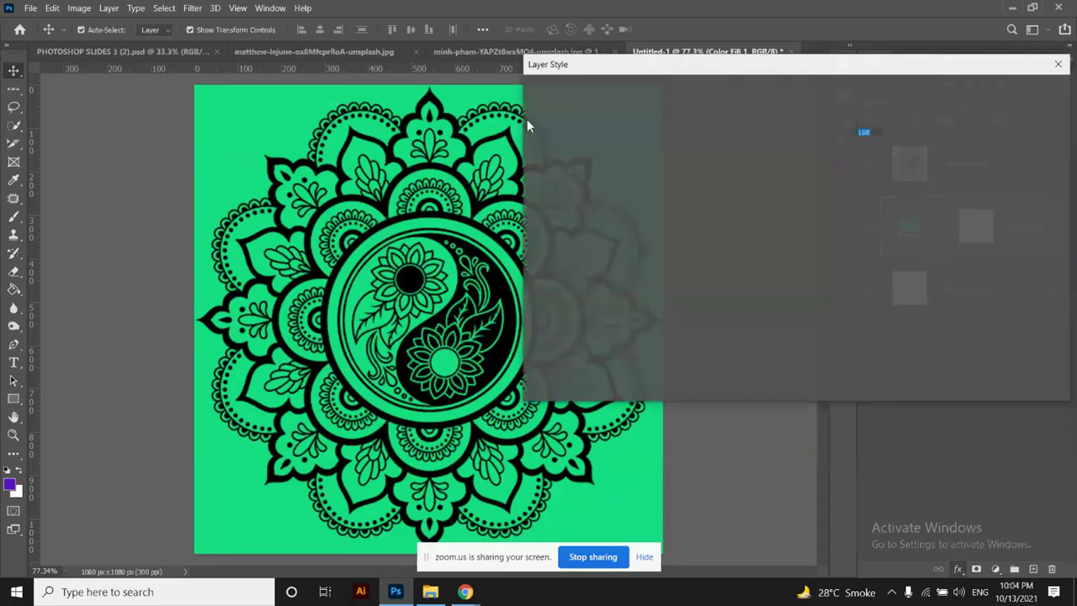
left_click_drag(640, 69, 825, 87)
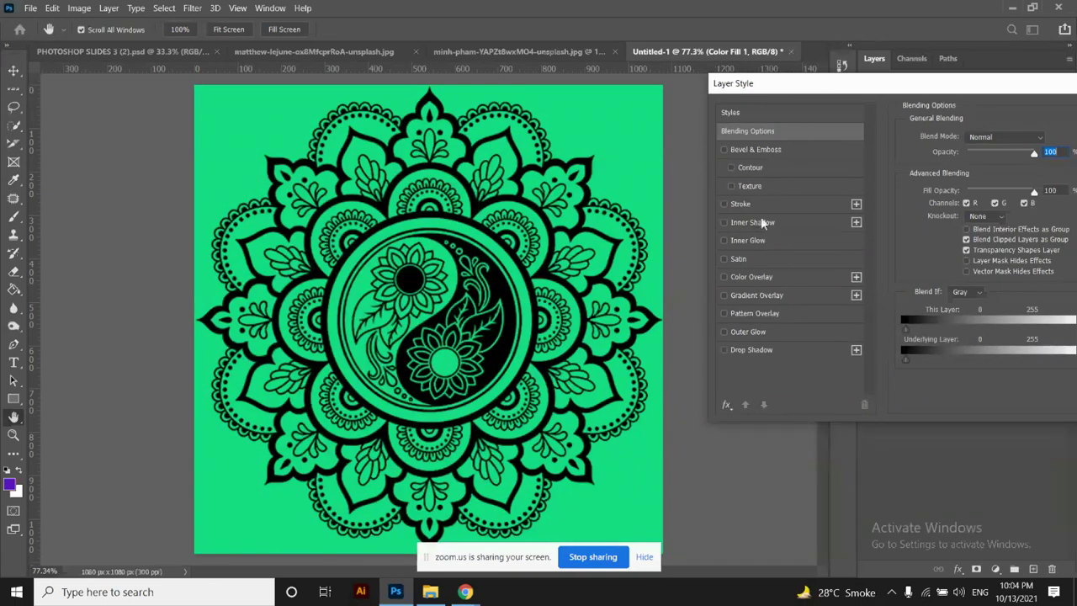
left_click_drag(882, 89, 591, 95)
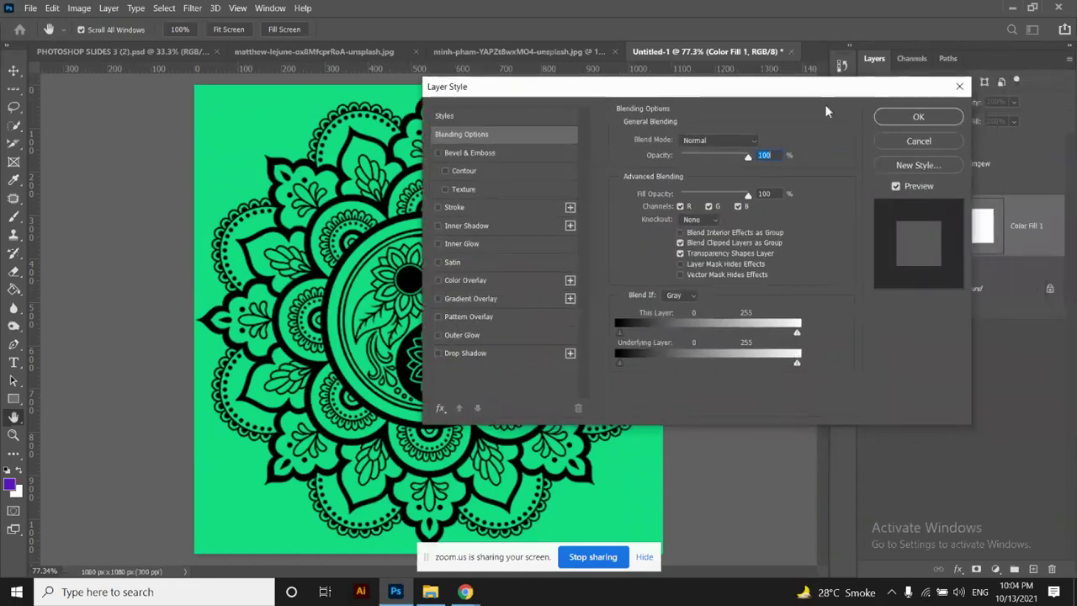
left_click(890, 144)
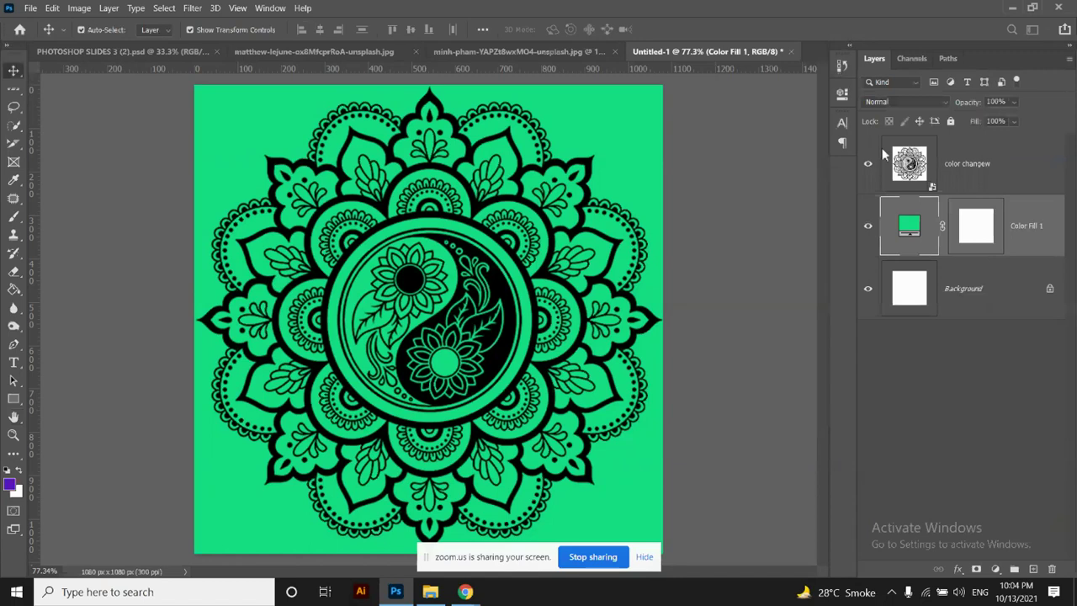
left_click(921, 106)
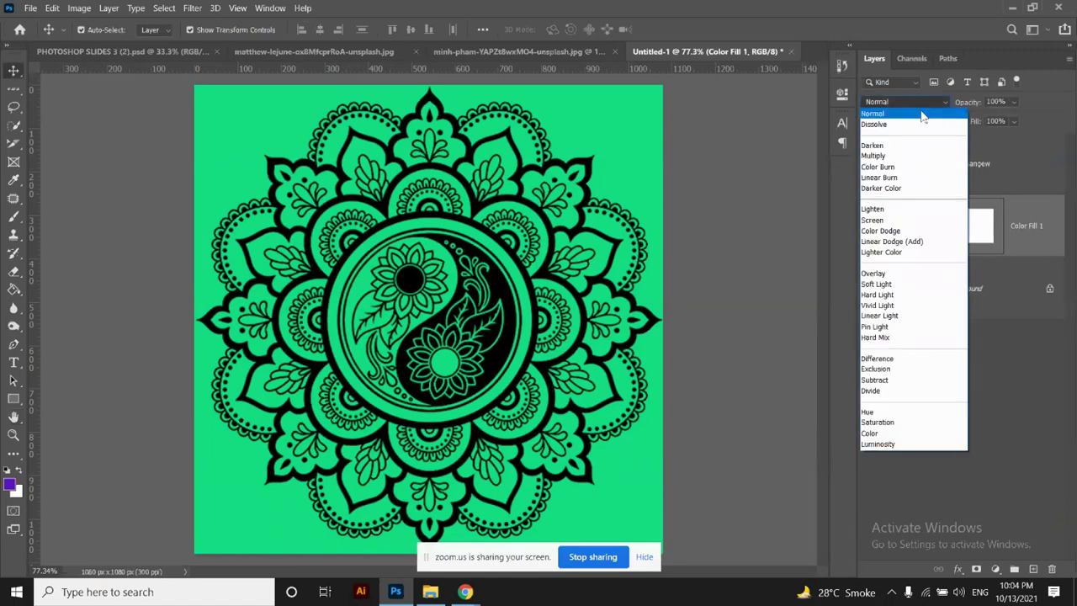
left_click(917, 102)
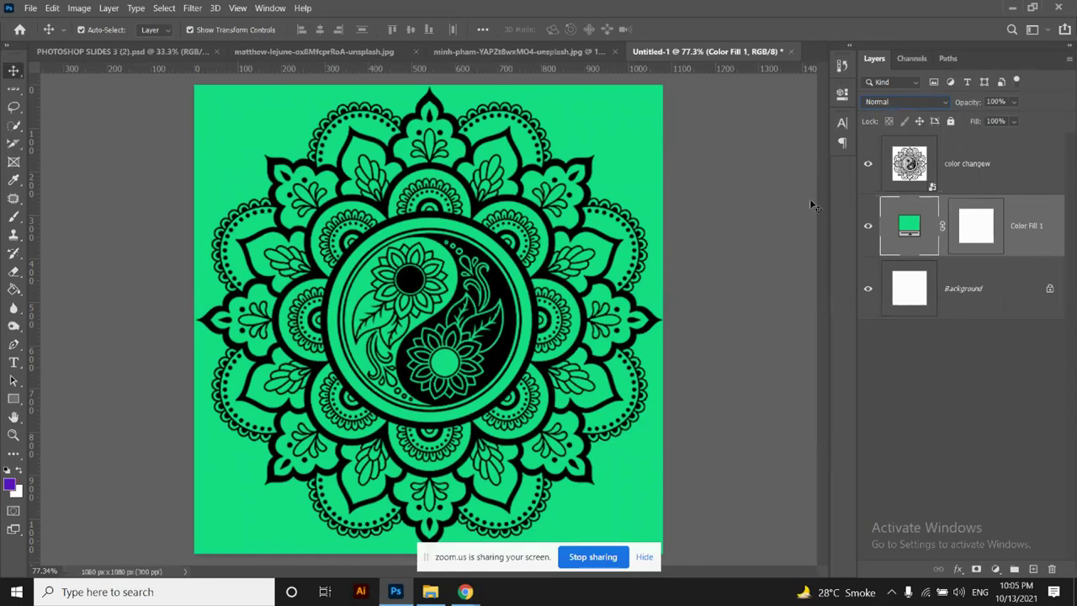
Switch the active layer from Color Fill 1 to color changew
left_click(773, 219)
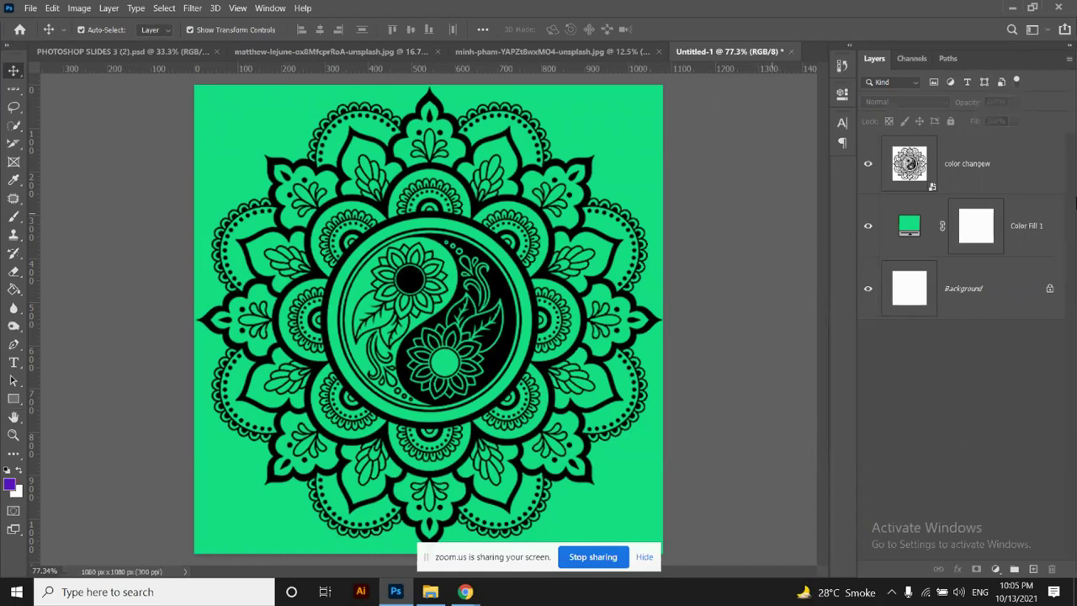
left_click(1026, 162)
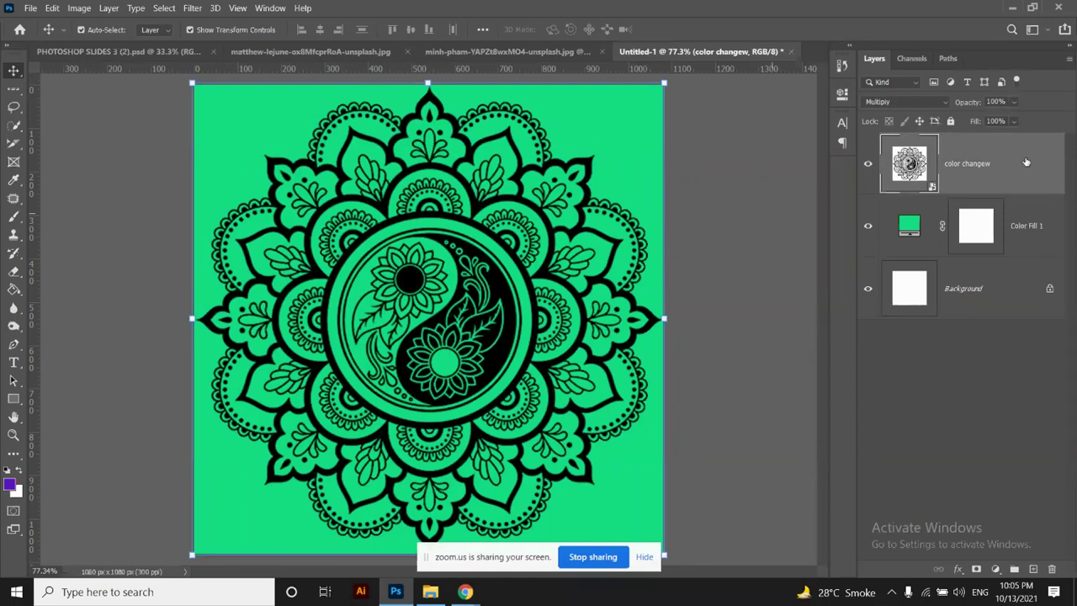
Try the Screen blend mode on the color changew layer and compare it with Multiply
left_click(923, 102)
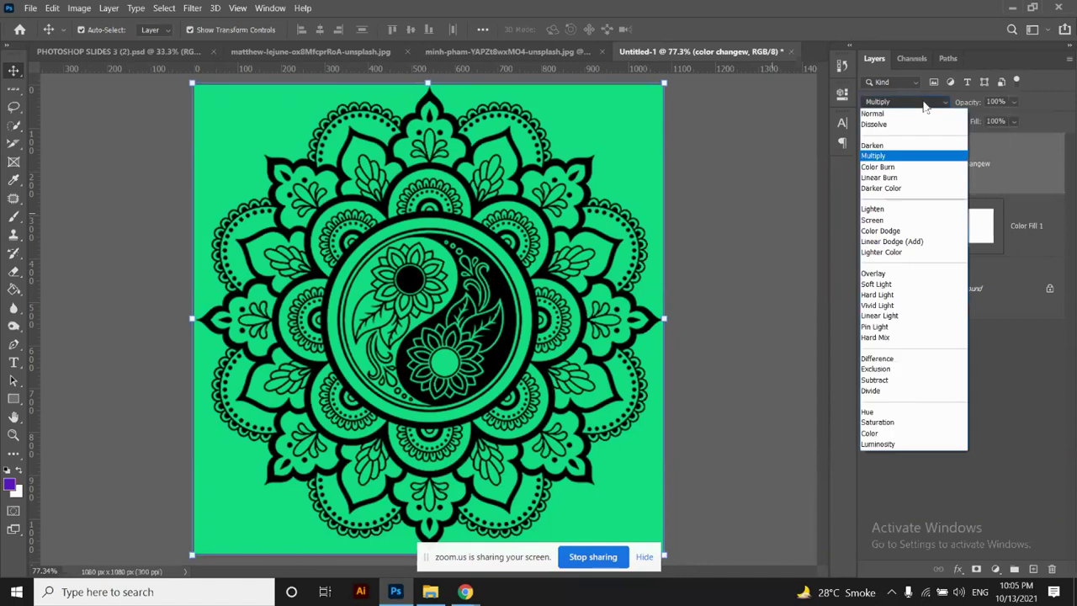
left_click(894, 222)
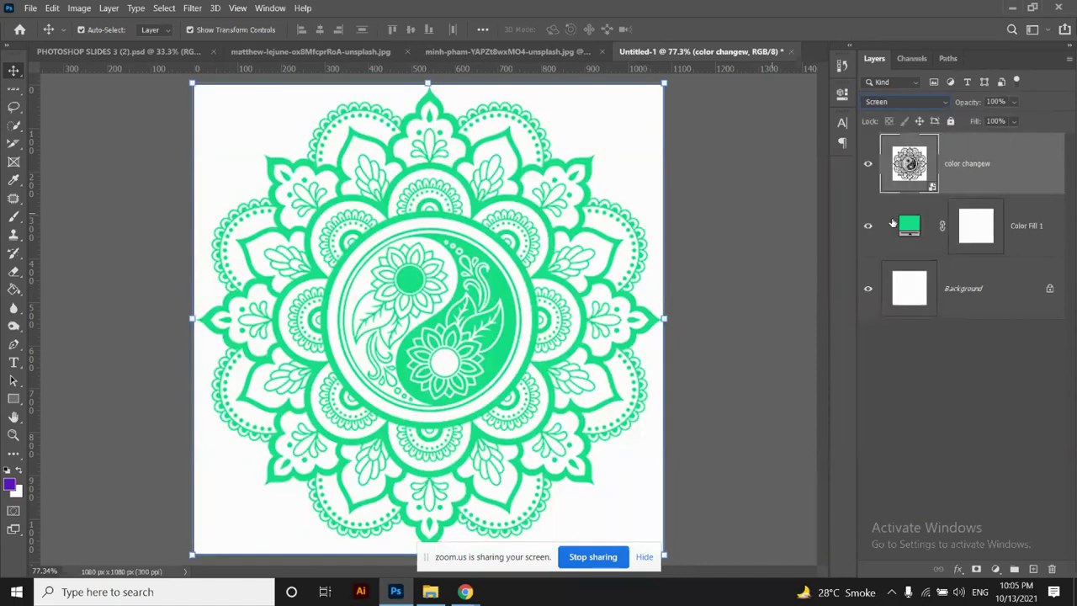
left_click(764, 280)
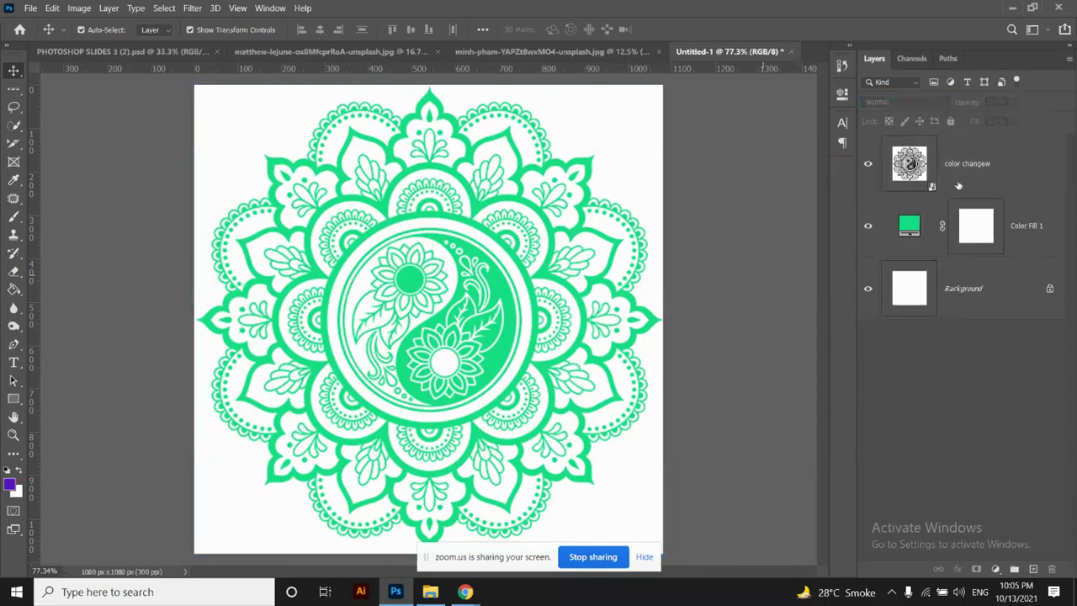
left_click(985, 173)
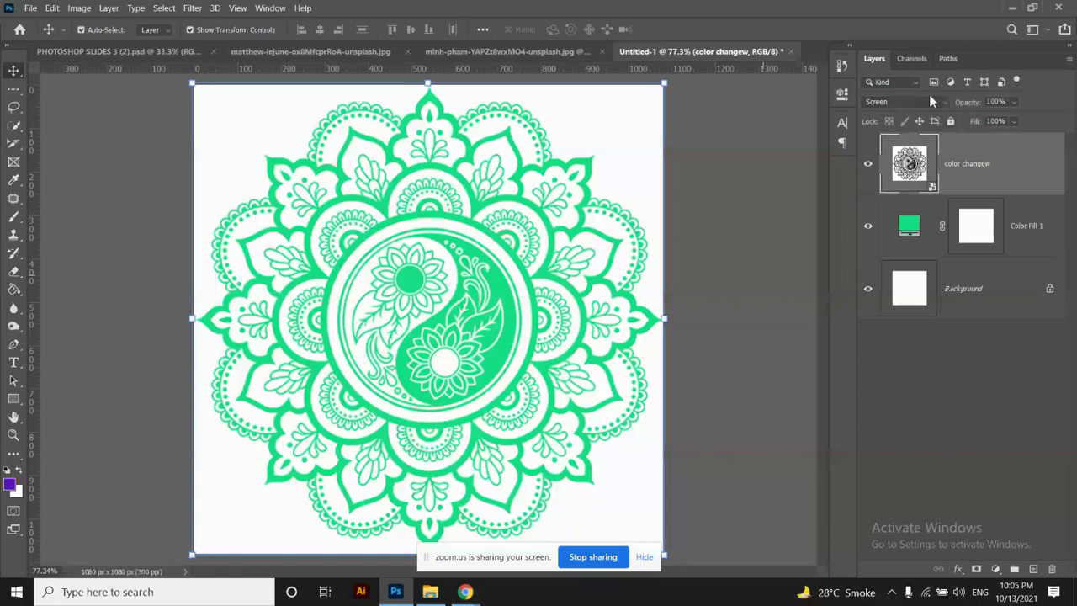
left_click(930, 99)
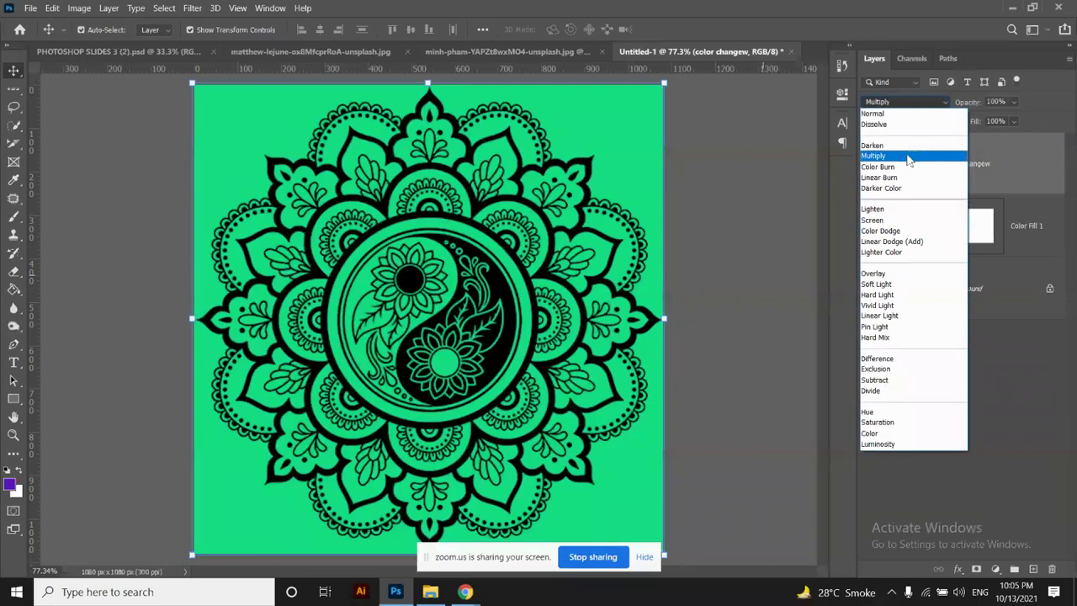
left_click(908, 158)
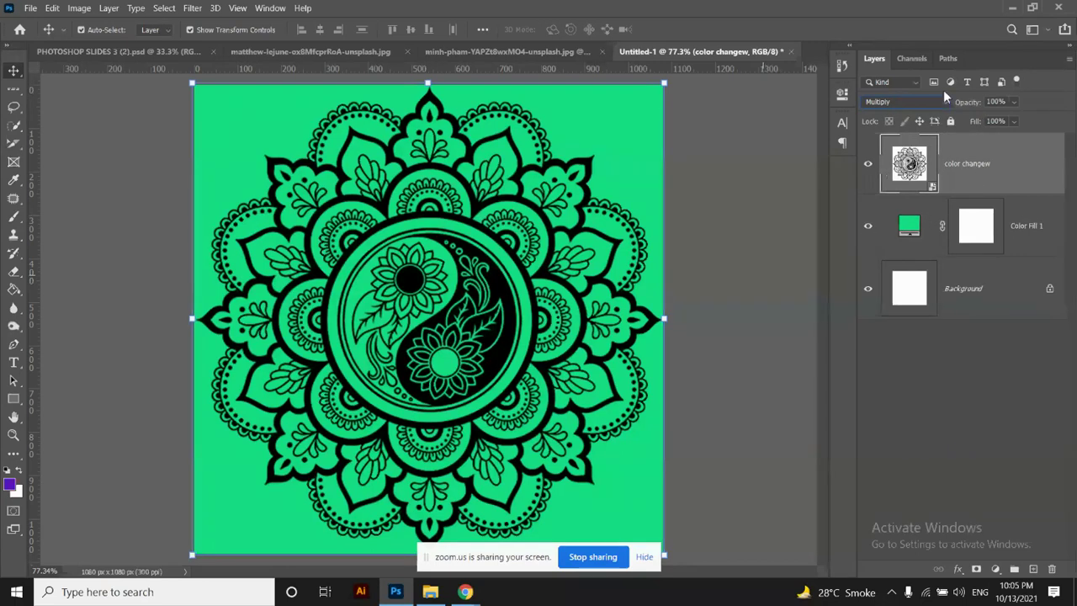
Set the color changew layer's blend mode back to Normal and delete the Color Fill 1 layer
left_click(913, 102)
left_click(909, 113)
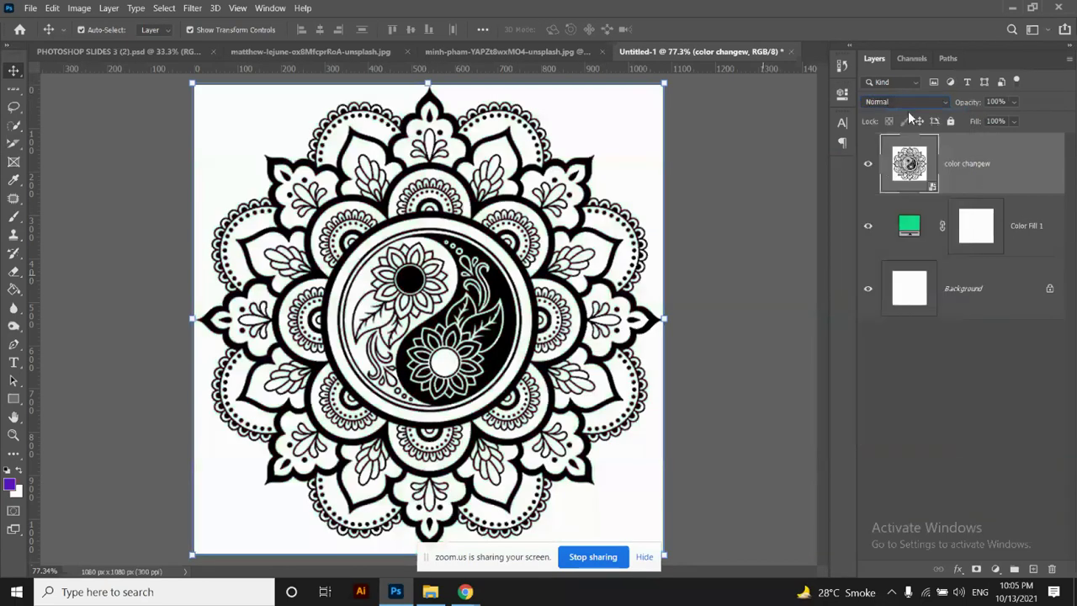
left_click(1029, 232)
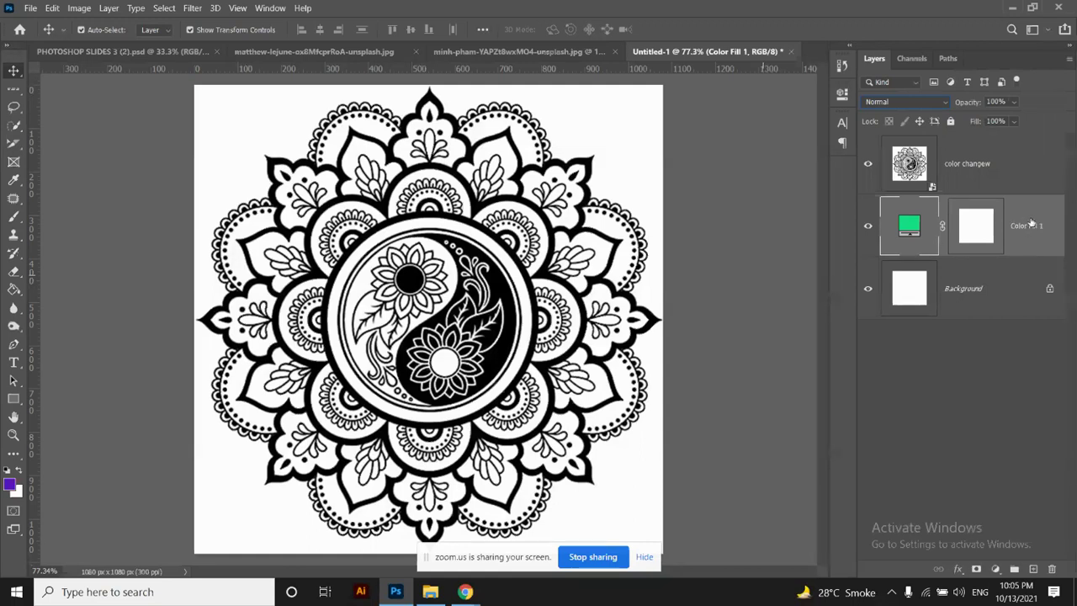
left_click_drag(1008, 237, 1054, 570)
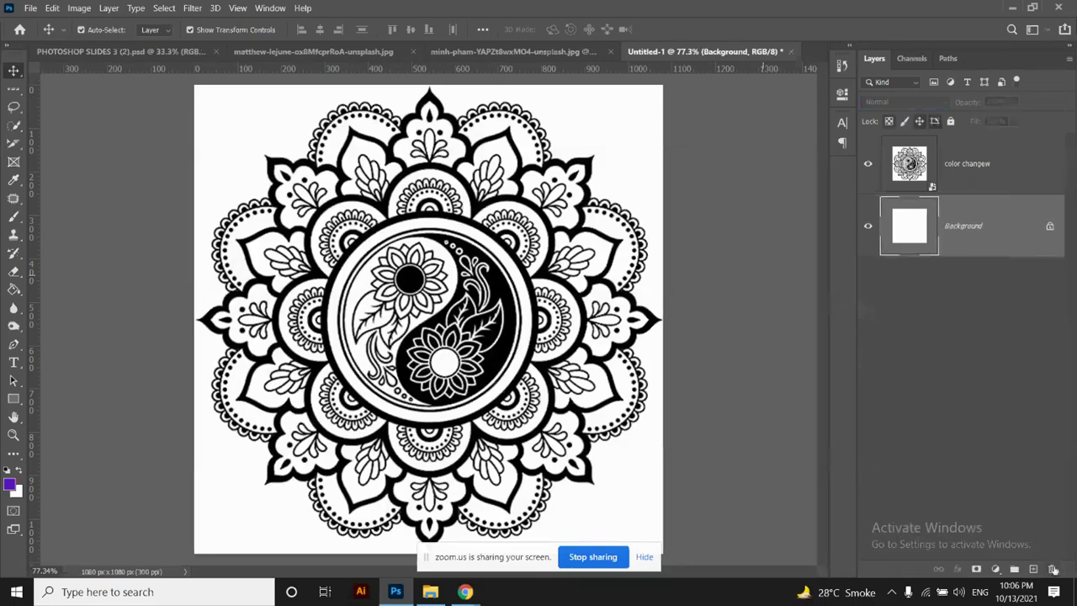
left_click(991, 168)
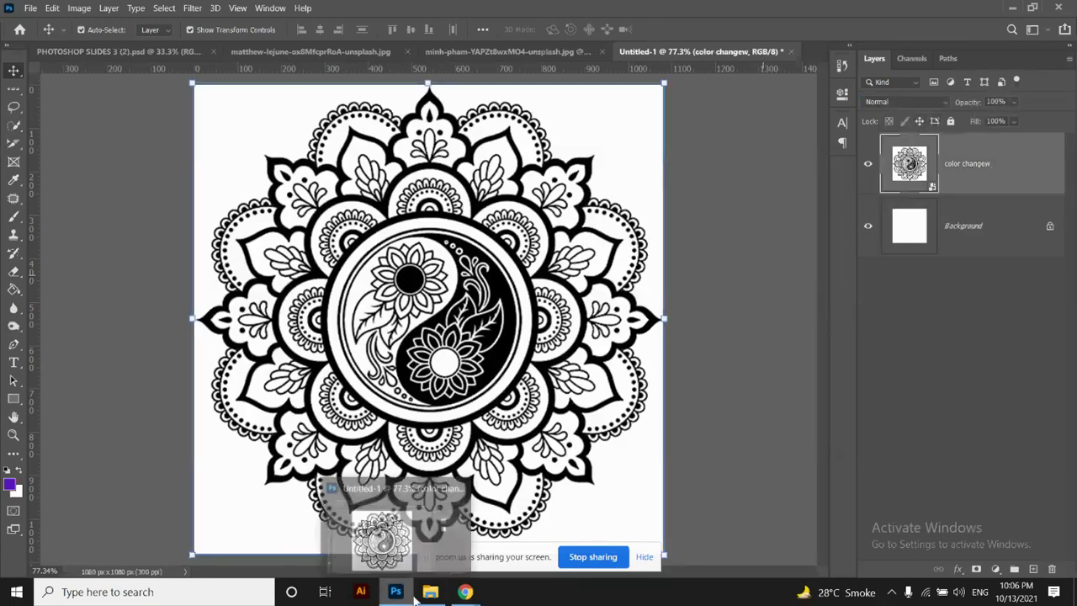
Check the class 4 post in Google Classroom in Chrome, reloading the page, before returning to Photoshop
mouse_move(464, 592)
left_click(421, 538)
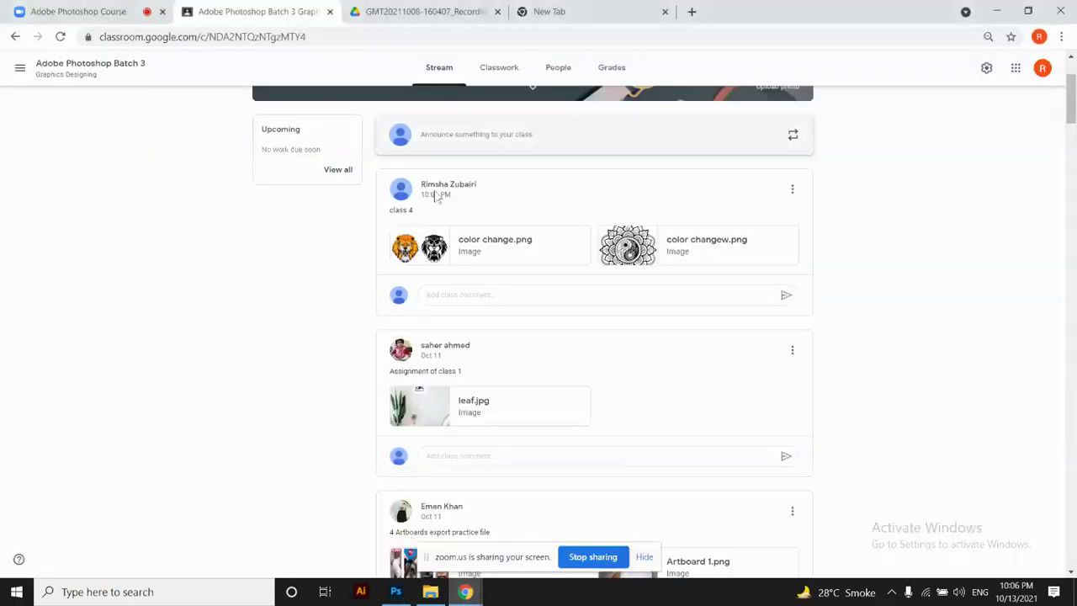
scroll(524, 300, "down", 2)
scroll(524, 300, "up", 4)
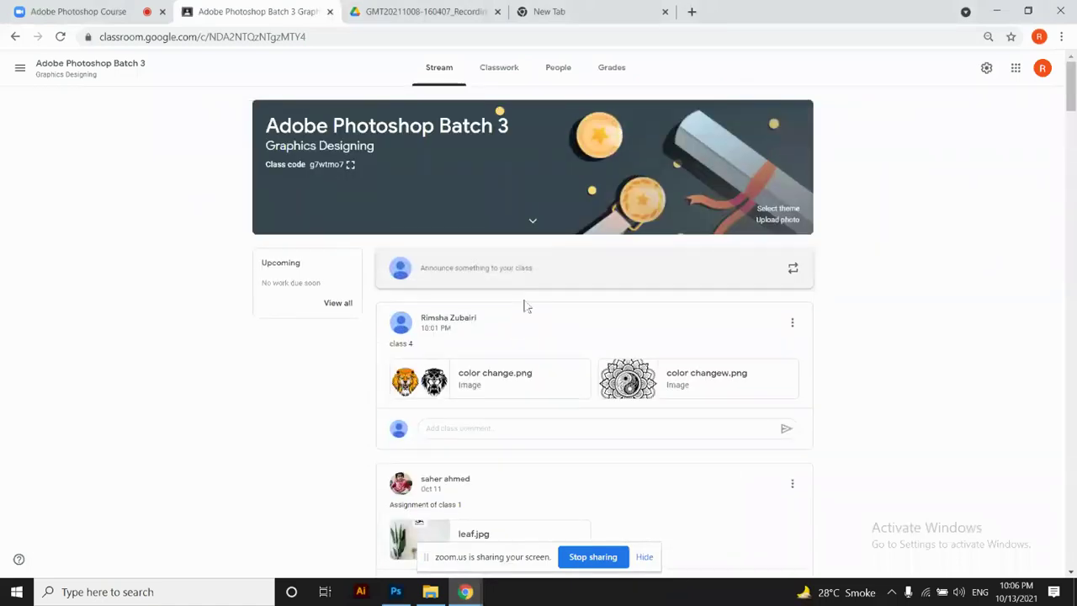
scroll(525, 306, "down", 1)
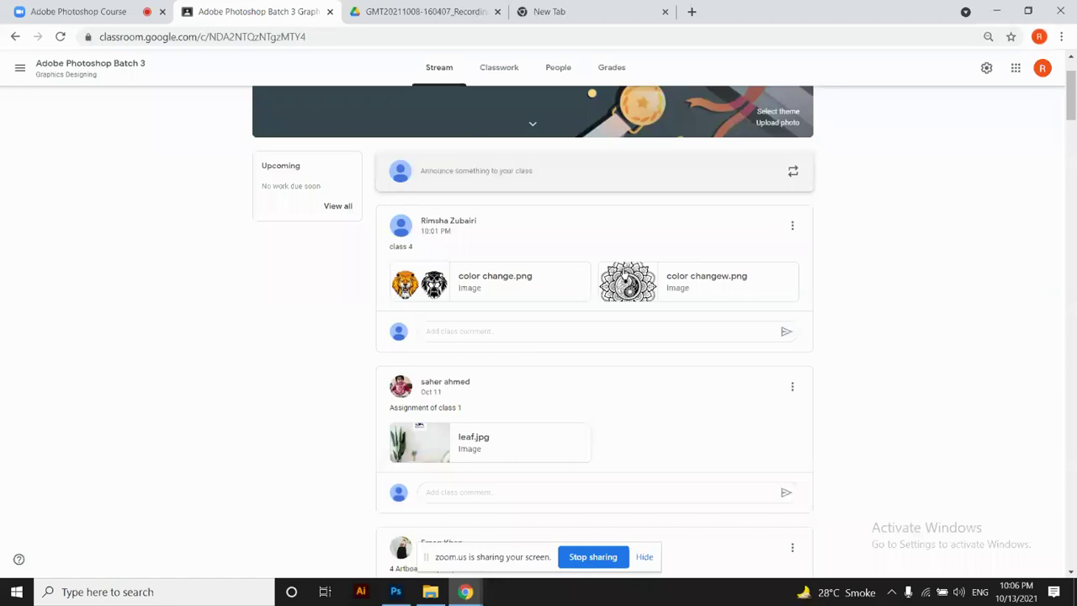
left_click(396, 35)
key("Return")
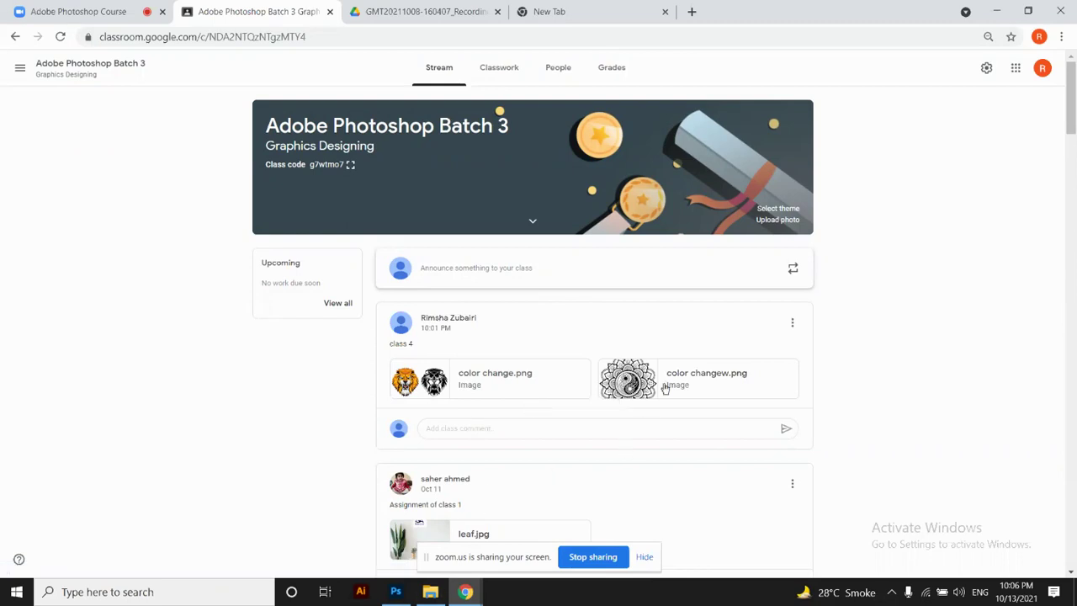
left_click(406, 593)
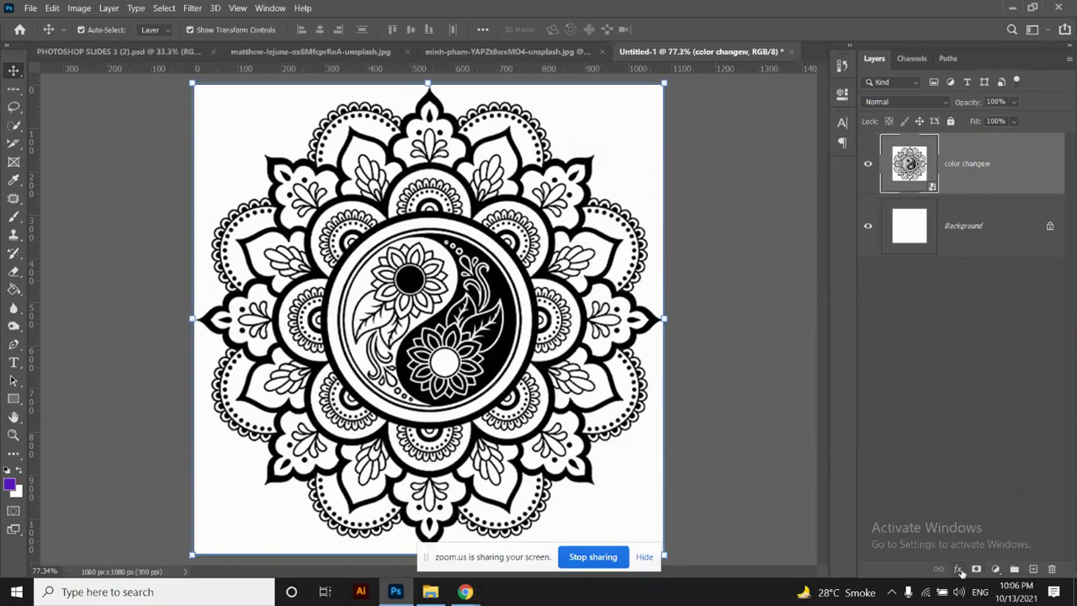
left_click(995, 570)
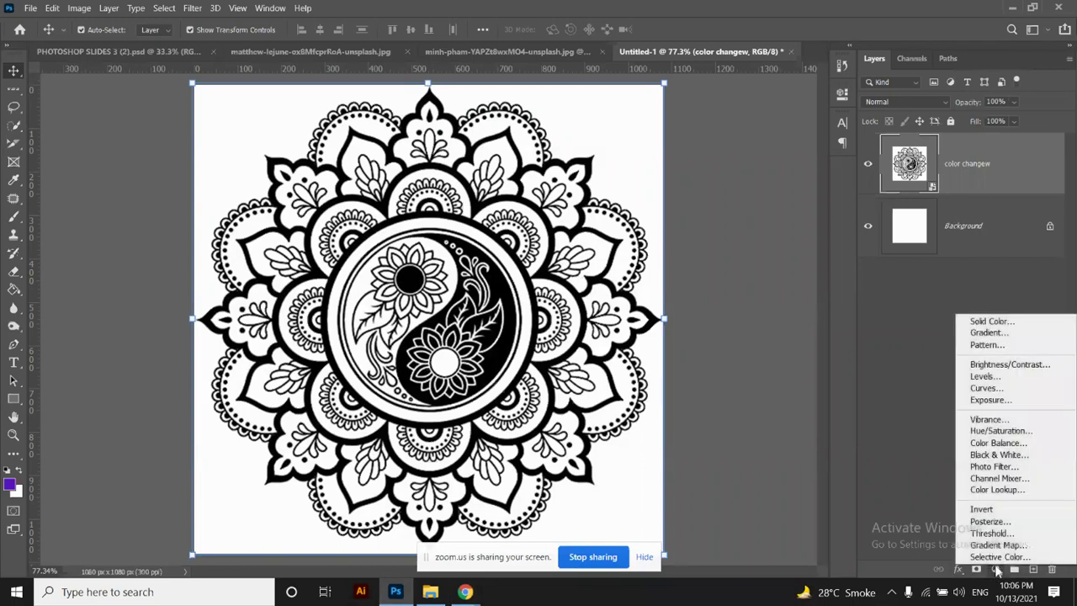
left_click(1018, 324)
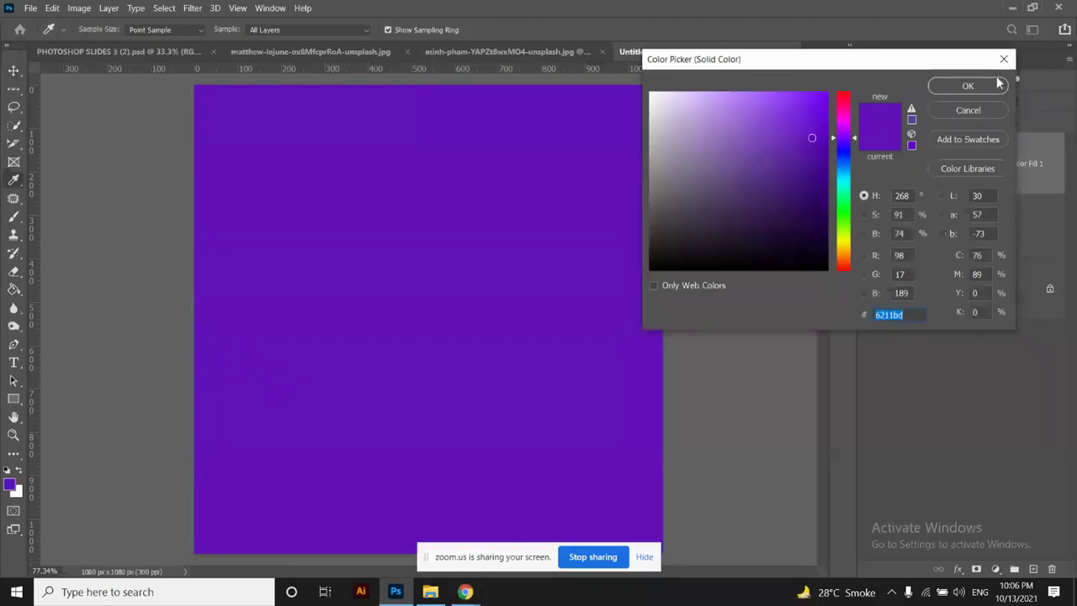
left_click(961, 107)
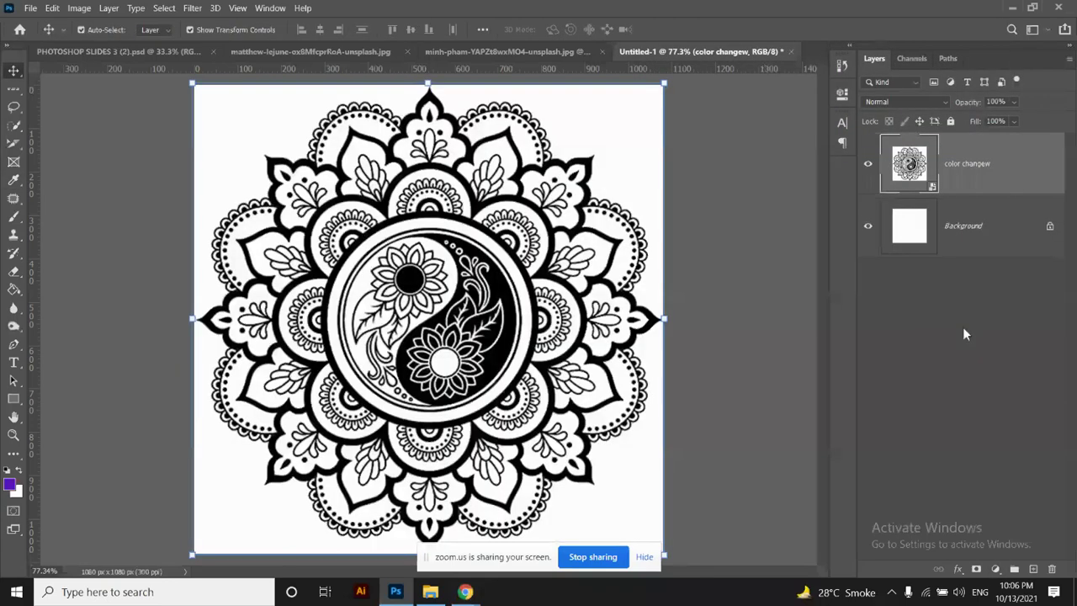
Add a blank layer directly below color changew and turn it into a purple solid colour fill, 6211bd
left_click(1035, 569)
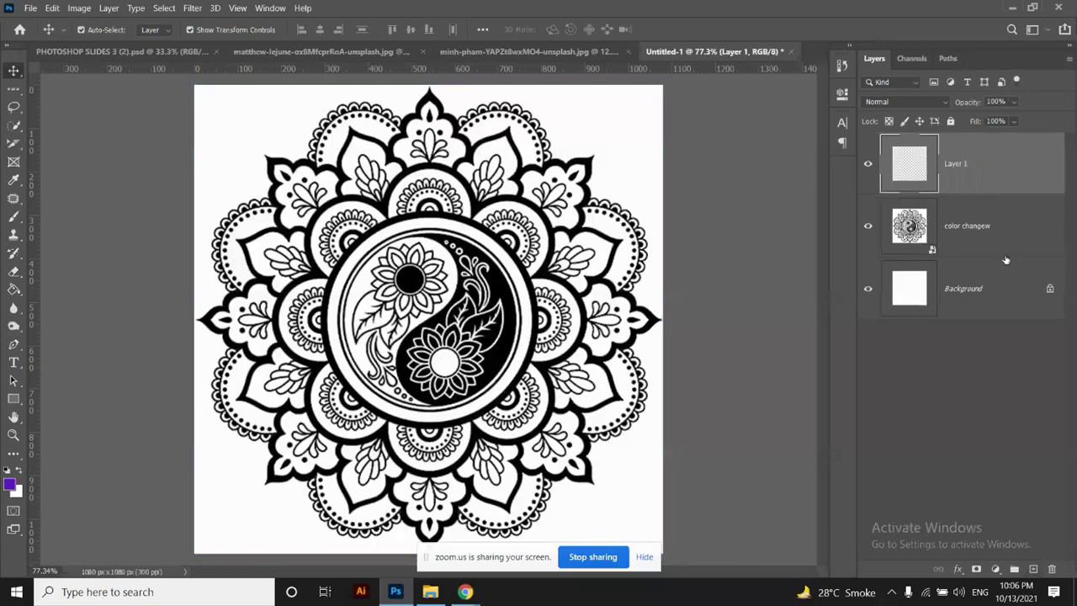
left_click_drag(961, 157, 956, 259)
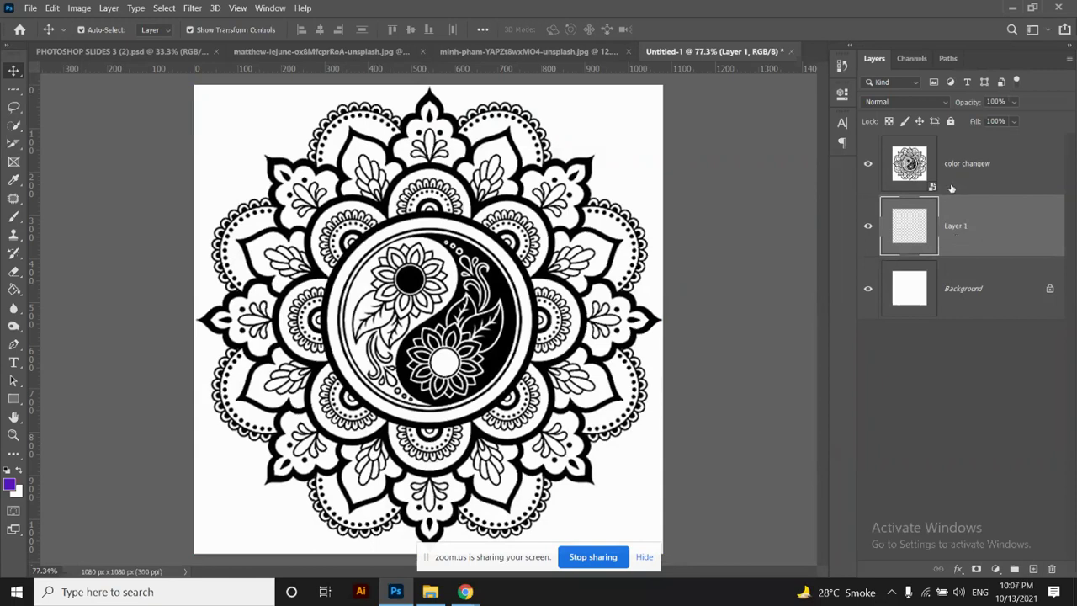
left_click(996, 569)
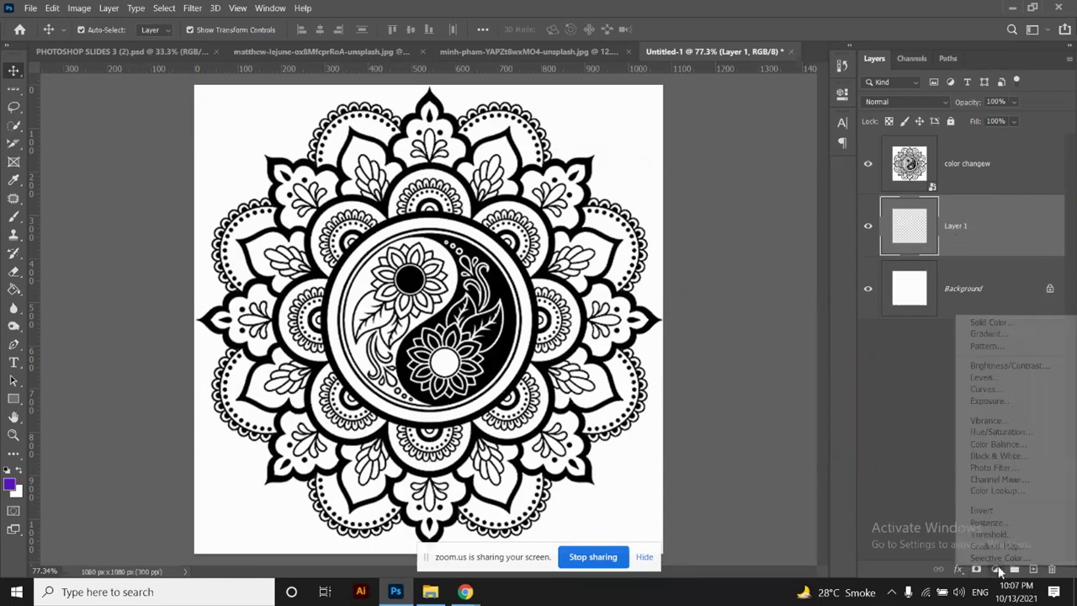
left_click(993, 322)
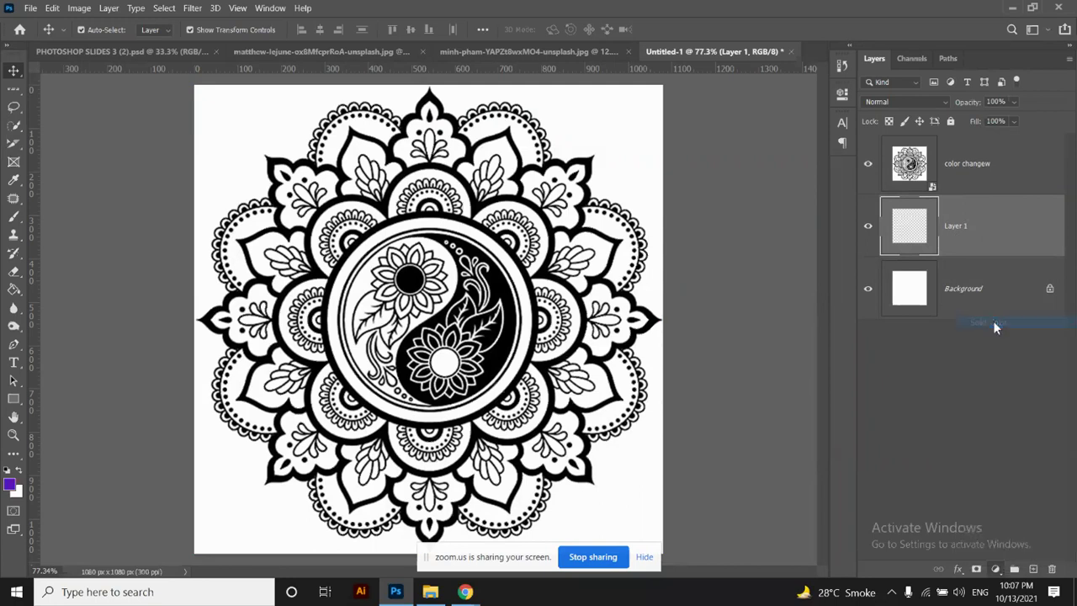
left_click(968, 86)
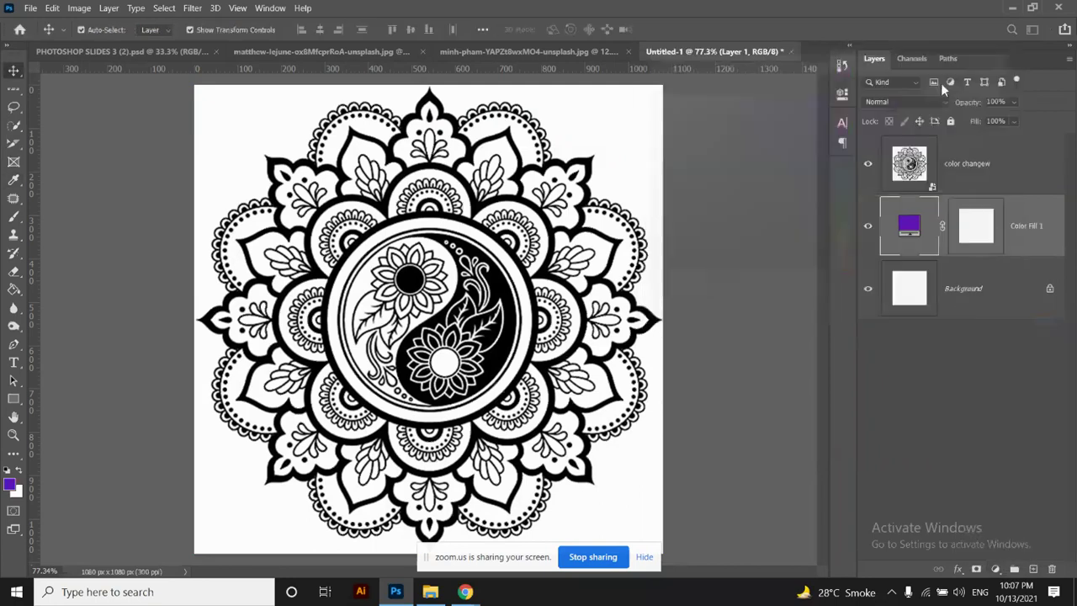
Set the color changew layer's blend mode to Multiply over the purple fill
left_click(959, 165)
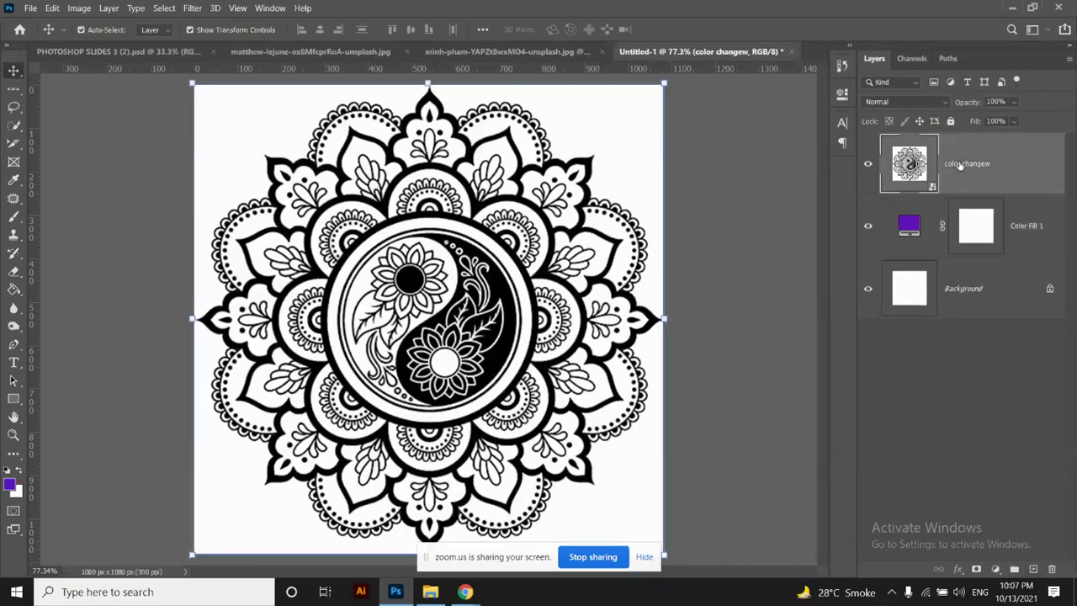
left_click(917, 104)
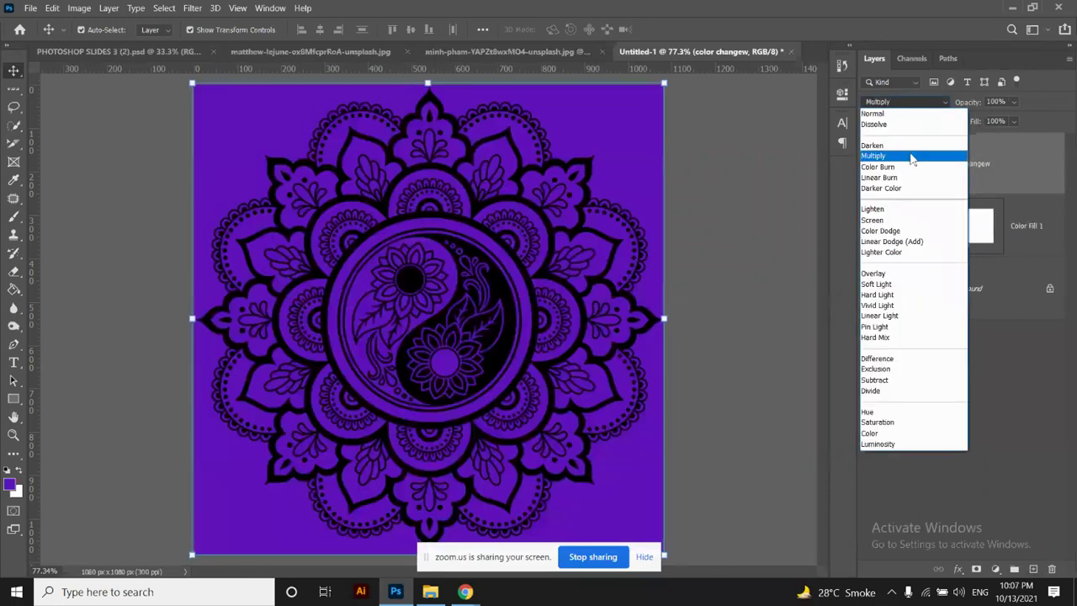
left_click(915, 156)
Change the Color Fill 1 layer's solid colour to green 20d41b
double_click(910, 225)
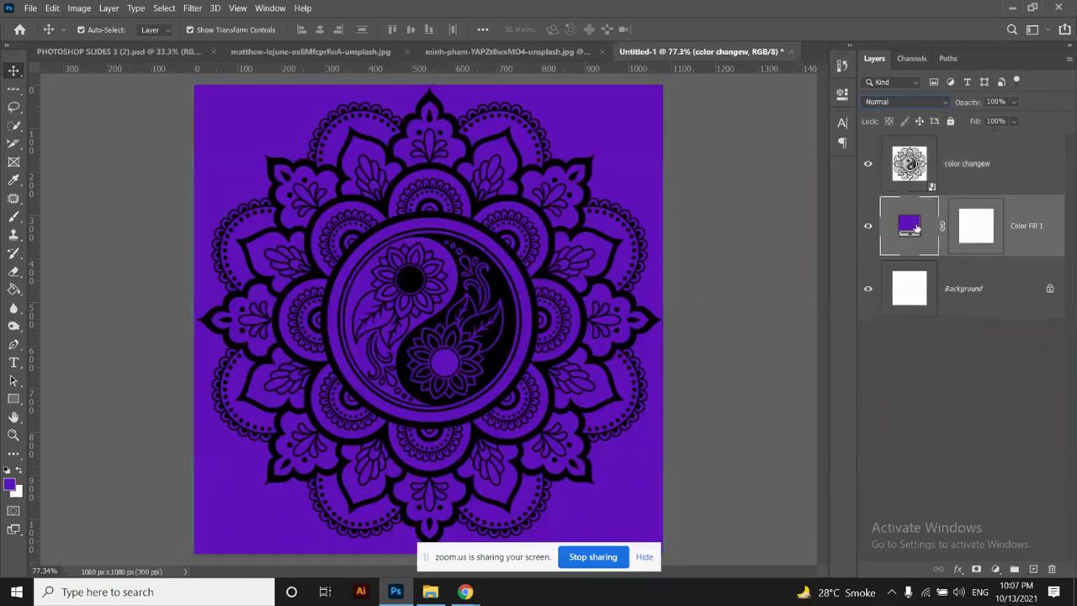
left_click(794, 172)
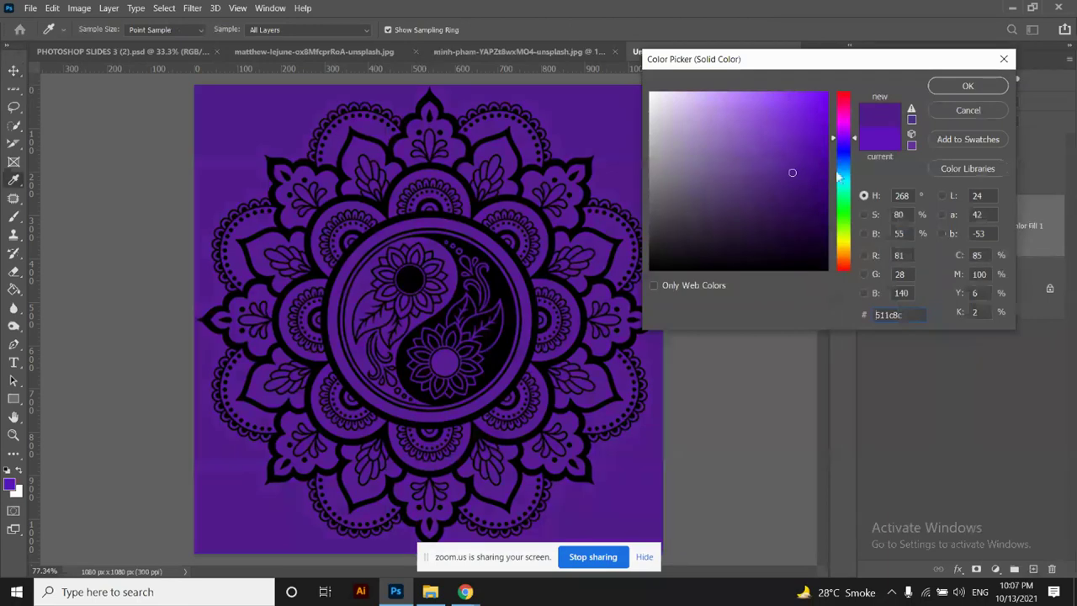
left_click(846, 194)
left_click(846, 211)
mouse_move(805, 118)
left_mouse_down()
mouse_move(821, 139)
mouse_move(805, 122)
left_mouse_up()
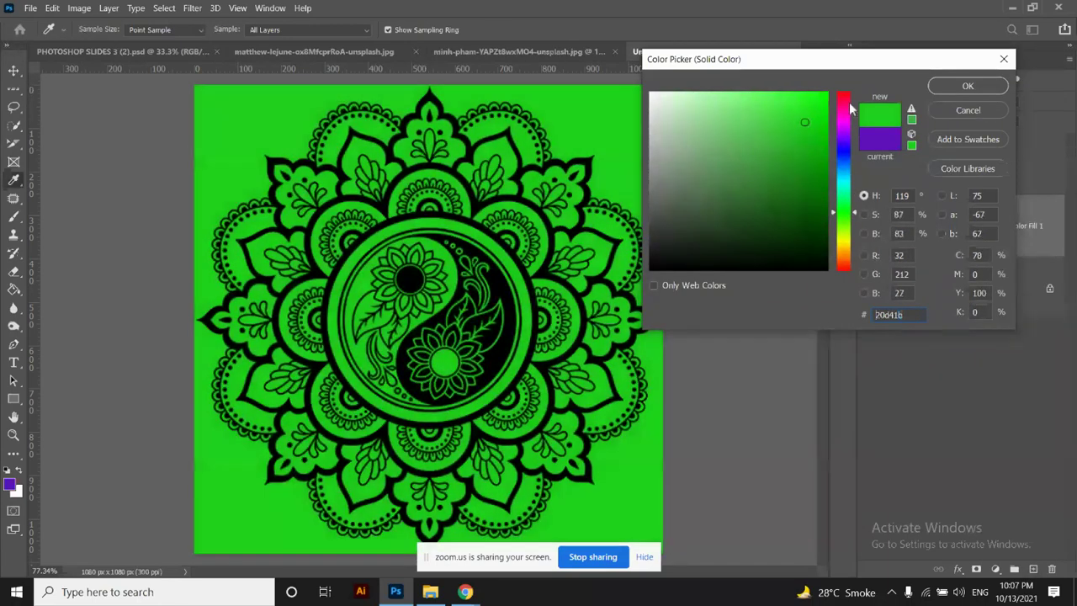
left_click(965, 86)
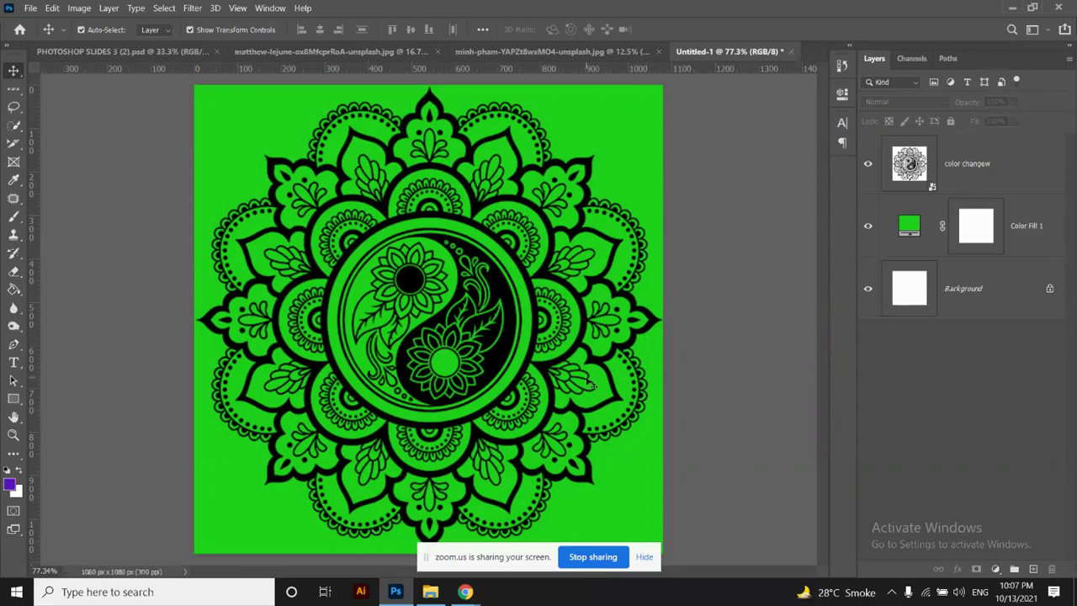
Switch to the Zoom meeting in Chrome and show the meeting chat in place of the participants list, with the sharing bar moved aside
mouse_move(463, 591)
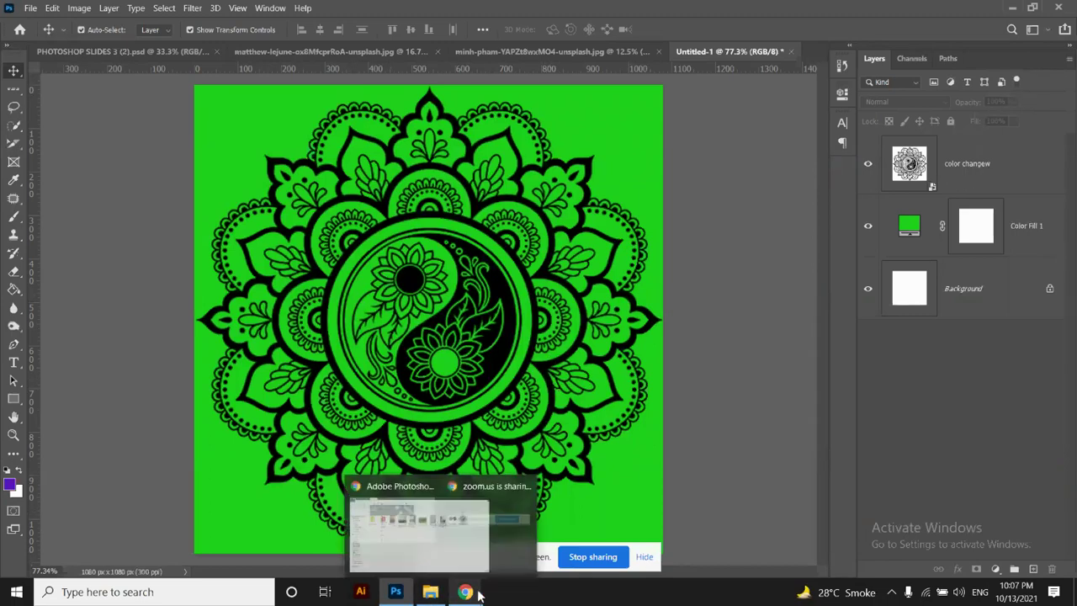
left_click(422, 562)
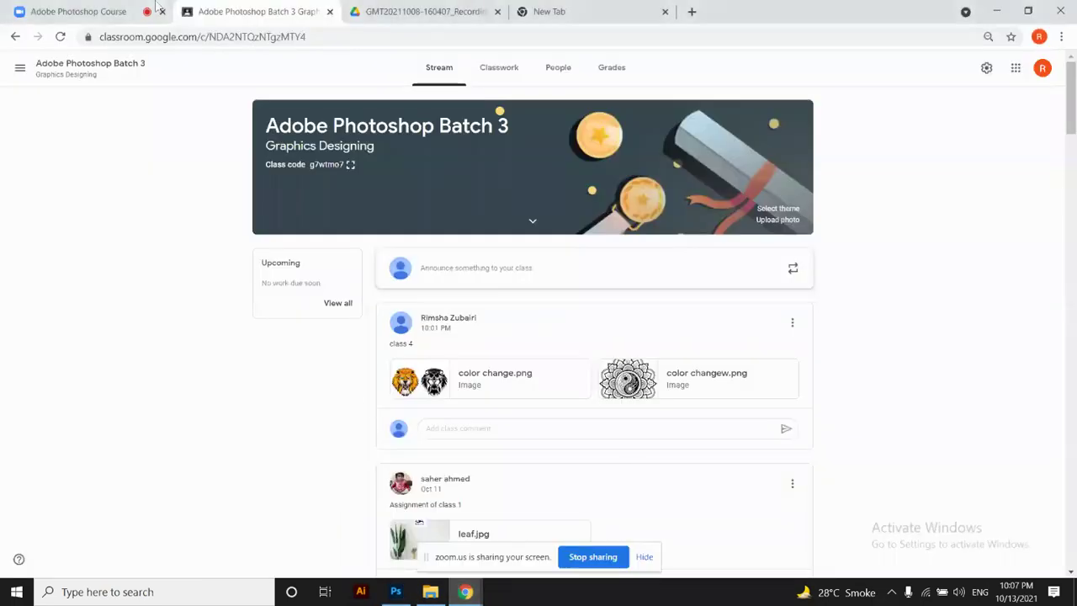
left_click(95, 11)
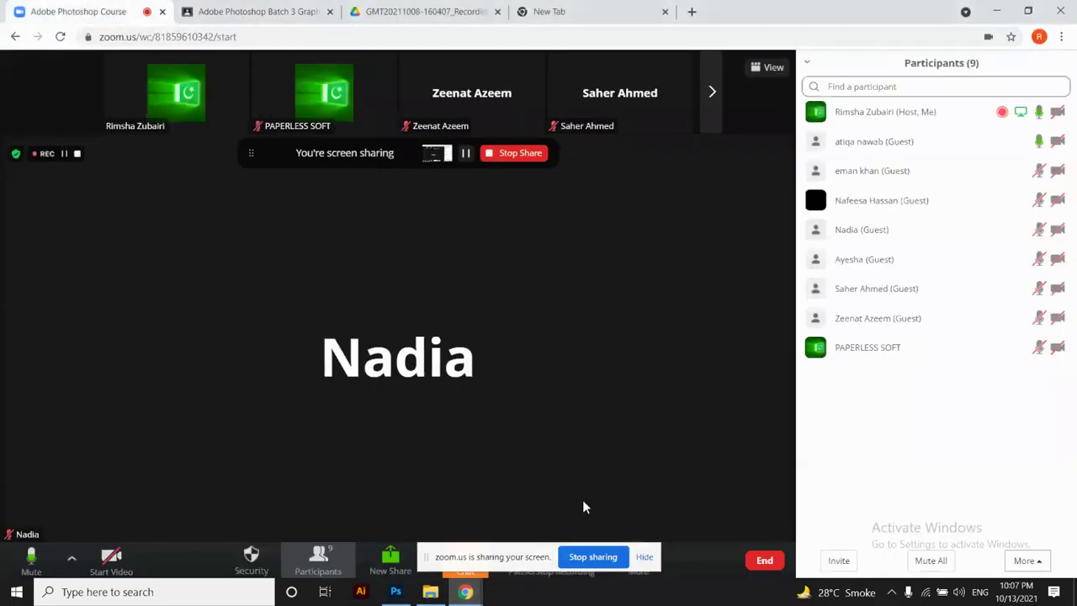
left_click_drag(511, 557, 708, 564)
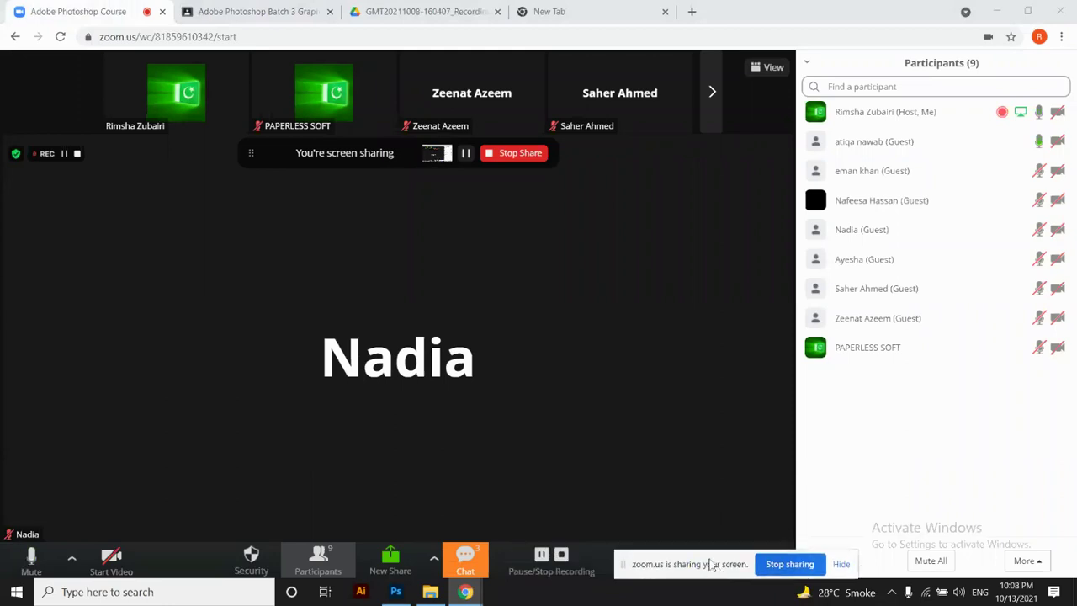
left_click(464, 562)
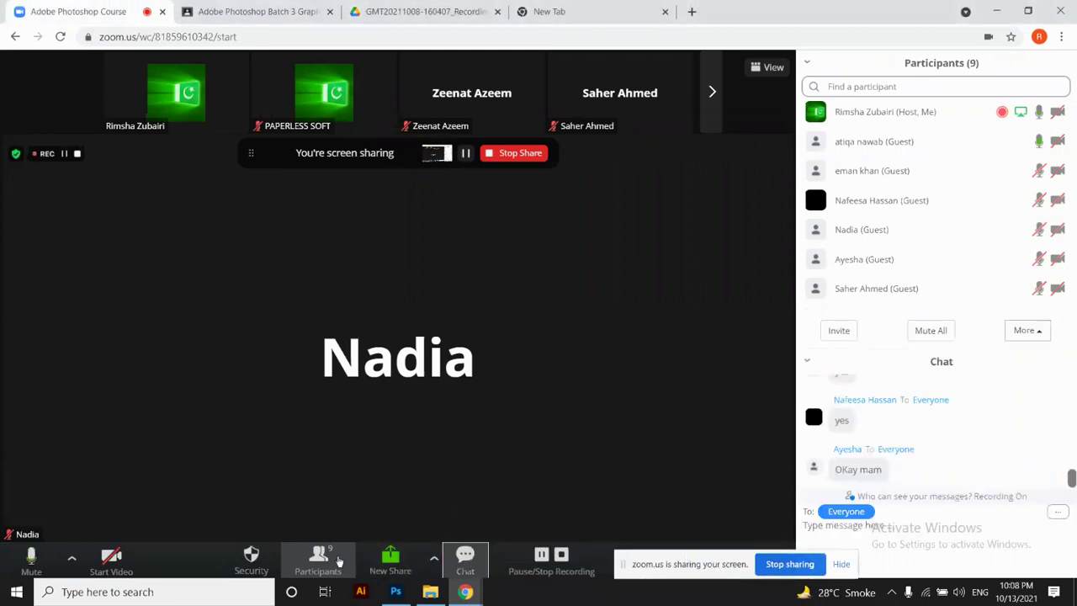
left_click(339, 561)
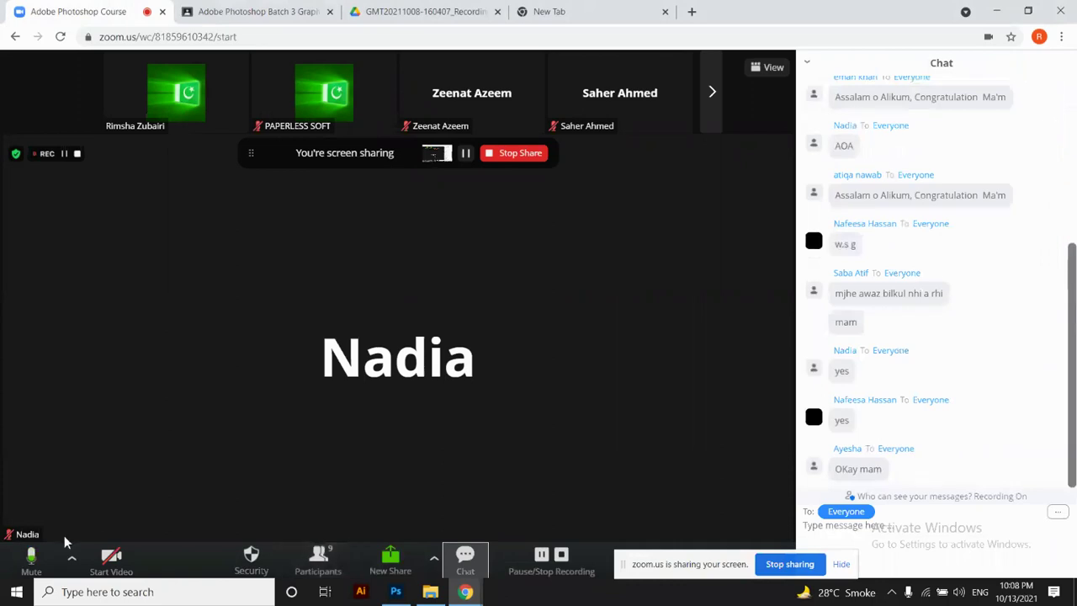
Mute the microphone in the Zoom meeting for the waiting period and unmute it again
left_click(31, 557)
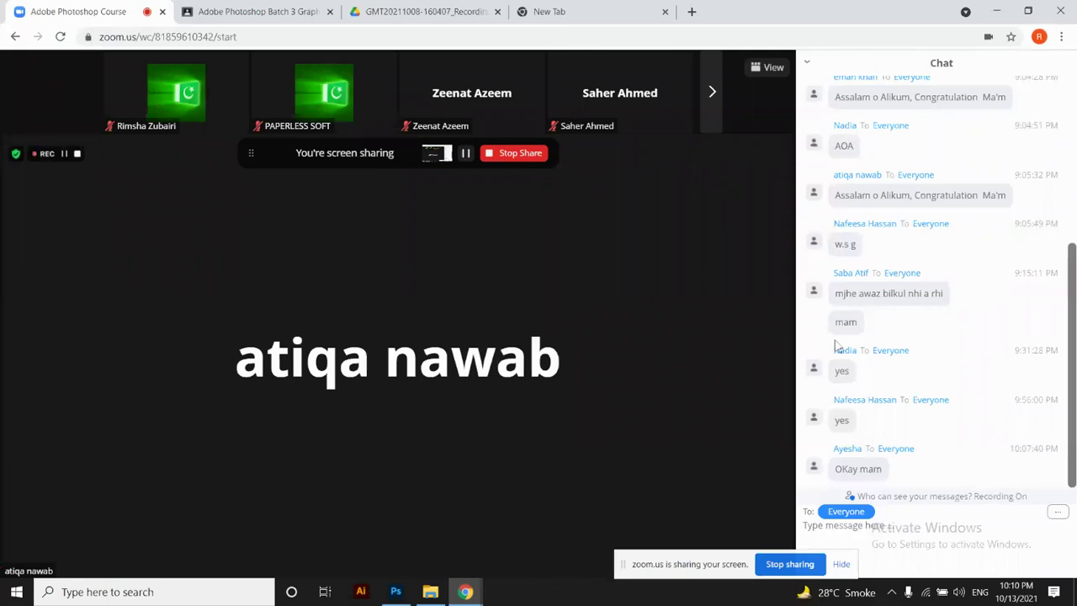
left_click(30, 562)
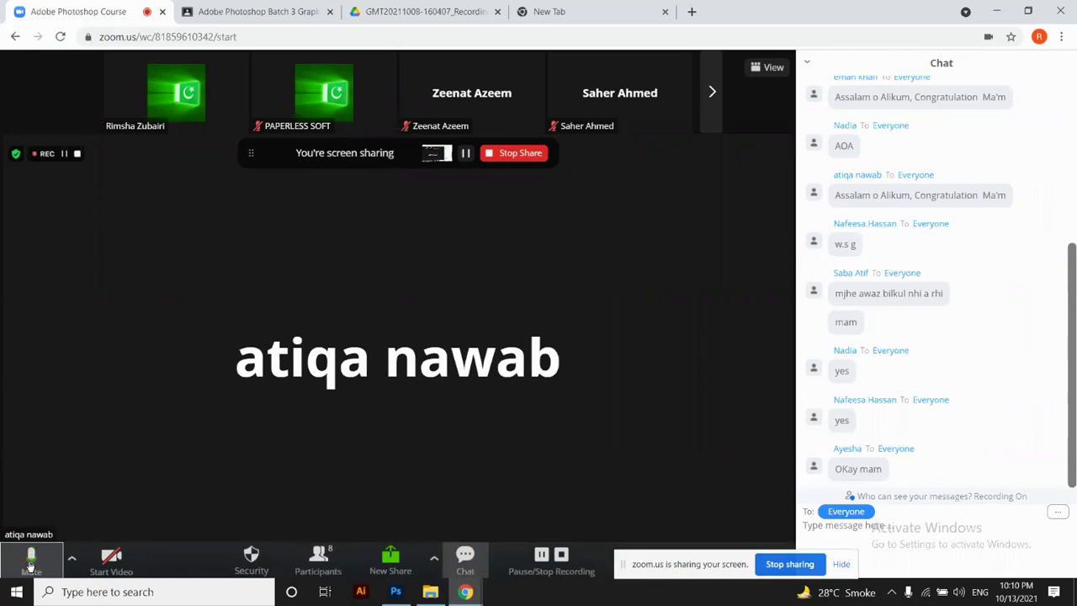
left_click(401, 595)
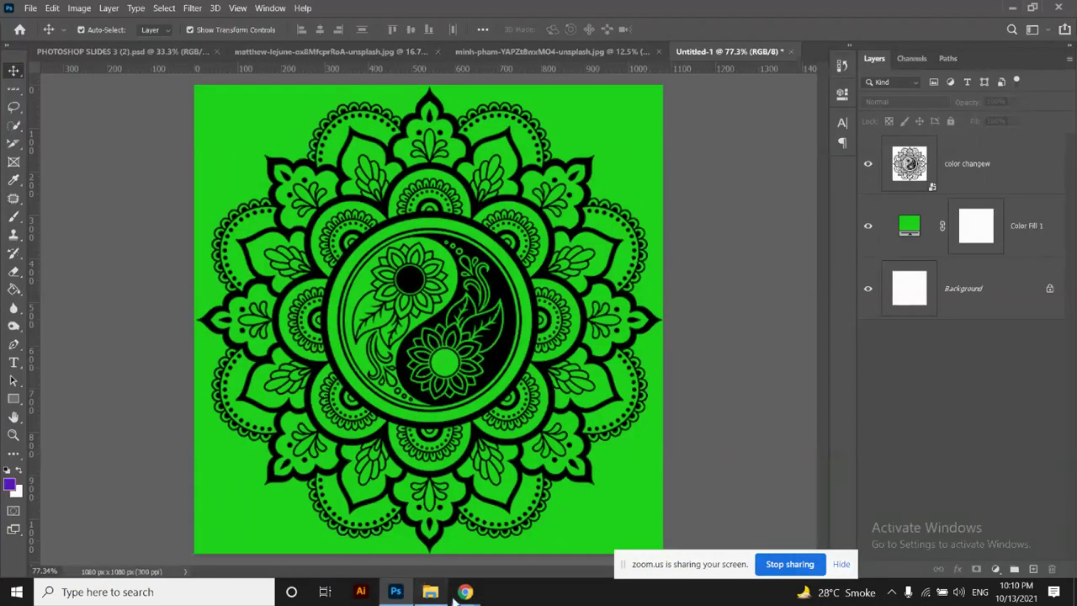
mouse_move(463, 594)
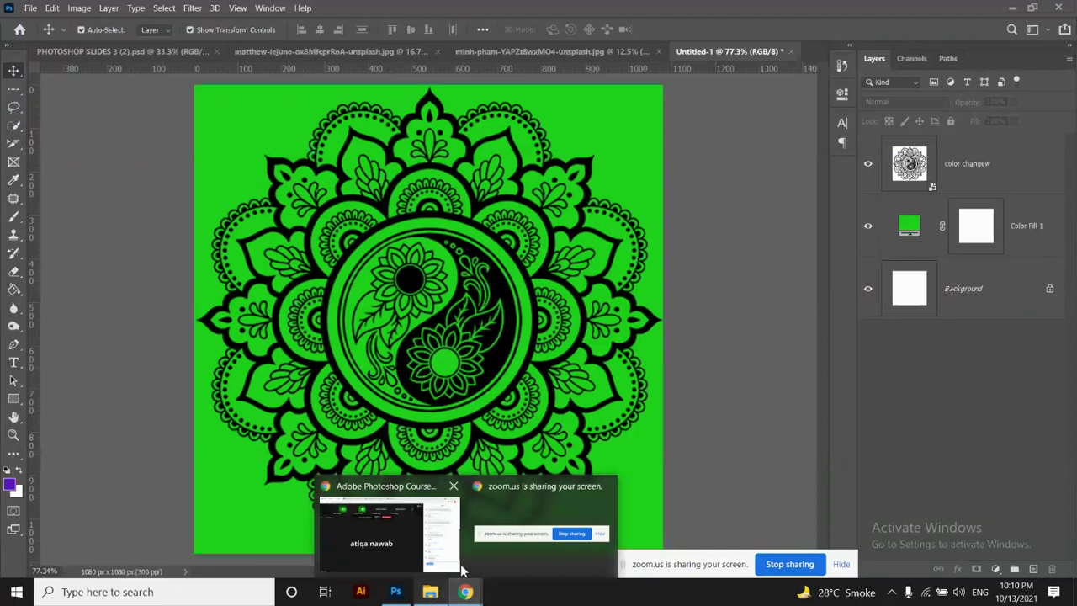
left_click(419, 555)
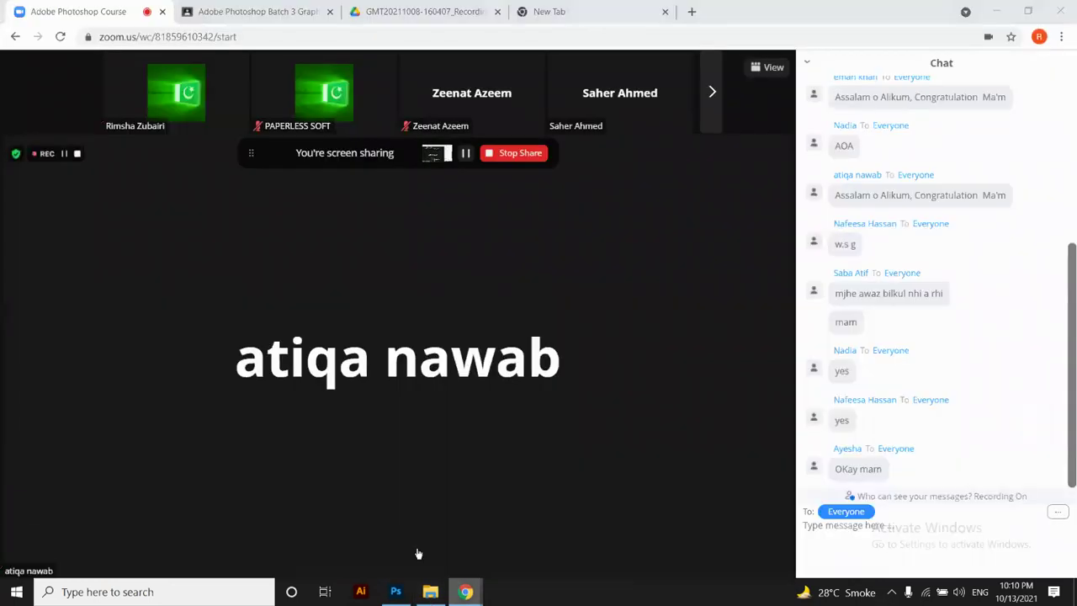
left_click(414, 9)
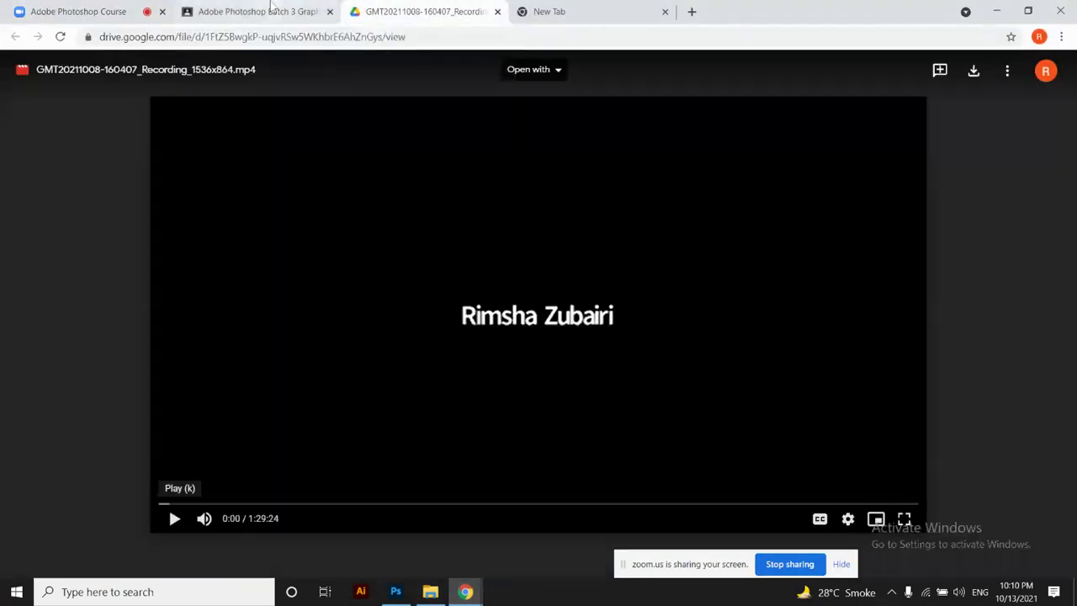
left_click(95, 9)
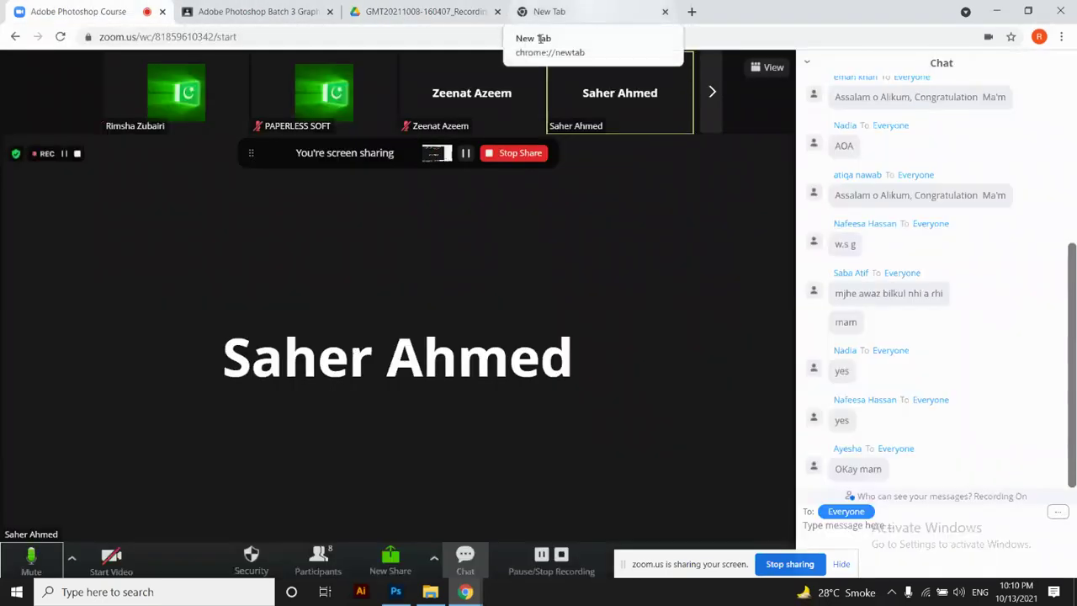
In the Google Classroom stream, open color change.png from the class 4 post in a new window and download it
left_click(261, 10)
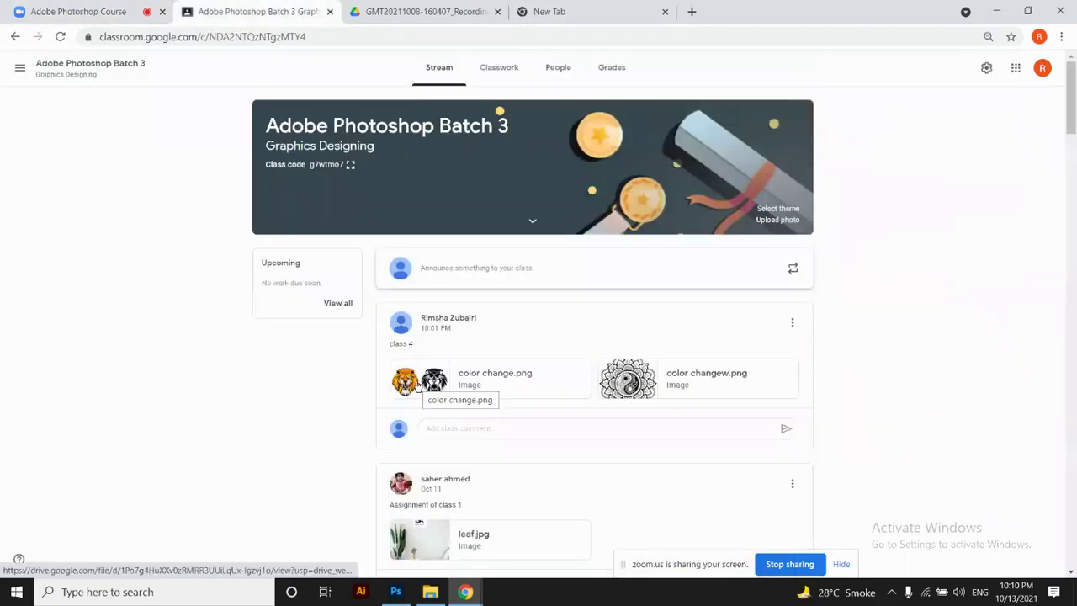
left_click(419, 384)
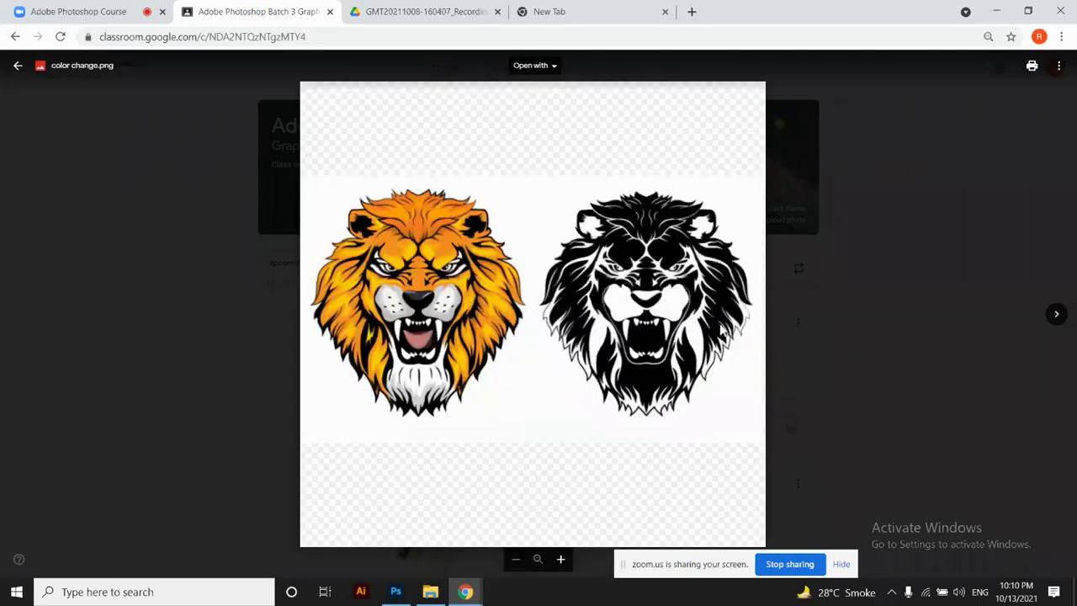
left_click(1059, 68)
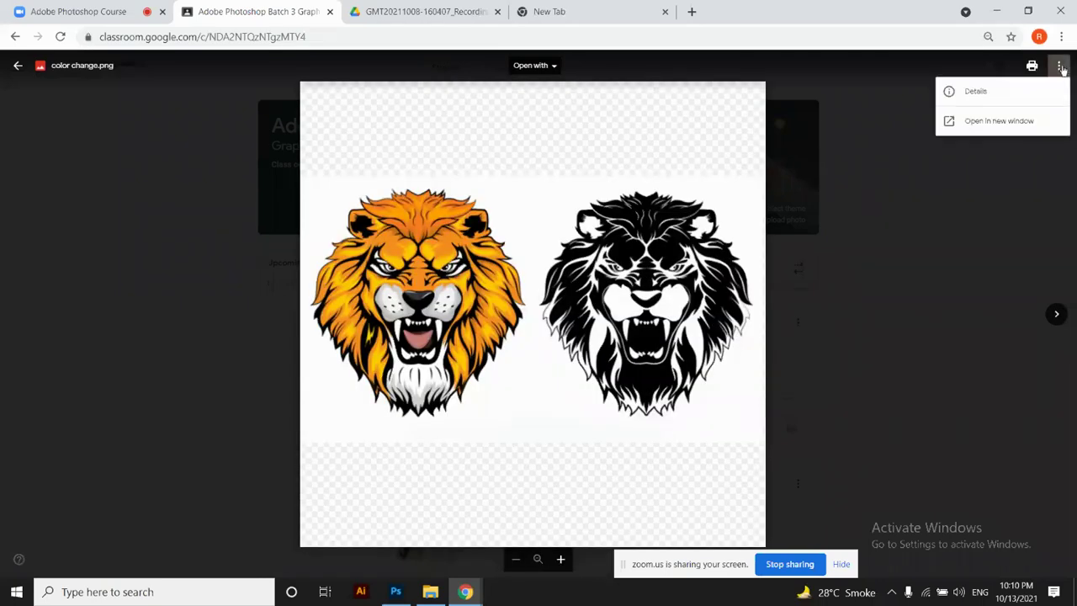
left_click(999, 121)
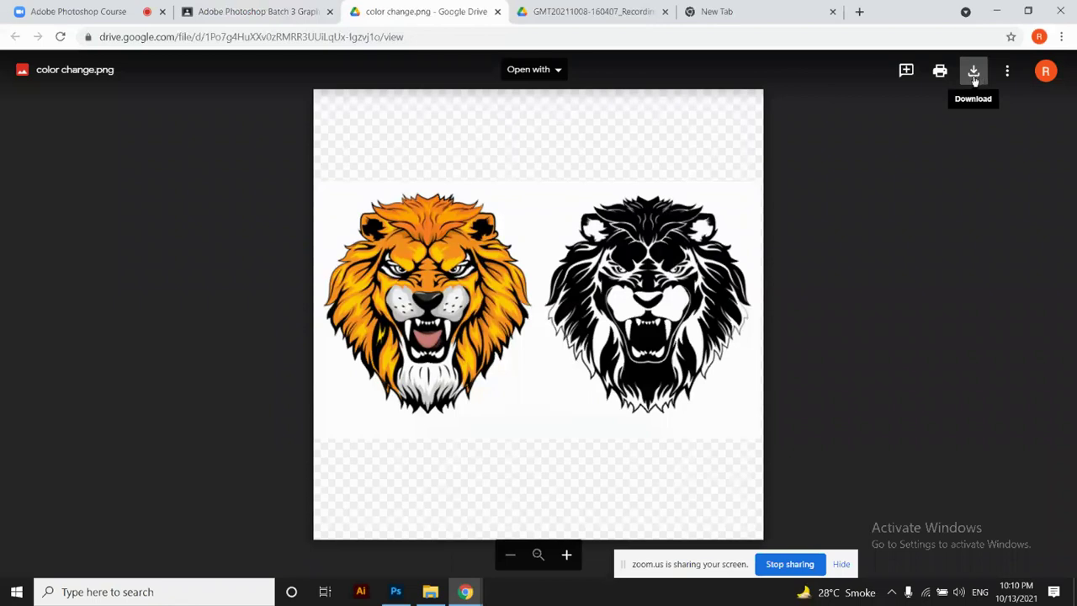
left_click(973, 74)
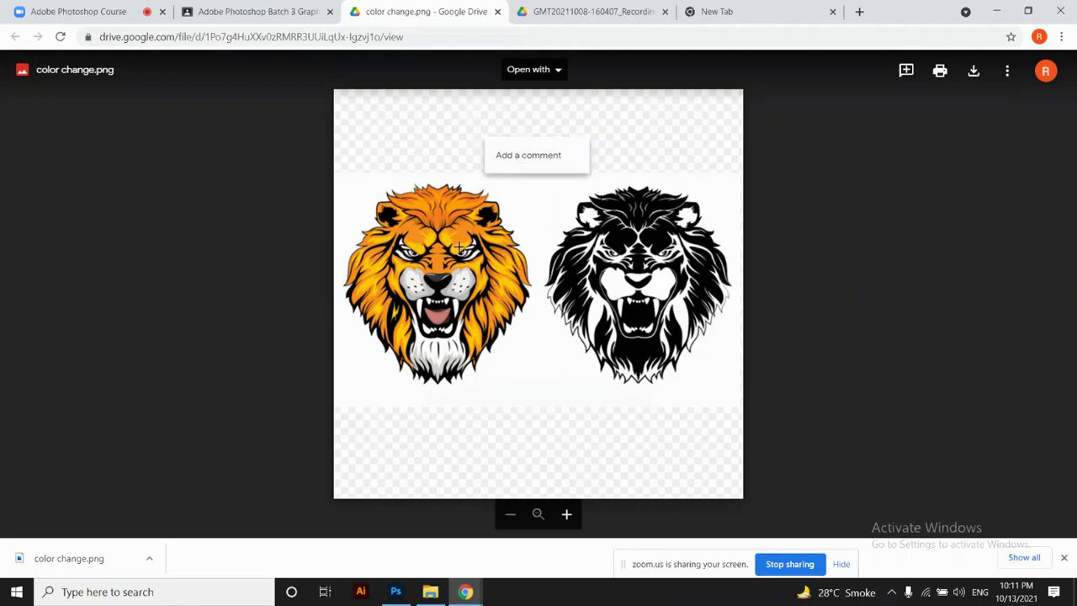
Return to the Classroom stream and demonstrate opening the class 4 attachment color change.png in a new window once more
left_click(262, 12)
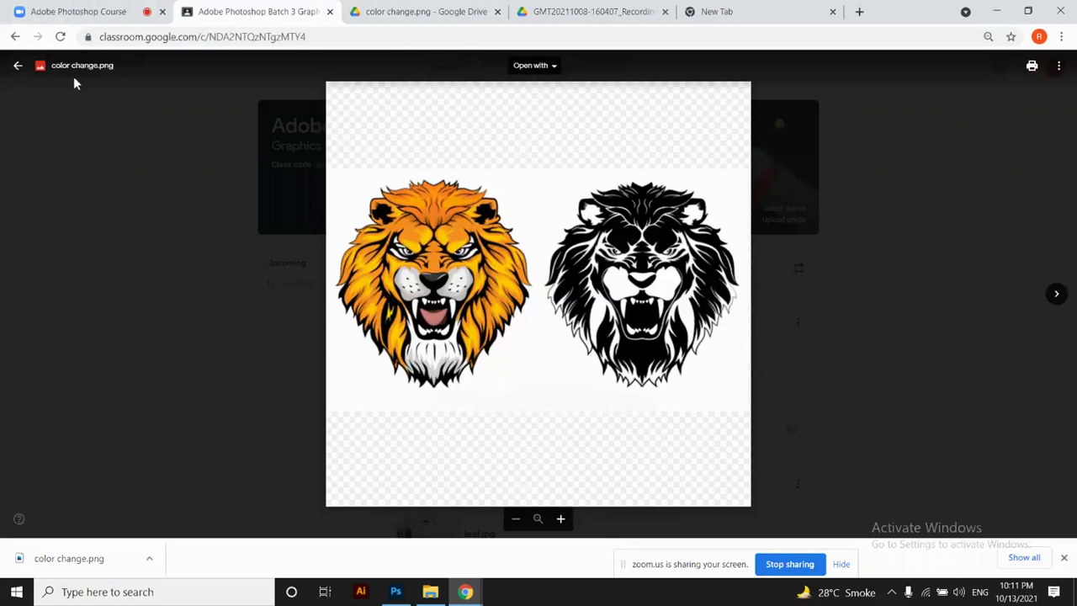
left_click(18, 66)
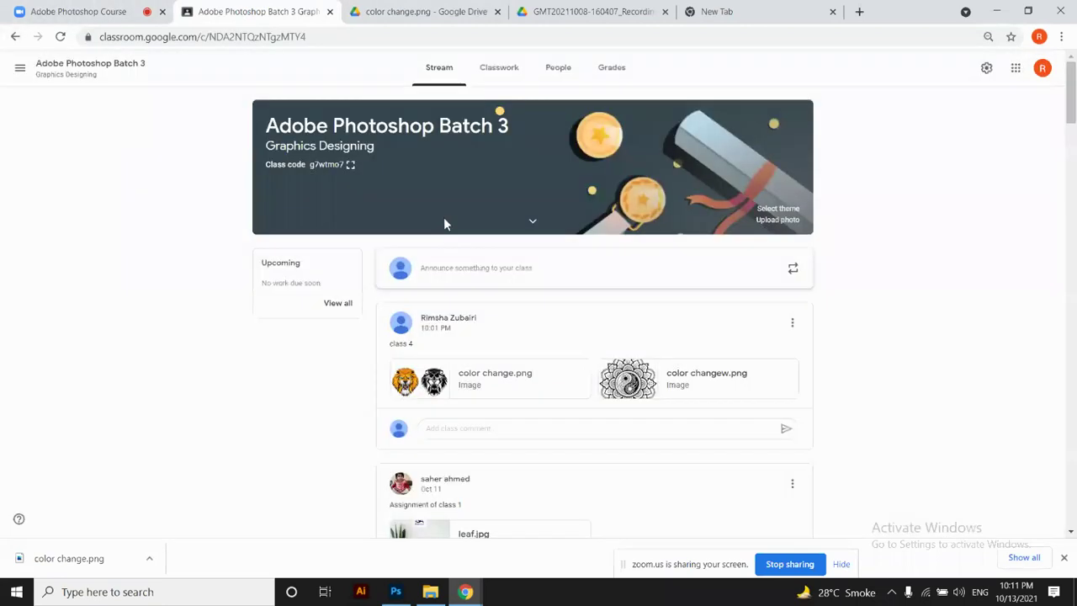
right_click(423, 388)
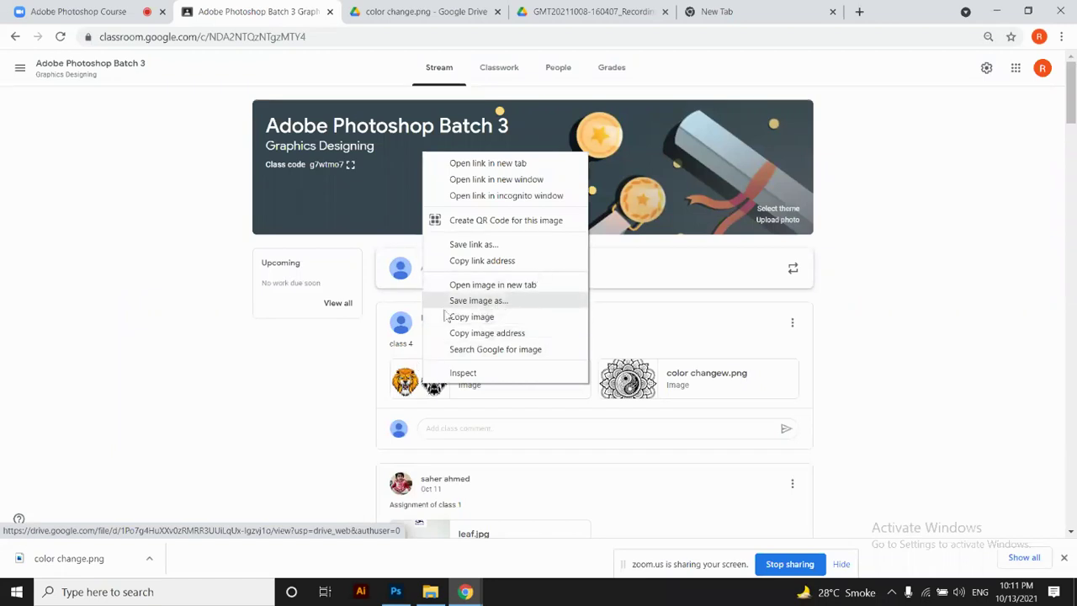
left_click(402, 392)
left_click(402, 391)
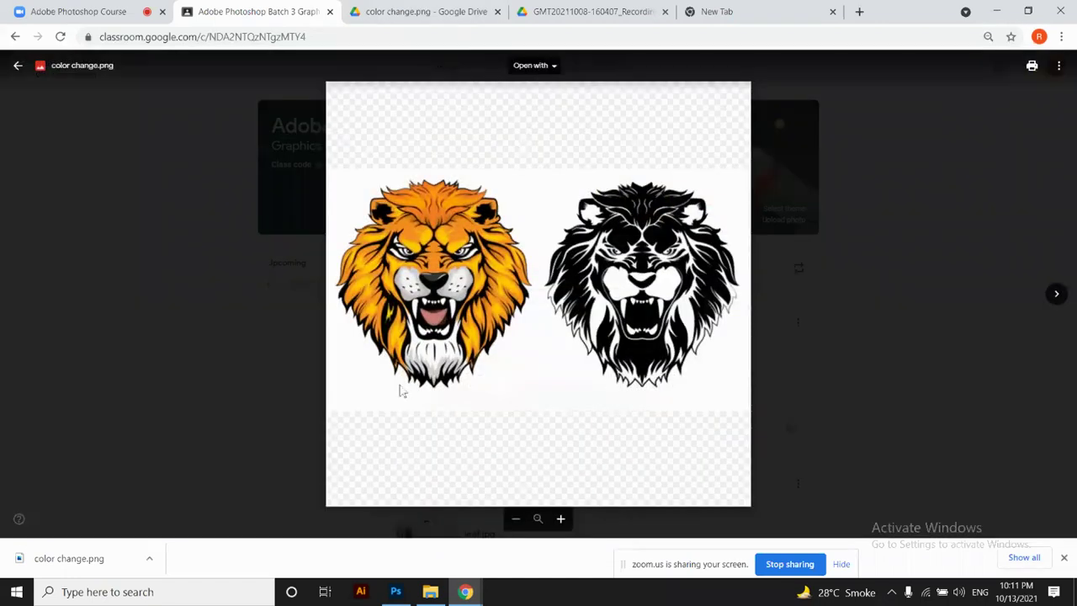
left_click(1060, 67)
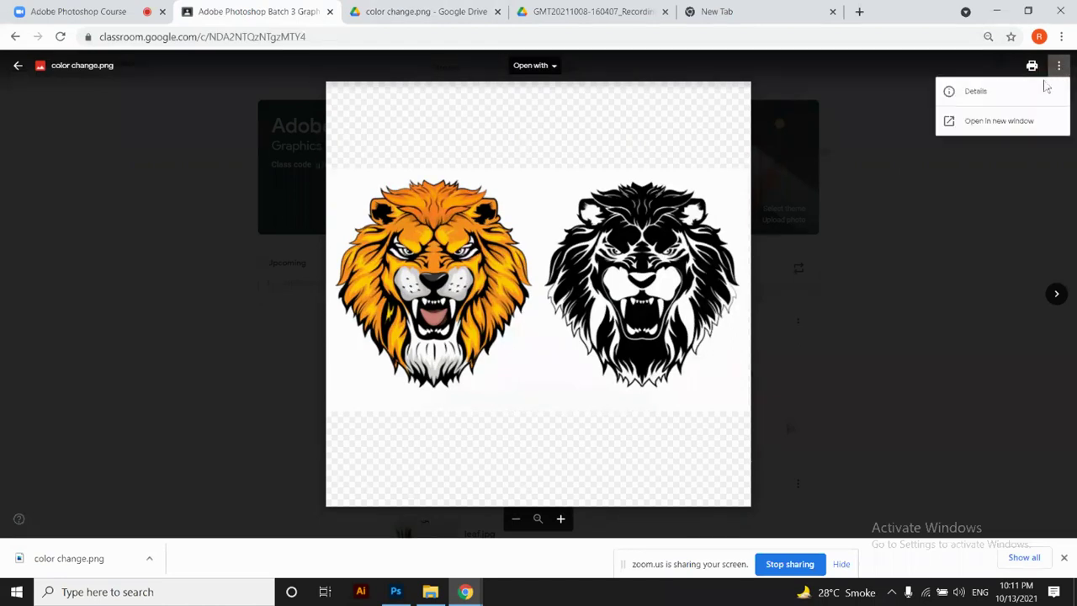
left_click(1003, 129)
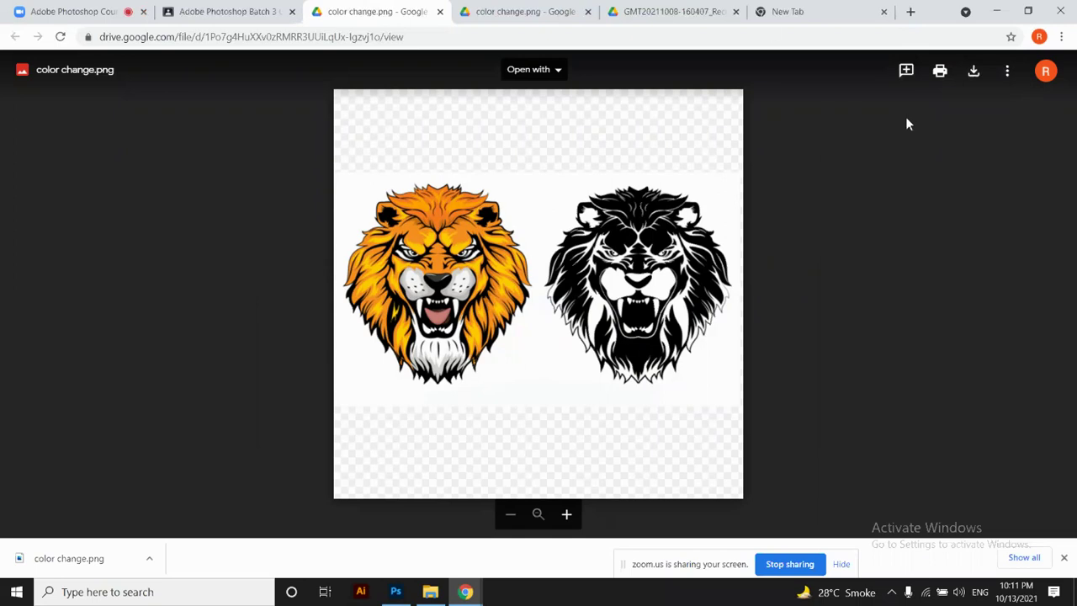
Go back to the Zoom meeting, mute the microphone and dismiss the browser's downloads bar
left_click(93, 9)
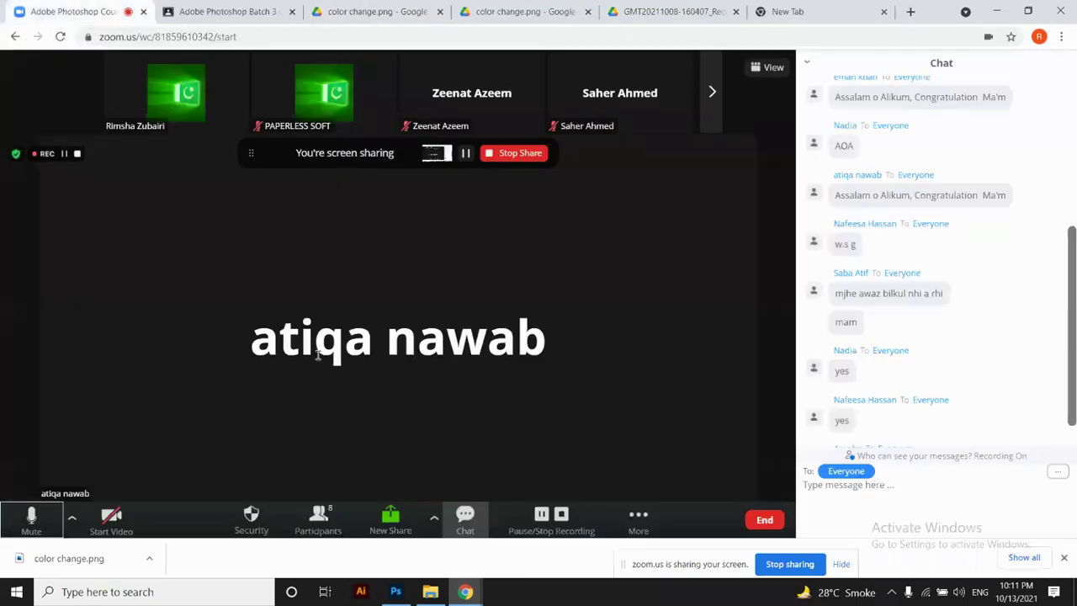
left_click(31, 515)
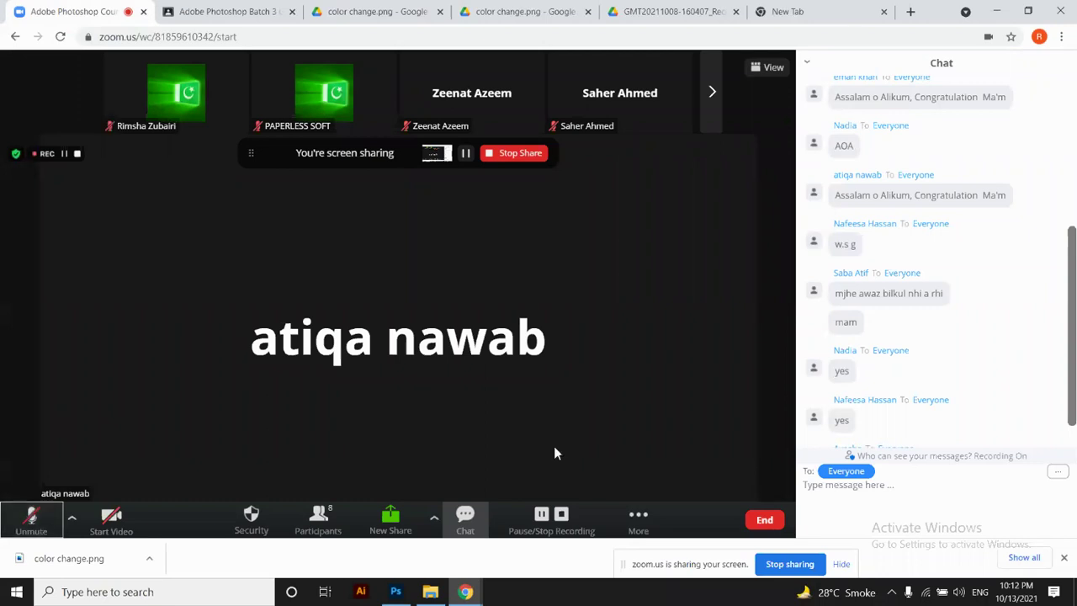
left_click(1064, 557)
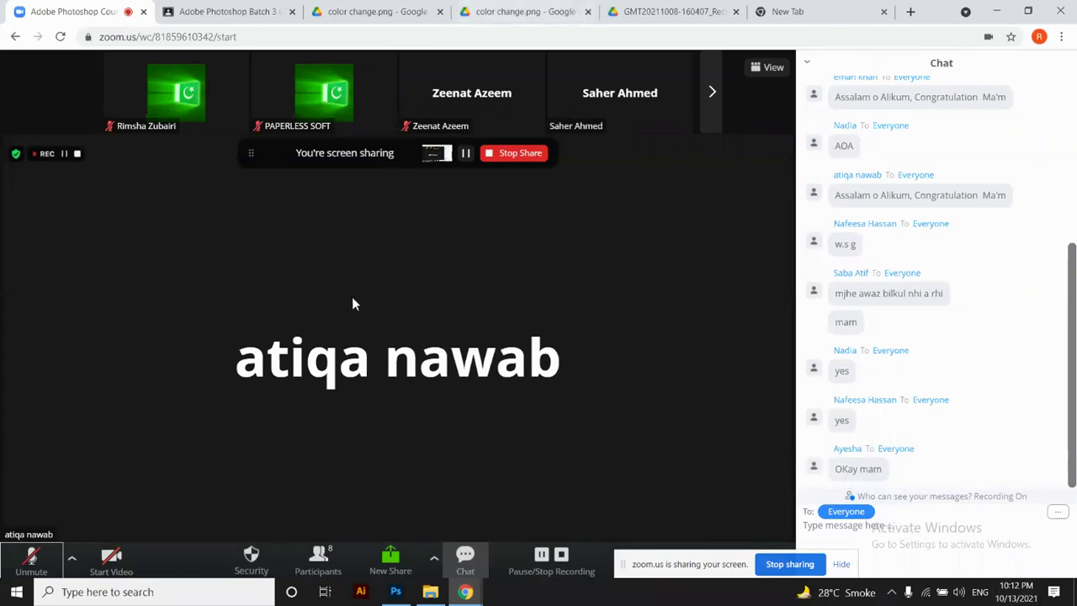
Unmute the Zoom microphone to speak, mute it while waiting, and leave it unmuted
mouse_move(394, 596)
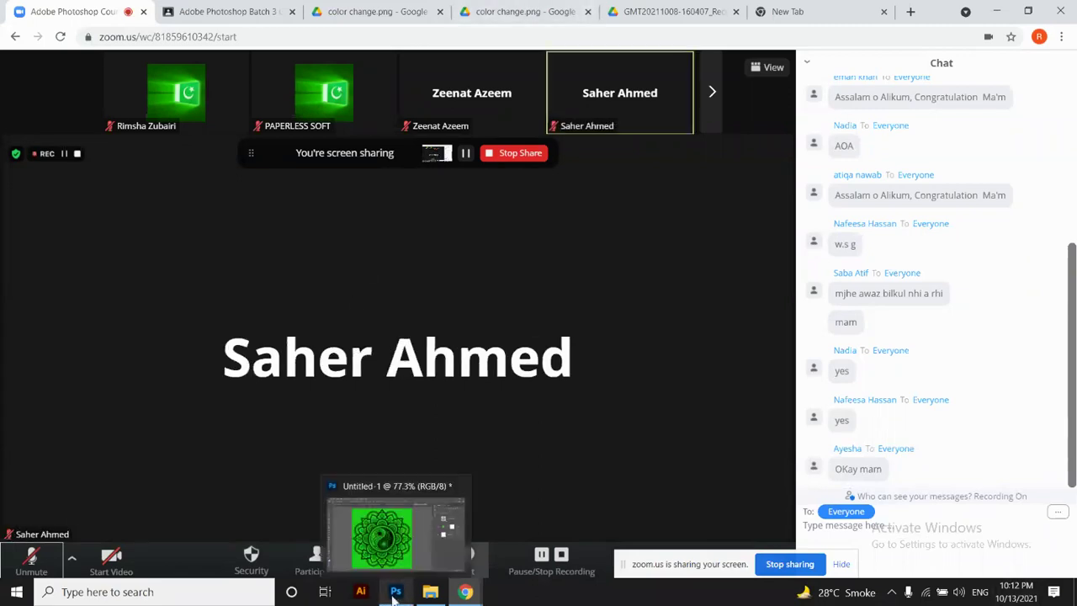
left_click(34, 558)
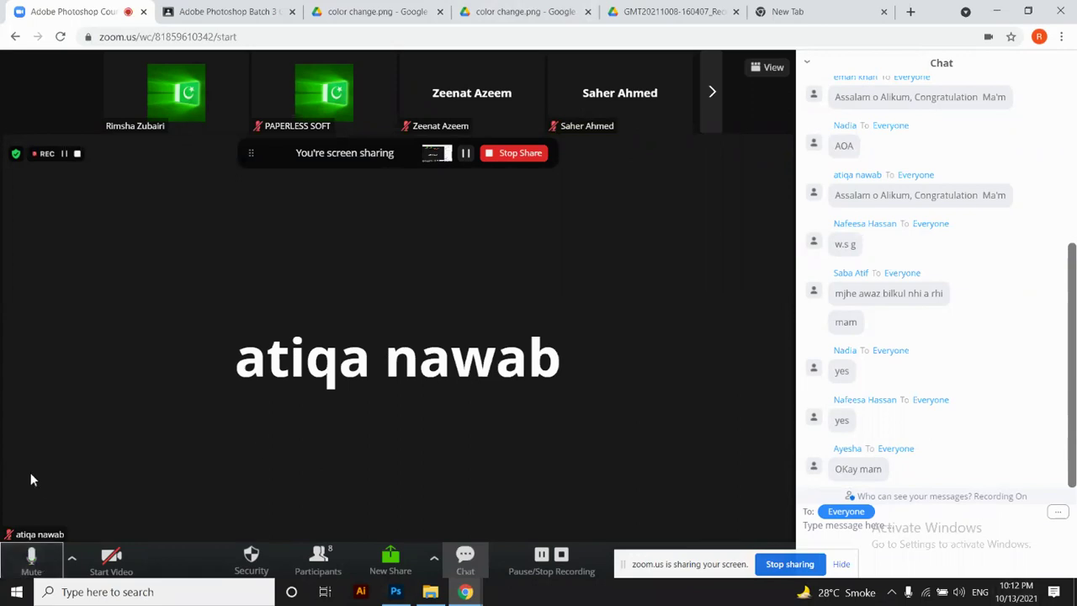
left_click(31, 559)
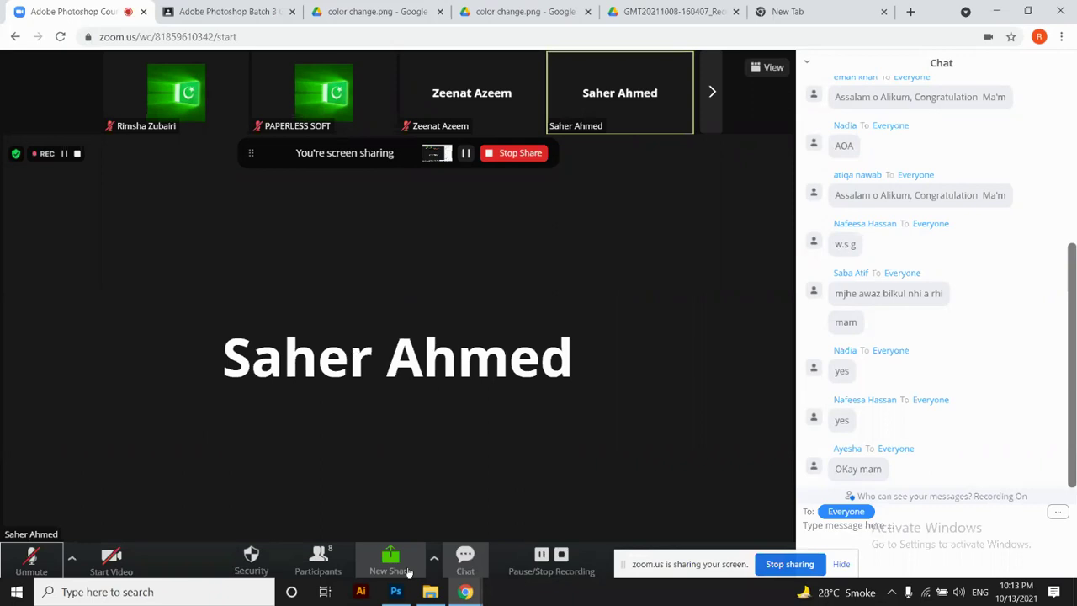
left_click(15, 569)
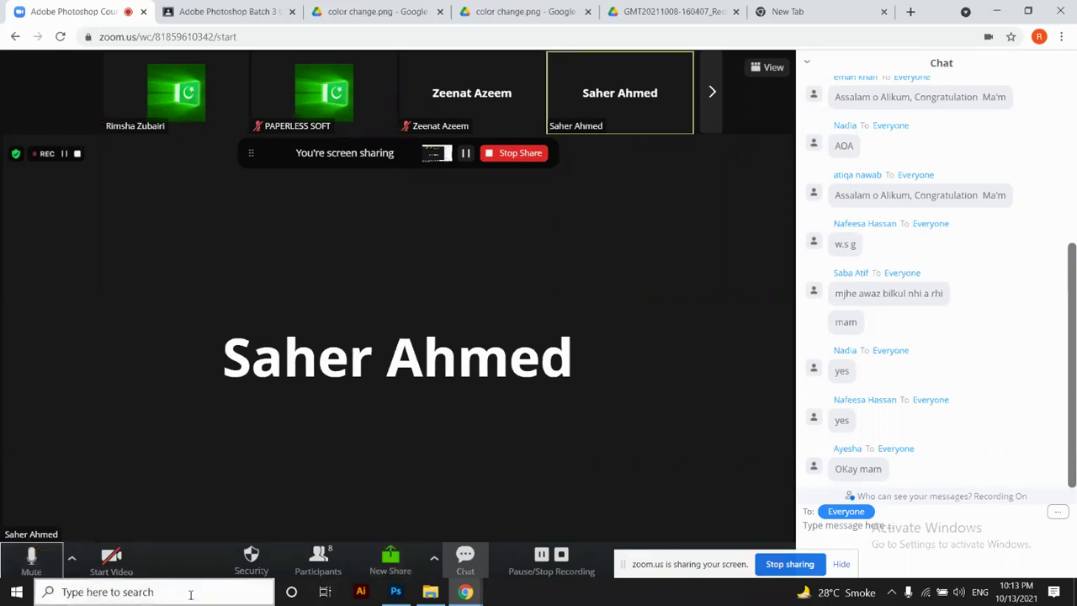
Switch to Photoshop and demonstrate the color changew layer's blend mode by setting it to Normal and back to Multiply
left_click(397, 593)
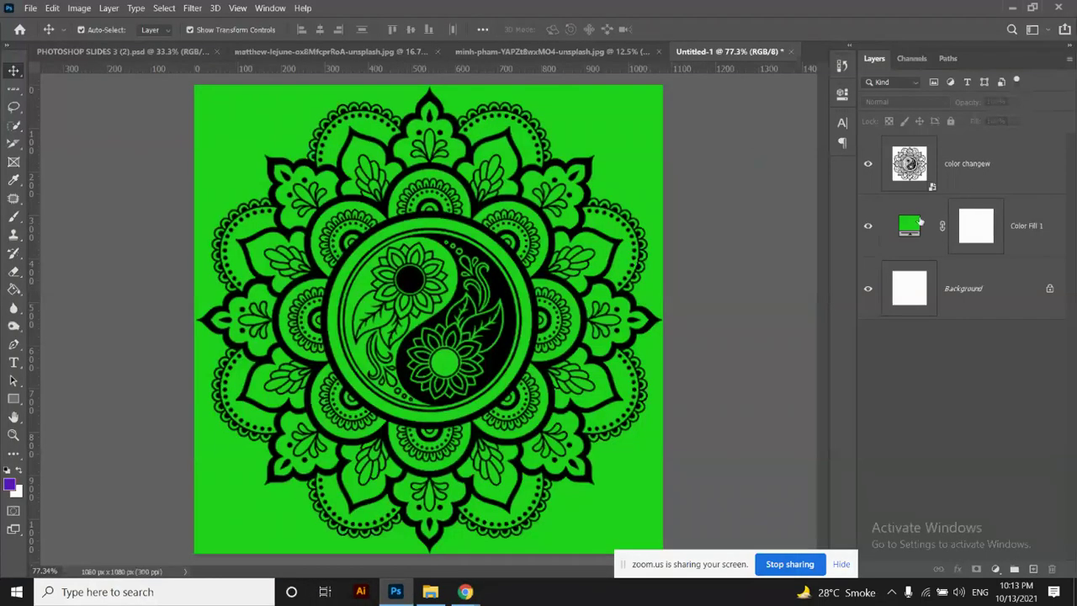
left_click(952, 173)
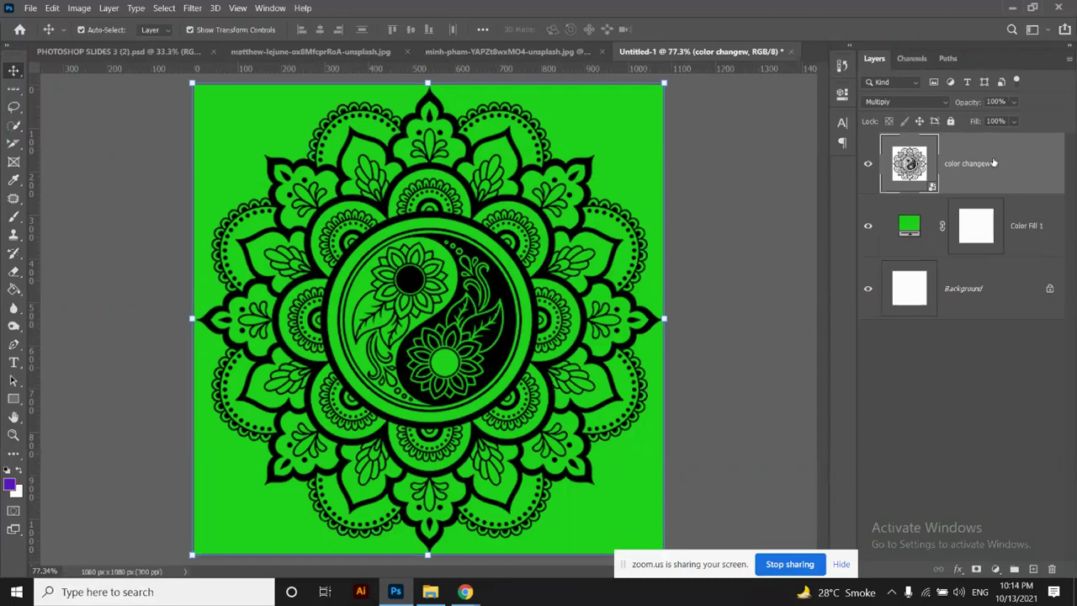
left_click(884, 102)
left_click(893, 109)
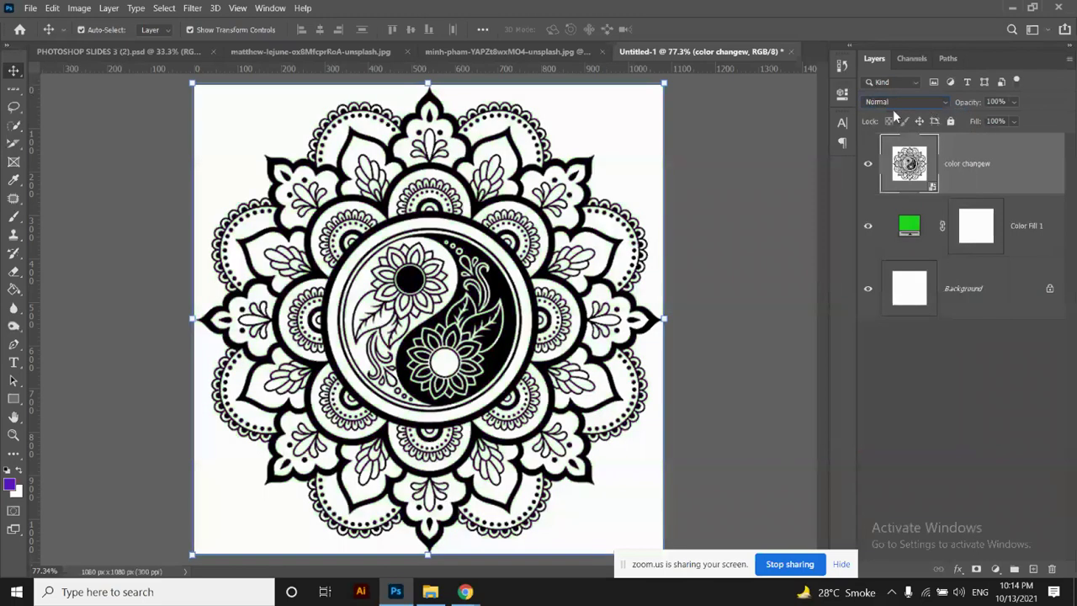
left_click(904, 104)
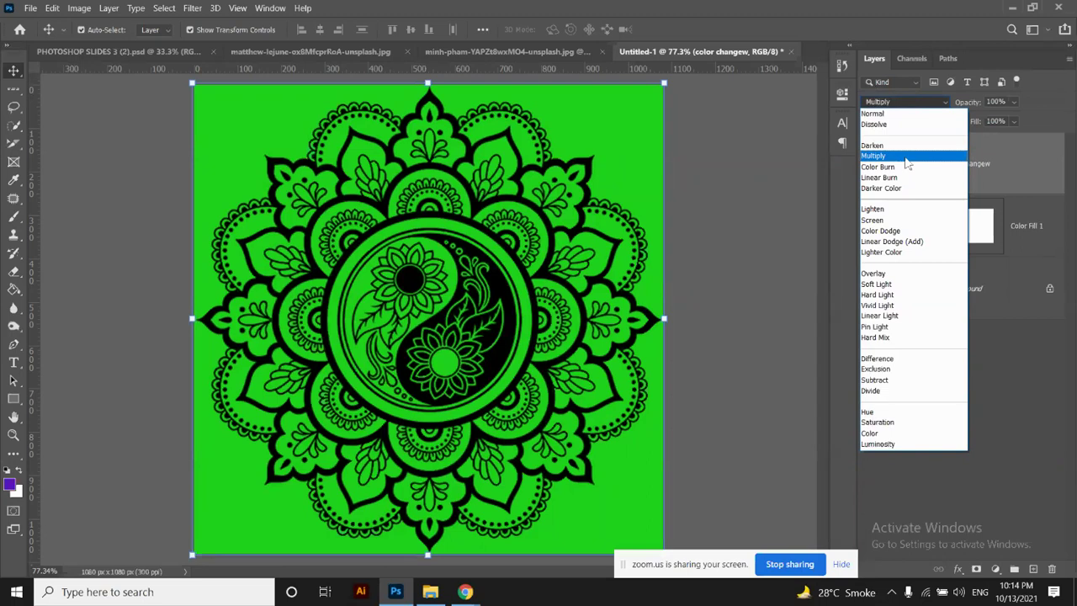
left_click(907, 162)
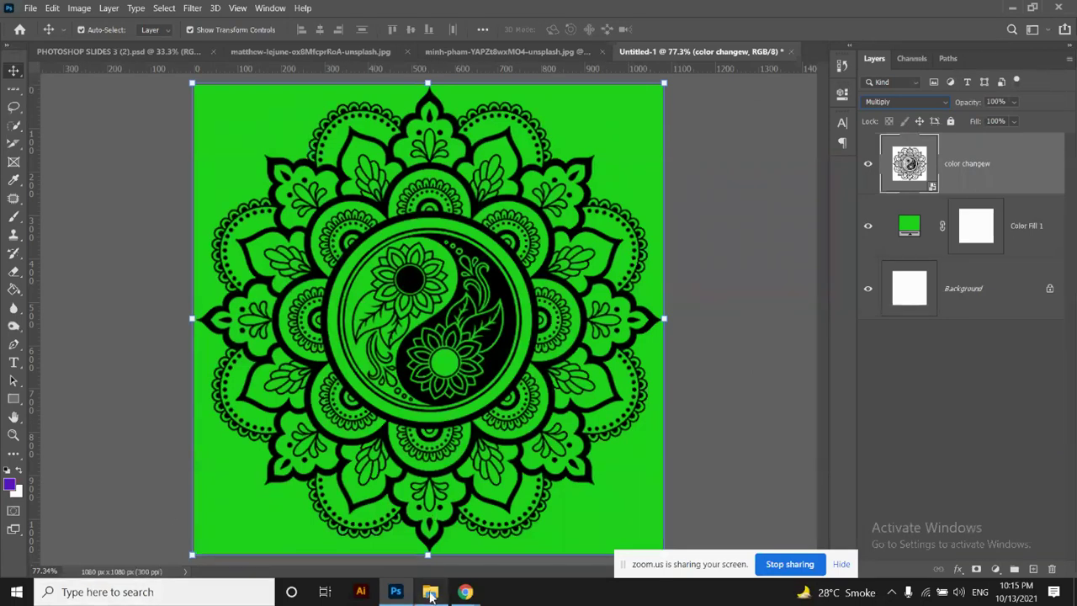
Look at the class 2 folder in File Explorer and switch to the Zoom meeting in Chrome to check the chat
mouse_move(431, 595)
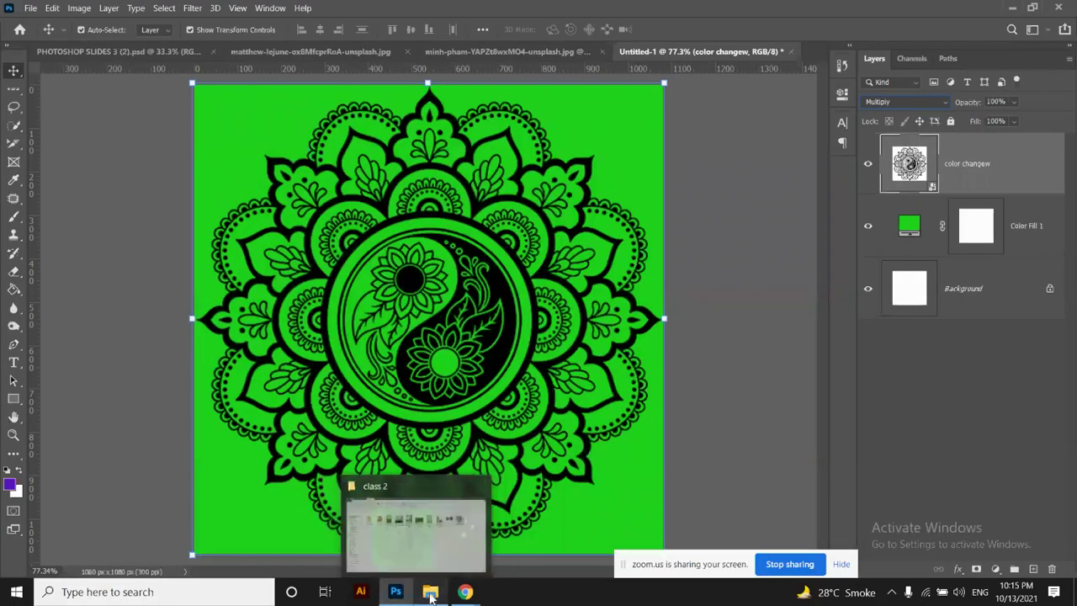
left_click(430, 594)
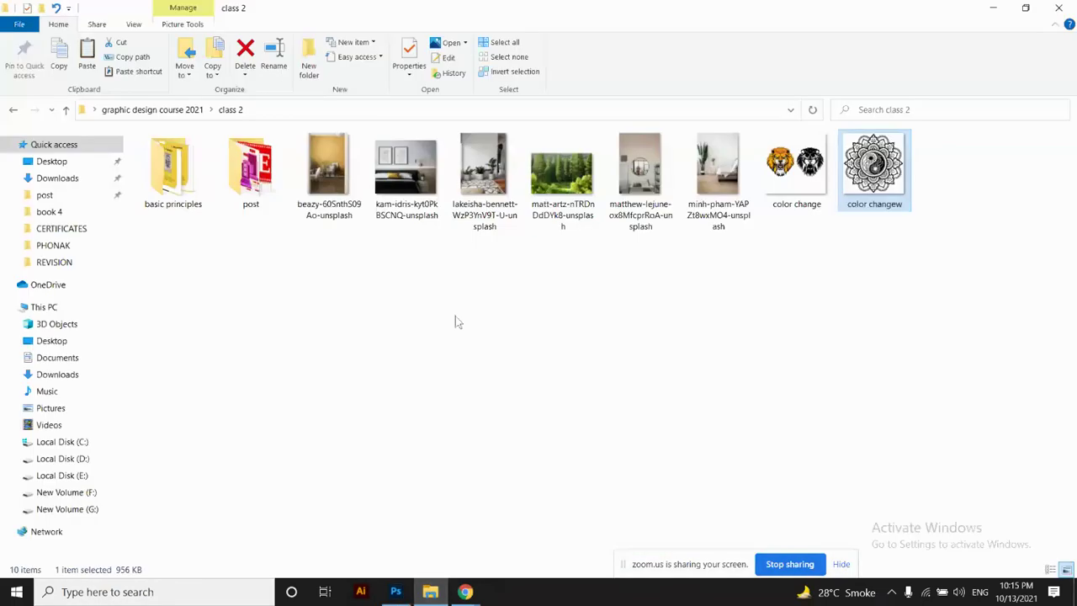
left_click(396, 592)
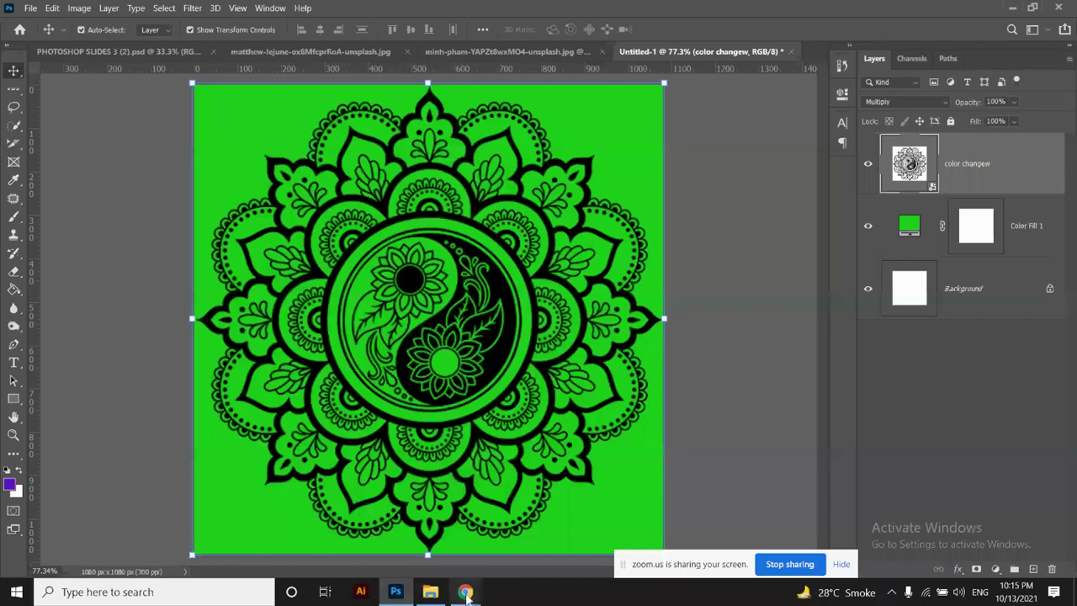
mouse_move(462, 595)
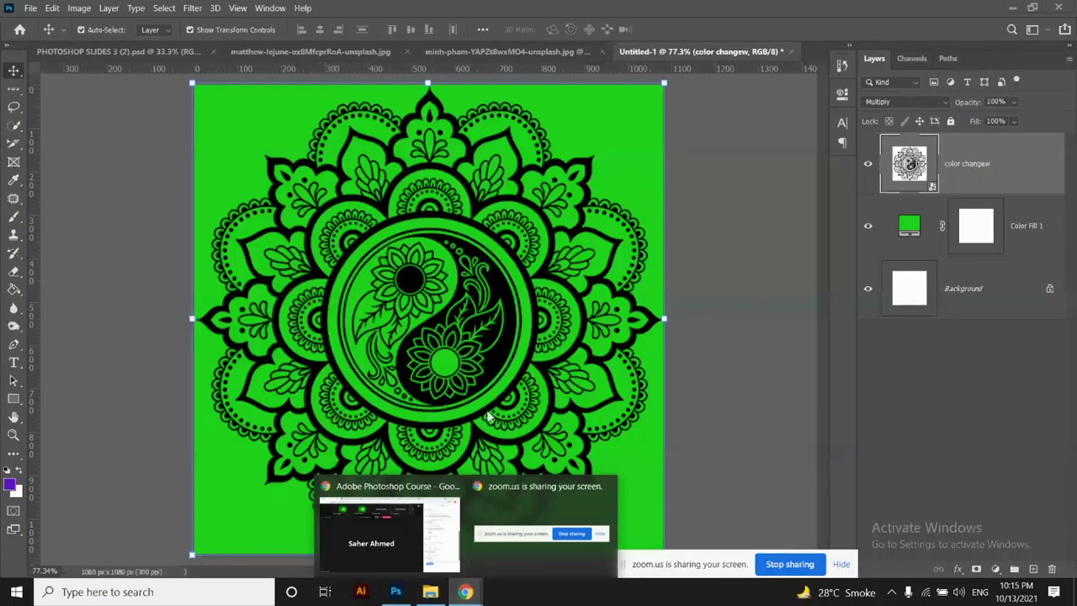
left_click(393, 531)
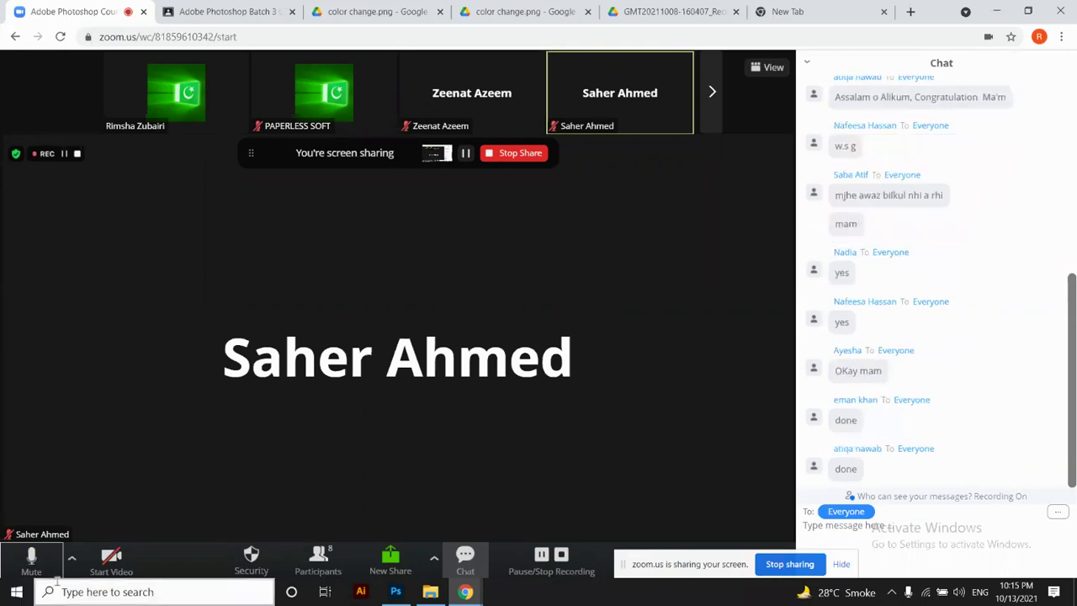
Mute the Zoom microphone, unmute it to speak, and mute it again after a brief look at Google Classroom
left_click(32, 557)
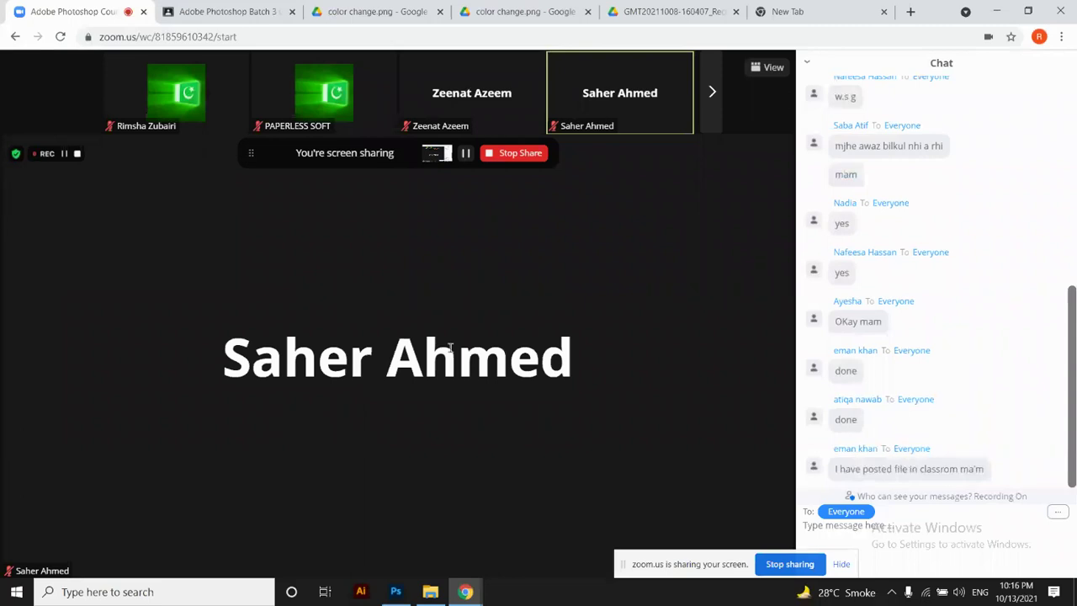
left_click(32, 561)
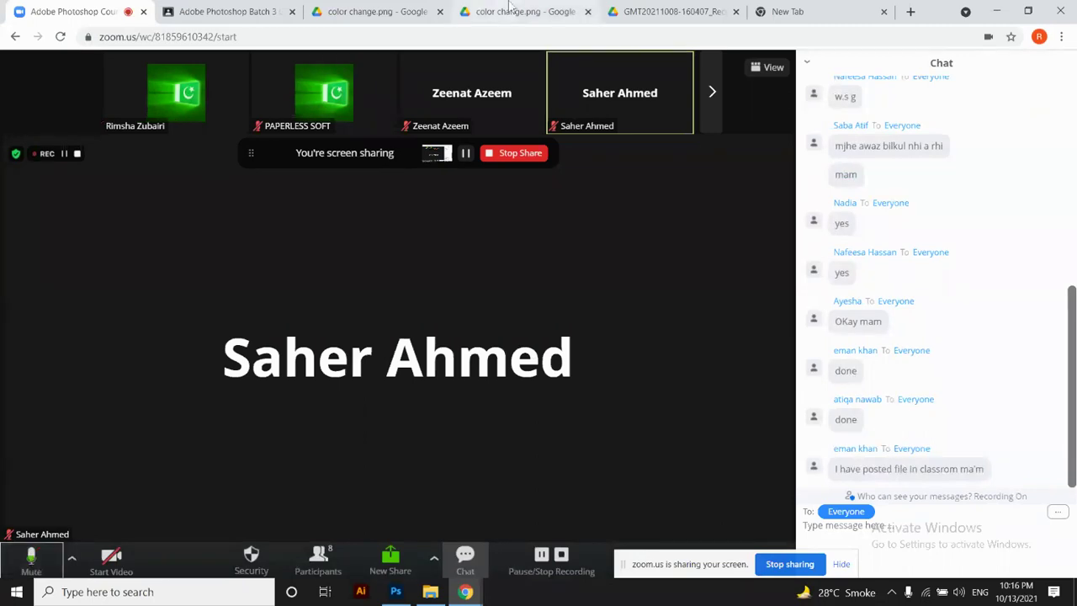
left_click(233, 14)
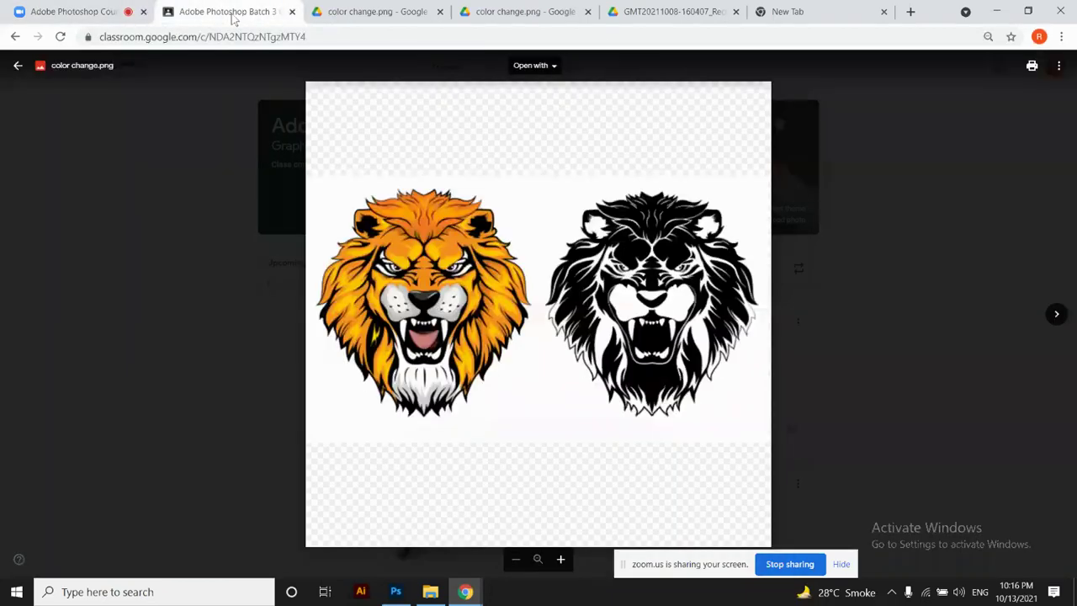
left_click(93, 11)
left_click(34, 562)
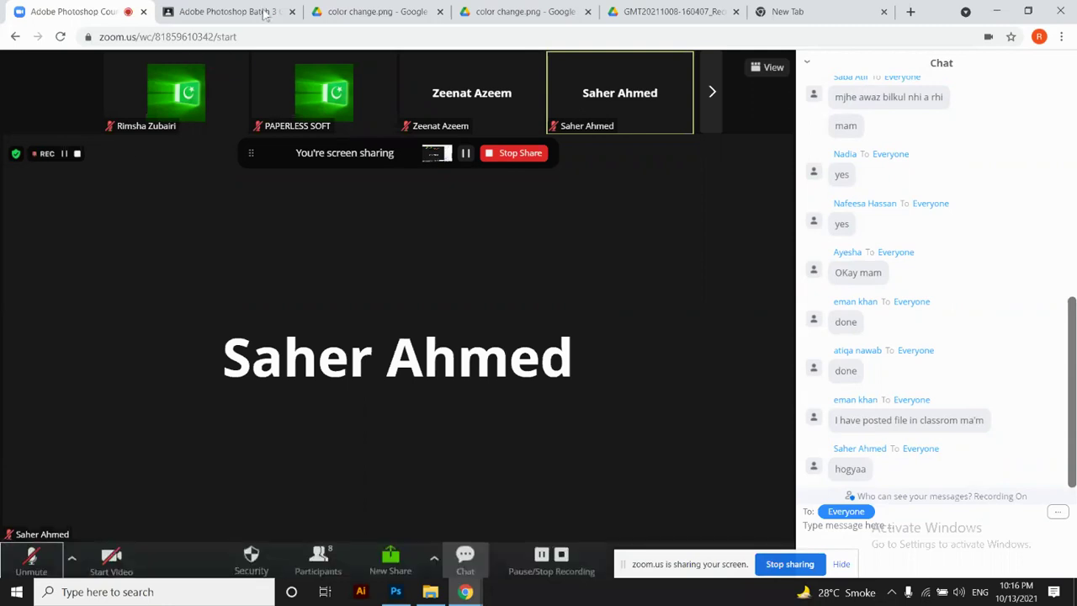
Update the Google Classroom stream, view the student's submitted solidcolor.jpg, and return to the Zoom meeting
left_click(237, 13)
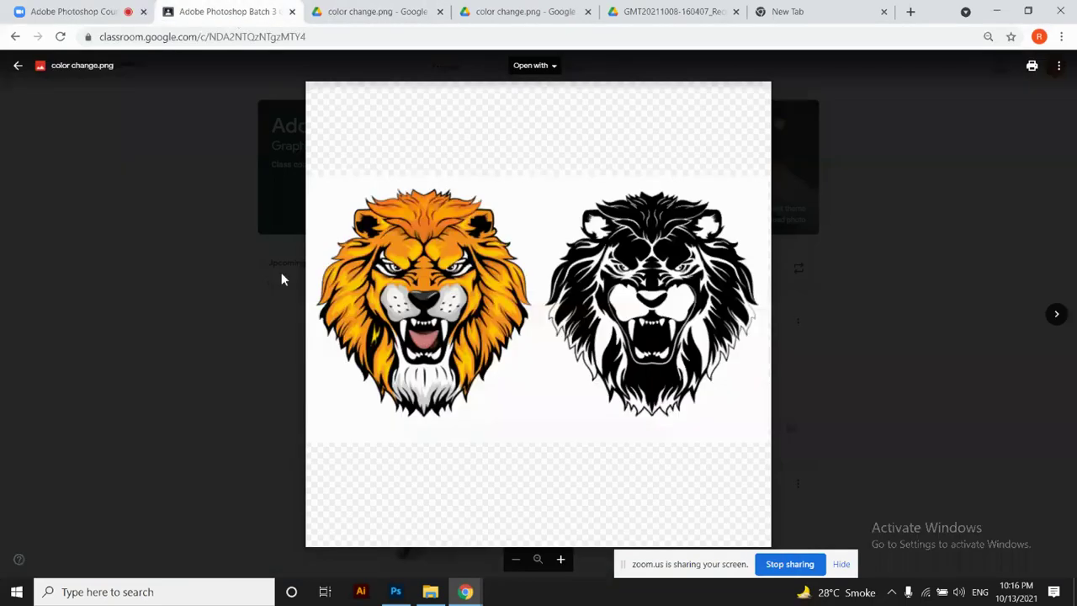
left_click(18, 66)
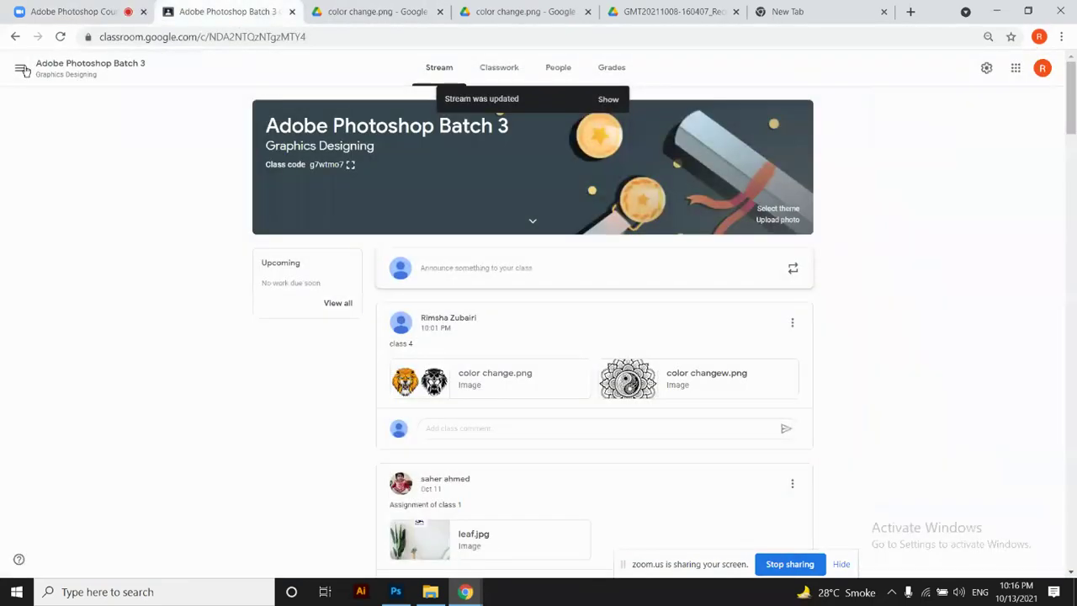
left_click(610, 100)
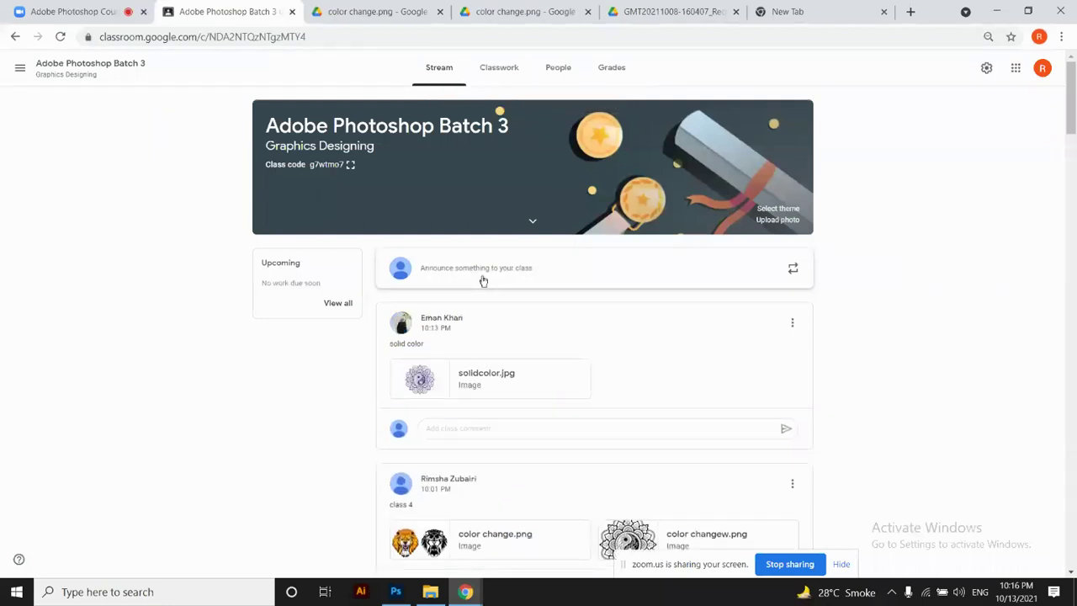
scroll(483, 281, "down", 2)
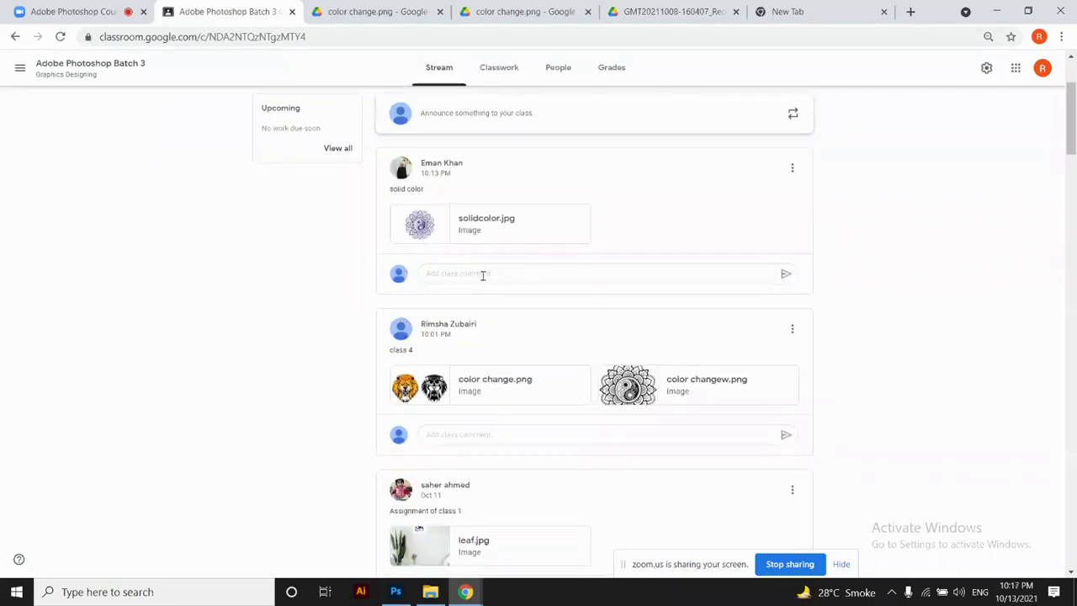
scroll(483, 278, "up", 2)
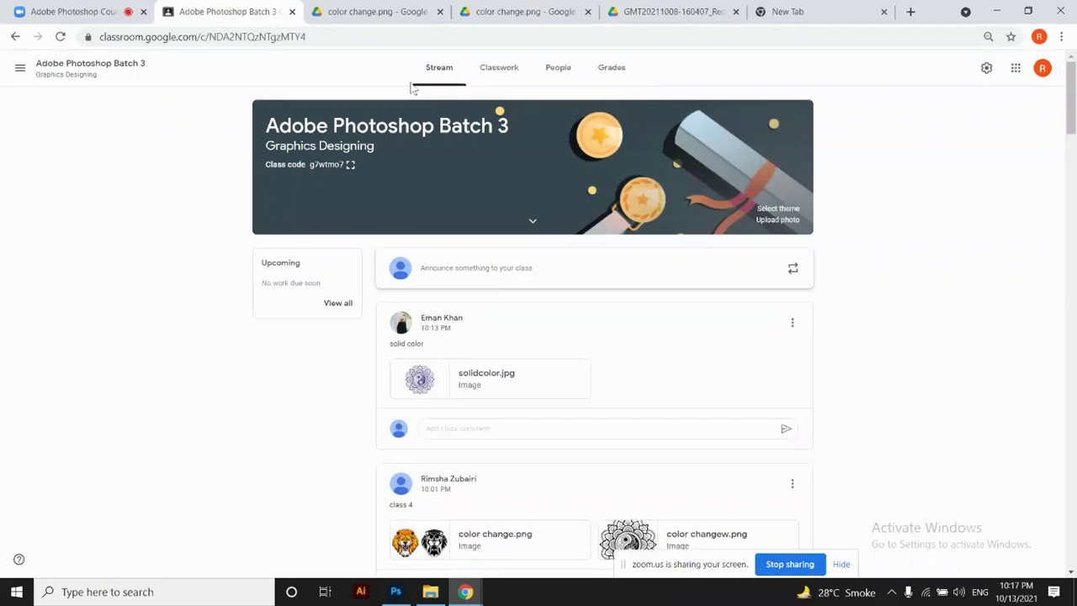
left_click(417, 381)
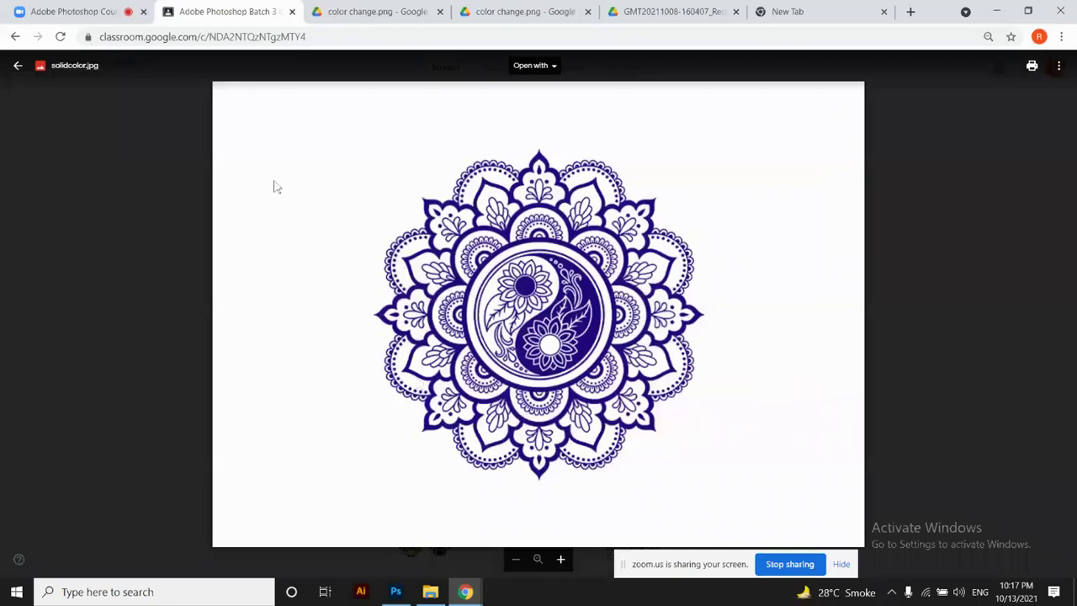
left_click(18, 65)
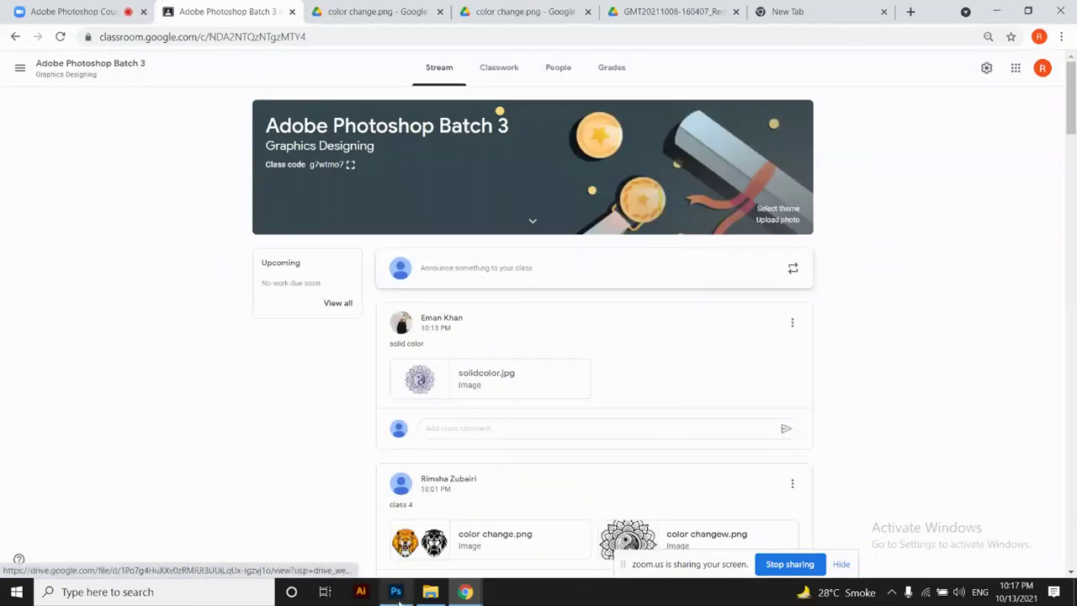
left_click(48, 9)
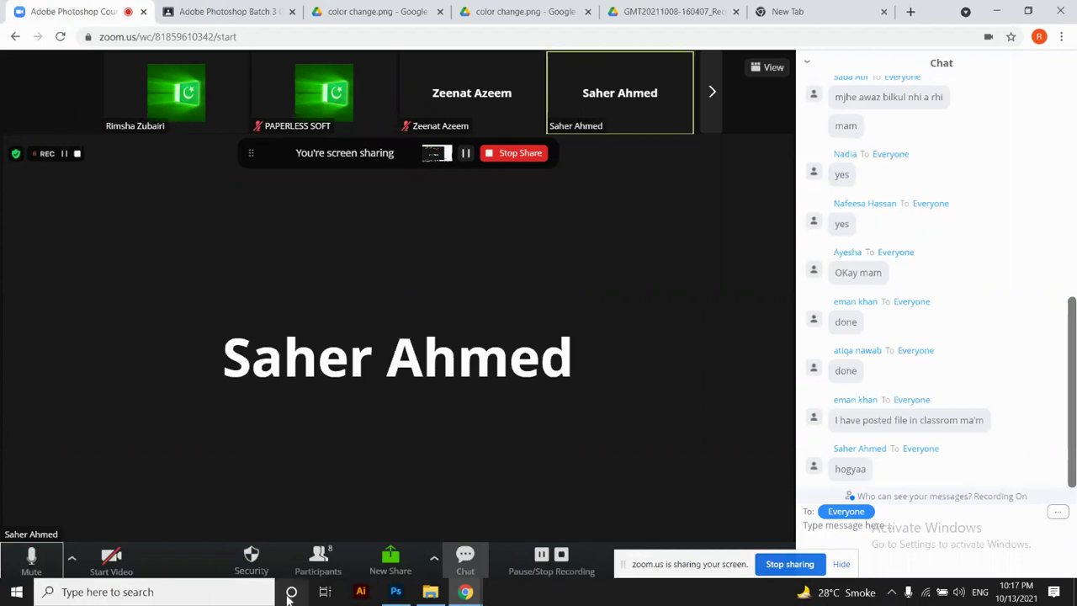
Switch to Photoshop and demonstrate saving the green mandala as a JPEG, reviewing the quality choices and cancelling the export at the JPEG options
left_click(397, 592)
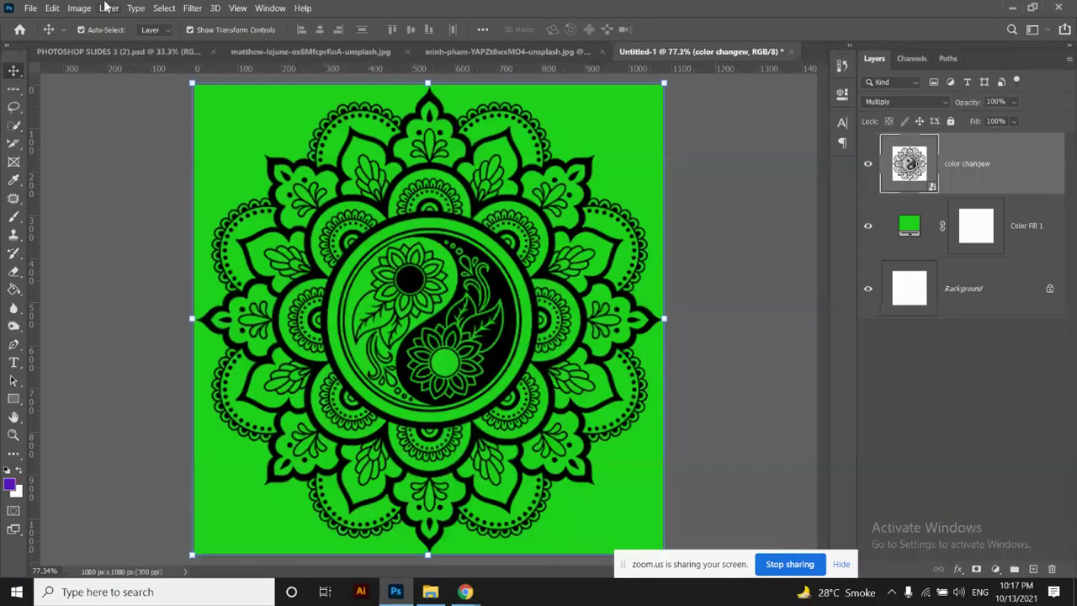
left_click(30, 8)
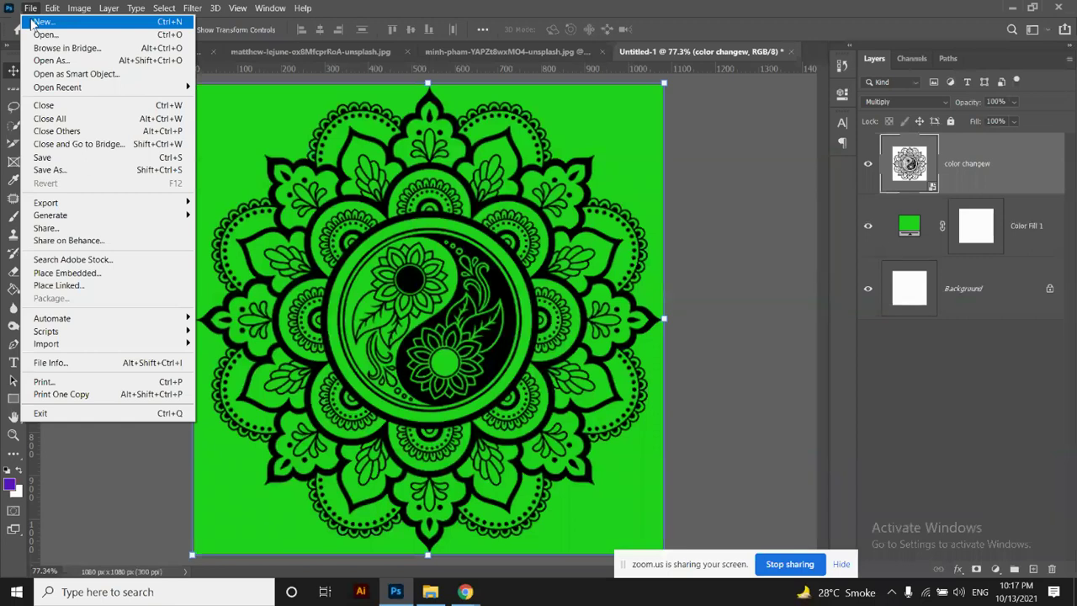
left_click(64, 172)
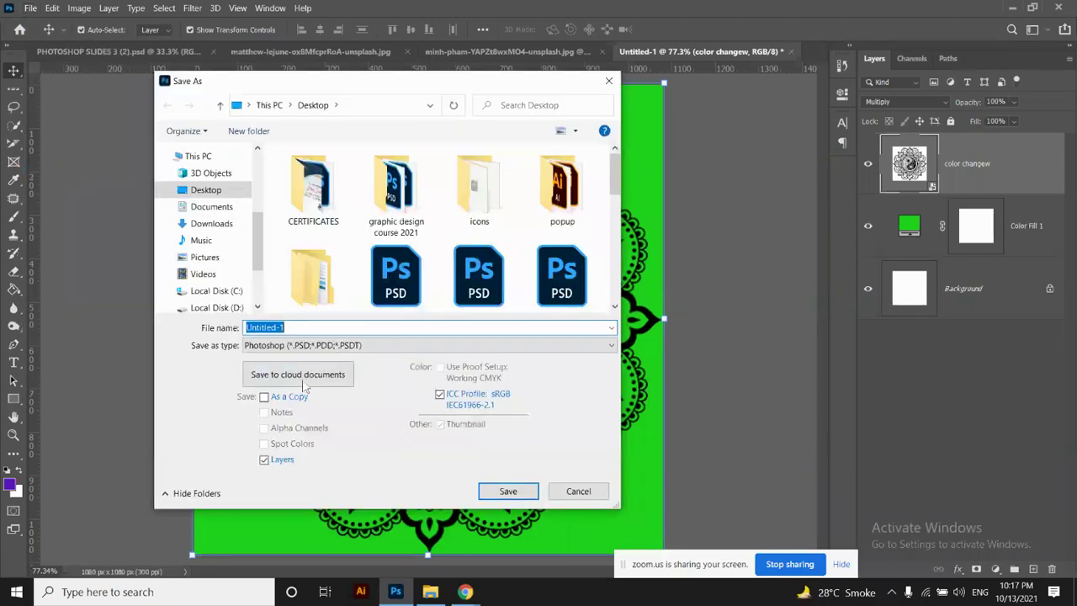
left_click(320, 345)
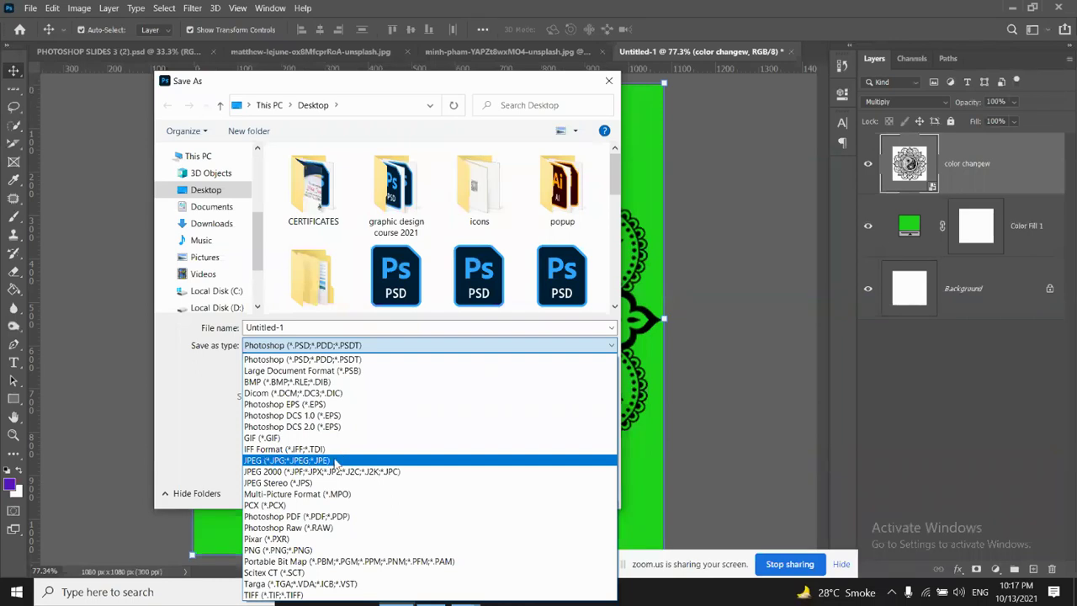
left_click(337, 461)
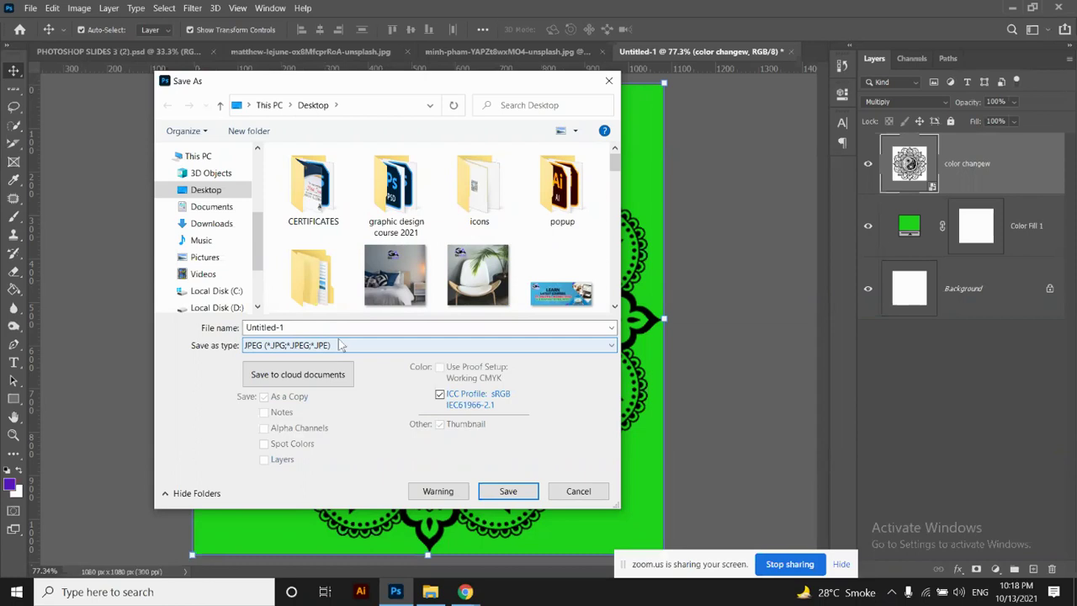
left_click(522, 497)
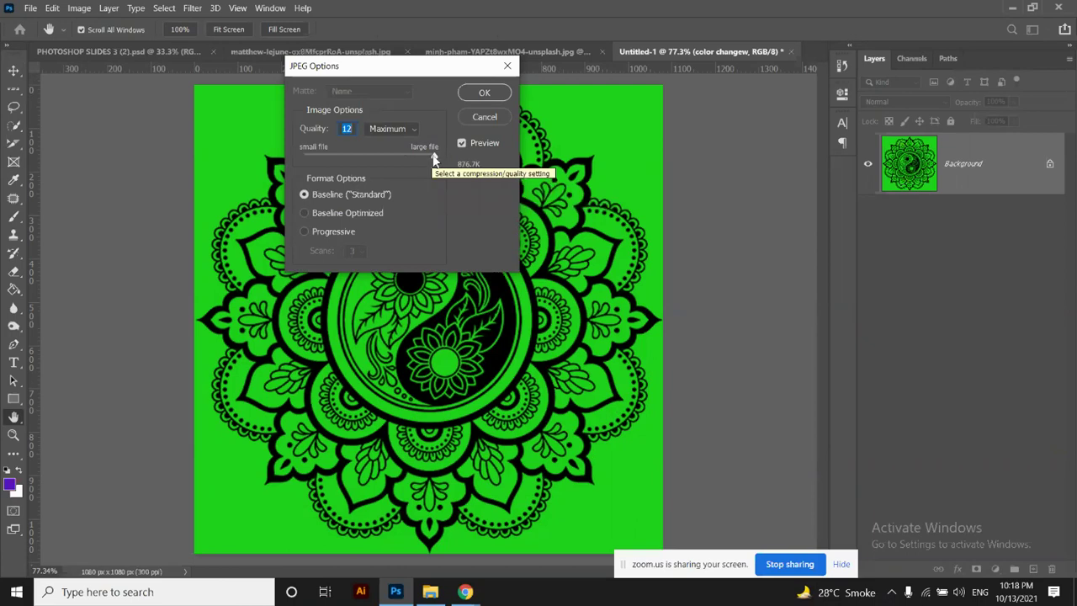
left_click(413, 129)
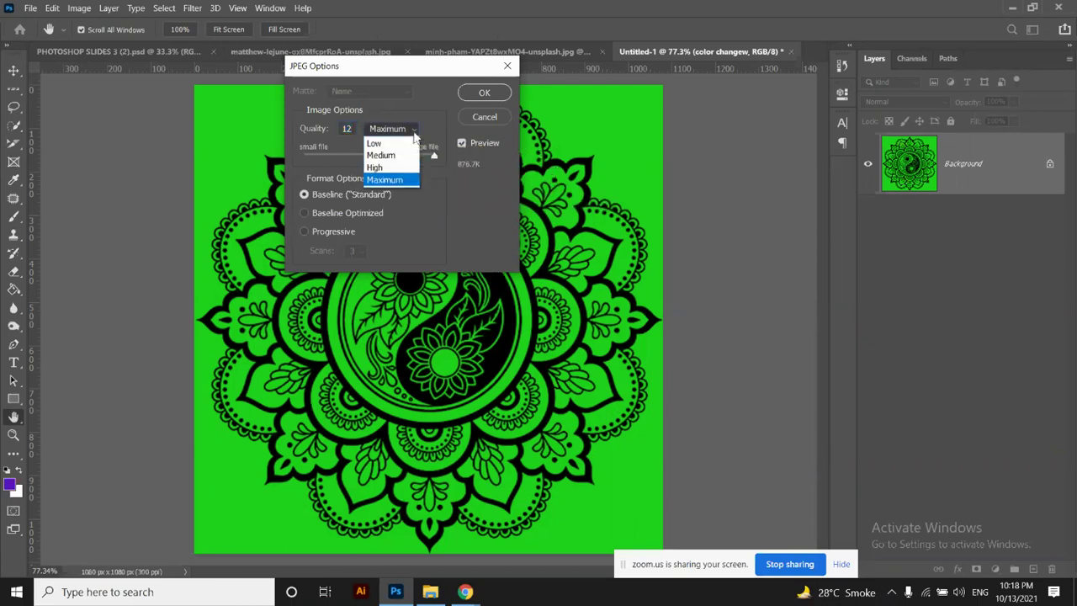
left_click(413, 133)
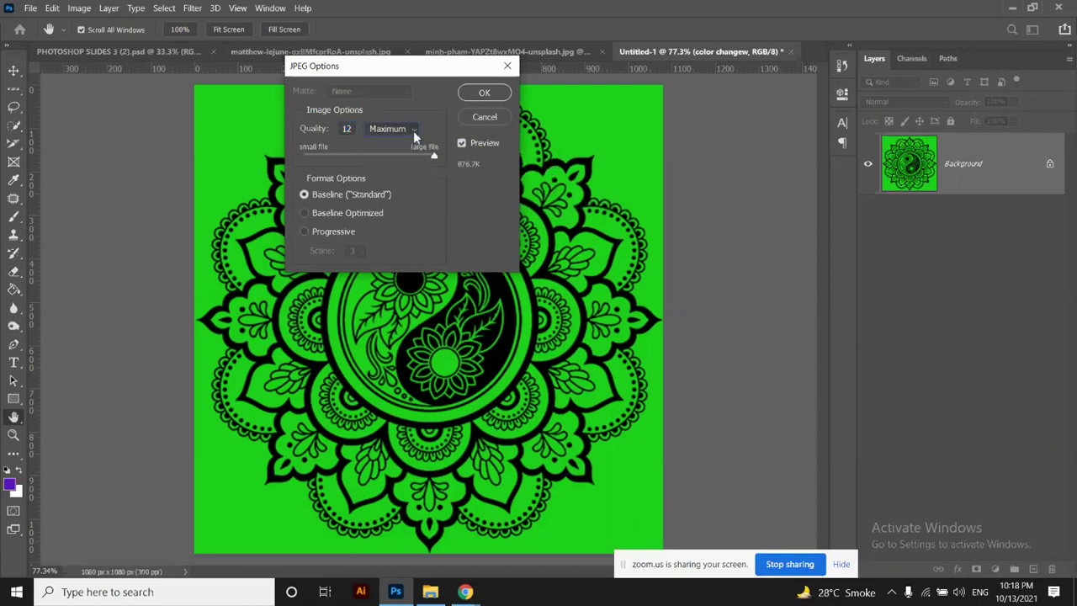
left_click(482, 117)
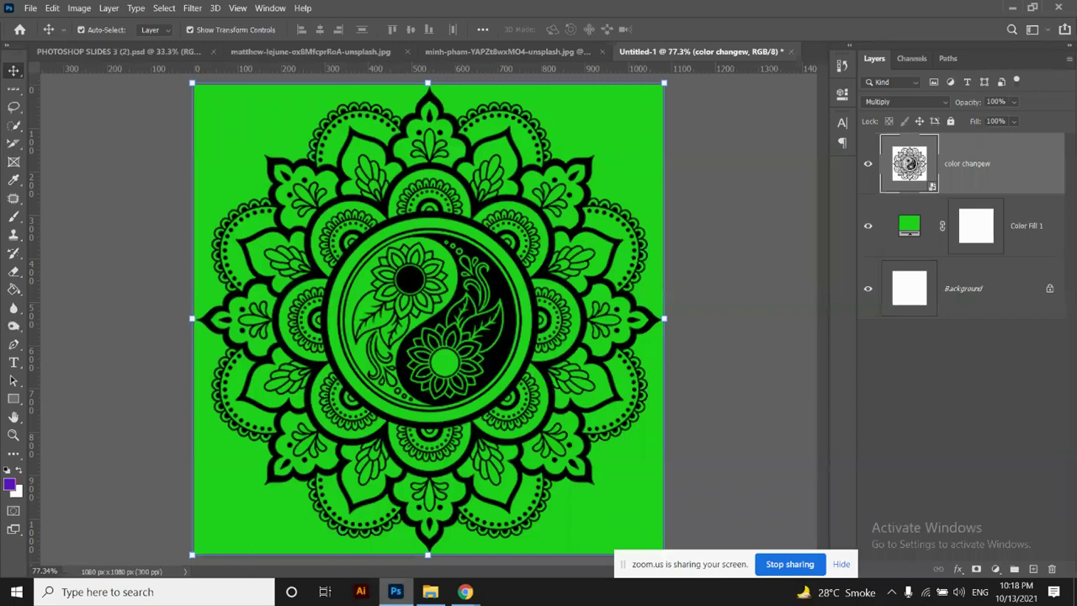
Check the Zoom meeting chat in Chrome for student replies and return to Photoshop
mouse_move(464, 594)
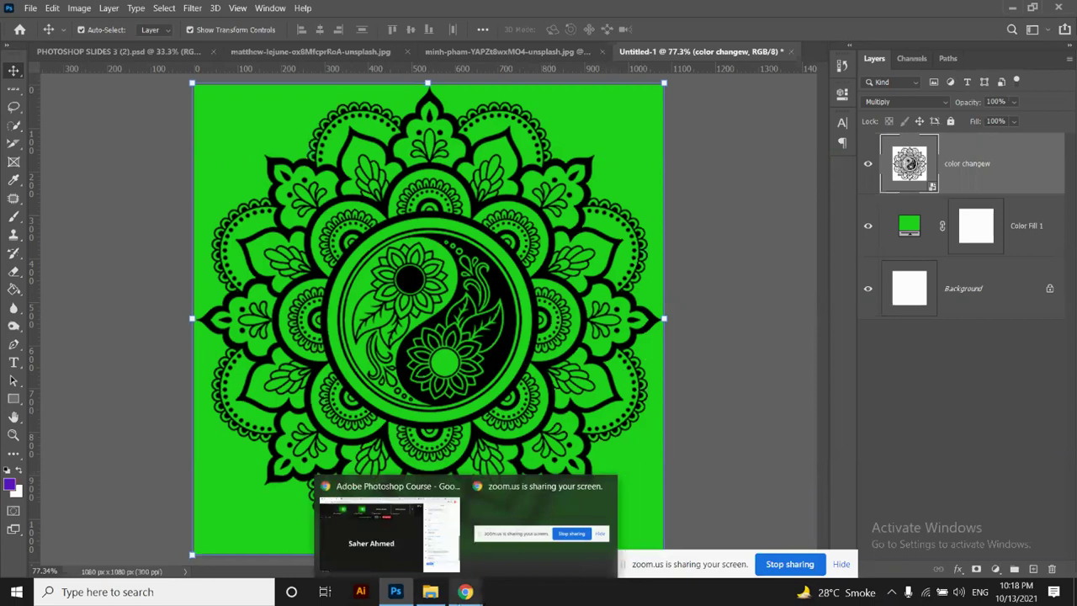
left_click(402, 551)
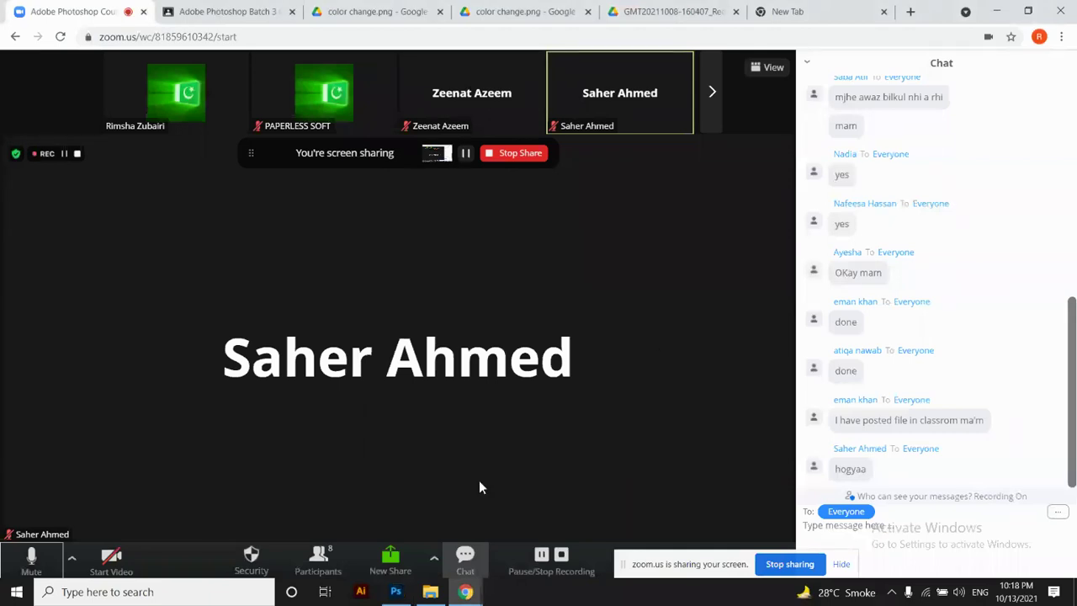
mouse_move(394, 596)
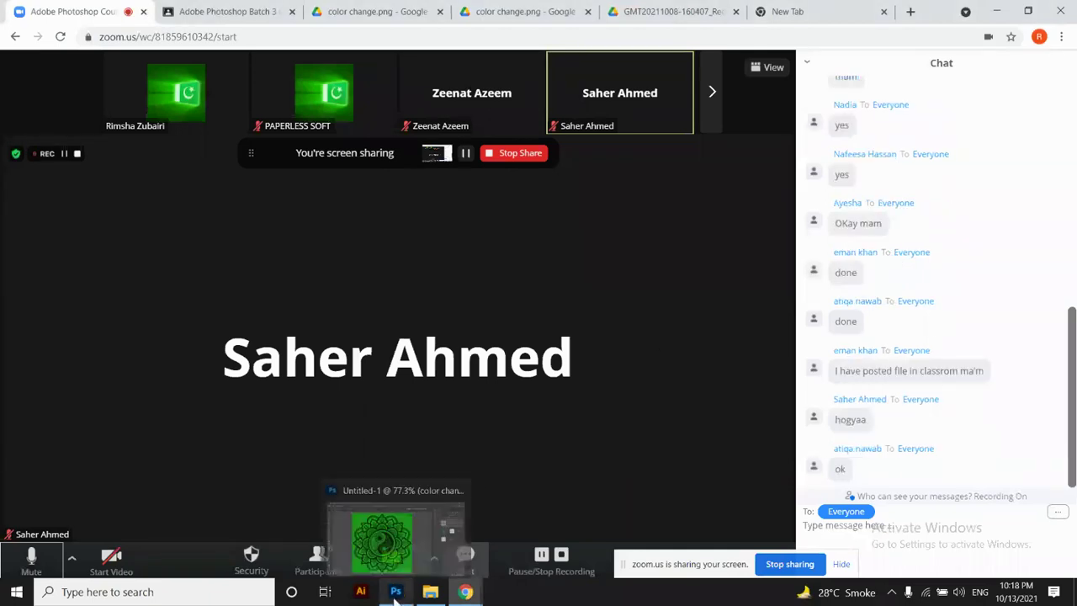
left_click(395, 596)
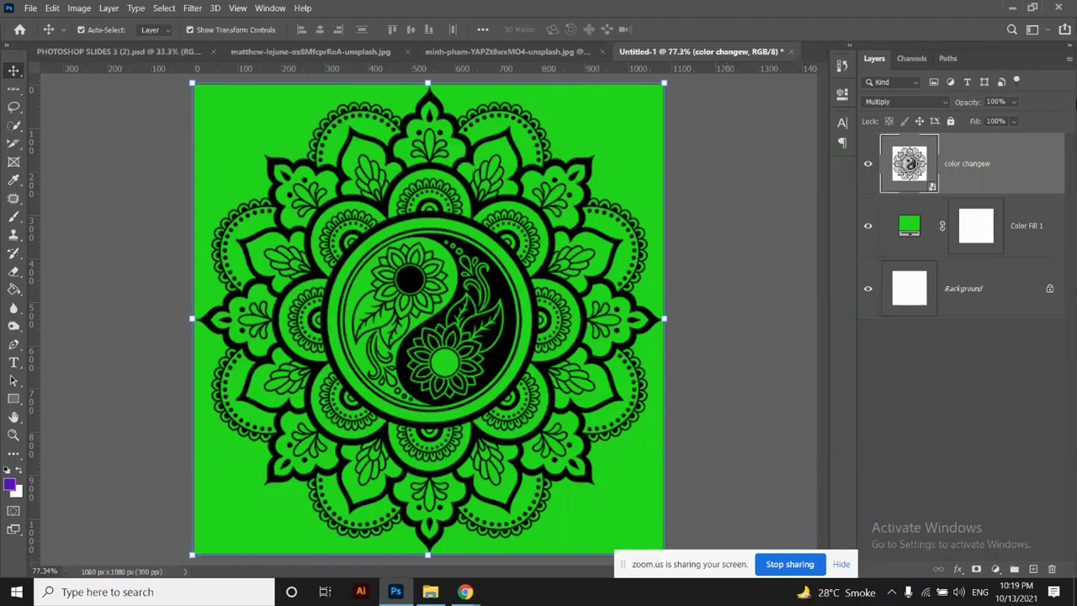
Delete the green Color Fill 1 layer from the mandala document
key("alt+shift+n")
left_click(1019, 250)
key("Delete")
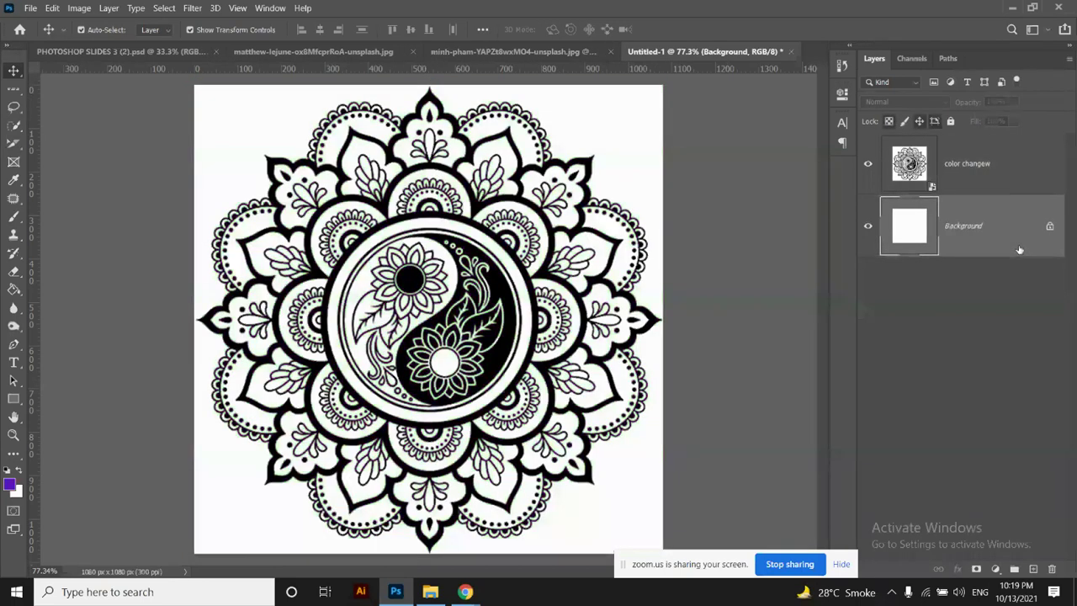
left_click(1019, 173)
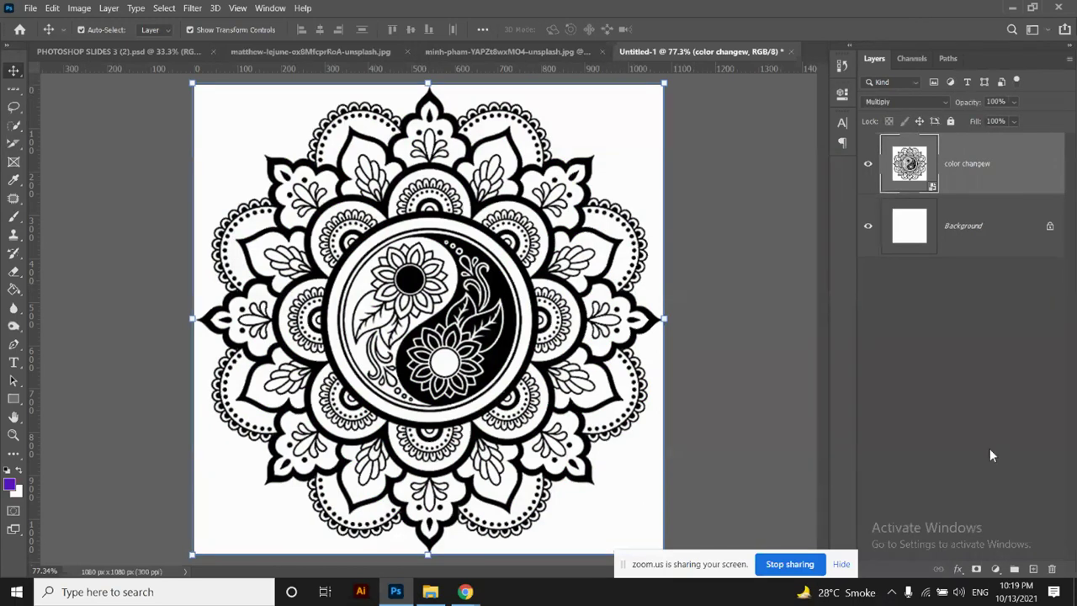
left_click(959, 572)
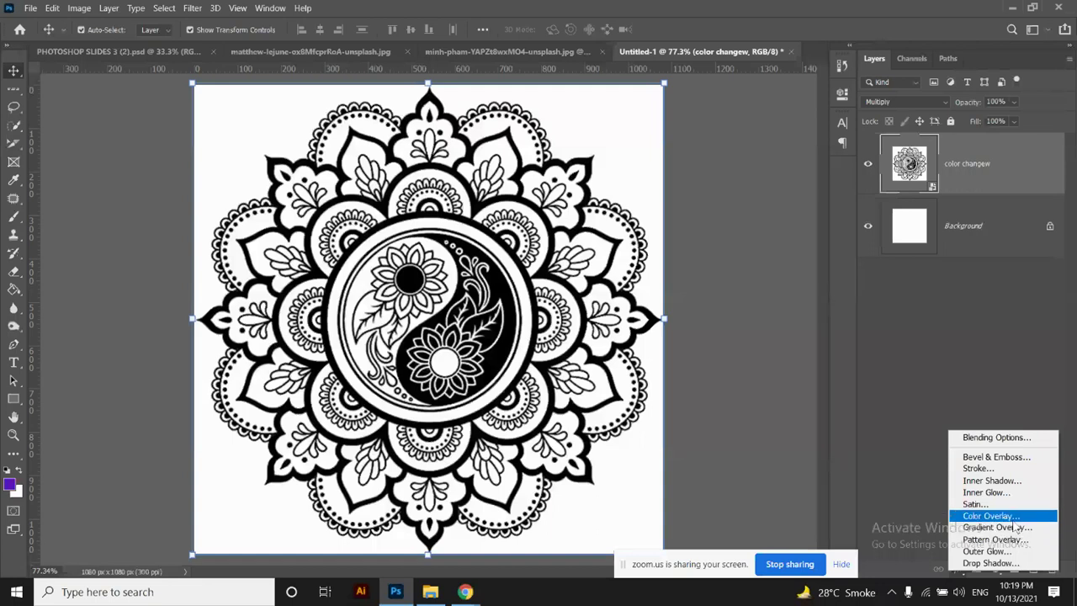
left_click(1008, 518)
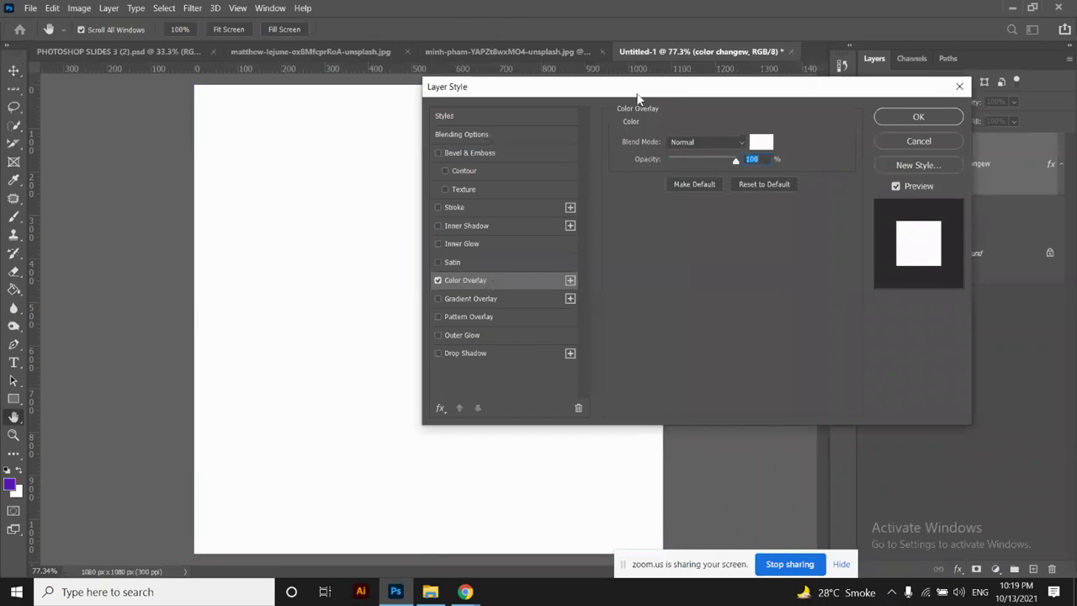
left_click_drag(627, 88, 394, 76)
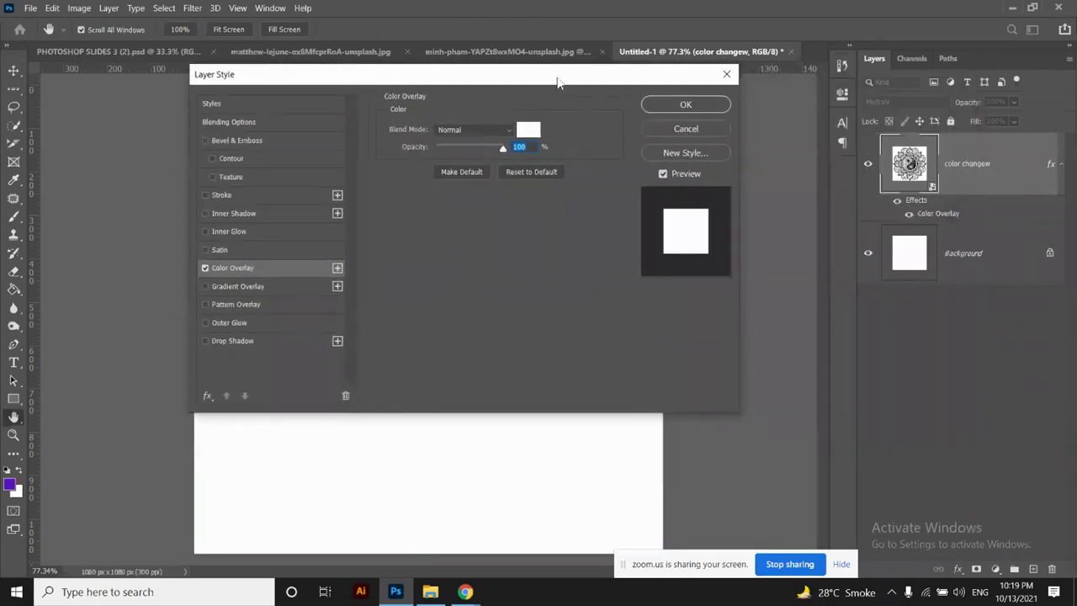
left_click(530, 132)
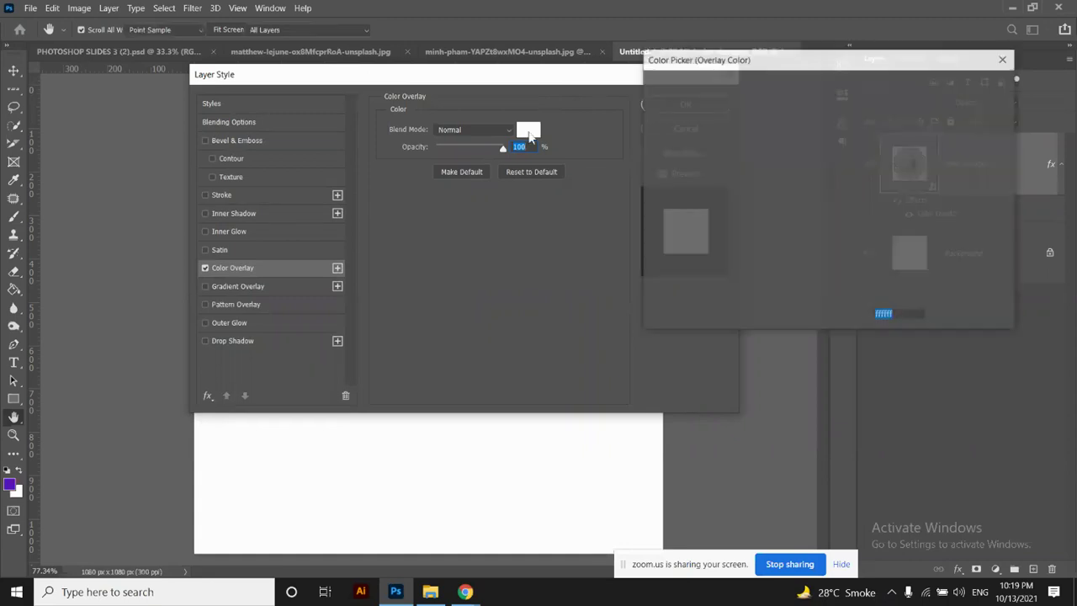
left_click(968, 110)
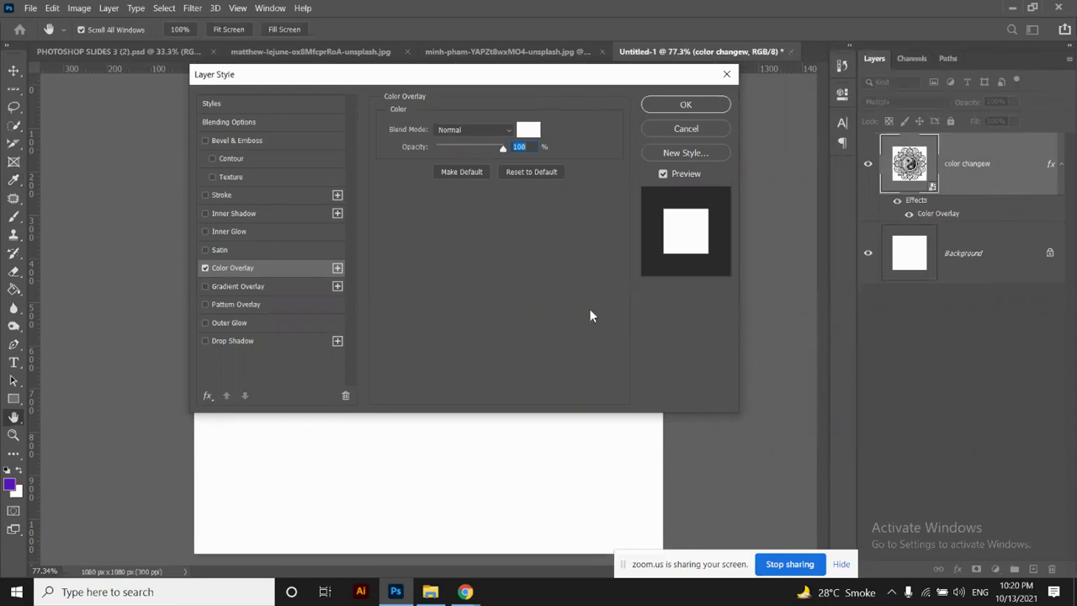
left_click(698, 128)
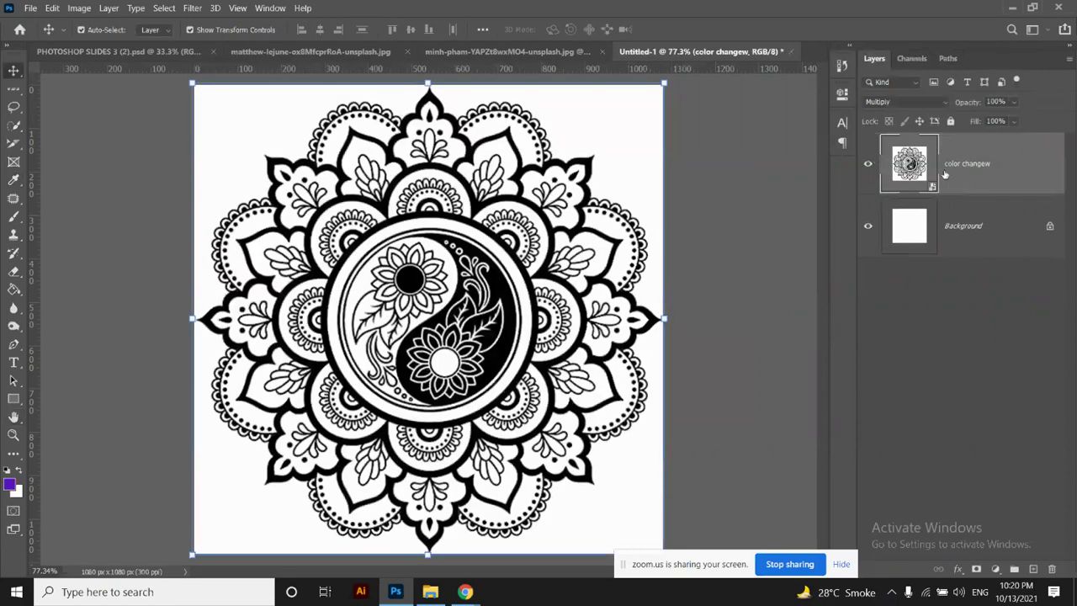
Hide the color changew layer and add a new empty layer above it
left_click(866, 166)
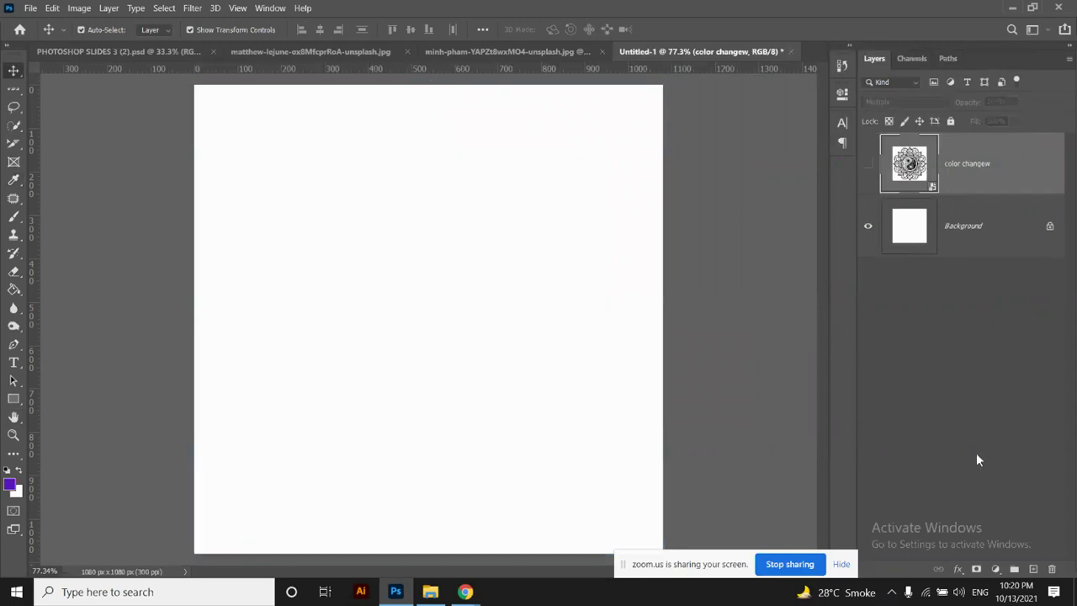
left_click(1034, 570)
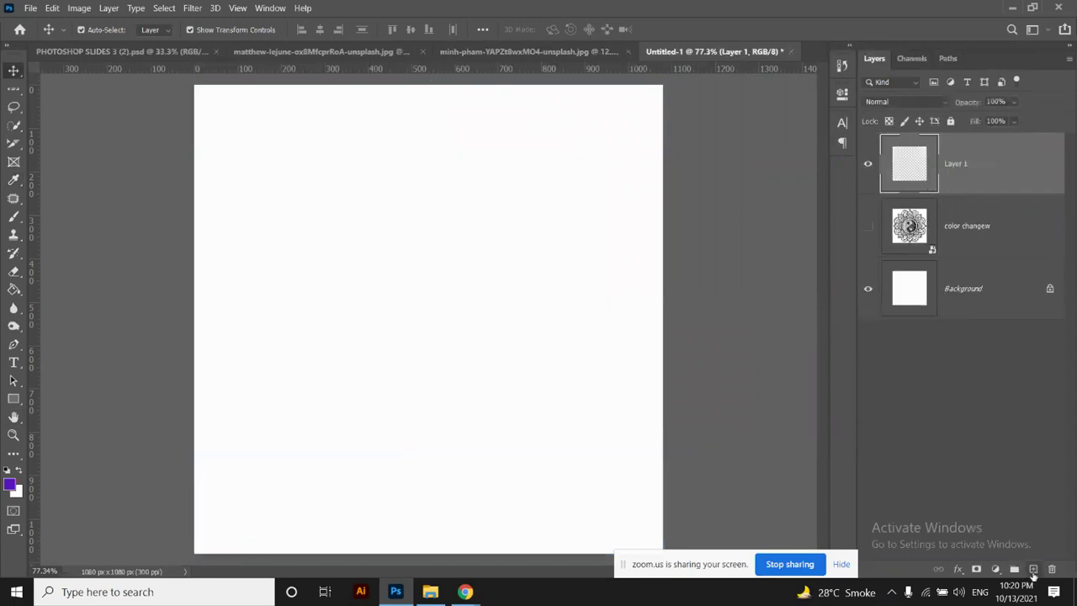
Draw a purple rectangle shape about 612 by 504 px in the upper middle of the canvas
left_click(14, 399)
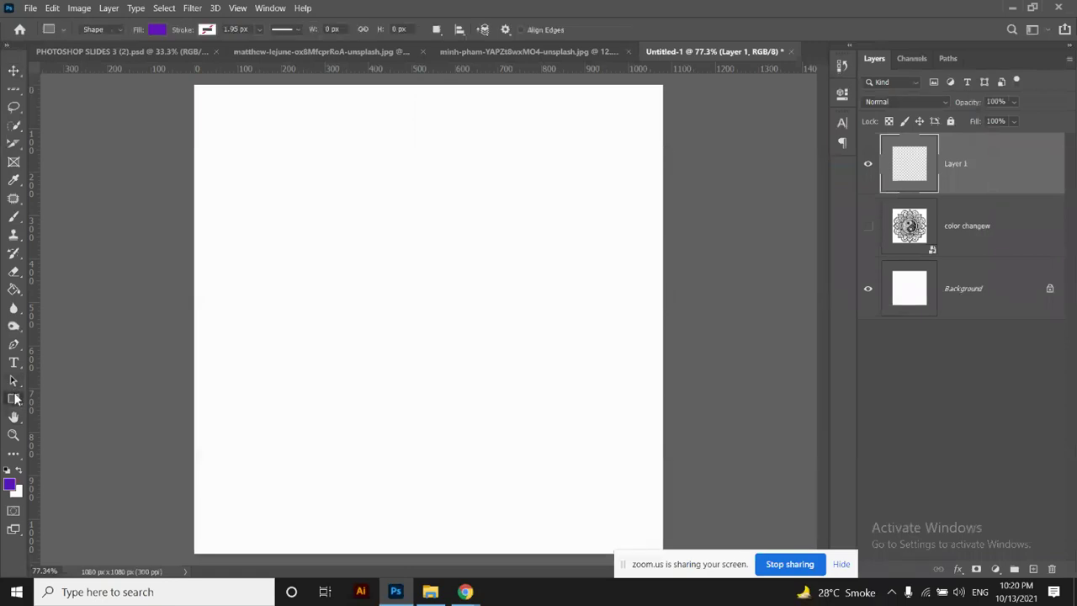
right_click(14, 399)
left_click(47, 401)
left_click_drag(312, 174, 577, 392)
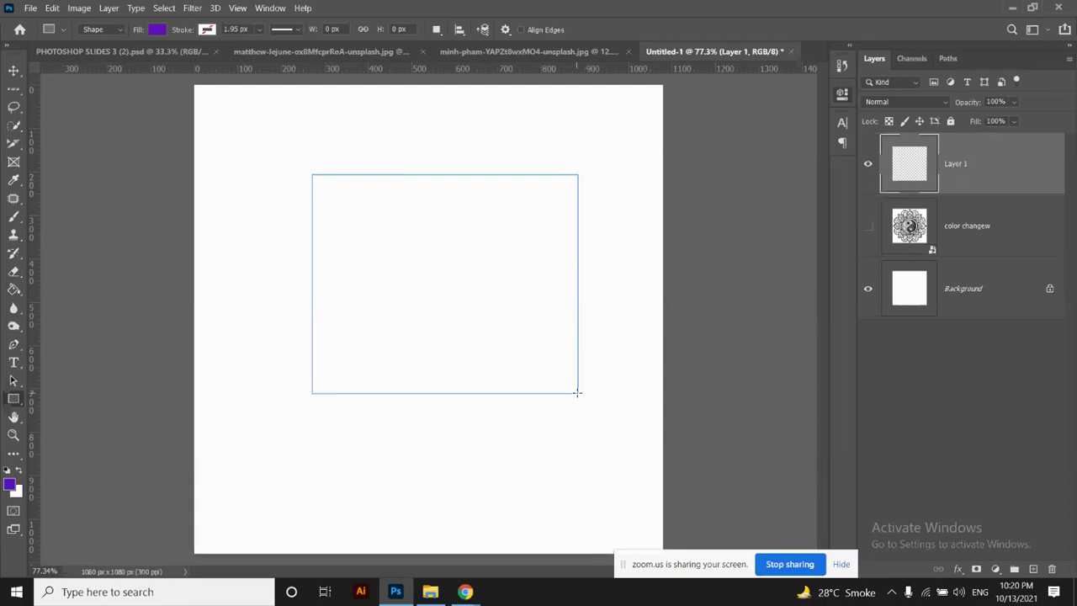
left_click(14, 71)
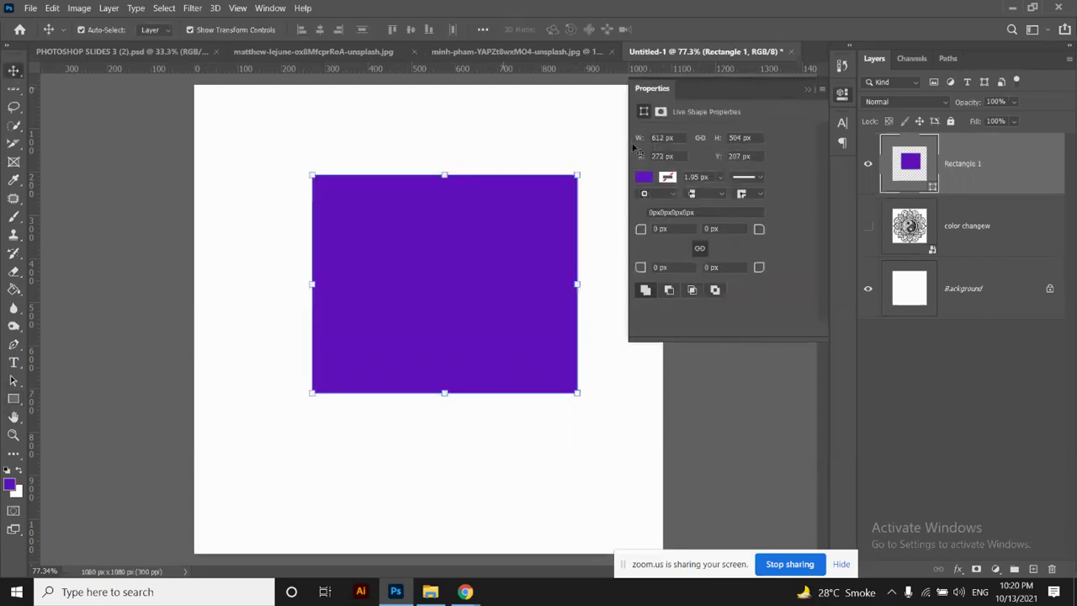
left_click(808, 88)
Try several recently used colours as the rectangle's fill, including yellow-orange and finishing with red
left_click(14, 399)
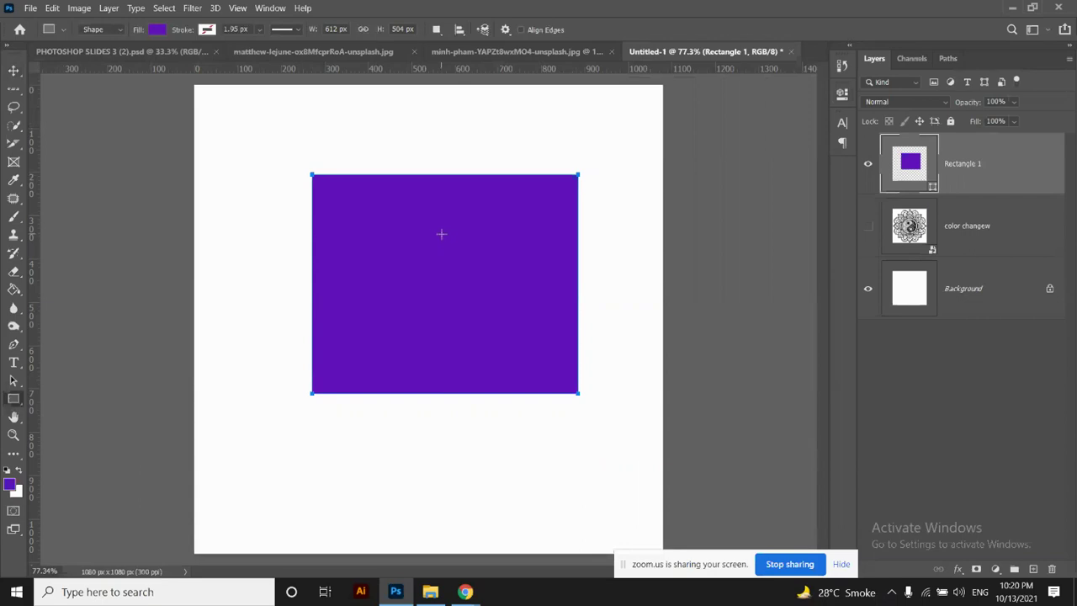
left_click(157, 30)
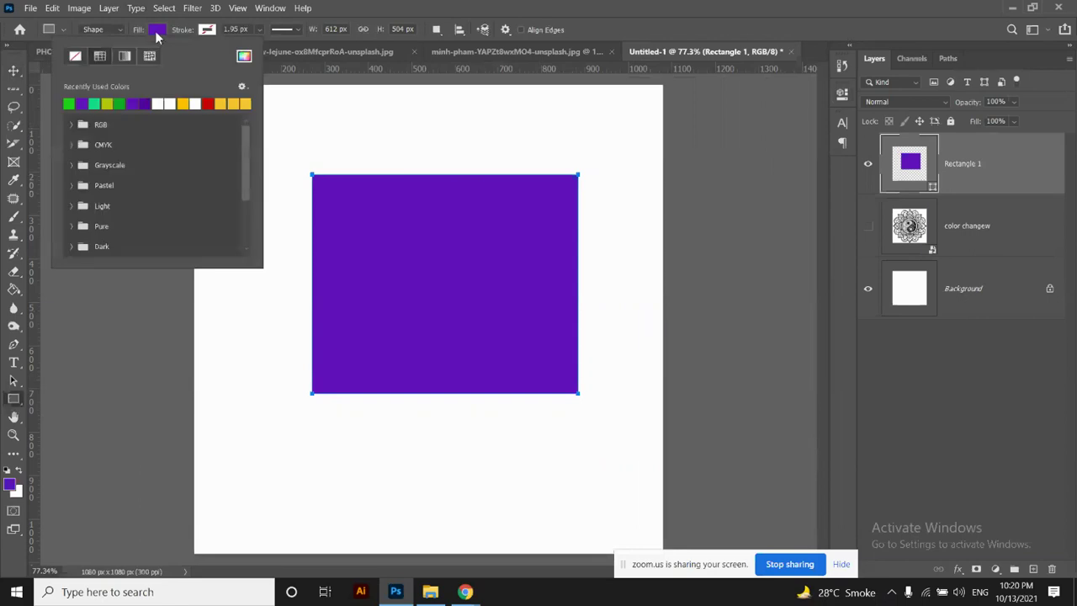
left_click(94, 102)
left_click(119, 102)
left_click(145, 102)
left_click(182, 102)
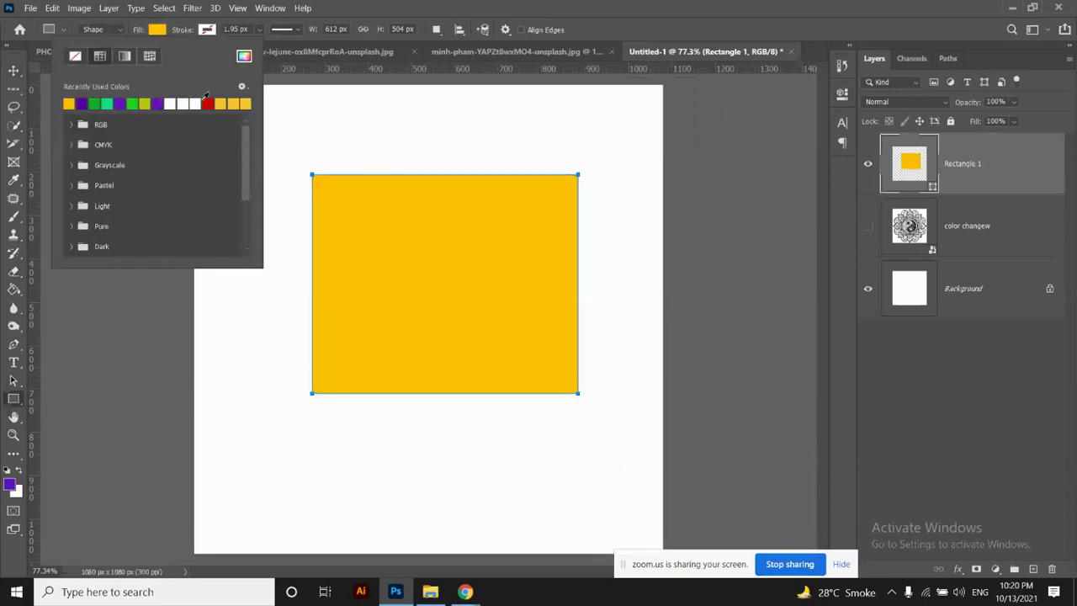
left_click(207, 102)
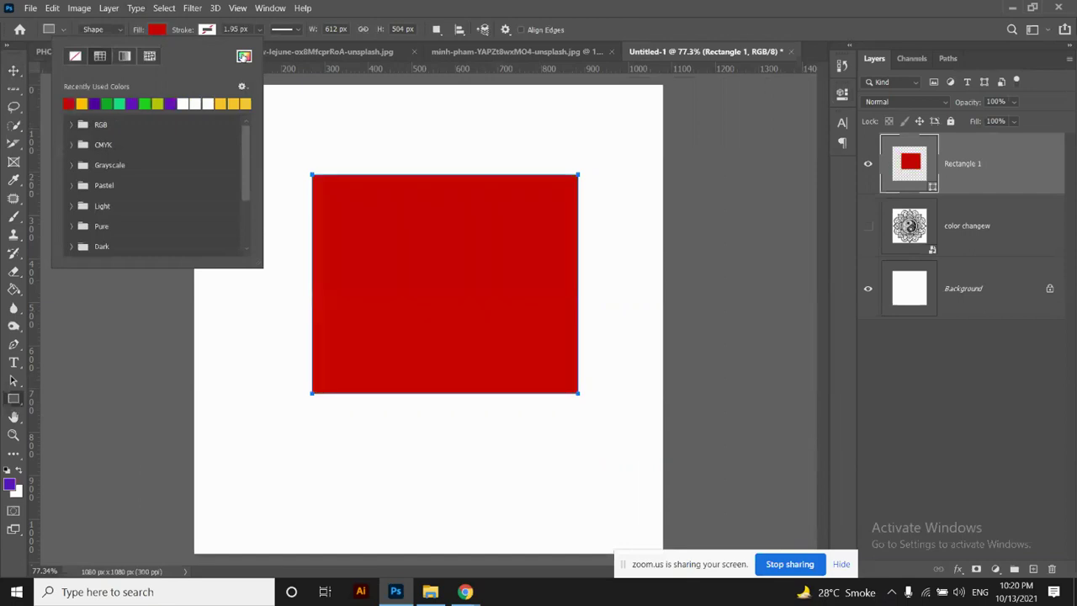
Set the rectangle's fill to a bright magenta custom colour in the colour picker
left_click(243, 56)
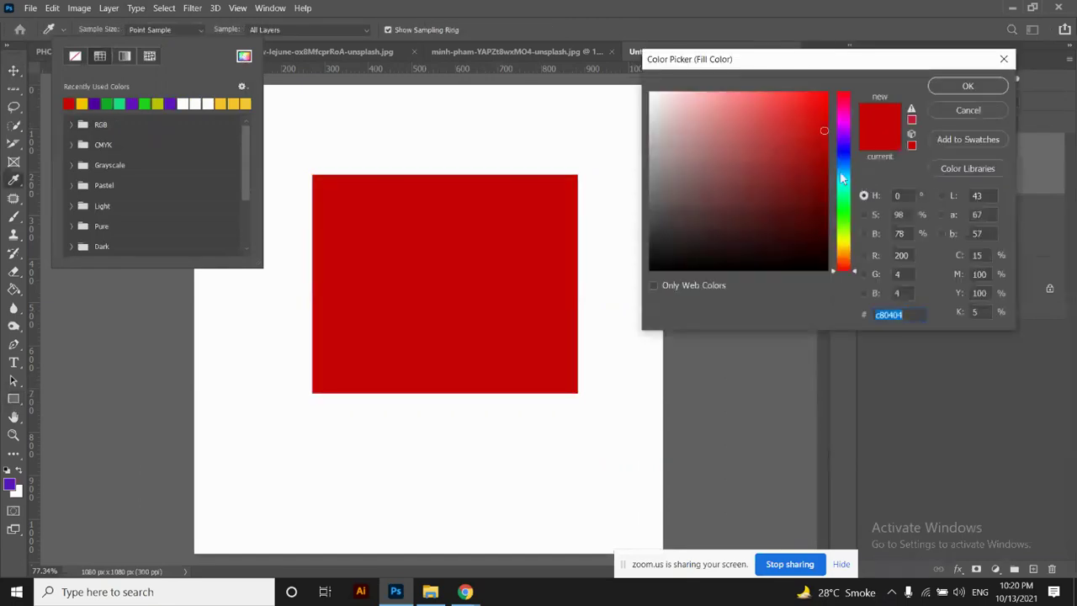
left_click(840, 160)
left_click_drag(840, 163, 839, 123)
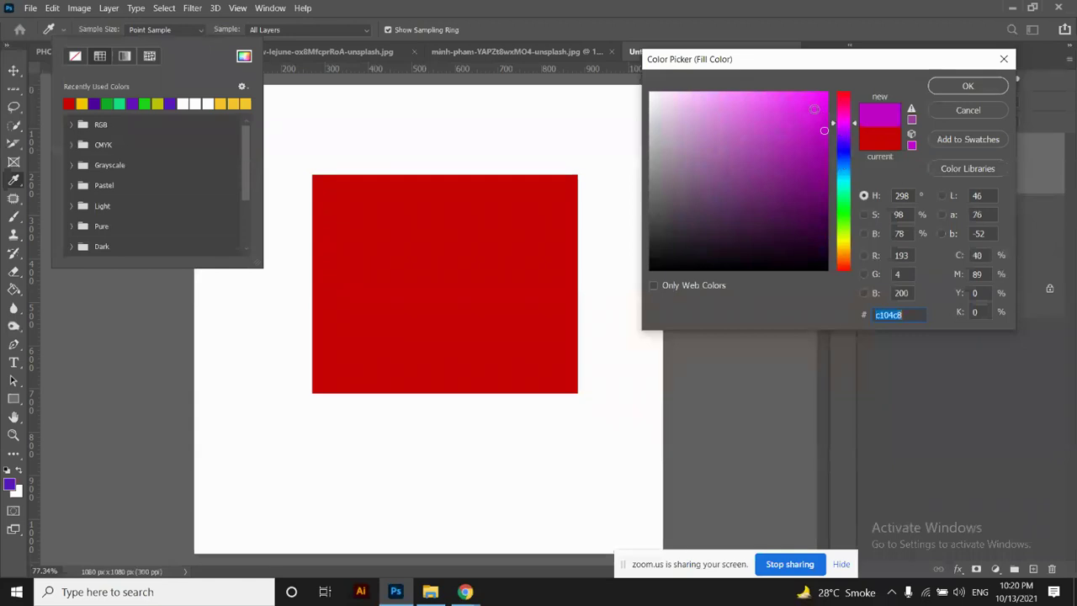
left_click(813, 109)
left_click(968, 86)
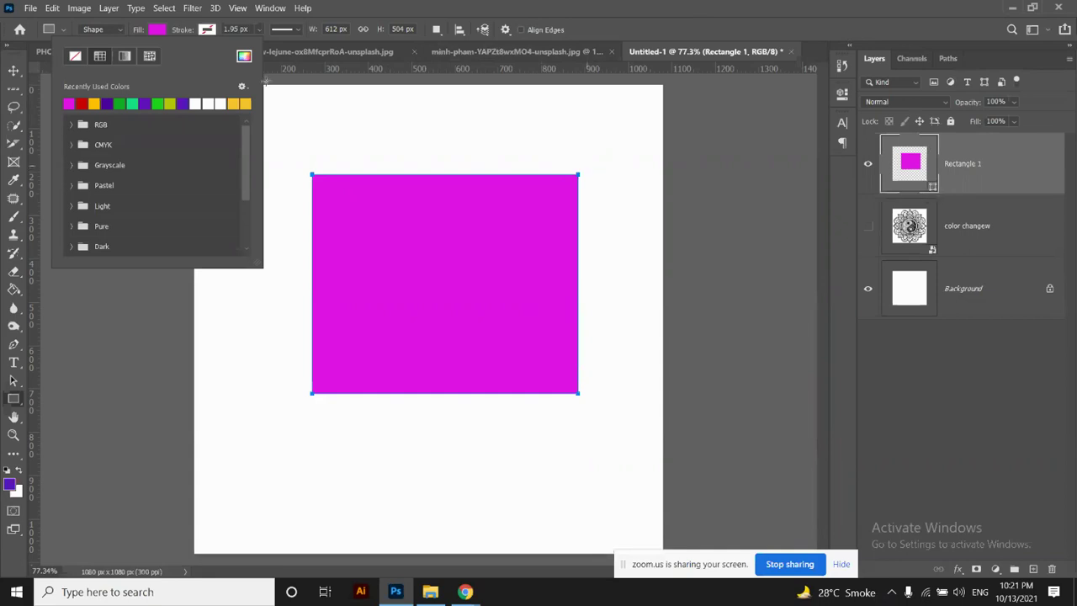
left_click(160, 30)
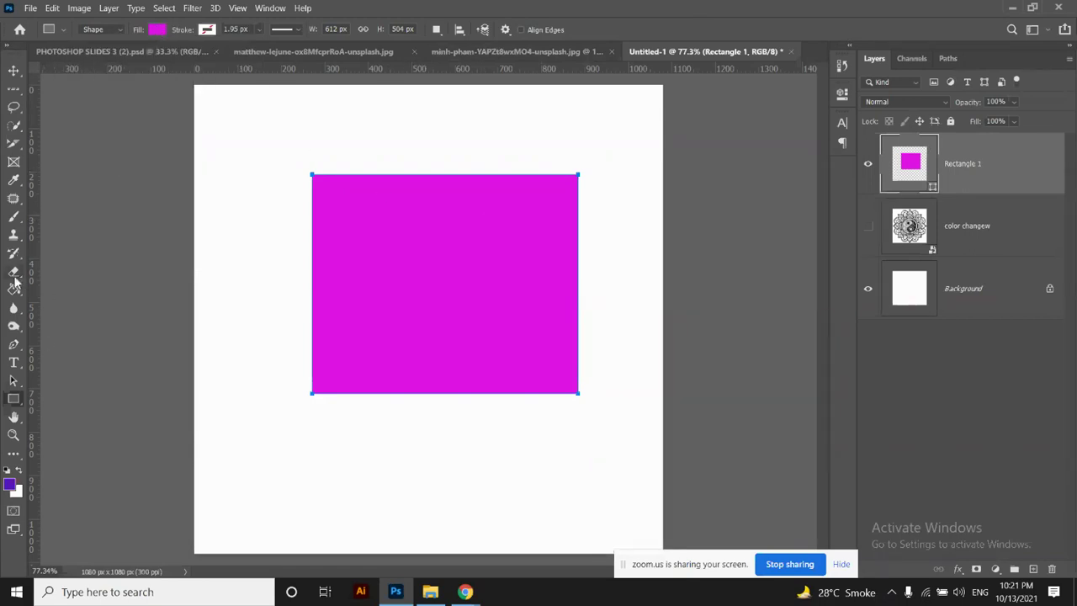
Rasterize the rectangle shape and erase a round hole in its middle with the 175 px Eraser
left_click(13, 273)
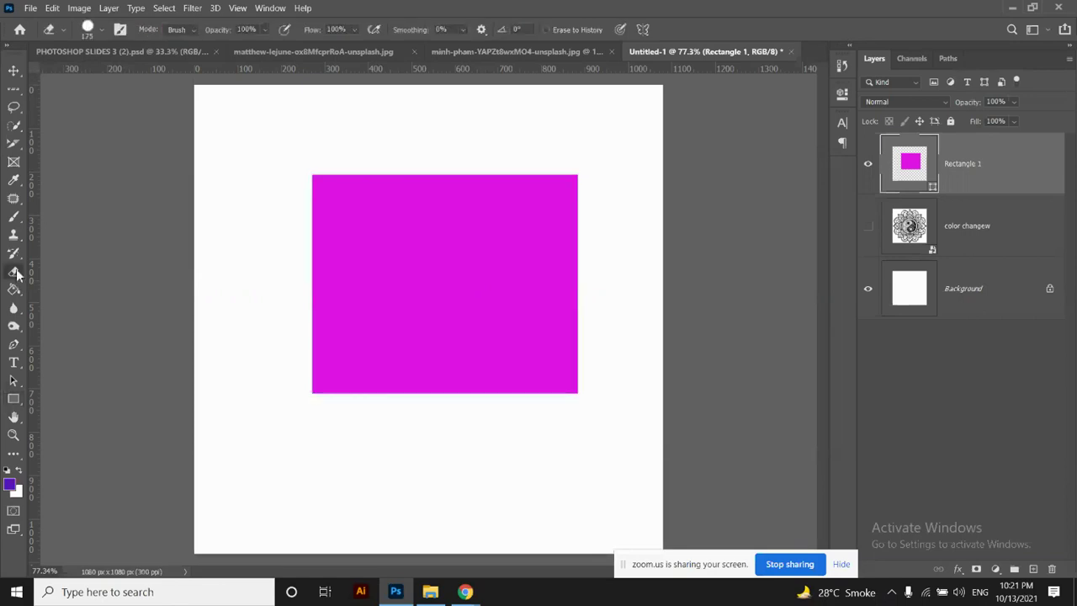
left_click(412, 248)
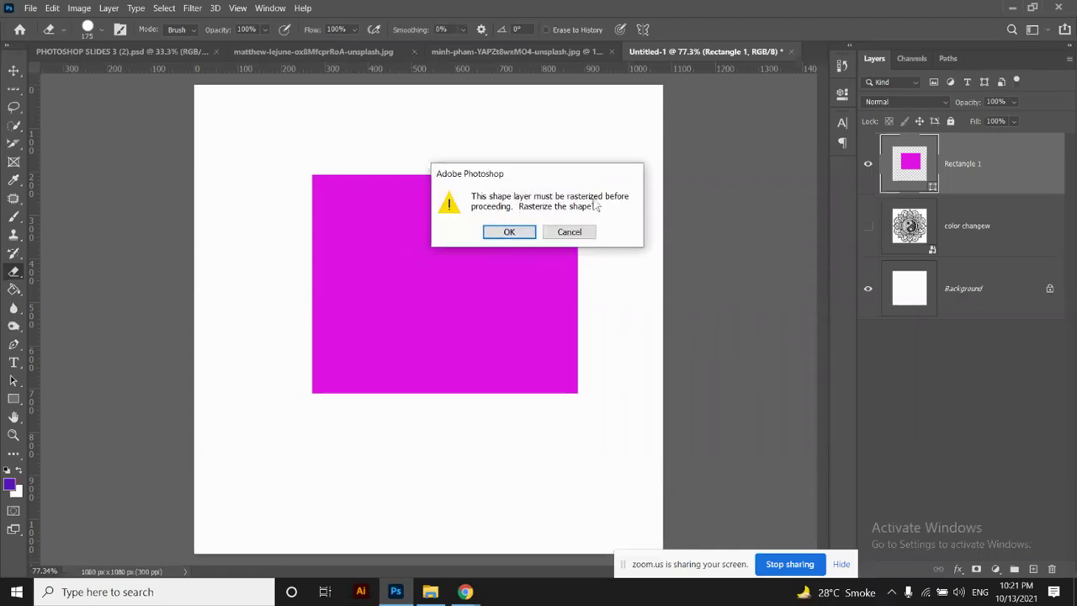
left_click(510, 236)
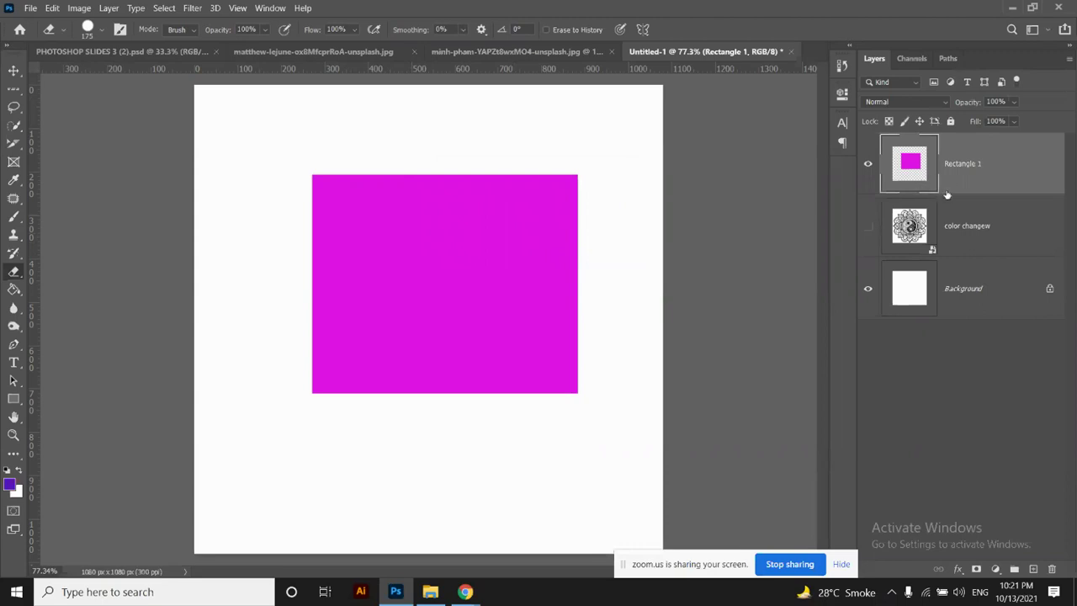
left_click(443, 272)
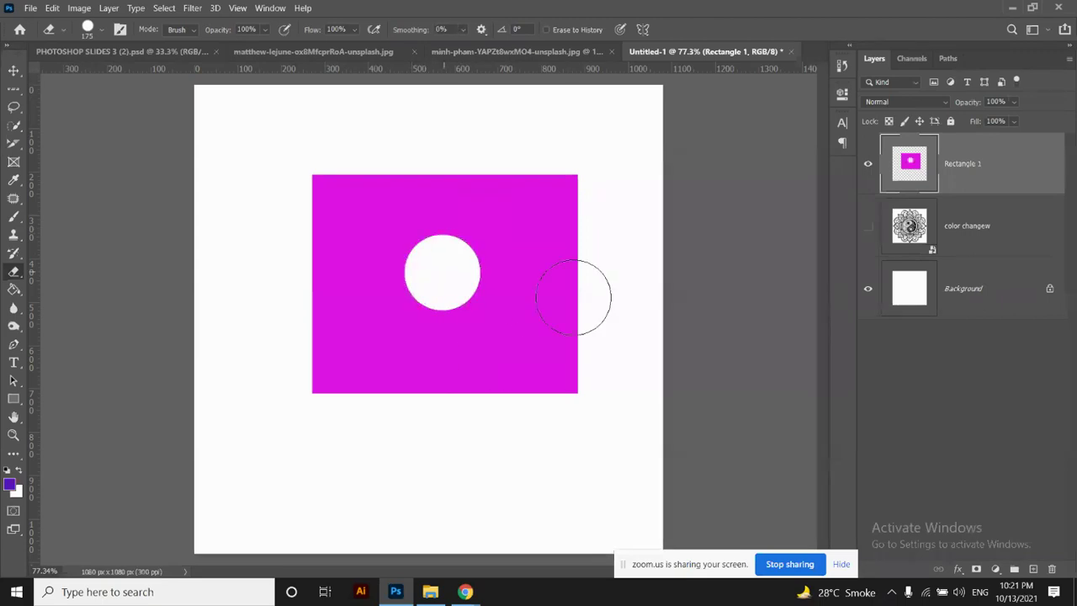
left_click(14, 70)
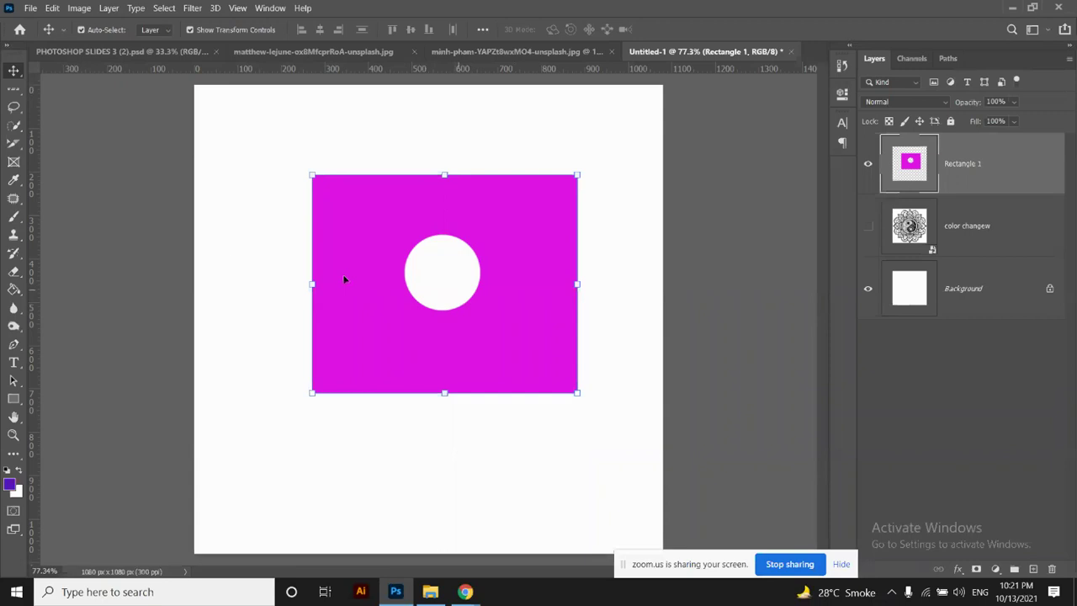
Try to recolour the rasterized rectangle through the Rectangle tool's fill, choosing a green swatch
left_click(13, 401)
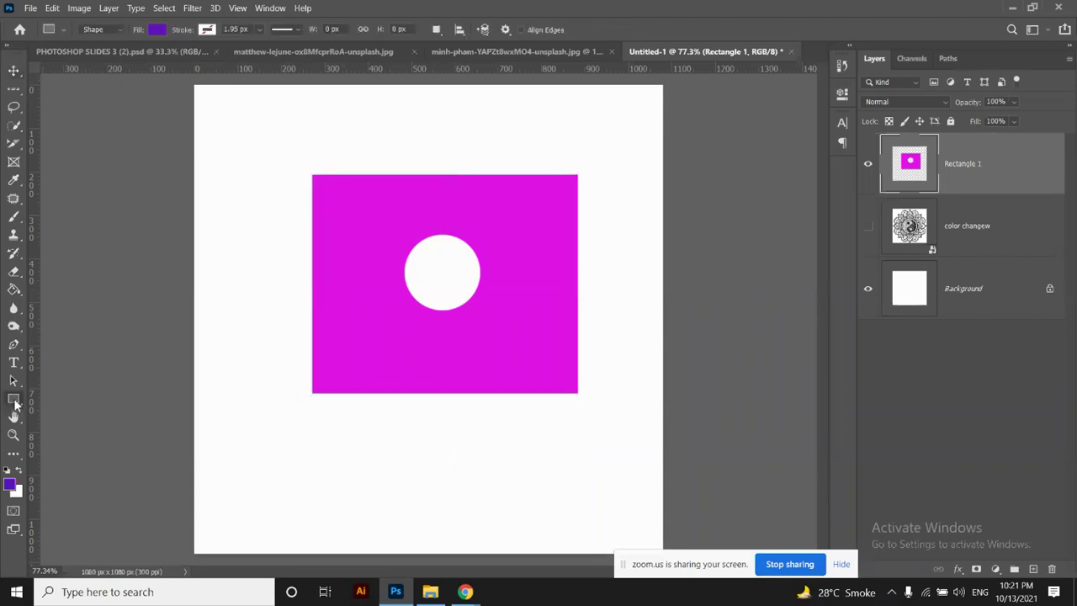
left_click(160, 31)
left_click(157, 103)
left_click(158, 103)
left_click(159, 103)
left_click(159, 102)
left_click(112, 102)
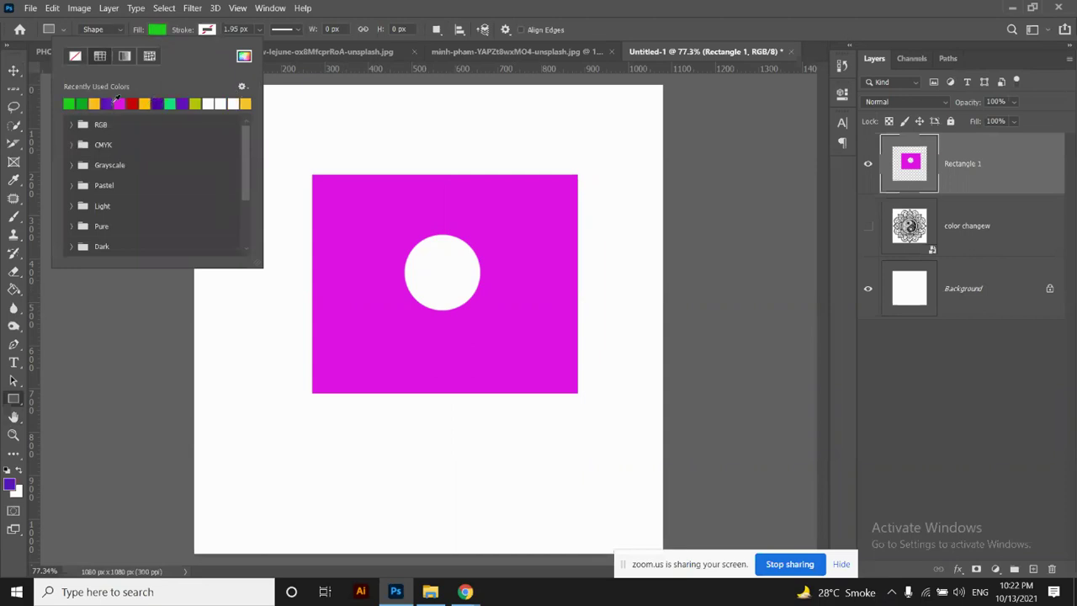
left_click(152, 31)
Try to recolour the rectangle through the foreground colour by choosing dark purple 522d7c, and cancel the colour choice
left_click(10, 484)
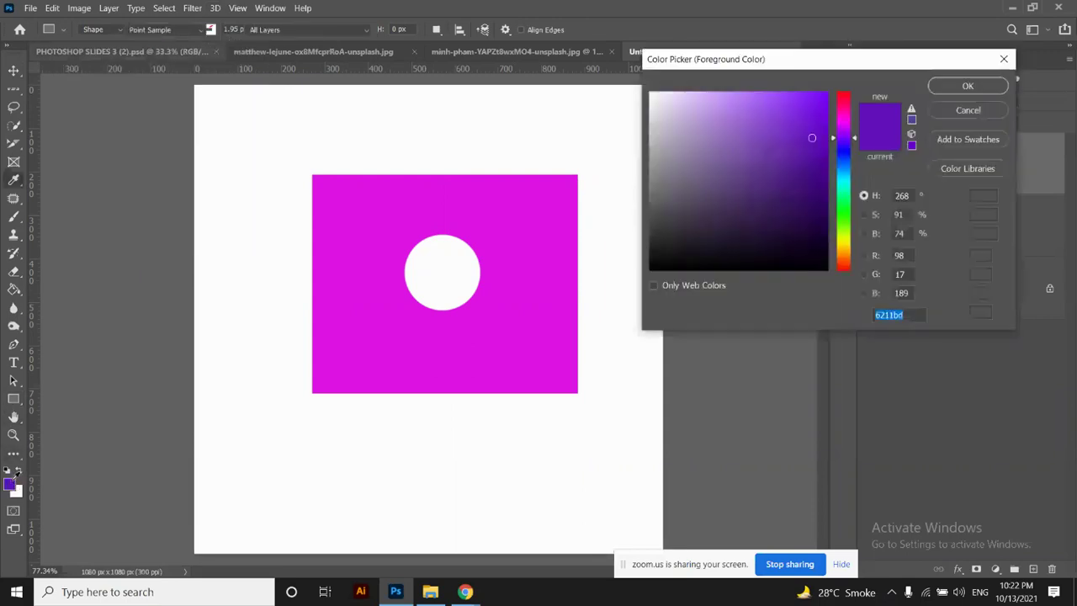
left_click(809, 114)
left_click(764, 182)
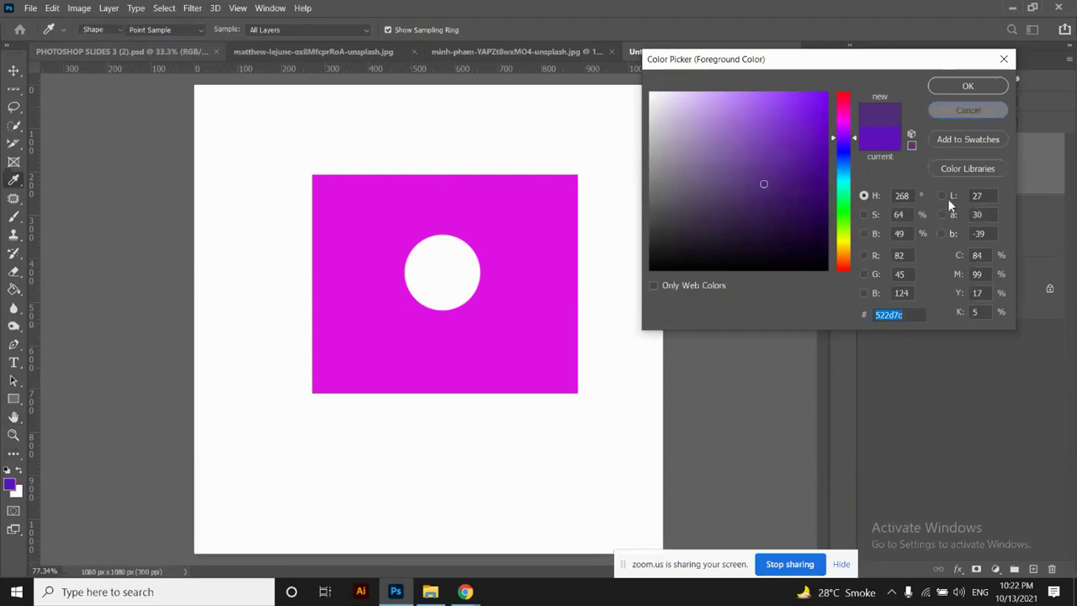
left_click(968, 110)
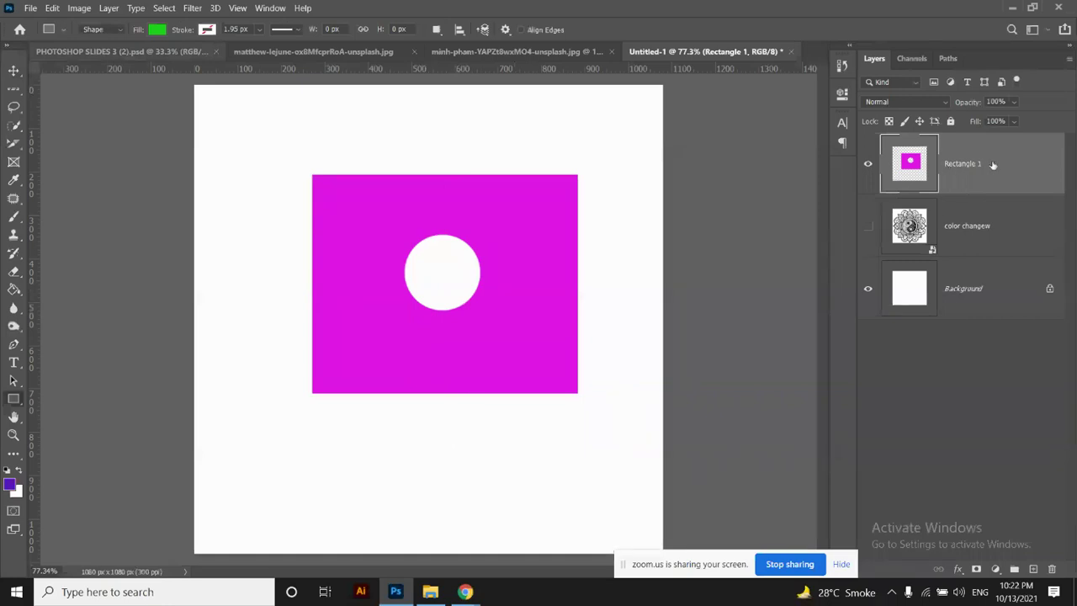
Add a Color Overlay effect to the Rectangle 1 layer and preview dark blue 150274 as the overlay colour
left_click(14, 73)
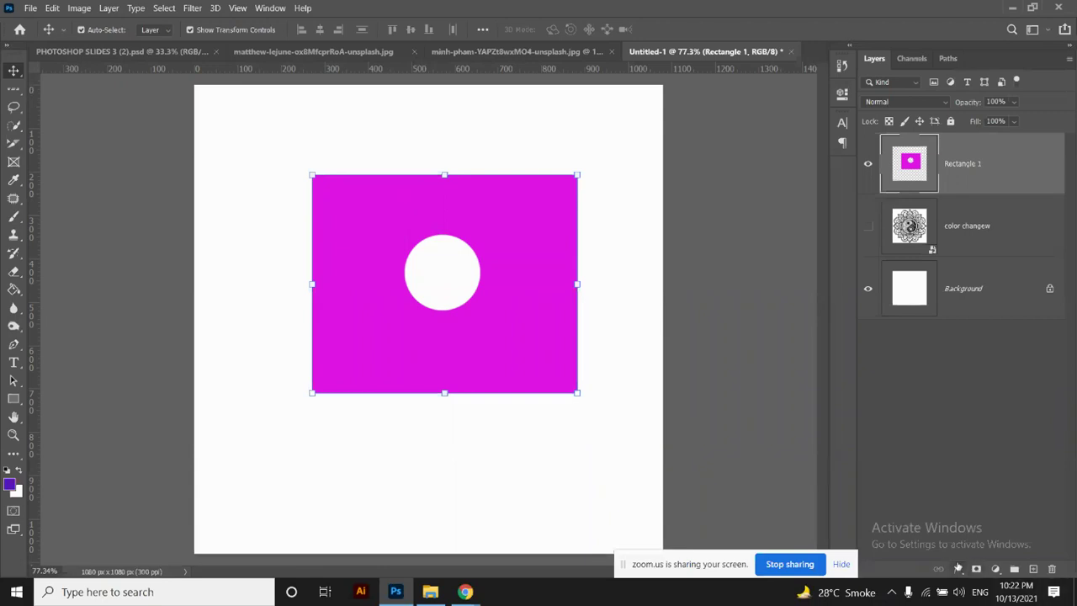
left_click(958, 569)
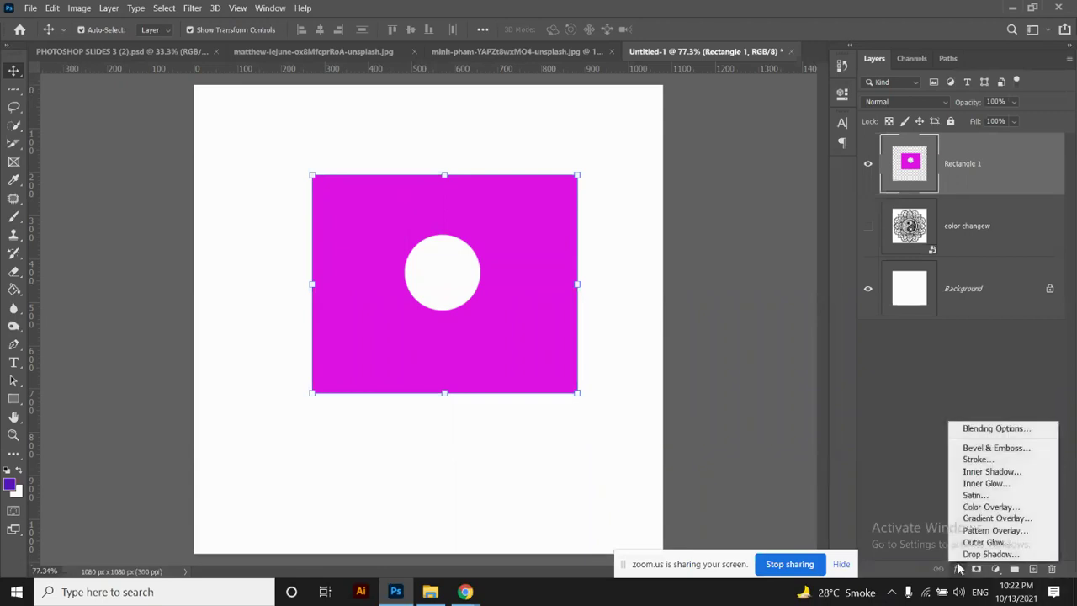
left_click(962, 170)
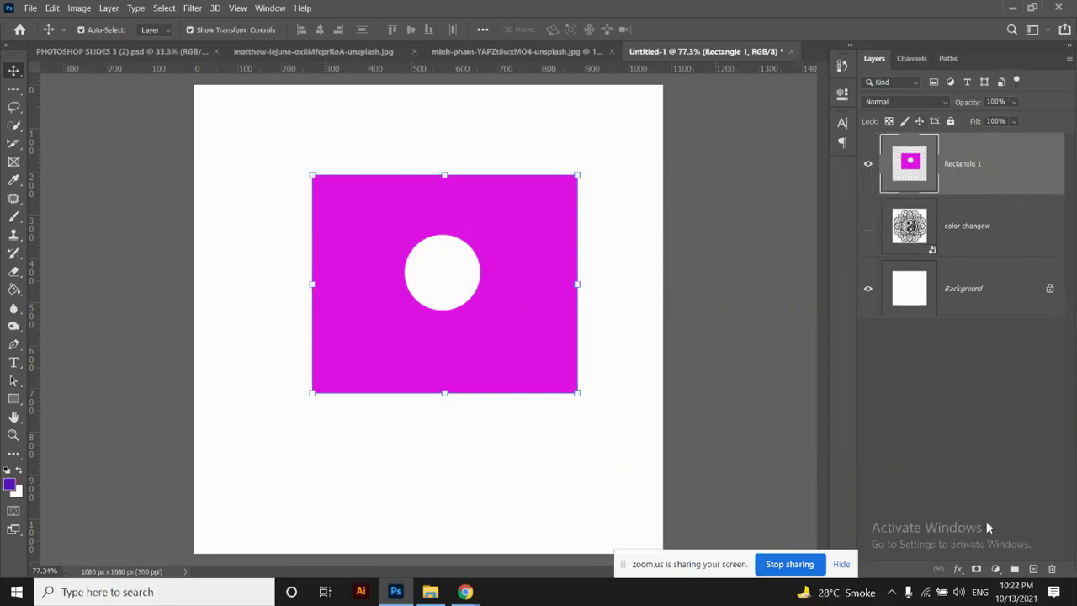
left_click(959, 570)
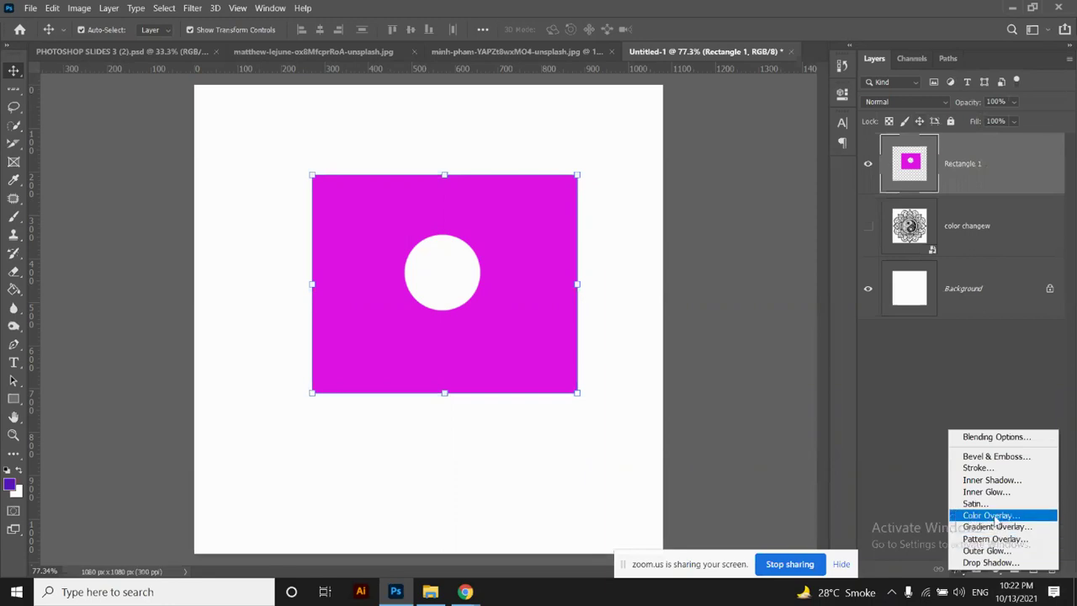
left_click(995, 517)
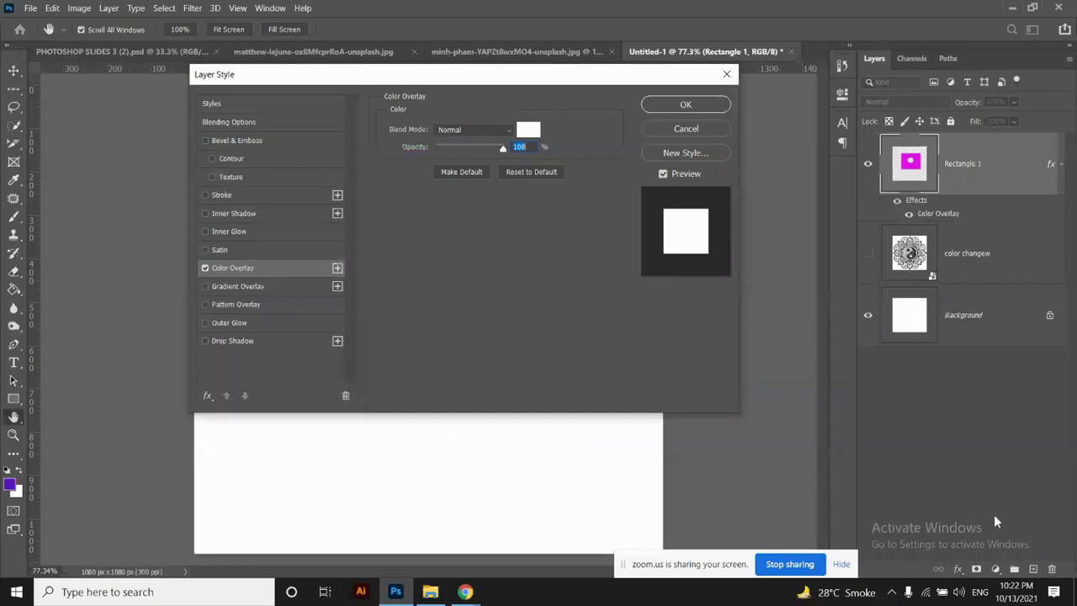
left_click_drag(440, 72, 839, 129)
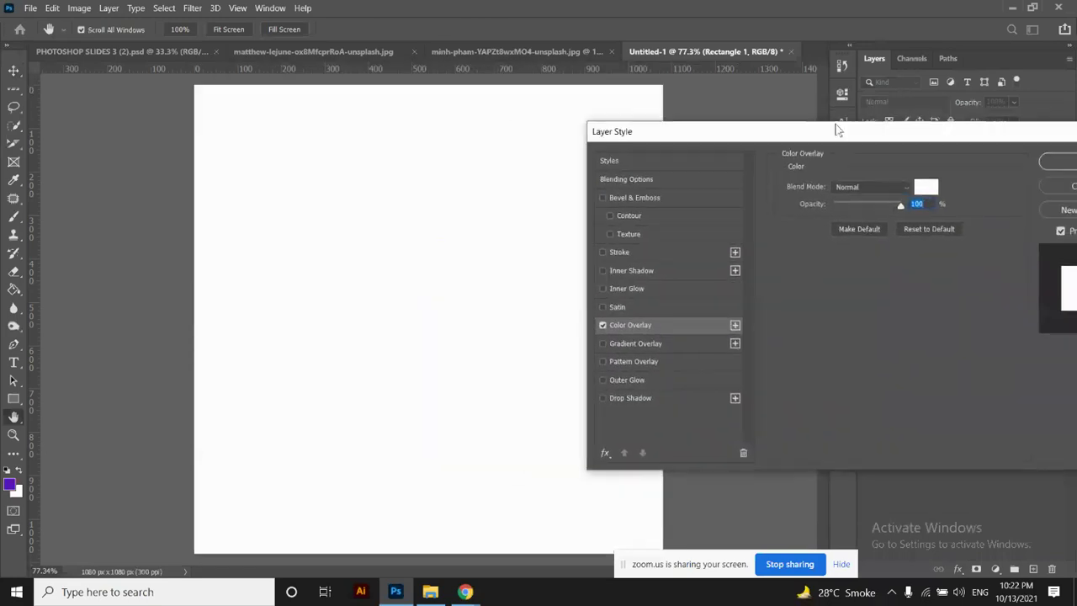
left_click(925, 193)
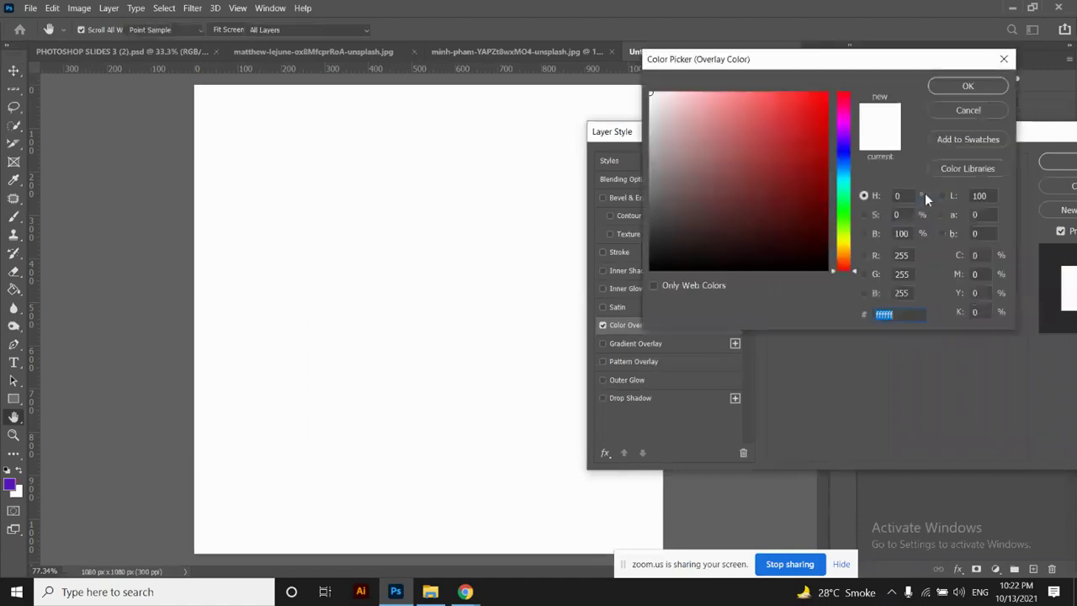
left_click_drag(794, 145, 842, 146)
left_click(825, 190)
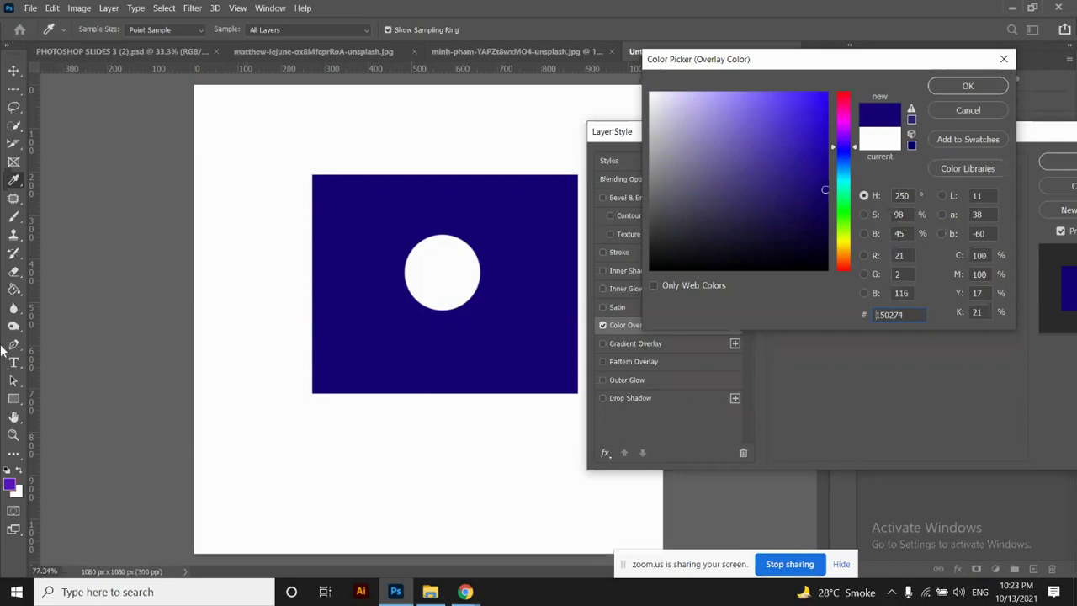
left_click_drag(856, 74, 933, 38)
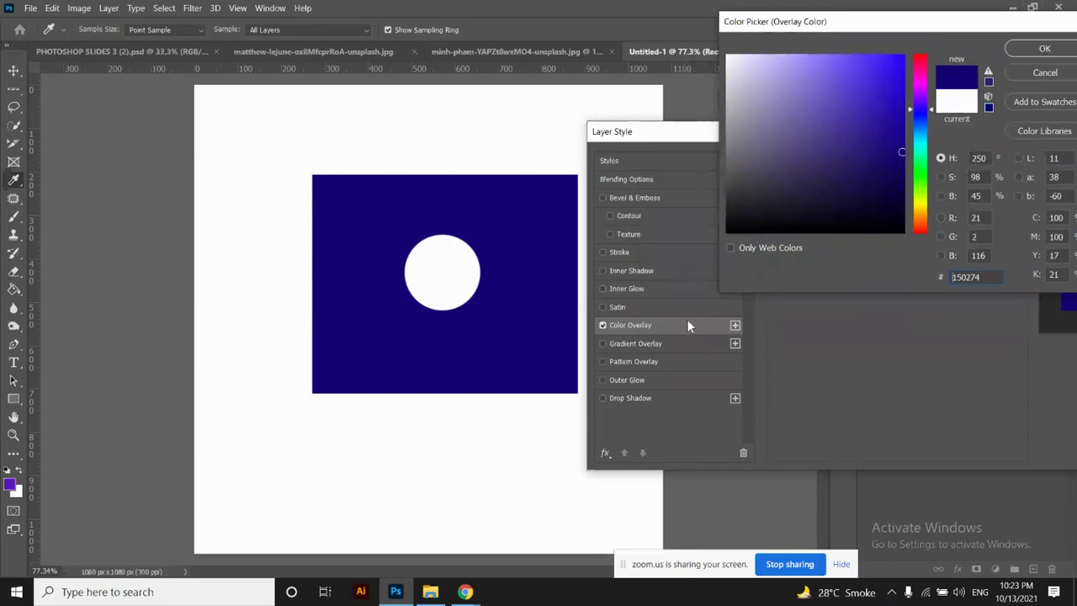
Set the rectangle's overlay colour to golden yellow e2a911 and apply the layer style
left_click(894, 85)
left_click(924, 158)
left_click_drag(925, 179, 925, 211)
mouse_move(887, 163)
left_mouse_down()
mouse_move(903, 94)
mouse_move(892, 74)
left_mouse_up()
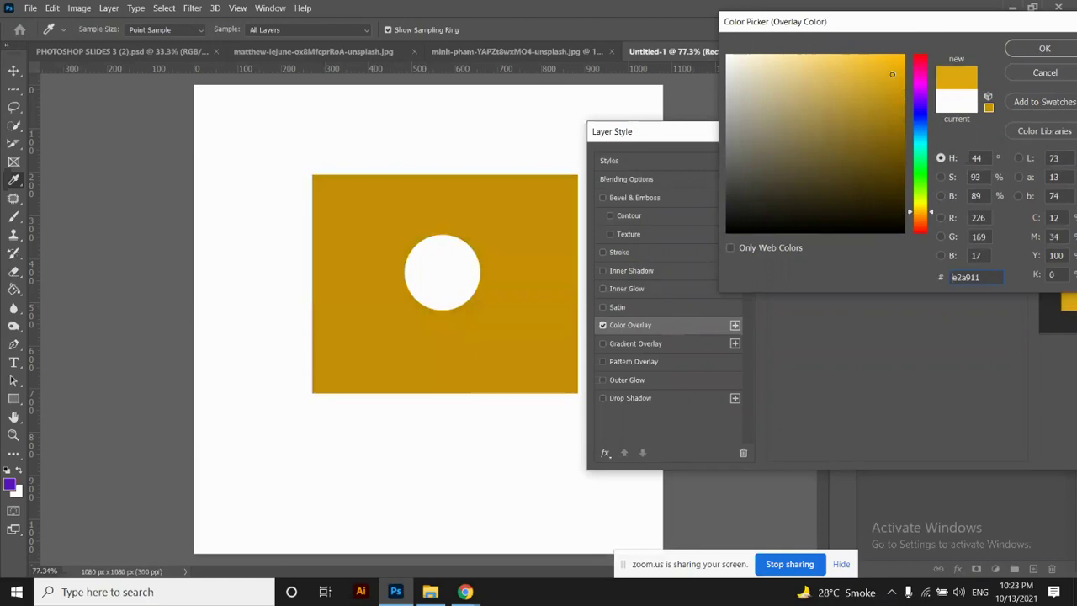
left_click(1042, 49)
left_click_drag(941, 139, 767, 105)
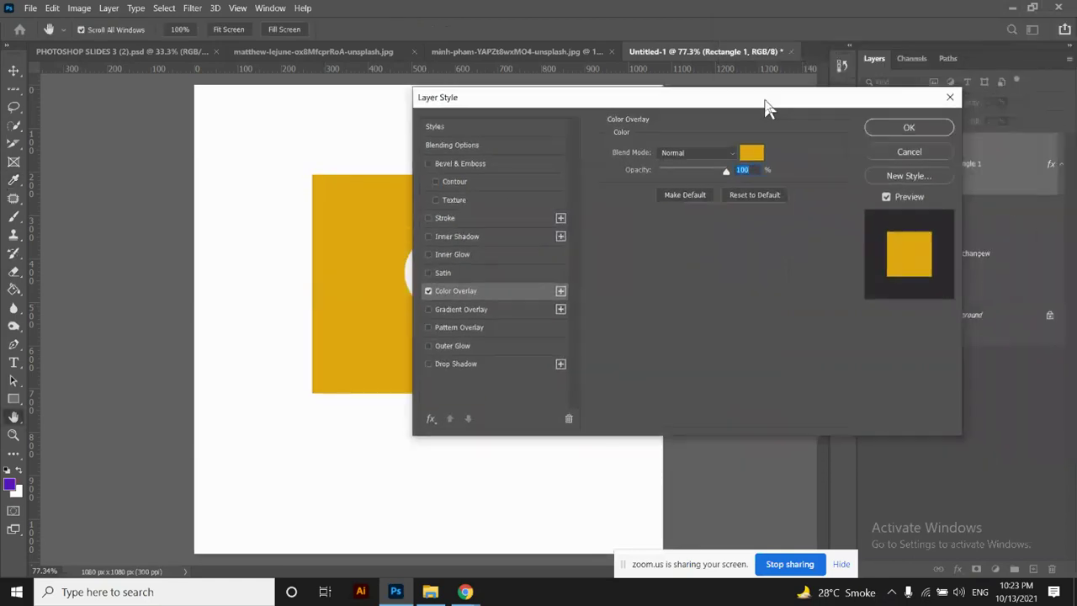
left_click(907, 129)
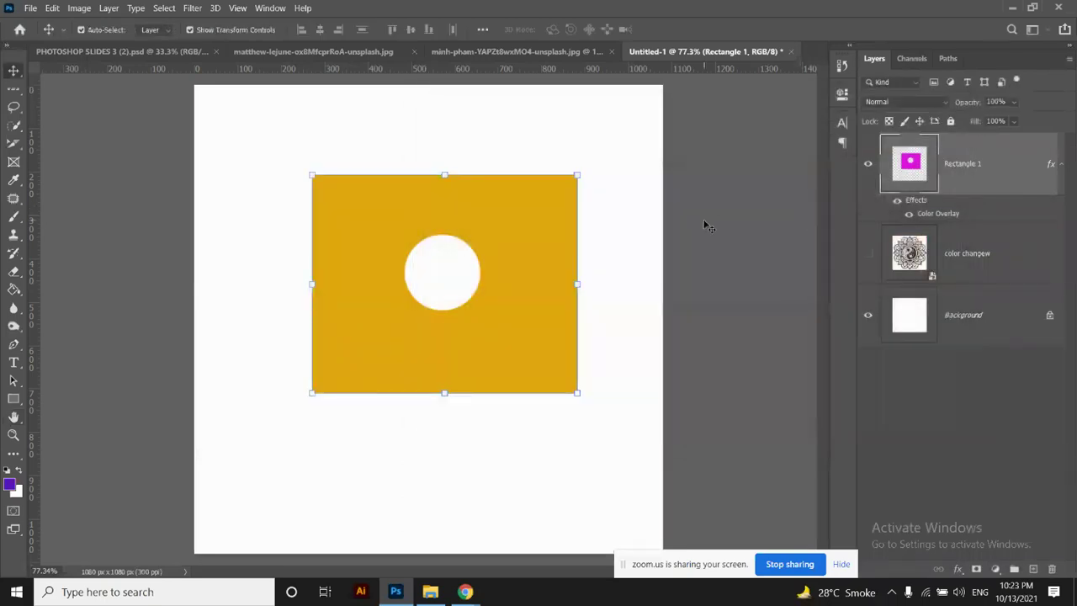
Undo the Color Overlay, the erased hole and the rasterizing of the rectangle
key("ctrl+z")
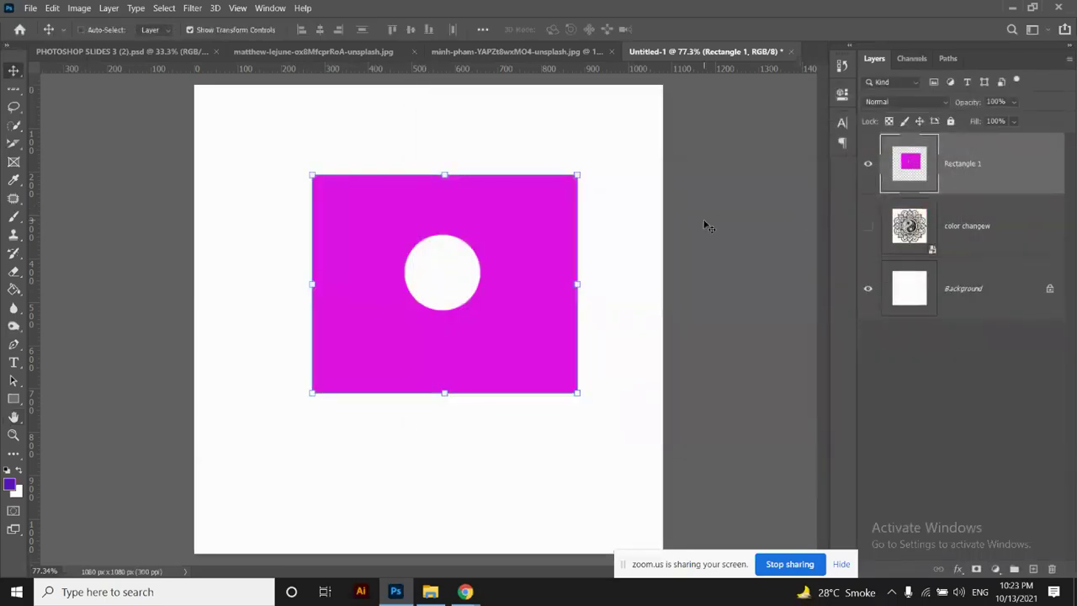
key("ctrl+z")
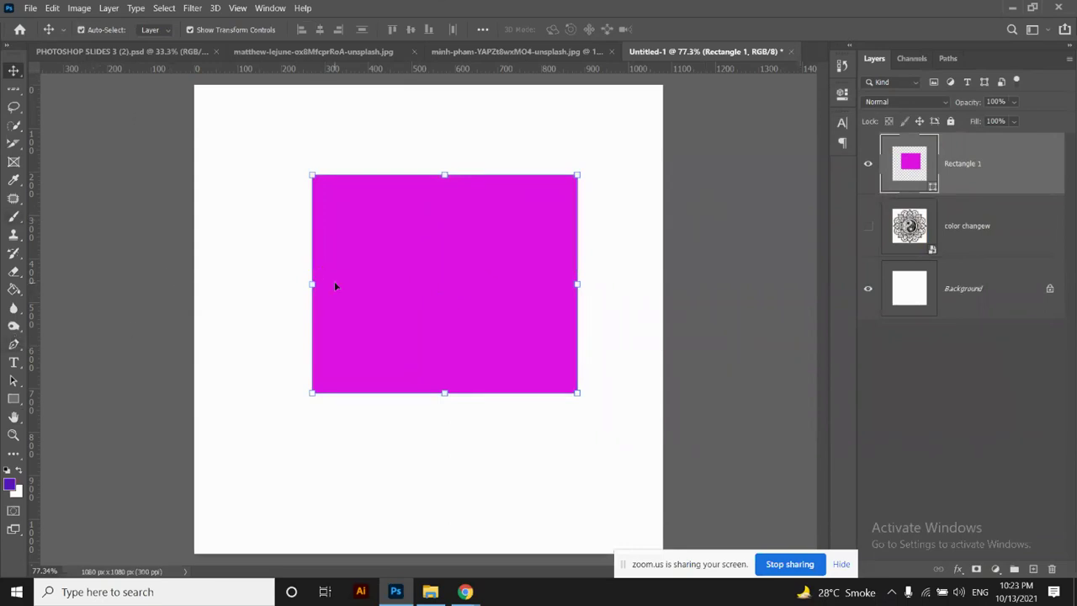
Change the rectangle shape's fill to golden yellow after previewing several recently used colours
left_click(13, 400)
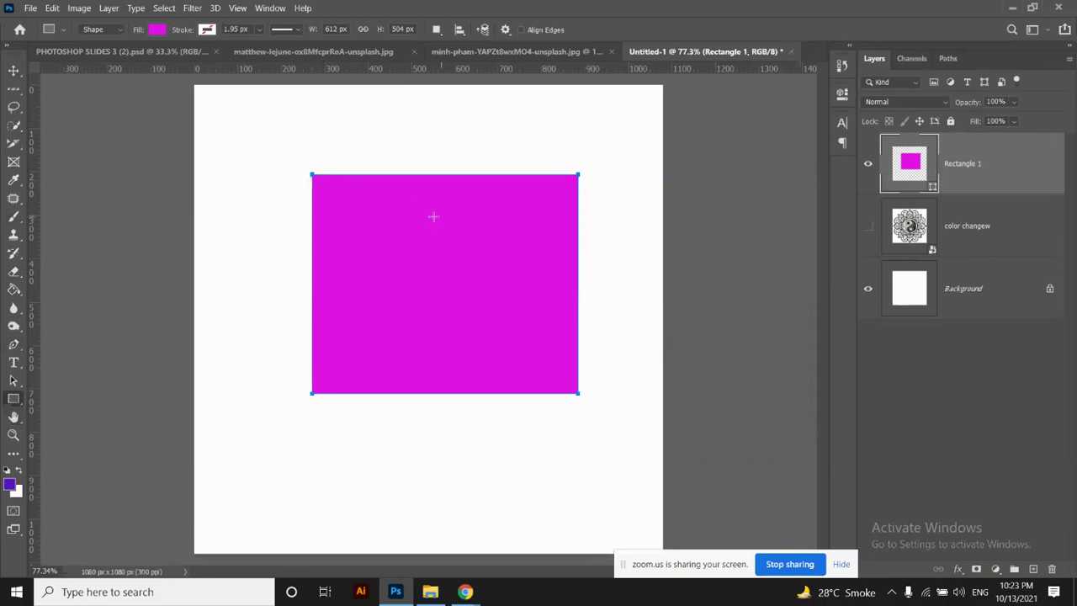
left_click(156, 29)
left_click(107, 102)
left_click(146, 103)
left_click(183, 102)
left_click(221, 103)
left_click(170, 102)
left_click(132, 103)
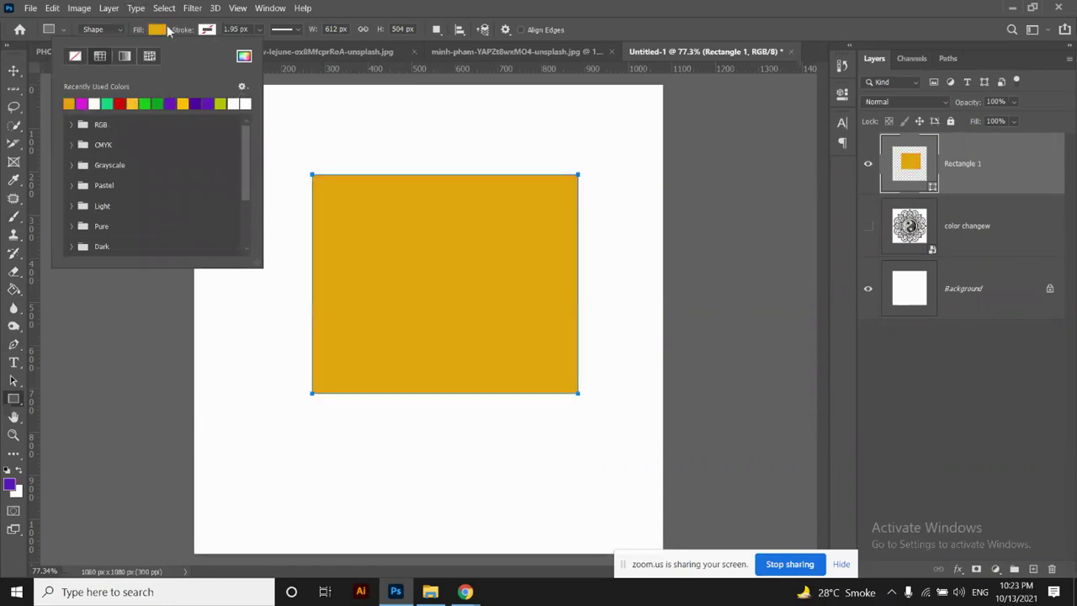
left_click(160, 32)
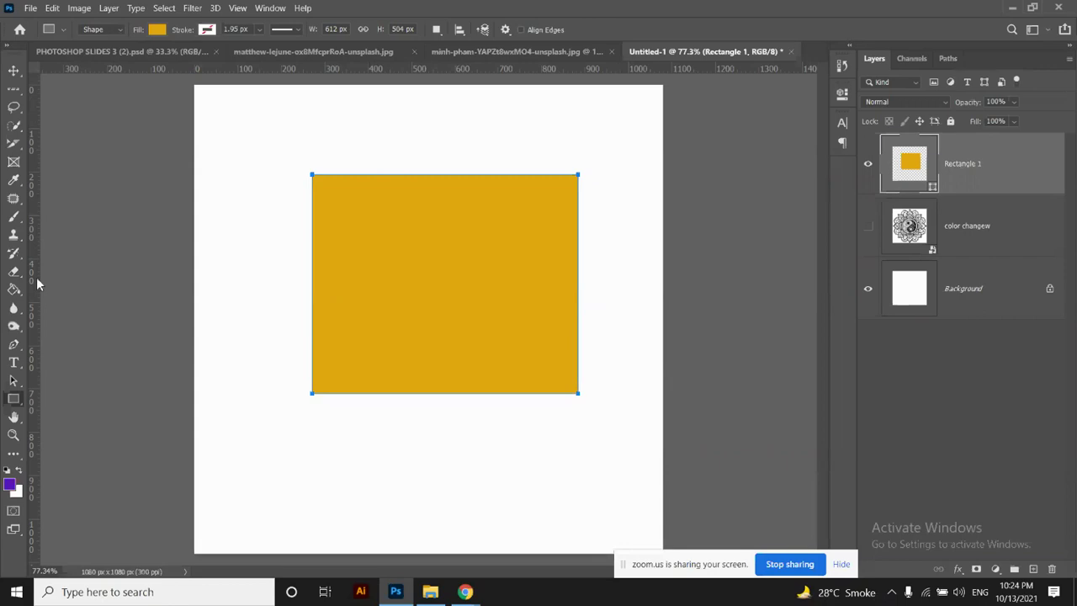
Use the Eraser on the golden yellow rectangle and accept rasterizing its shape layer
left_click(14, 273)
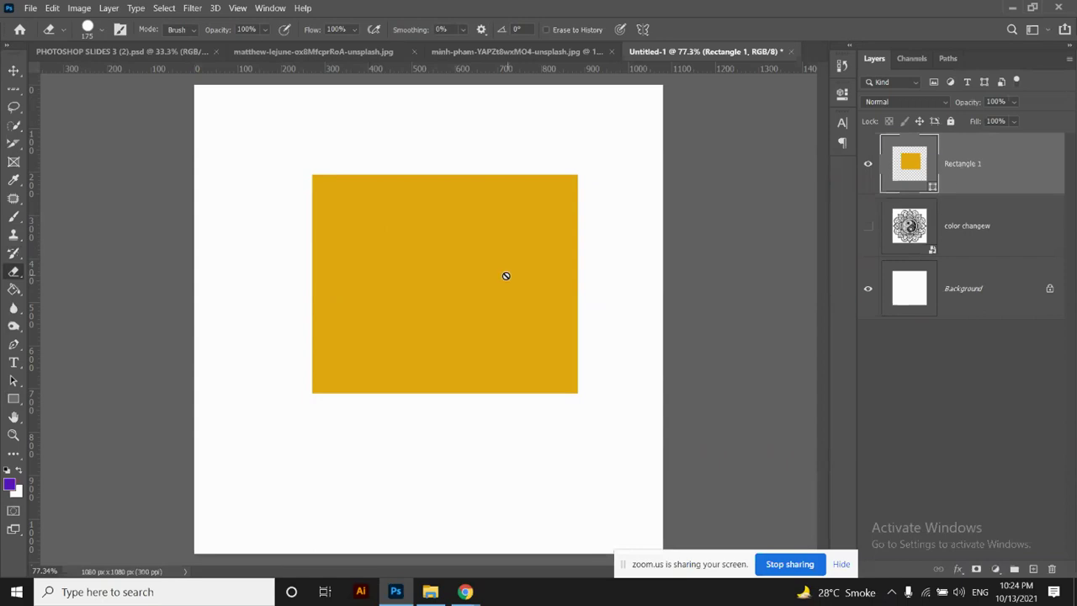
left_click(419, 247)
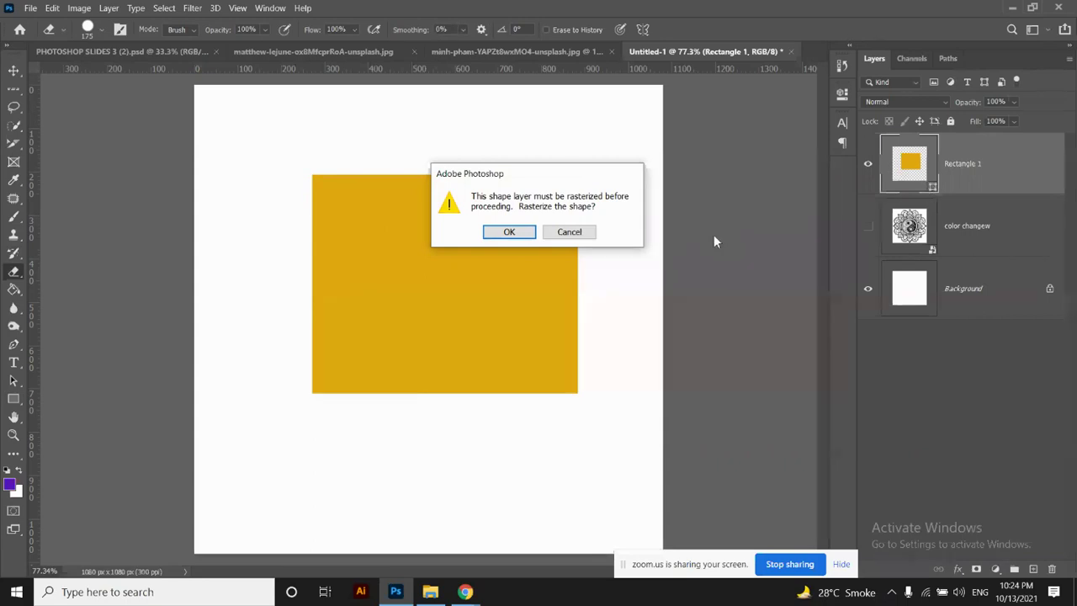
left_click(515, 235)
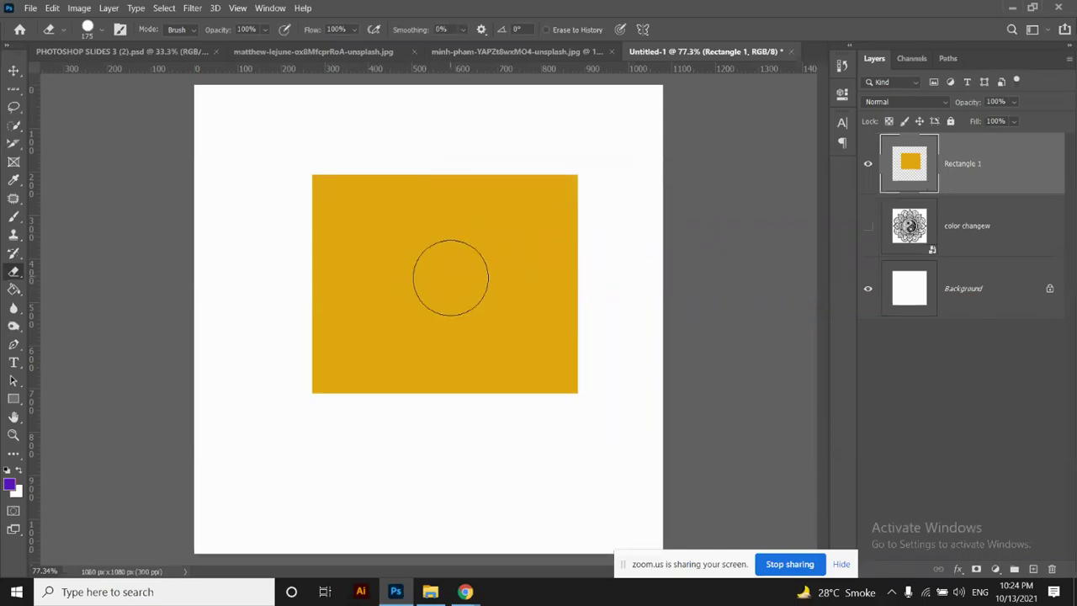
Erase the rectangle's four corners and a round hole at its centre with the 175 px eraser
left_click(326, 200)
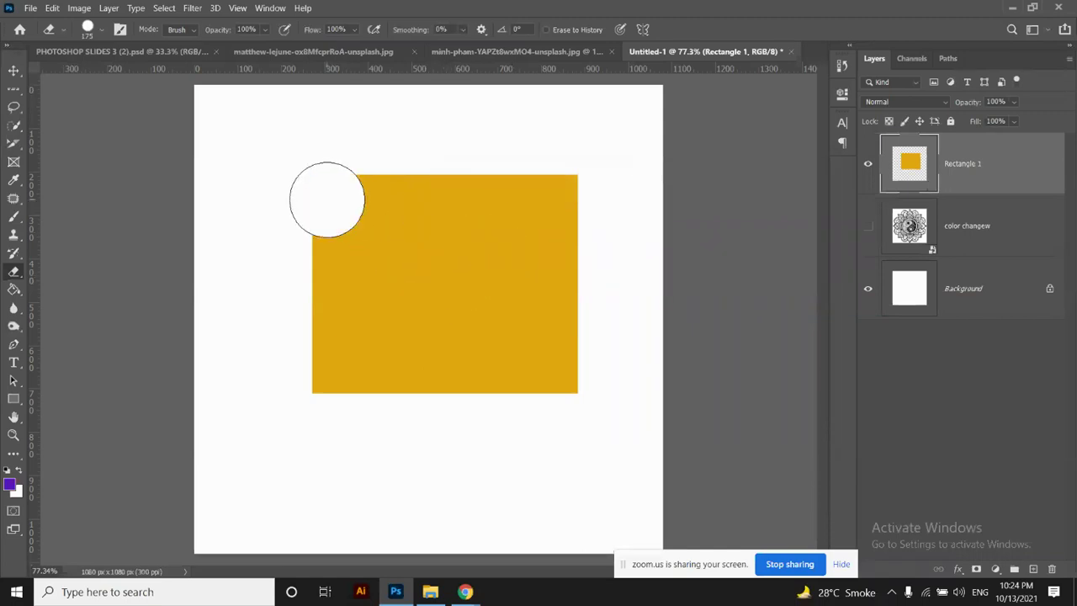
left_click(561, 192)
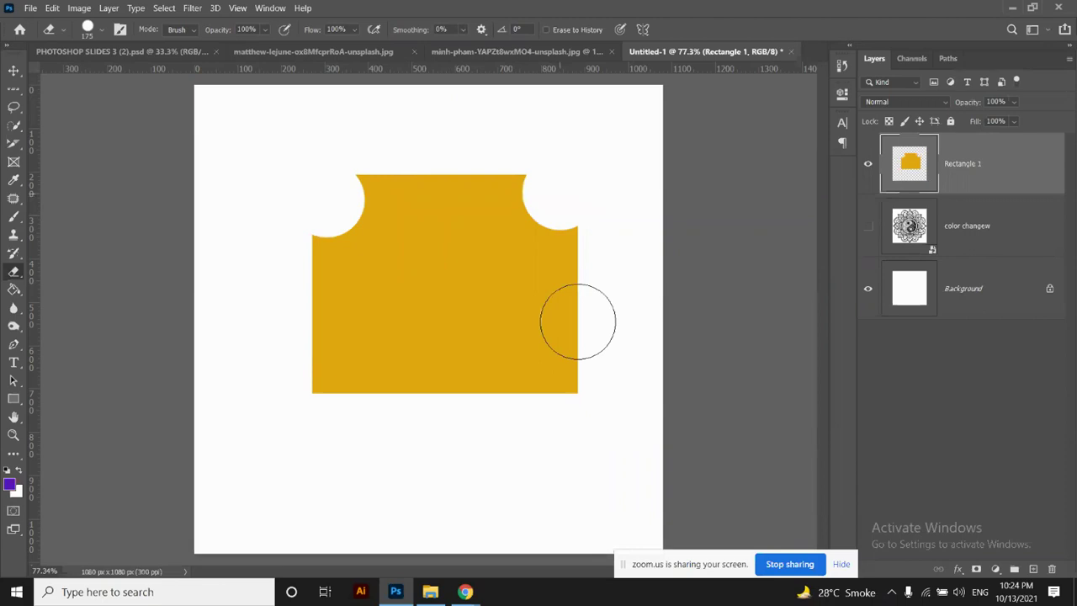
left_click(570, 377)
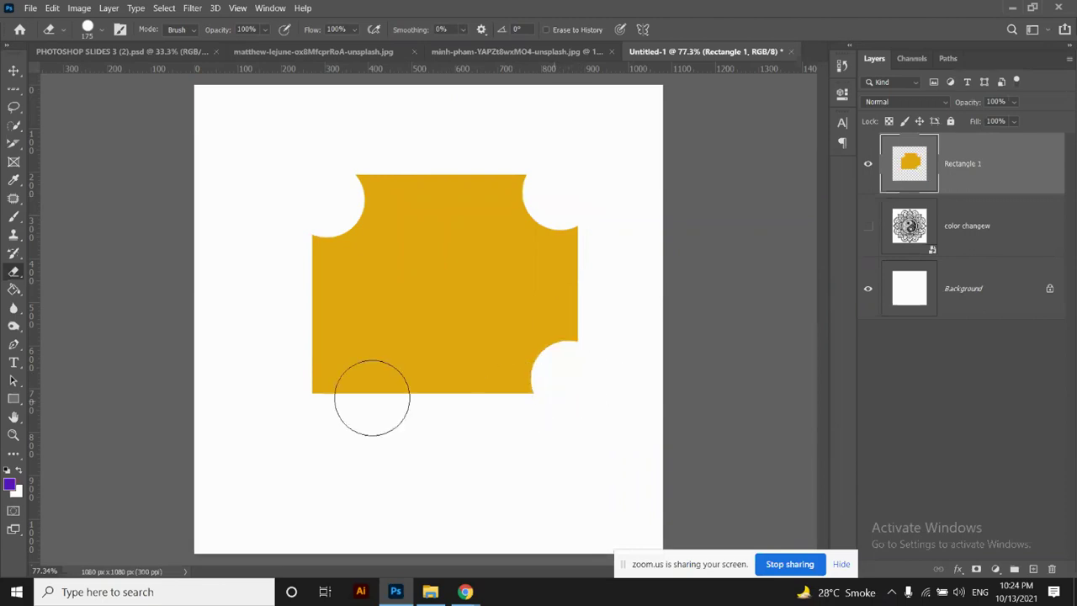
left_click(325, 380)
left_click(448, 298)
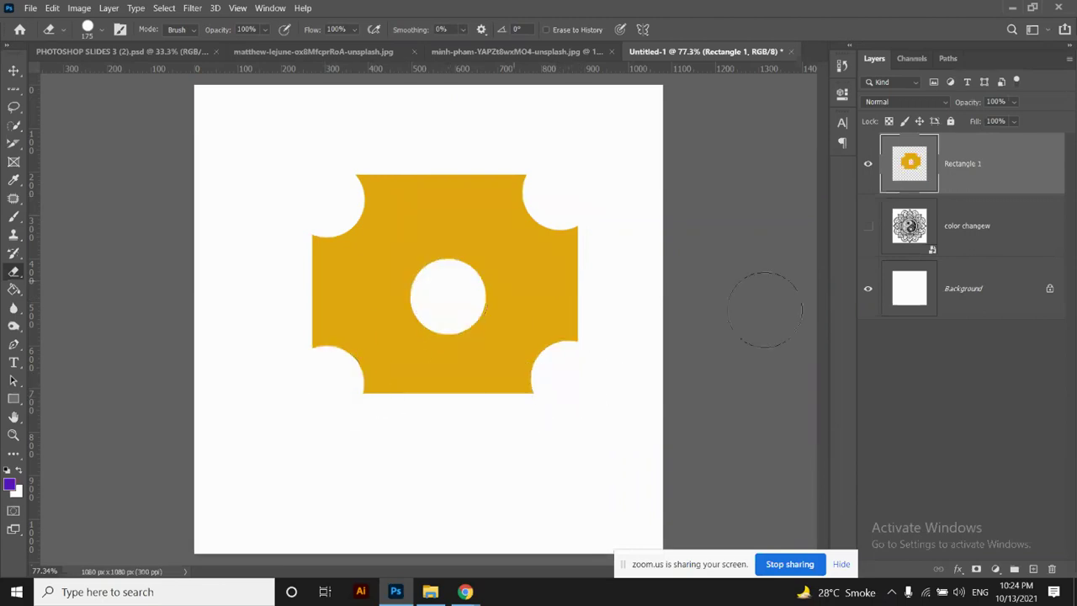
Reduce the eraser size to 80 px and erase five small round holes around the central hole
key("bracketleft")
key("bracketleft")
key("bracketleft")
key("bracketleft")
key("bracketleft")
left_click(492, 223)
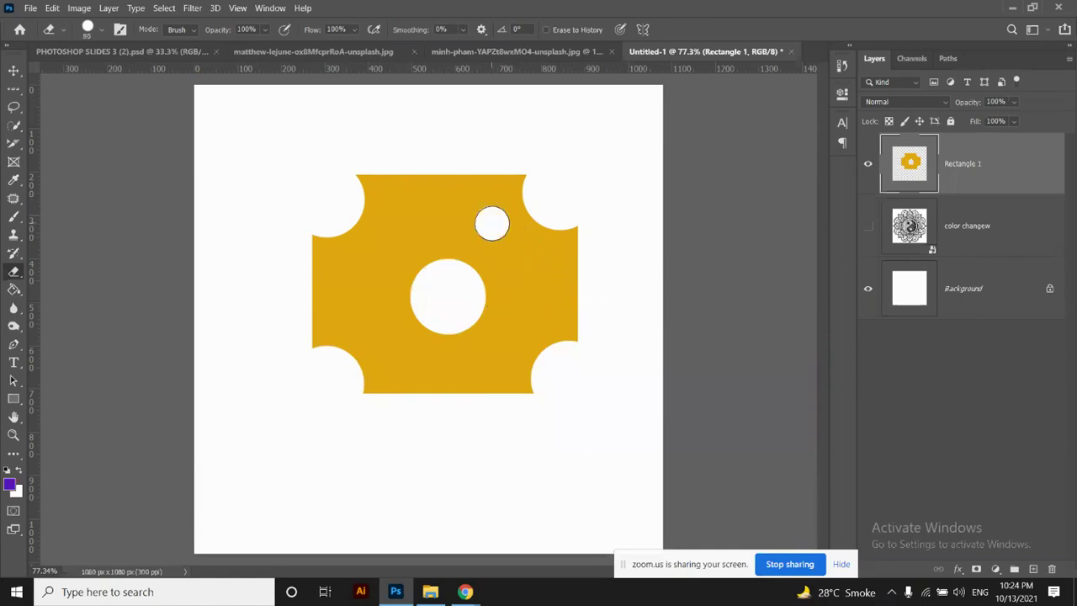
left_click(363, 286)
left_click(408, 365)
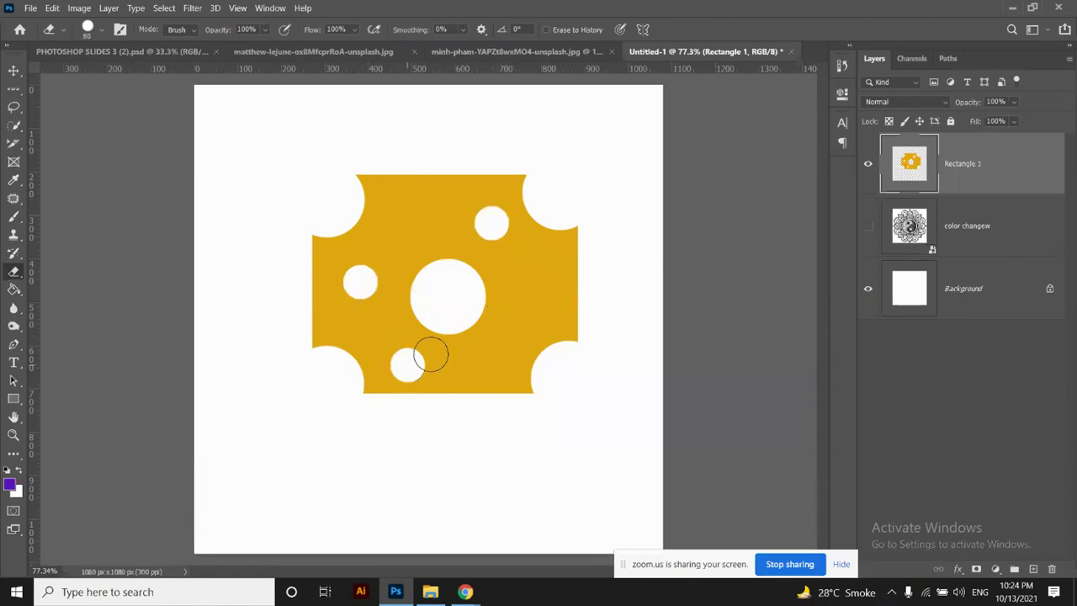
left_click(541, 309)
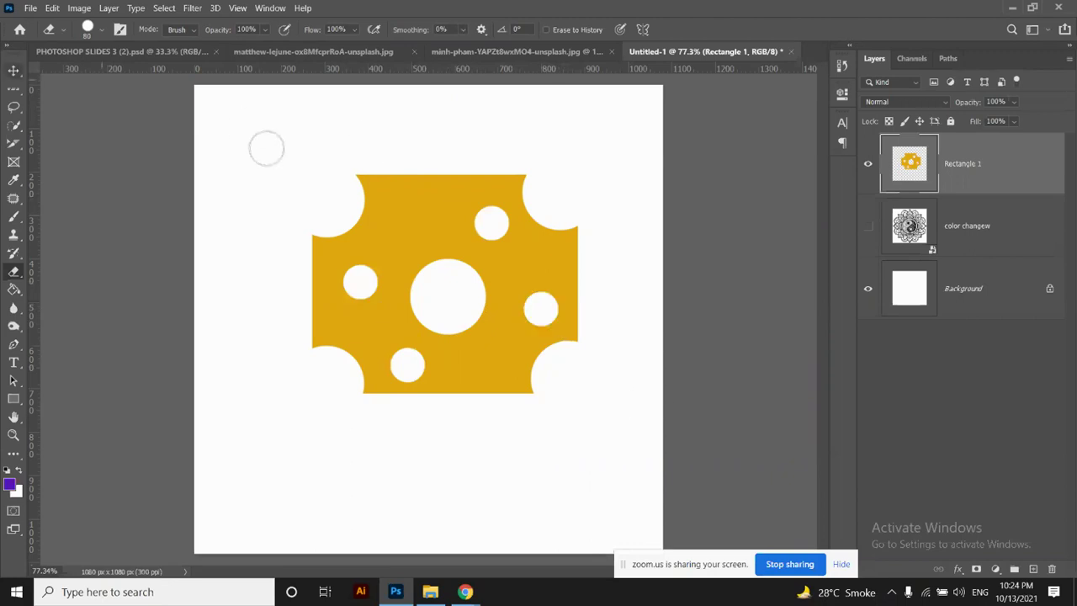
left_click(406, 208)
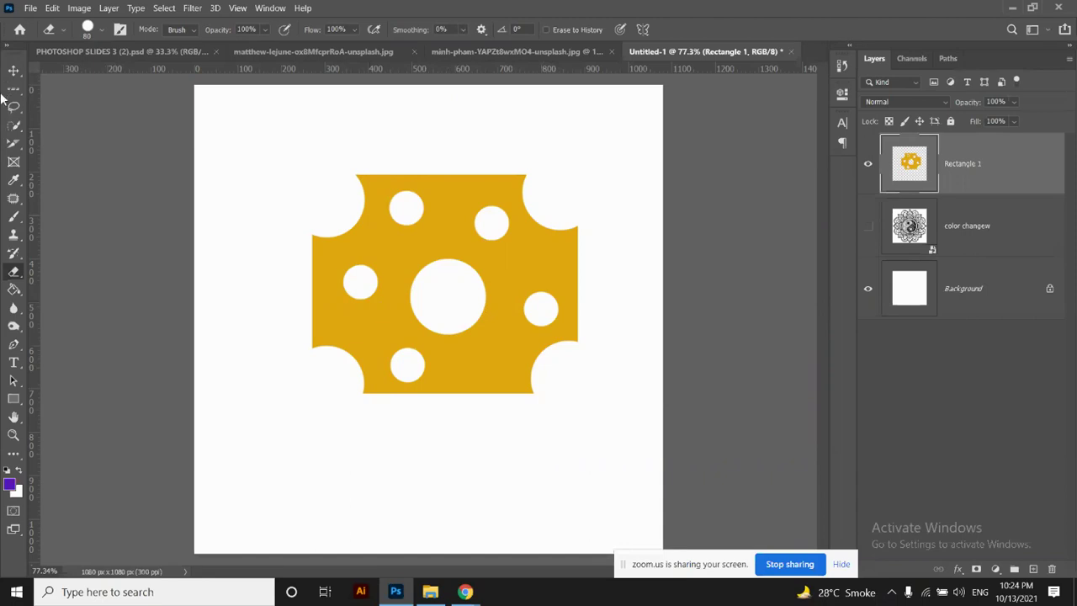
Undo the last small hole, enlarge the eraser to 125 px and erase a notch in the rectangle's upper edge
key("ctrl+z")
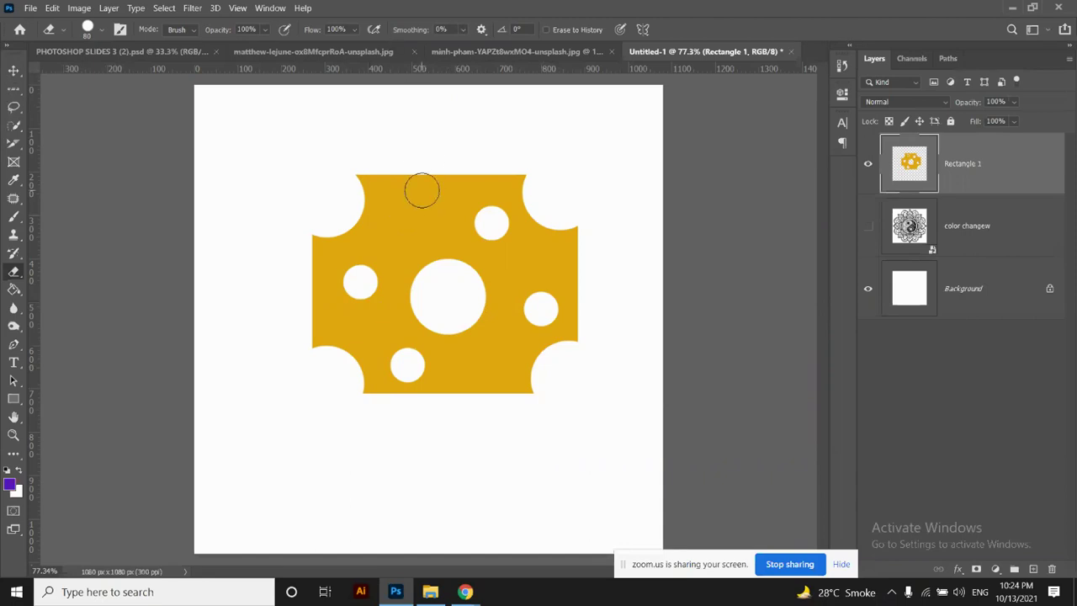
key("bracketright")
key("bracketright")
left_click(422, 190)
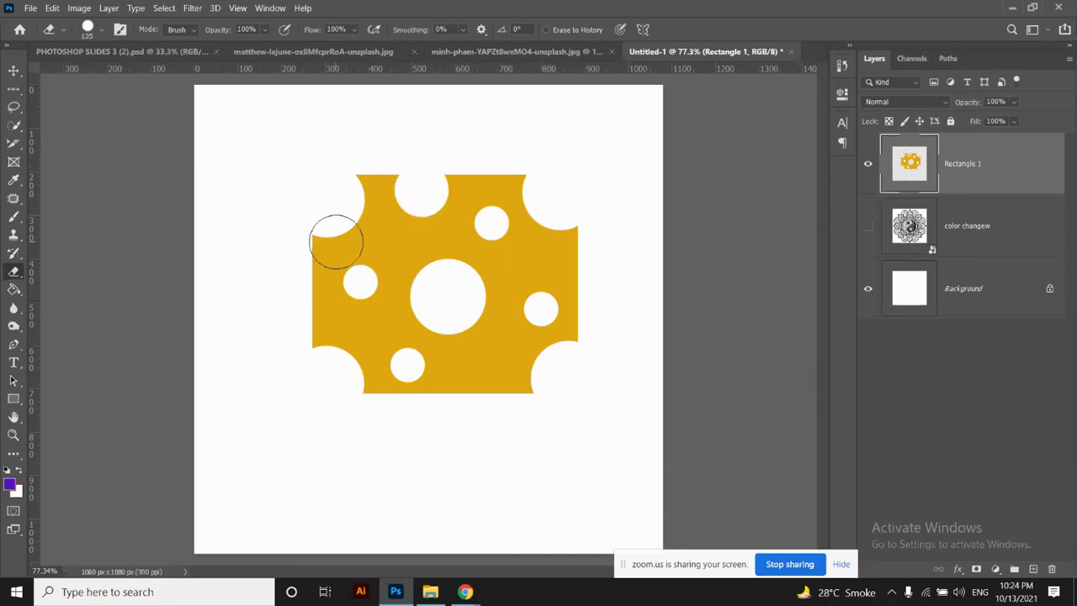
Undo all the erased holes, corners and the notch to restore the full rectangle
key("ctrl+z")
key("ctrl+z")
key("ctrl+z")
key("ctrl+z")
key("ctrl+z")
key("ctrl+z")
key("ctrl+z")
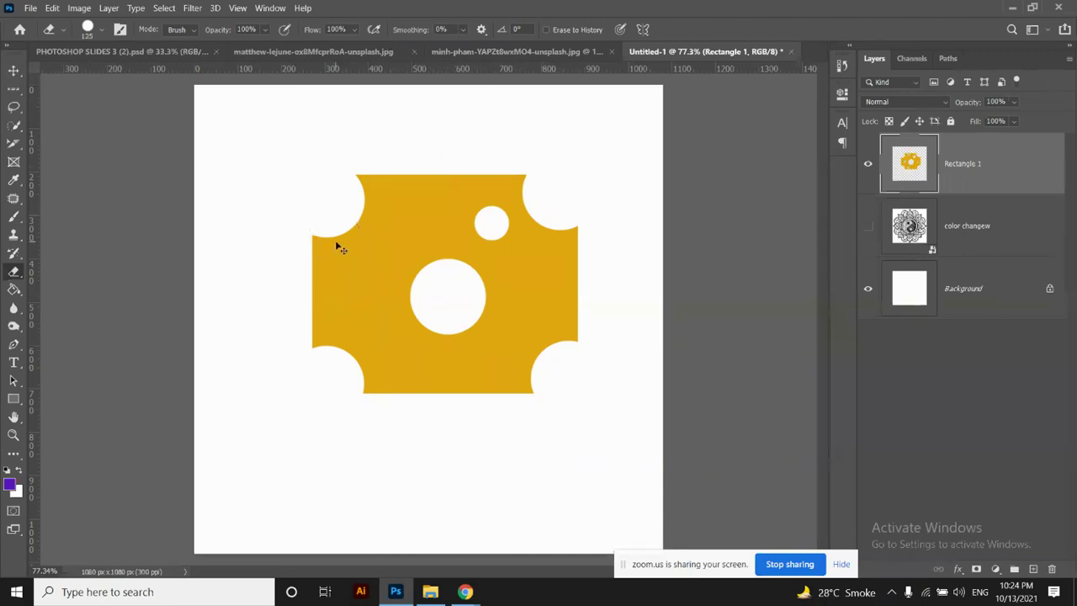
key("ctrl+z")
key("ctrl+z")
key("ctrl+z")
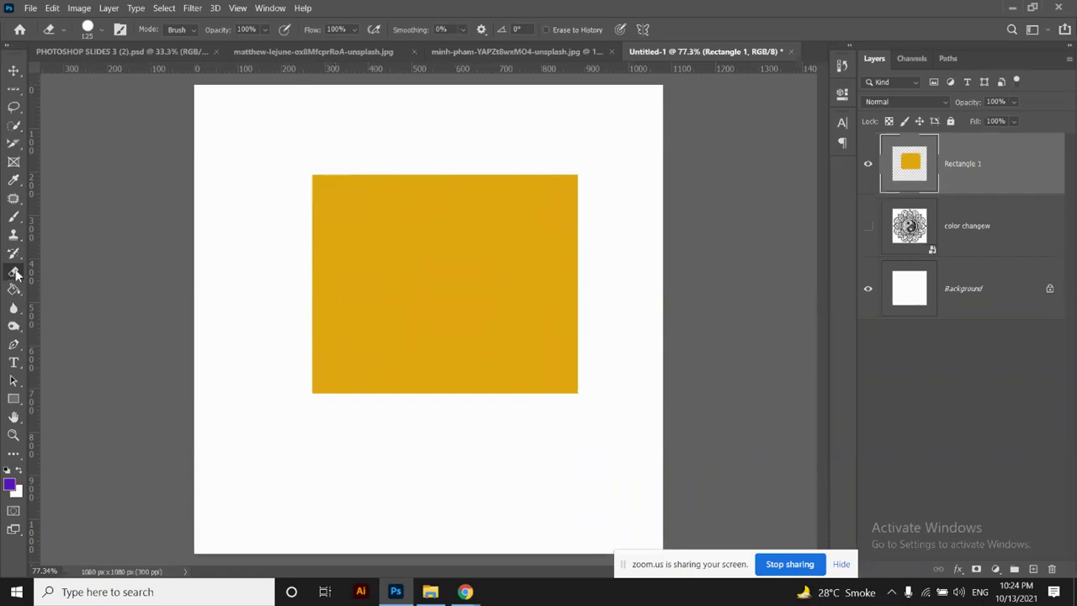
Select the Eraser Tool and choose the hard round tip at 125 px with 100% hardness
right_click(14, 271)
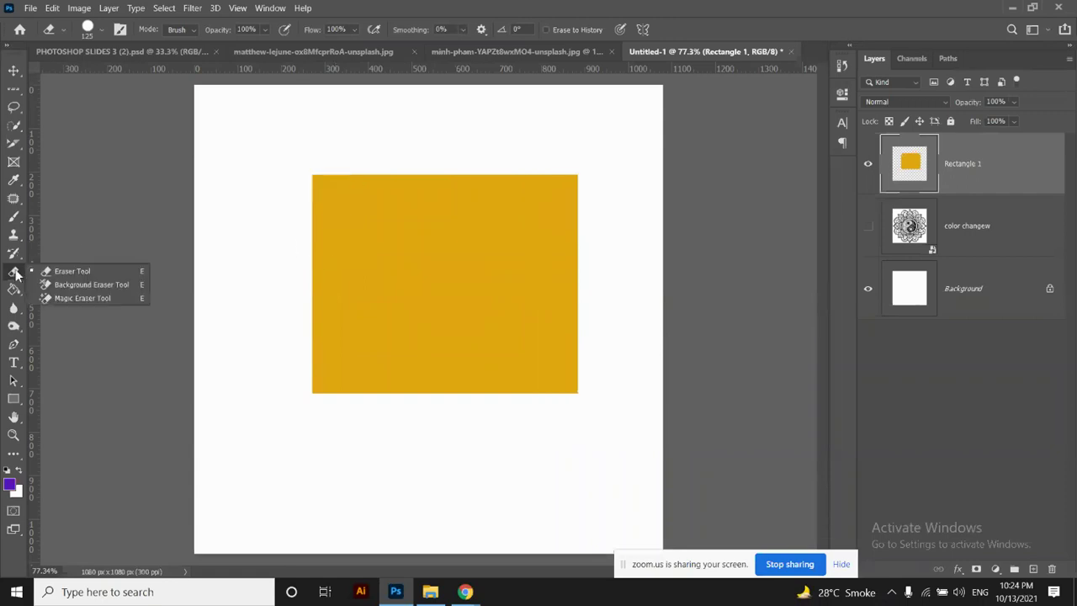
left_click(95, 271)
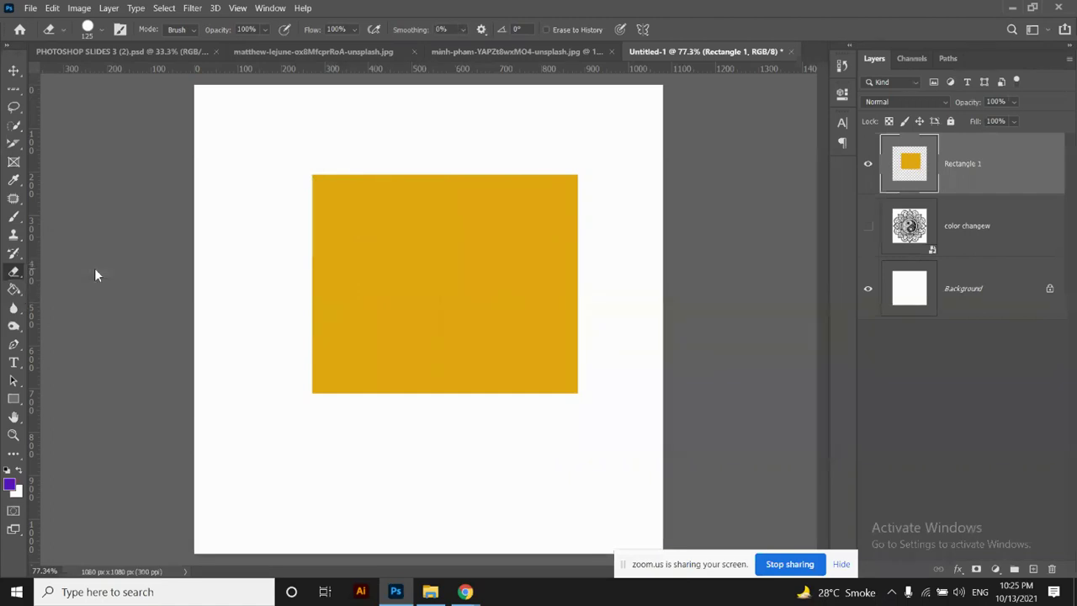
left_click(103, 33)
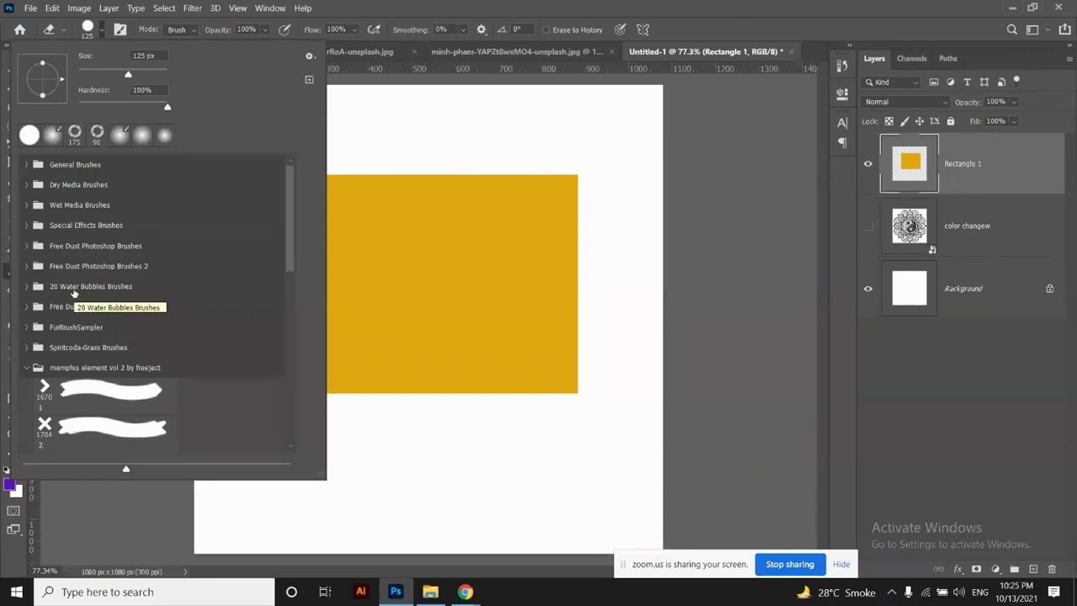
left_click(29, 137)
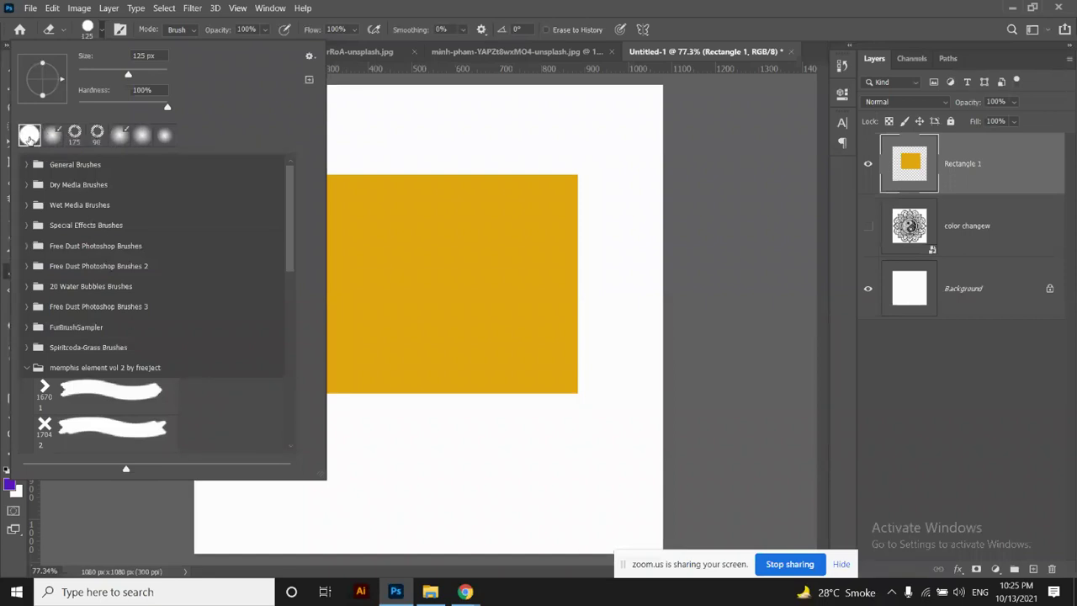
Switch between the soft and hard round brush presets, set the size to 136 px and settle on the hard round one
left_click(50, 137)
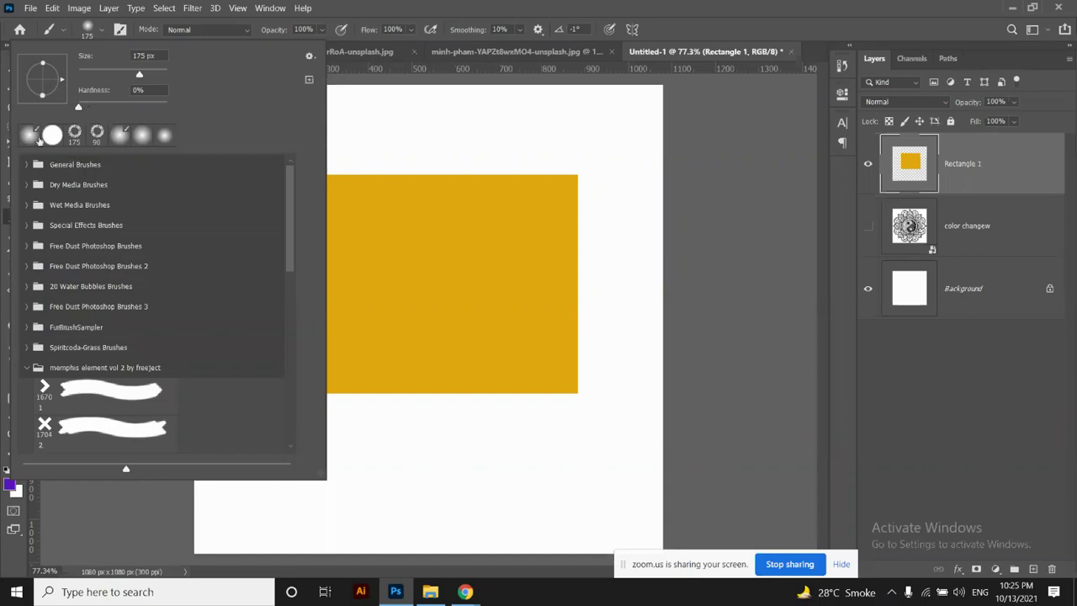
left_click(52, 134)
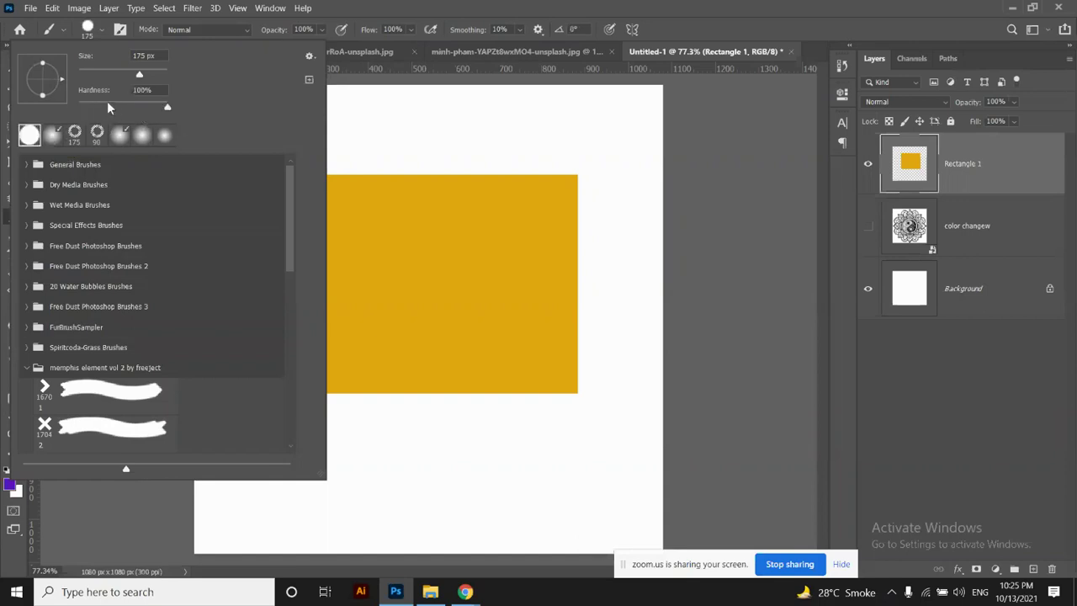
mouse_move(125, 74)
left_mouse_down()
mouse_move(110, 72)
mouse_move(133, 74)
left_mouse_up()
left_click(52, 134)
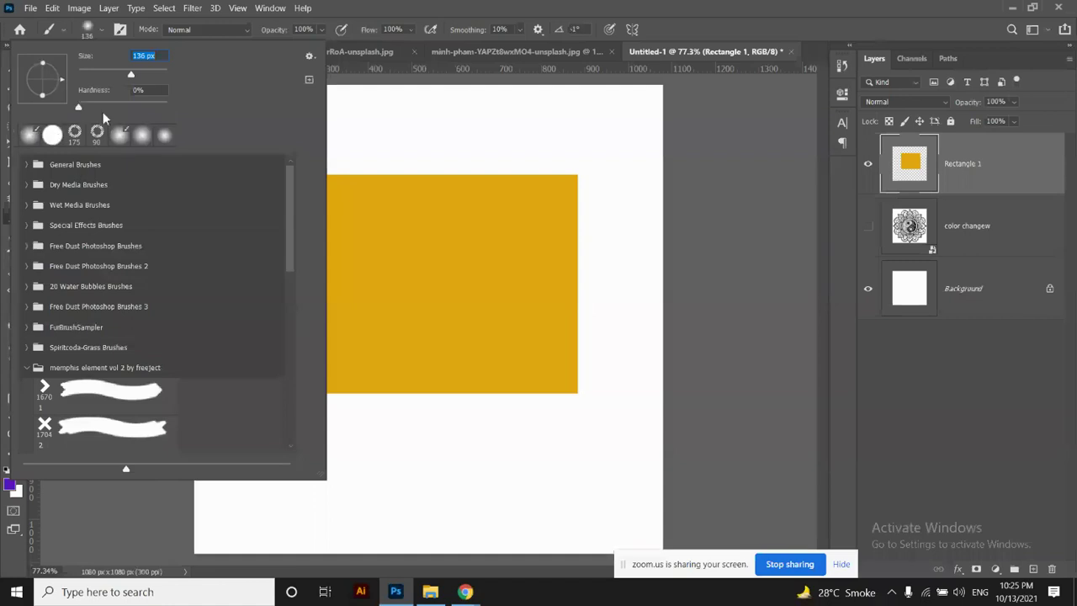
left_click(50, 136)
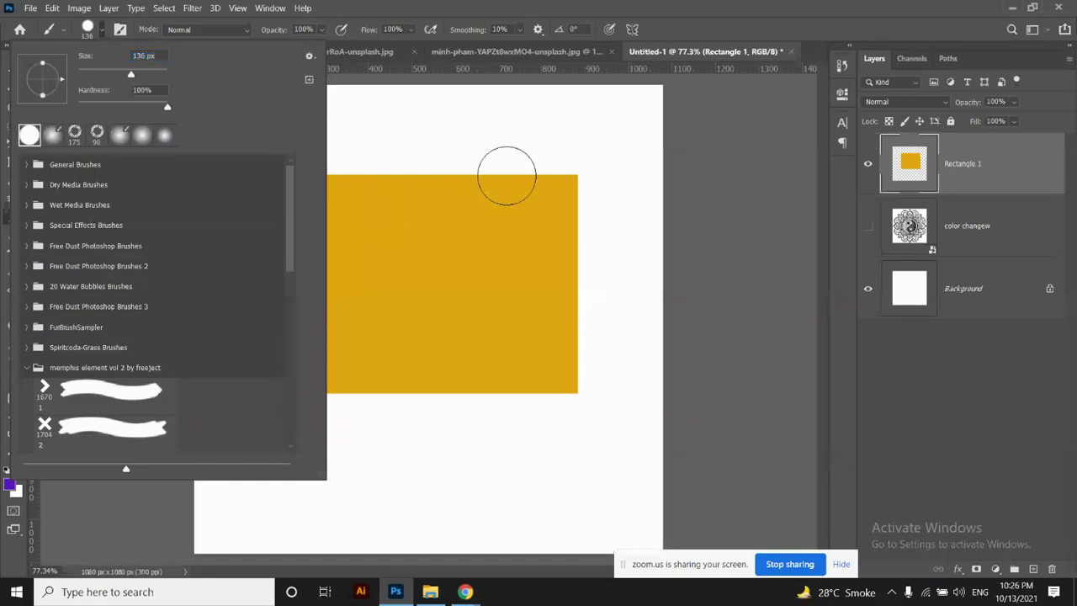
Paint one purple dab on the rectangle with the hard round brush and undo it
left_click(443, 224)
left_click(443, 224)
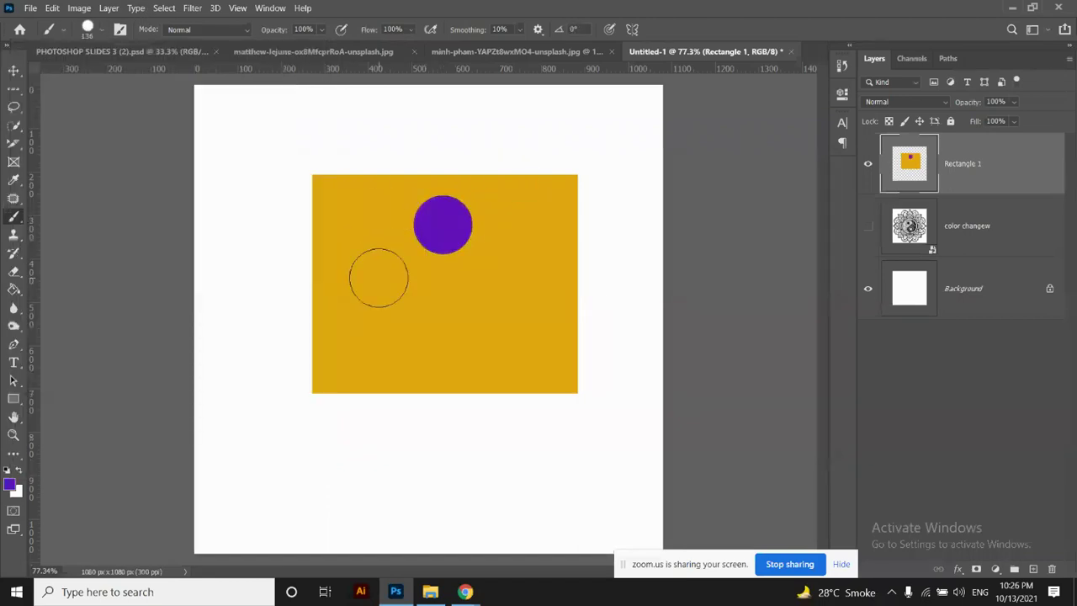
key("ctrl+z")
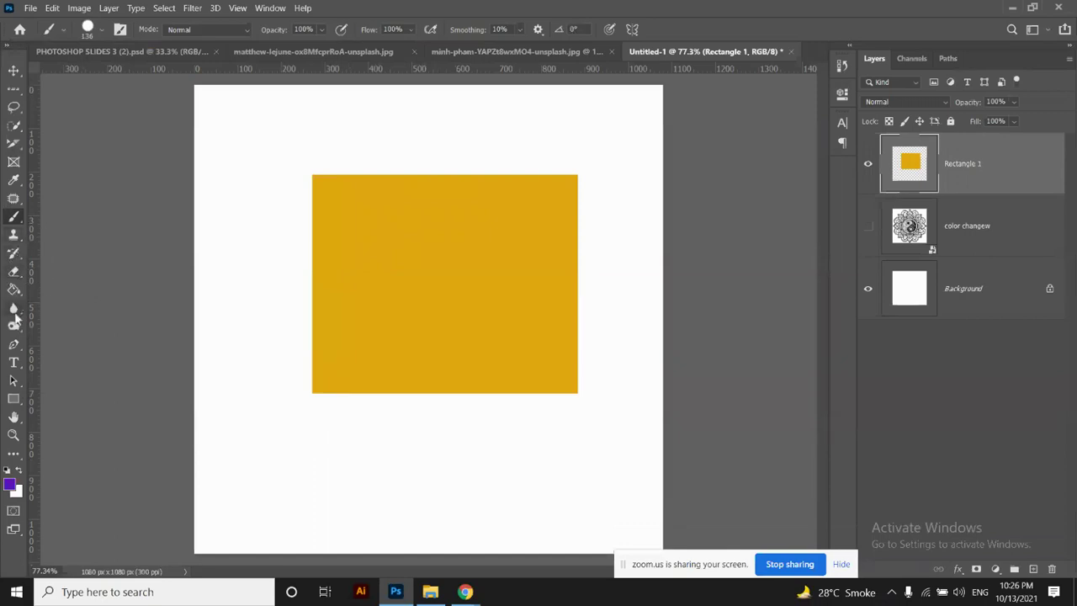
Erase three round holes and a strip along the rectangle's right edge with the 125 px Eraser
left_click(14, 271)
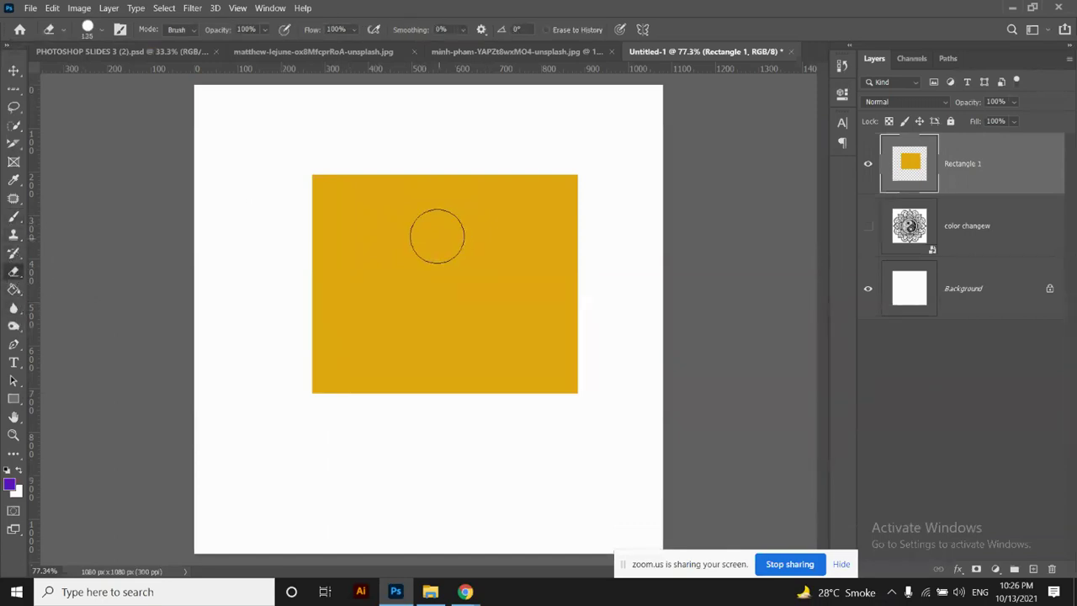
left_click(422, 214)
left_click(382, 297)
left_click(544, 336)
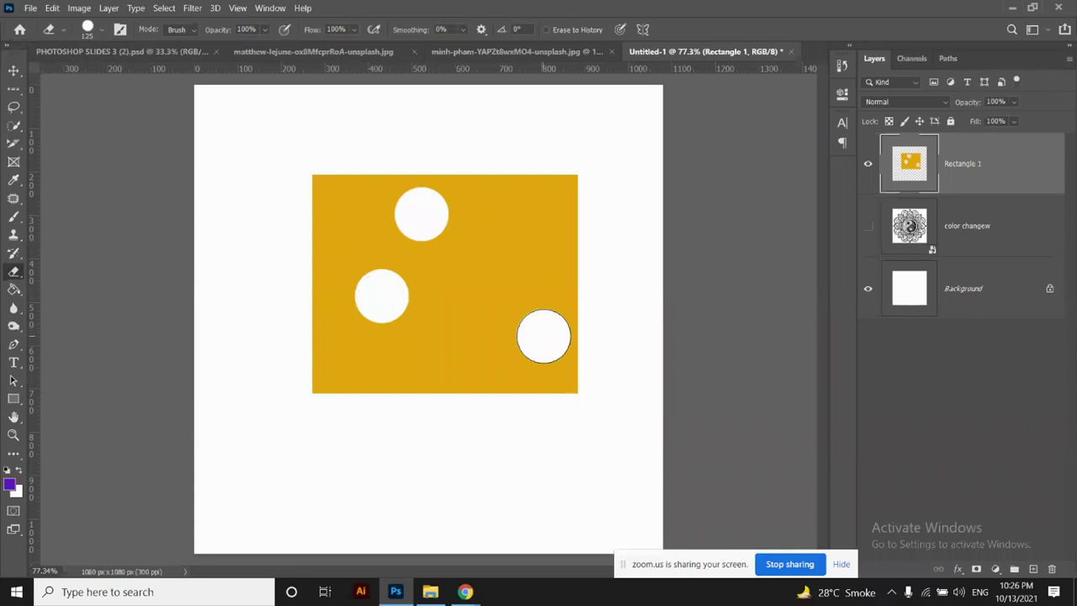
left_click_drag(549, 173, 581, 396)
Undo the erased strip and the three round holes in the rectangle
key("ctrl+z")
key("ctrl+z")
key("ctrl+z")
key("ctrl+z")
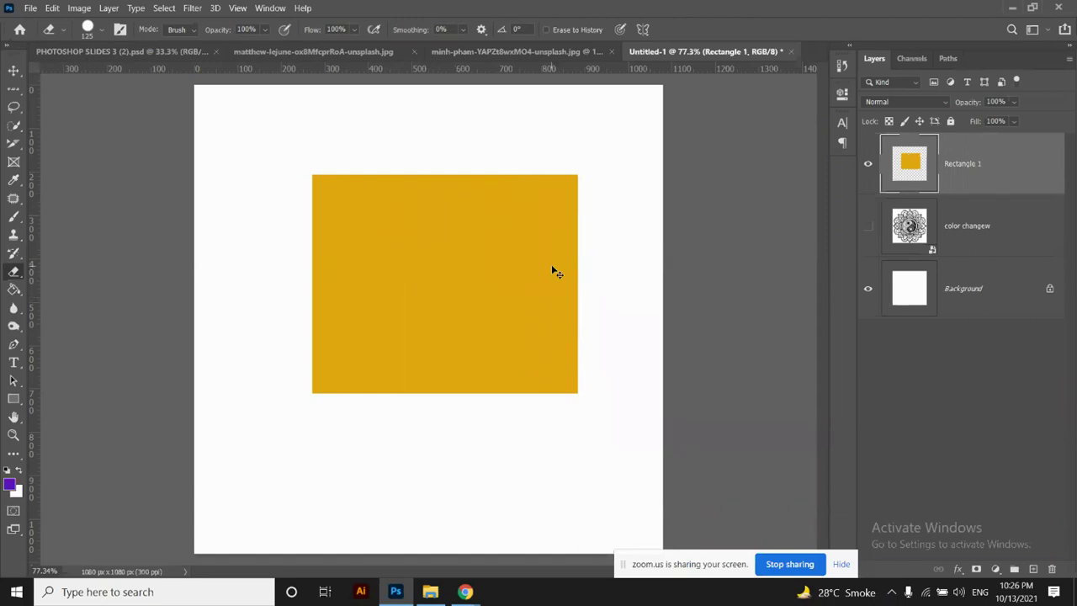
Compare the Eraser's tip settings with those of the Brush tool and return to the Eraser
left_click(101, 30)
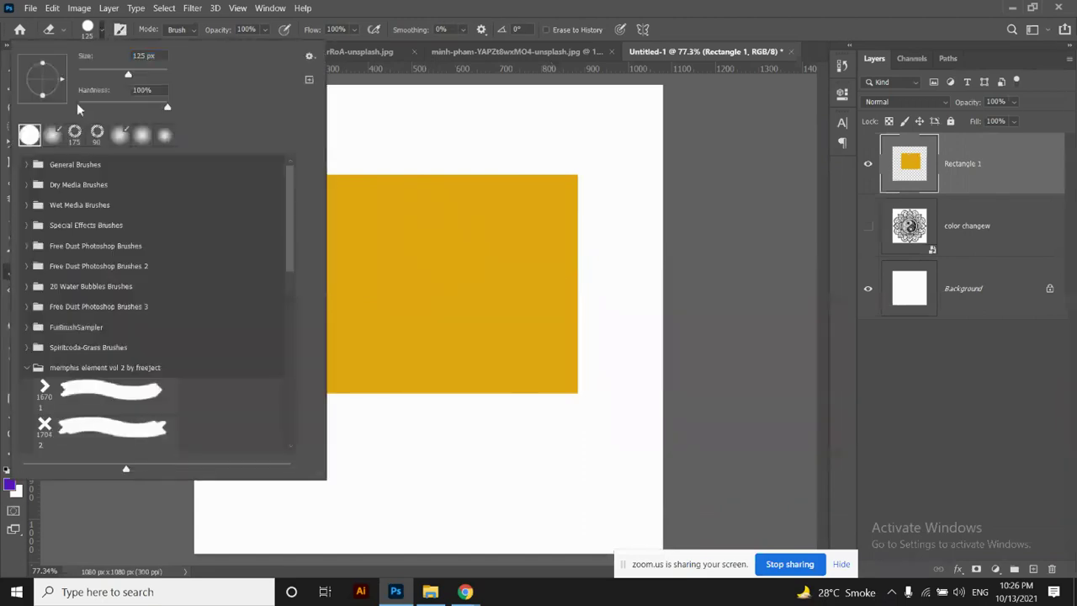
key("b")
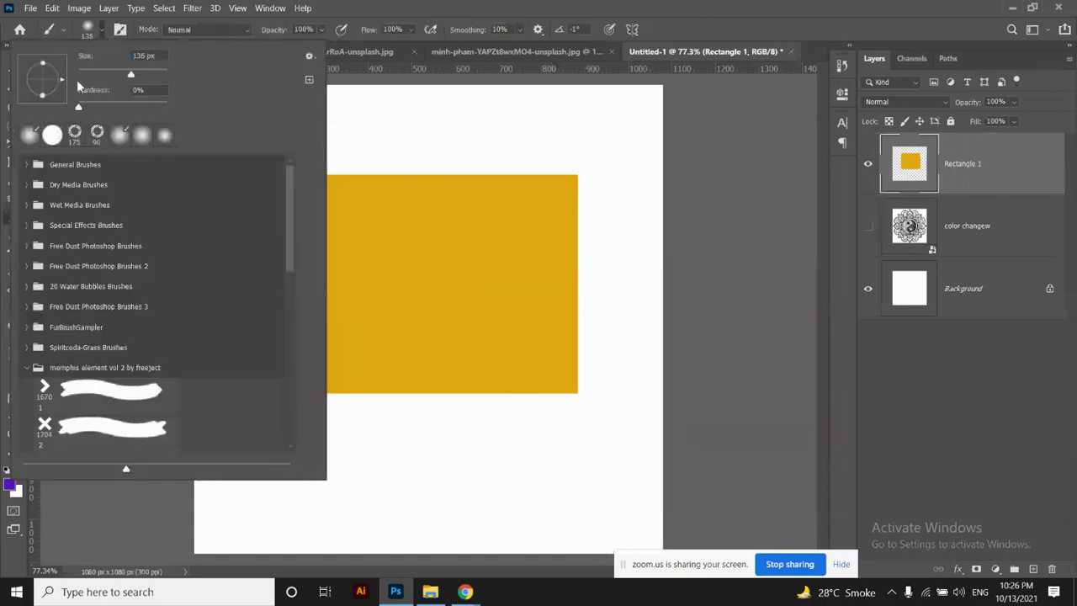
left_click(99, 27)
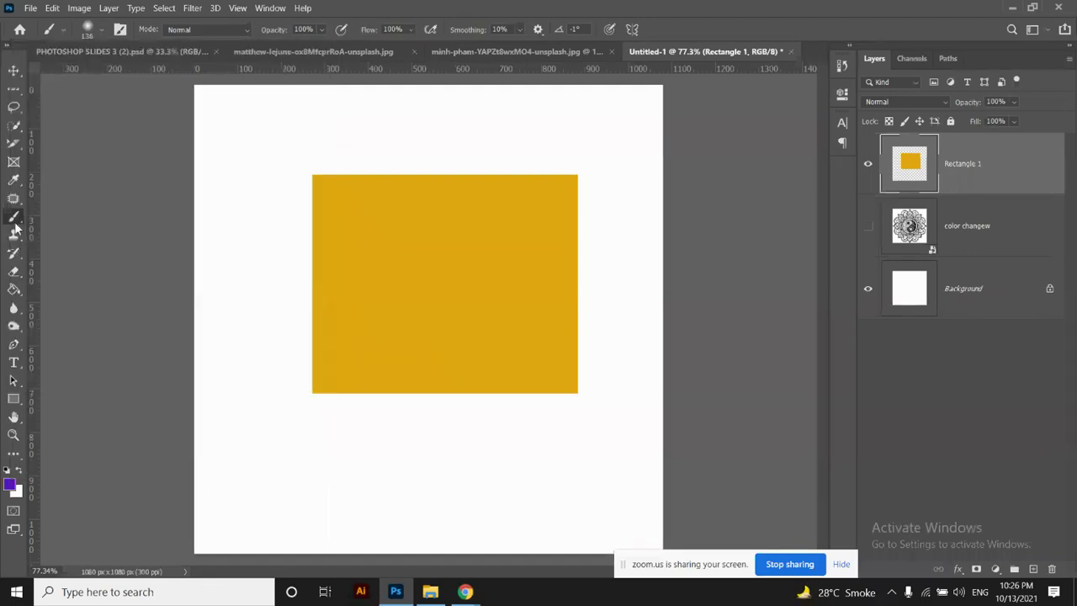
left_click(13, 275)
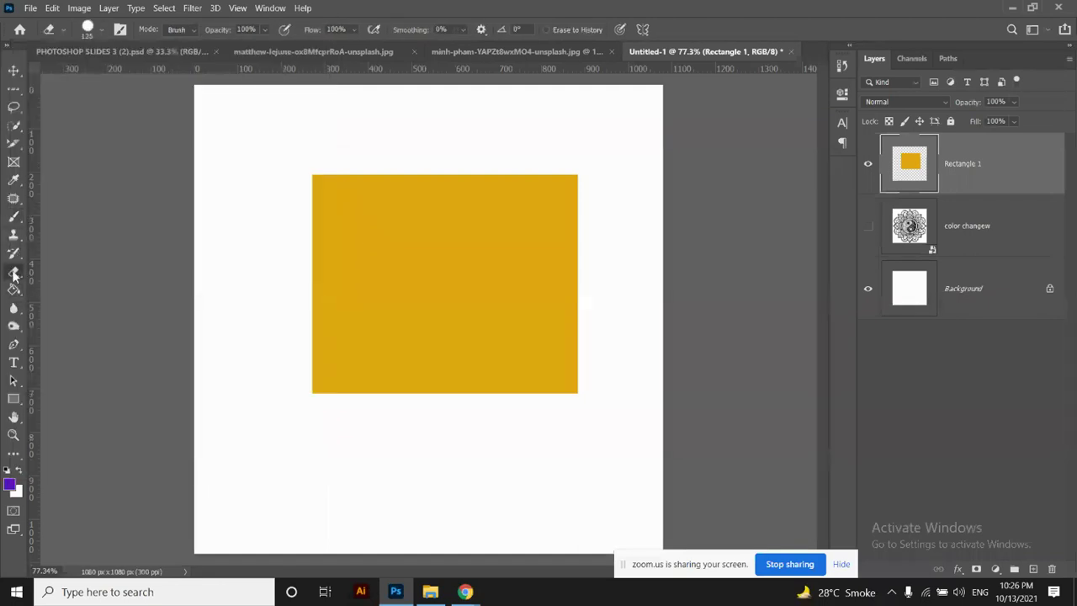
Switch the Eraser to a soft round tip with 0% hardness, keeping its size at 125 px
left_click(102, 30)
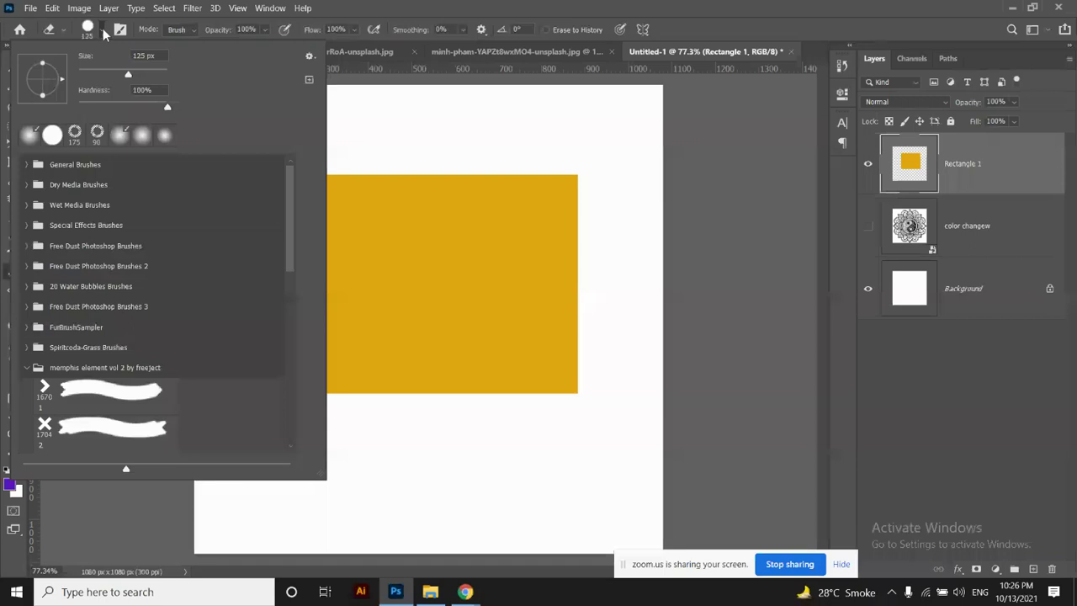
left_click(143, 136)
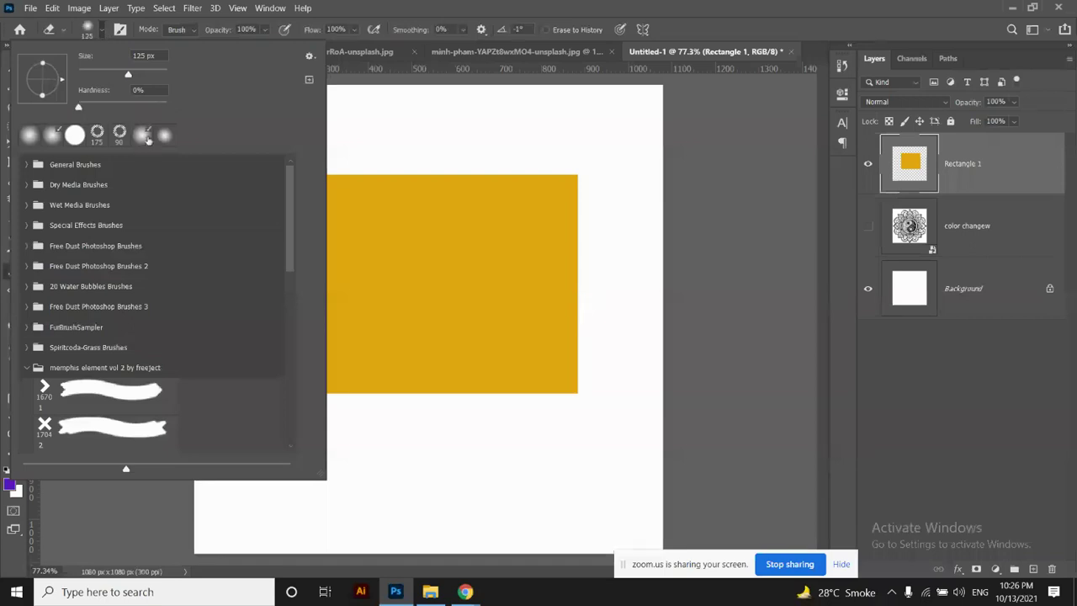
left_click(101, 31)
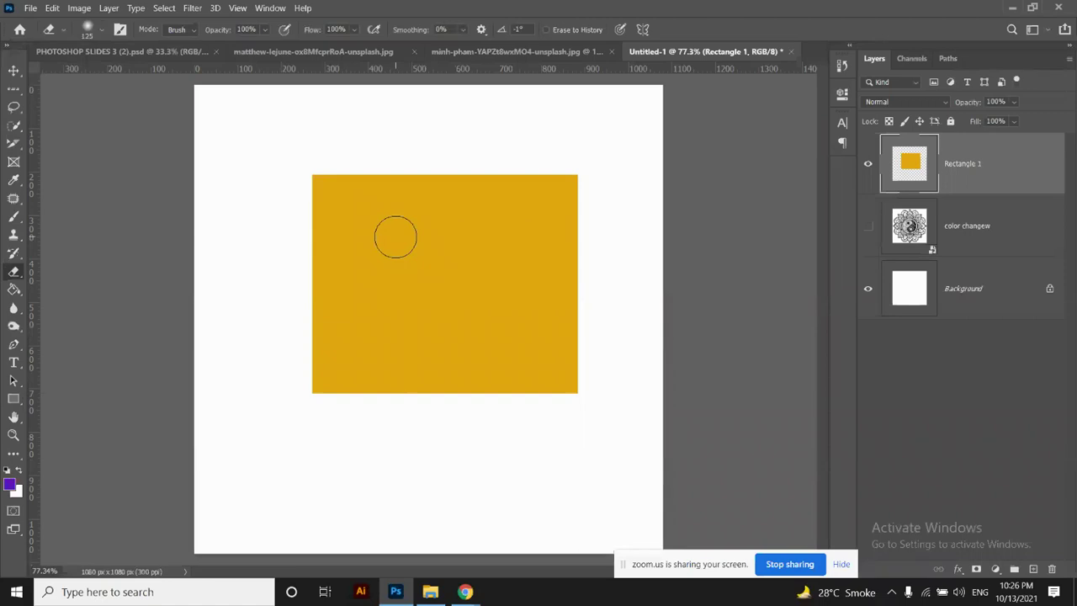
Enlarge the soft Eraser tip in increments up to 800 px
key("bracketright")
key("bracketright")
key("bracketright")
key("bracketright")
key("bracketright")
key("bracketright")
key("bracketright")
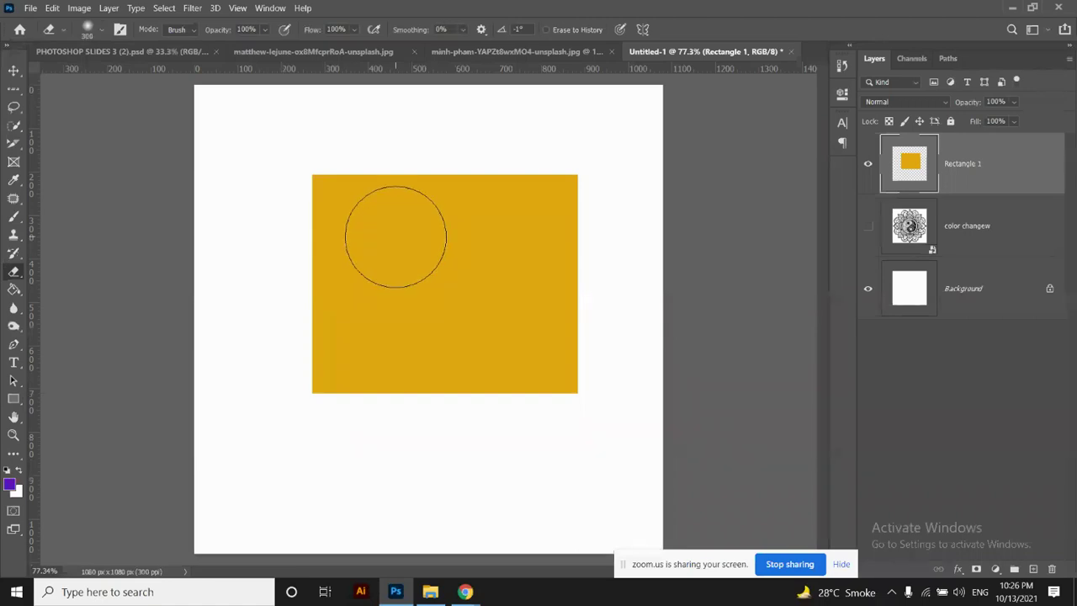
key("bracketright")
key("bracketright")
key("bracketright")
key("bracketright")
key("bracketright")
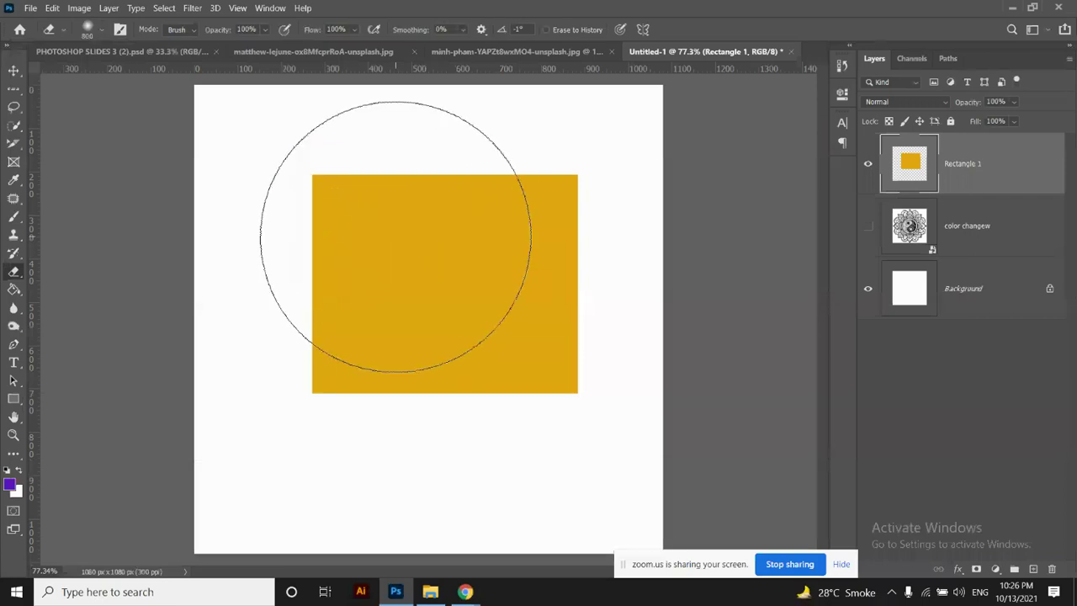
Shrink and enlarge the Eraser tip repeatedly to demonstrate resizing, ending at 200 px
key("bracketleft")
key("bracketleft")
key("bracketleft")
key("bracketleft")
key("bracketleft")
key("bracketleft")
key("bracketleft")
key("bracketleft")
key("bracketleft")
key("bracketleft")
key("bracketleft")
key("bracketleft")
key("bracketleft")
key("bracketleft")
key("bracketleft")
key("bracketright")
key("bracketright")
key("bracketright")
key("bracketright")
key("bracketright")
key("bracketright")
key("bracketright")
key("bracketright")
key("bracketright")
key("bracketright")
key("bracketleft")
key("bracketleft")
key("bracketleft")
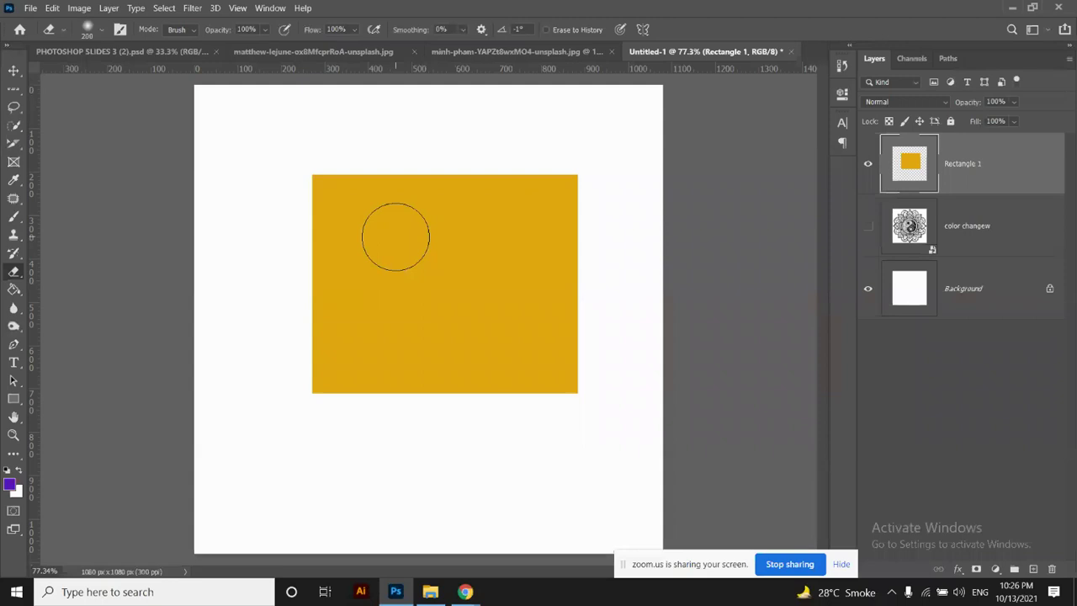
Set the Eraser tip to 400 px and erase a soft vertical strip down the rectangle's left half
key("bracketright")
key("bracketright")
key("bracketleft")
key("bracketleft")
key("bracketright")
key("bracketright")
key("bracketright")
left_click_drag(364, 183, 385, 336)
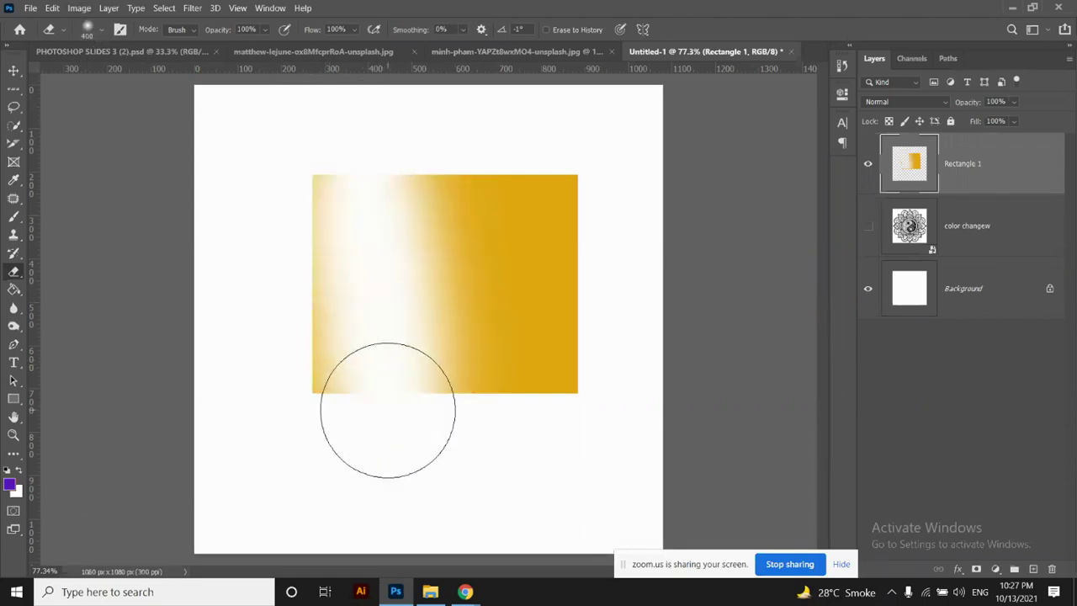
Undo the erased strip and rasterize the rectangle's shape layer again
key("ctrl+z")
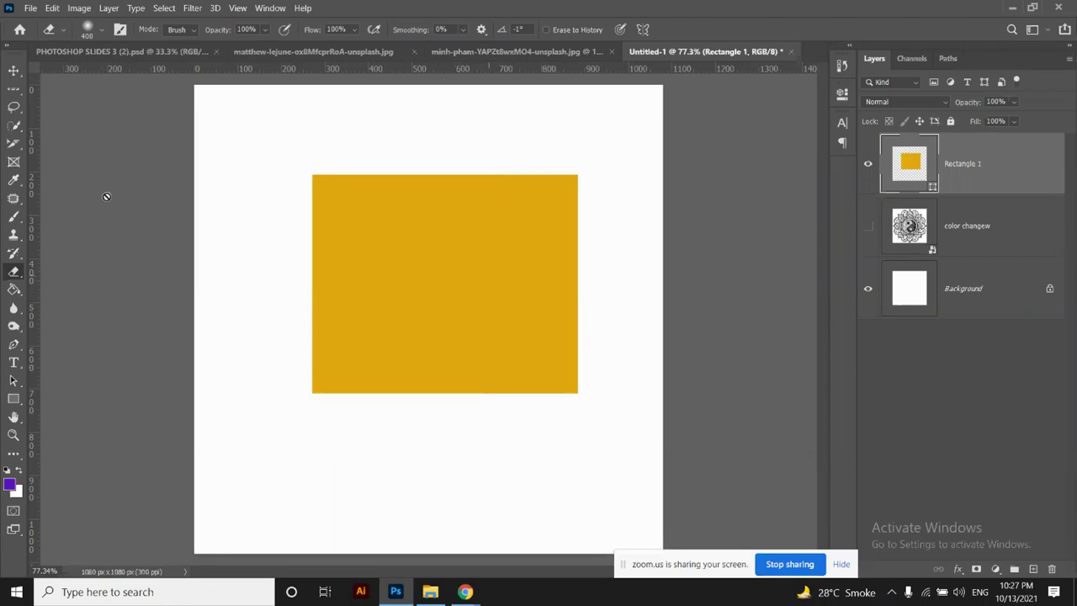
left_click(365, 211)
left_click(509, 232)
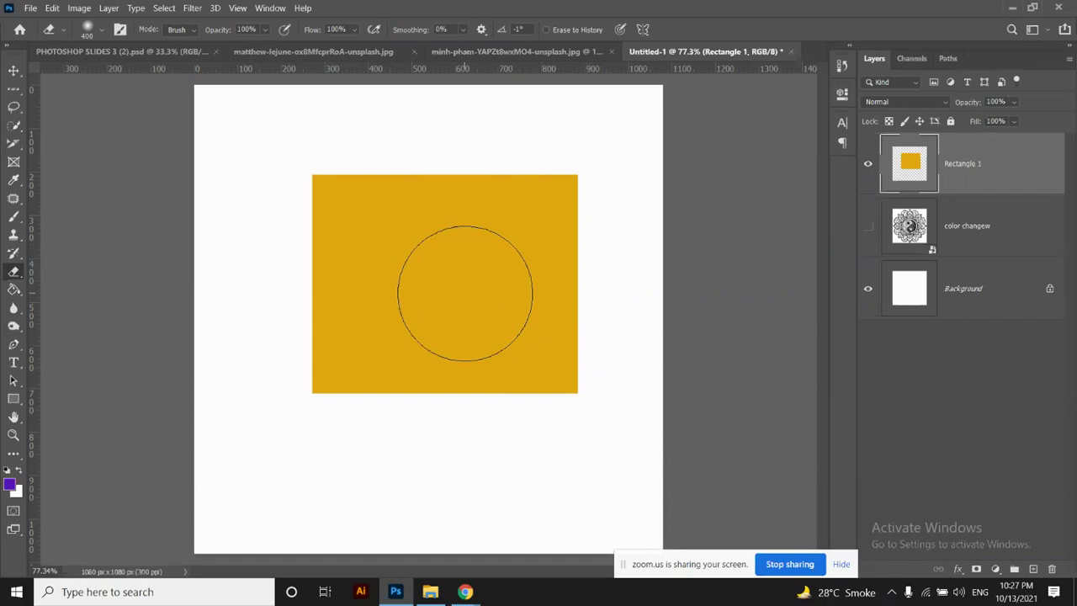
Reduce the Eraser tip to 125 px and bring it back up to 200 px
key("bracketleft")
key("bracketleft")
key("bracketleft")
key("bracketleft")
key("bracketleft")
key("bracketleft")
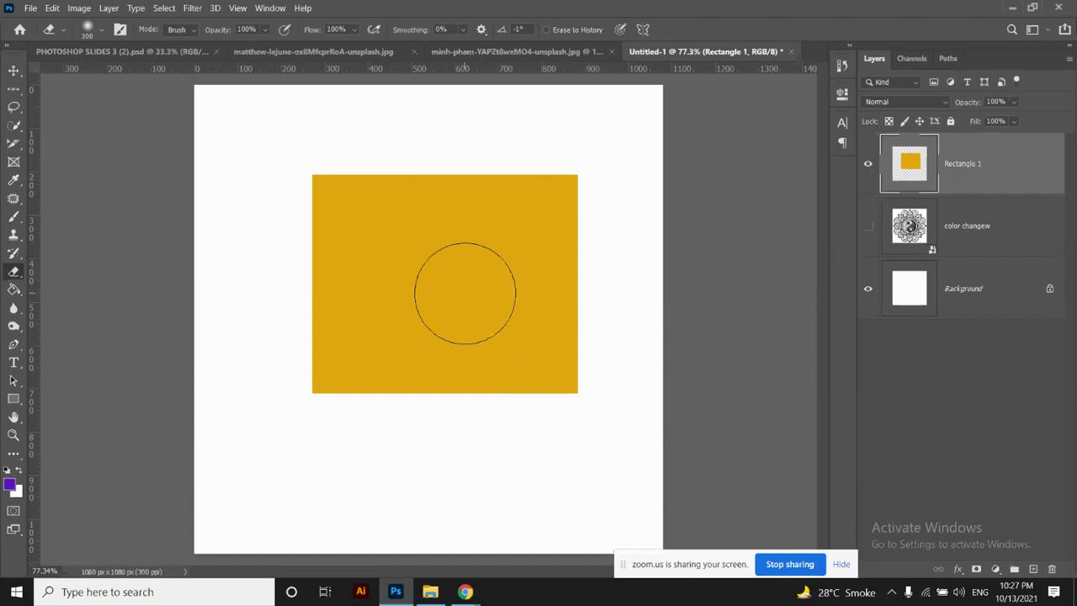
key("bracketright")
key("bracketright")
key("bracketright")
key("bracketright")
key("bracketright")
key("bracketright")
key("bracketright")
key("bracketright")
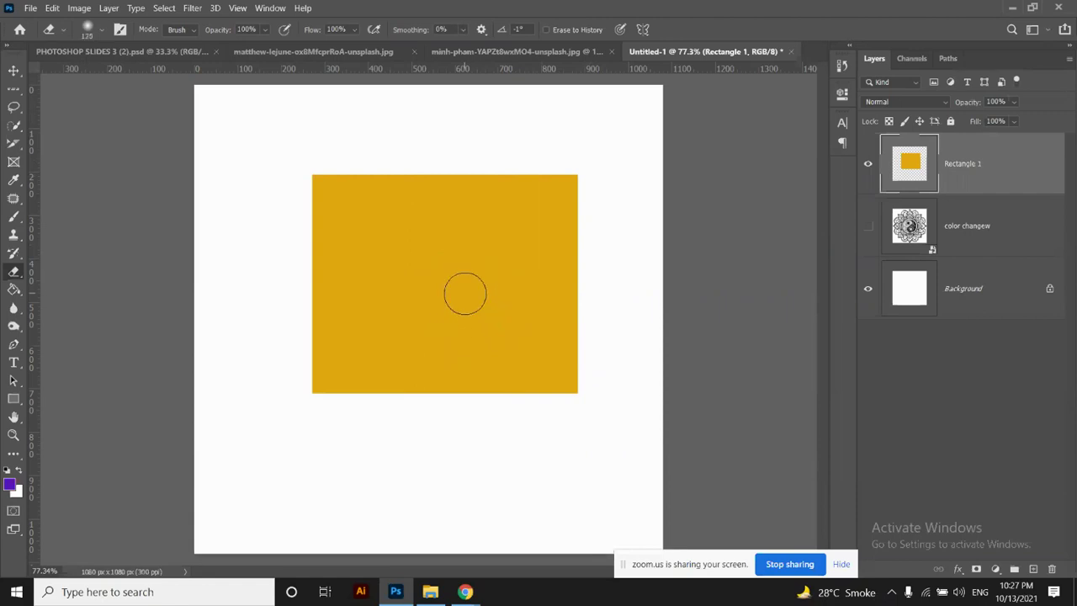
key("bracketleft")
key("bracketleft")
key("bracketleft")
key("bracketleft")
key("bracketleft")
key("bracketleft")
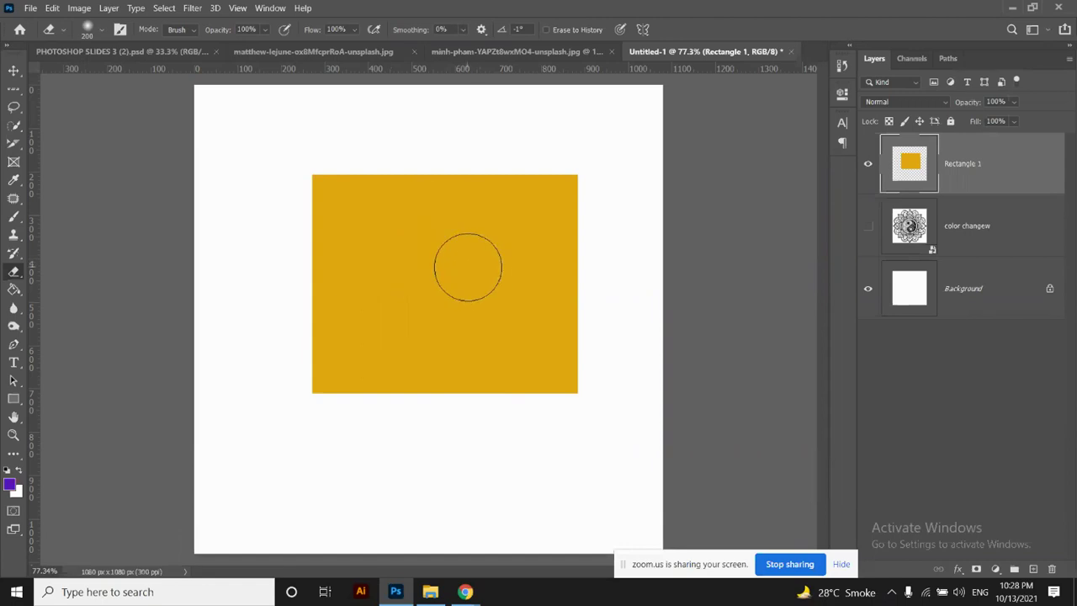
Erase a soft vertical strip through the rectangle's middle with the tip at 400 px and undo it
key("bracketright")
key("bracketright")
key("bracketright")
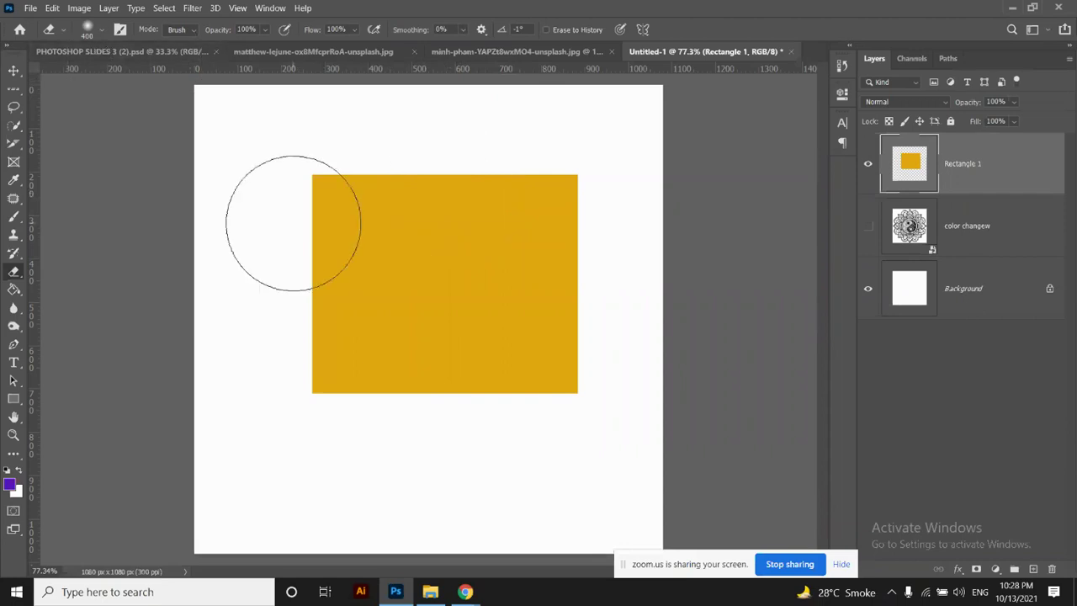
left_click(435, 180)
left_click_drag(436, 180, 447, 426)
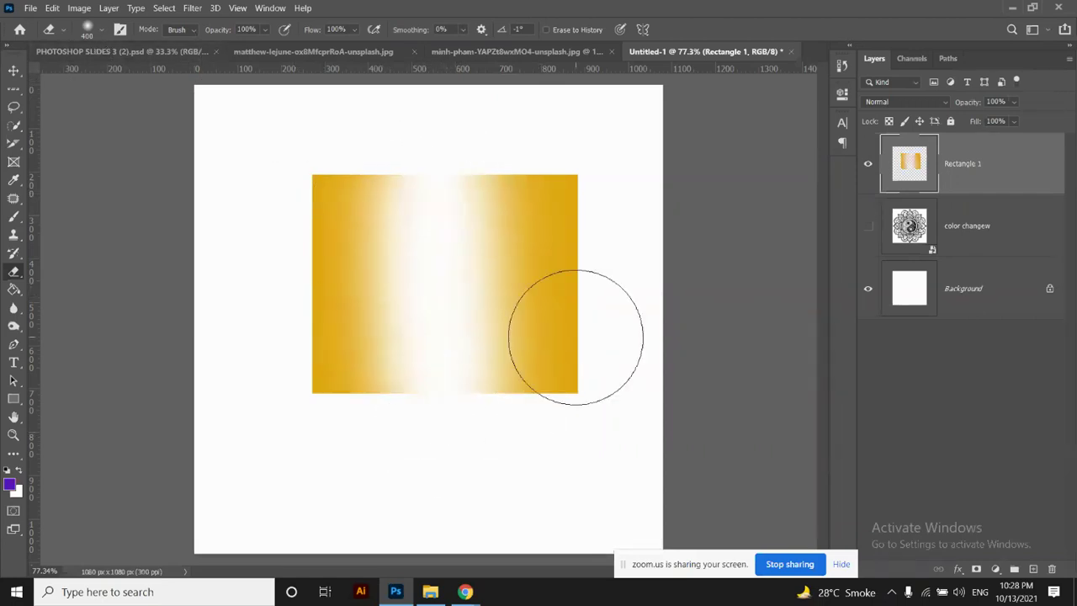
key("ctrl+z")
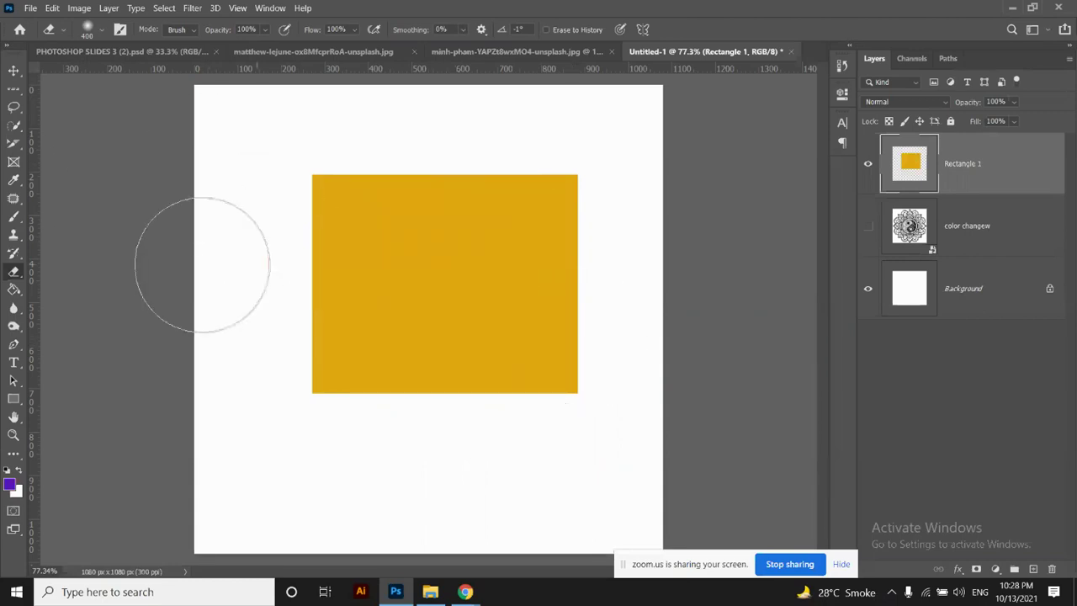
Reselect the standard Eraser Tool, try a wide diagonal stroke across the rectangle and undo it
left_click(15, 71)
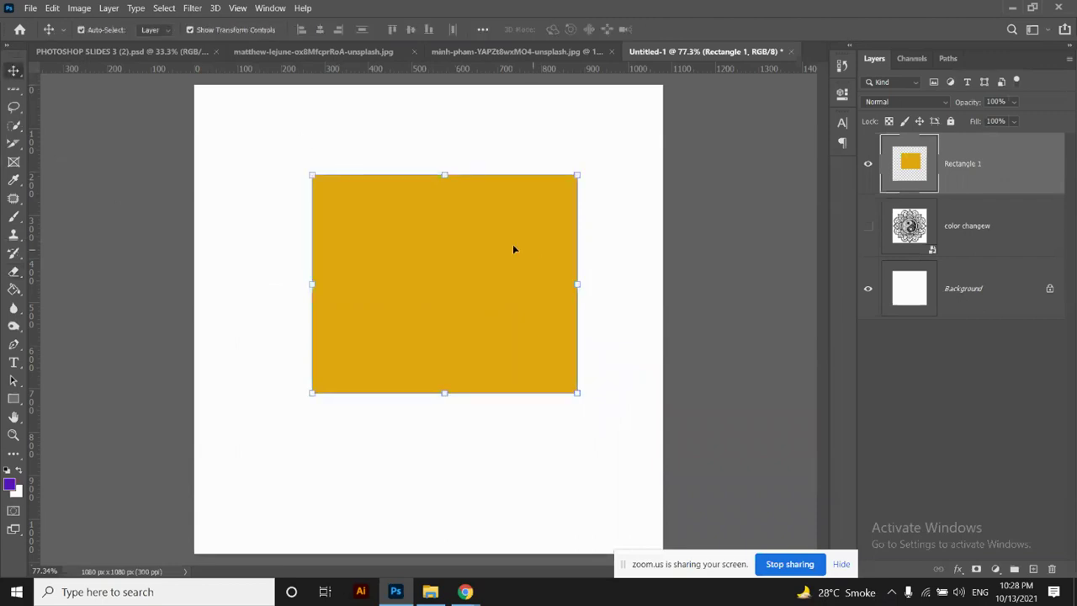
left_click(14, 271)
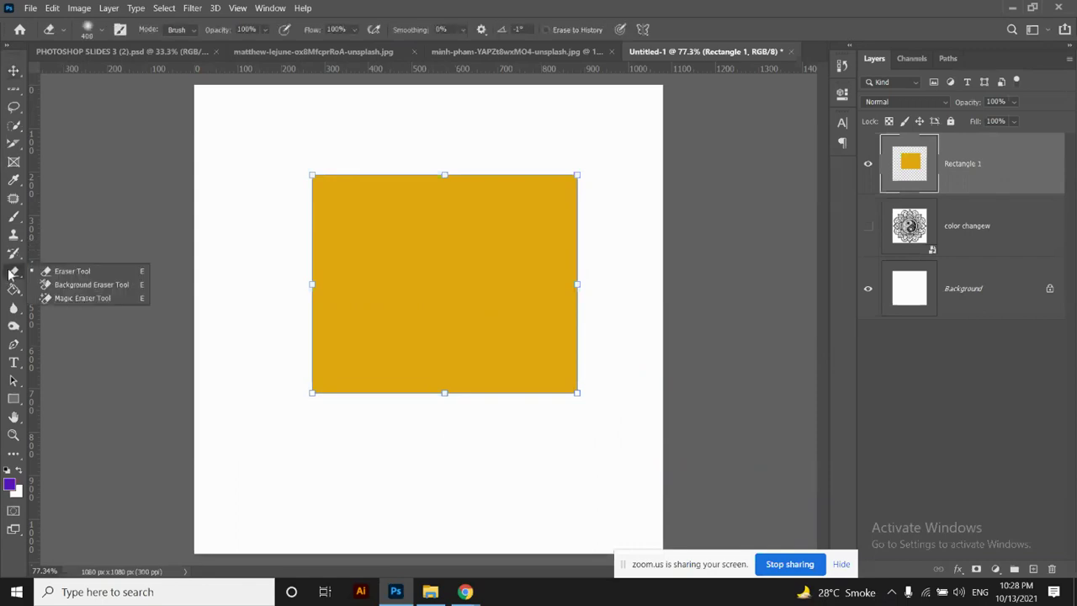
left_click(76, 272)
left_click_drag(371, 210, 503, 320)
key("ctrl+z")
Reduce the Eraser tip to 125 px and erase a short soft diagonal streak in the rectangle's upper half
key("bracketleft")
key("bracketleft")
key("bracketleft")
key("bracketleft")
key("bracketleft")
key("bracketleft")
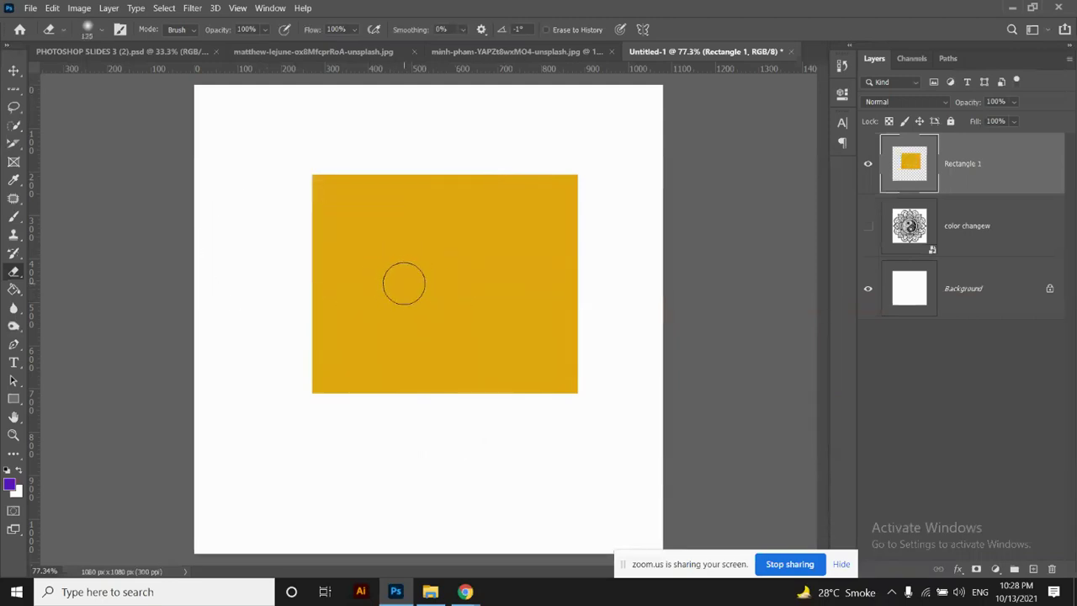
left_click_drag(378, 216, 486, 288)
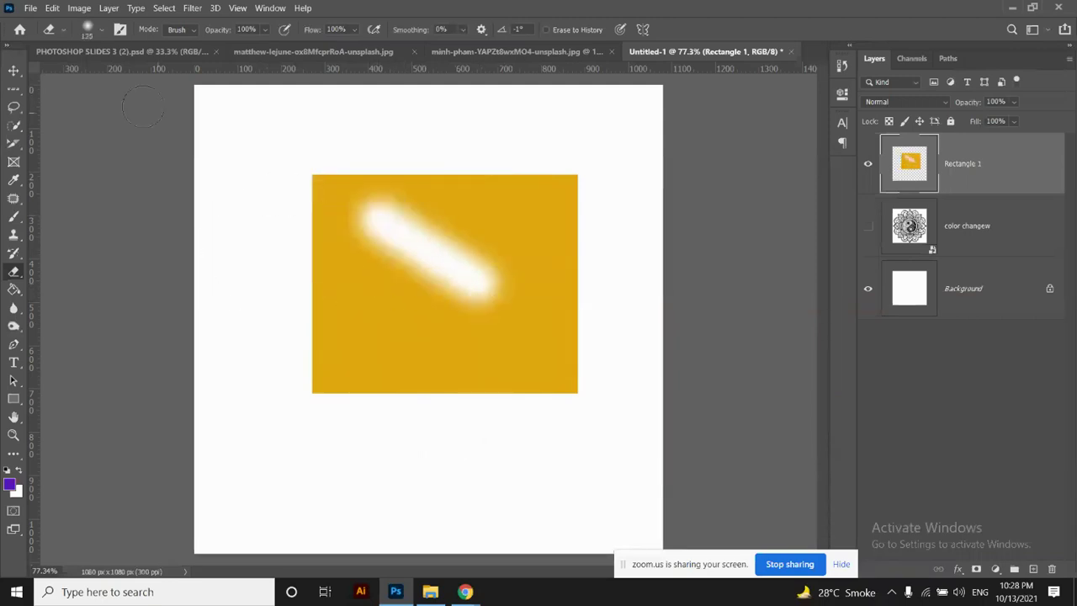
Choose the Rectangle tool and set its shape fill to purple from the recently used colours
left_click(14, 70)
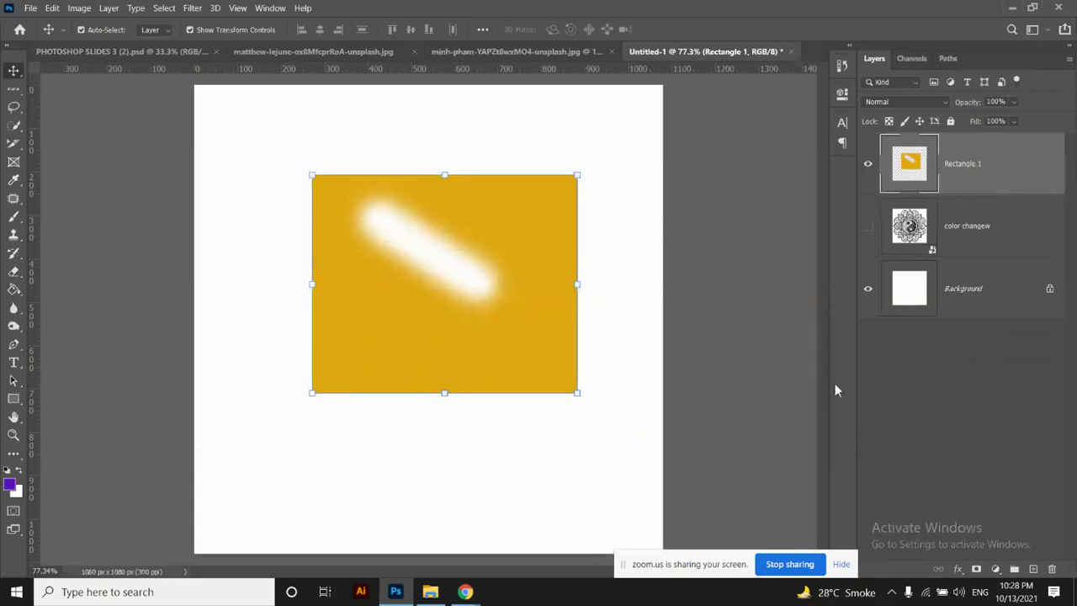
left_click(13, 401)
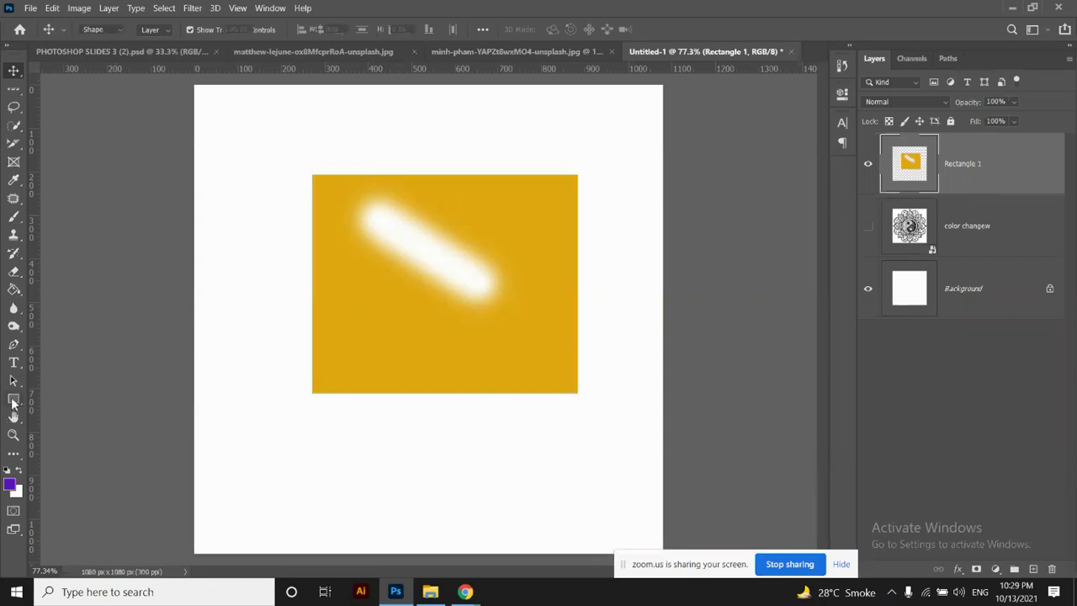
left_click(157, 34)
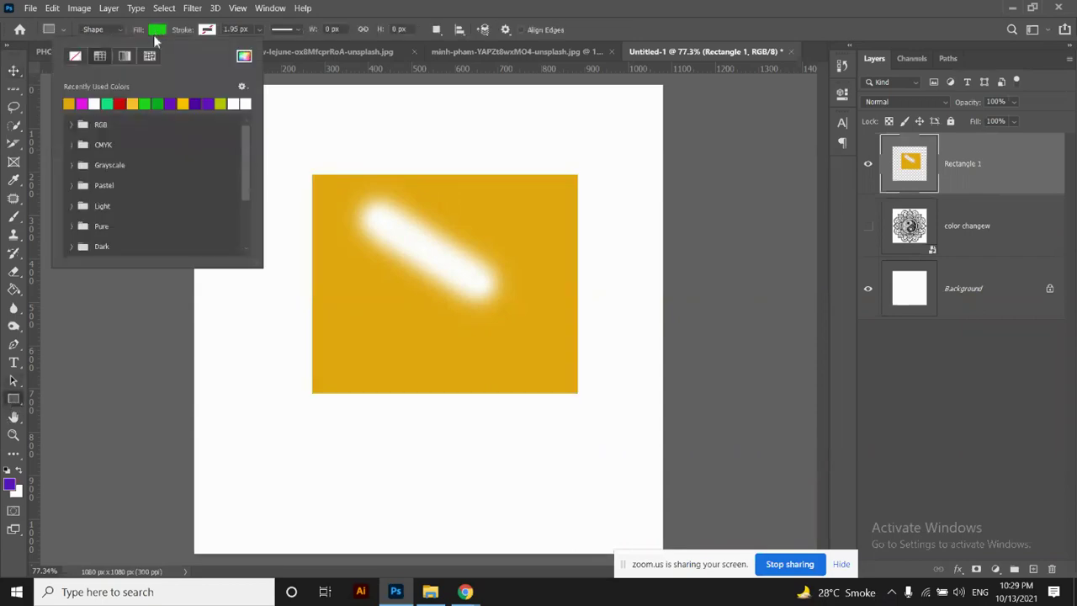
left_click(181, 101)
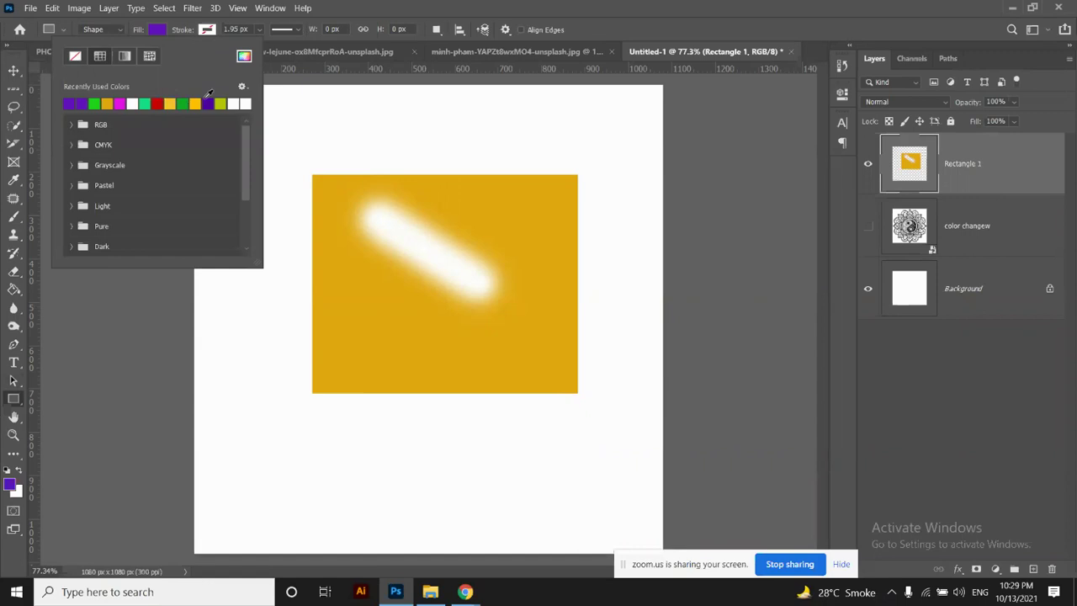
left_click(160, 32)
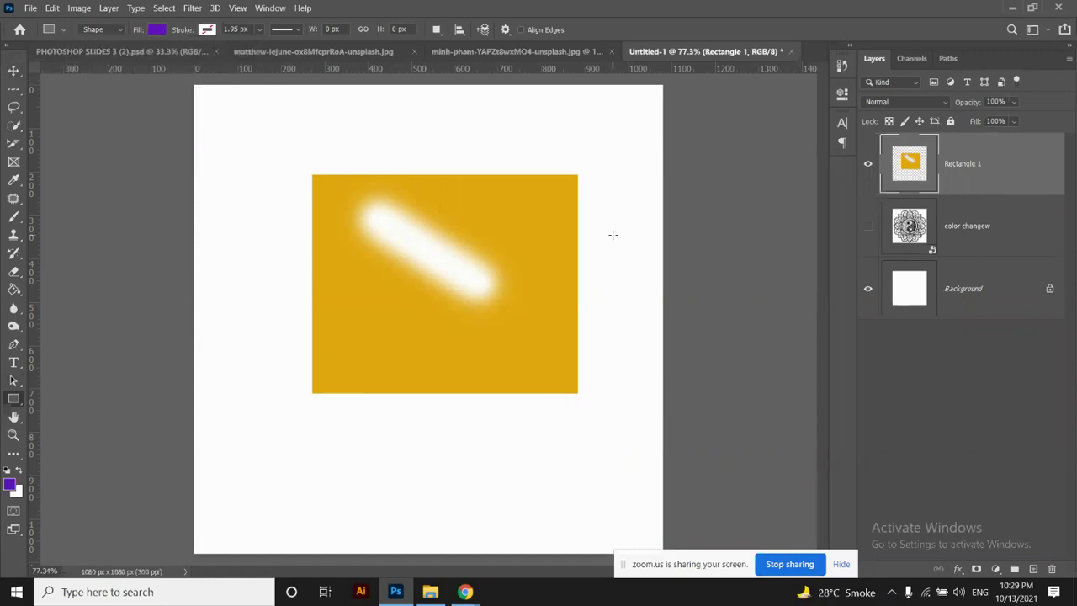
Open the Color Overlay settings for the rectangle's layer and view the PANTONE+ Solid Coated colour library, cancelling it without a choice
left_click(961, 570)
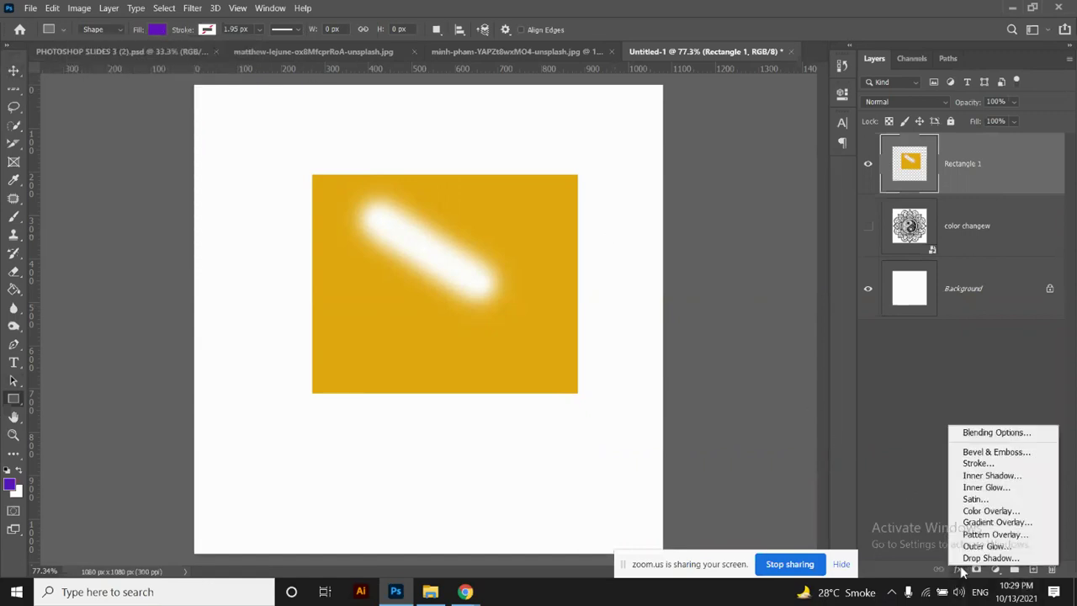
left_click(991, 511)
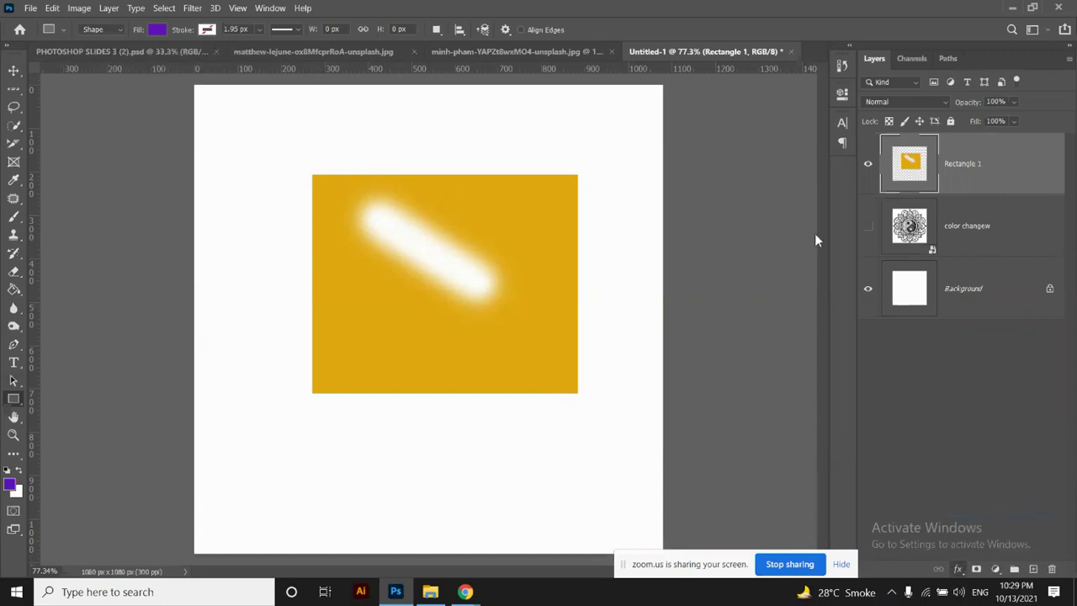
left_click_drag(665, 107, 917, 98)
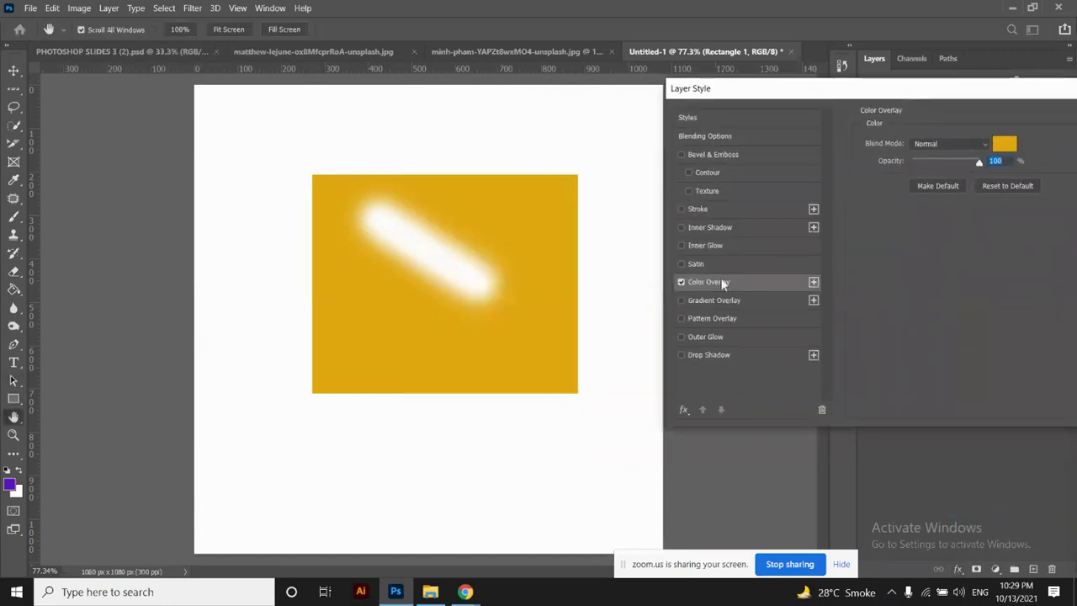
left_click(1003, 143)
left_click(1002, 140)
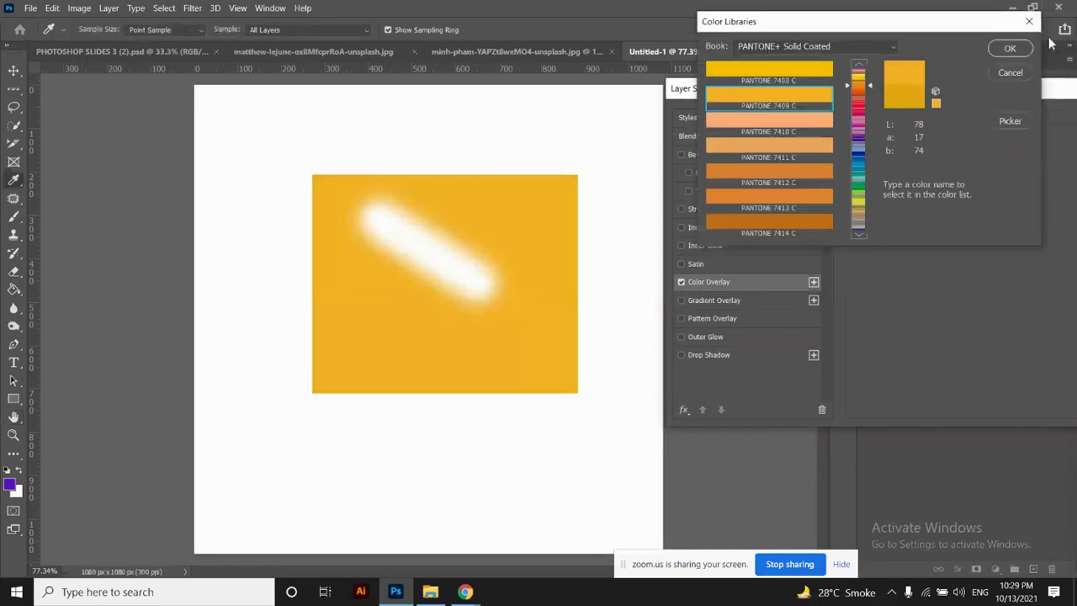
left_click(1009, 72)
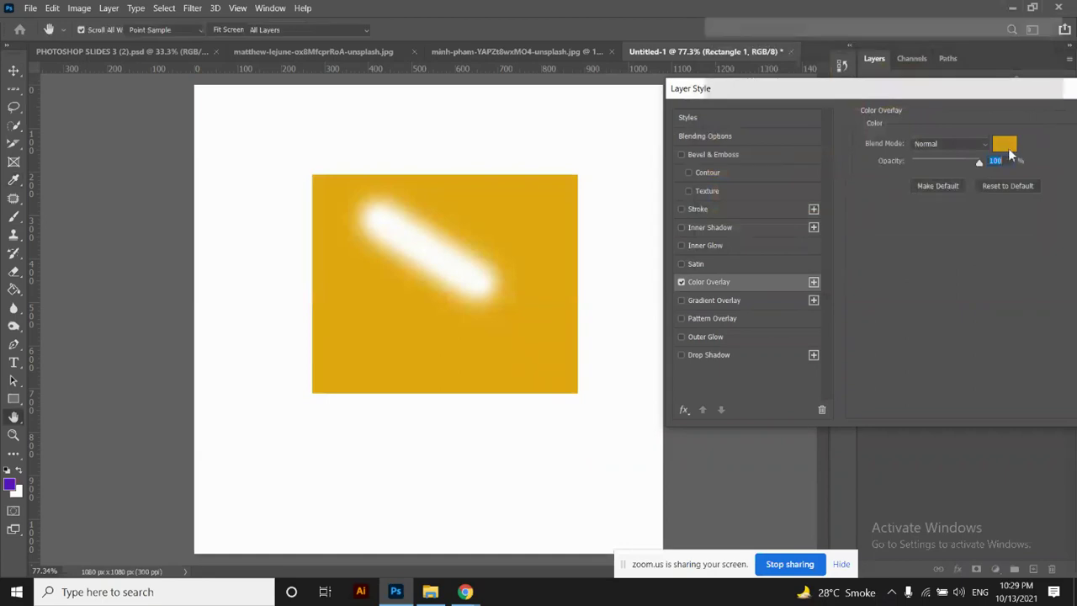
Set the rectangle's Color Overlay to purple #663098 and cancel the layer style
left_click(1009, 152)
left_click(828, 127)
left_click_drag(904, 152, 897, 103)
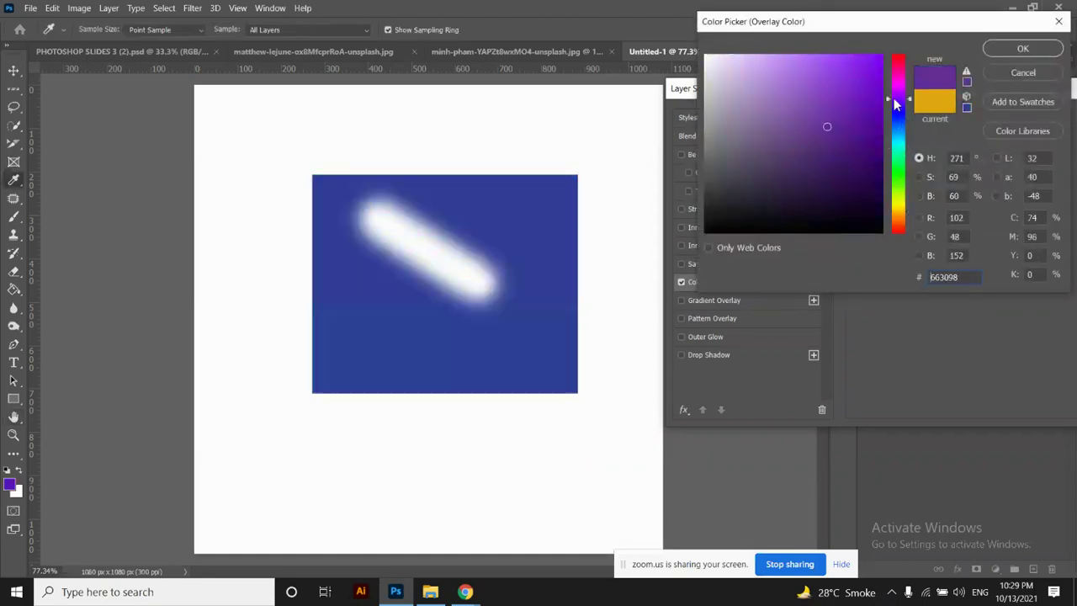
left_click(1023, 48)
left_click_drag(867, 91, 509, 120)
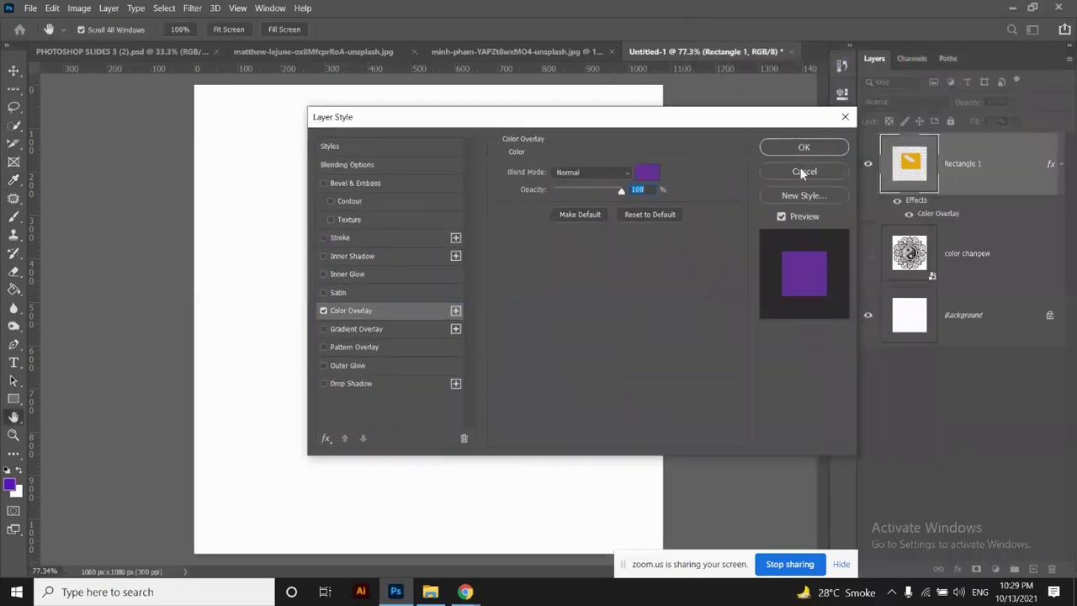
left_click(804, 173)
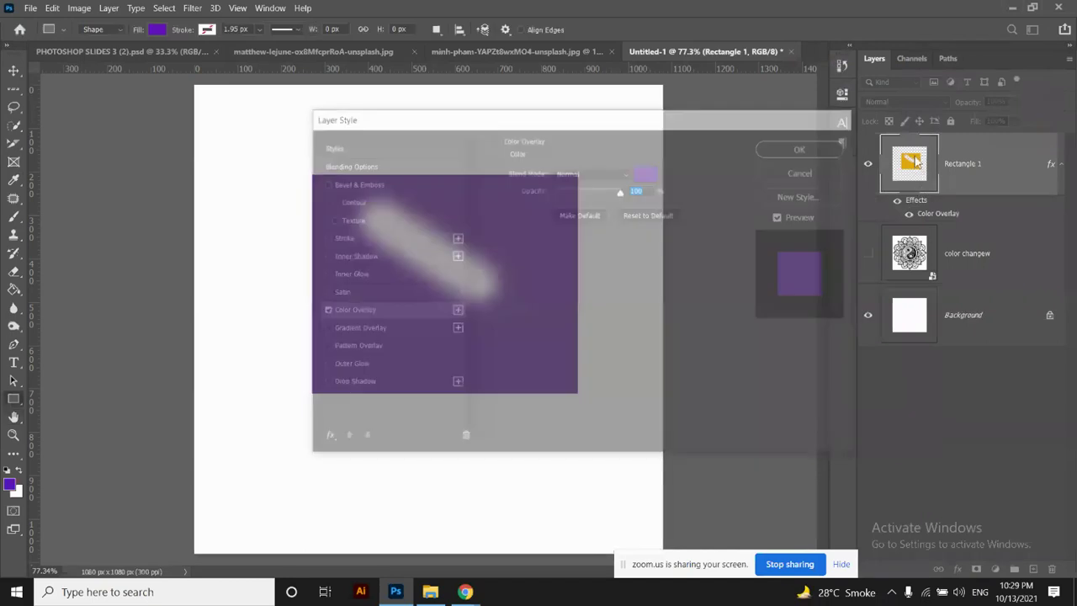
Delete the Rectangle 1 layer and show the hidden "color changew" mandala layer
key("Delete")
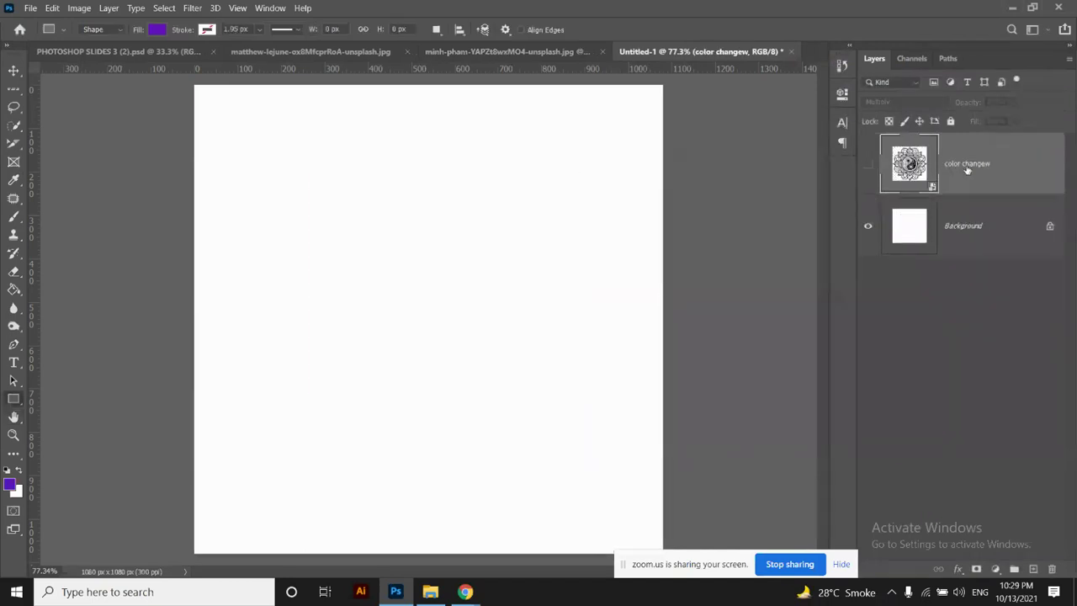
left_click(869, 165)
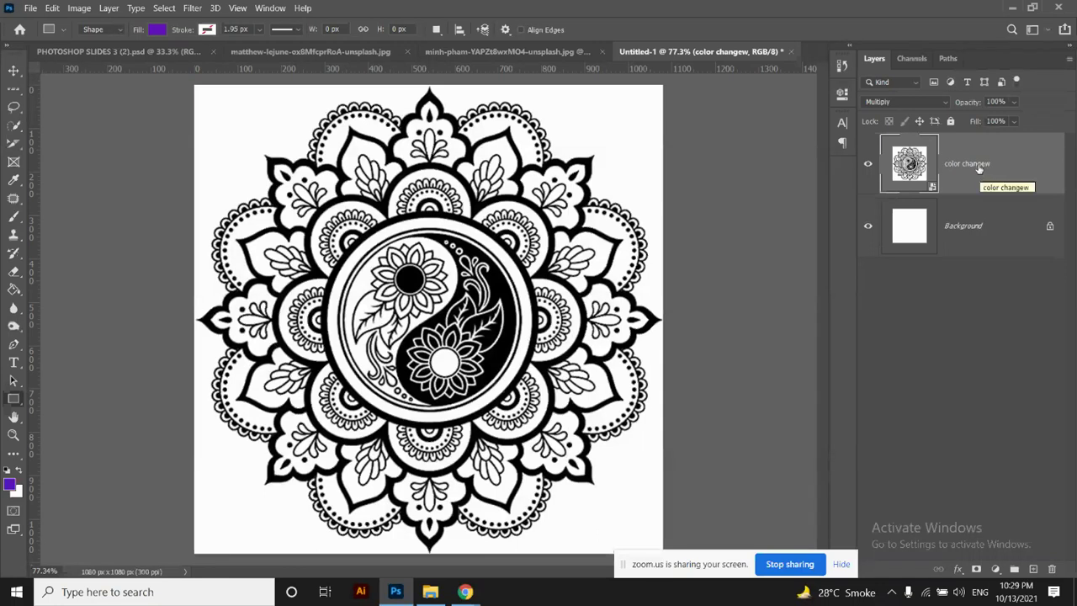
Add a Color Overlay to the "color changew" mandala layer and set the overlay's blend mode to Multiply
left_click(957, 571)
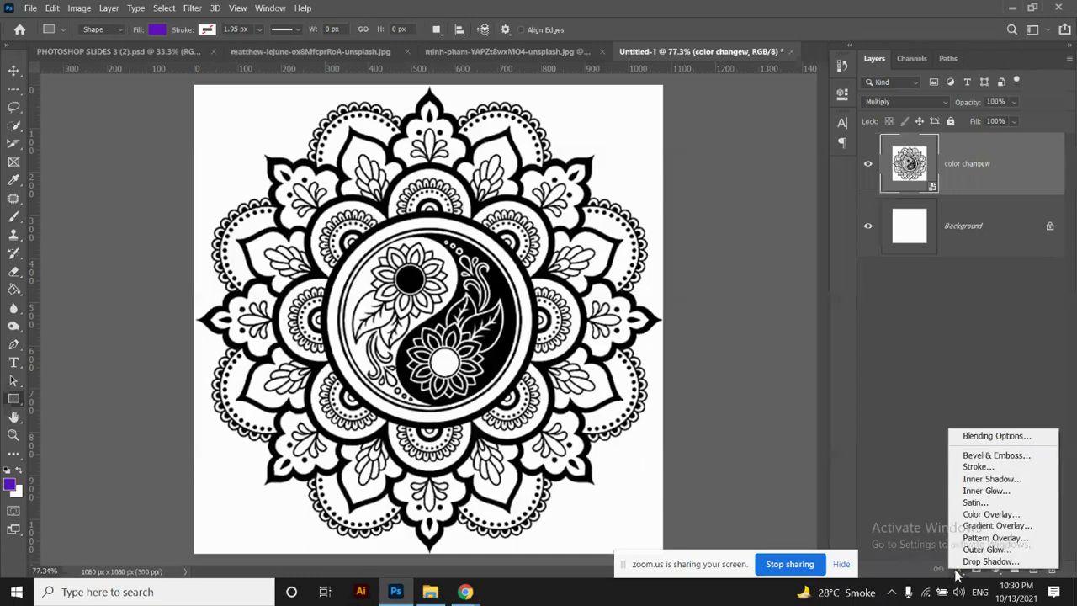
left_click(994, 514)
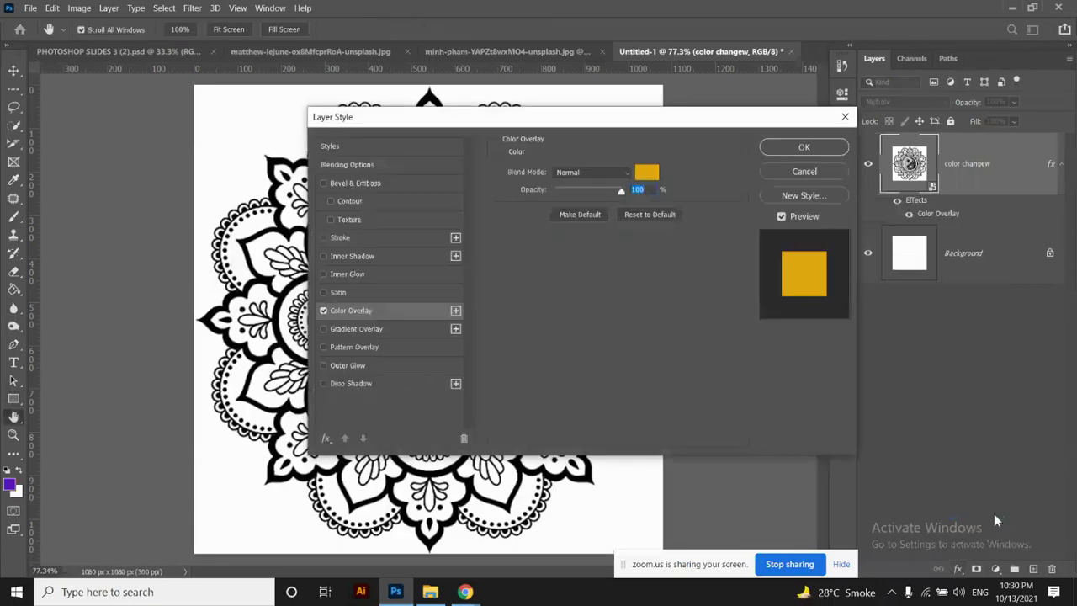
left_click_drag(644, 121, 891, 227)
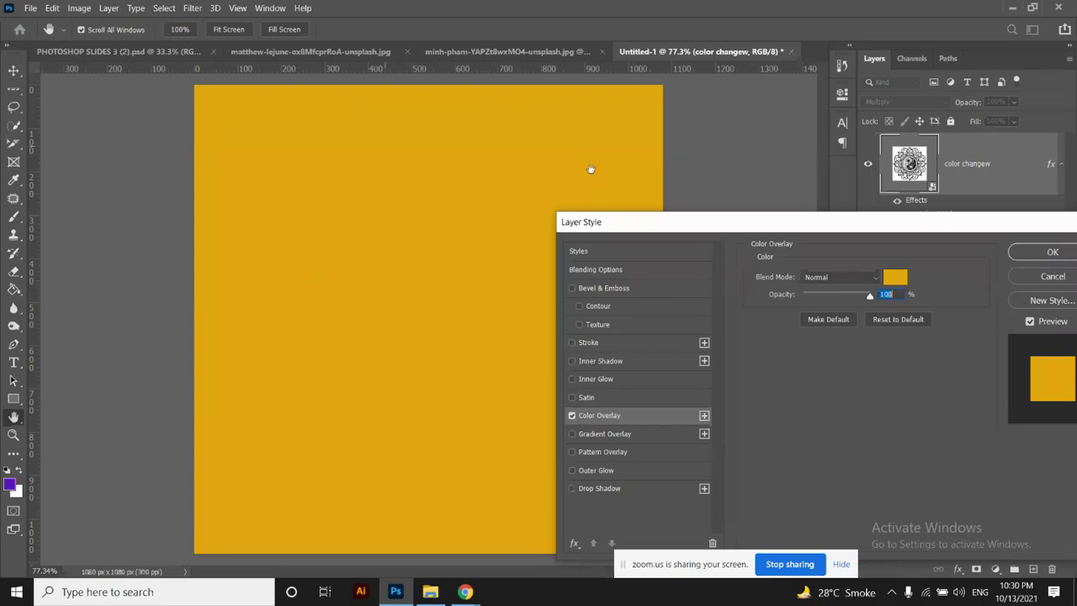
left_click_drag(832, 224, 668, 137)
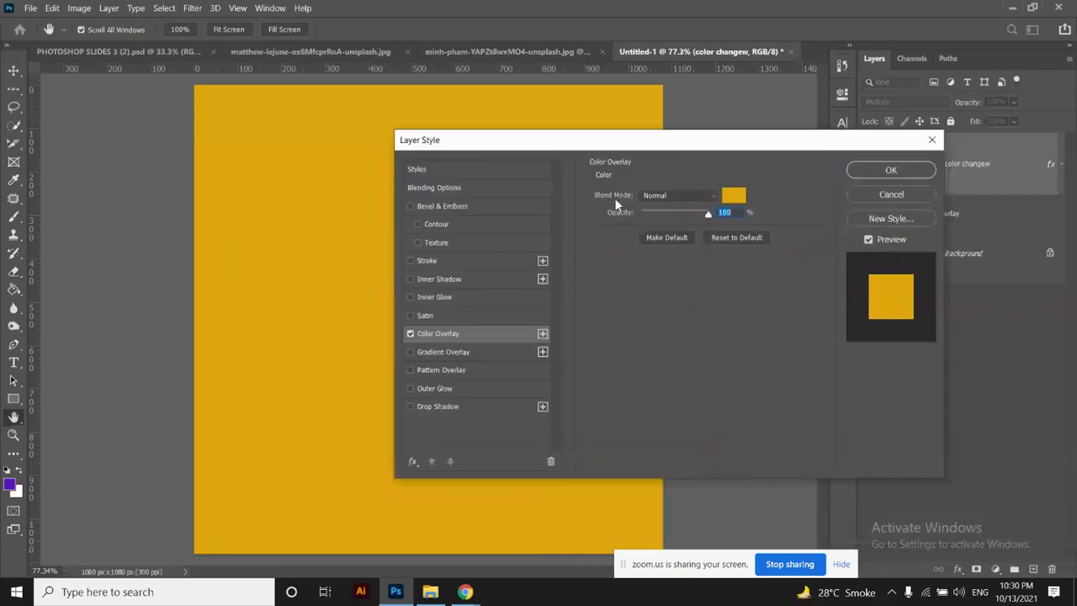
left_click(684, 194)
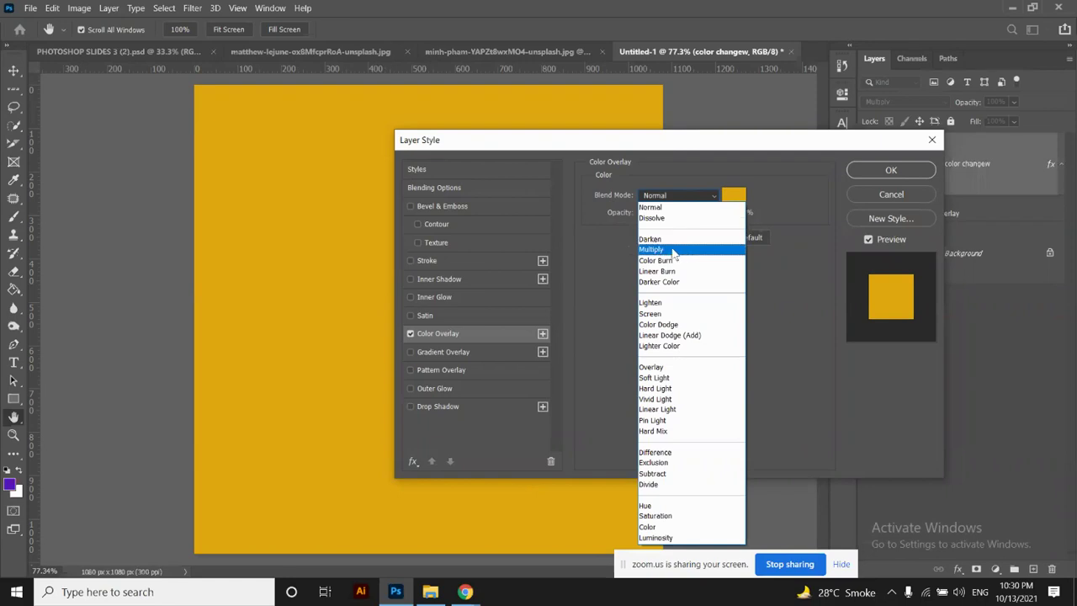
left_click(671, 250)
left_click_drag(588, 147, 819, 155)
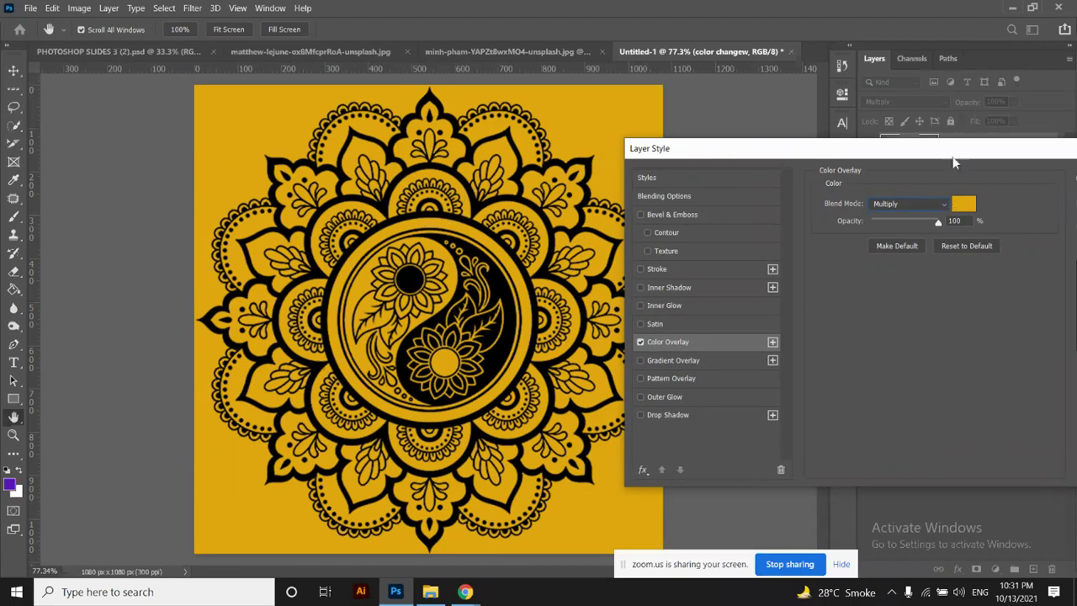
Change the mandala's Color Overlay colour to green and set its blend mode to Screen
left_click_drag(954, 157, 553, 183)
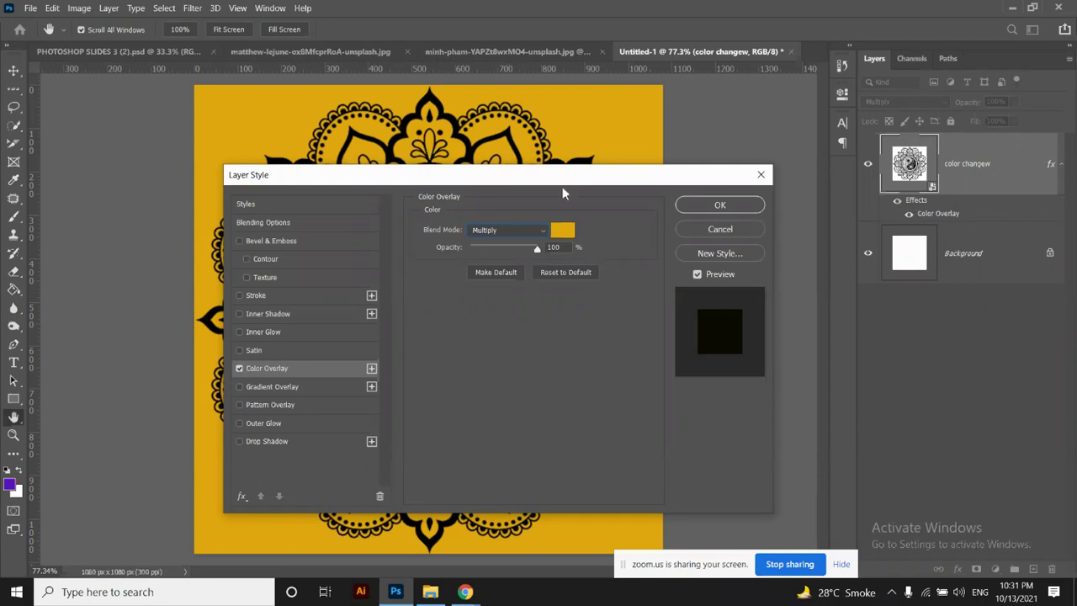
left_click_drag(533, 180, 879, 139)
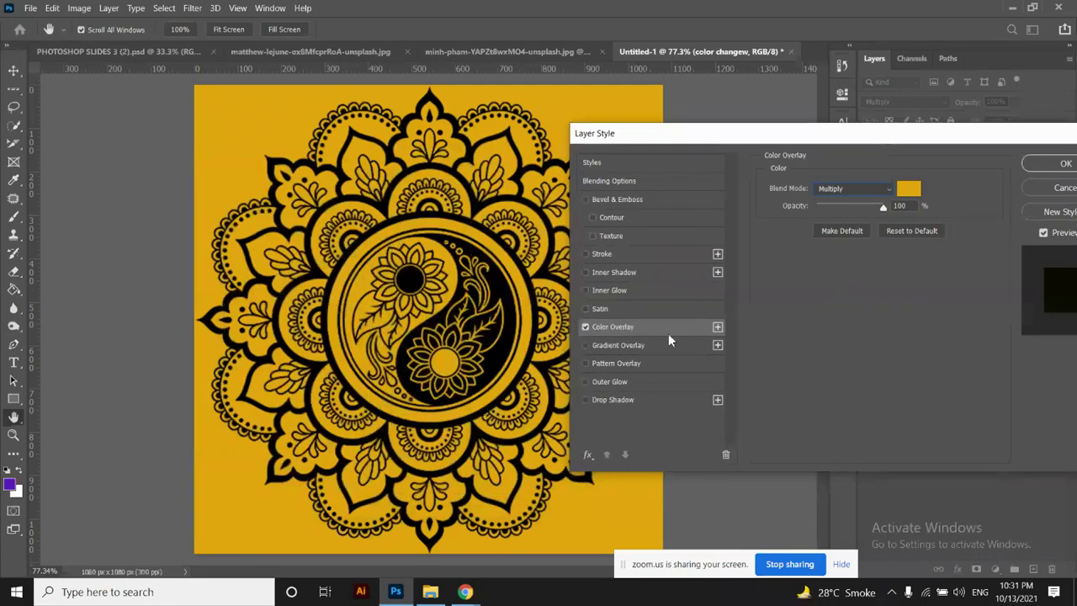
left_click(910, 193)
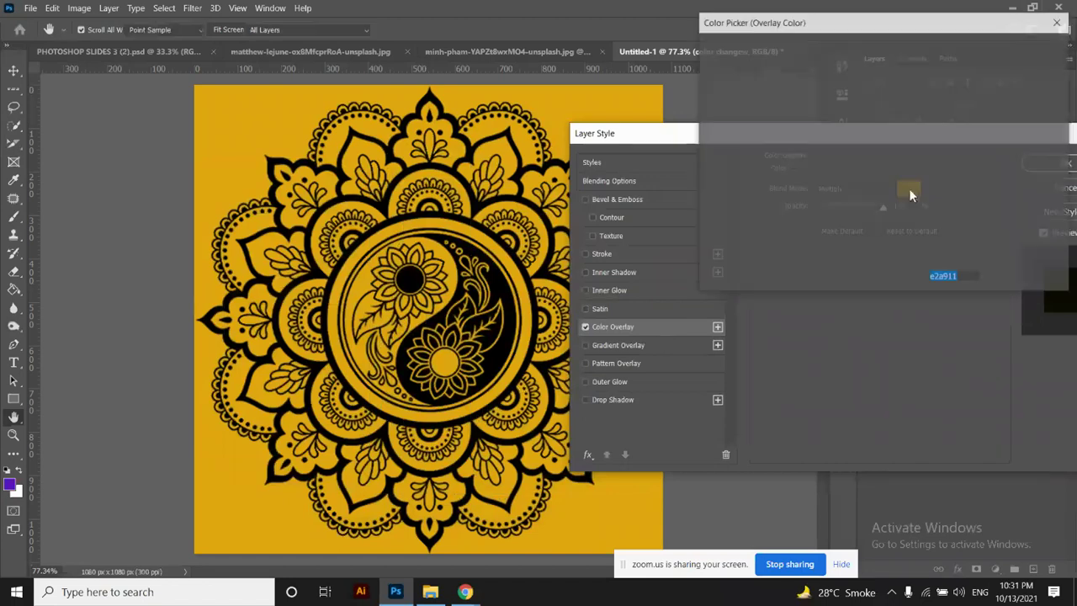
left_click(826, 119)
left_click_drag(899, 108, 907, 167)
left_click(1007, 50)
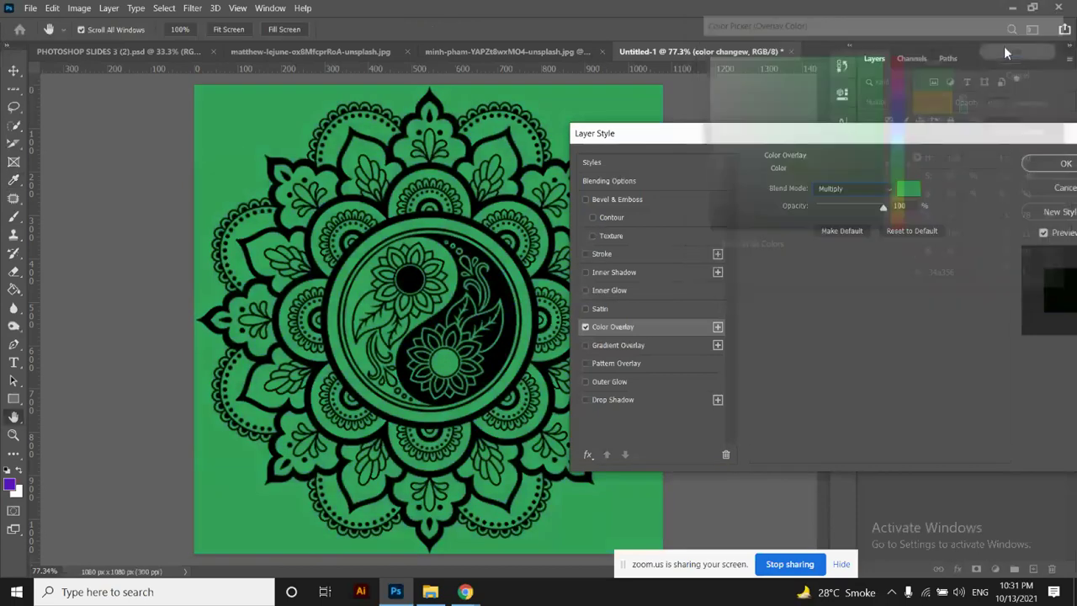
left_click(846, 188)
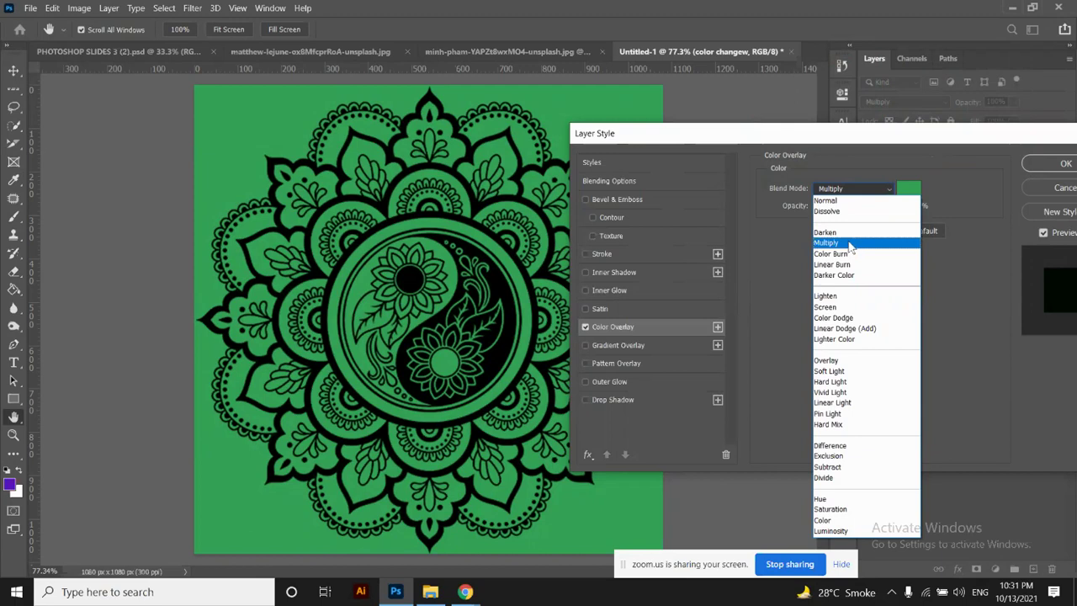
left_click(849, 307)
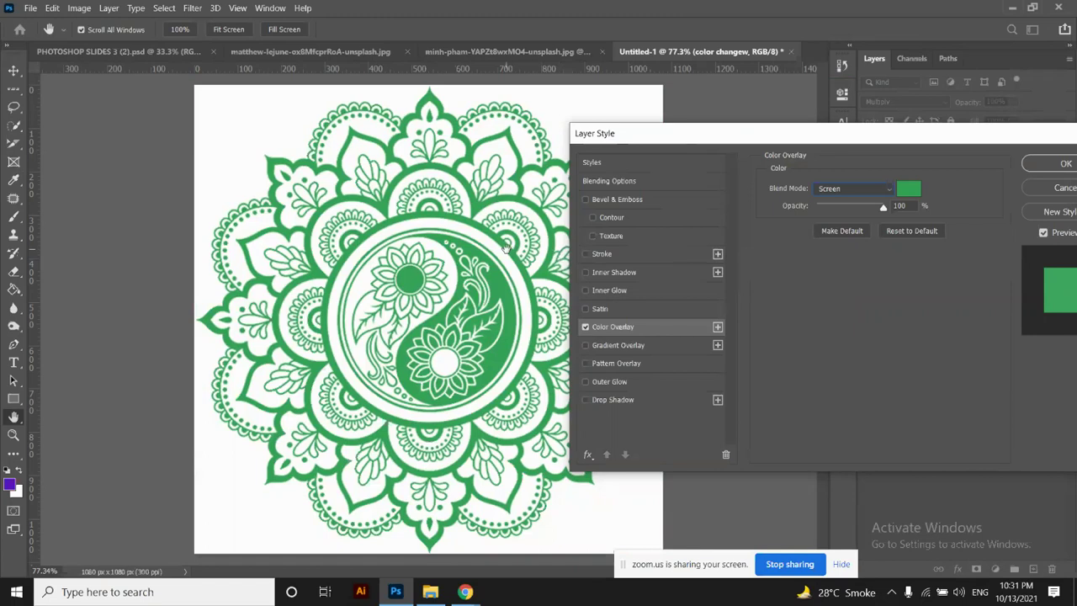
Enable Gradient Overlay for the mandala layer and turn off its Color Overlay
left_click(641, 346)
left_click(586, 327)
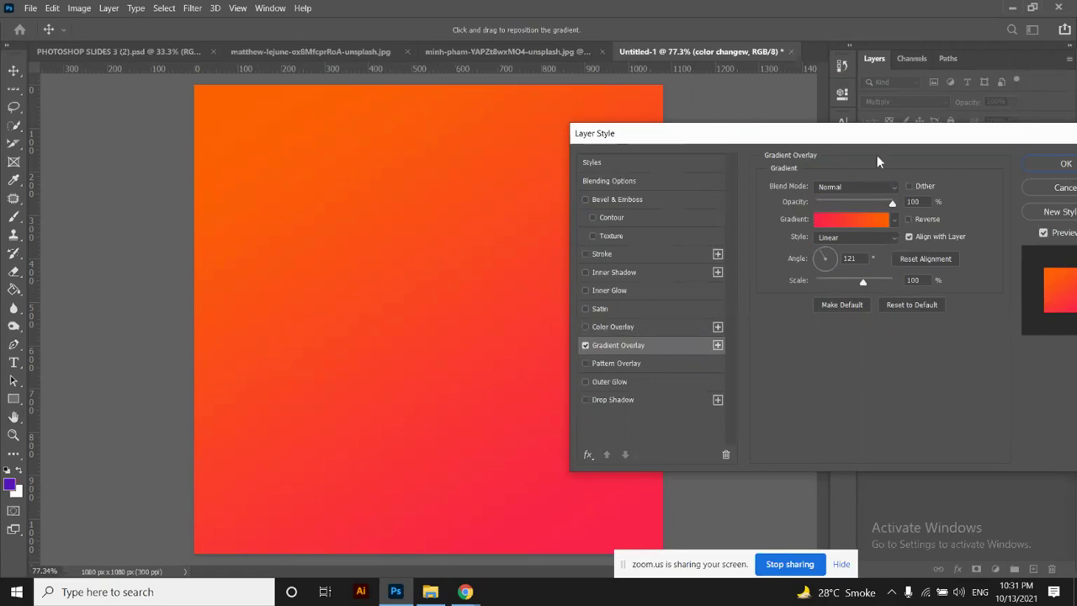
left_click_drag(863, 134, 797, 107)
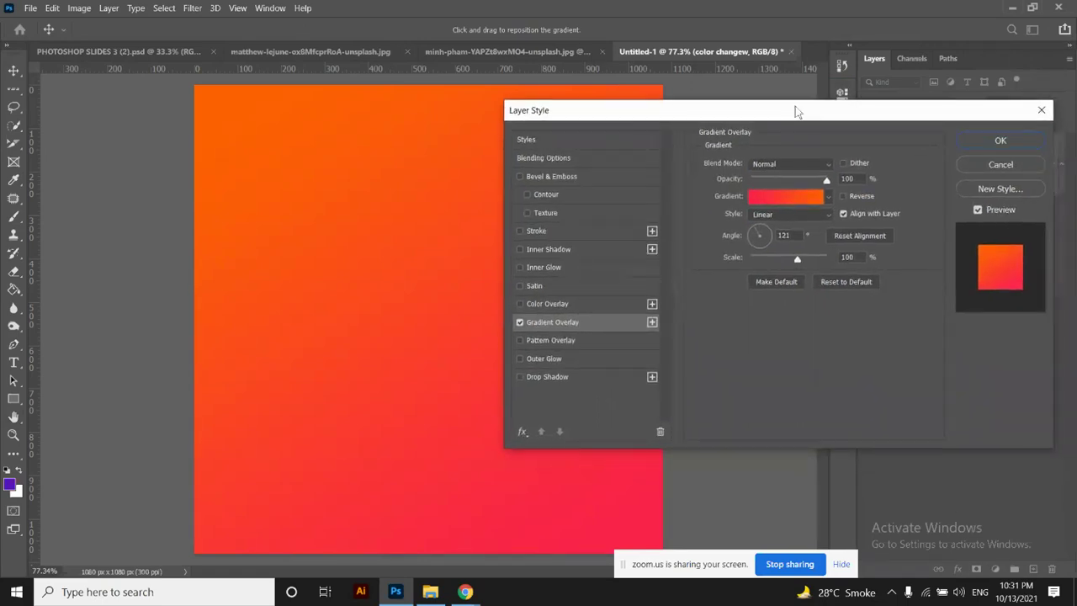
left_click(548, 305)
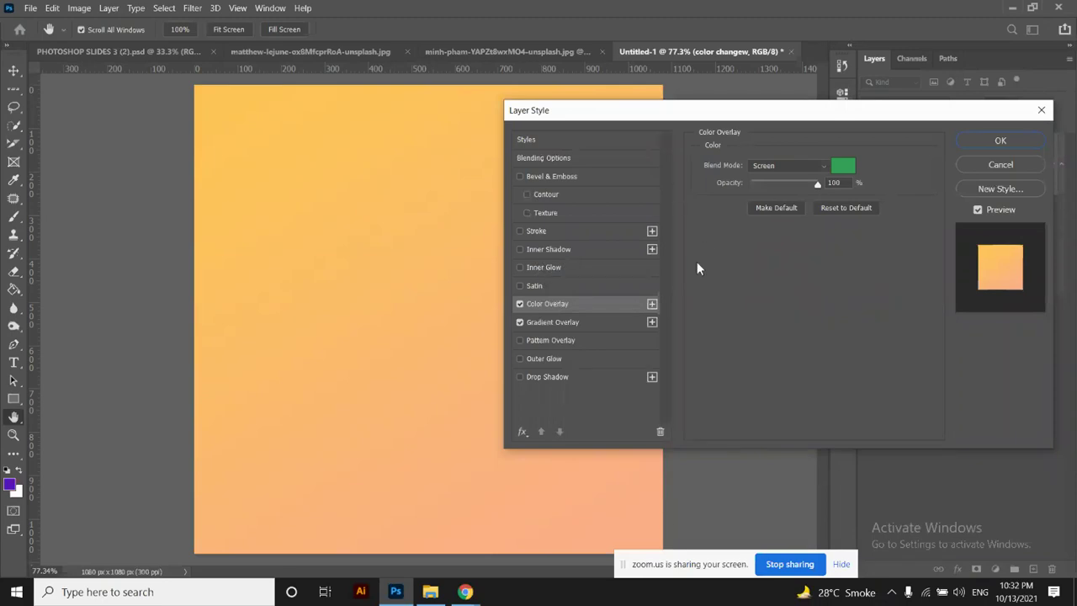
left_click(521, 305)
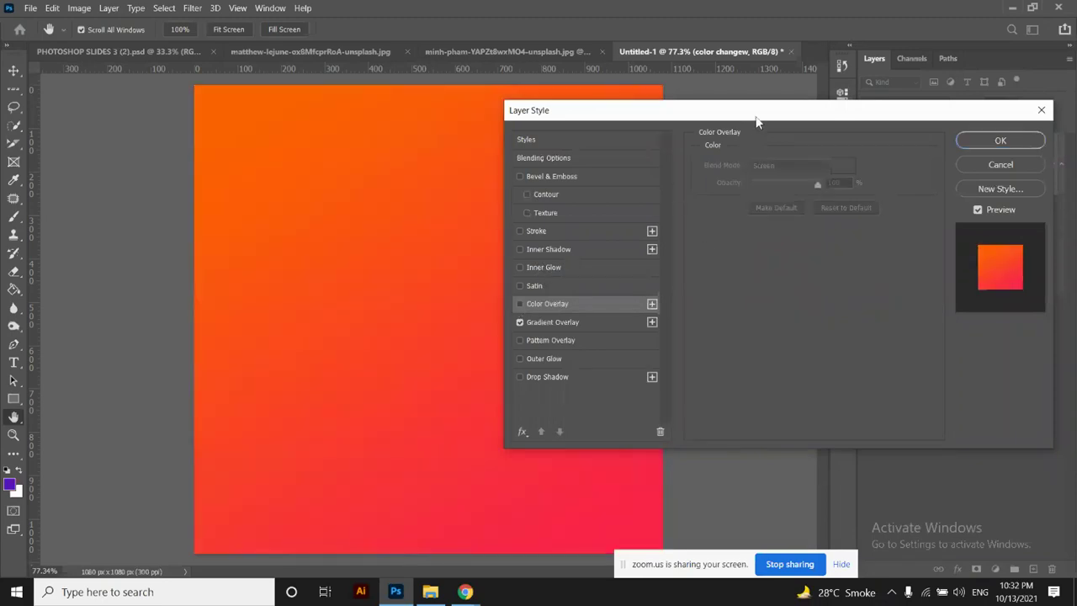
left_click_drag(738, 119, 922, 109)
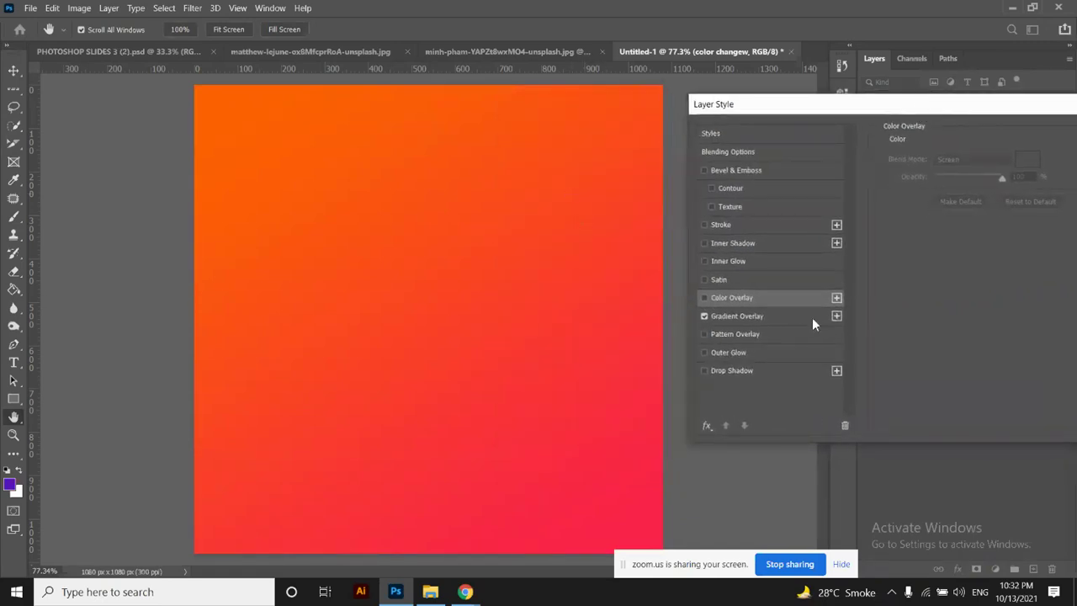
left_click(792, 315)
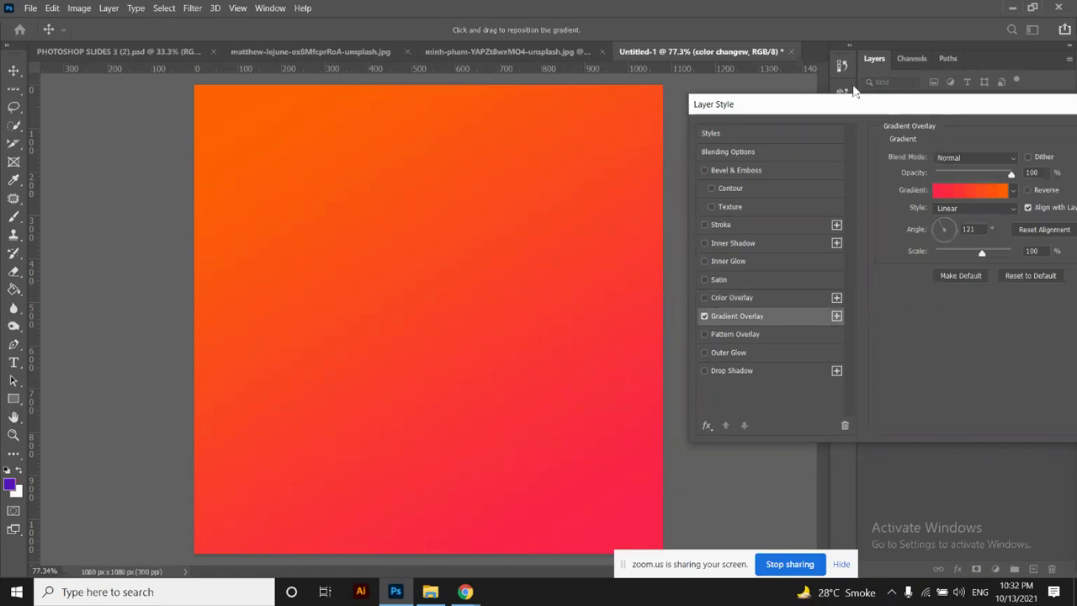
left_click_drag(849, 101, 688, 79)
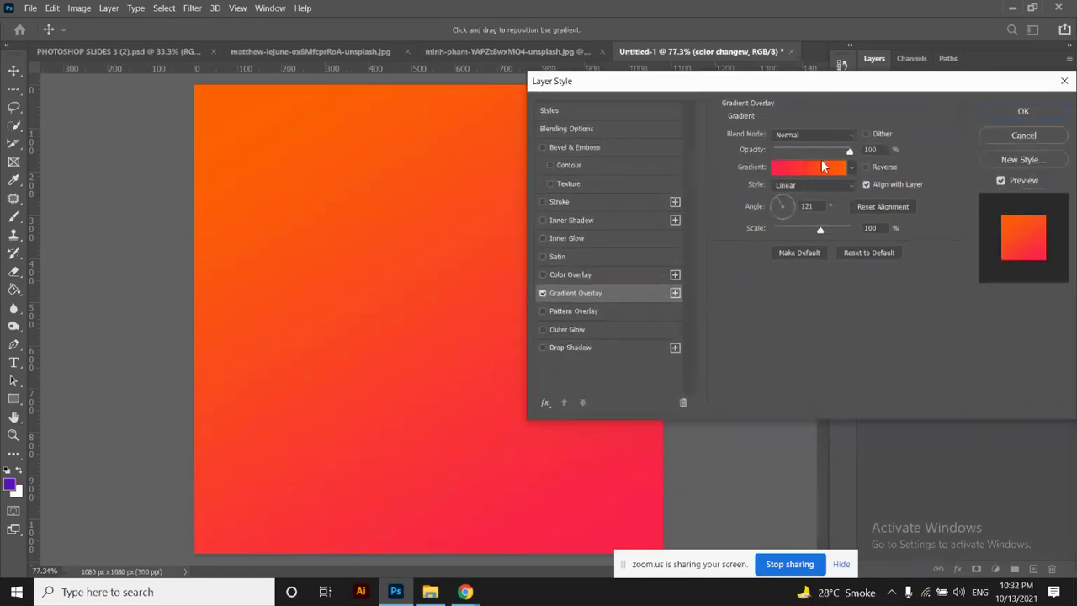
Expand the Basics and Blues gradient groups and try several Blues presets on the Gradient Overlay
left_click(852, 168)
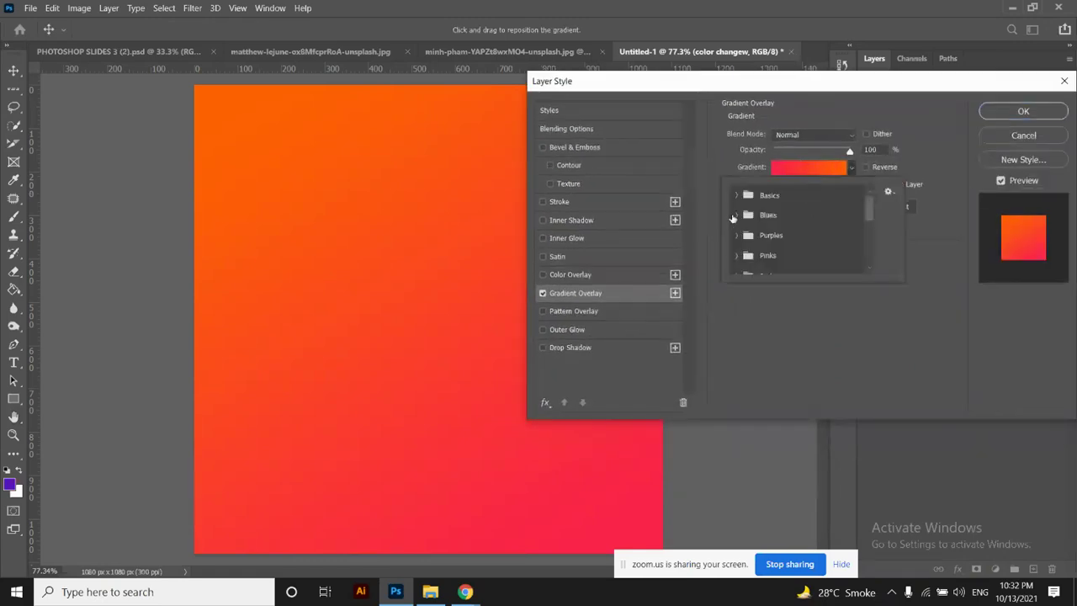
left_click(850, 166)
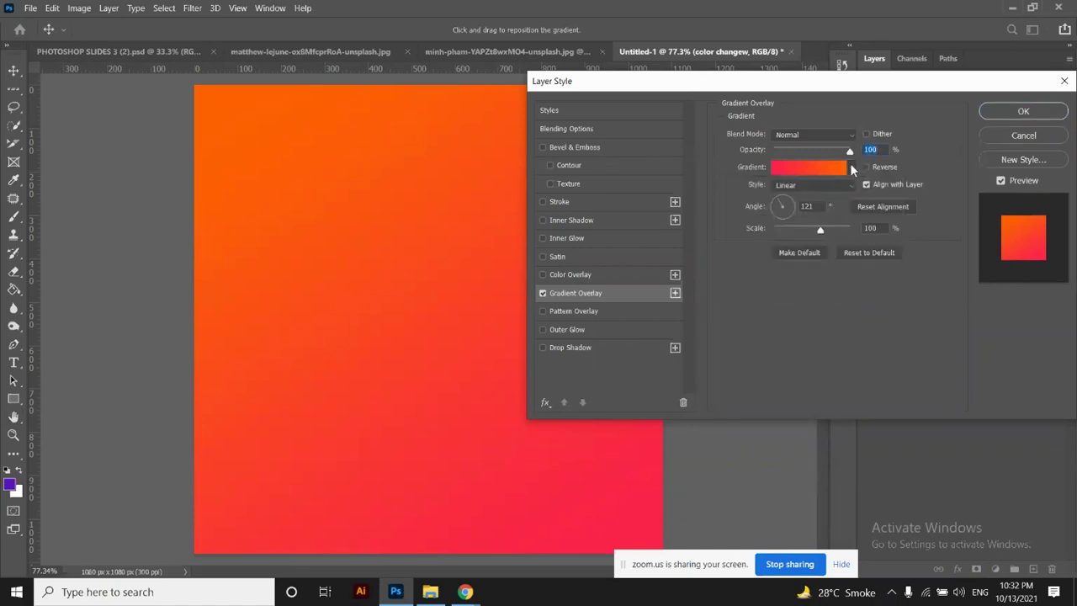
left_click(852, 167)
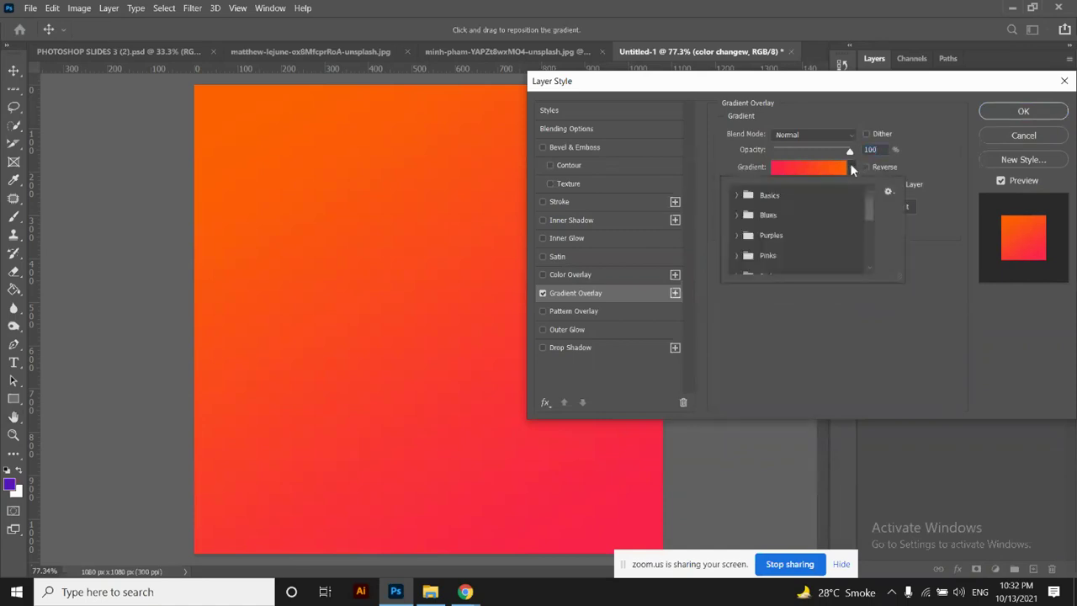
left_click(736, 195)
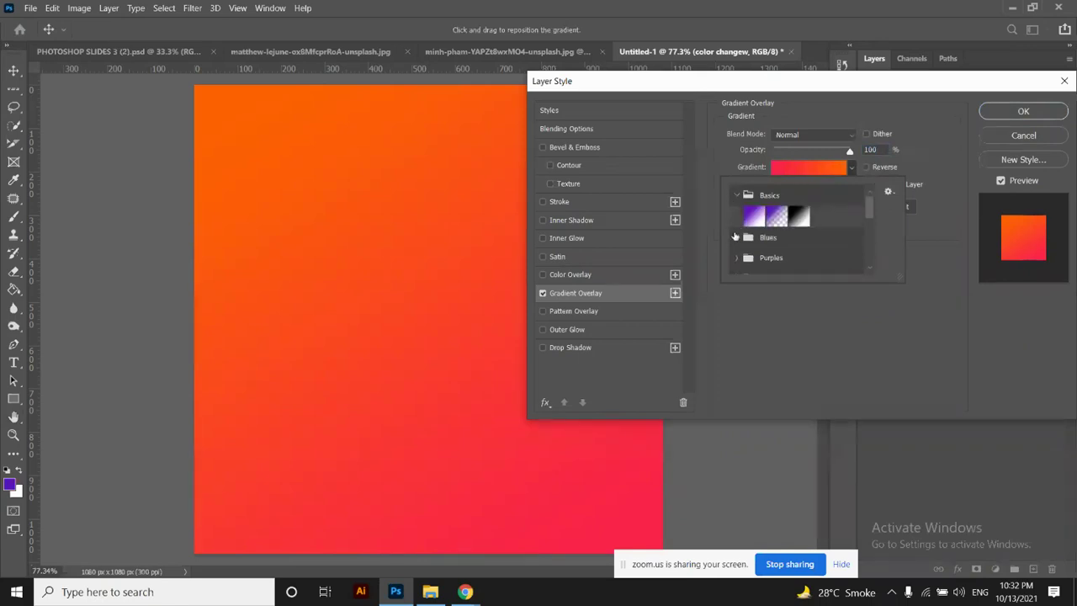
left_click(736, 237)
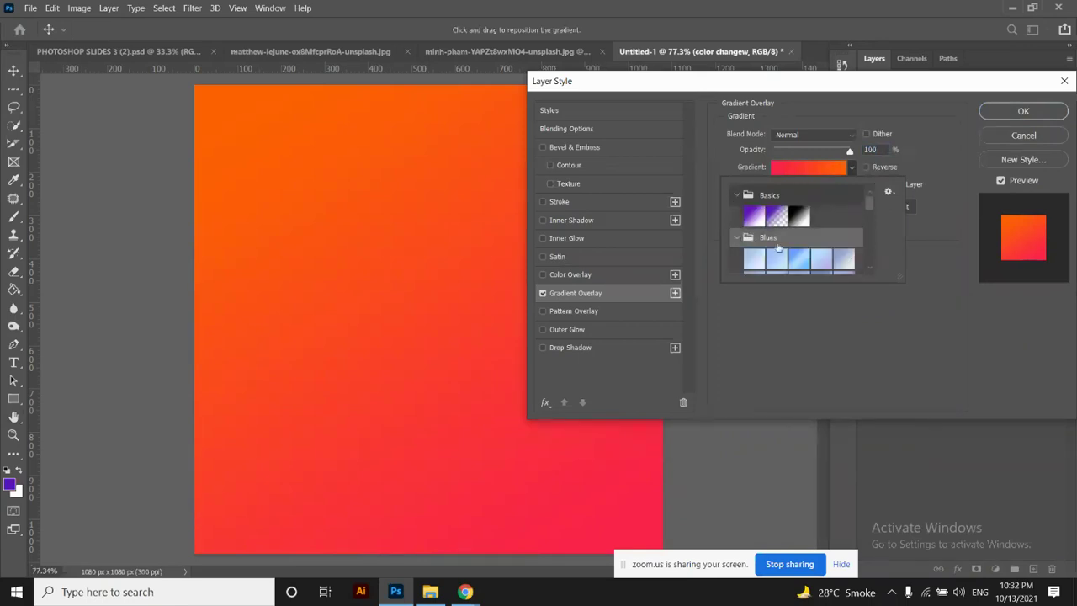
scroll(778, 257, "down", 1)
left_click(819, 244)
left_click(846, 246)
left_click(845, 267)
left_click(822, 268)
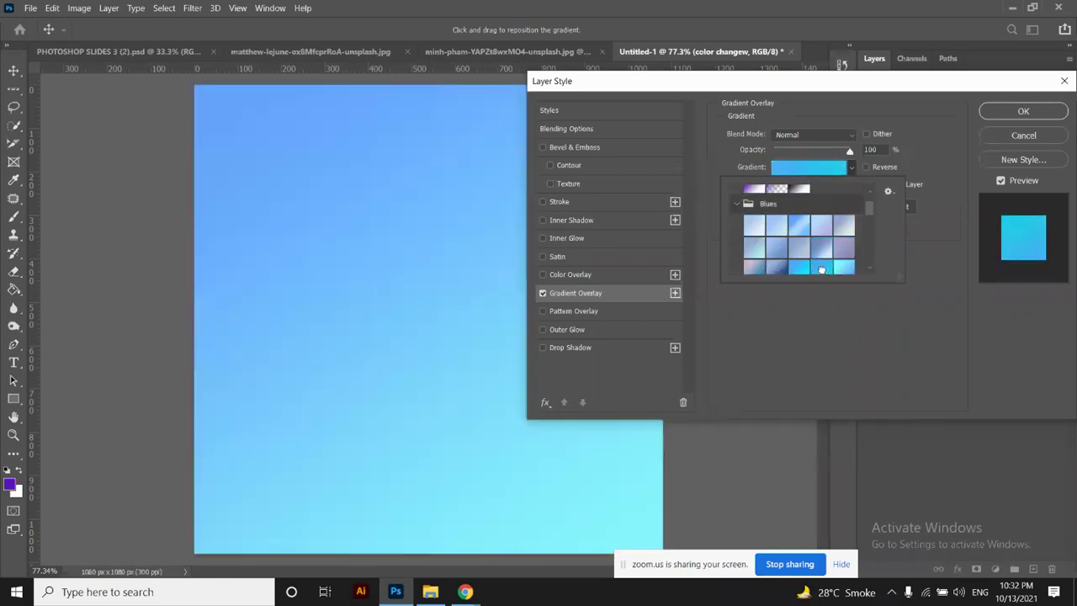
left_click(764, 261)
scroll(770, 252, "down", 4)
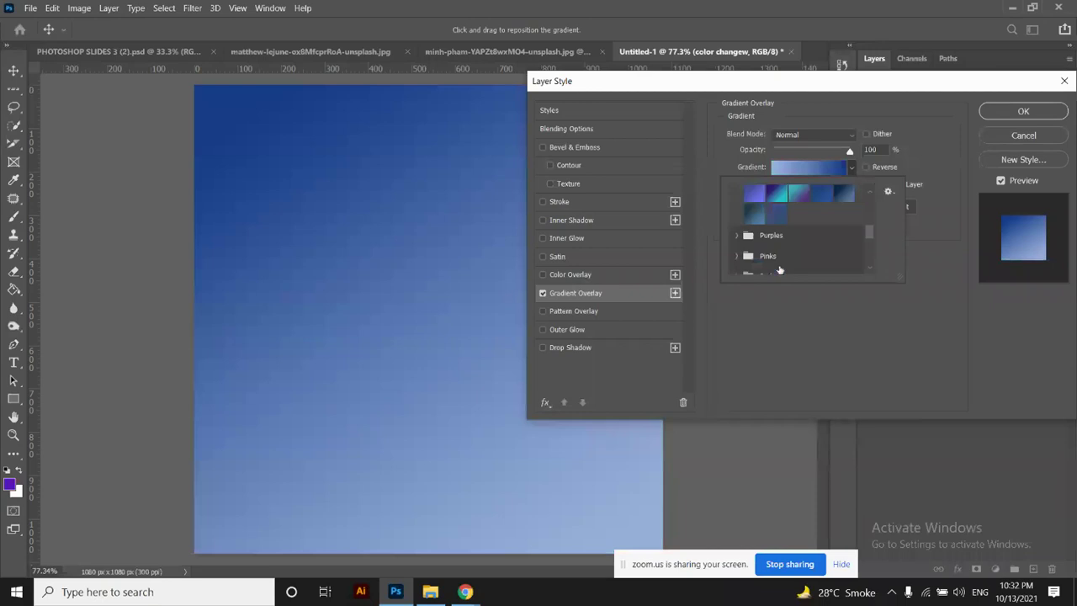
left_click(775, 216)
Try presets from the Purples group and choose the pink, orange and navy gradient for the Gradient Overlay
left_click(737, 238)
scroll(777, 245, "down", 3)
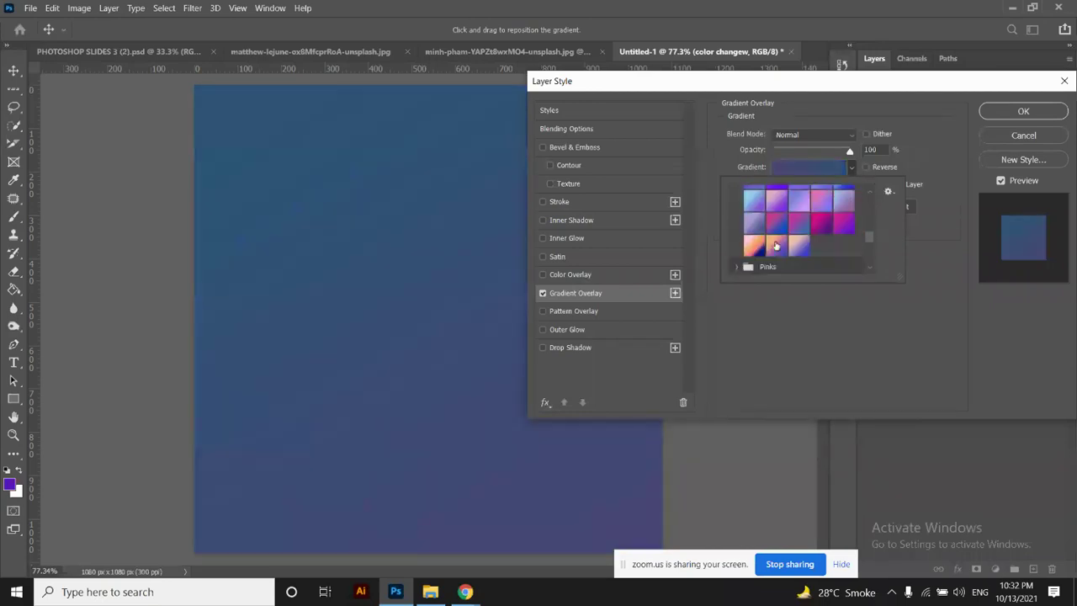
left_click(816, 218)
left_click(801, 202)
left_click(780, 204)
left_click(756, 244)
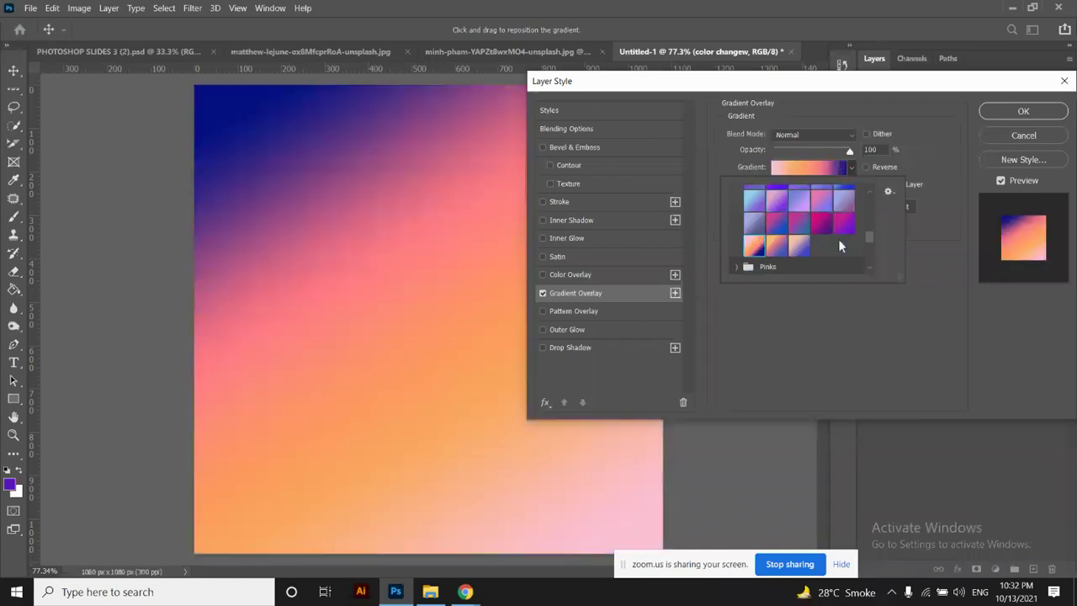
left_click(851, 168)
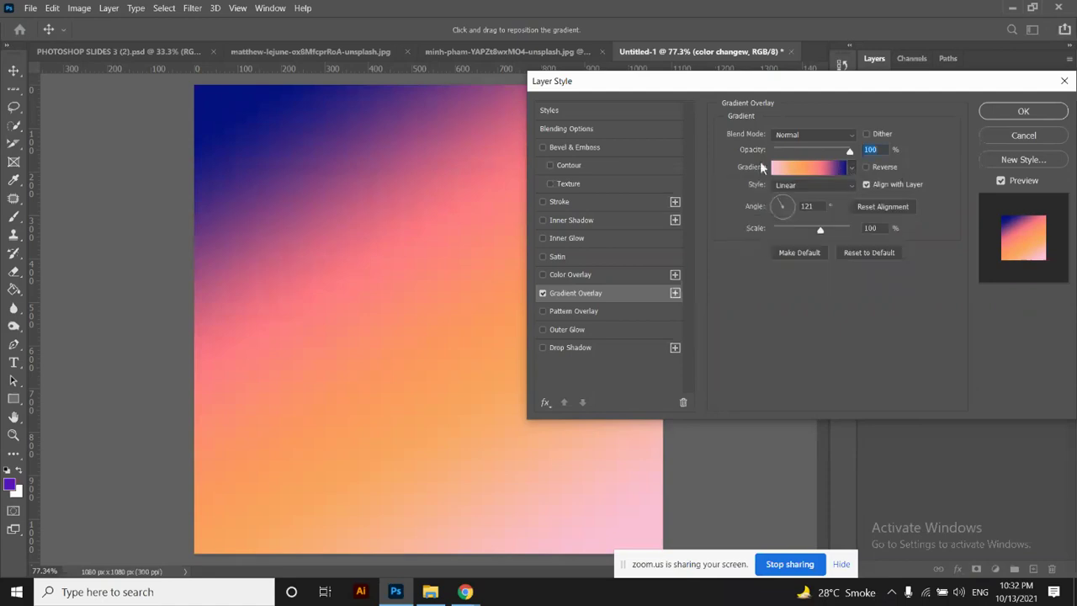
Try Multiply as the Gradient Overlay's blend mode and settle on Screen to colour the mandala's dark lines
left_click_drag(745, 83, 620, 260)
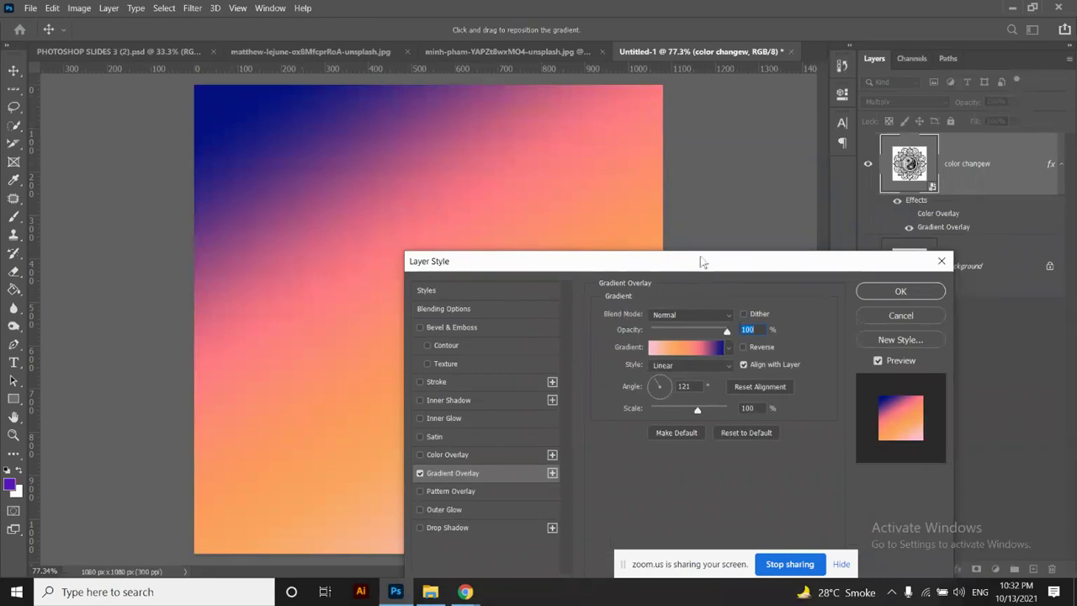
left_click_drag(702, 262, 690, 94)
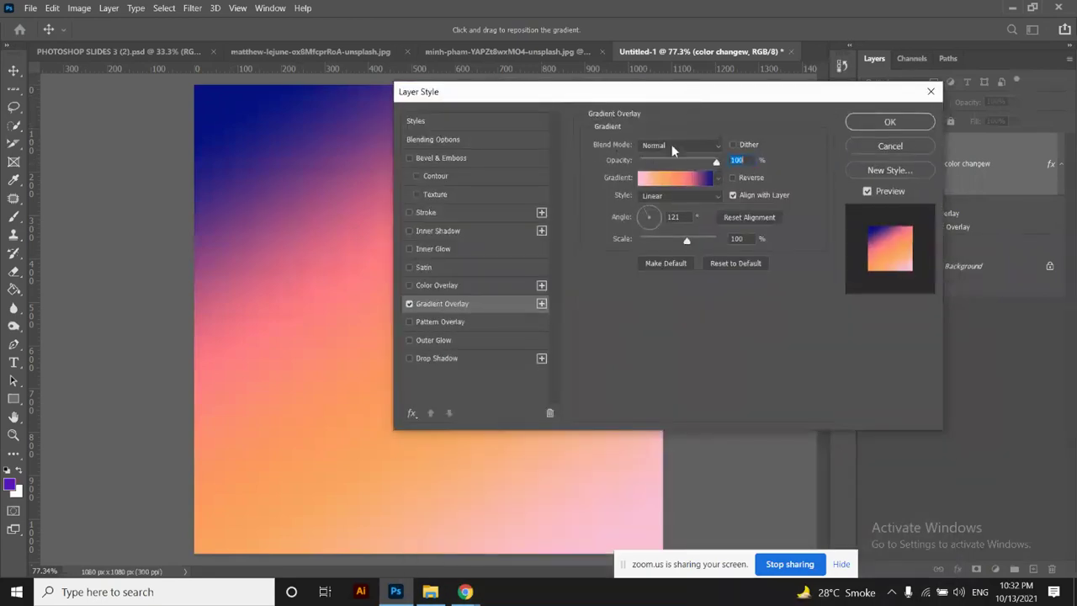
left_click(717, 144)
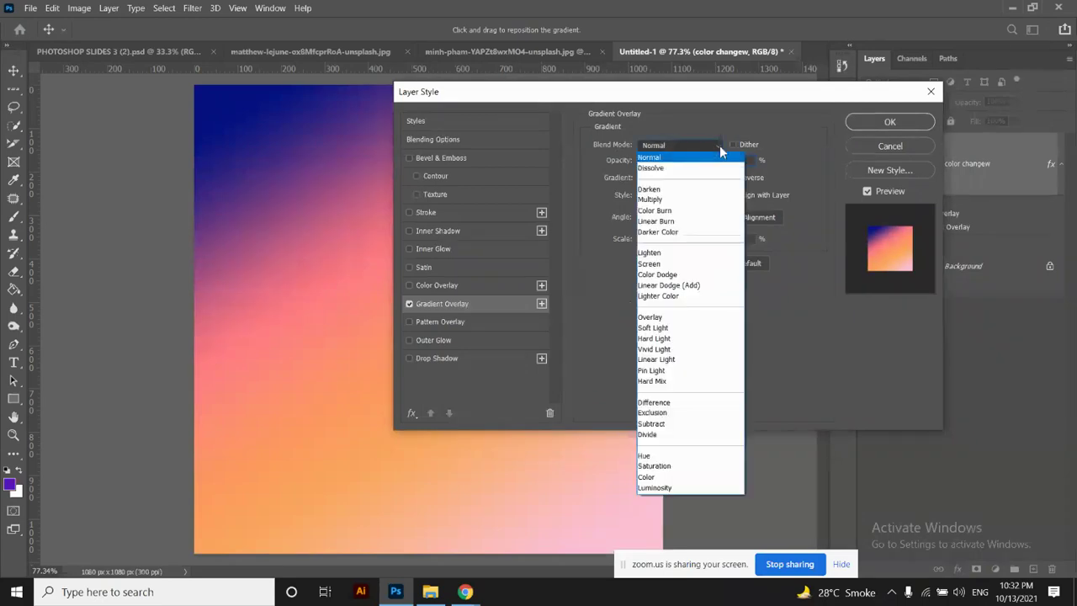
left_click(696, 200)
left_click_drag(663, 88, 862, 171)
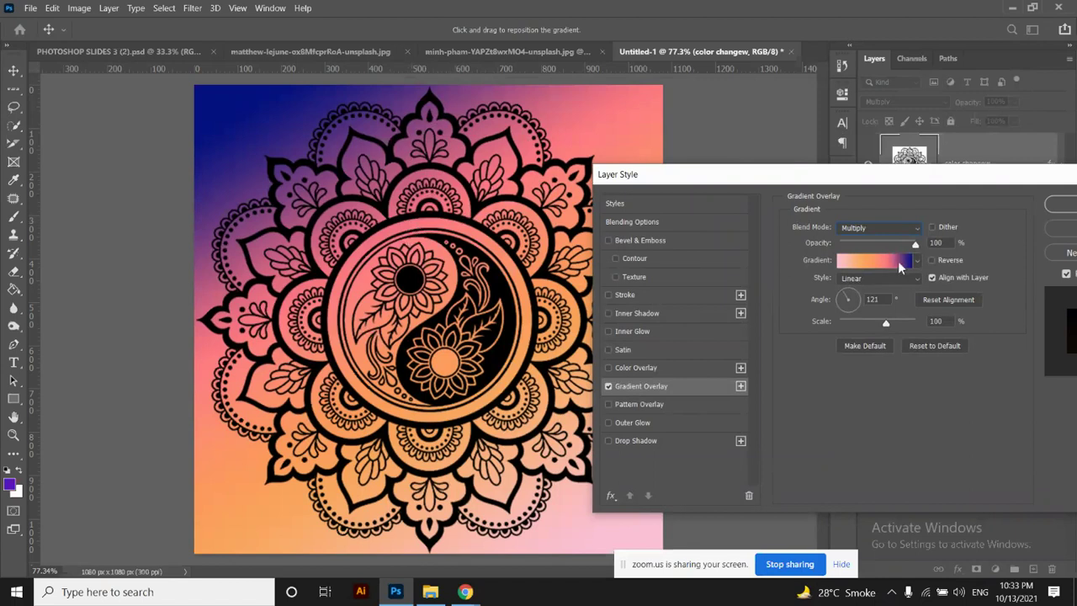
left_click(914, 225)
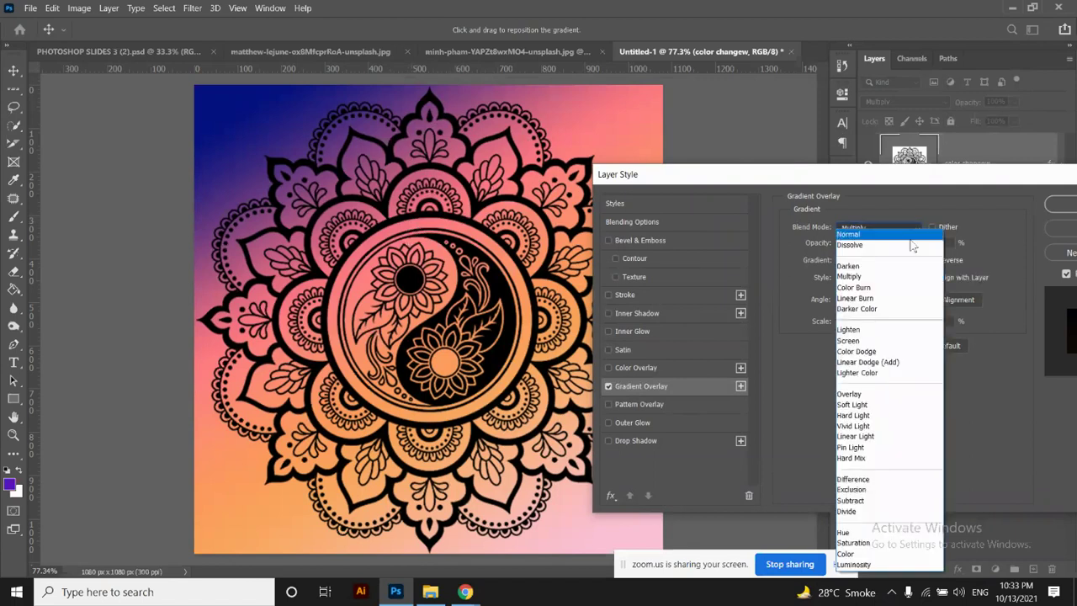
left_click(879, 339)
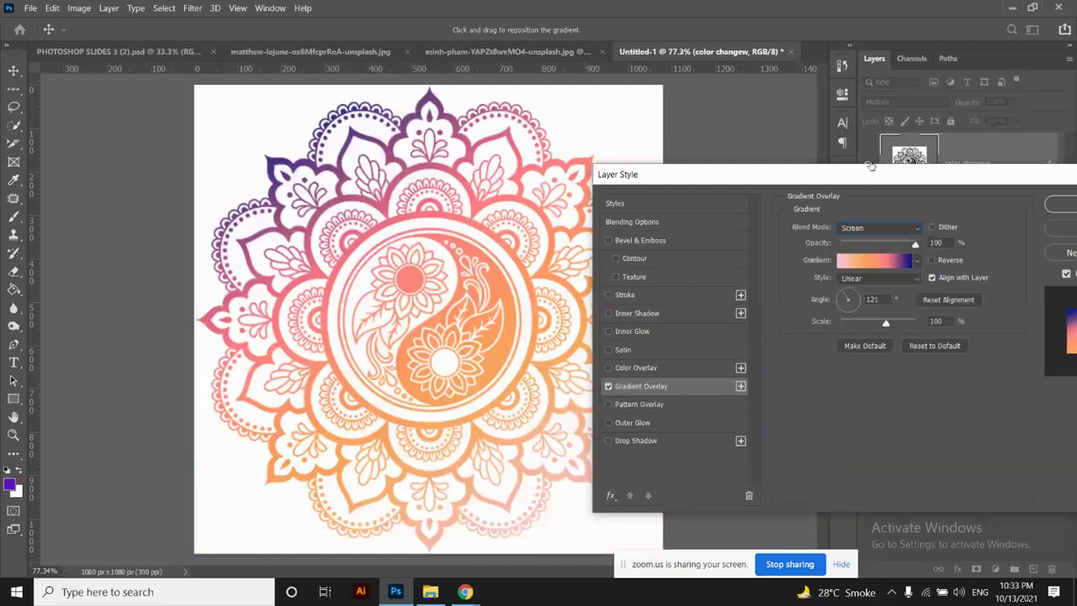
Apply the Screen-mode Gradient Overlay to the mandala, switch to the Move tool and deselect the layer
left_click_drag(864, 175, 664, 157)
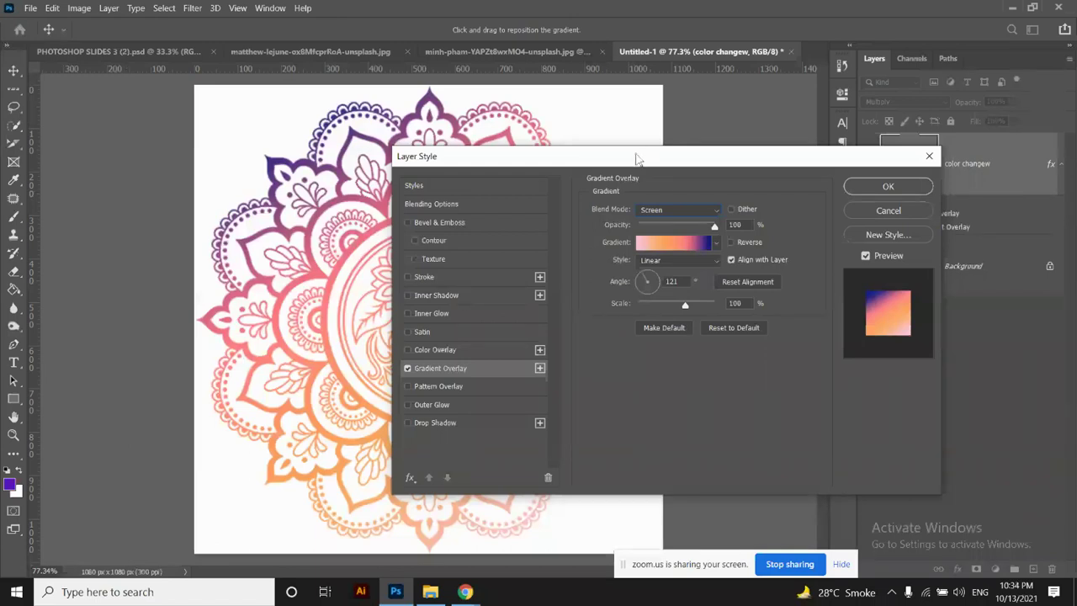
left_click_drag(637, 158, 729, 152)
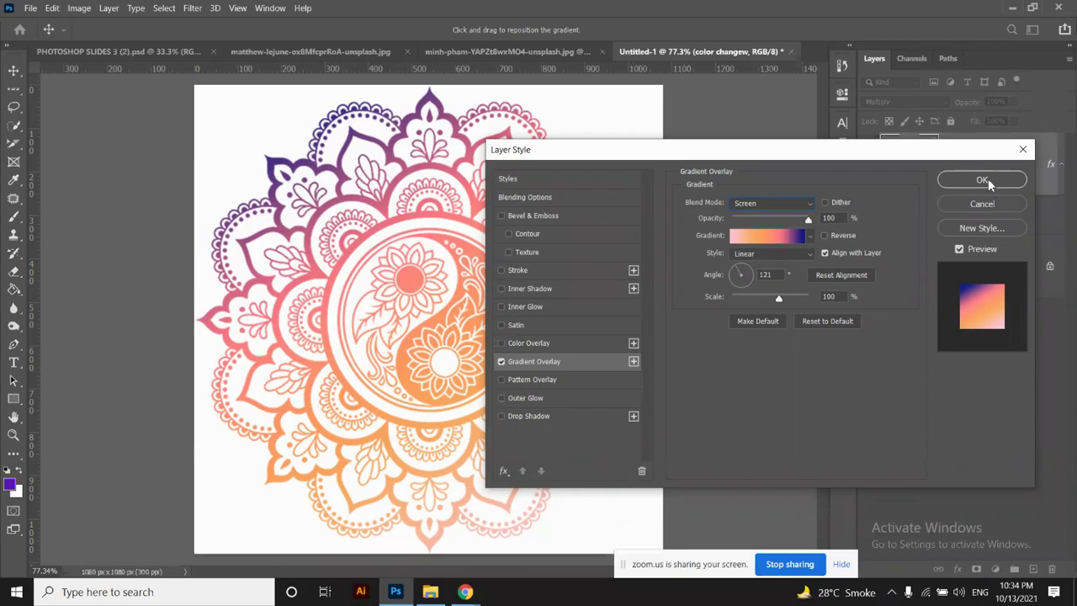
key("Return")
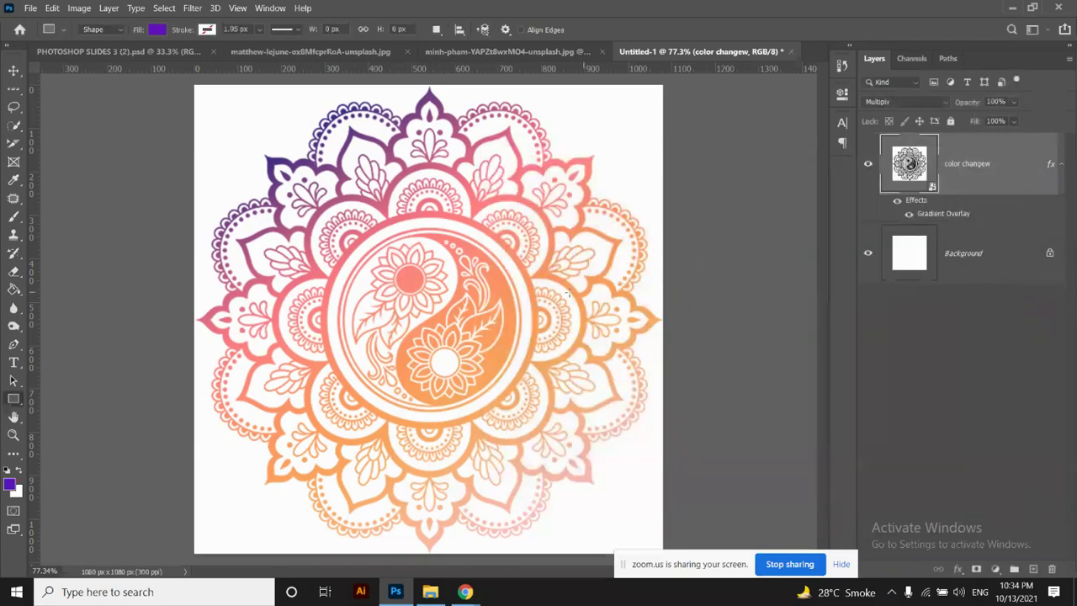
key("v")
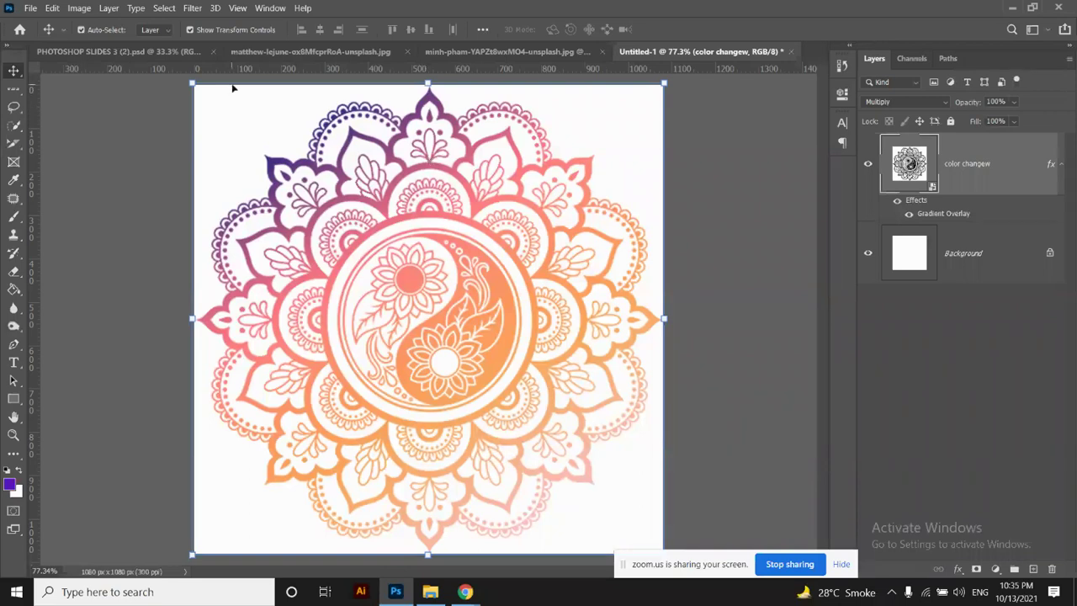
left_click(107, 199)
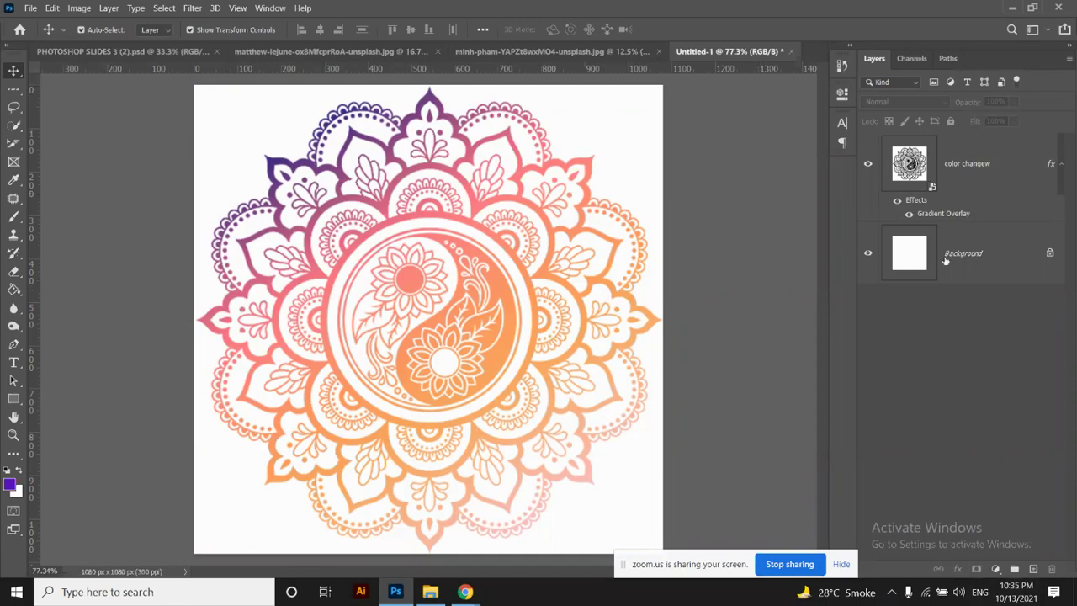
Reopen the Gradient Overlay settings of the color changew layer
left_click(976, 162)
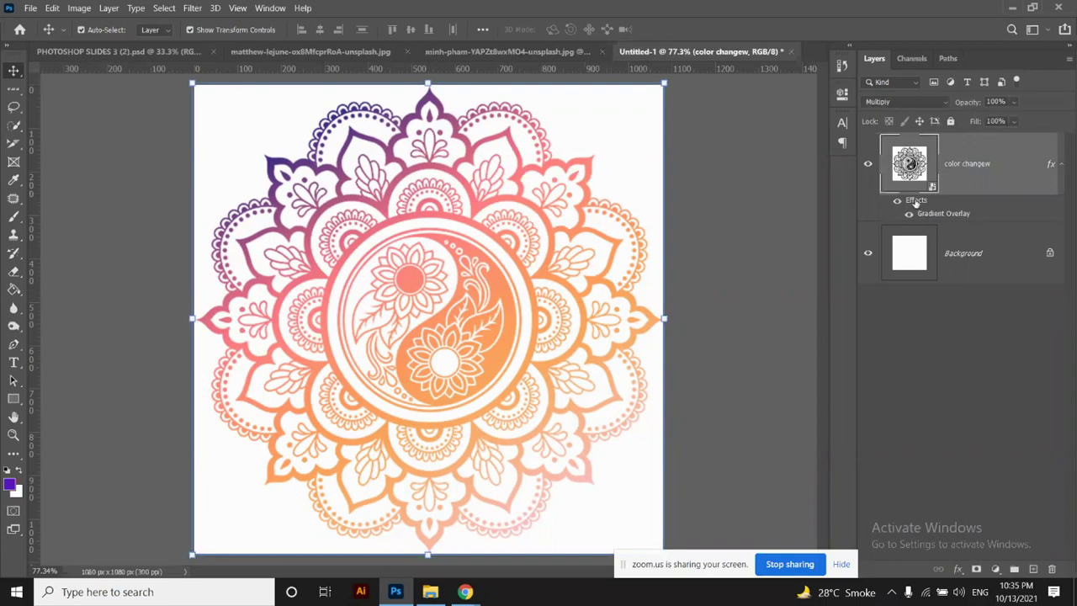
double_click(916, 202)
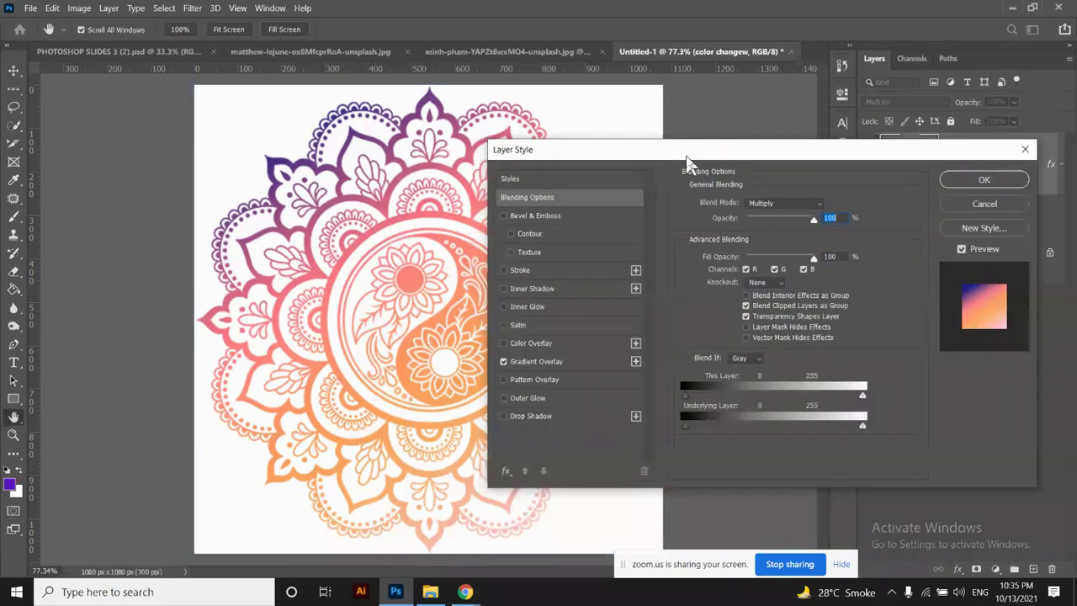
left_click_drag(688, 162, 873, 116)
left_click(733, 313)
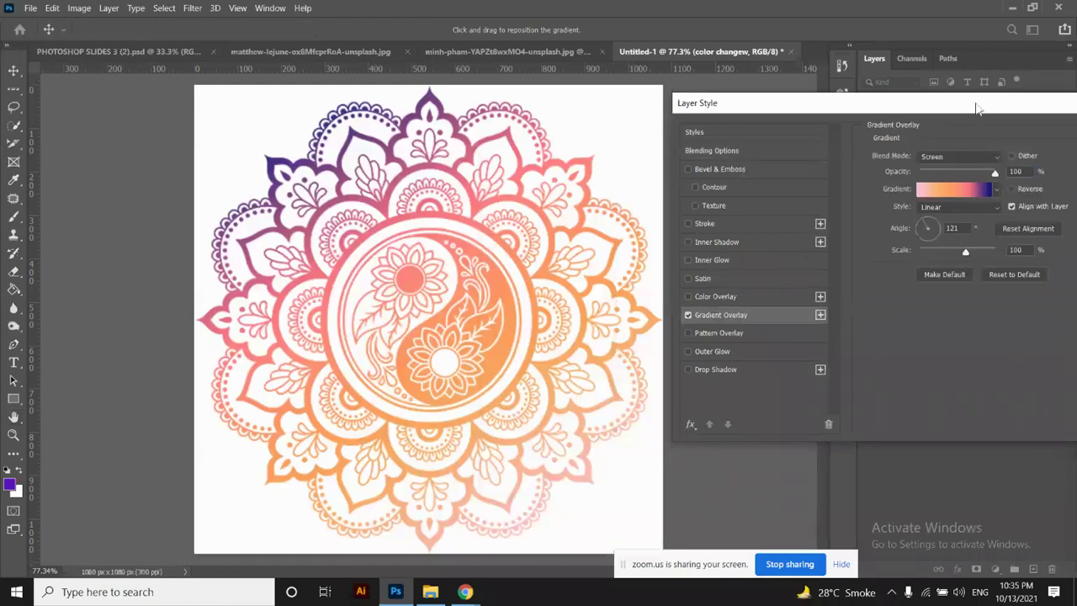
left_click_drag(978, 107, 768, 71)
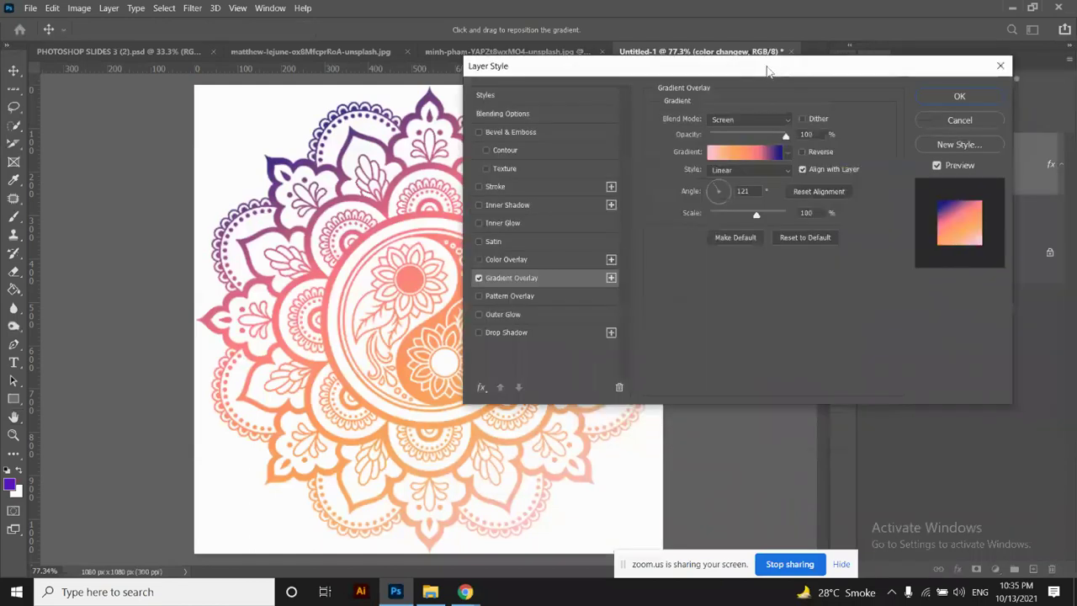
Try several Purples presets on the Gradient Overlay, ending with the magenta-to-purple gradient
left_click(787, 155)
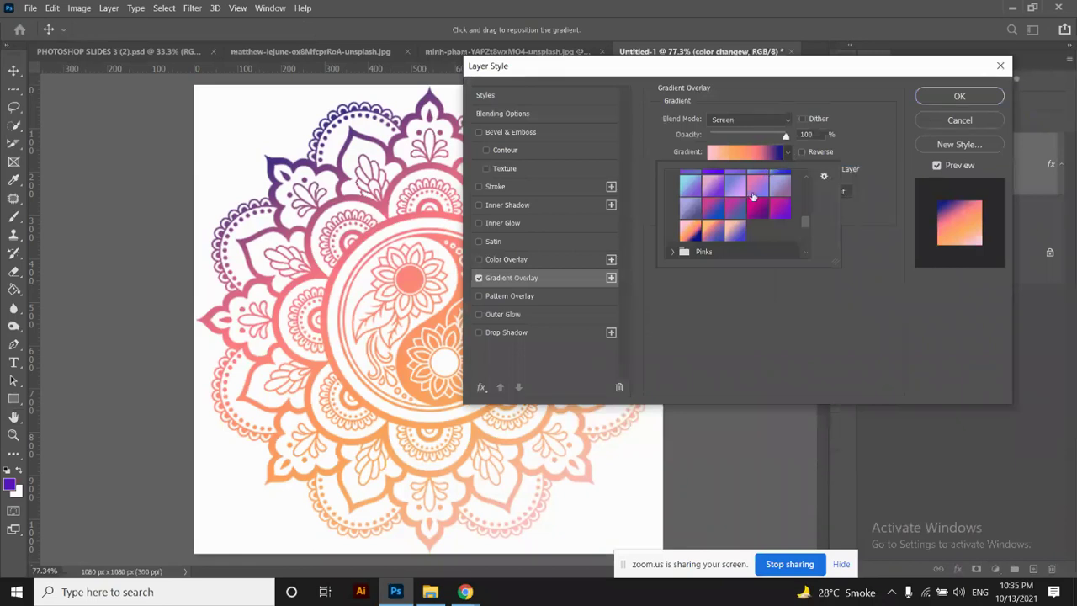
left_click(749, 193)
left_click(729, 189)
left_click(698, 193)
left_click(726, 197)
left_click(736, 209)
left_click(760, 209)
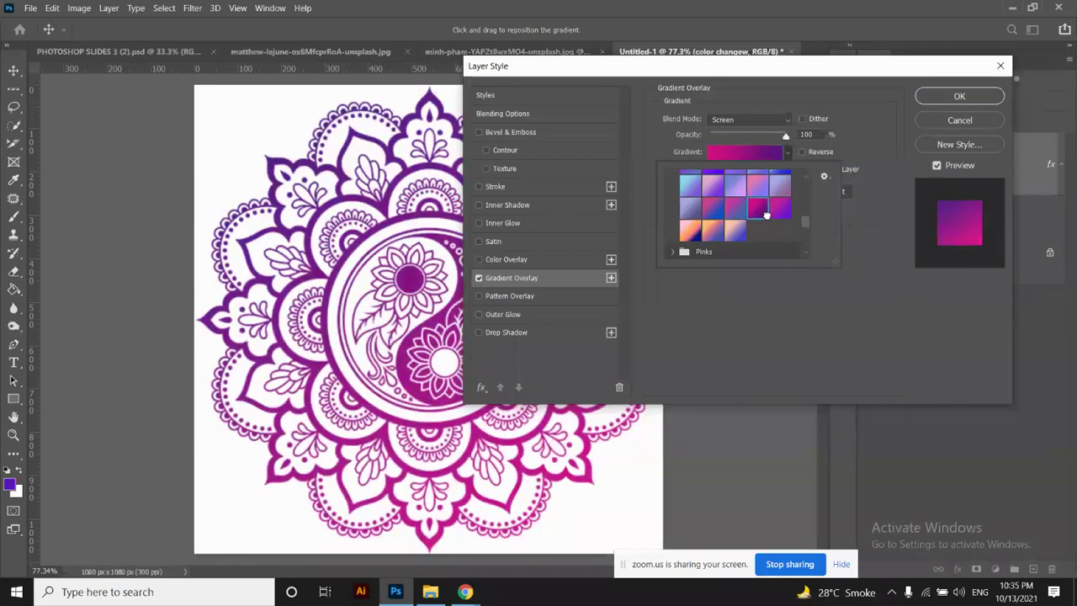
Set the Gradient Overlay's blend mode to Multiply, choose the peach-to-blue gradient preset and apply the layer style
left_click(762, 119)
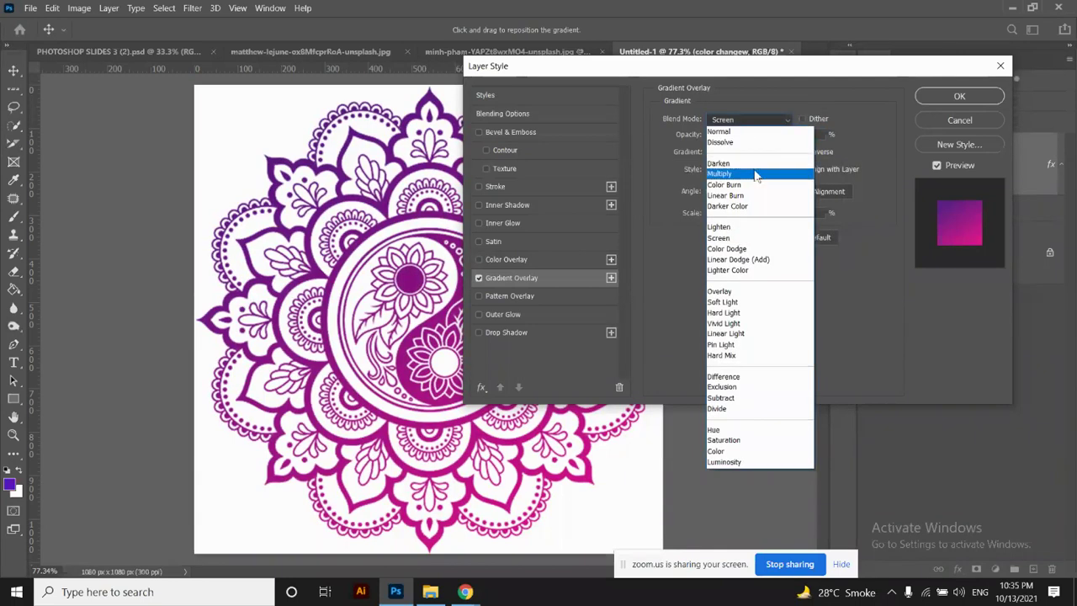
left_click(755, 174)
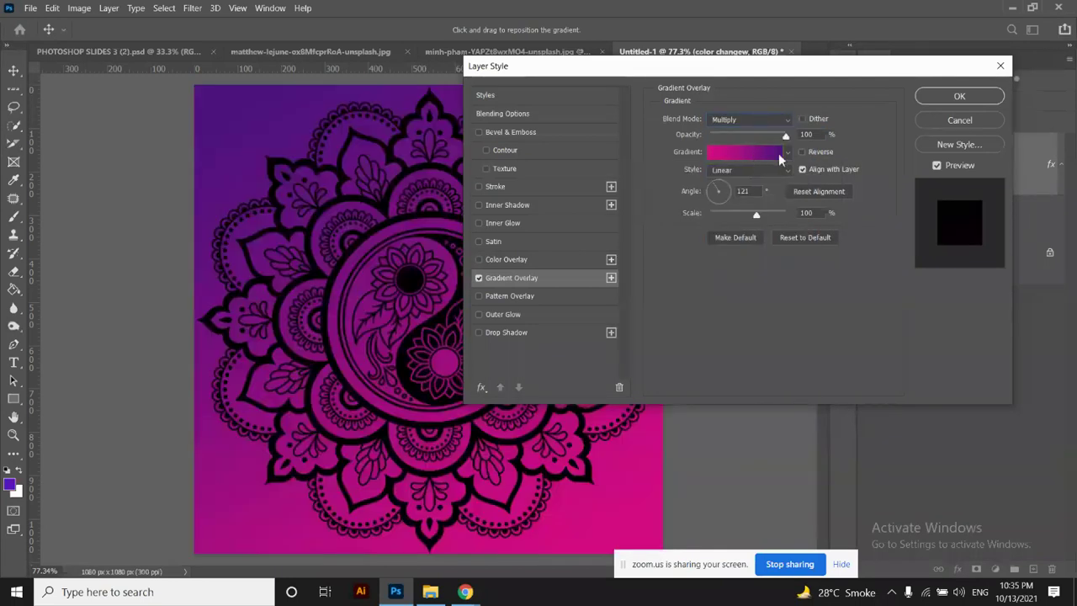
left_click(787, 153)
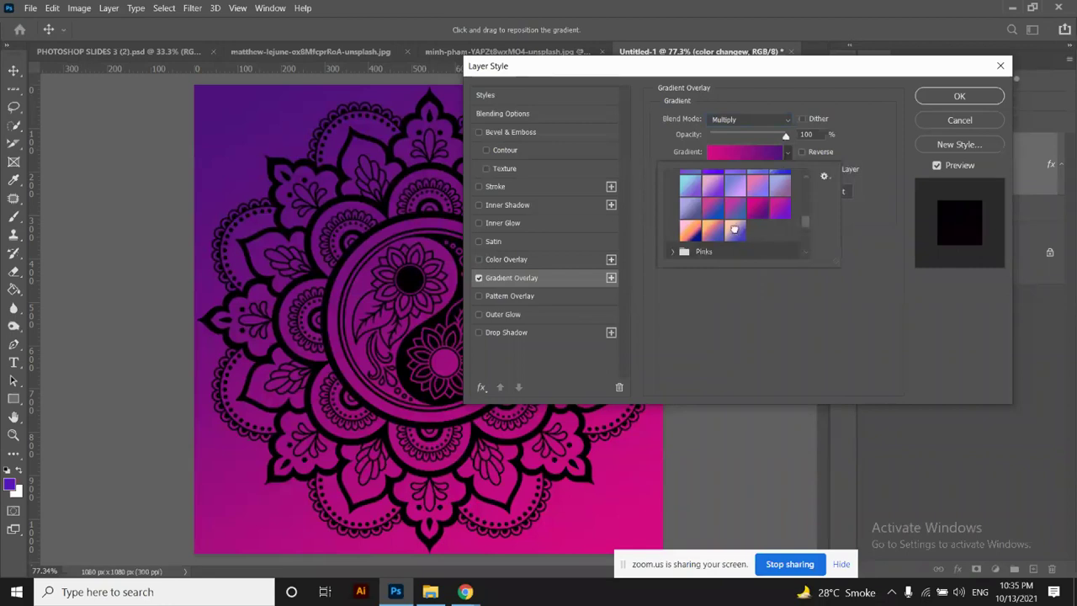
left_click(735, 230)
left_click(948, 98)
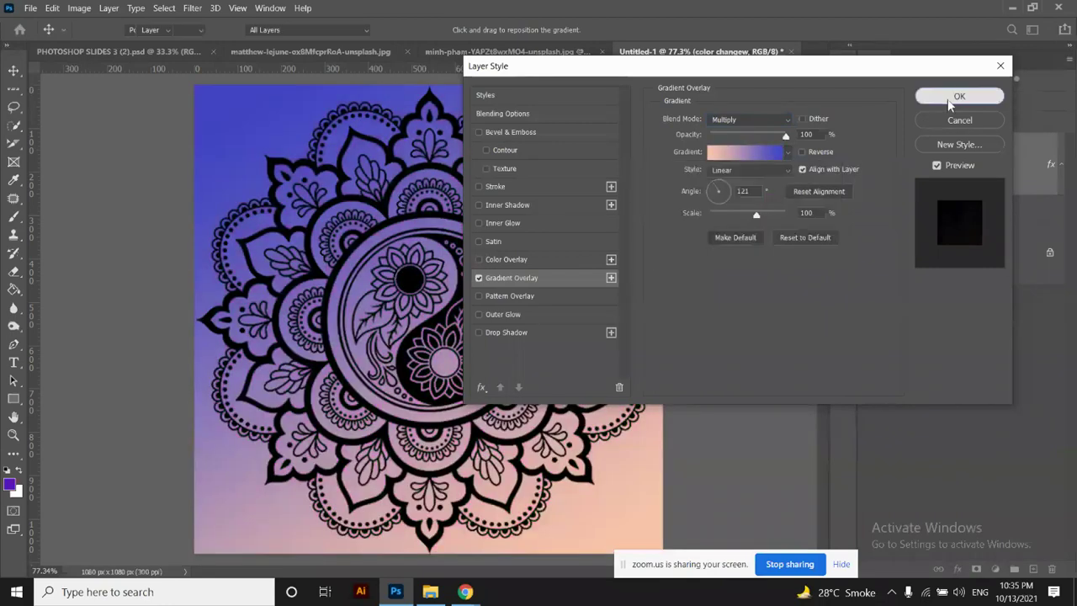
left_click(948, 98)
left_click(749, 286)
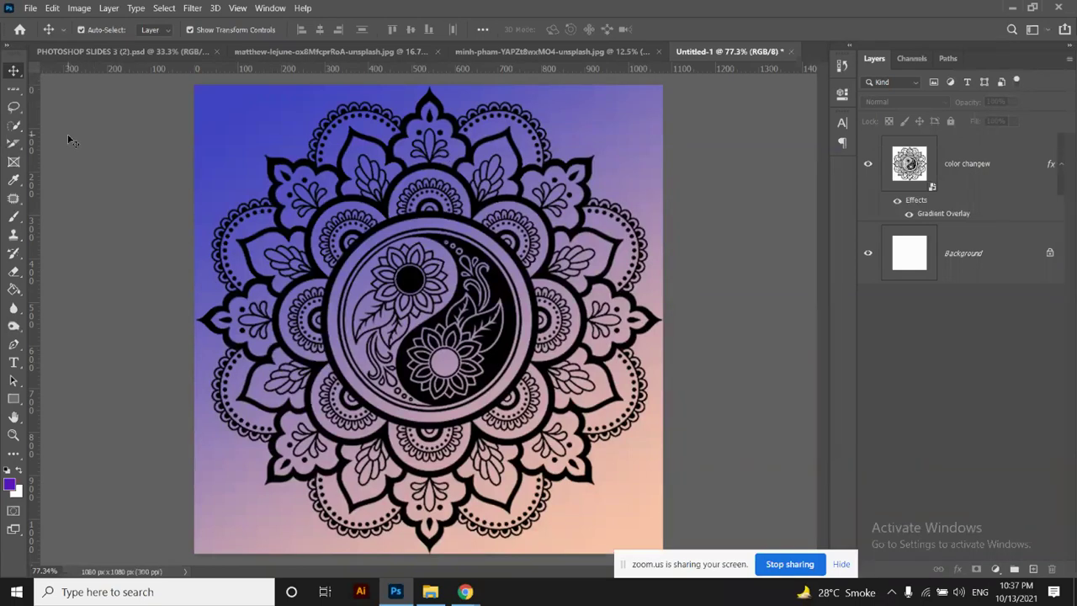
left_click(408, 283)
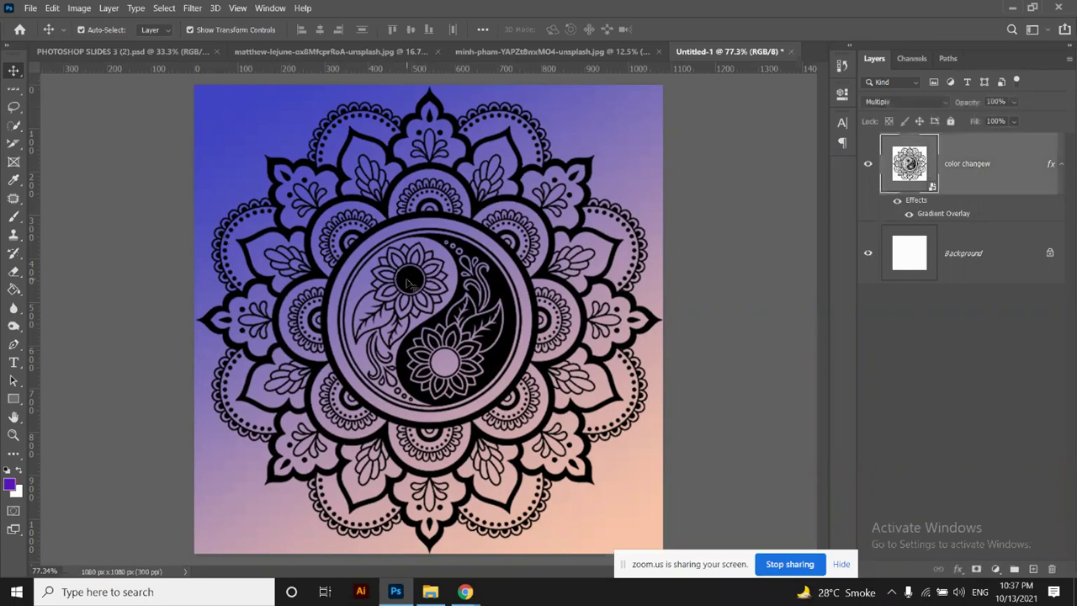
left_click(768, 238)
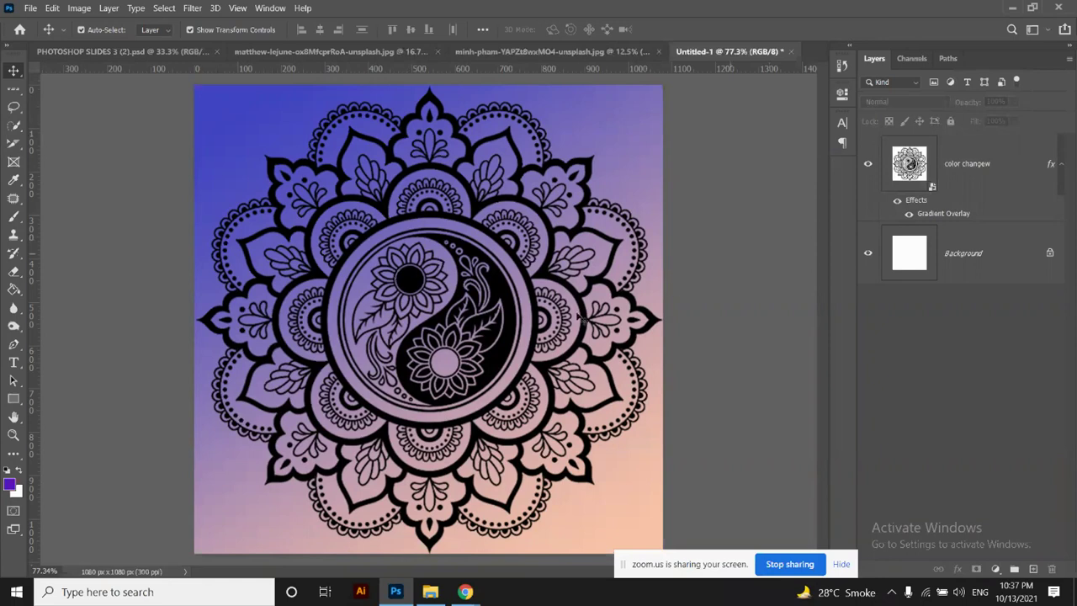
left_click(492, 330)
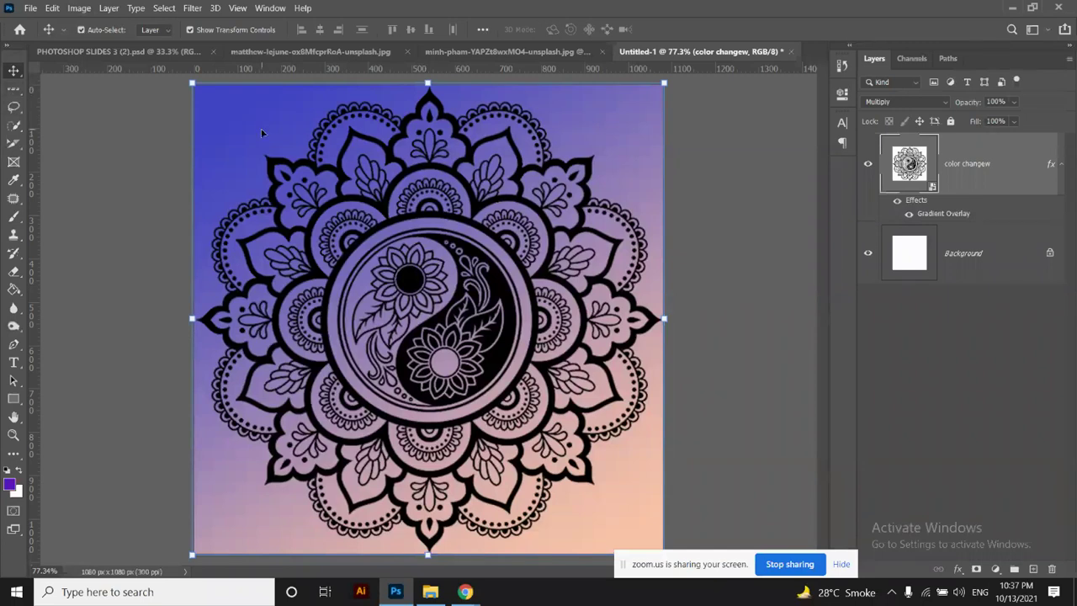
left_click(74, 94)
left_click(348, 184)
left_click(139, 106)
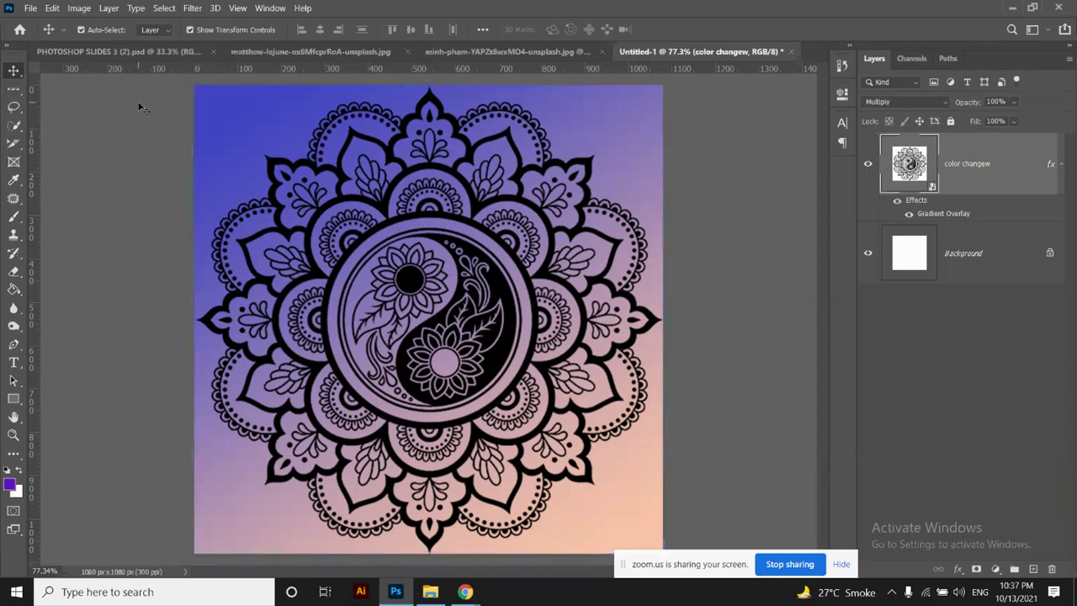
left_click(476, 206)
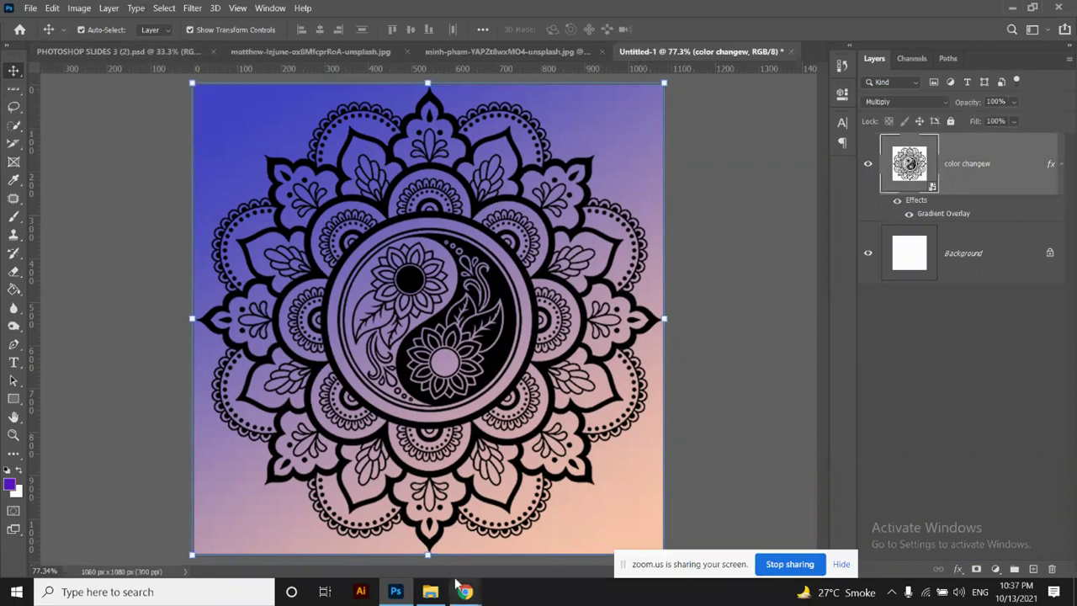
Place the beazy-60SnthS09Ao-unsplash photo from the file folder over the mandala and cancel the placement
left_click(432, 594)
left_click_drag(328, 173, 435, 368)
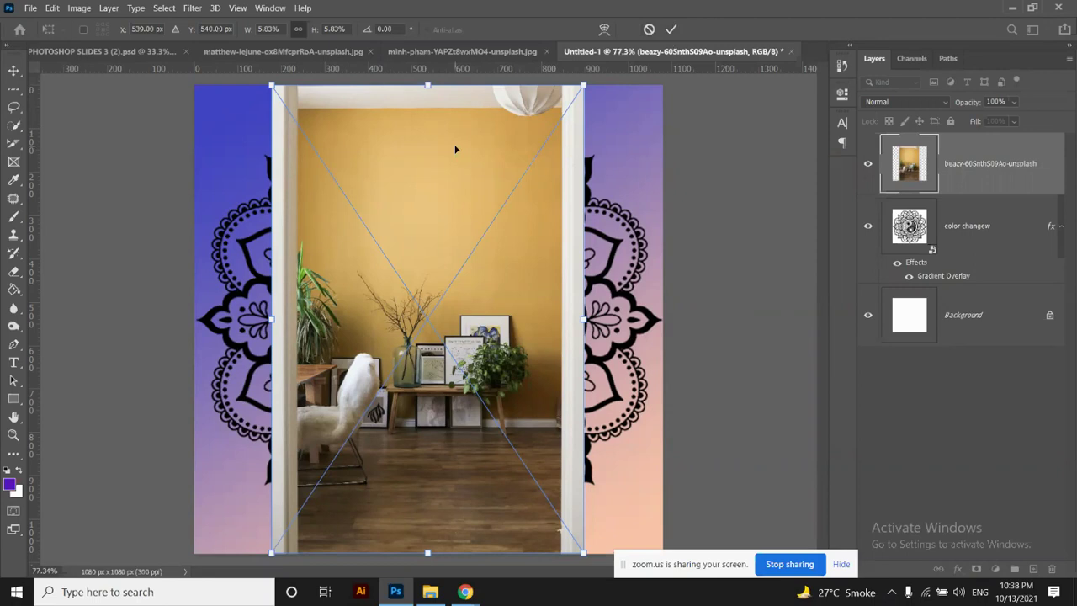
left_click(649, 30)
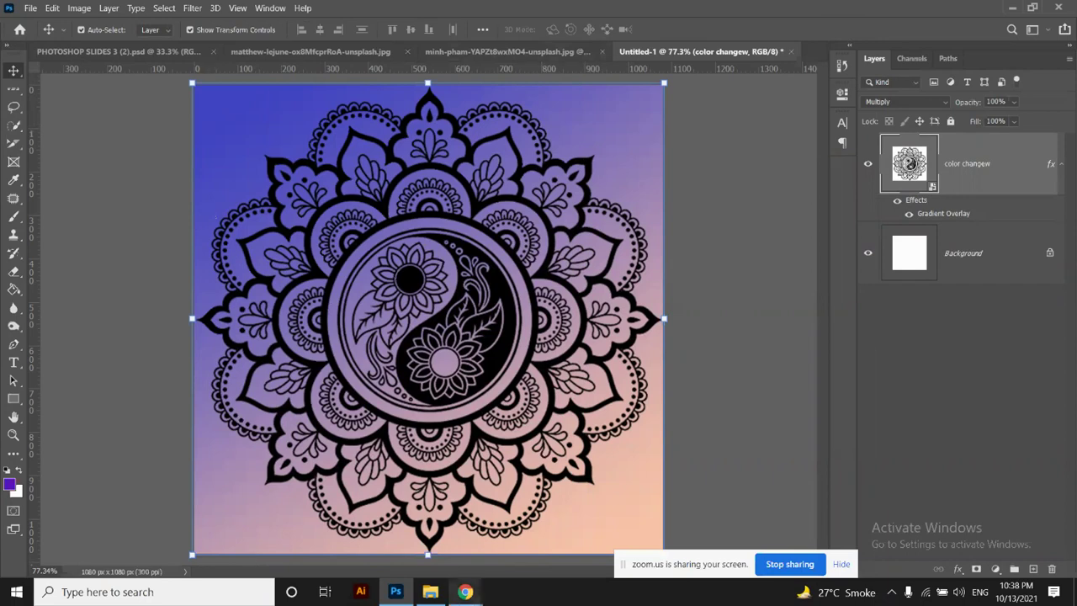
Place the beazy-60SnthS09Ao-unsplash photo over the mandala again, commit the placement and delete its layer
left_click(433, 592)
left_click_drag(328, 175, 431, 261)
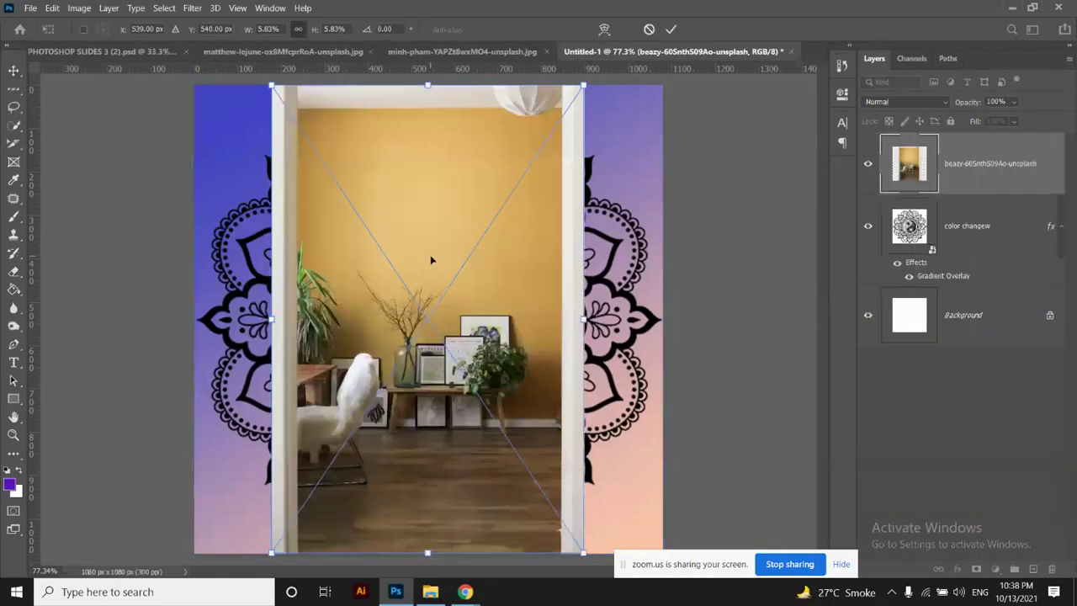
left_click(671, 31)
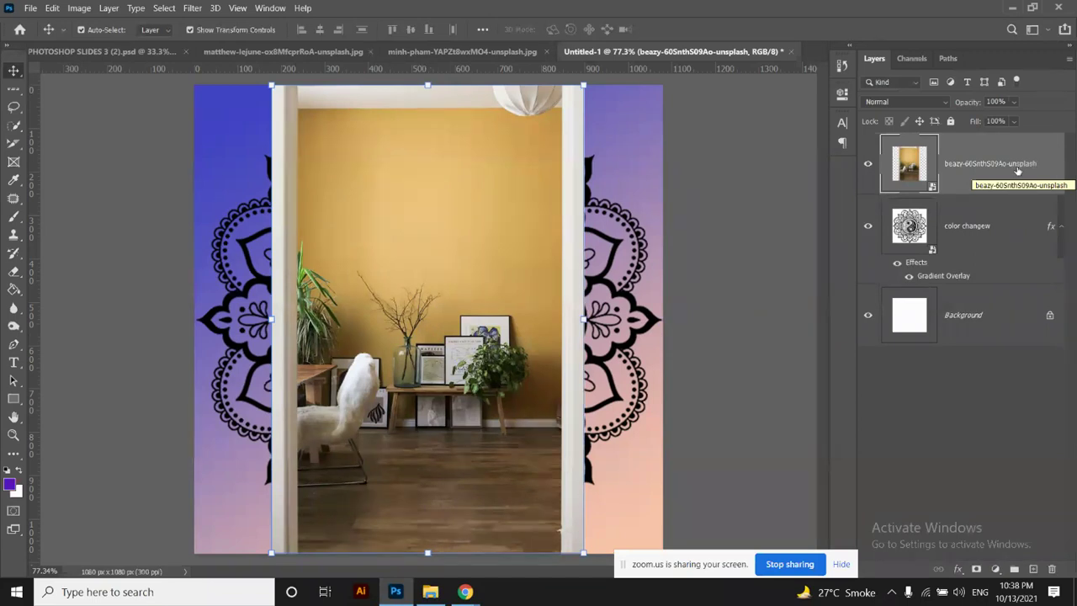
key("Delete")
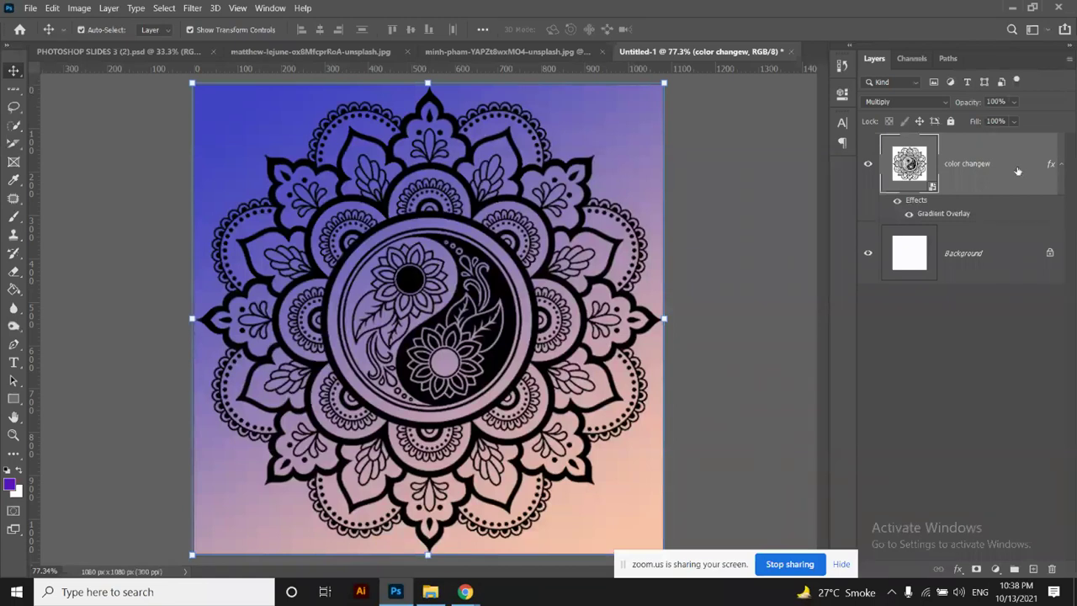
Undo the photo layer's deletion, and remove the layer again by sending it to the layer trash
left_click(724, 191)
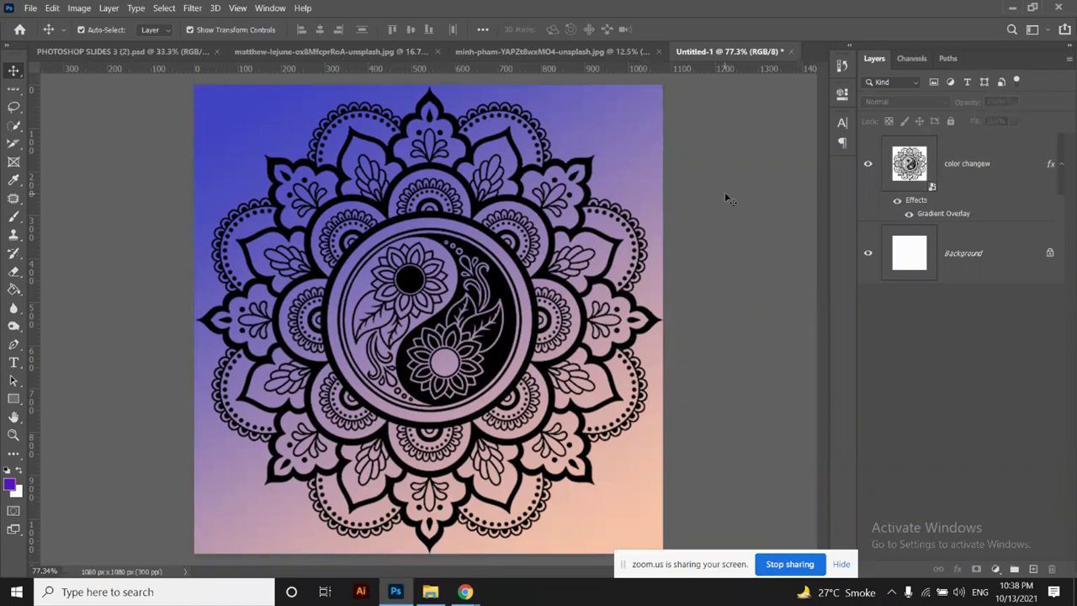
key("ctrl+z")
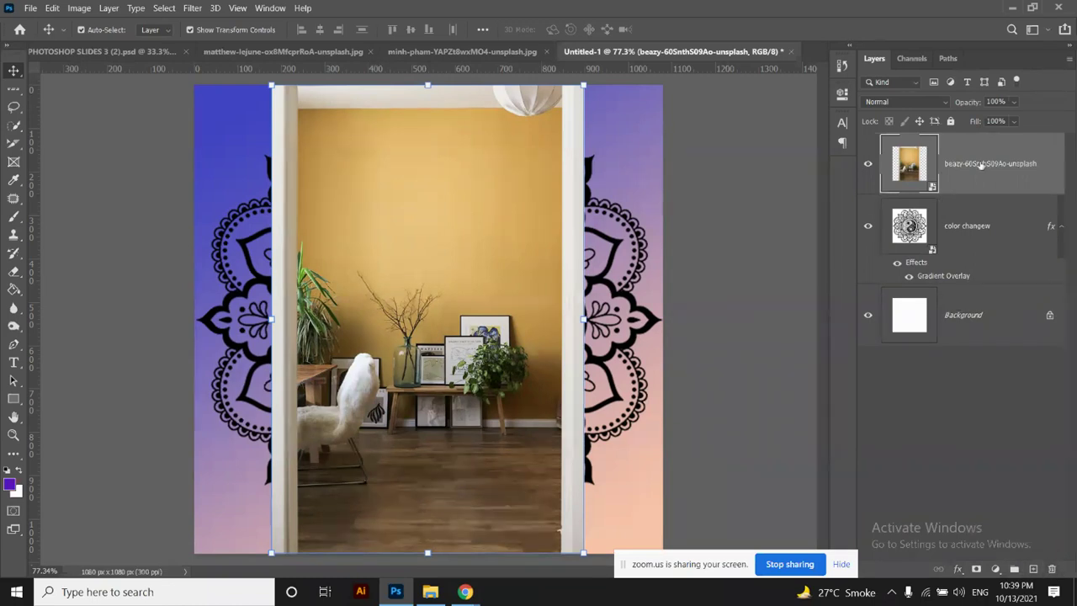
left_click_drag(983, 165, 1054, 573)
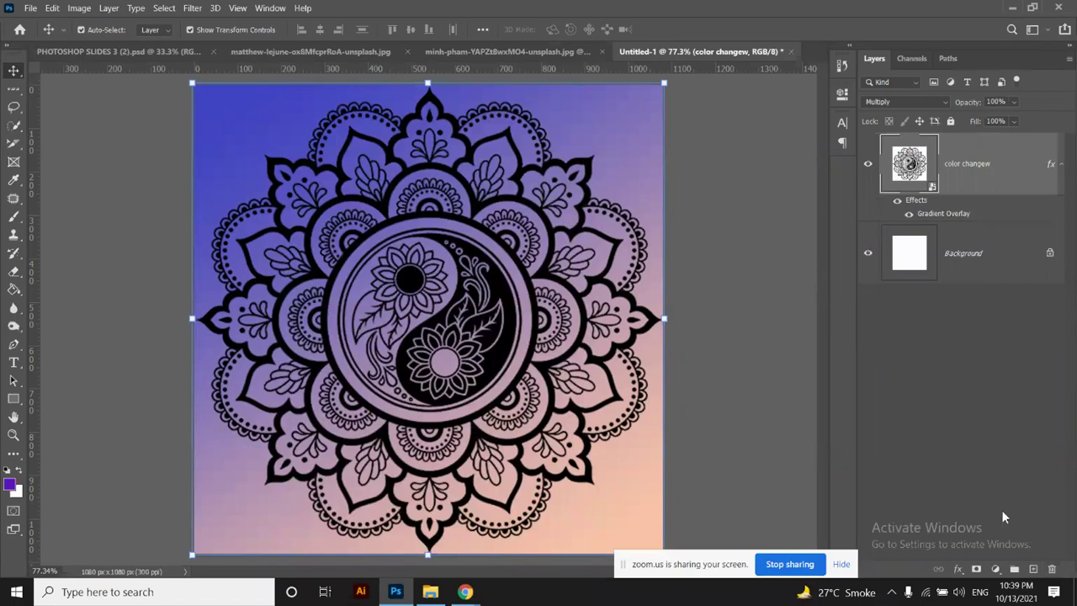
left_click(729, 317)
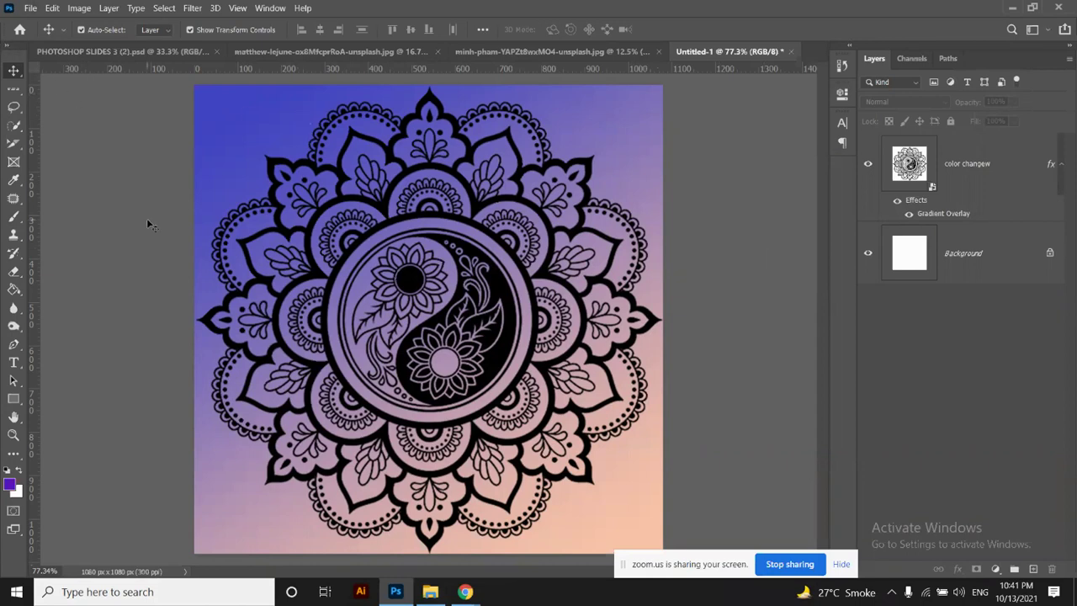
left_click(472, 267)
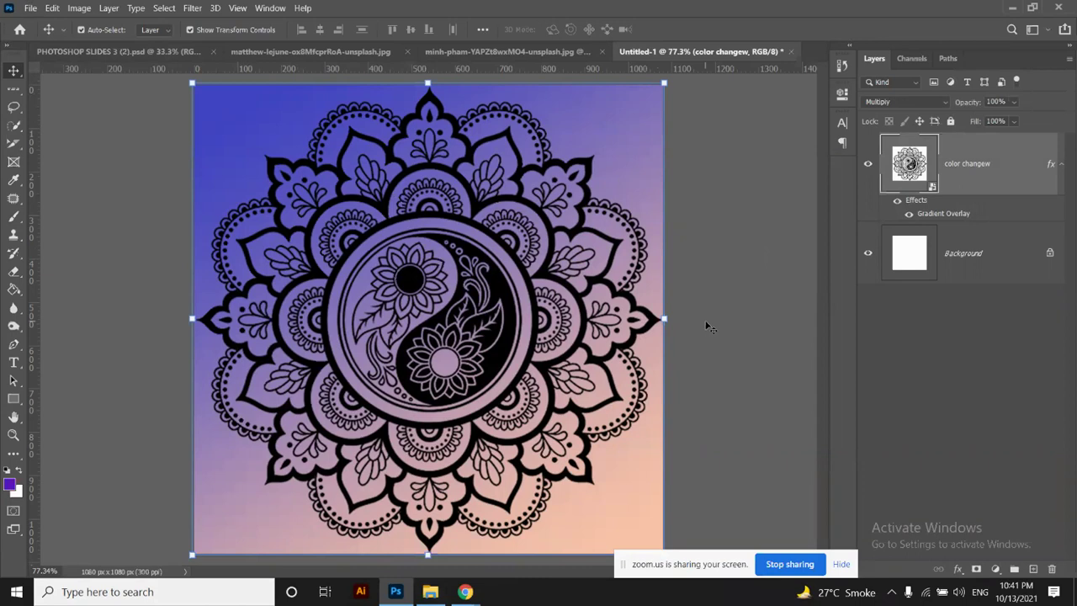
Switch to Chrome and open the pngtree.com website in the empty tab
mouse_move(474, 596)
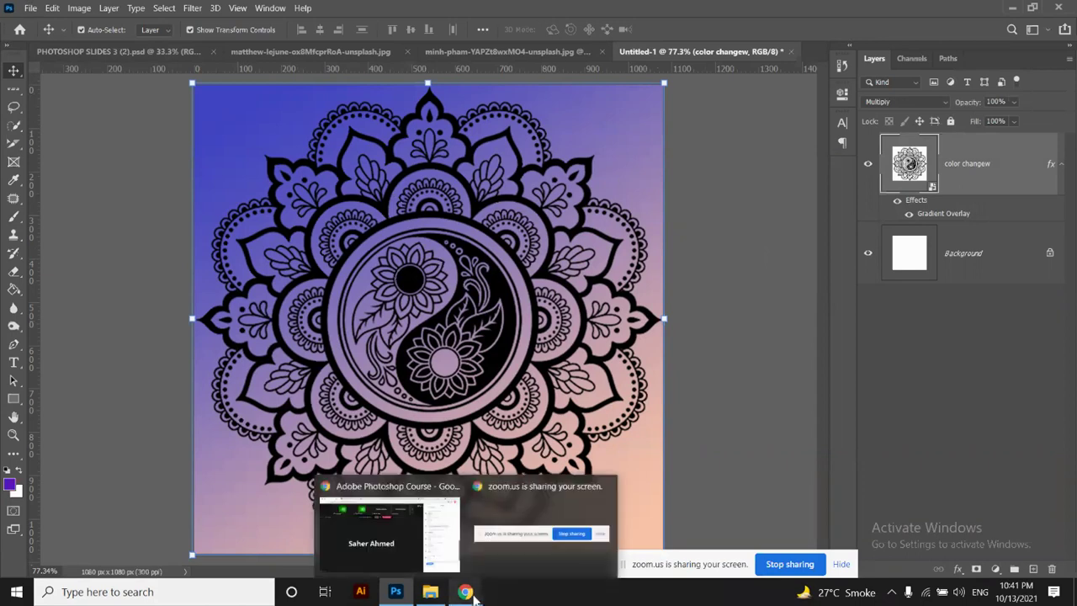
left_click(400, 545)
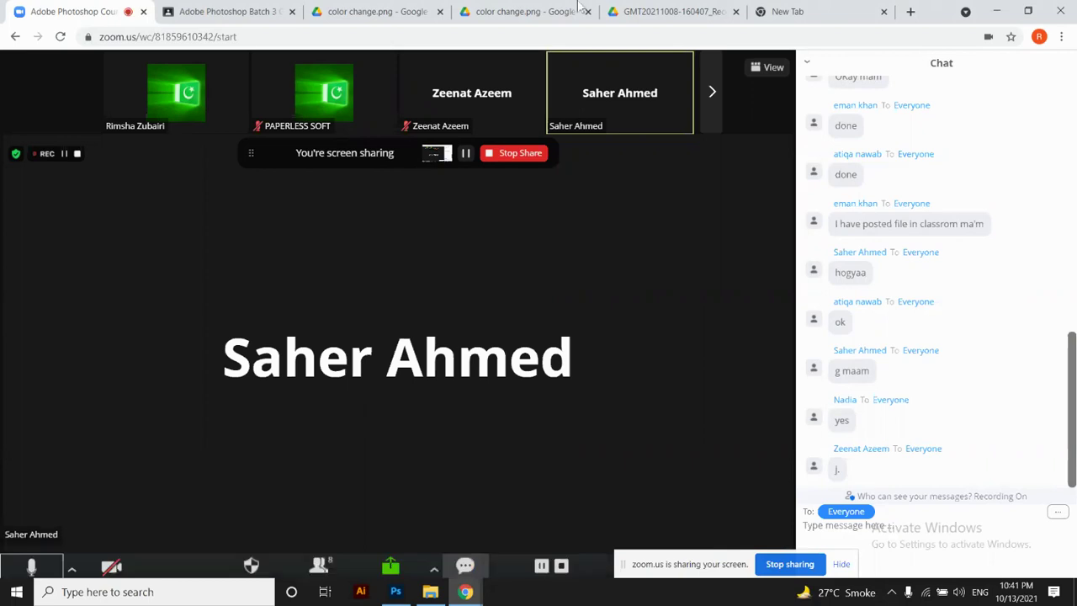
left_click(831, 7)
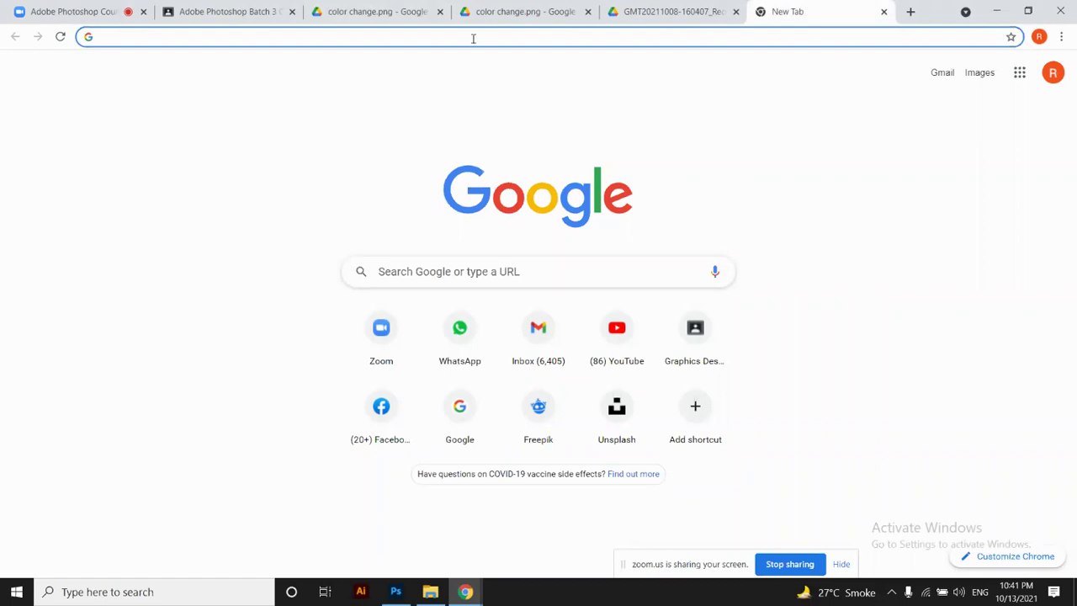
type("pngtre")
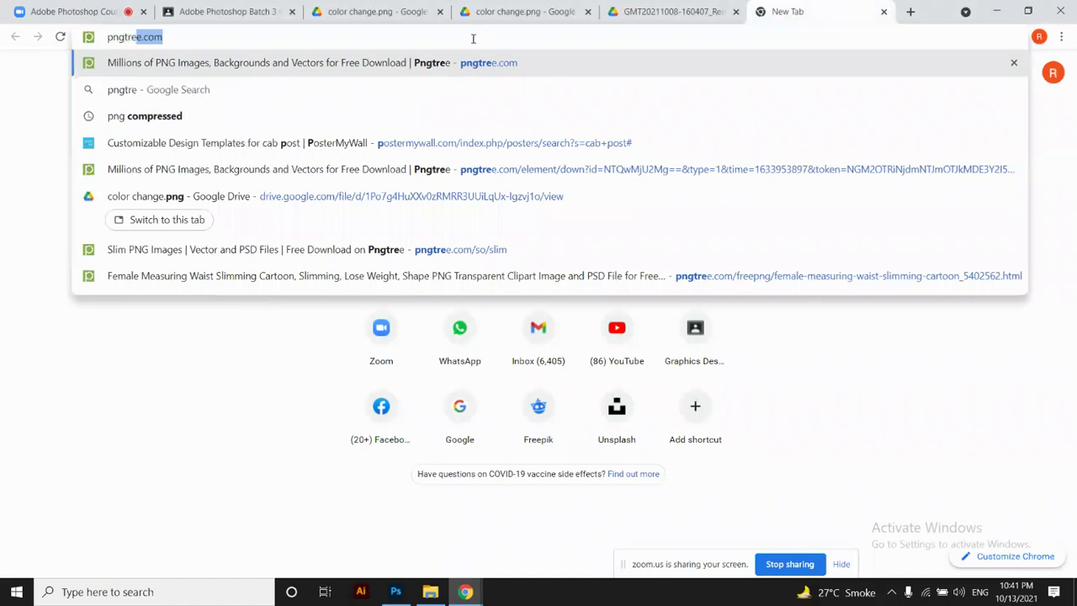
key("Return")
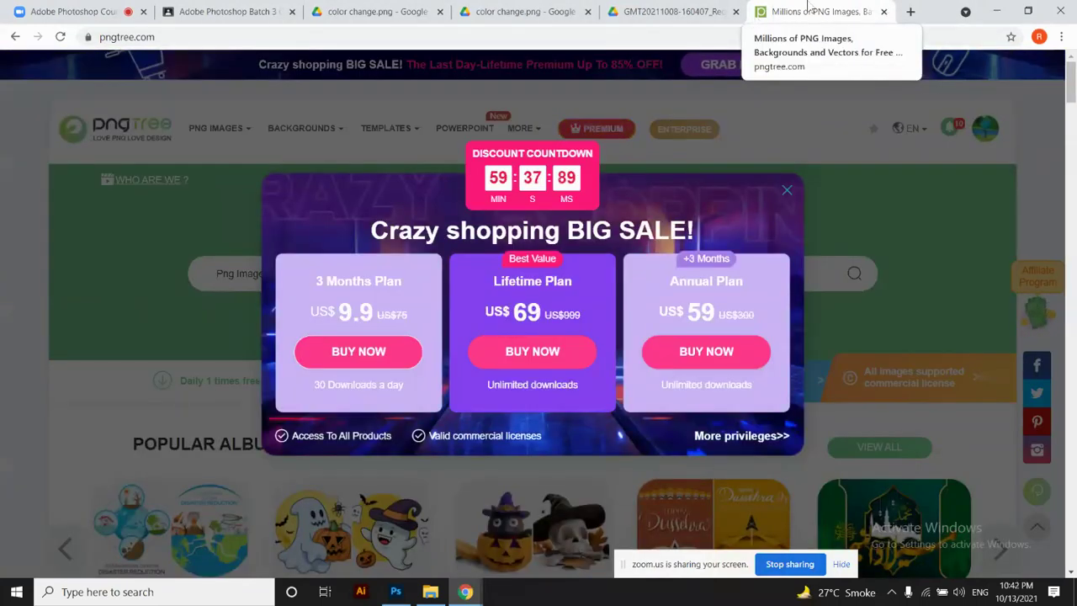
Search Google for "apple png" in a new tab and show the image results
left_click(911, 11)
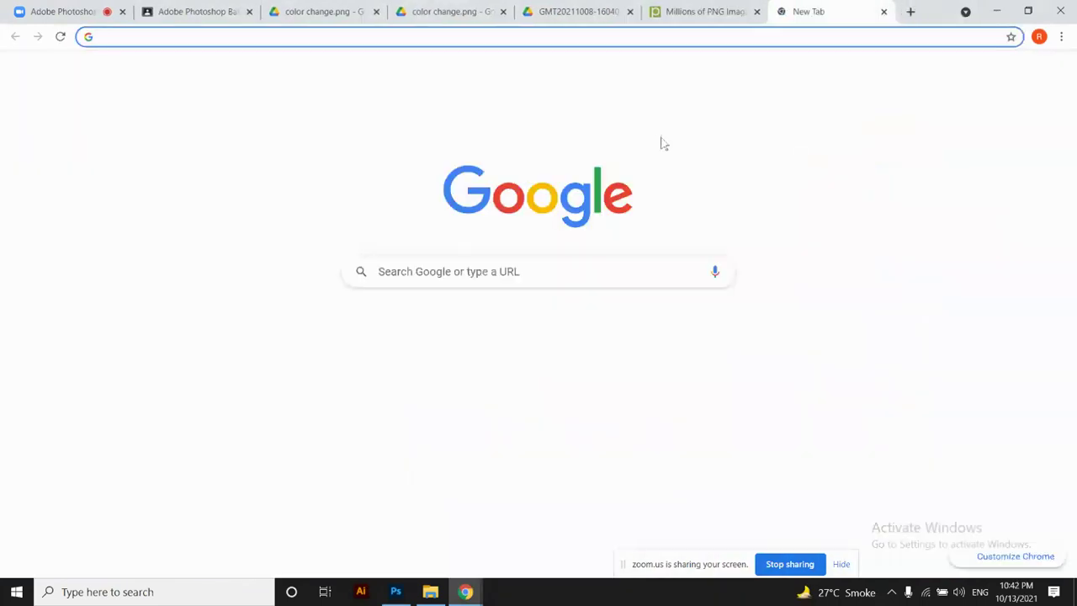
left_click(437, 275)
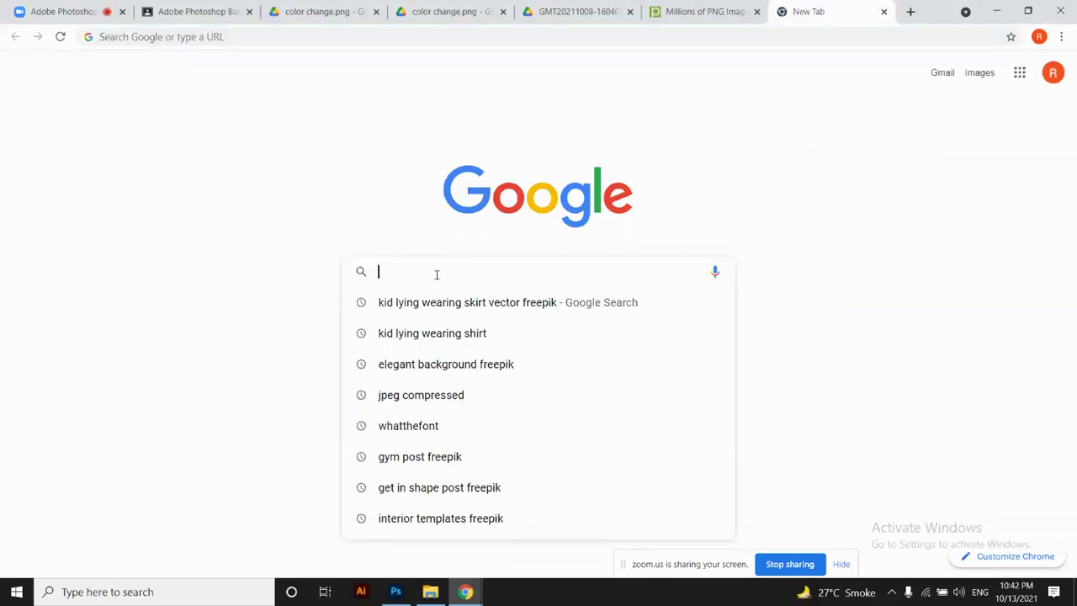
type("apple")
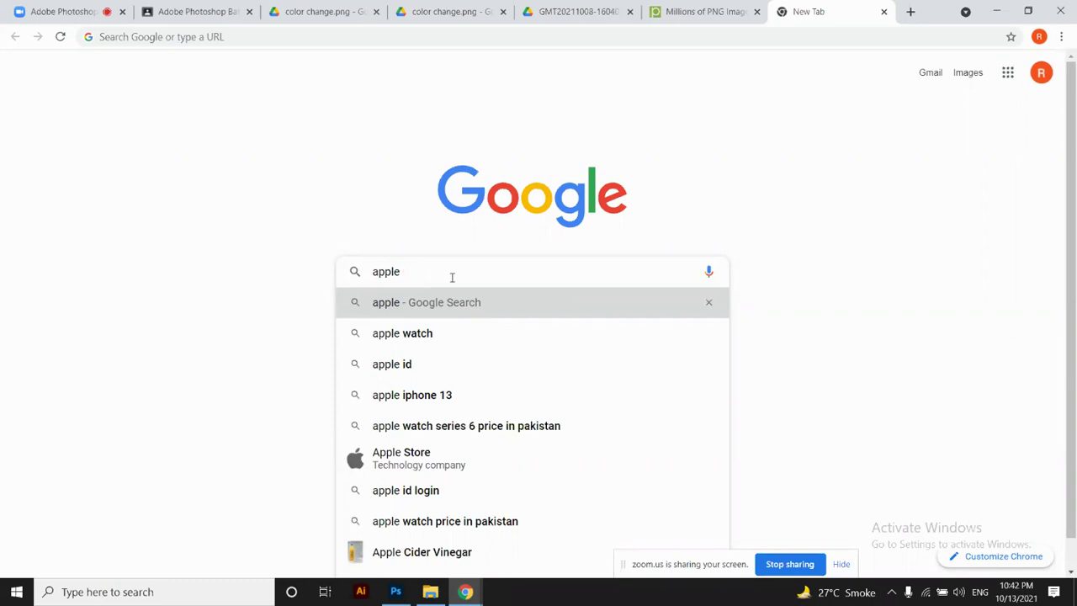
type("png")
key("Return")
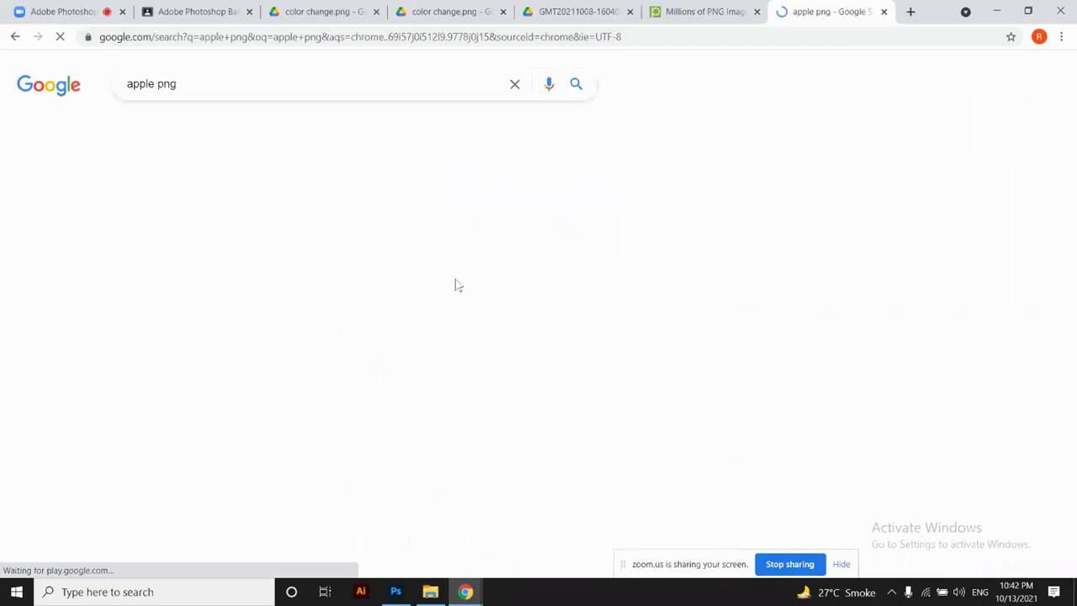
left_click(190, 135)
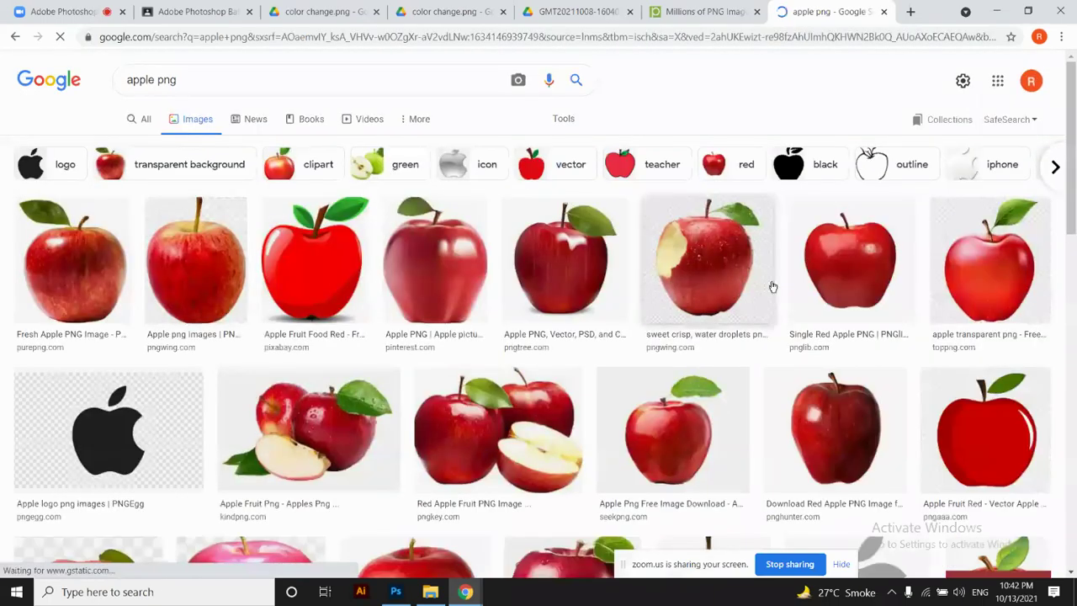
Preview the bitten red apple with water droplets and open its PNGWing page
left_click(707, 274)
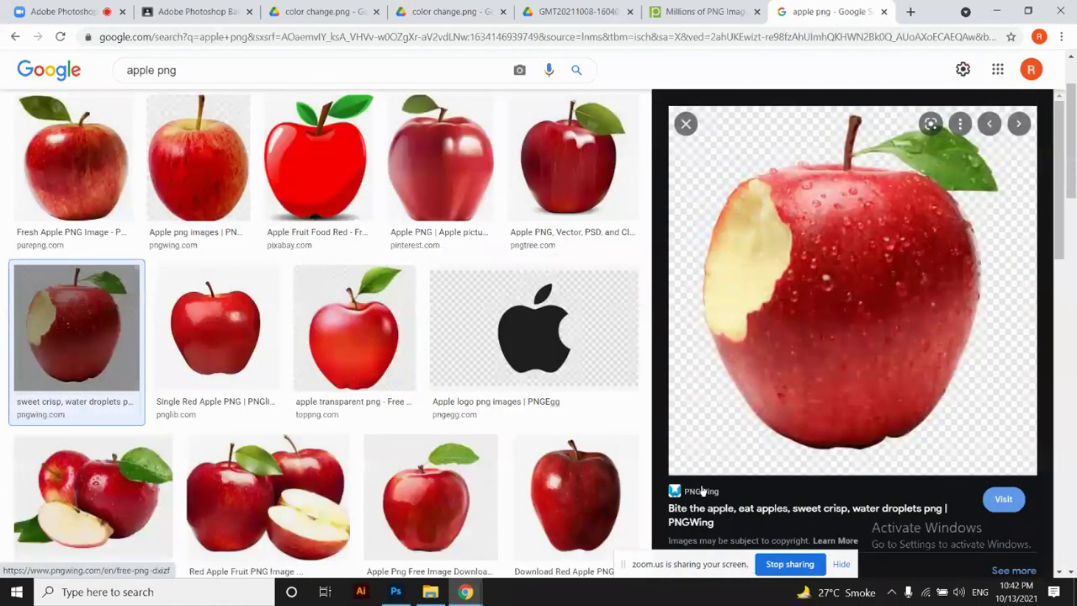
scroll(700, 504, "down", 1)
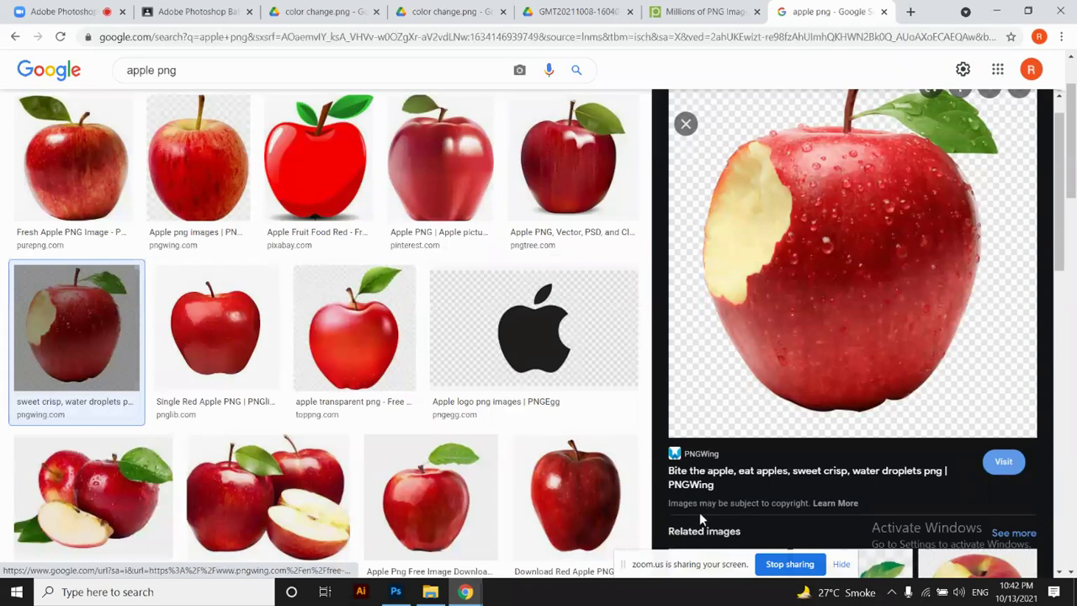
left_click(710, 461)
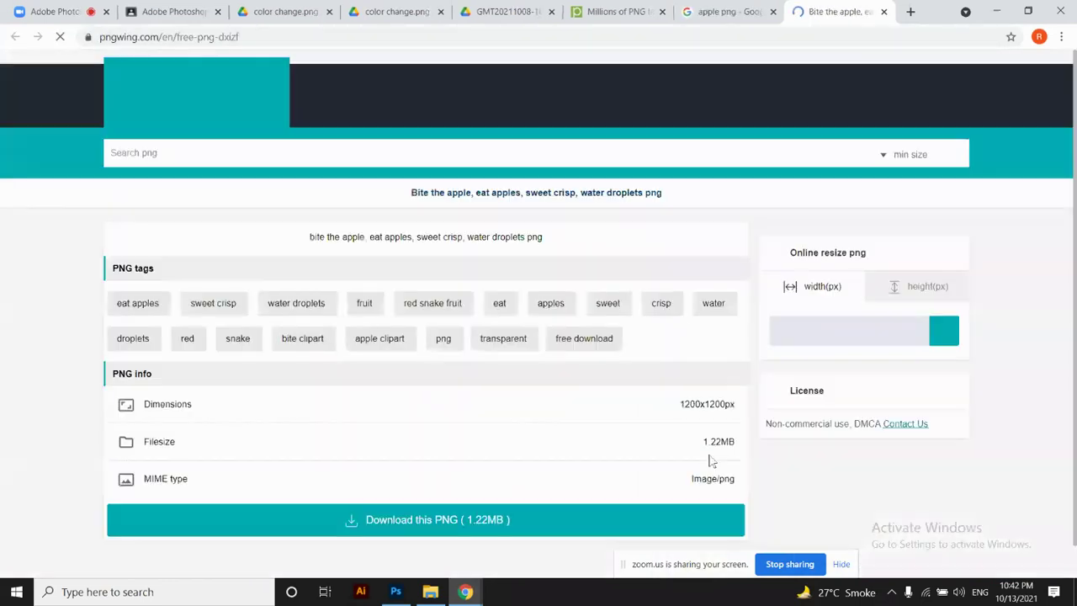
Request the bitten apple's PNG download on PNGWing, dismissing the ad, and start the "I am human" check
scroll(393, 272, "down", 3)
scroll(392, 271, "down", 5)
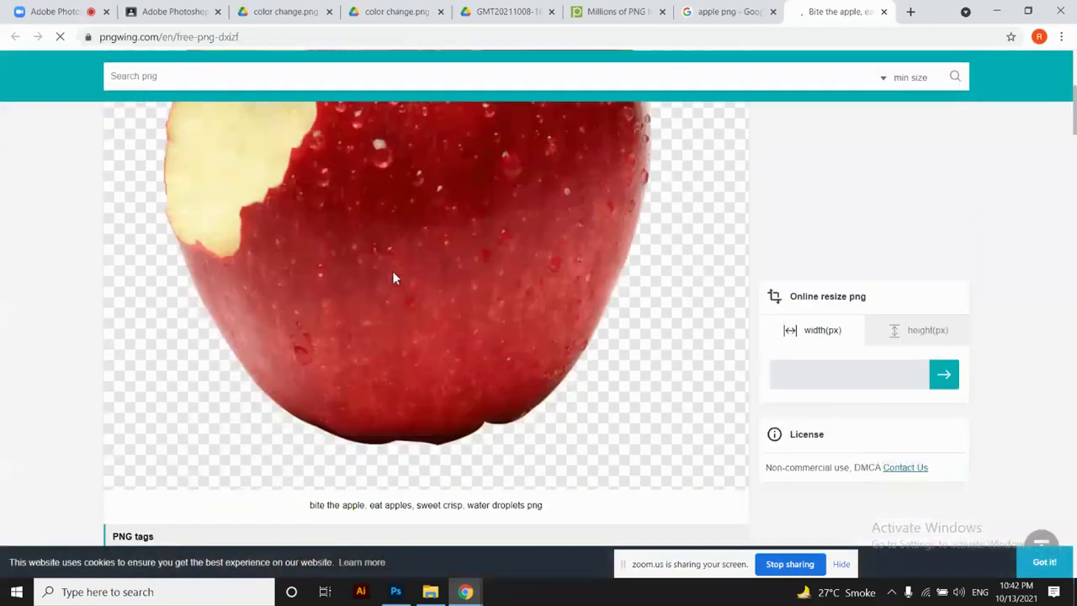
scroll(393, 272, "down", 1)
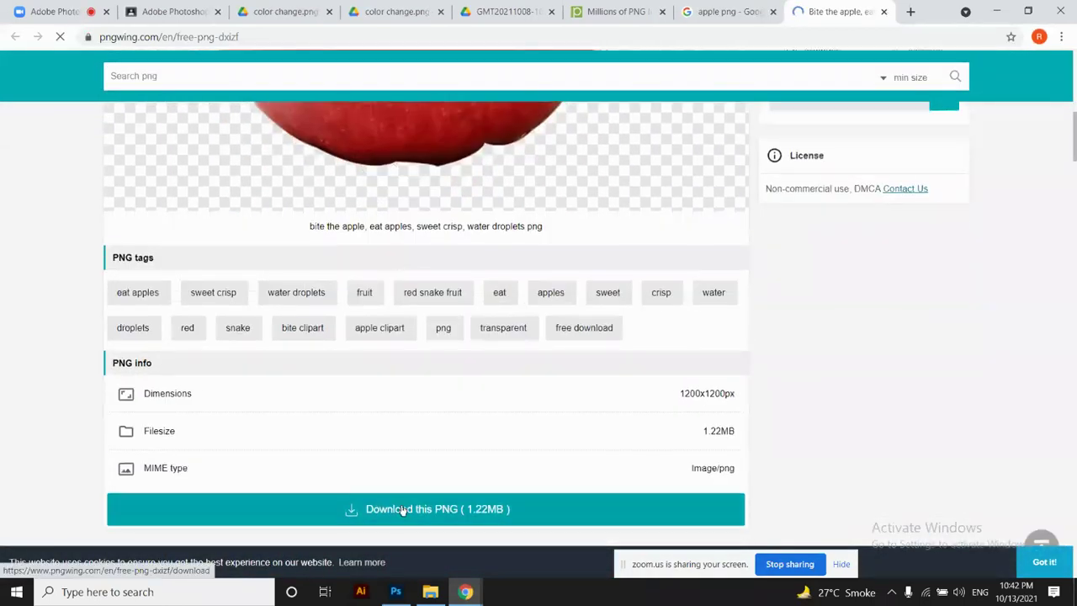
scroll(446, 505, "down", 1)
left_click(463, 475)
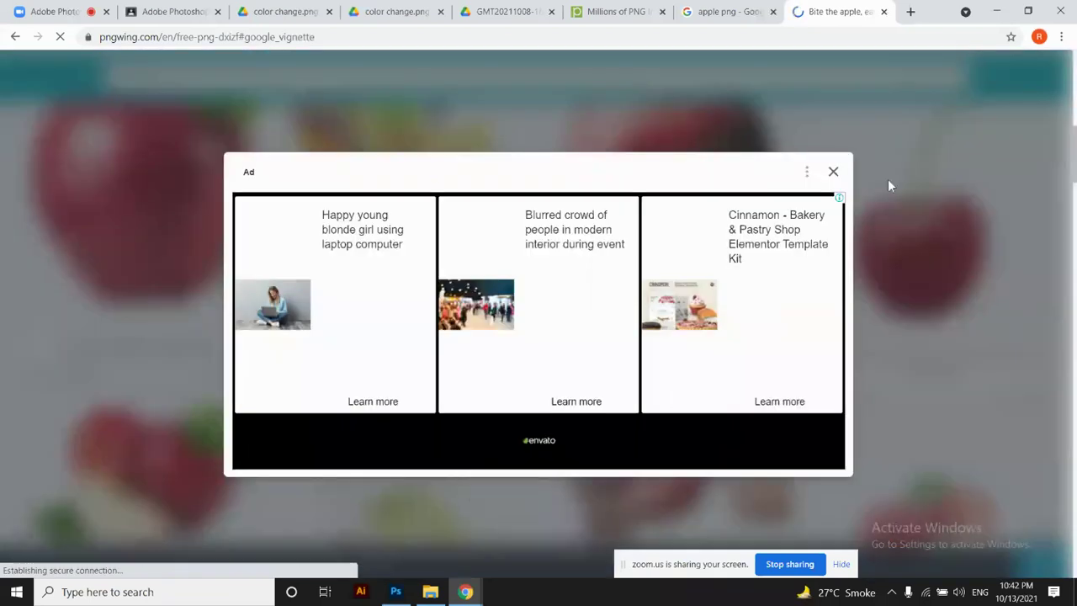
left_click(833, 173)
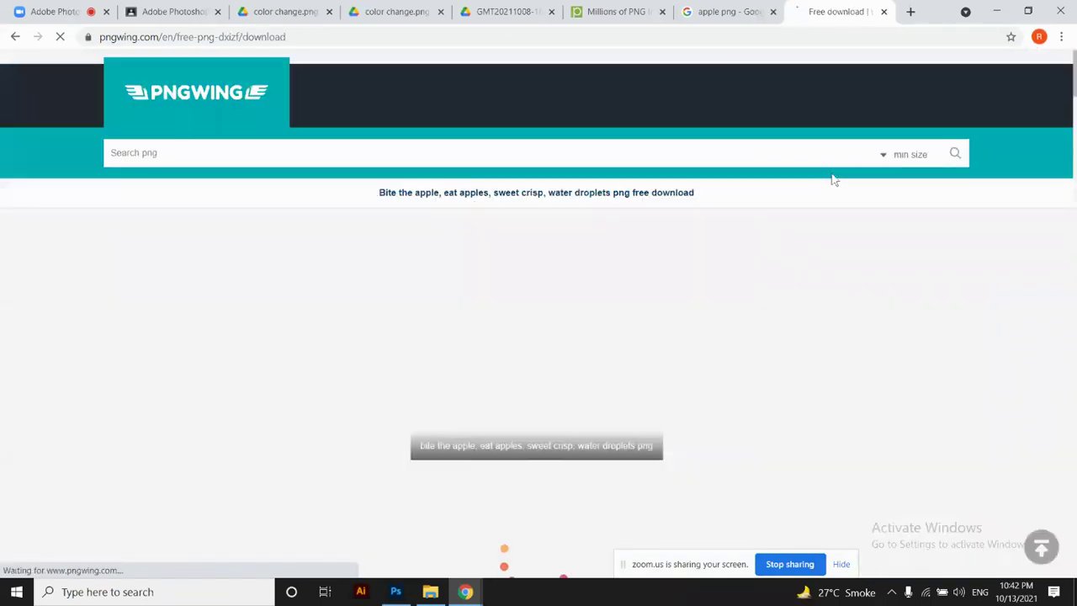
scroll(548, 367, "down", 3)
scroll(547, 368, "down", 2)
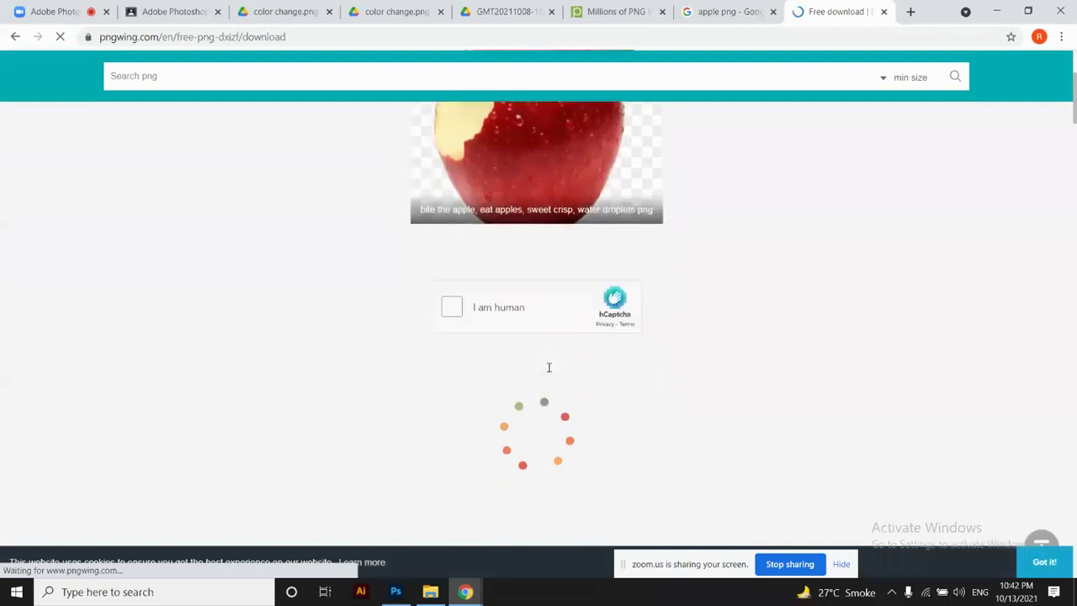
left_click(451, 309)
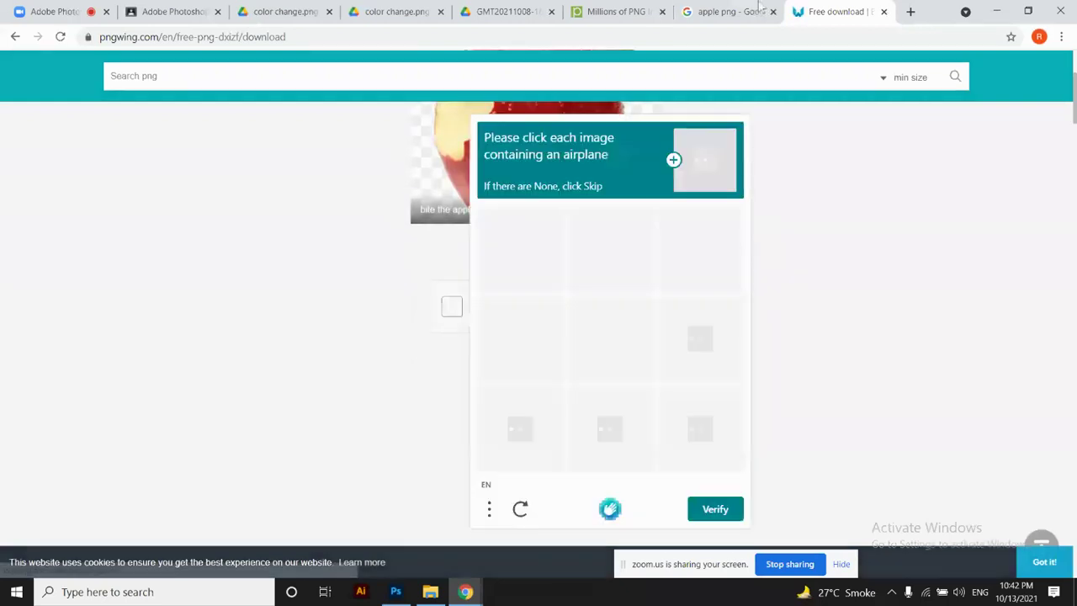
Go back to the apple png results, open the TopPNG page of the transparent red apple and look through it
key("ctrl+shift+Tab")
scroll(433, 226, "up", 2)
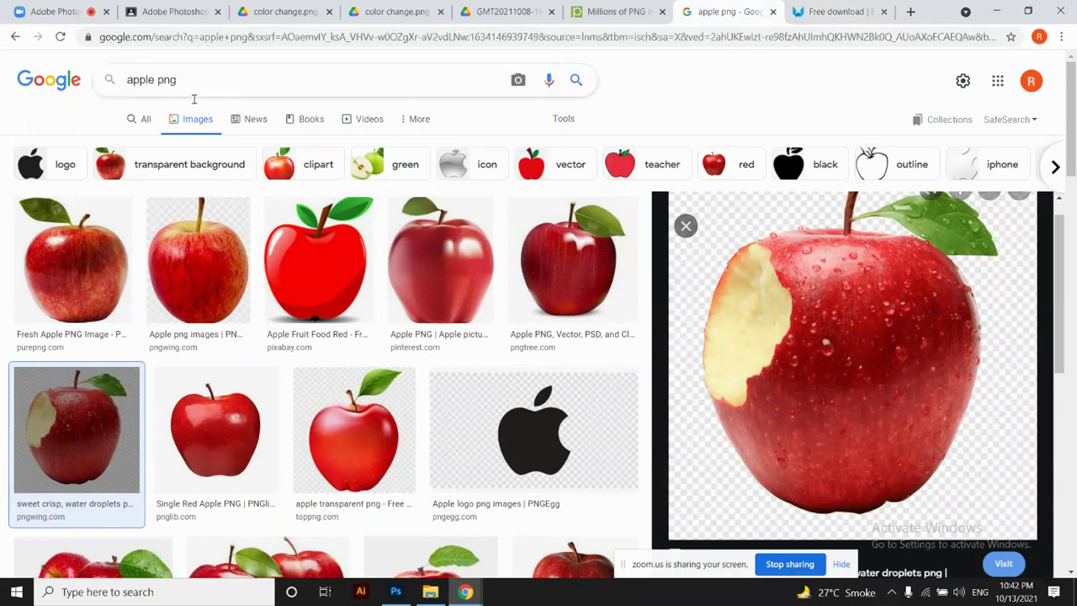
scroll(417, 465, "down", 2)
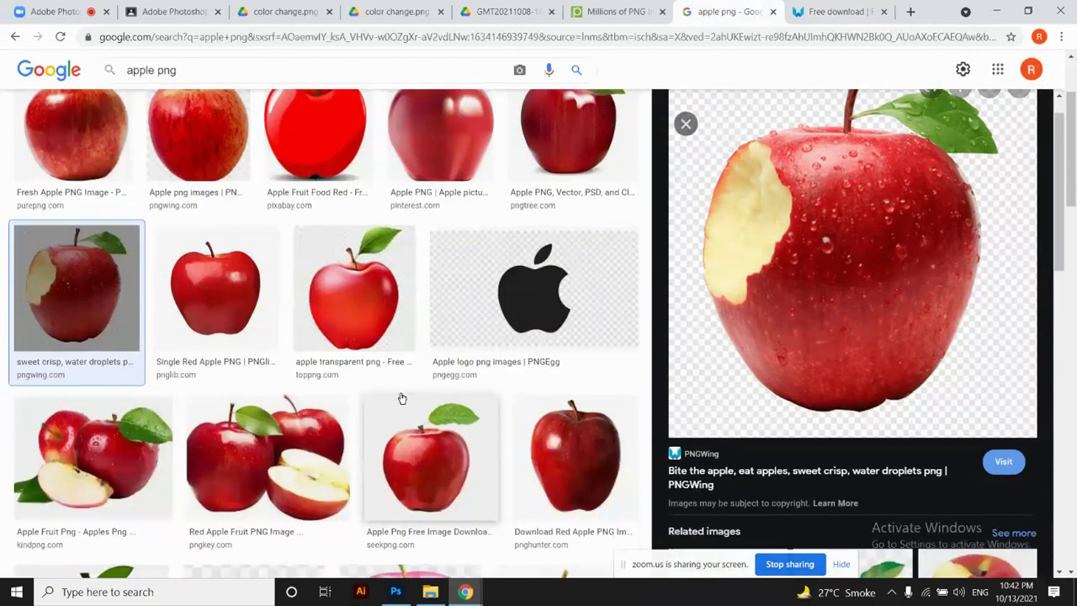
left_click(351, 334)
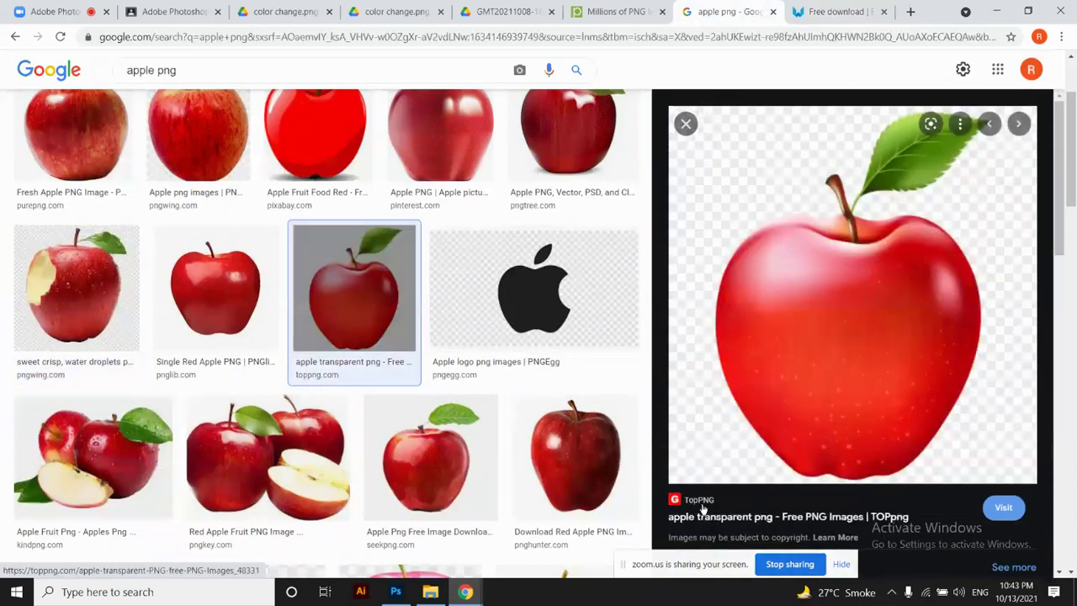
left_click(707, 509)
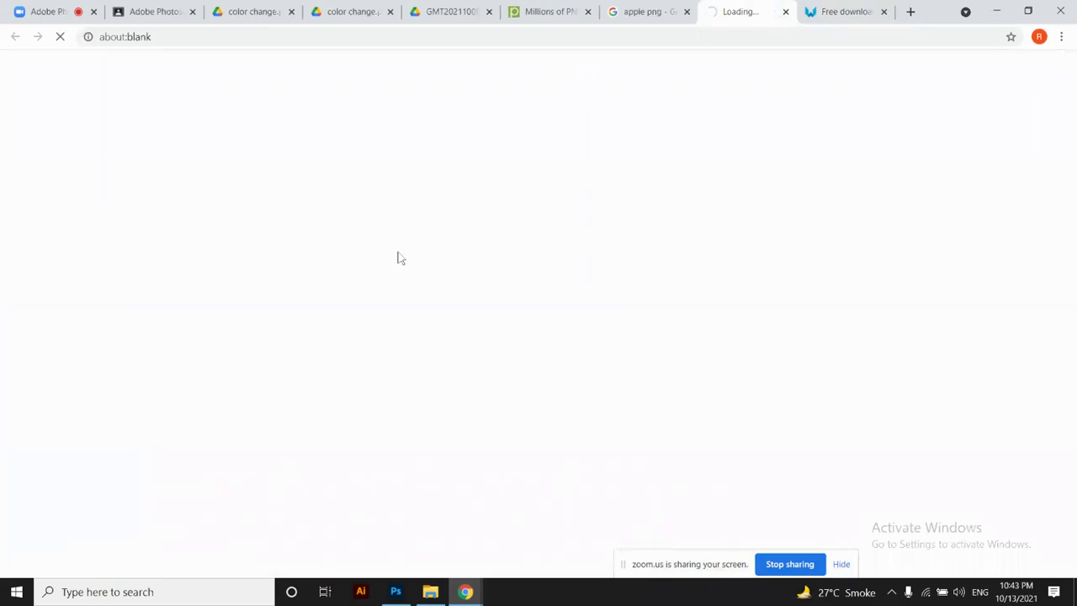
scroll(520, 247, "down", 5)
scroll(519, 246, "down", 10)
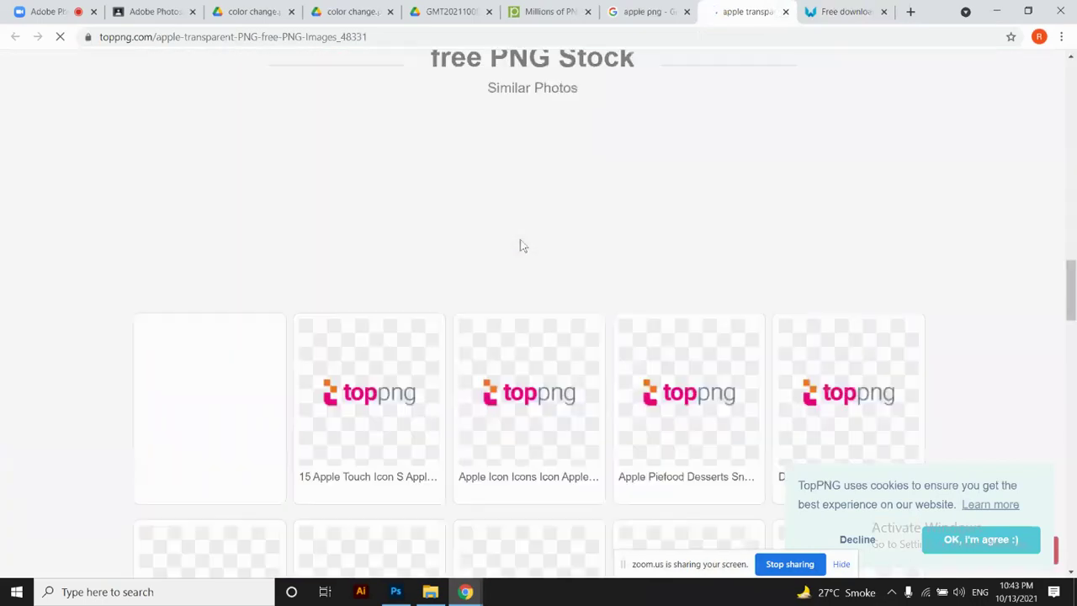
scroll(520, 244, "up", 8)
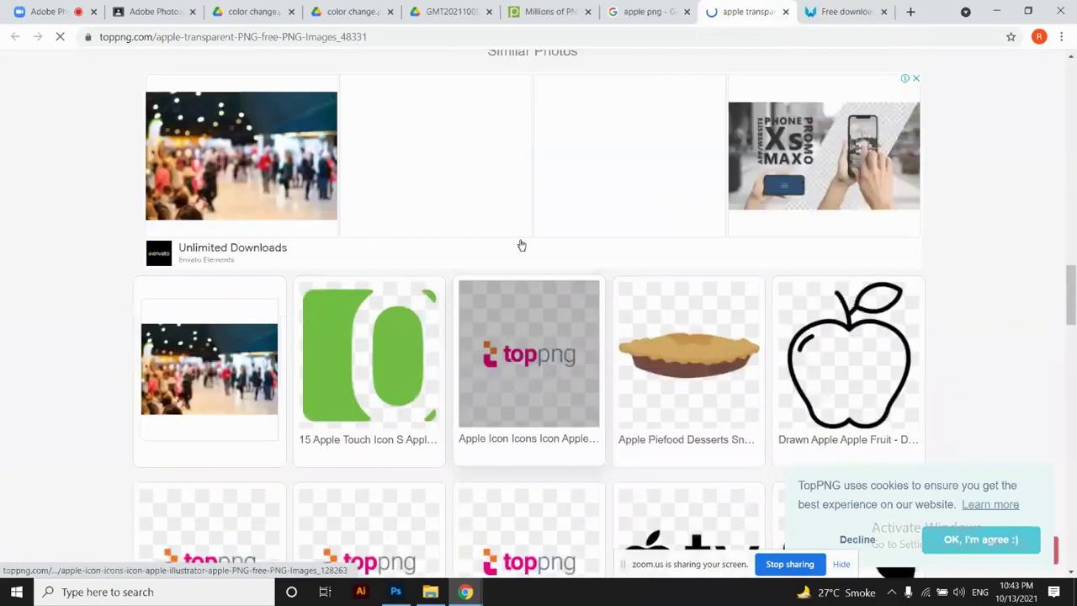
scroll(520, 240, "up", 5)
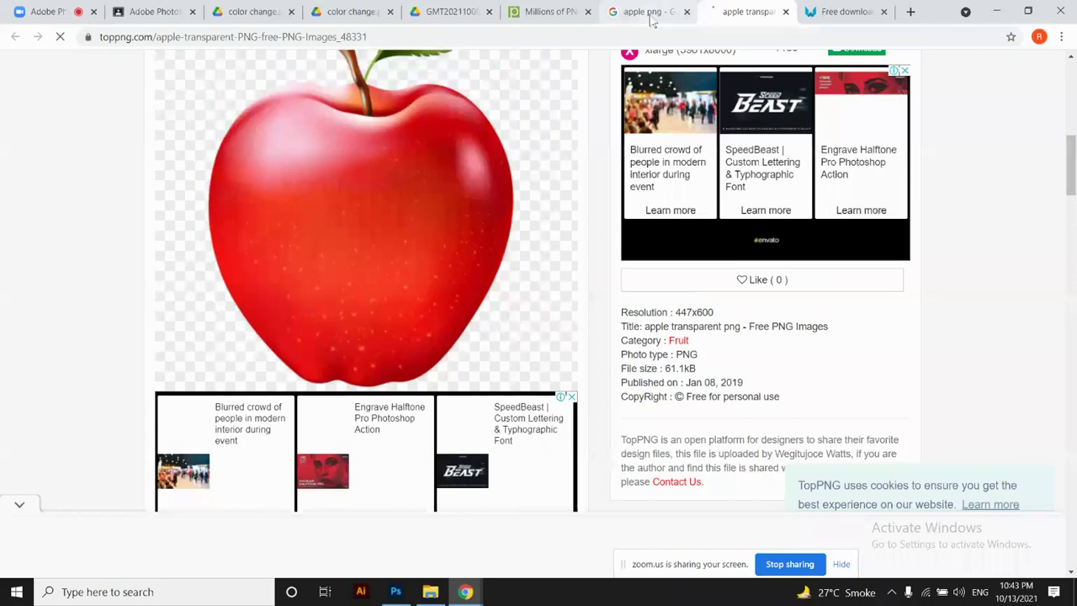
Return to the apple png results and preview the PNGkey picture of two red apples with a cut half
left_click(652, 21)
scroll(376, 351, "down", 2)
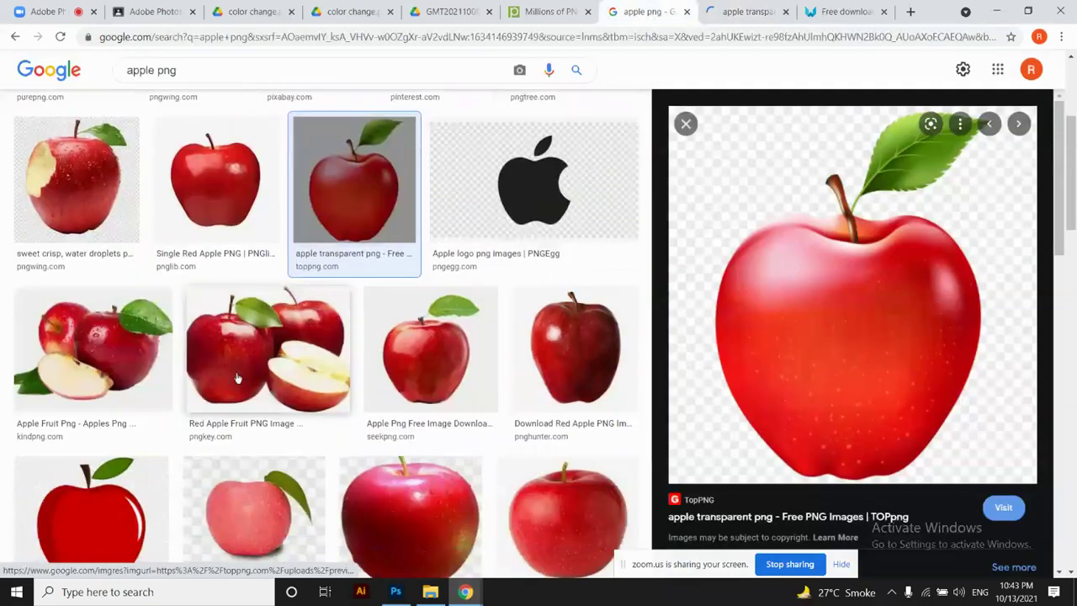
left_click(238, 379)
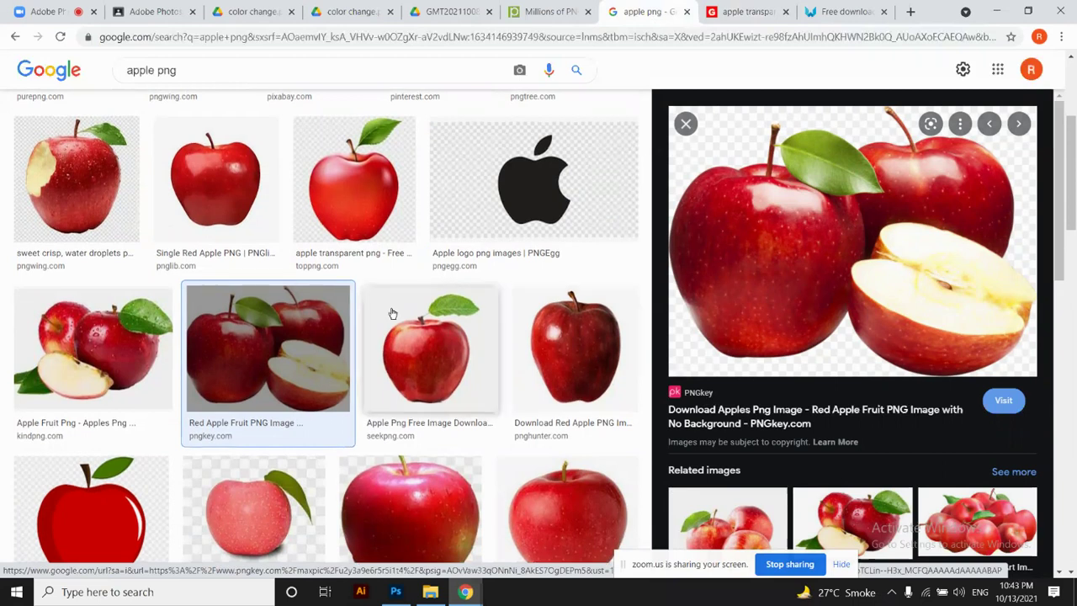
Browse further through the apple png results for other PNG sites and preview CleanPNG's grey apple logo
scroll(392, 314, "down", 2)
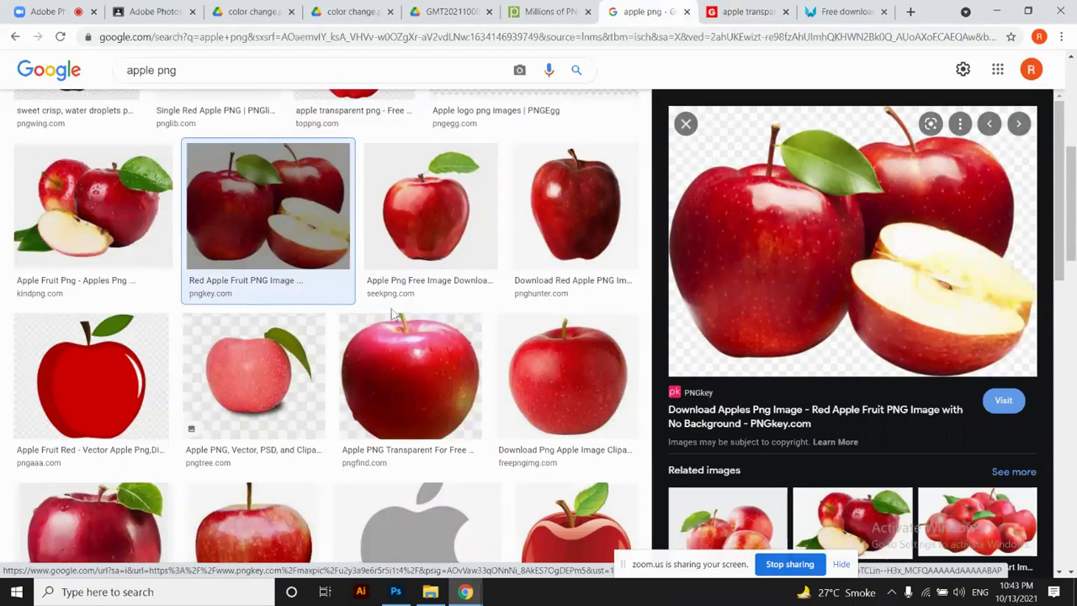
scroll(392, 314, "down", 2)
scroll(393, 312, "down", 2)
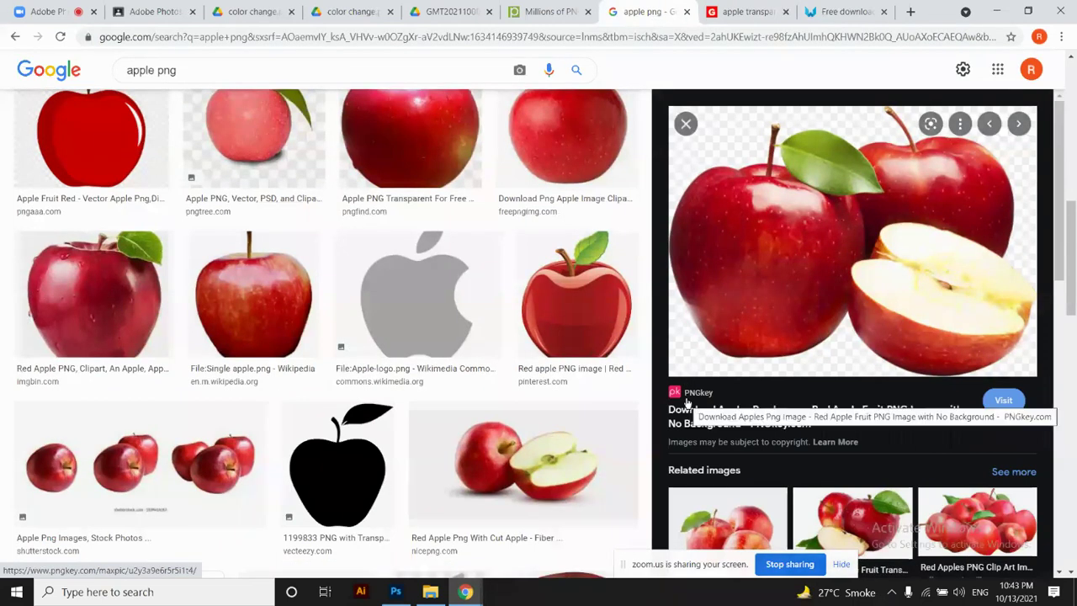
scroll(308, 505, "down", 1)
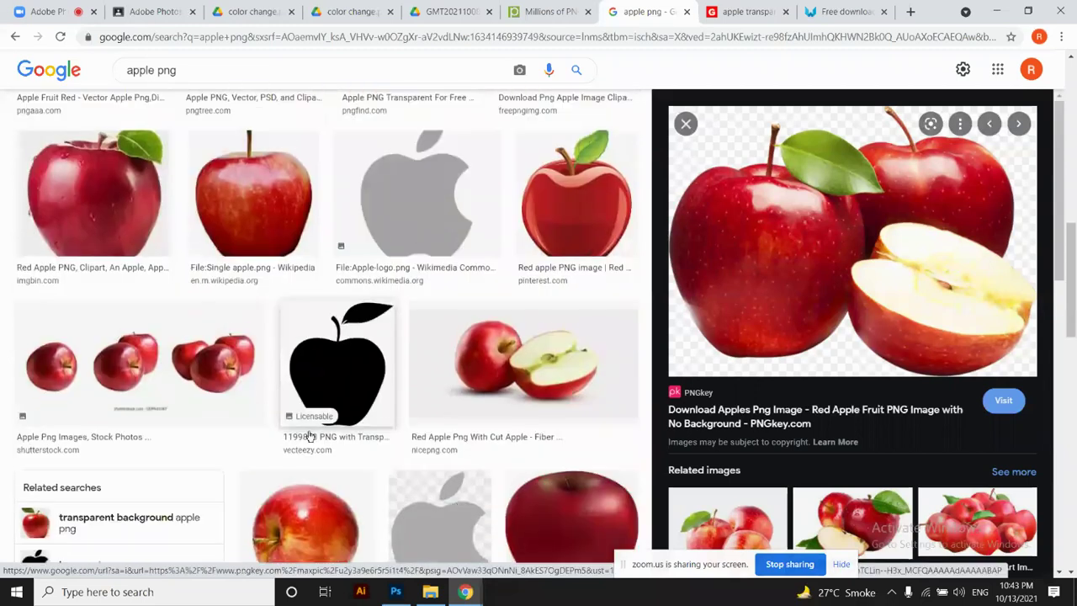
scroll(310, 436, "down", 1)
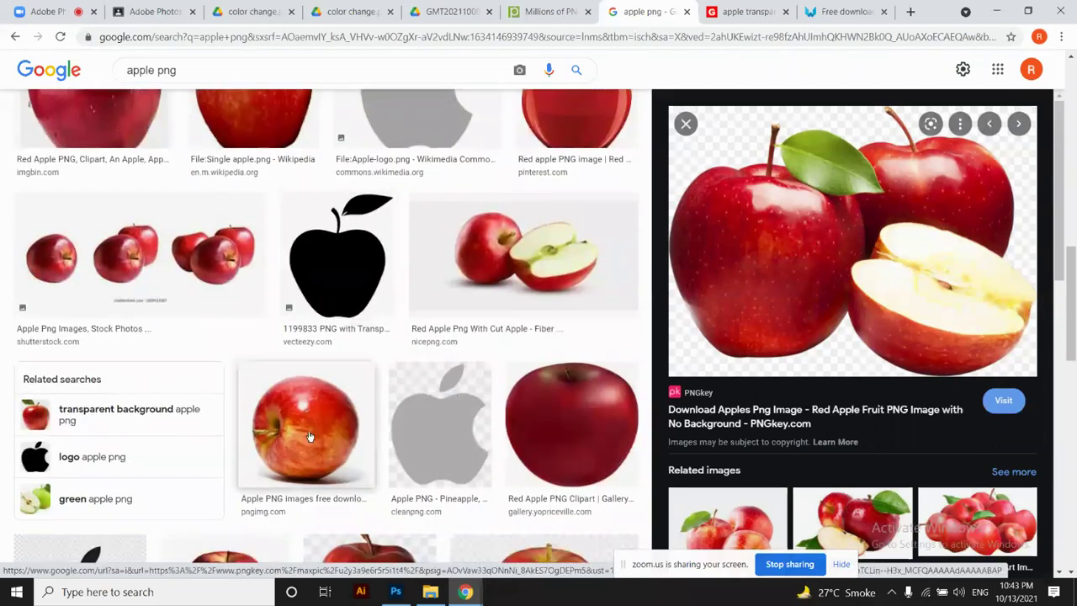
scroll(479, 300, "down", 1)
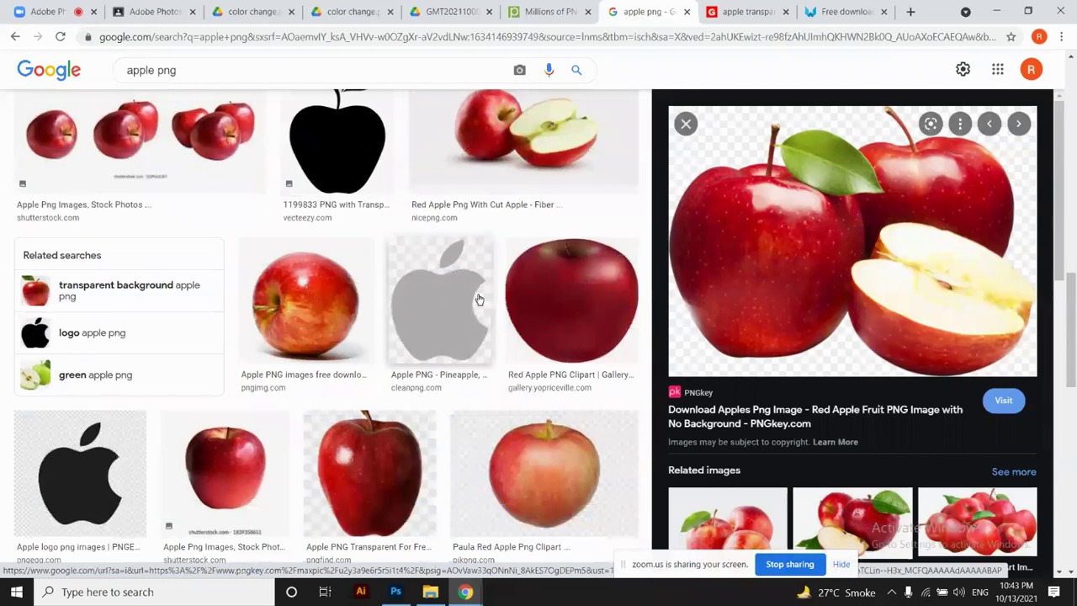
scroll(479, 300, "down", 1)
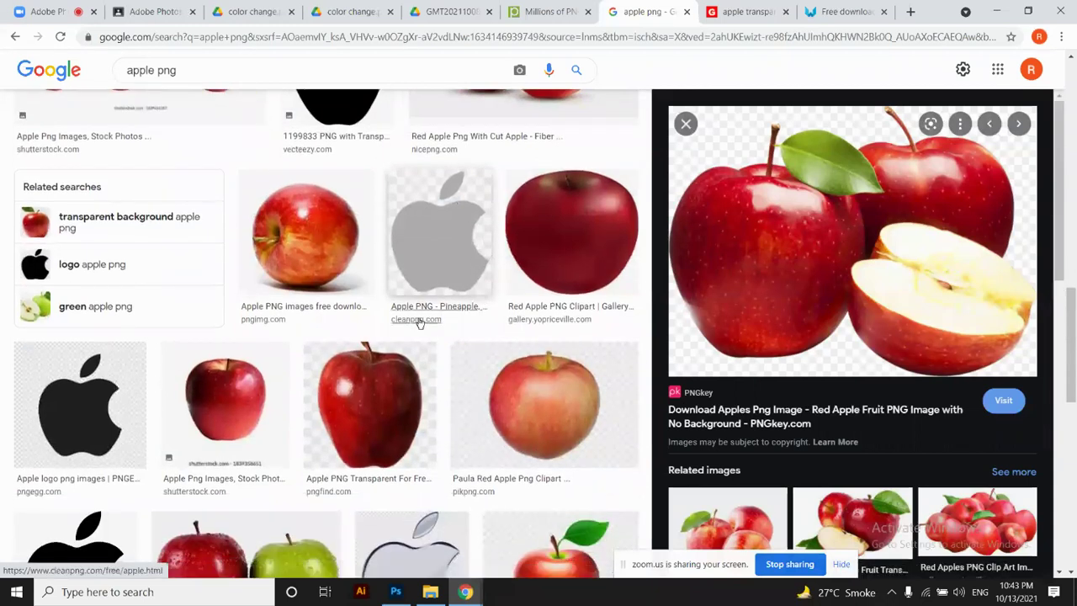
left_click(455, 252)
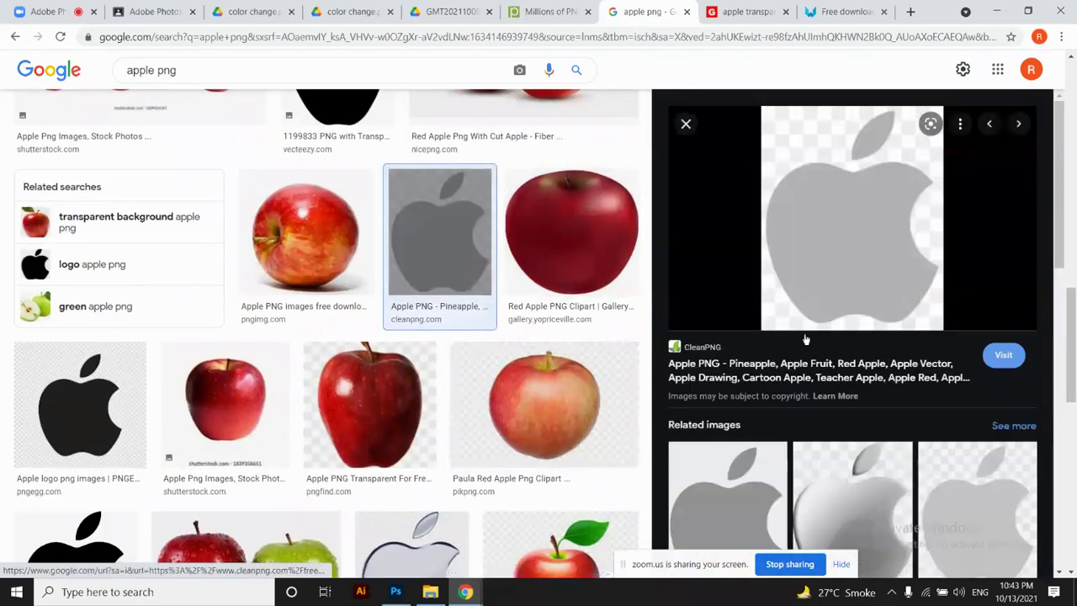
scroll(569, 367, "down", 3)
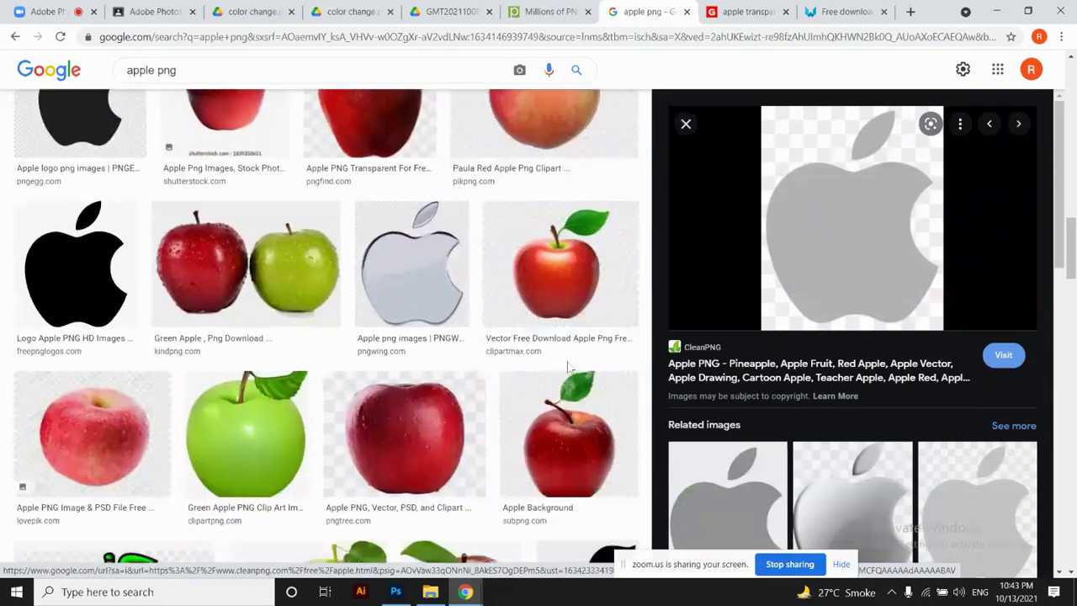
scroll(568, 367, "down", 2)
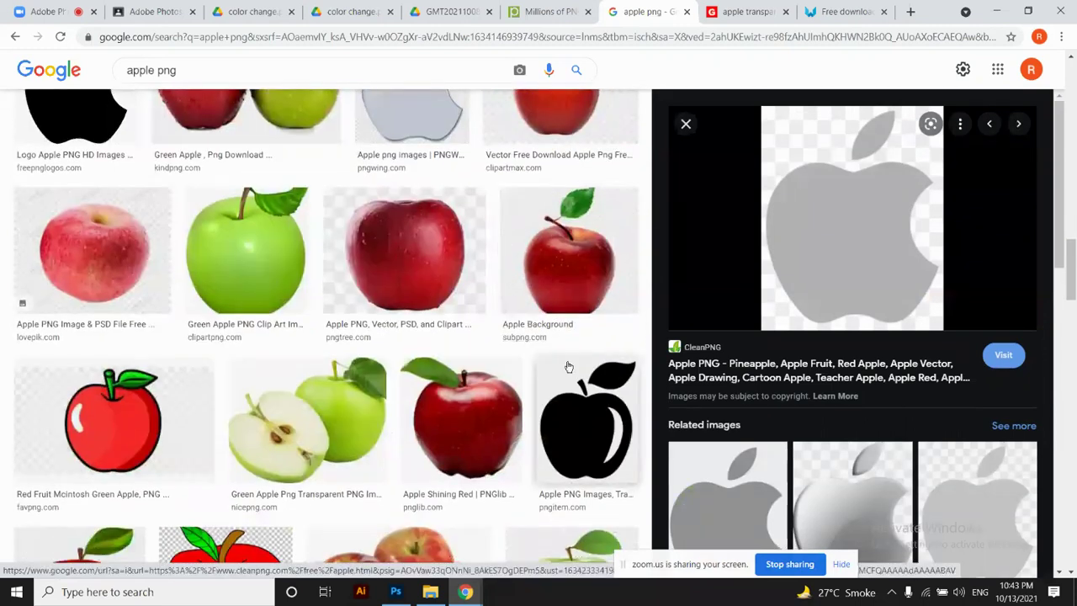
scroll(568, 366, "up", 5)
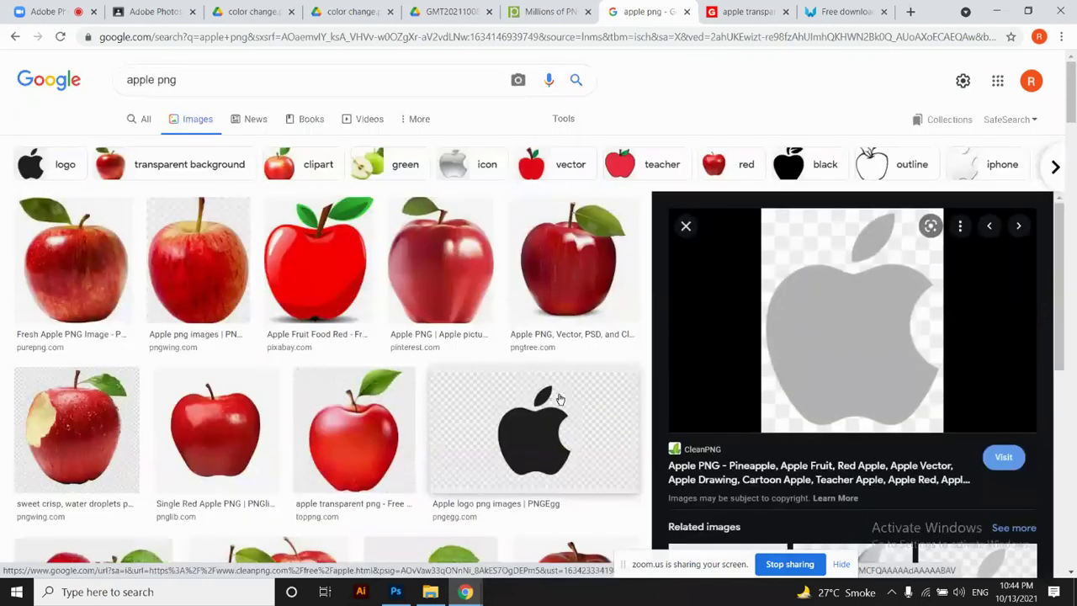
Switch to the Zoom meeting and stop its cloud recording
key("ctrl+1")
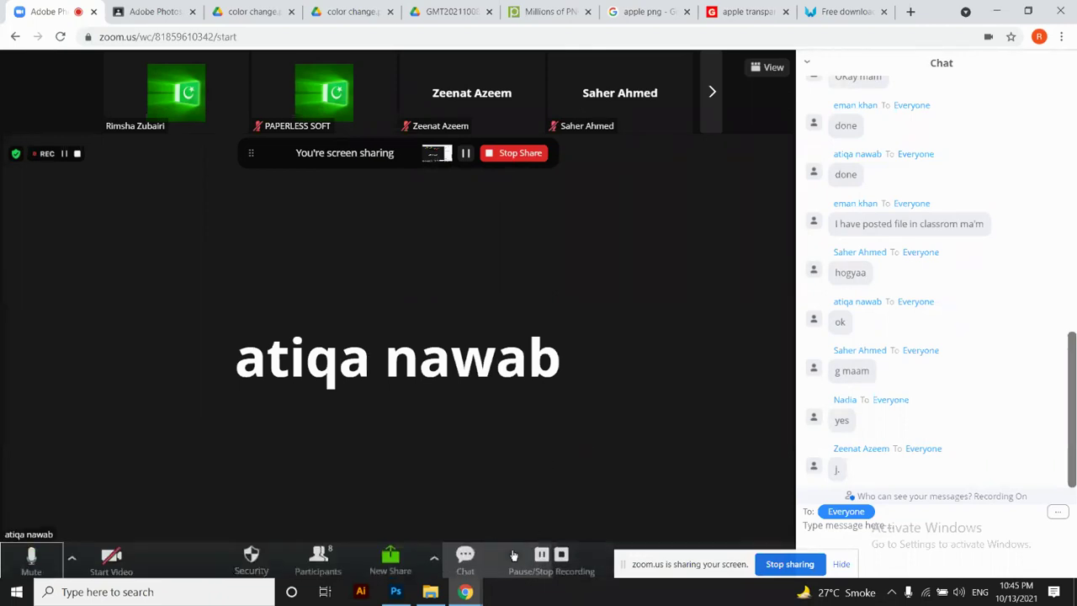
left_click(562, 556)
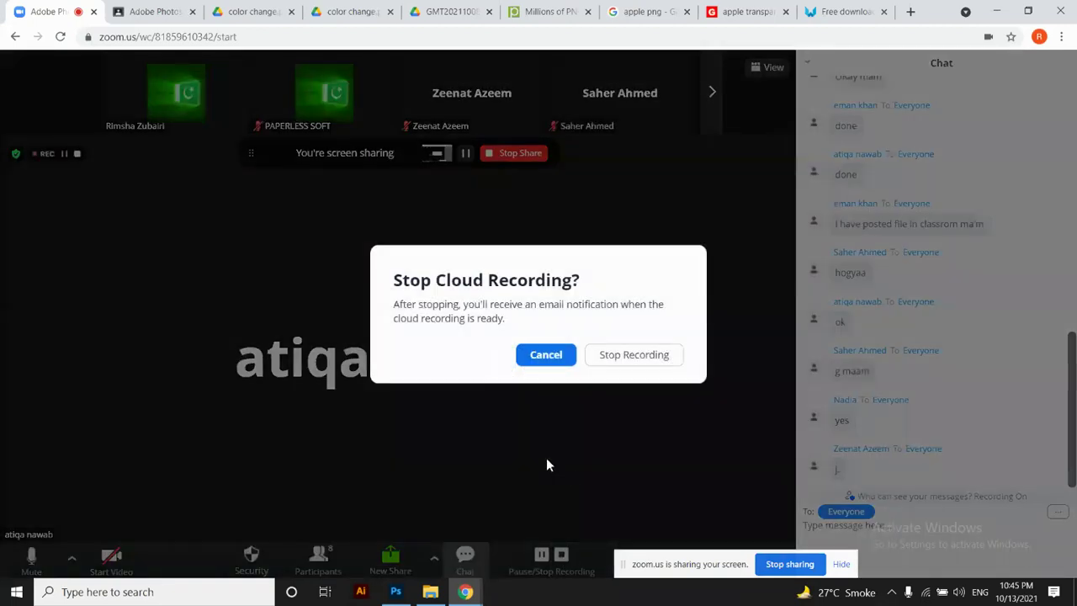